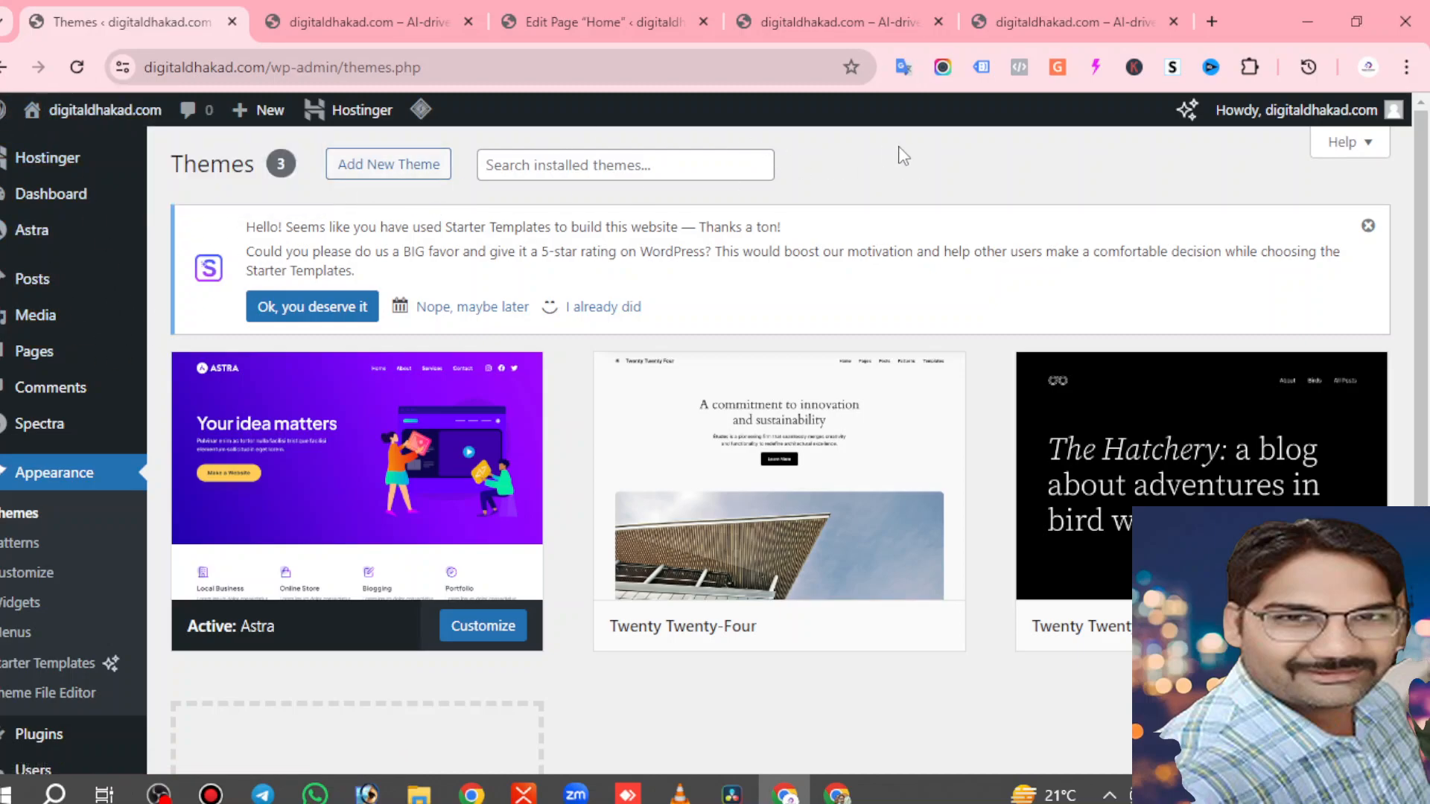
Open the details of the active Astra theme and read through its description and tags.
mouse_move(91, 190)
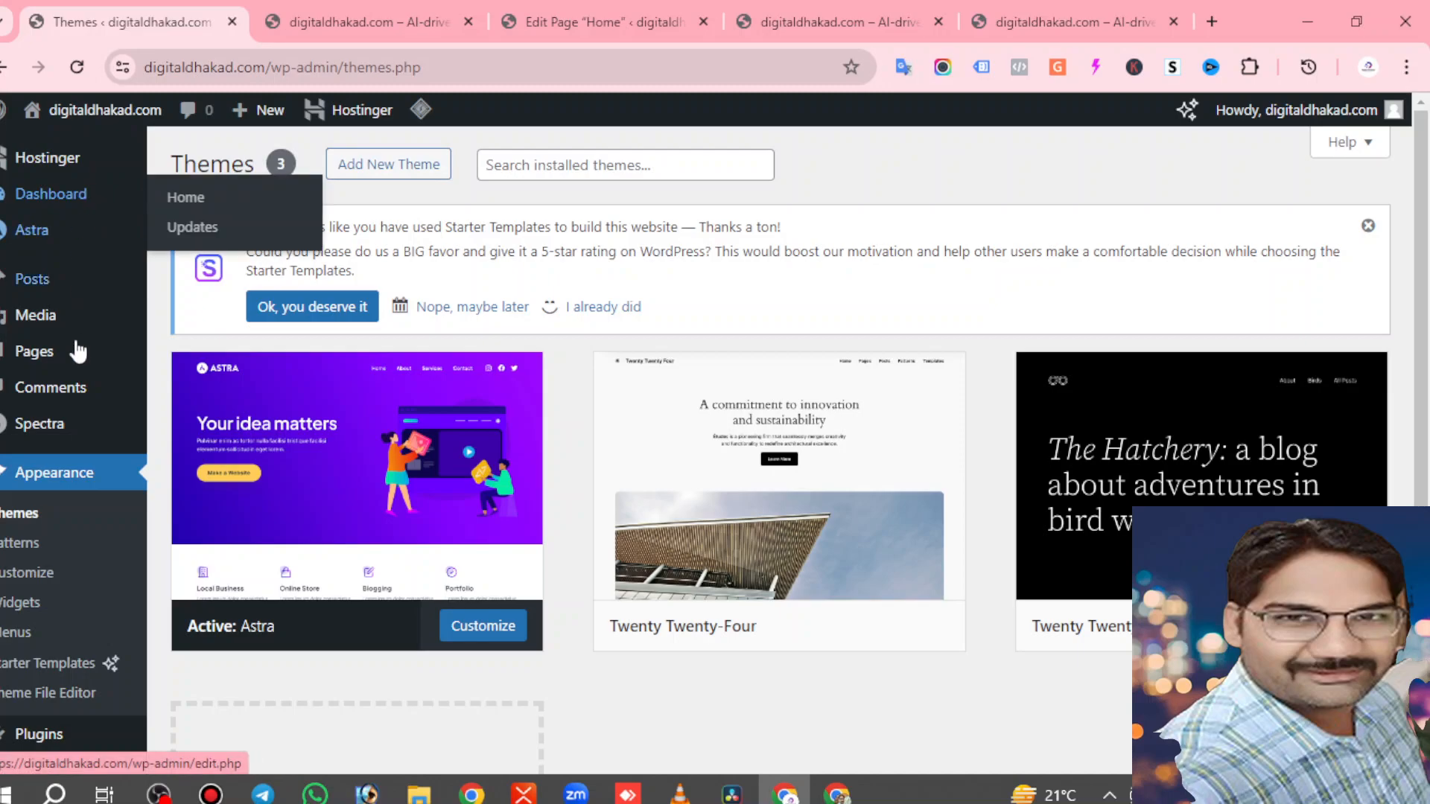
mouse_move(347, 451)
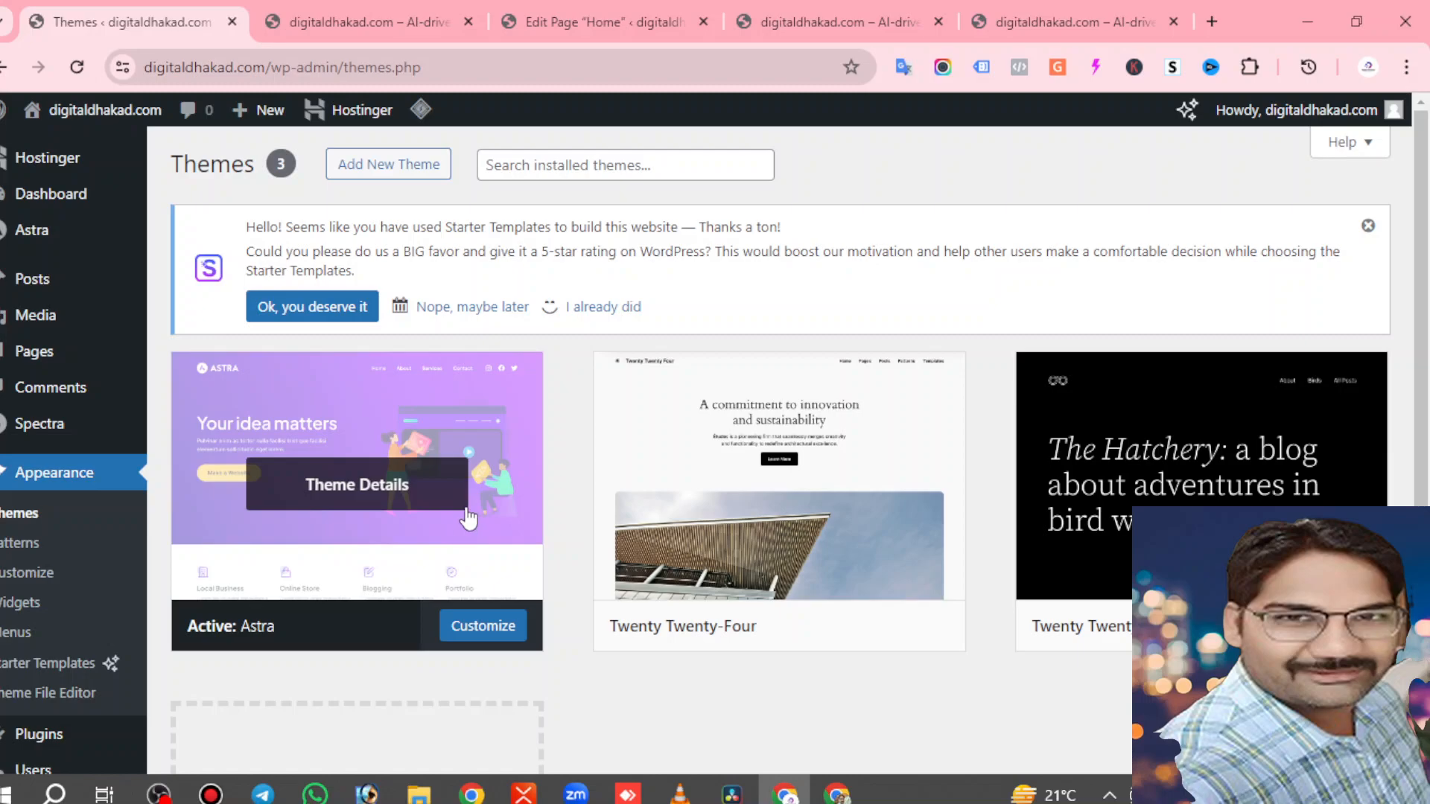
left_click(388, 486)
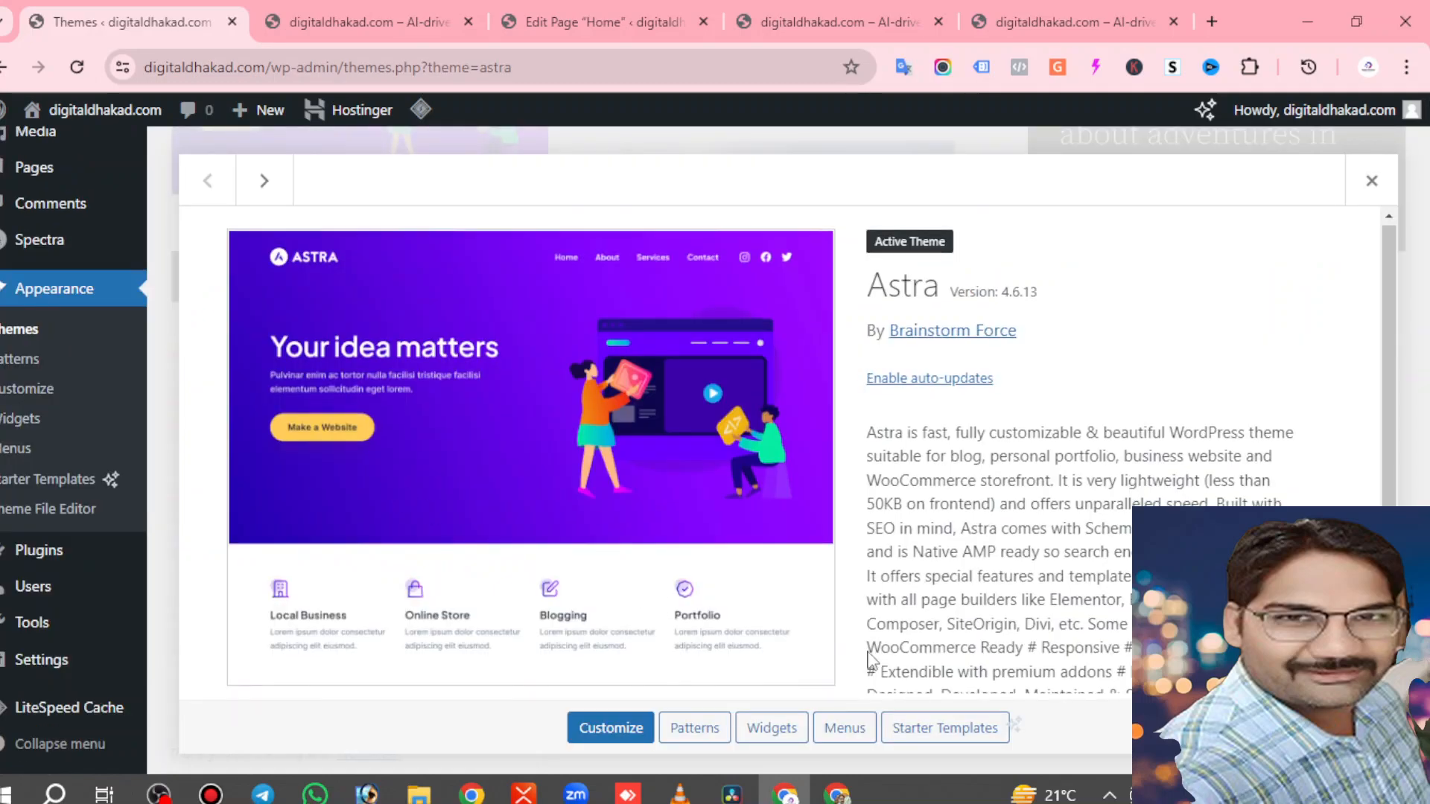
scroll(868, 659, "down", 3)
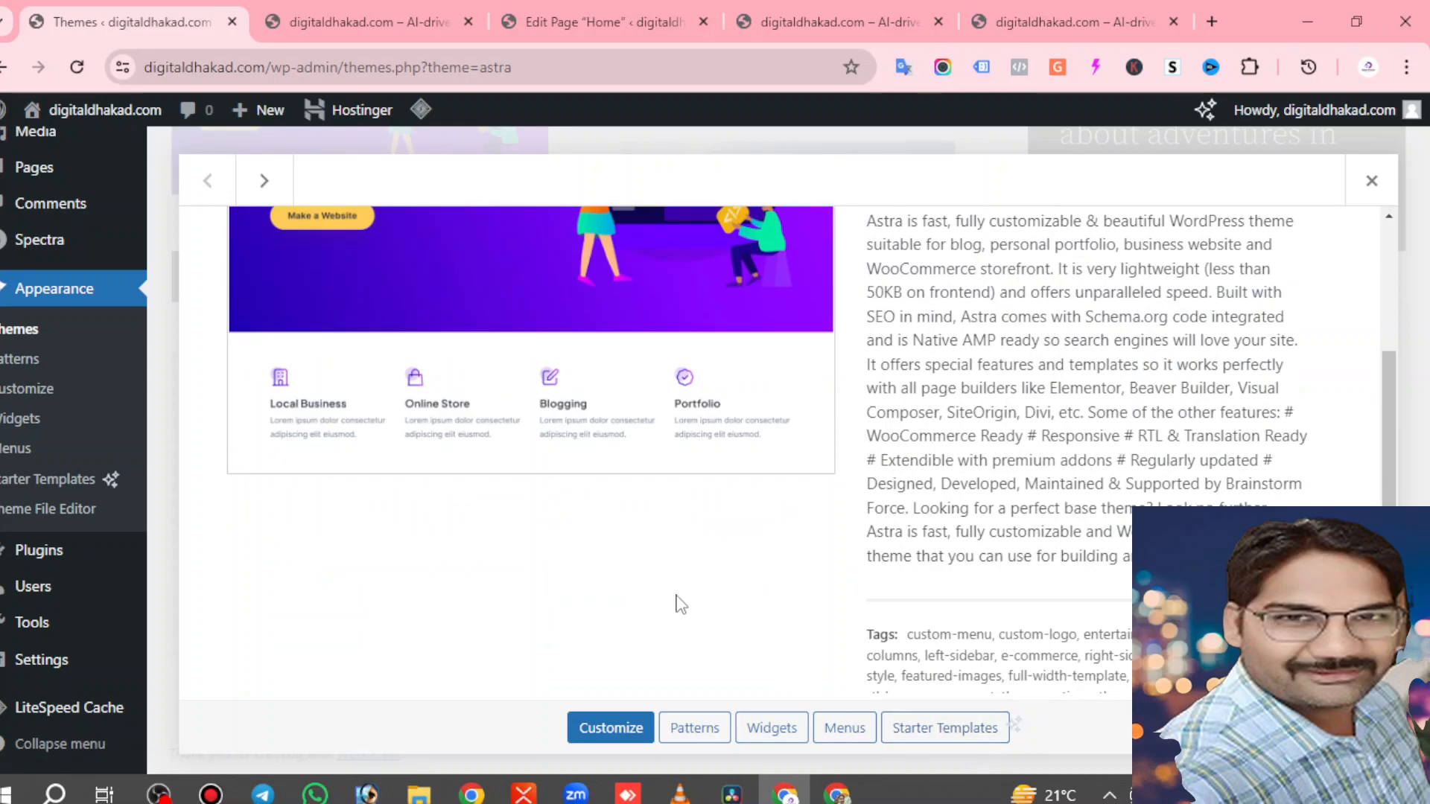
scroll(693, 559, "down", 1)
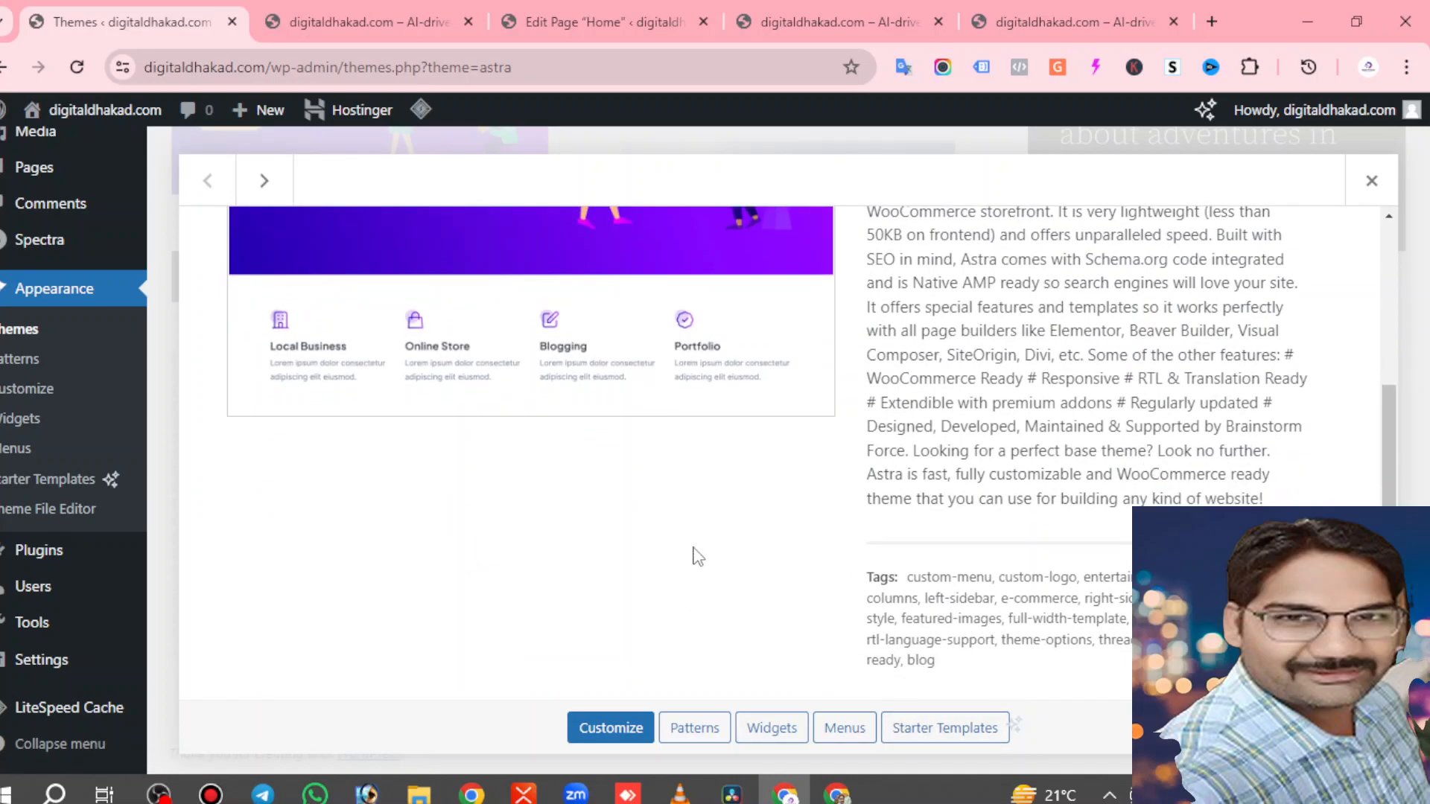
scroll(675, 536, "up", 5)
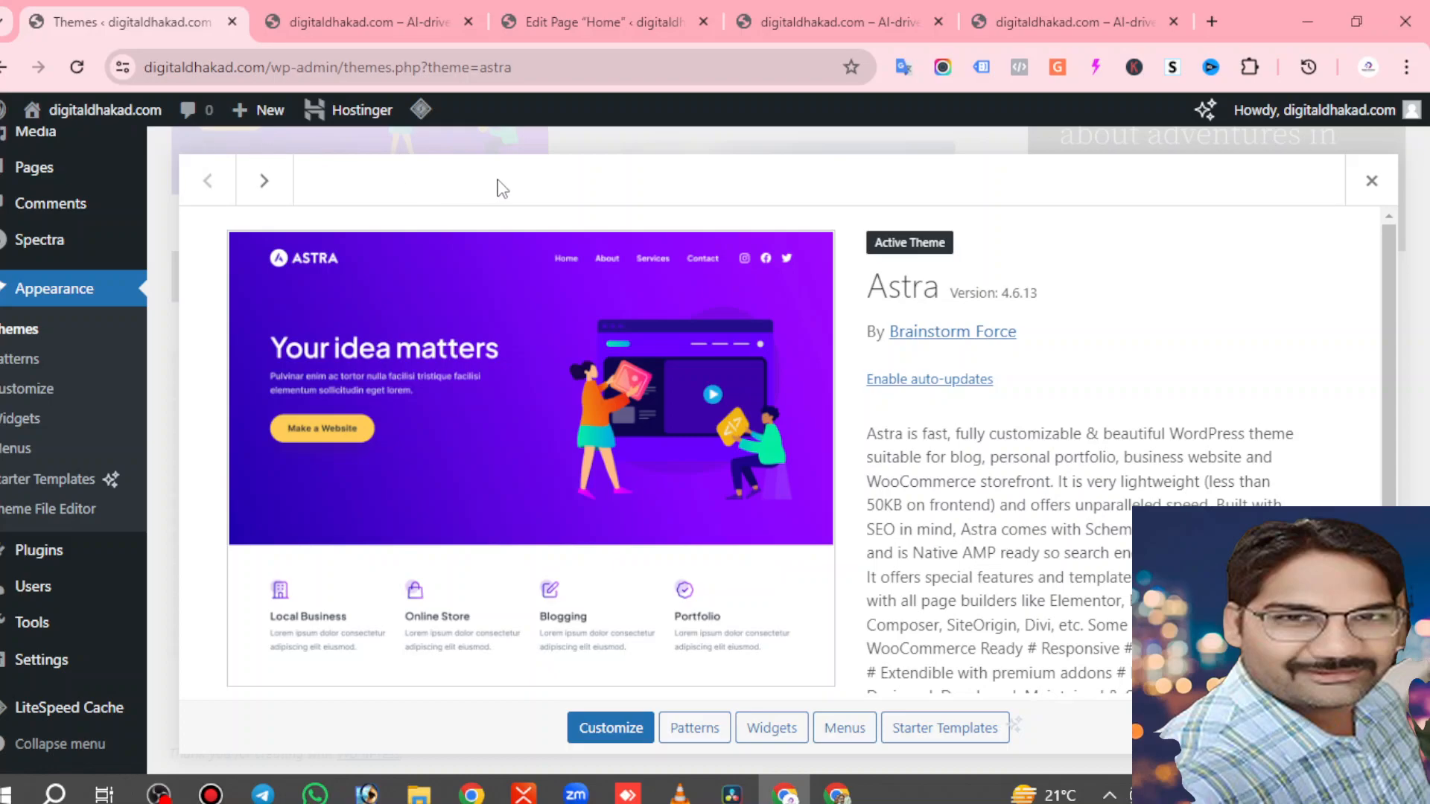
Switch to the live digitaldhakad.com site and look over the home page and its header menu.
left_click(366, 20)
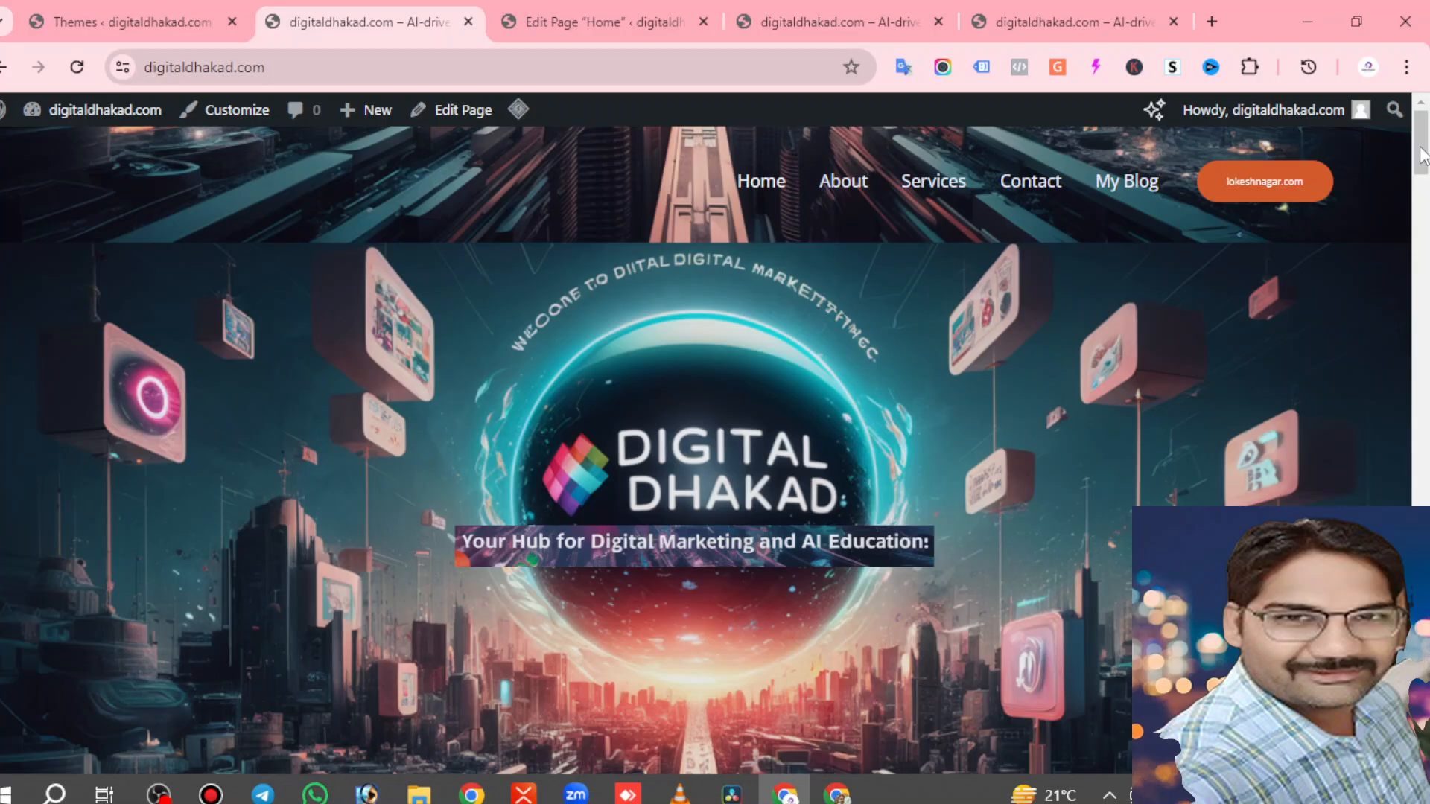
scroll(1422, 155, "down", 5)
scroll(1421, 155, "up", 5)
left_click(797, 183)
mouse_move(1419, 145)
left_mouse_down()
mouse_move(1419, 752)
mouse_move(1425, 132)
left_mouse_up()
Open the site's Header Builder for customizing and examine the Primary Menu element's general and design settings.
left_click(233, 127)
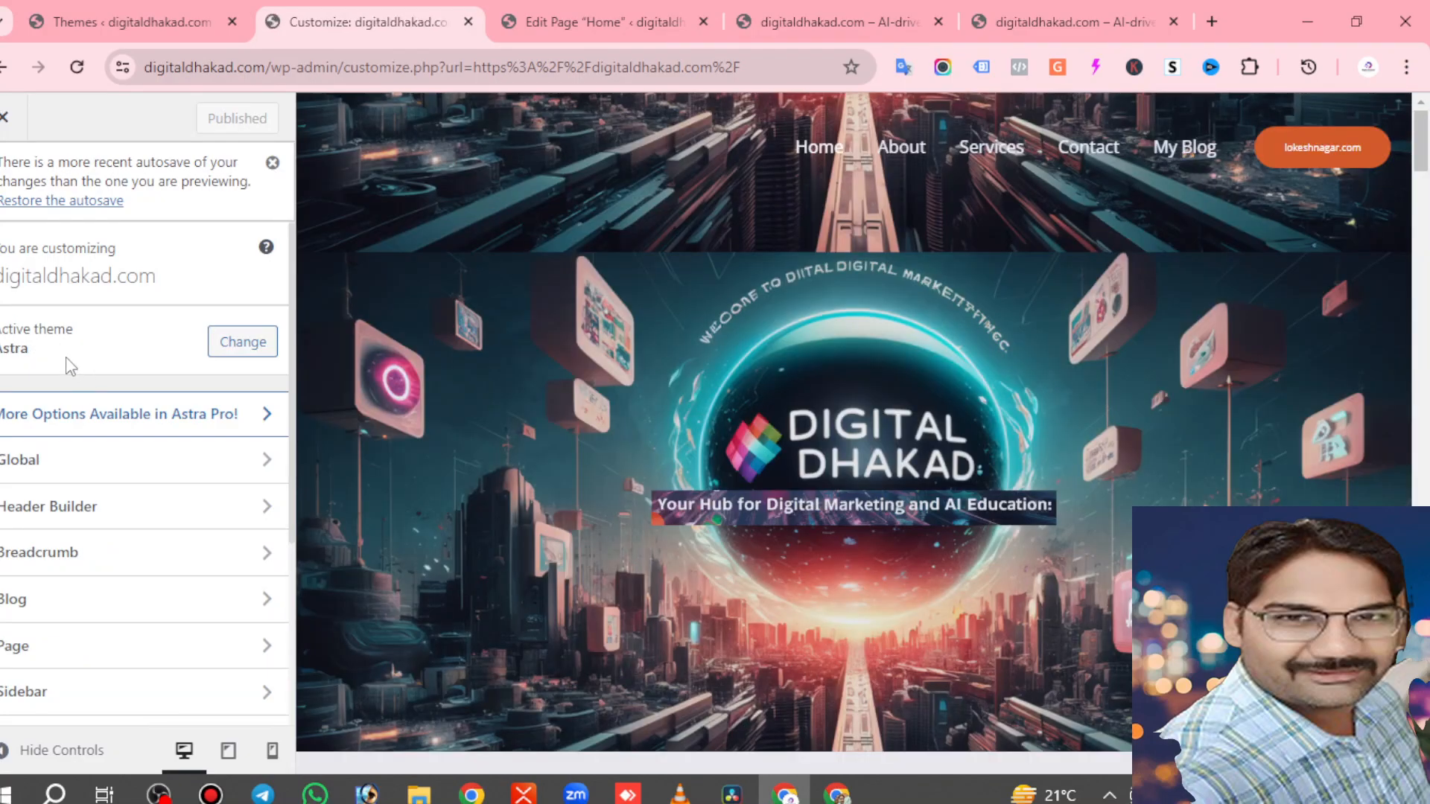
left_click(91, 505)
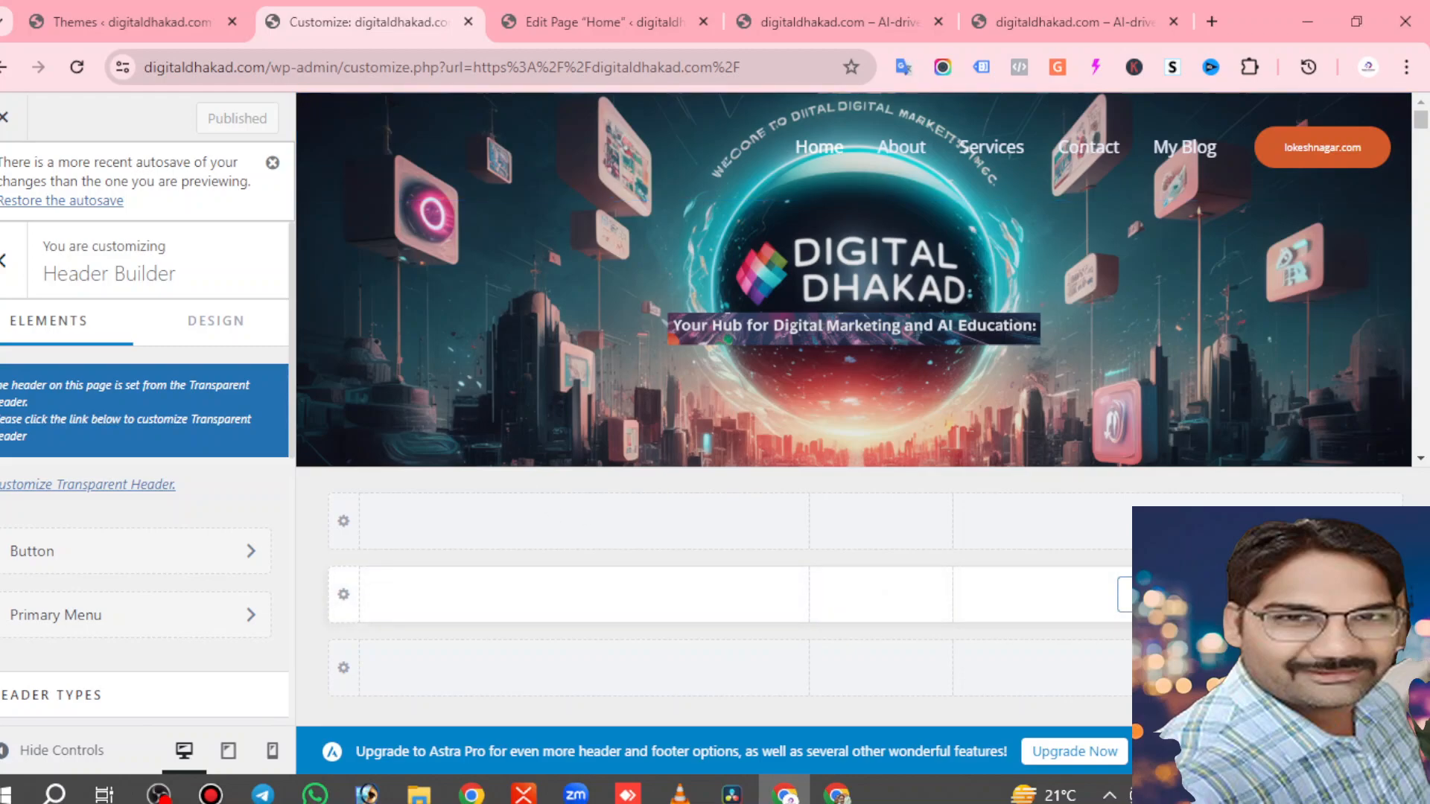
left_click(1165, 595)
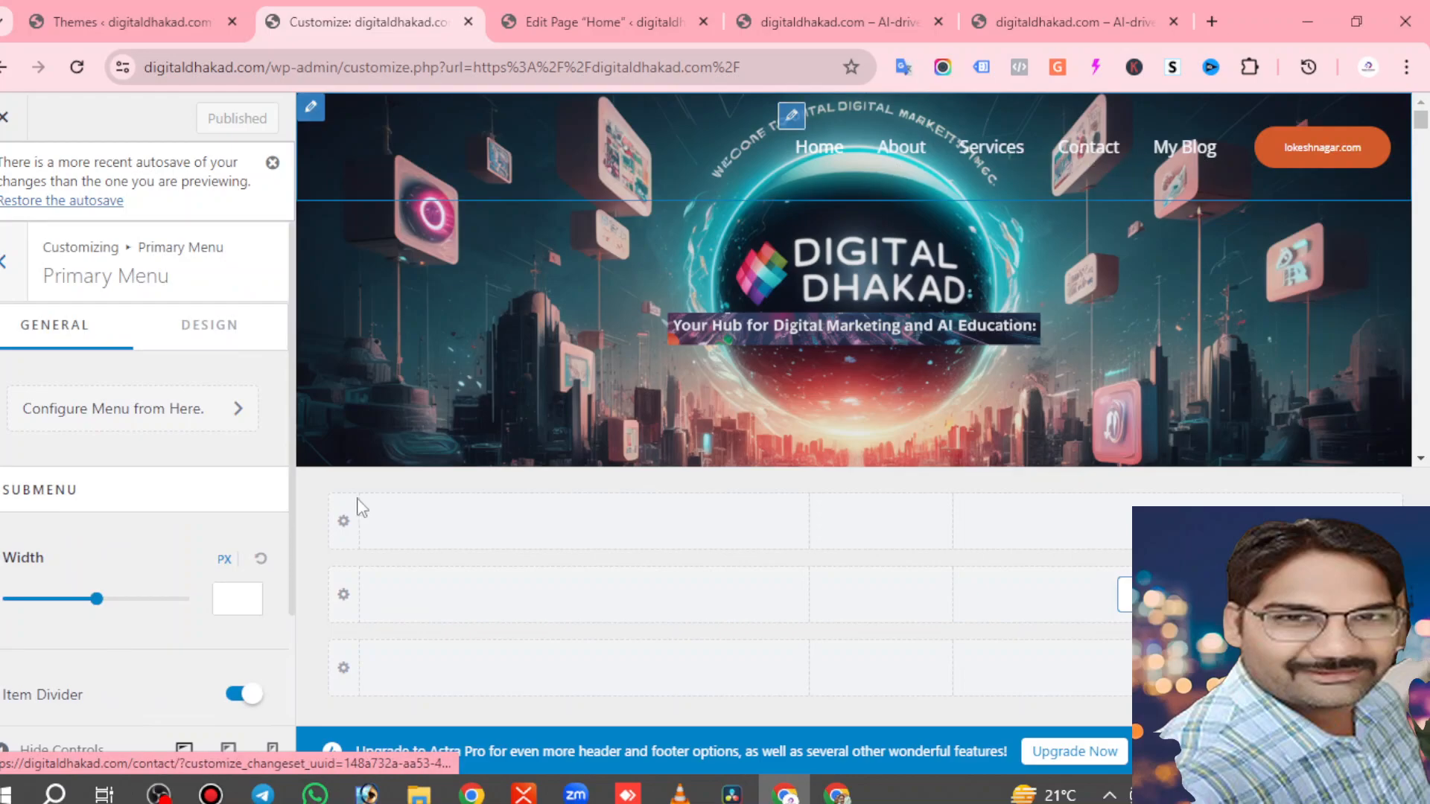
scroll(123, 568, "down", 2)
scroll(123, 568, "up", 2)
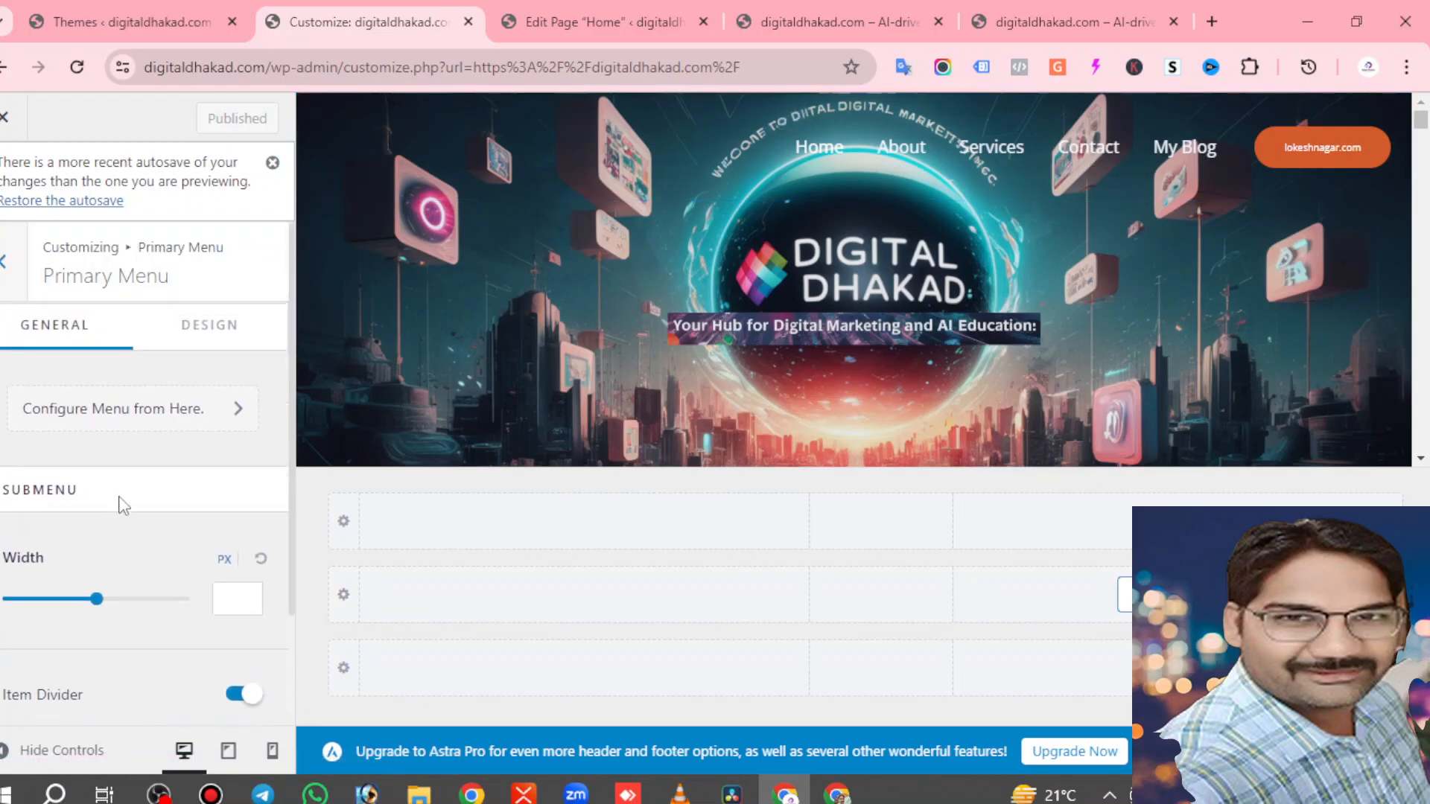
left_click(211, 331)
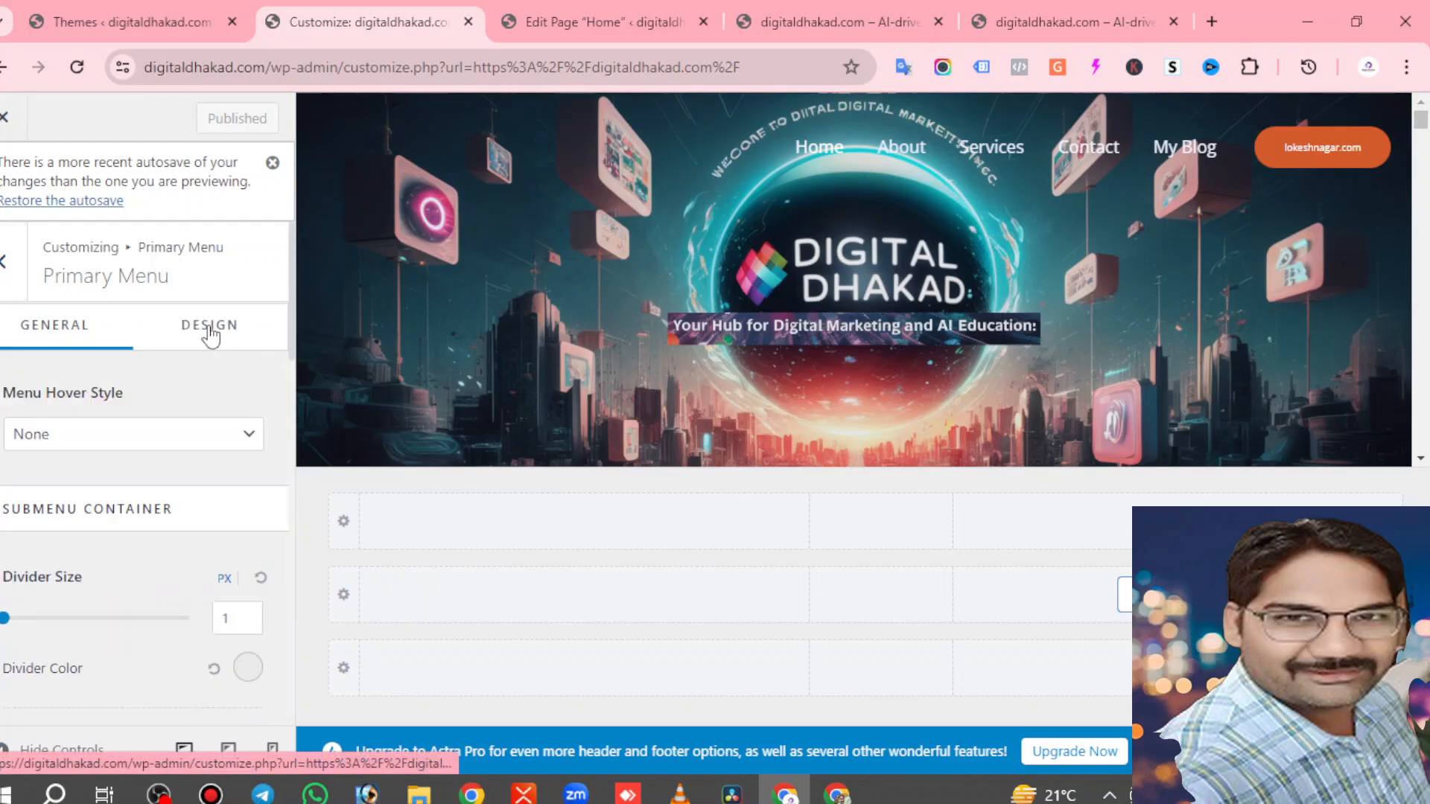
scroll(153, 454, "down", 3)
scroll(119, 360, "up", 3)
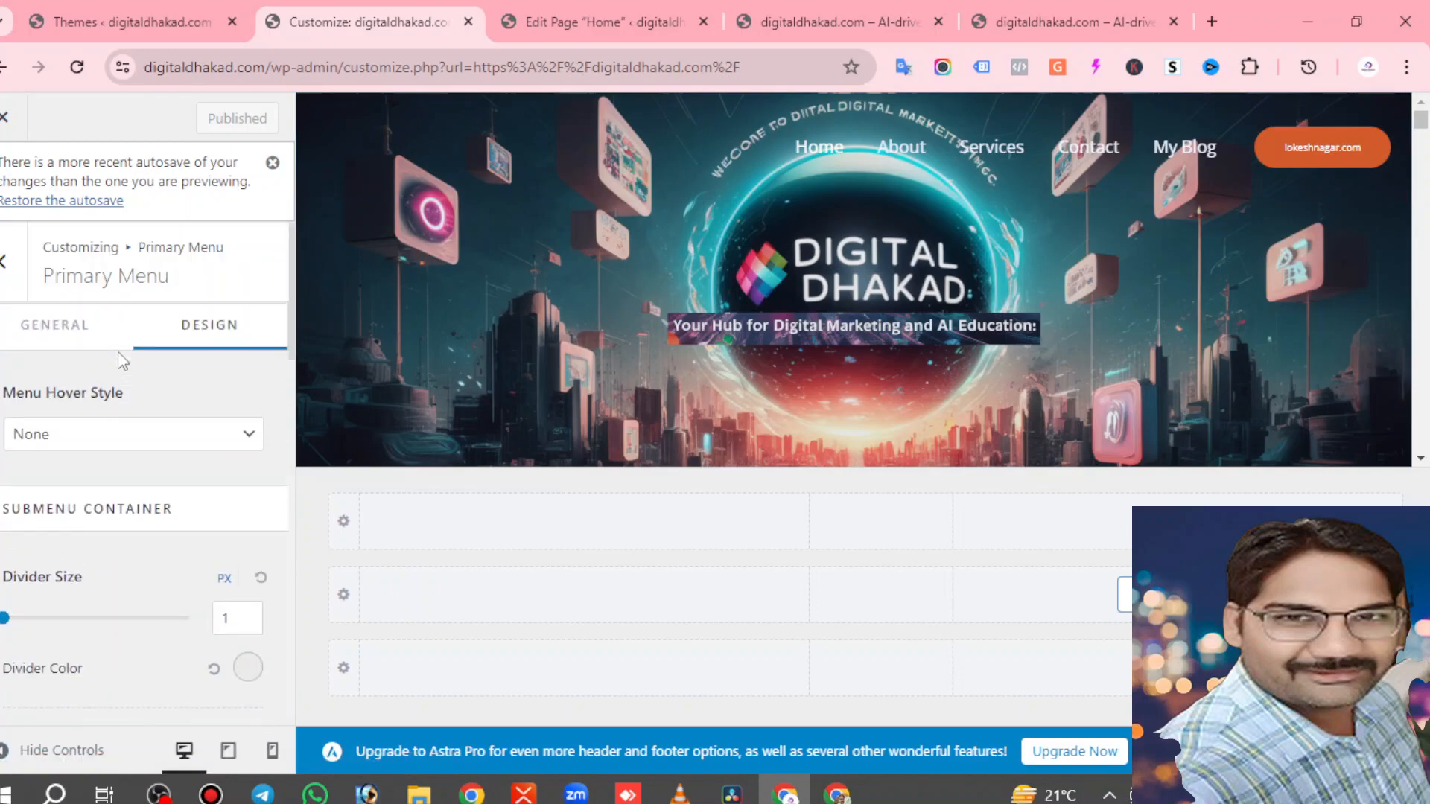
left_click(66, 328)
Open the menu configuration from the Primary Menu settings and review the menu assigned to each theme location.
left_click(159, 409)
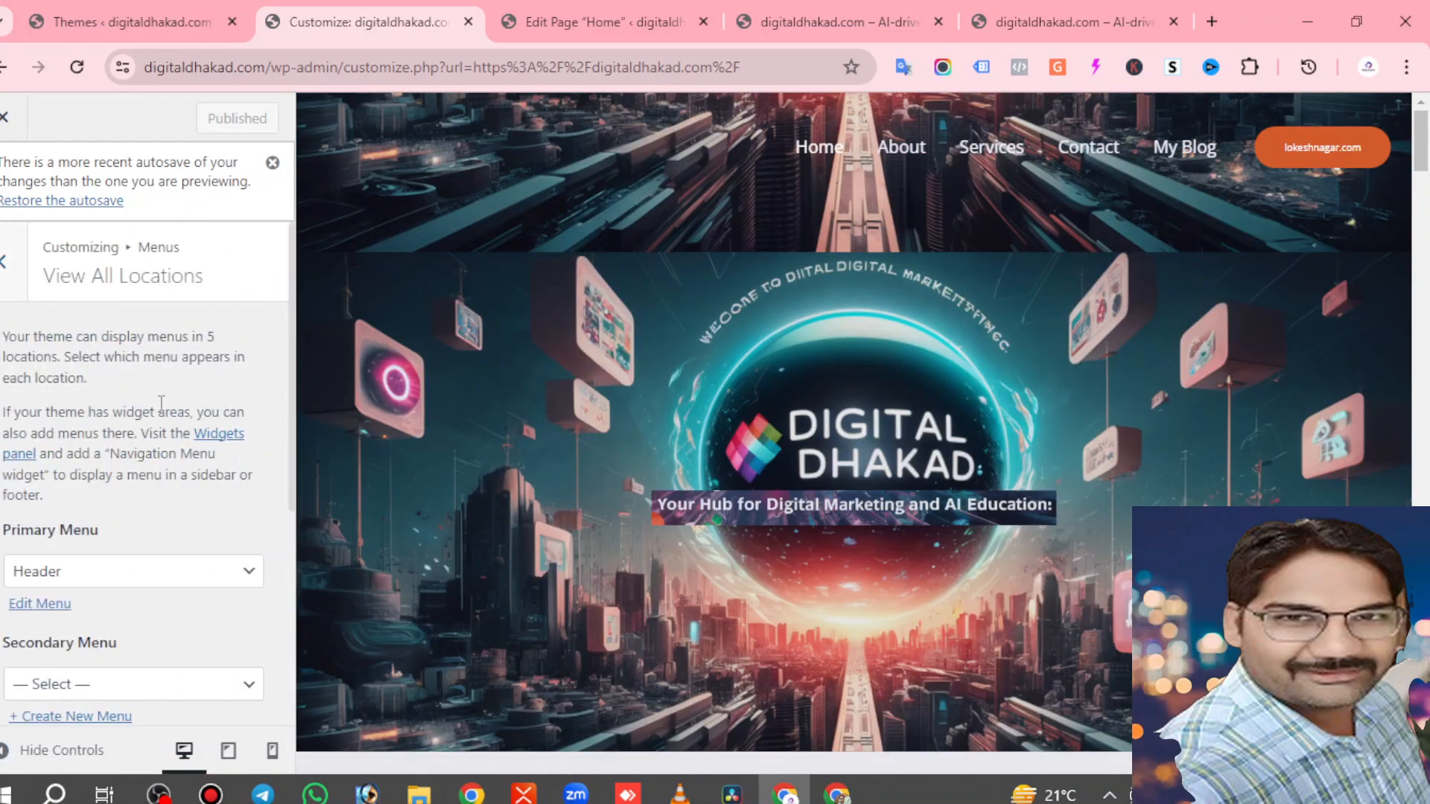
scroll(160, 421, "down", 4)
scroll(160, 425, "up", 1)
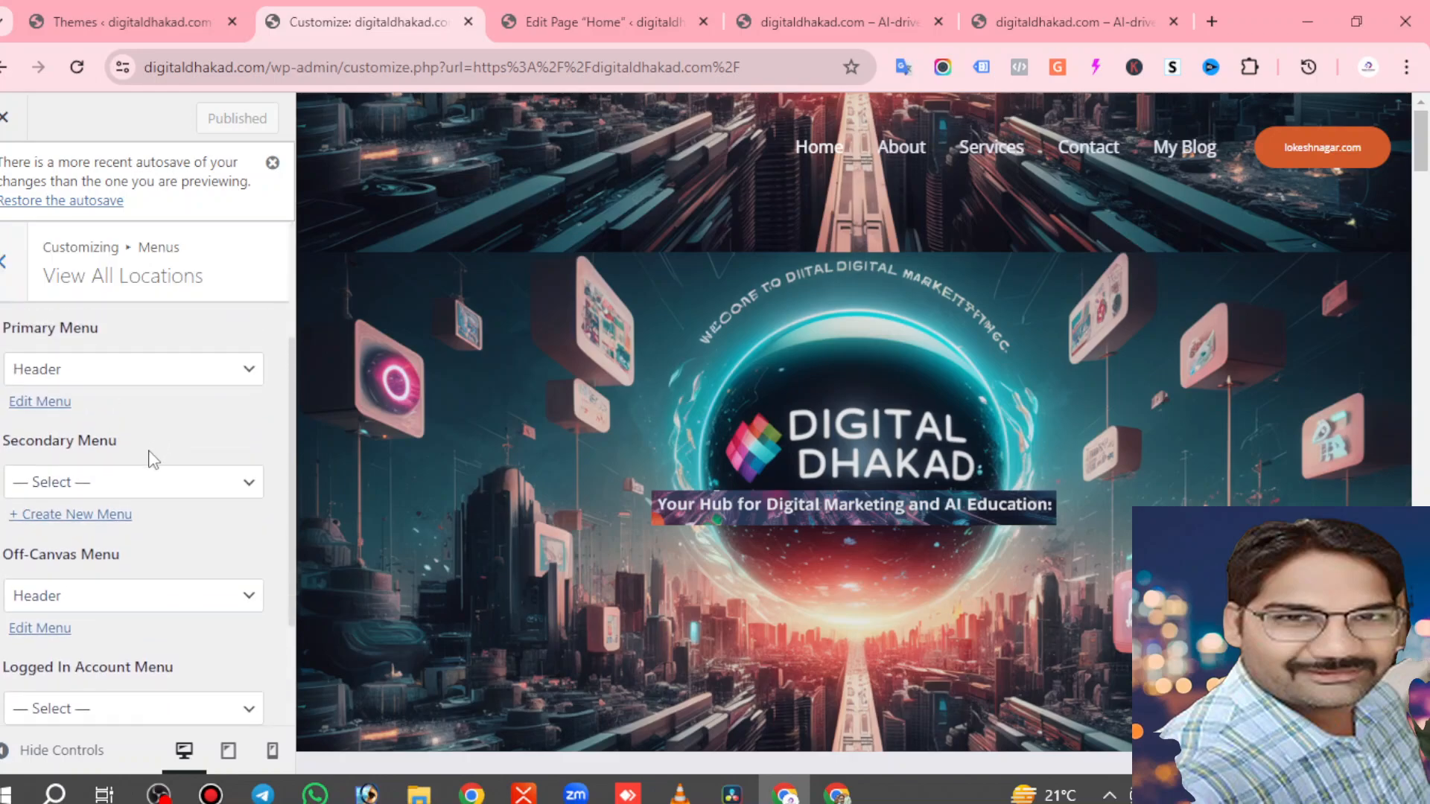
scroll(153, 458, "down", 2)
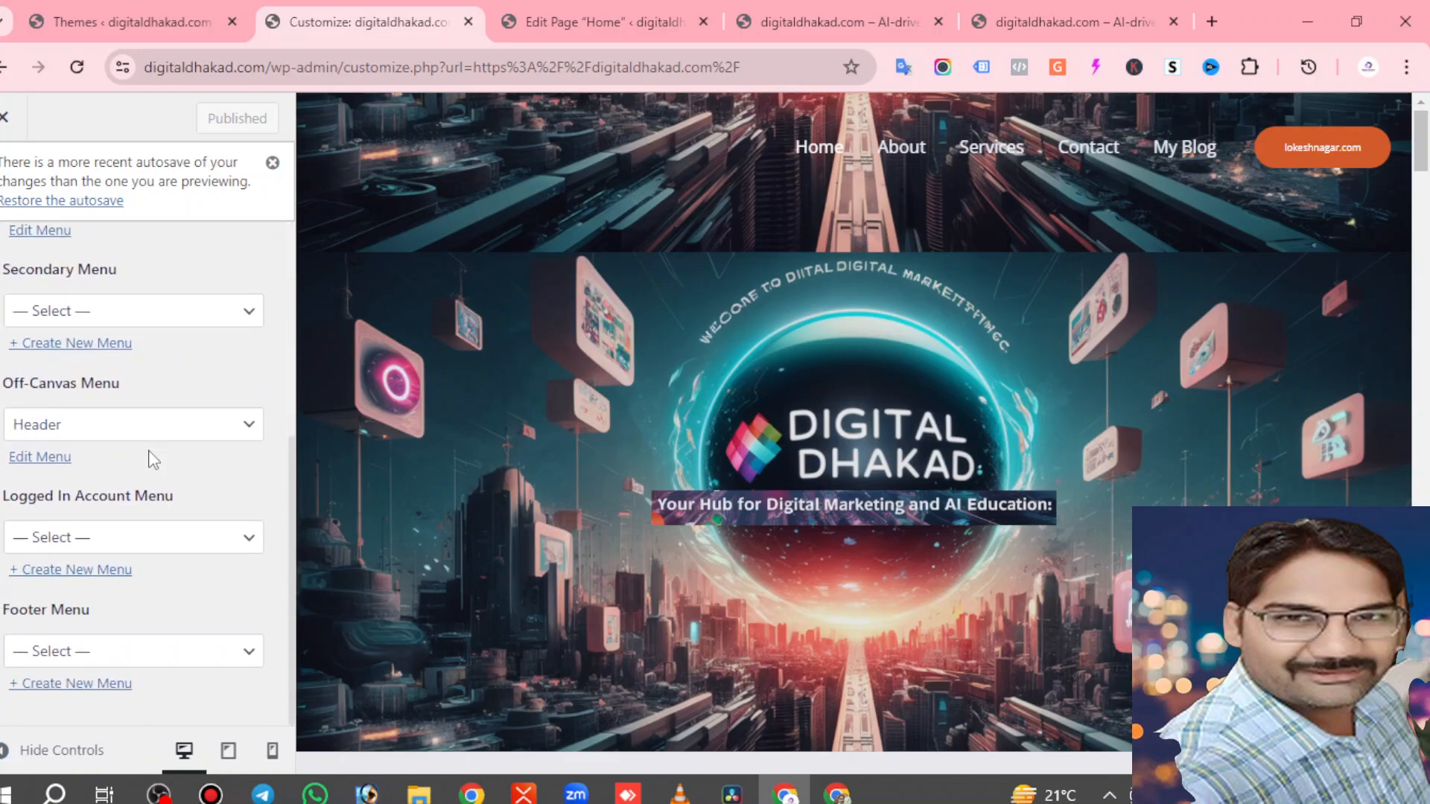
Open the Header menu assigned to the Off-Canvas location and review the pages available to add as menu items.
left_click(46, 457)
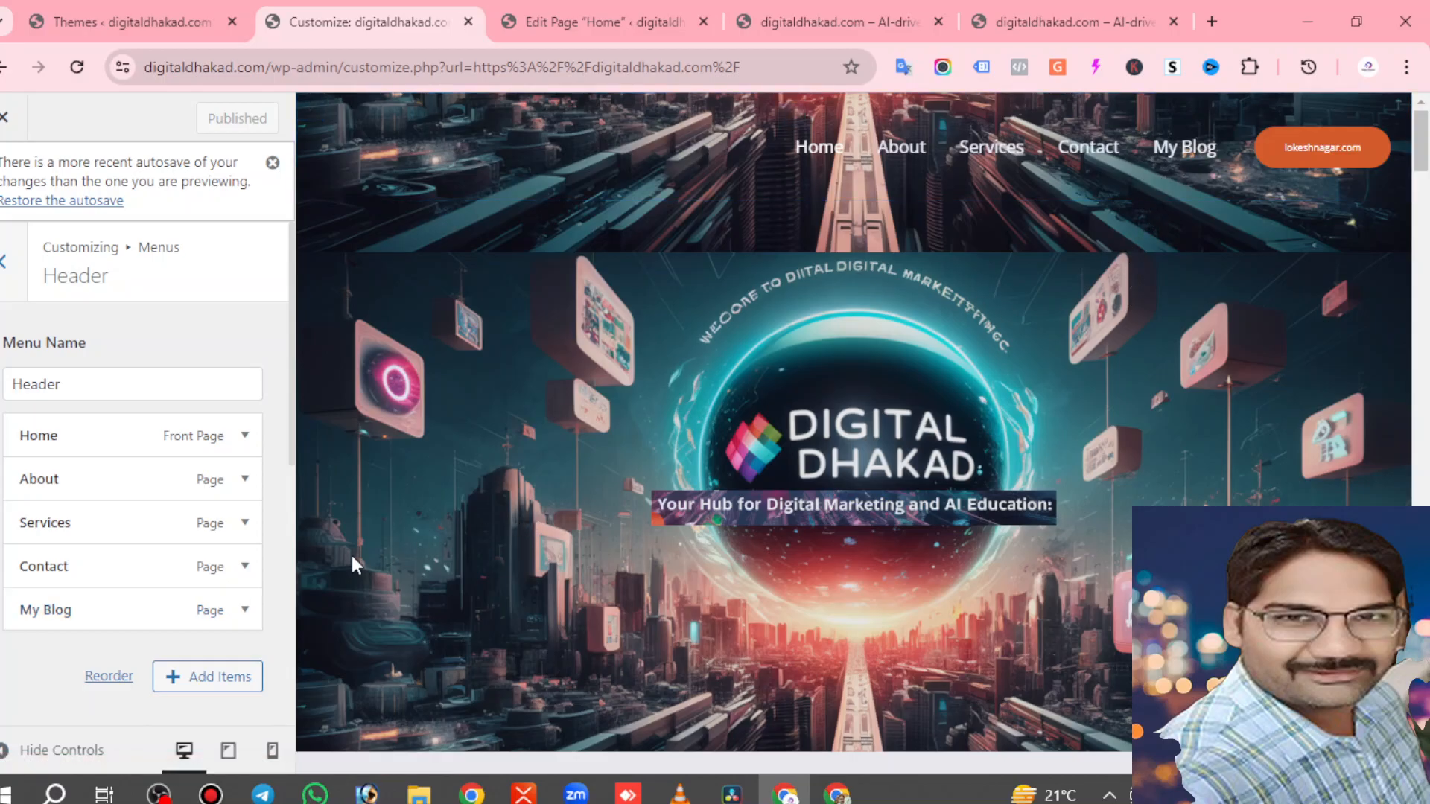
scroll(210, 686, "down", 1)
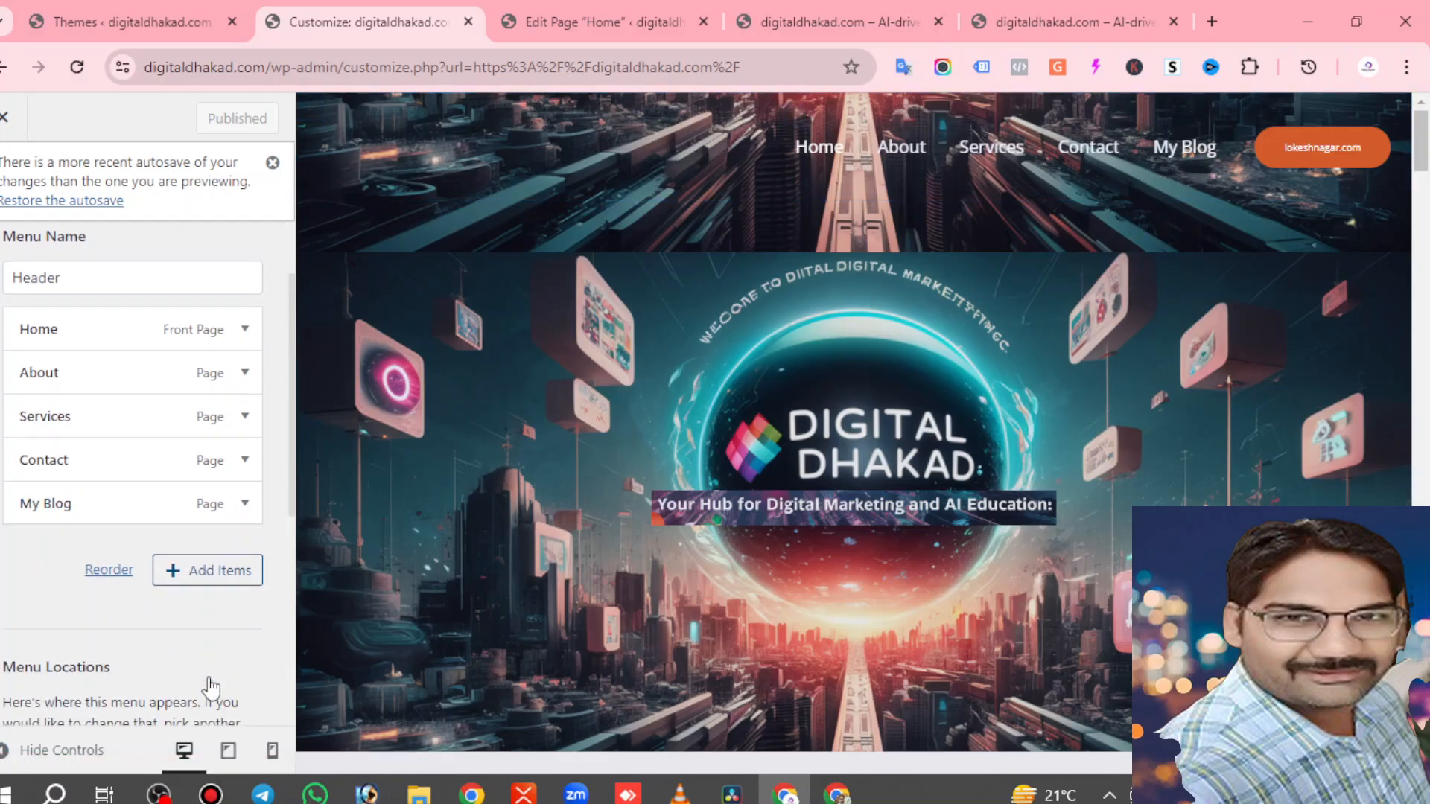
left_click(177, 576)
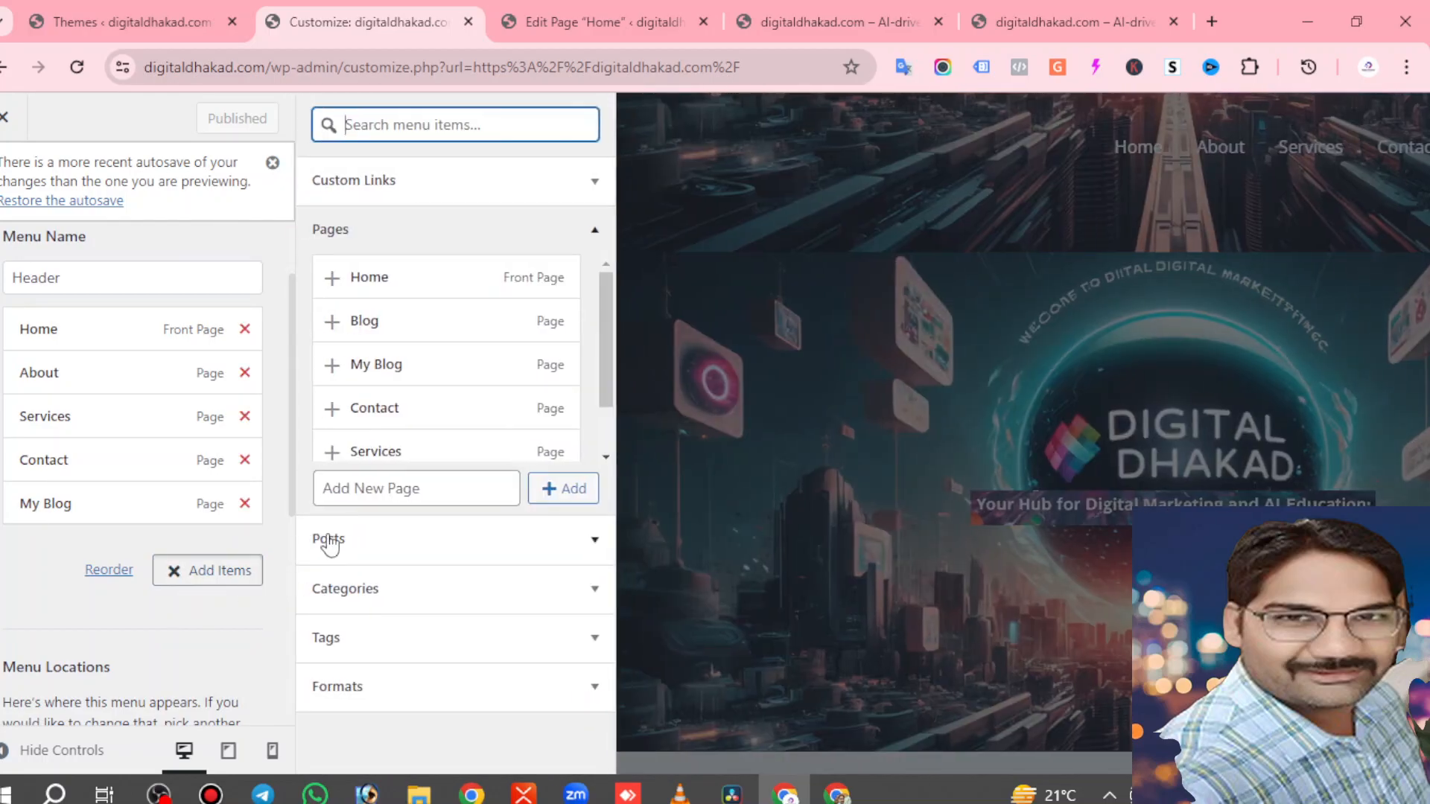
left_click(438, 497)
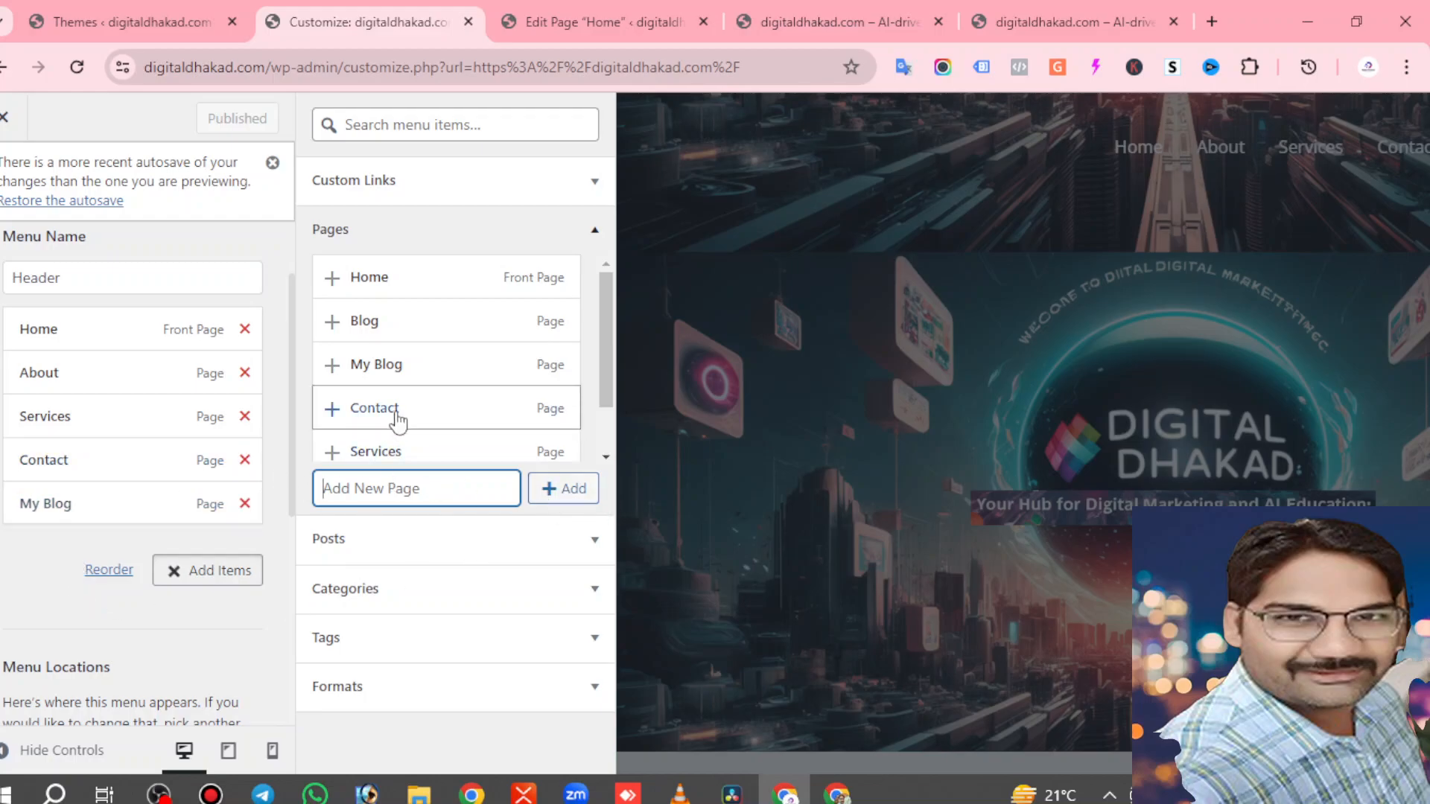
mouse_move(606, 308)
left_mouse_down()
mouse_move(610, 373)
mouse_move(608, 291)
left_mouse_up()
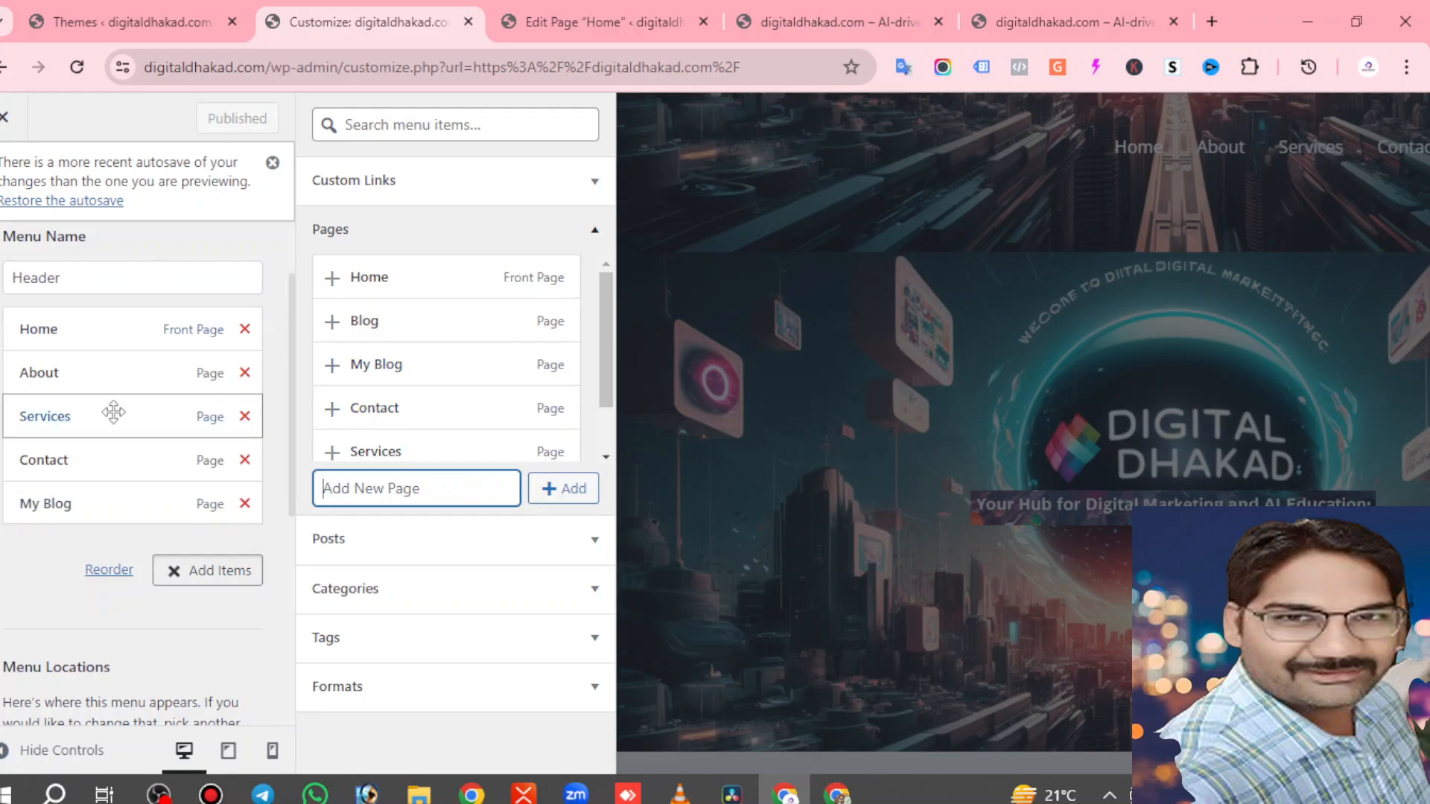
Try nesting About as a sub item of Home, move it back to the main level and leave the customizer without publishing.
mouse_move(105, 374)
left_mouse_down()
mouse_move(127, 373)
mouse_move(105, 376)
left_mouse_up()
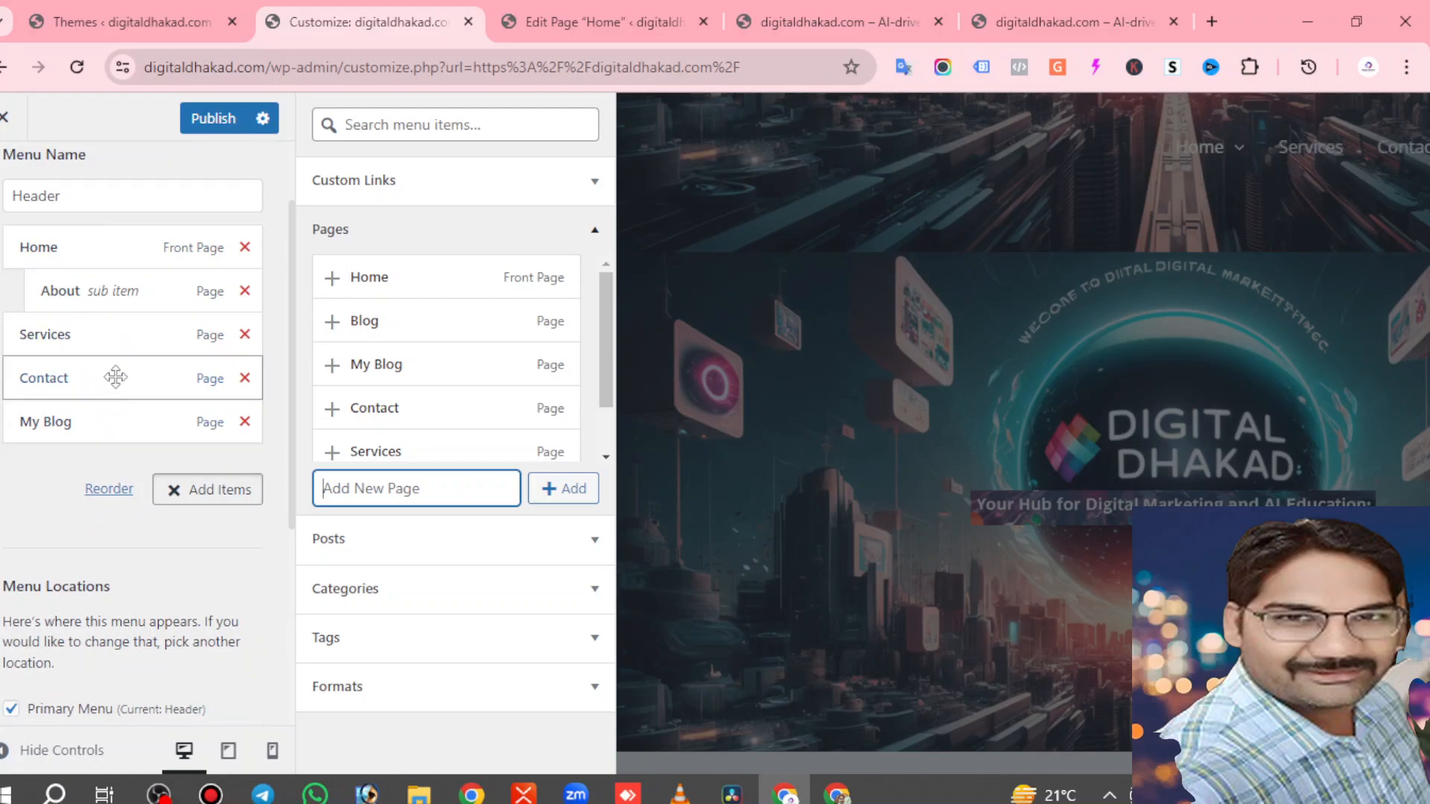
left_click_drag(127, 289, 56, 283)
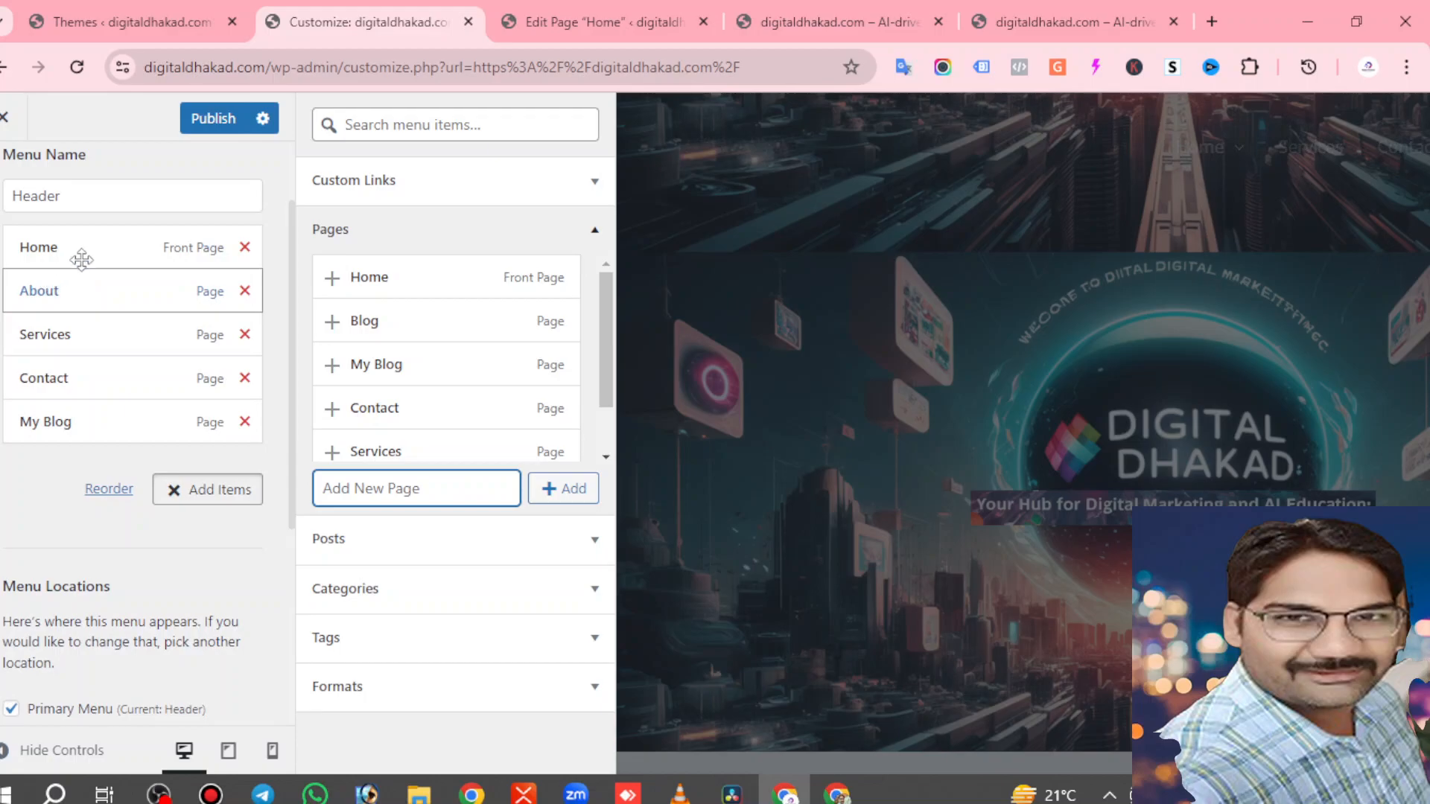
left_click(6, 117)
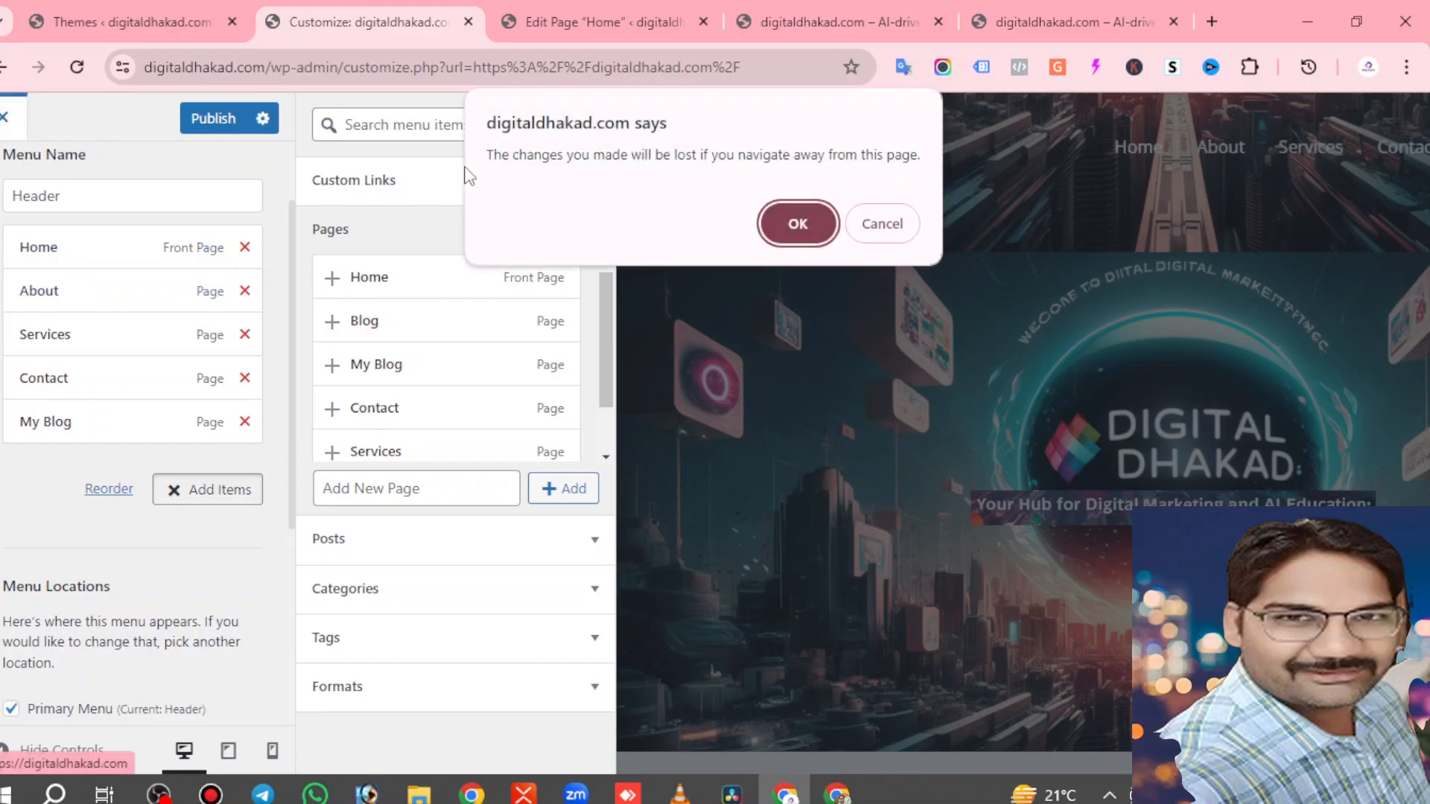
left_click(798, 224)
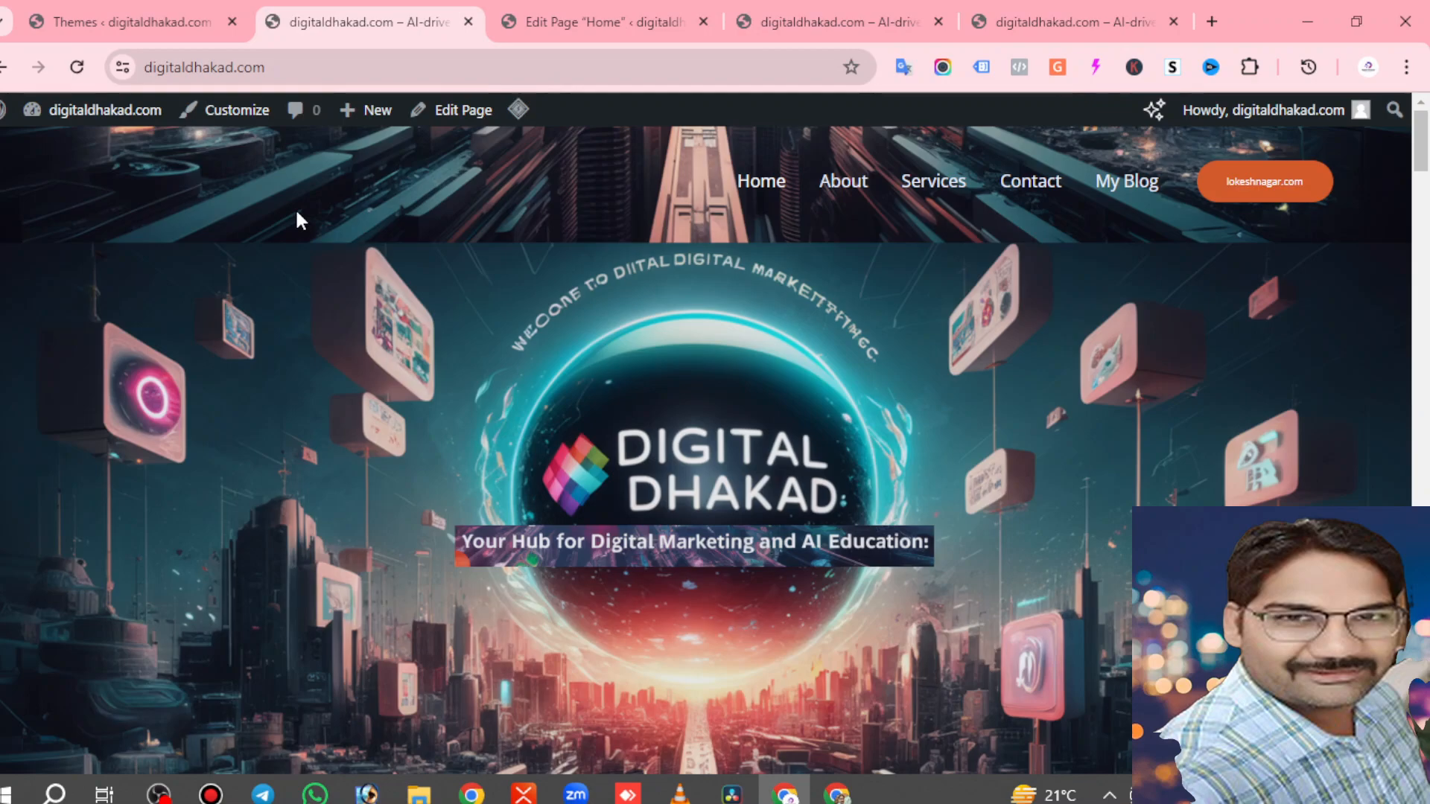
Reopen the Header Builder and examine the header button's text, link, new-tab and visibility settings.
left_click(231, 113)
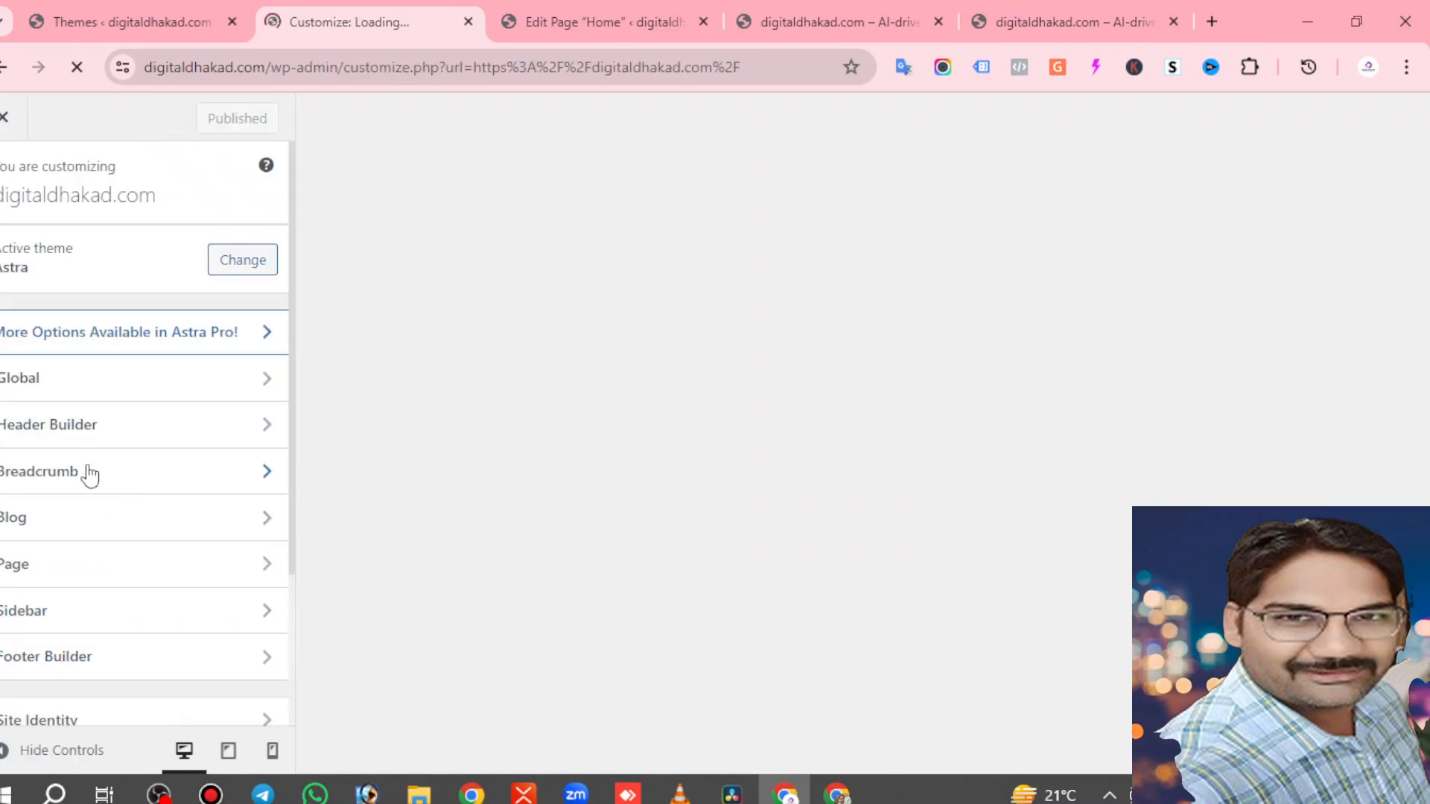
left_click(48, 419)
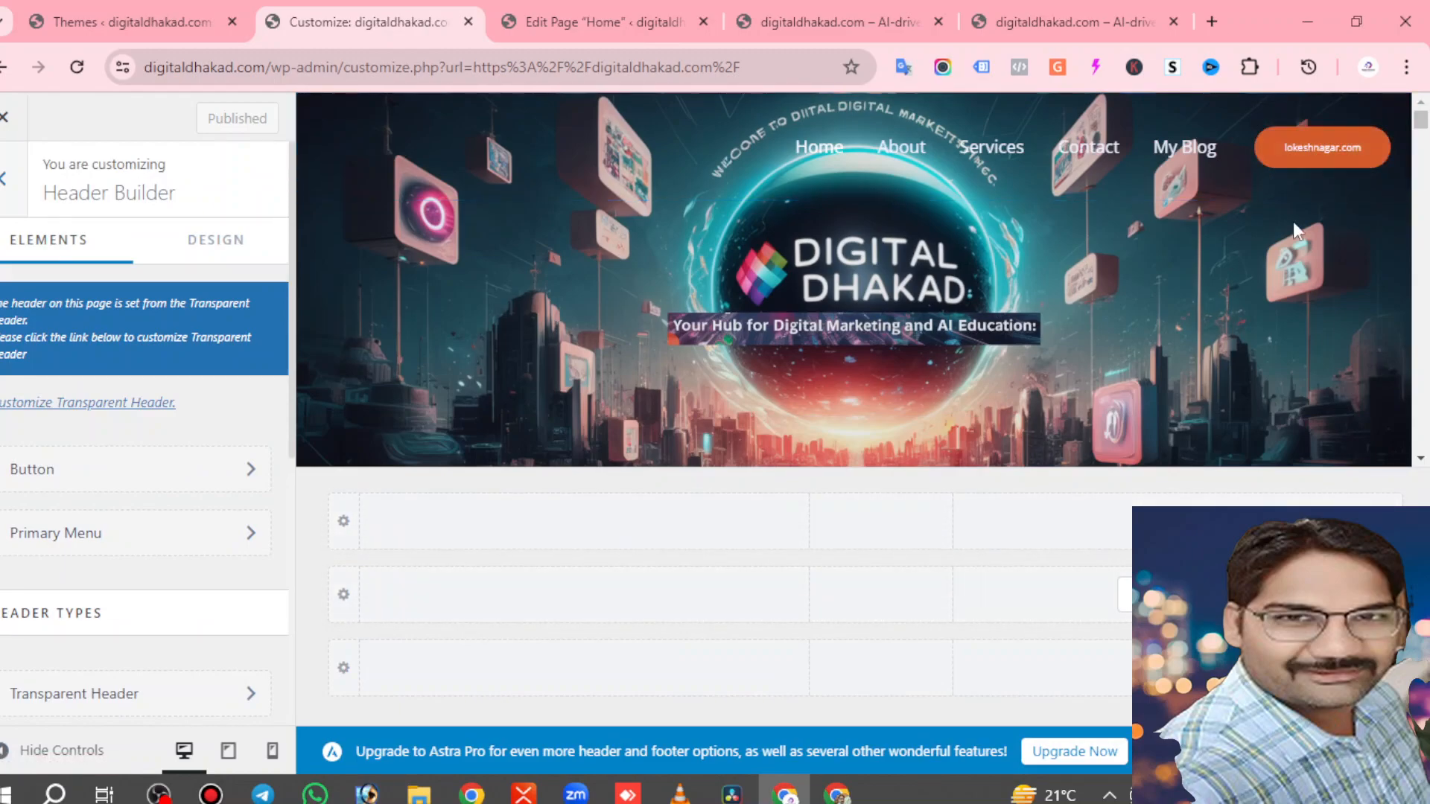
left_click(1322, 595)
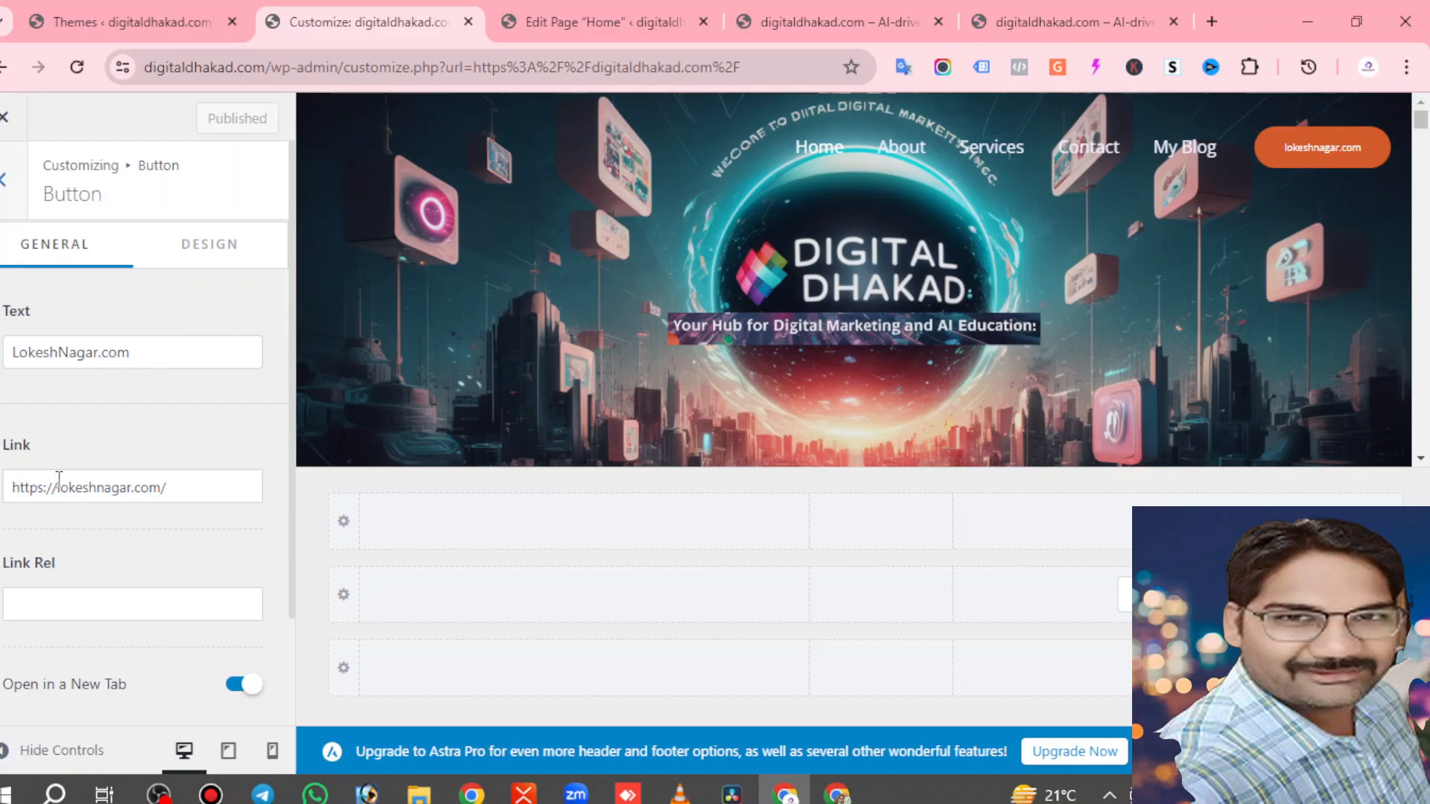
left_click_drag(165, 486, 6, 493)
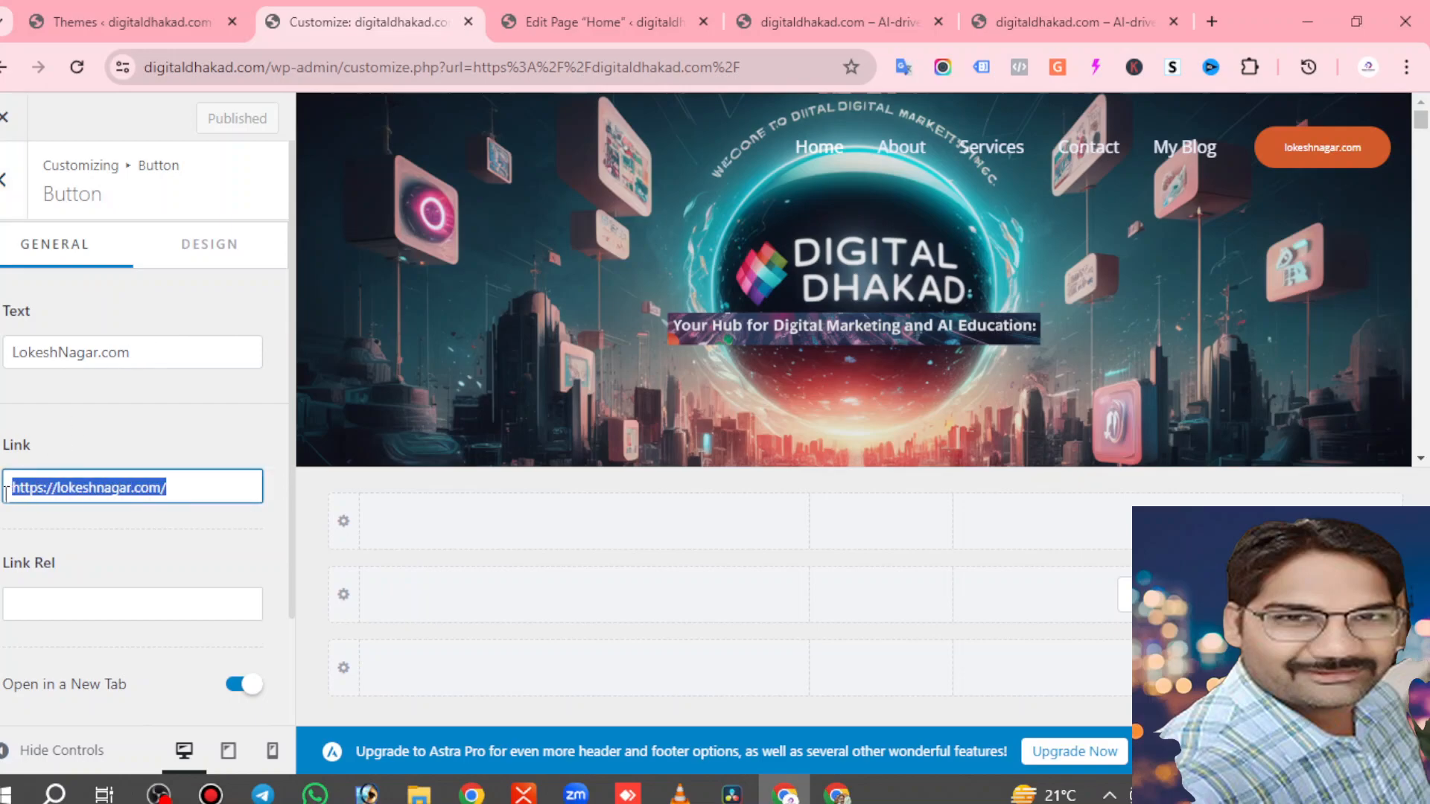
left_click(179, 486)
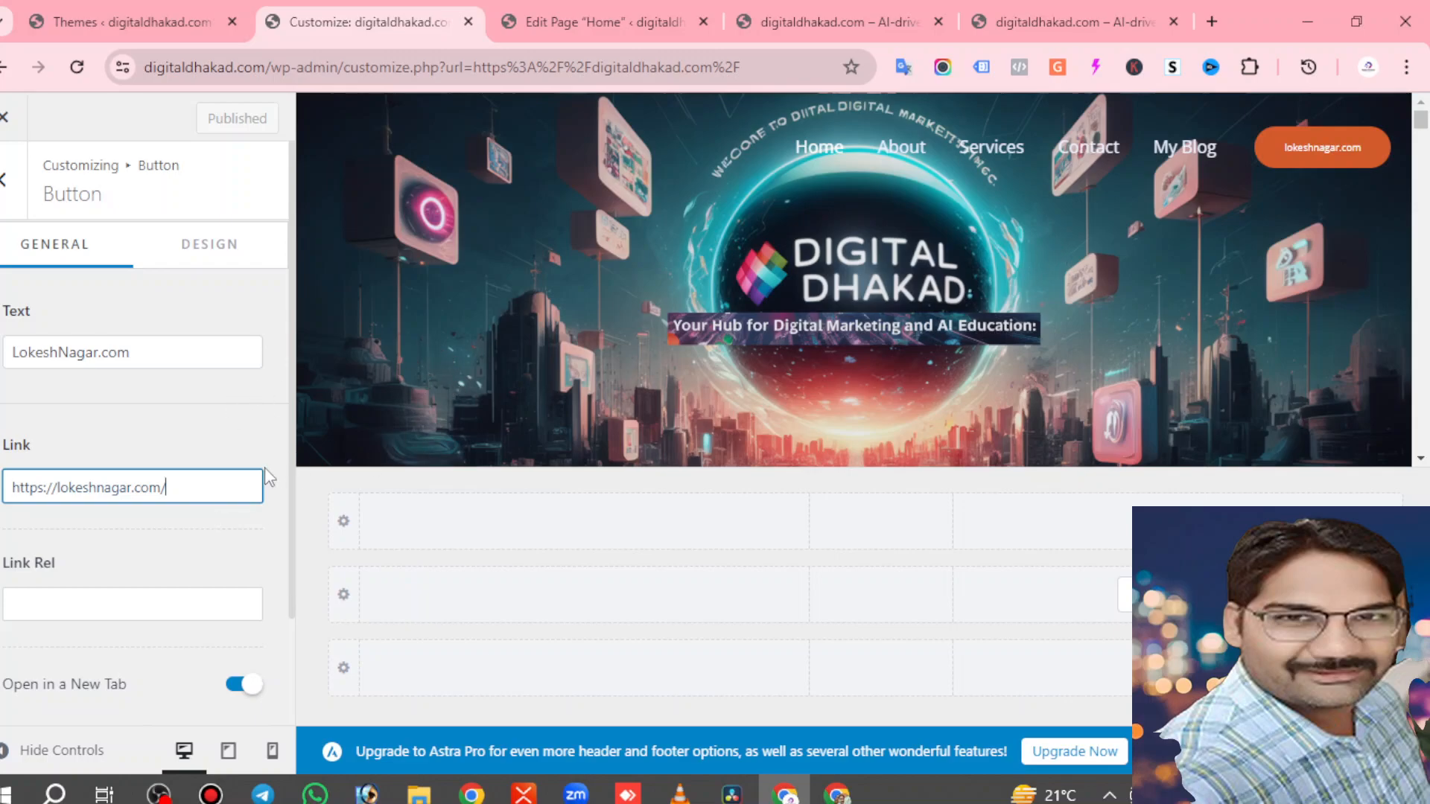
scroll(191, 518, "down", 2)
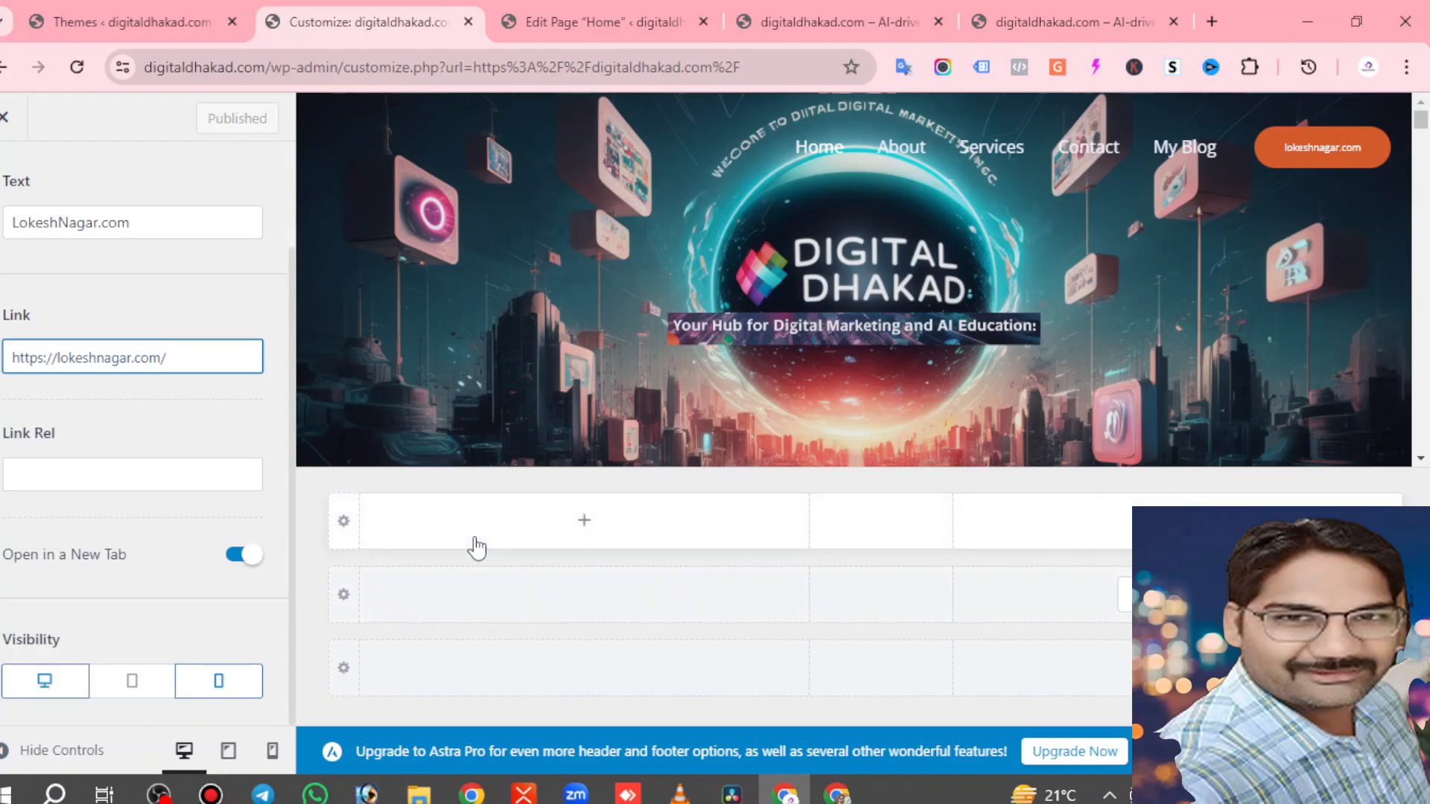
scroll(171, 388, "up", 2)
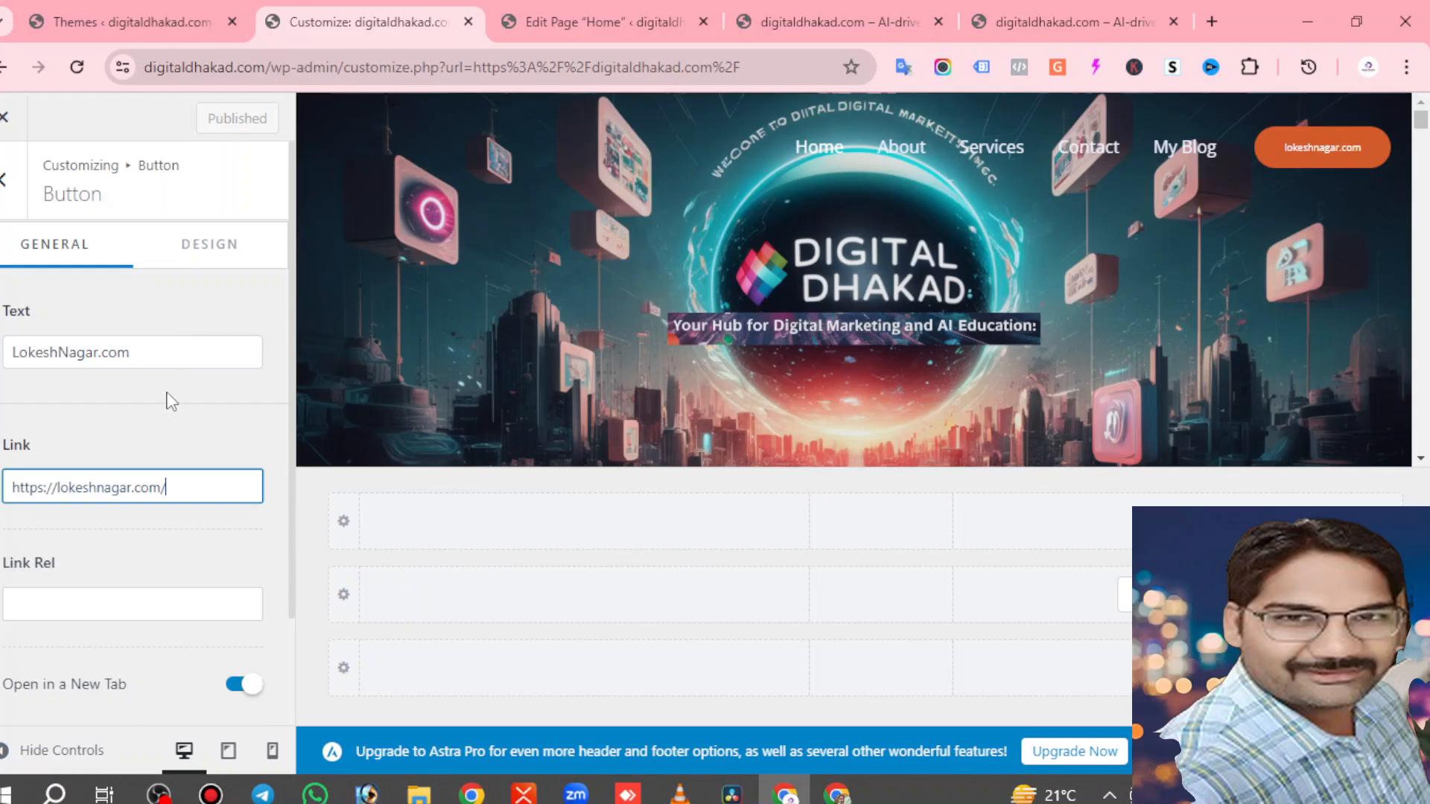
Open the header button's design settings and its font options.
left_click(197, 244)
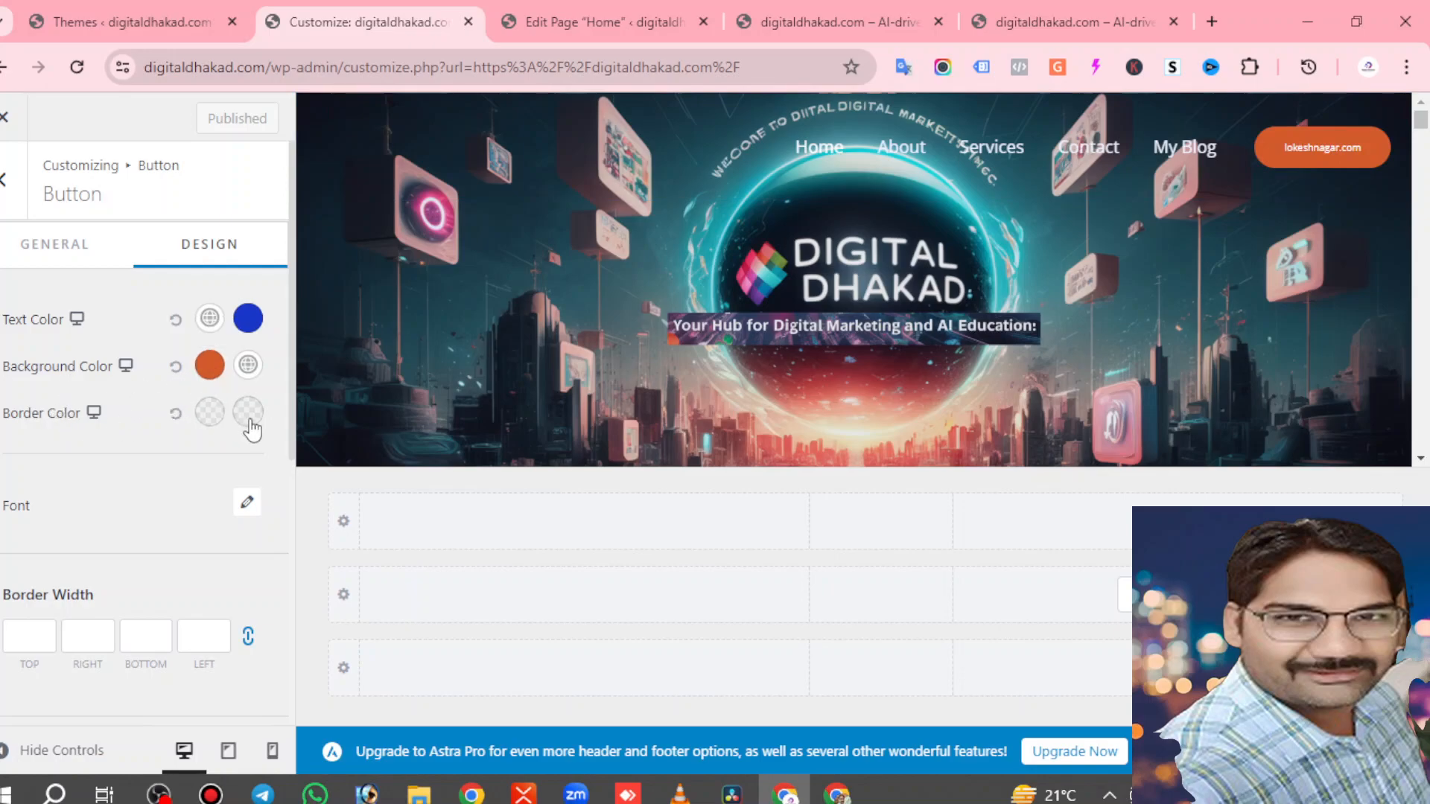
left_click(248, 505)
scroll(165, 549, "down", 3)
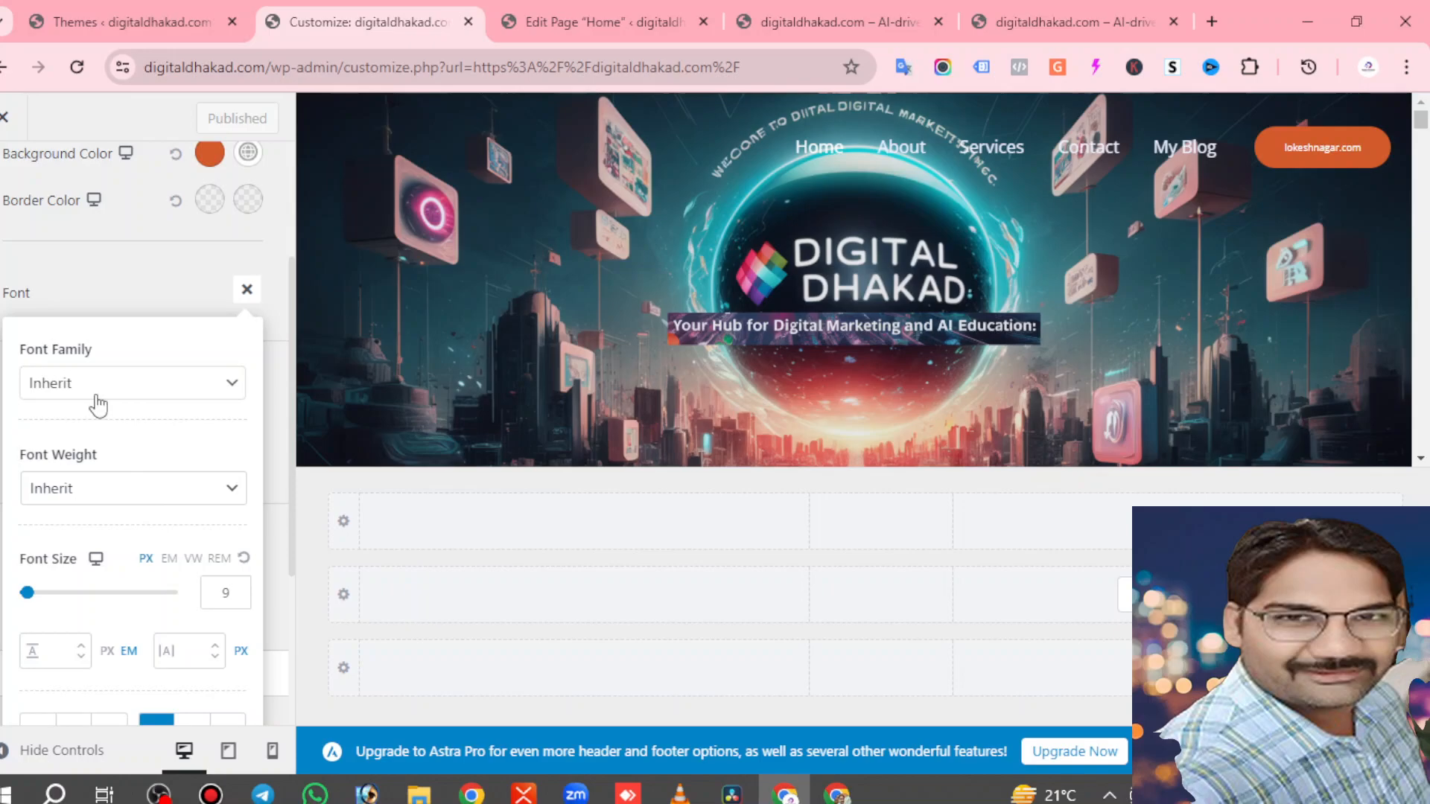
Try font sizes of 6, 7 and 8 px on the header button text and return it to 9 px.
mouse_move(27, 592)
left_mouse_down()
mouse_move(47, 596)
mouse_move(34, 599)
left_mouse_up()
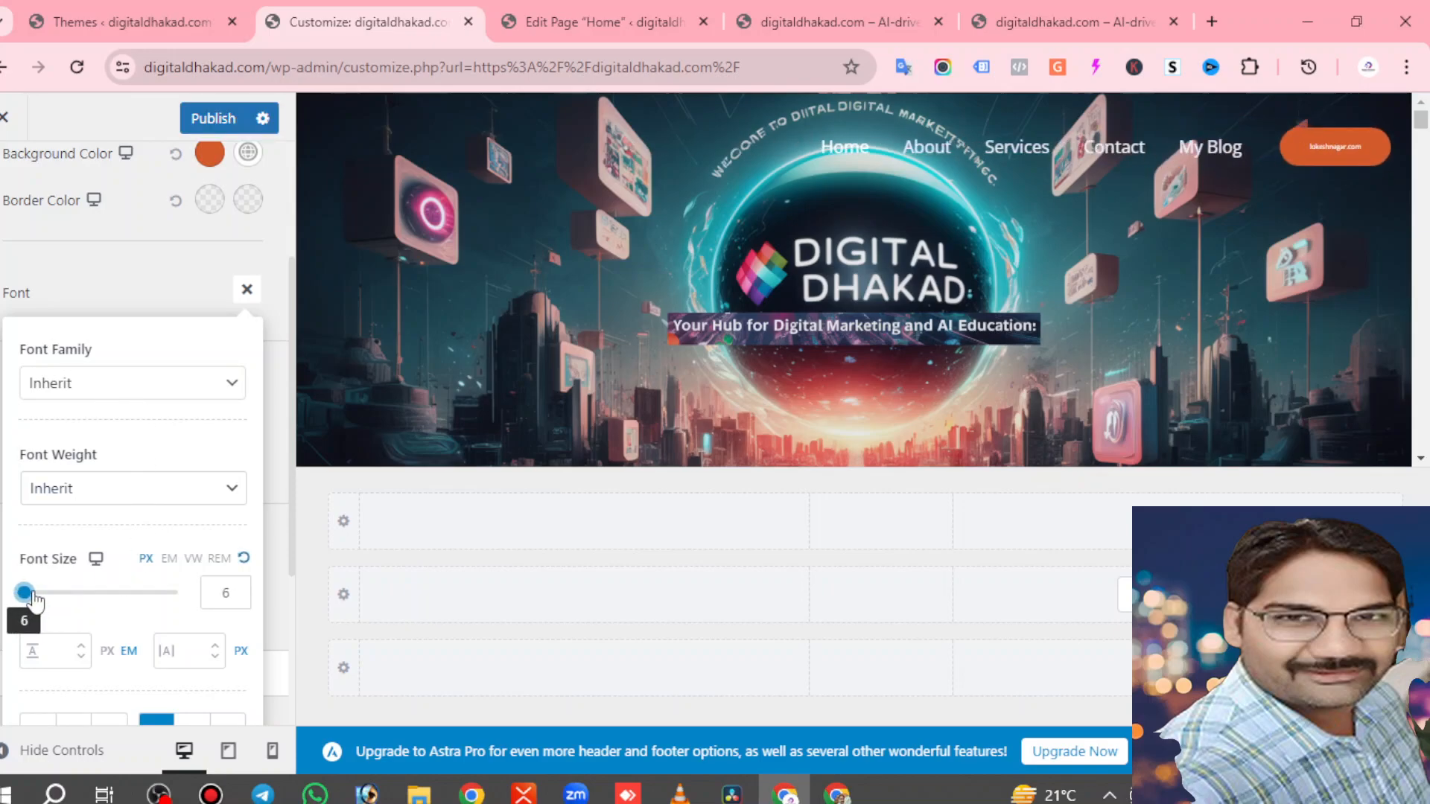
left_click(225, 592)
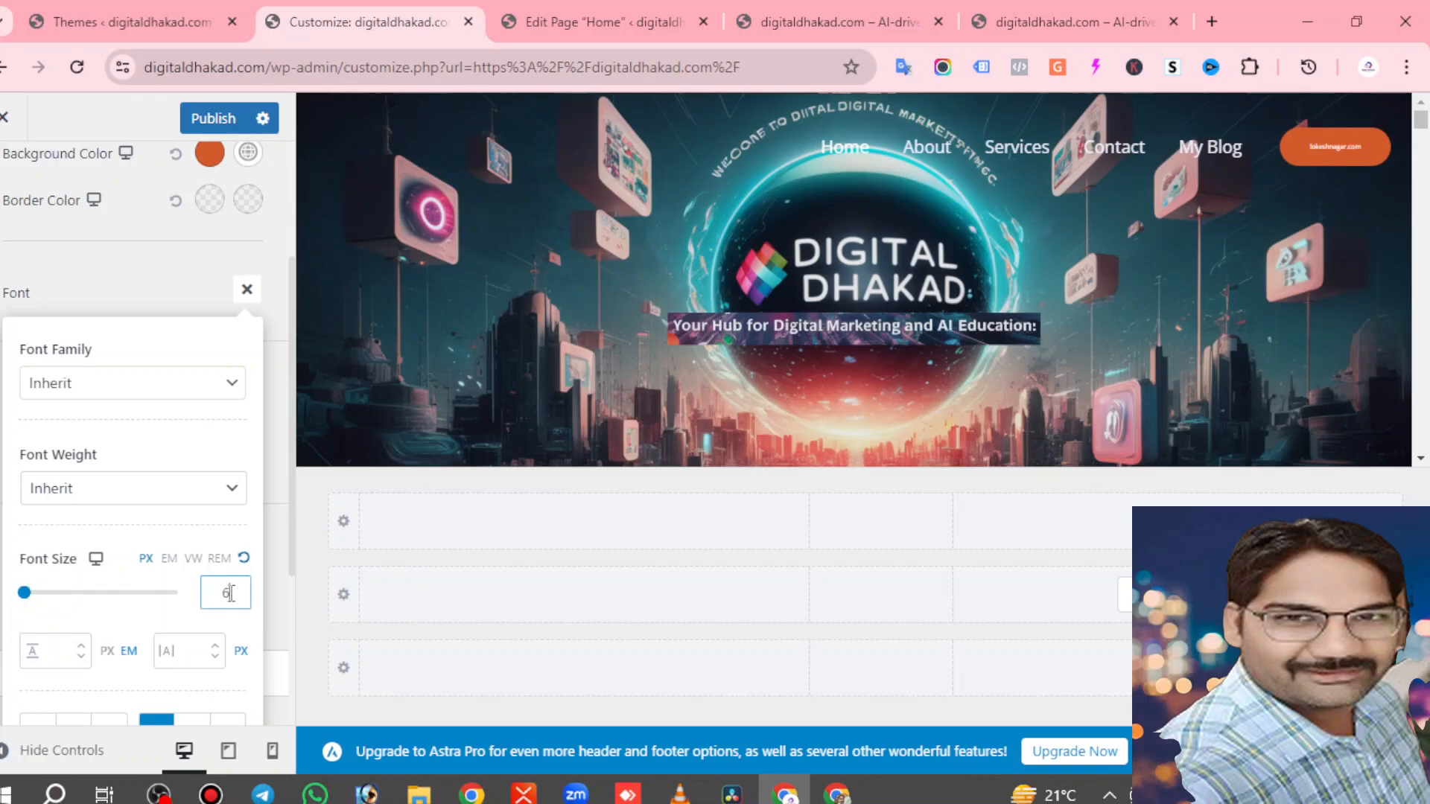
type("7")
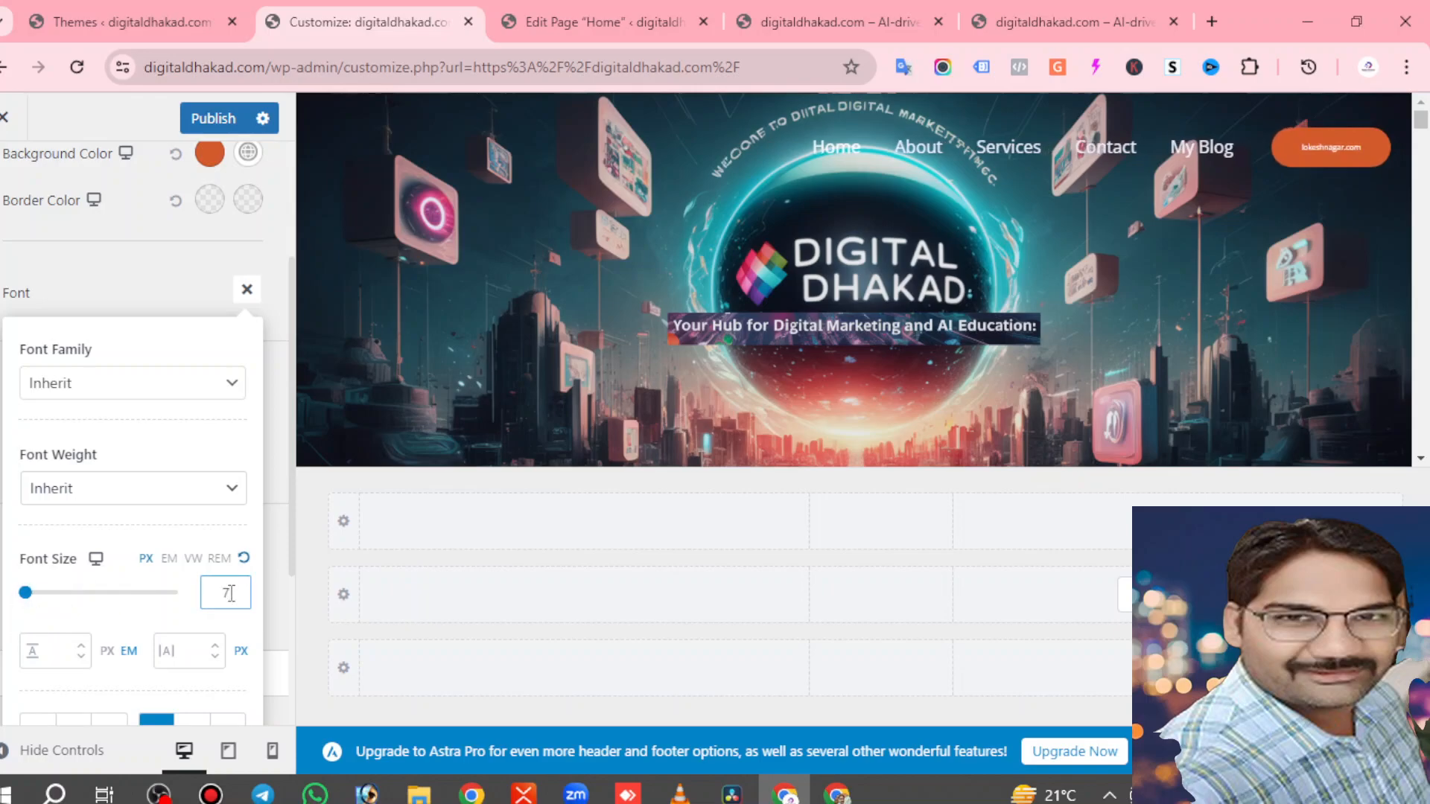
type("8")
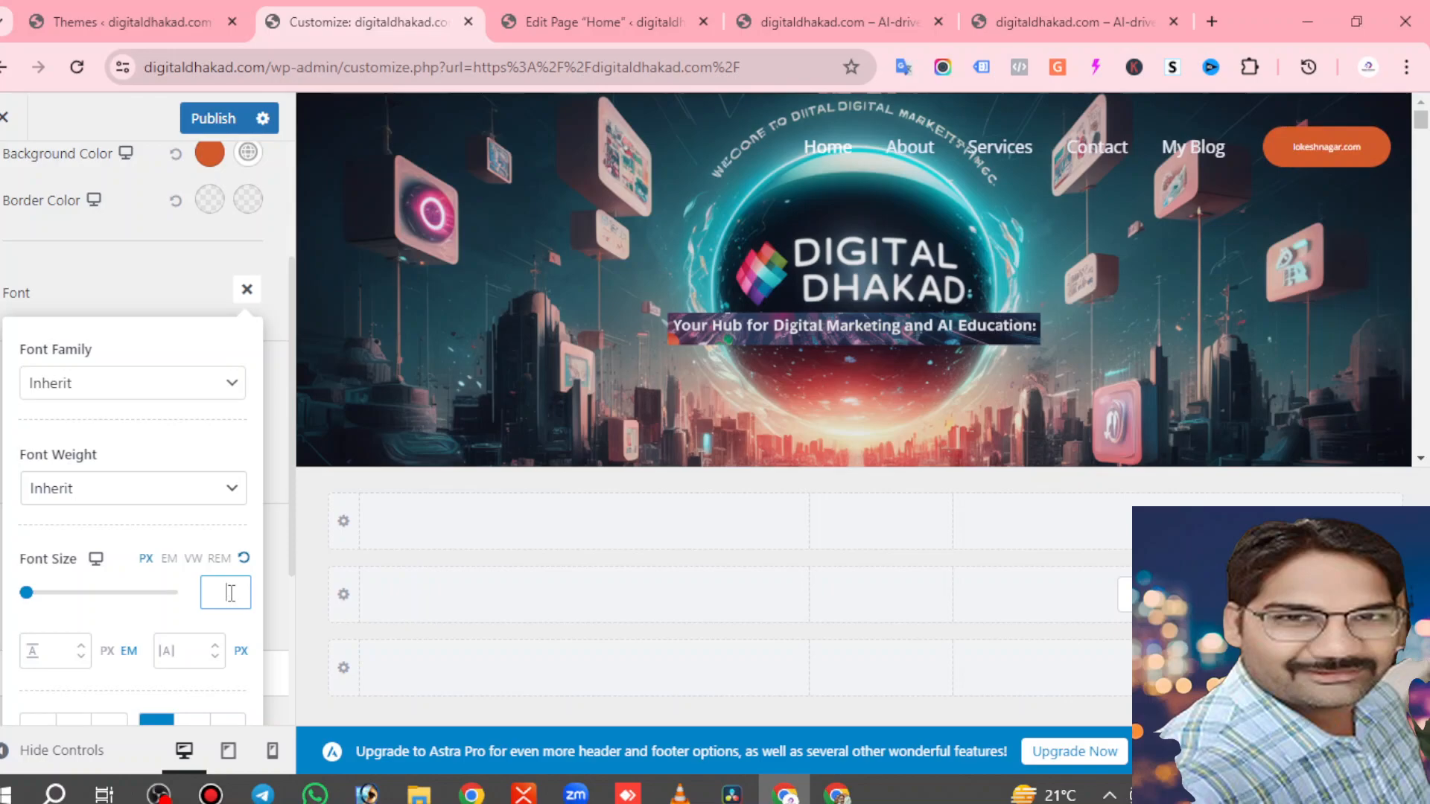
type("9")
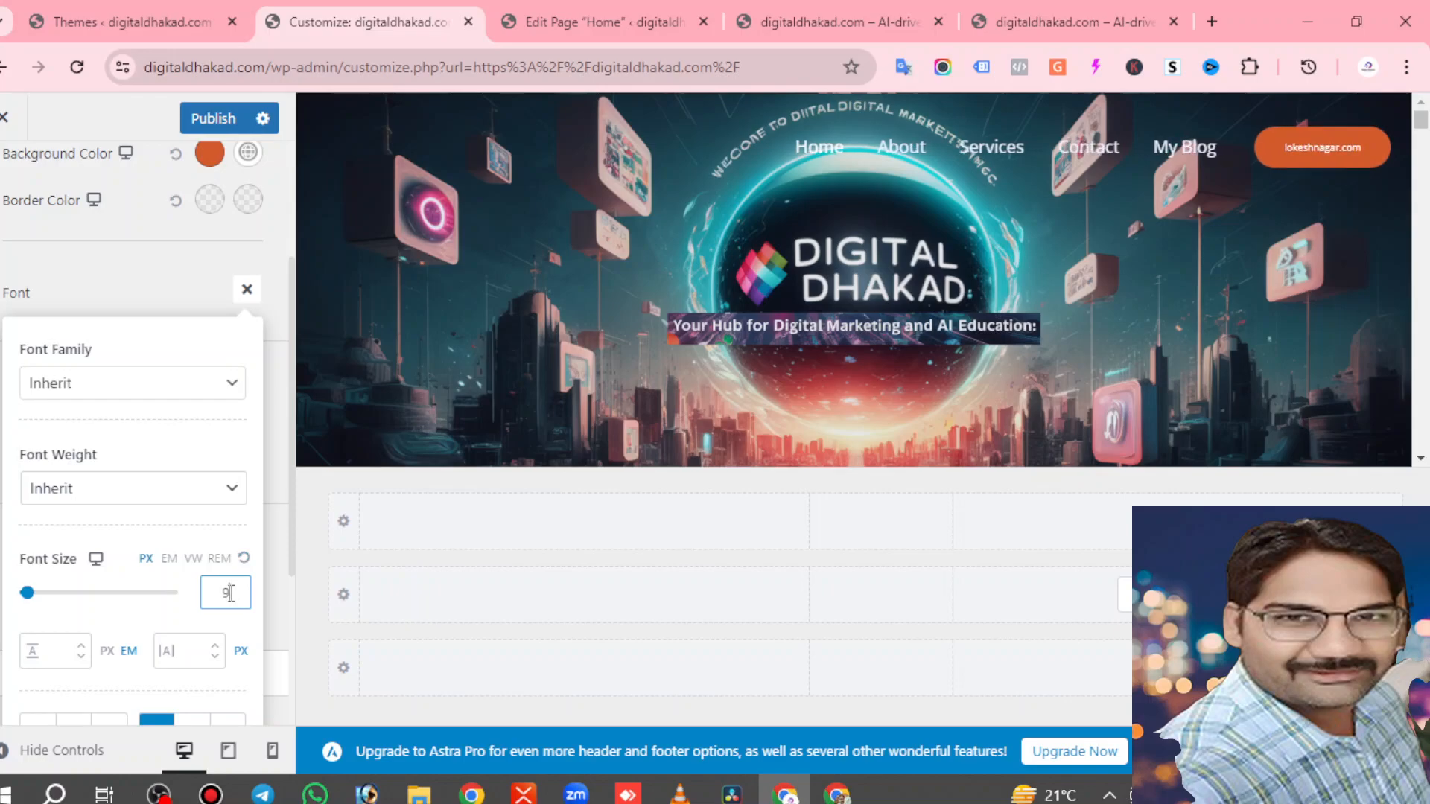
Try the lowercase and uppercase text transforms on the header button, finishing with no transform selected.
scroll(192, 591, "down", 3)
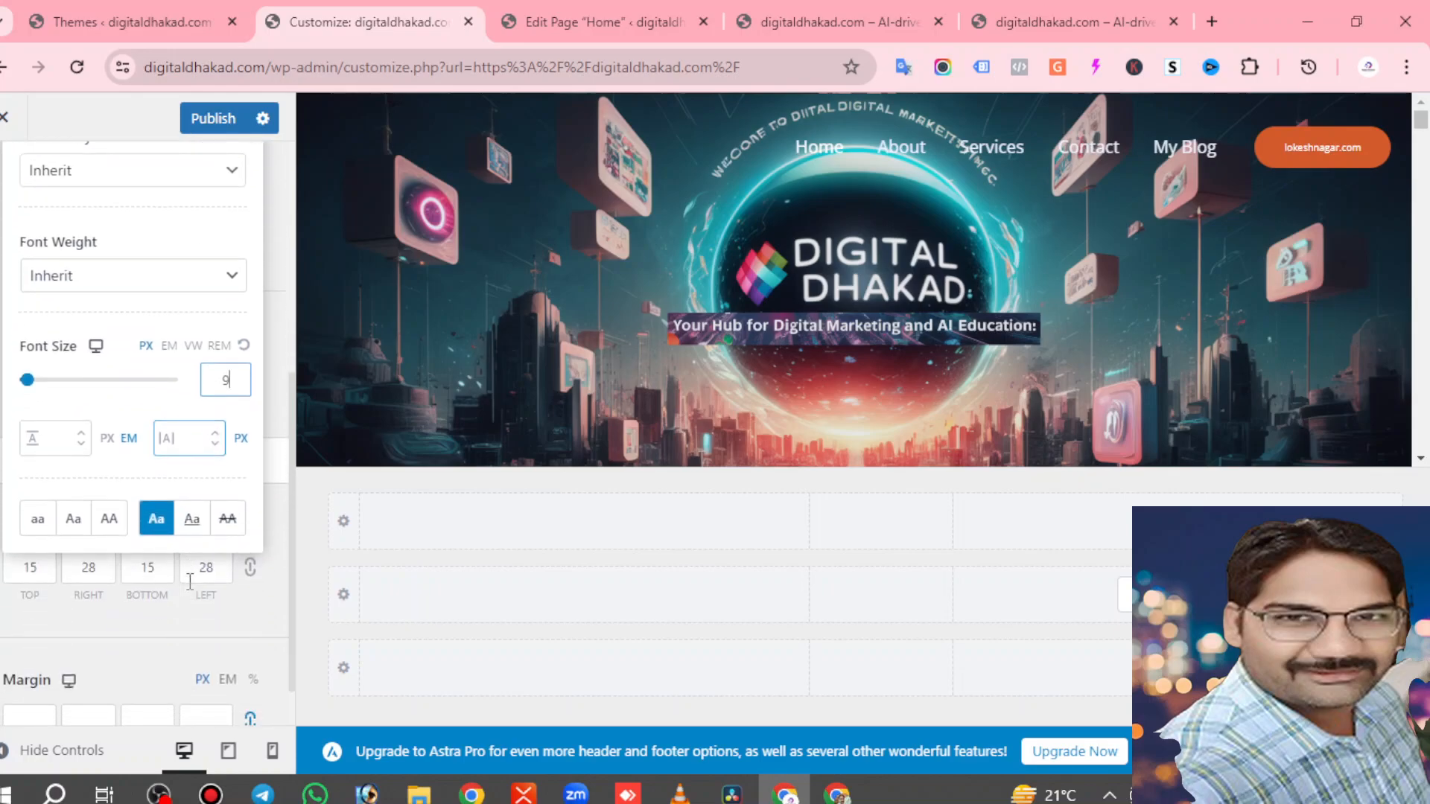
left_click(41, 531)
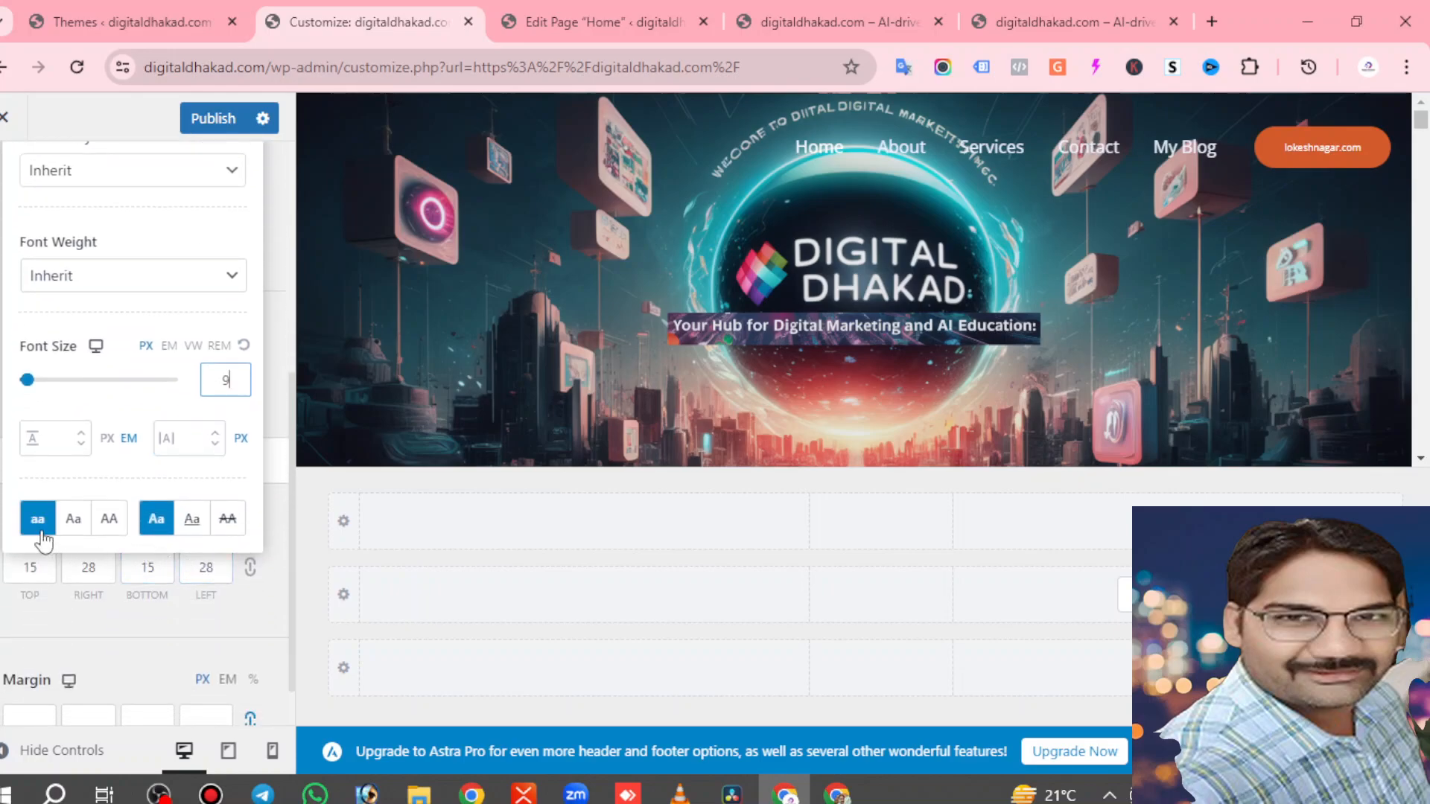
left_click(108, 522)
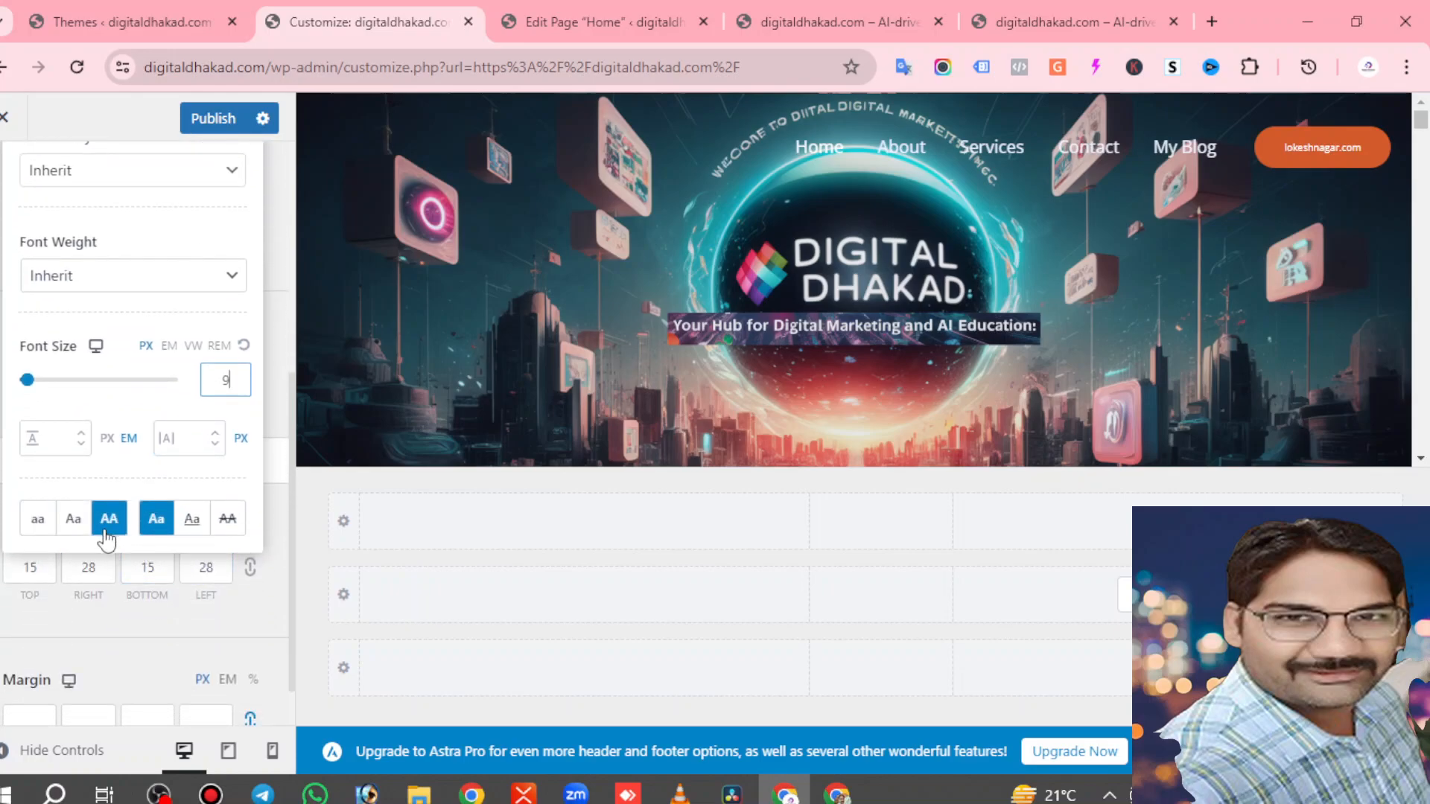
left_click(38, 519)
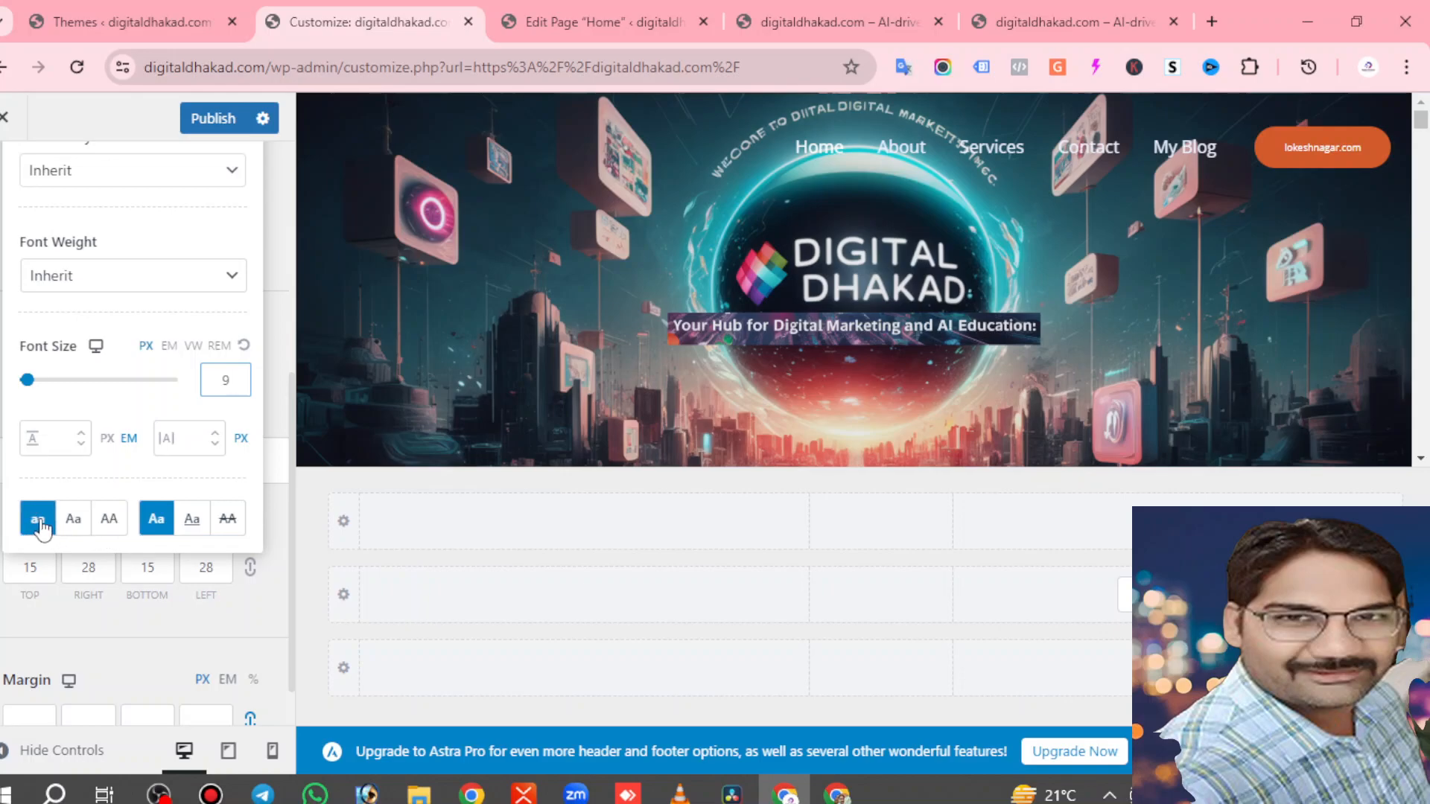
left_click(37, 520)
scroll(54, 627, "down", 1)
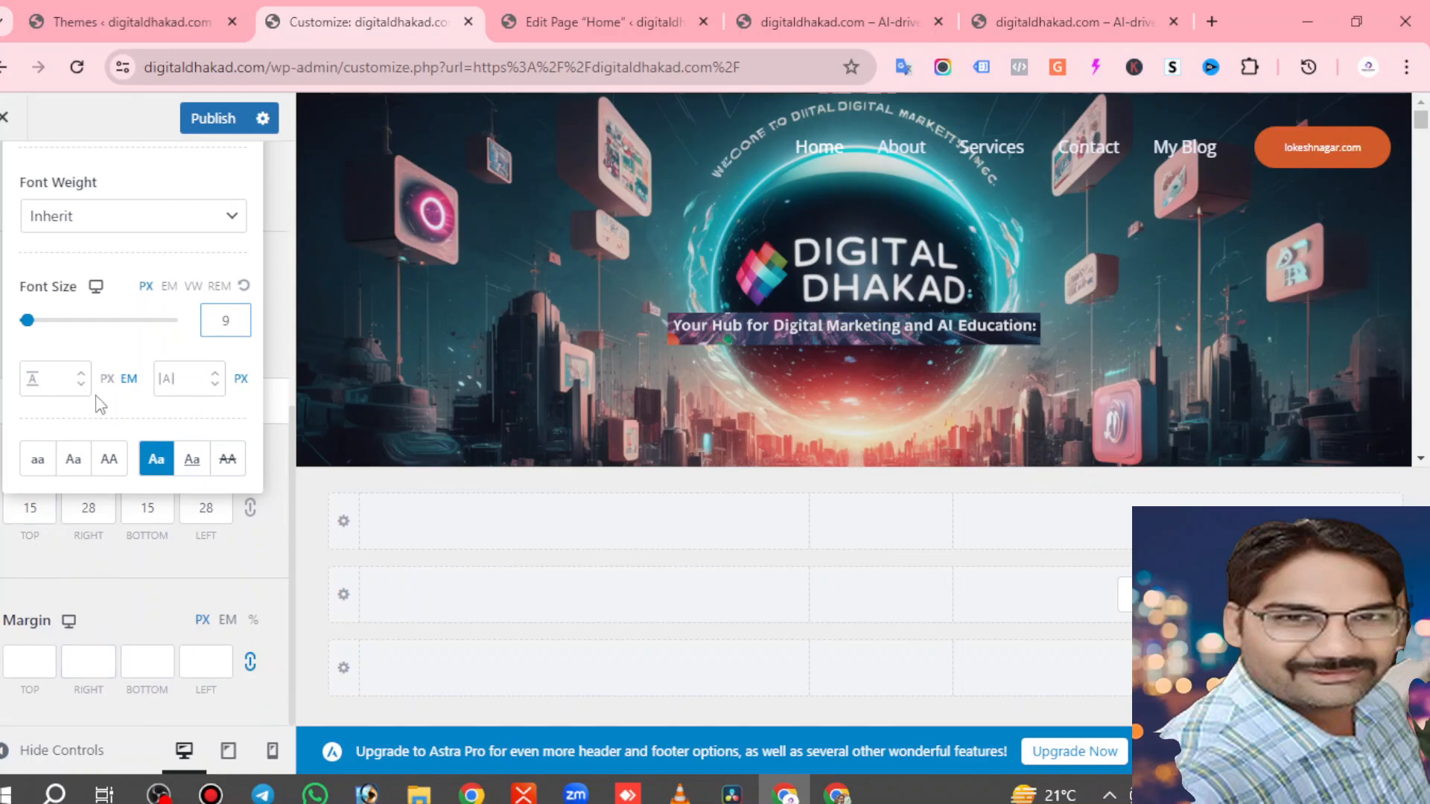
Try larger line heights for the header button text and finish with the line height at 0 em.
left_click(80, 375)
left_click(81, 375)
left_click(80, 375)
left_click(80, 374)
left_click(80, 383)
left_click(80, 383)
left_click(81, 383)
left_click(81, 383)
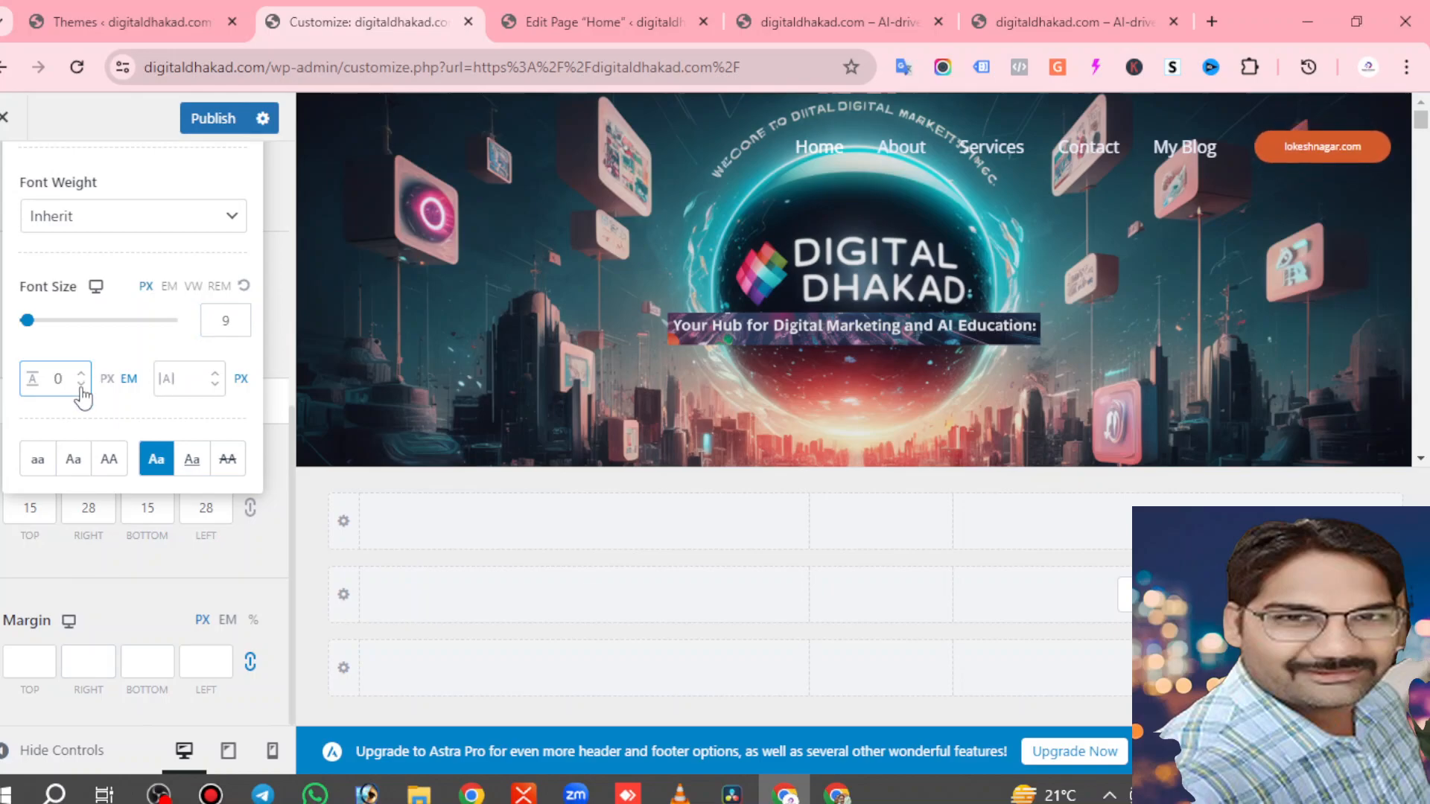
Try increasing the header button text's letter spacing past 6 px and finish with the spacing at 0 px.
left_click(214, 375)
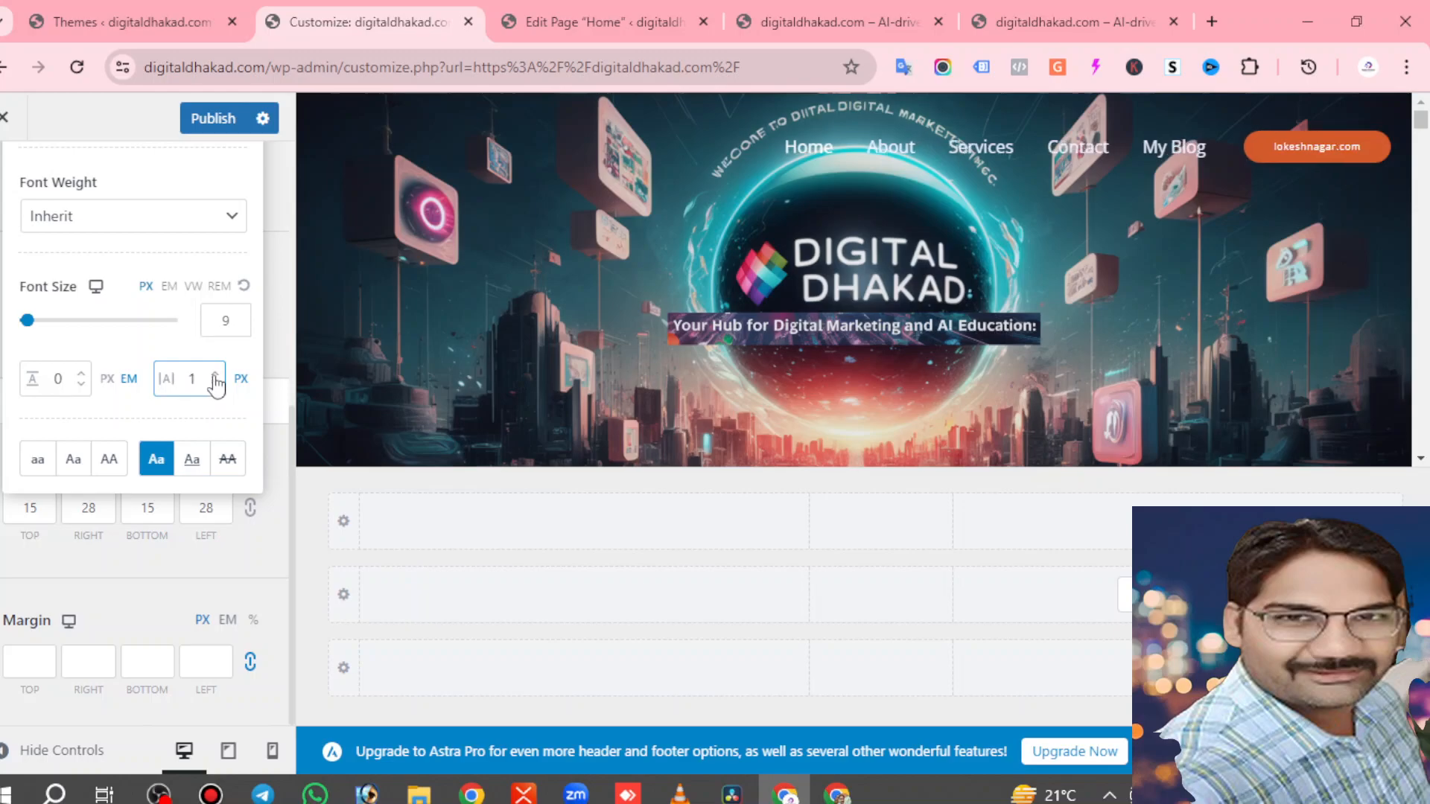
left_click(214, 383)
left_click(216, 374)
left_click(215, 375)
left_click(215, 374)
left_click(215, 374)
left_click(214, 375)
left_click(214, 375)
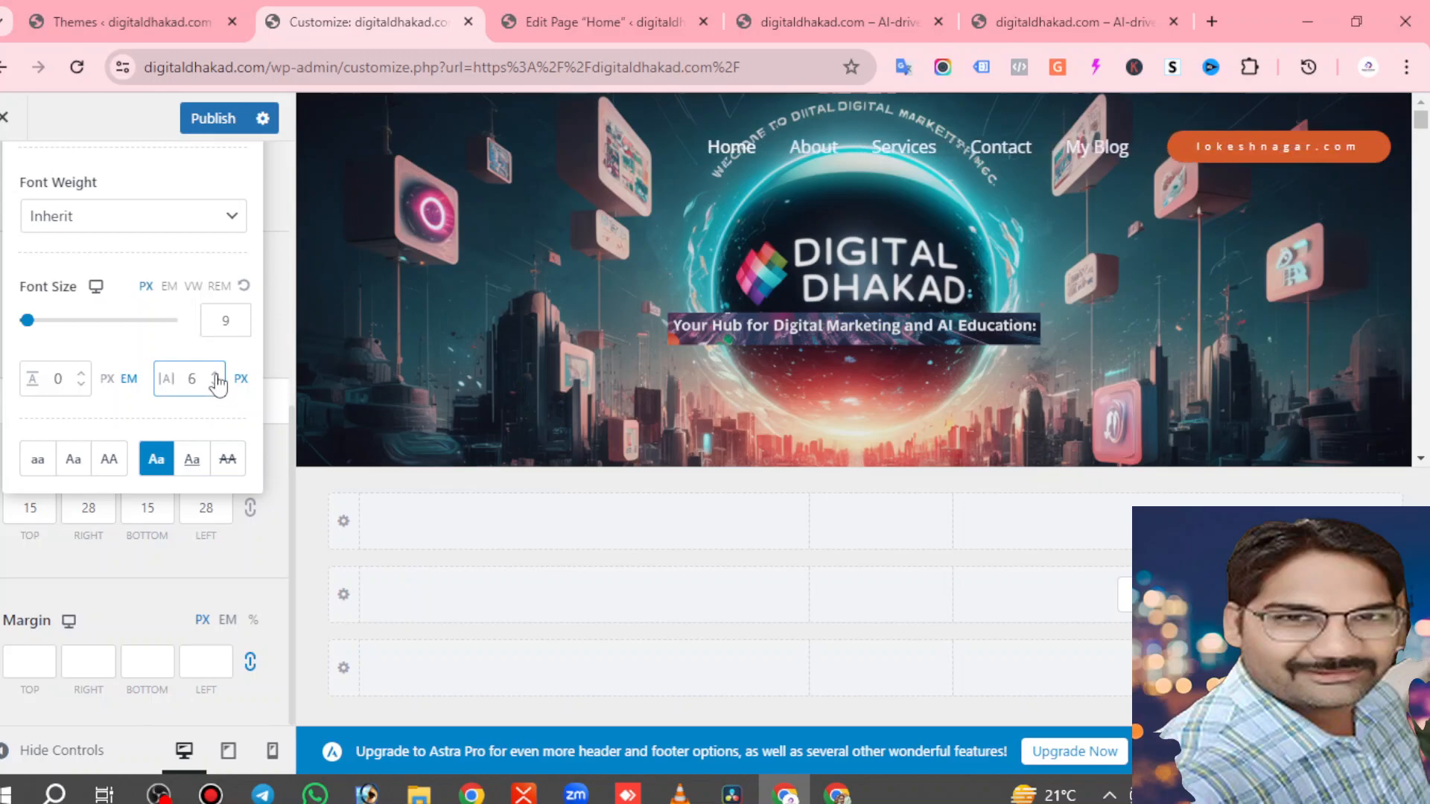
left_click(214, 375)
left_click(215, 375)
left_click(215, 384)
left_click(215, 384)
left_click(214, 384)
left_click(215, 384)
left_click(215, 383)
left_click(215, 384)
left_click(214, 384)
double_click(215, 384)
left_click(214, 374)
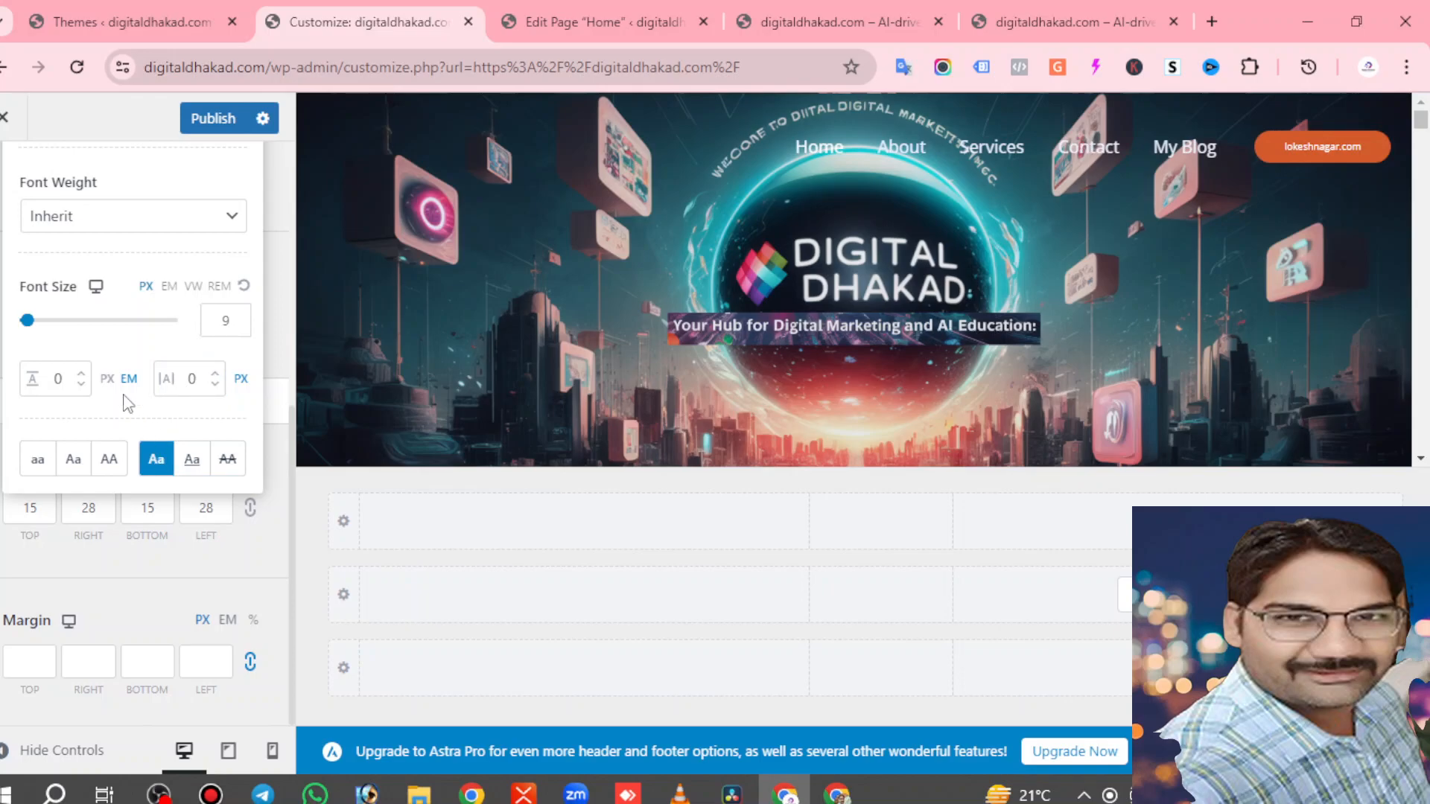
Review the header button's text, link, new-tab and visibility settings and publish the header changes.
scroll(133, 365, "up", 5)
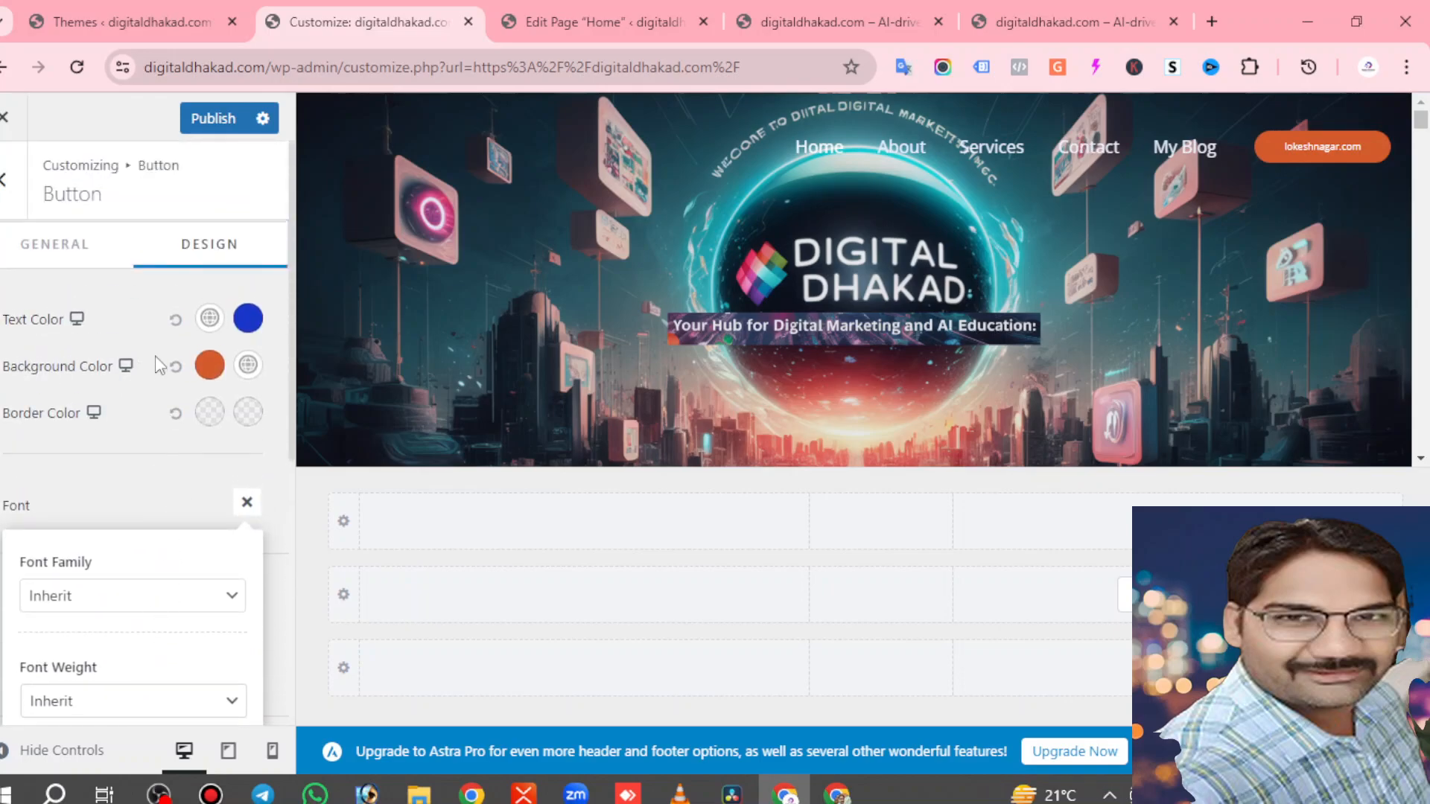
left_click(63, 248)
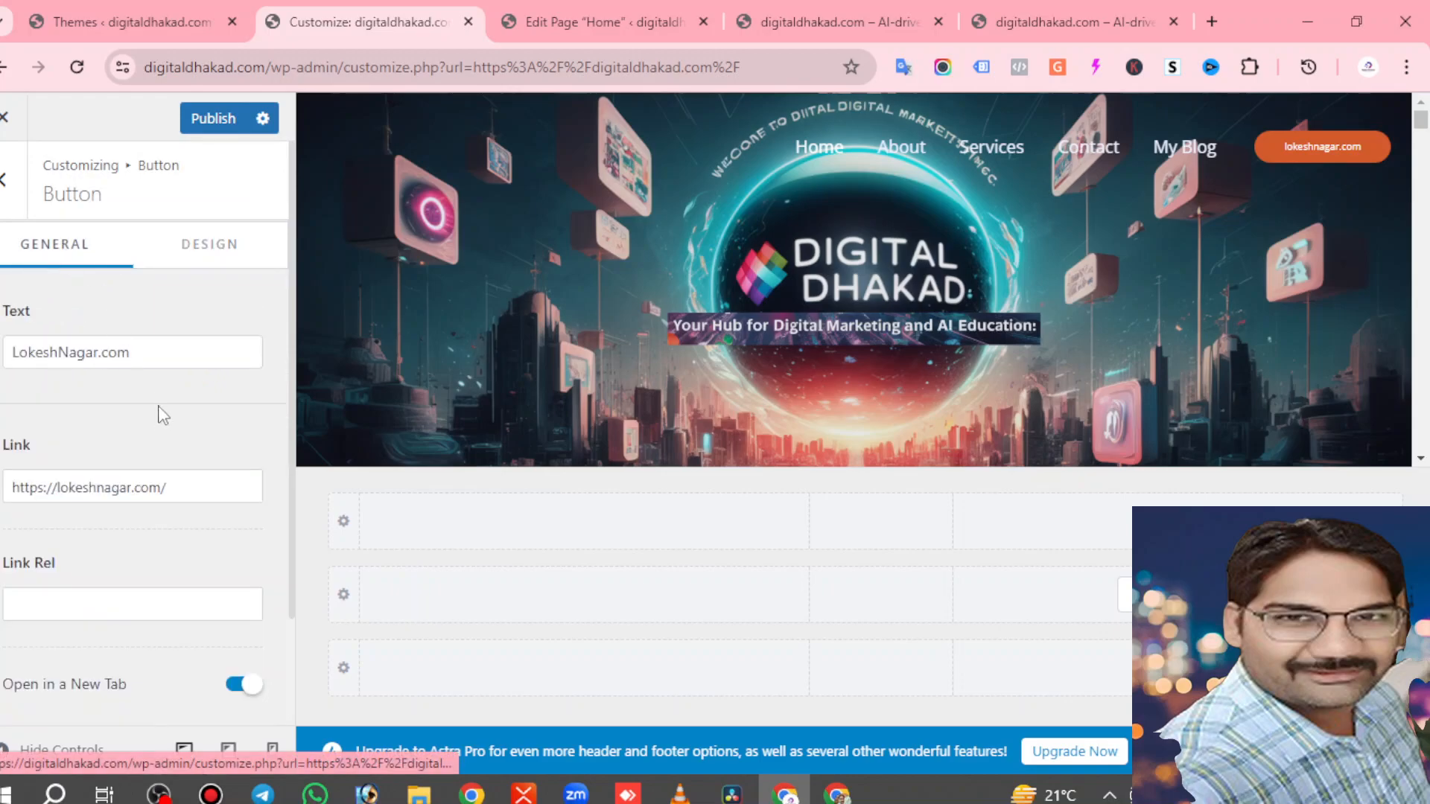
scroll(163, 415, "down", 2)
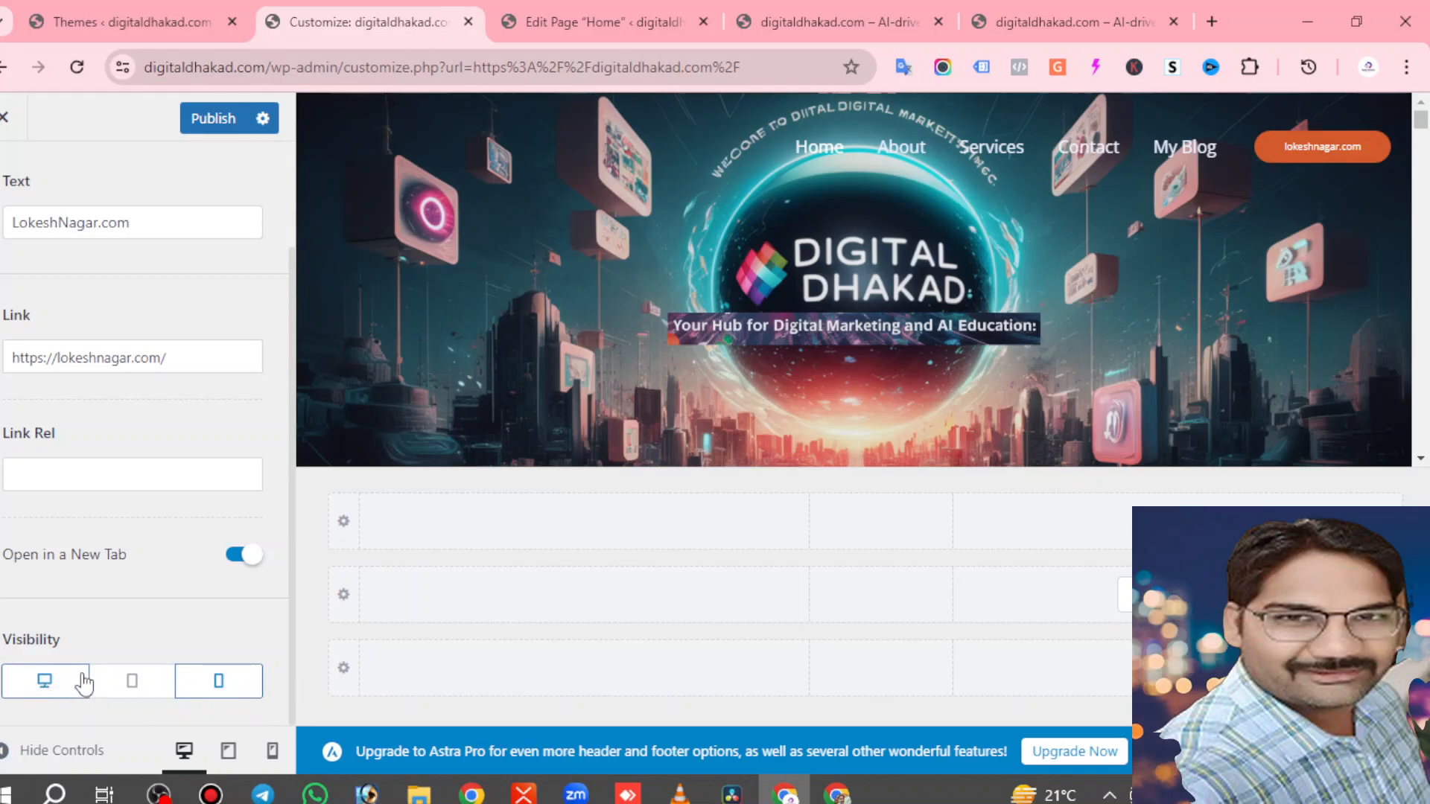
scroll(77, 537, "up", 3)
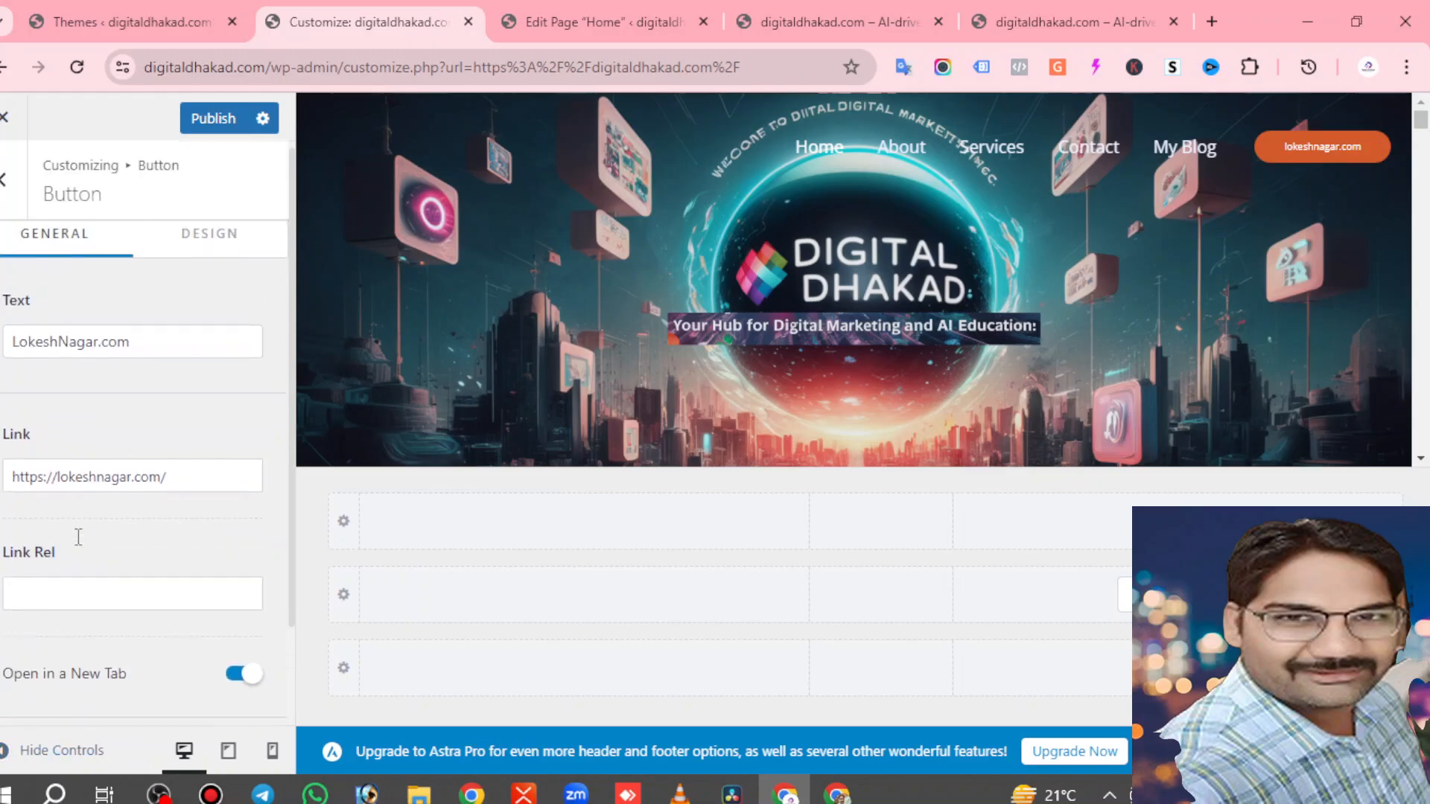
scroll(137, 552, "down", 3)
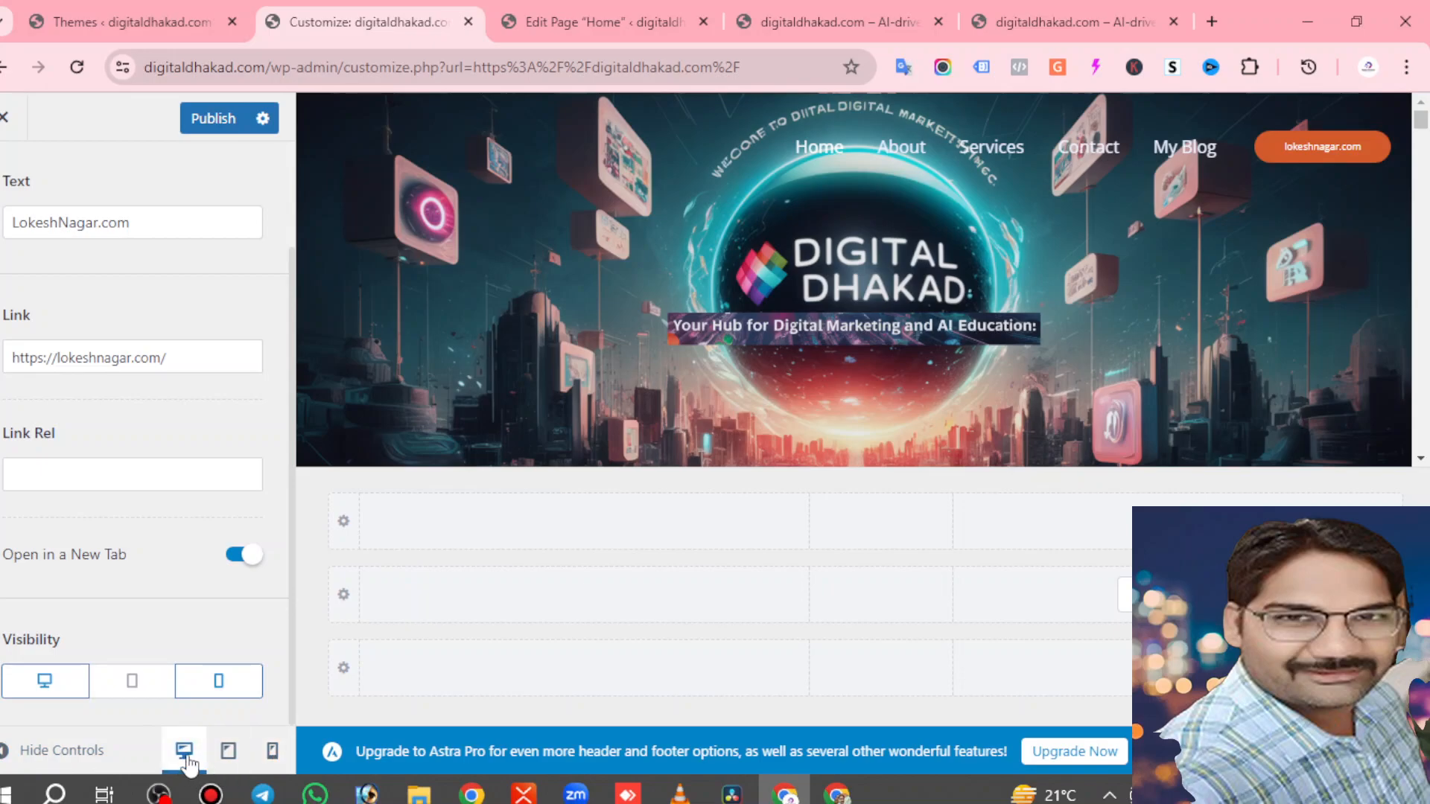
scroll(147, 525, "up", 3)
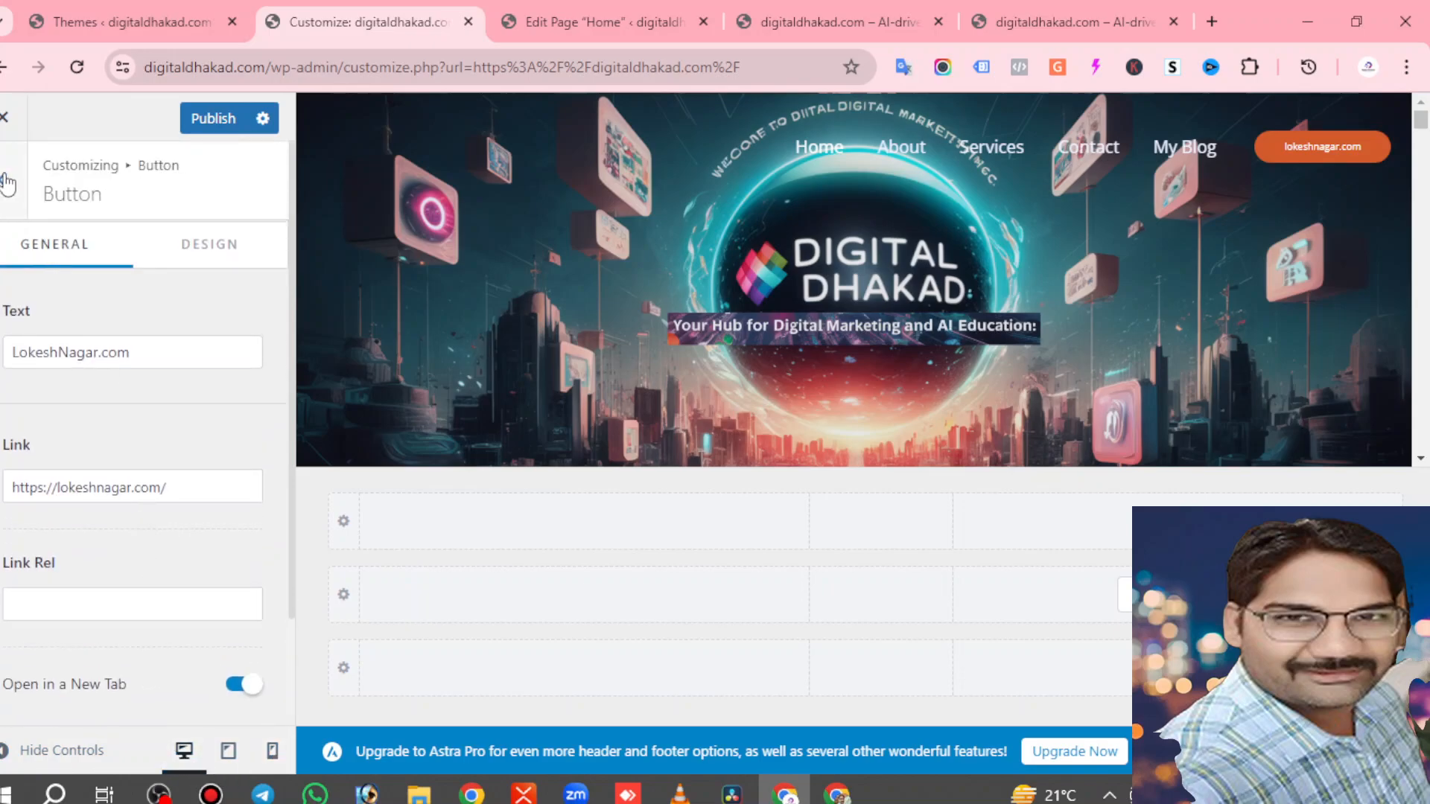
left_click(203, 127)
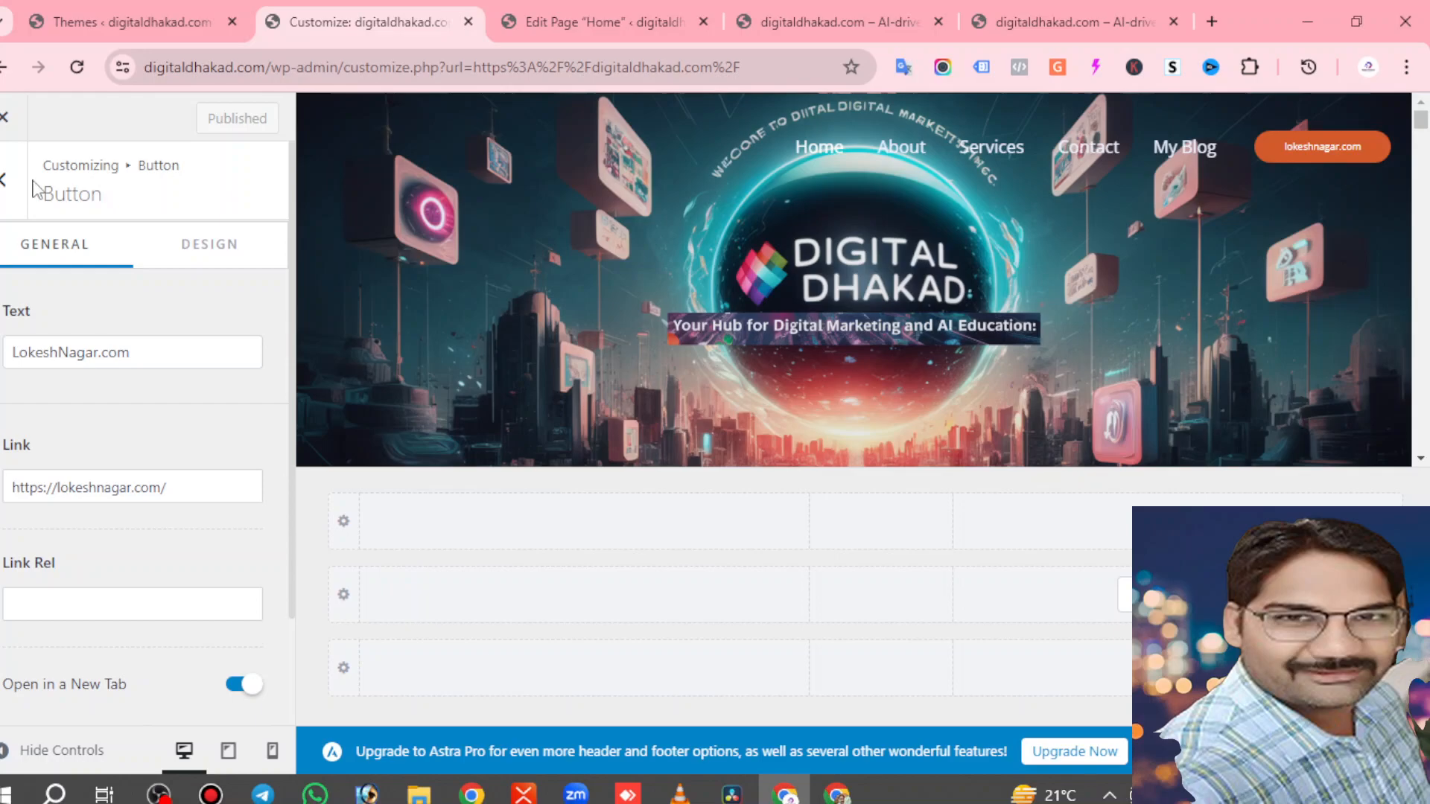
Leave the customizer for the live site, reopen it and open the Footer Builder.
left_click(6, 119)
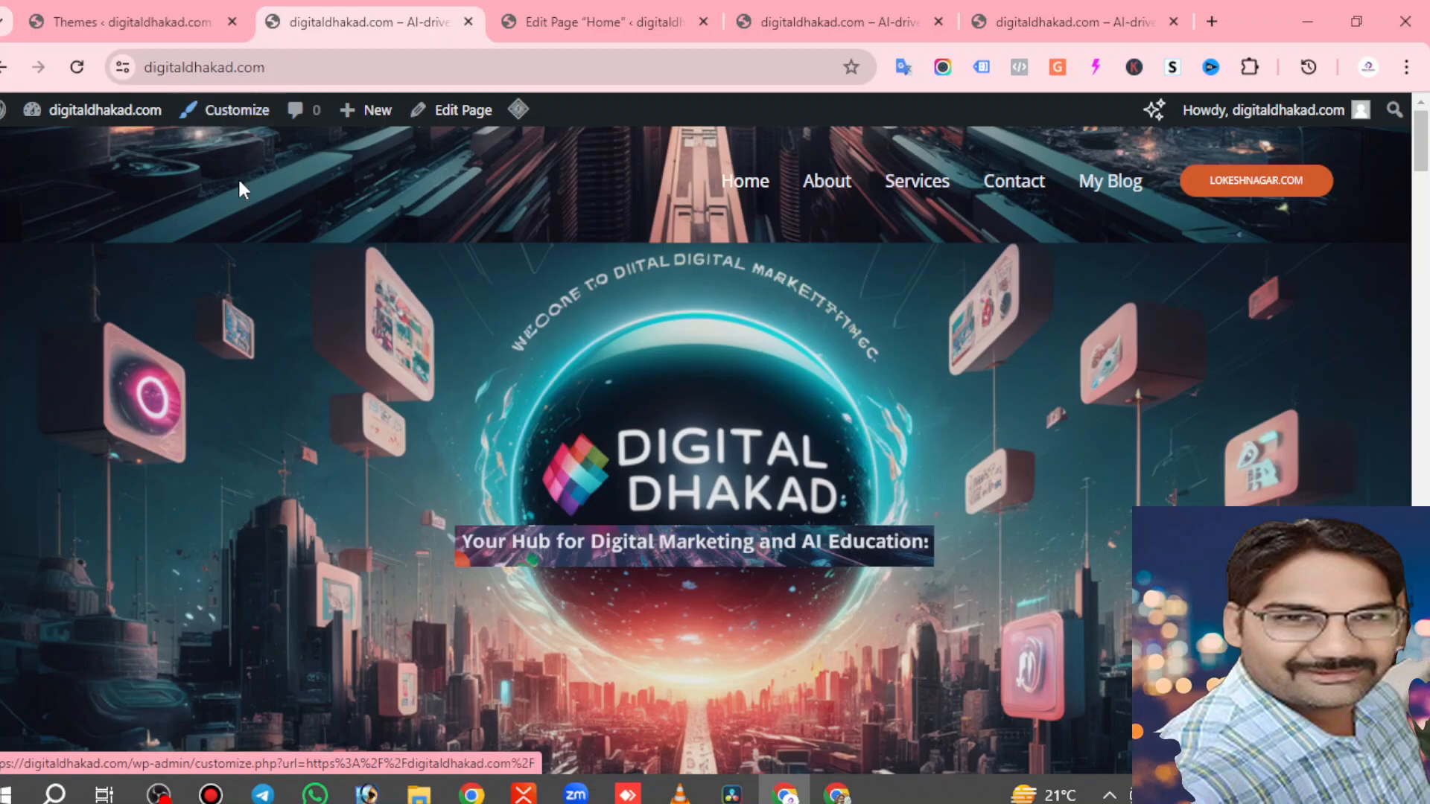
left_click(218, 119)
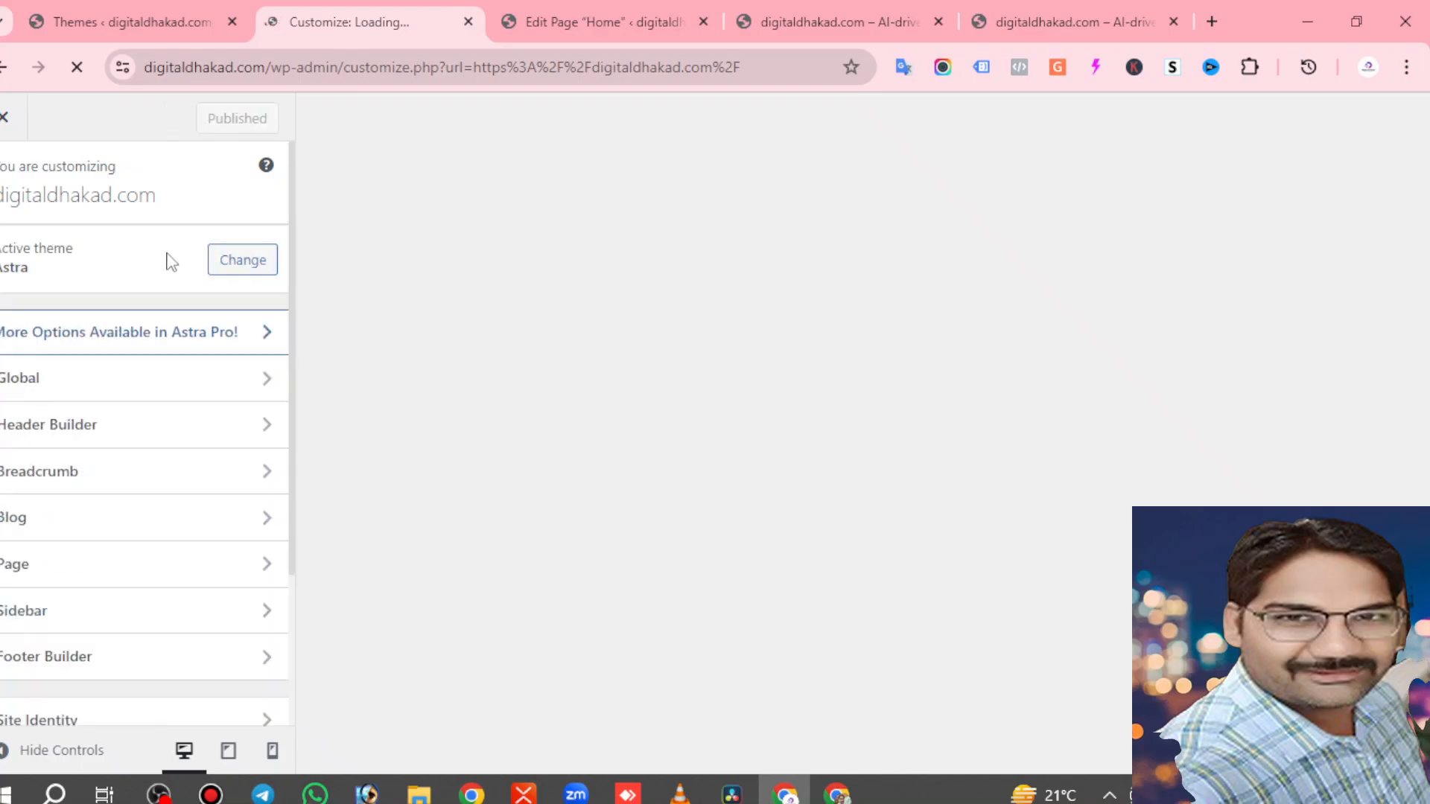
scroll(99, 543, "down", 3)
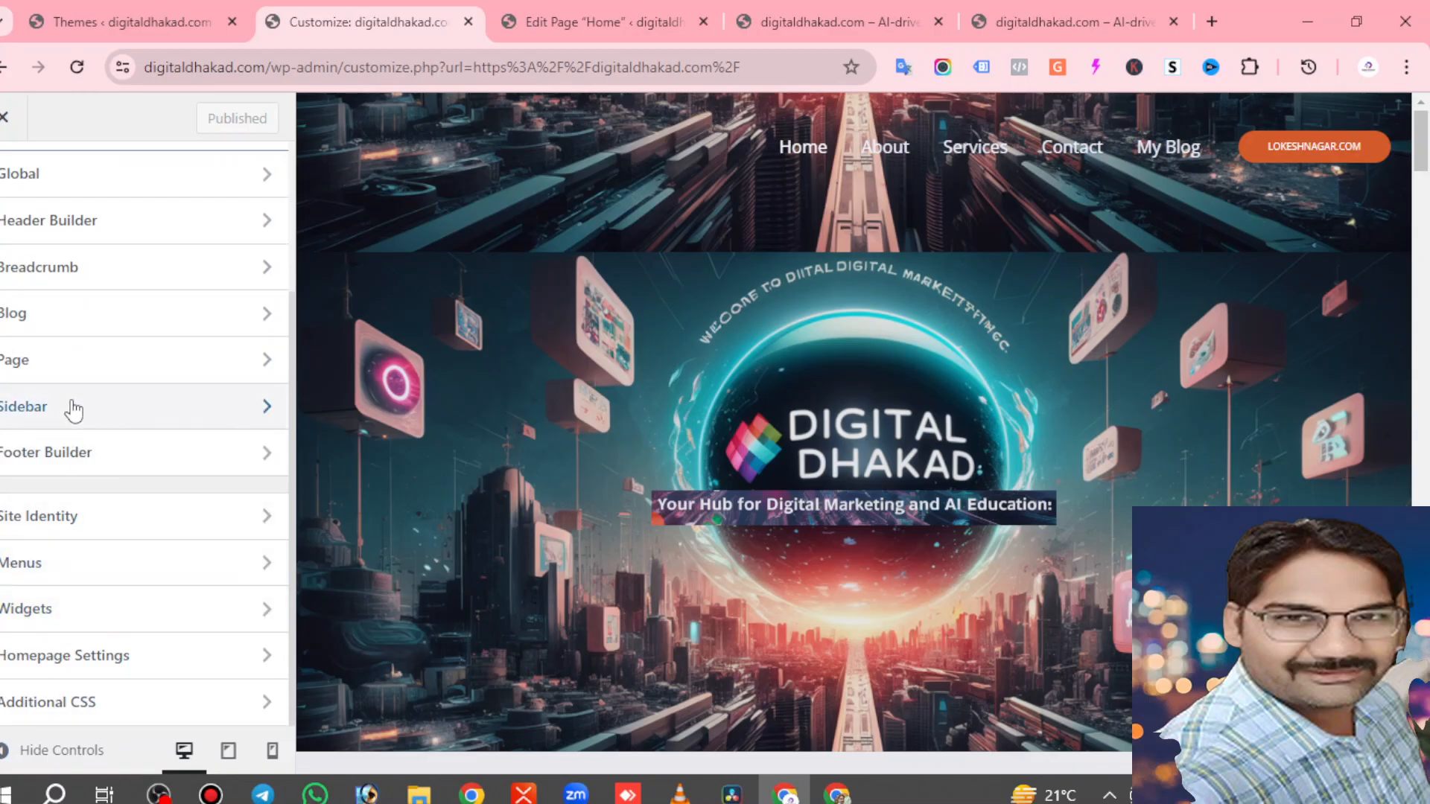
left_click(71, 454)
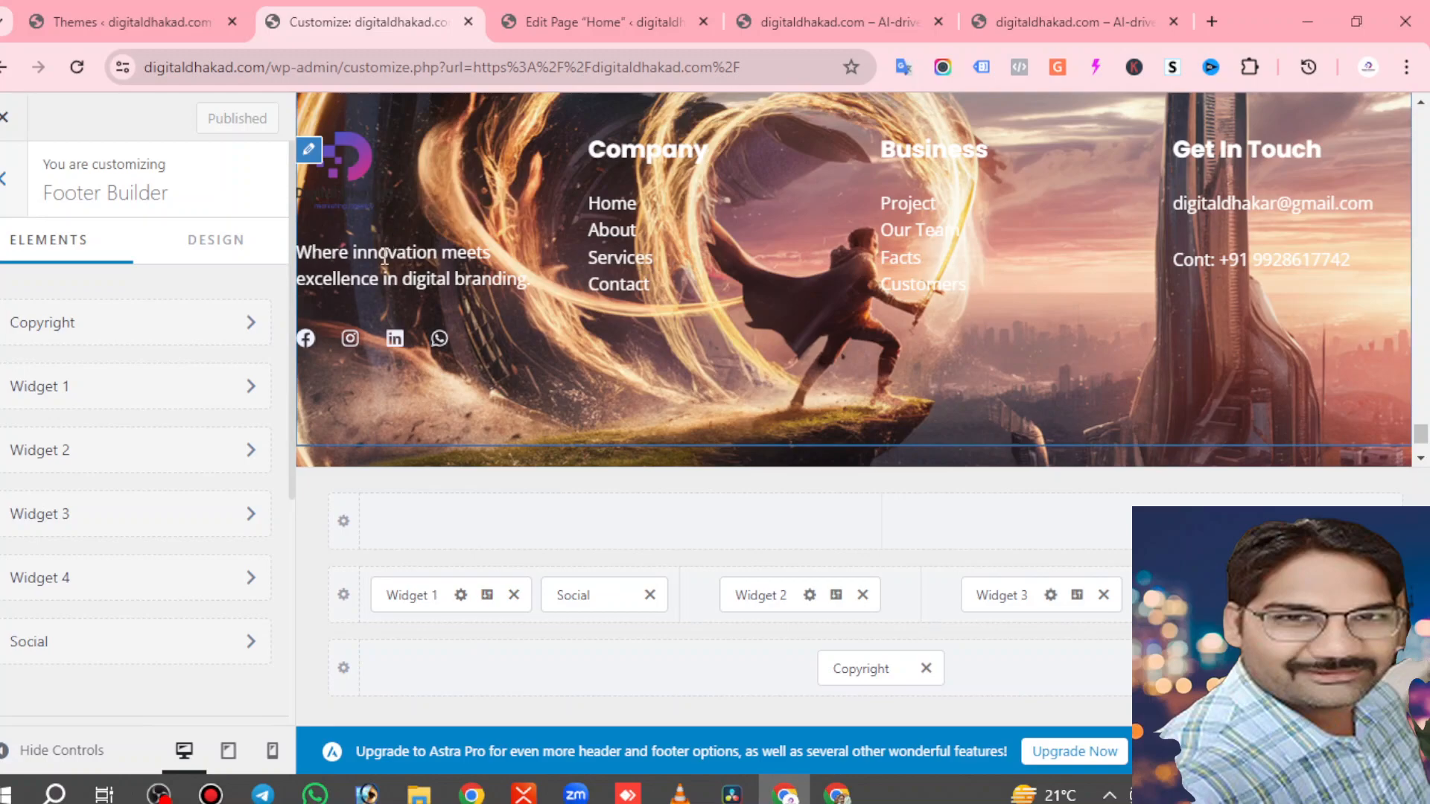
Highlight the tagline and the copyright line in the footer preview to examine the footer's text.
left_click_drag(528, 277, 353, 252)
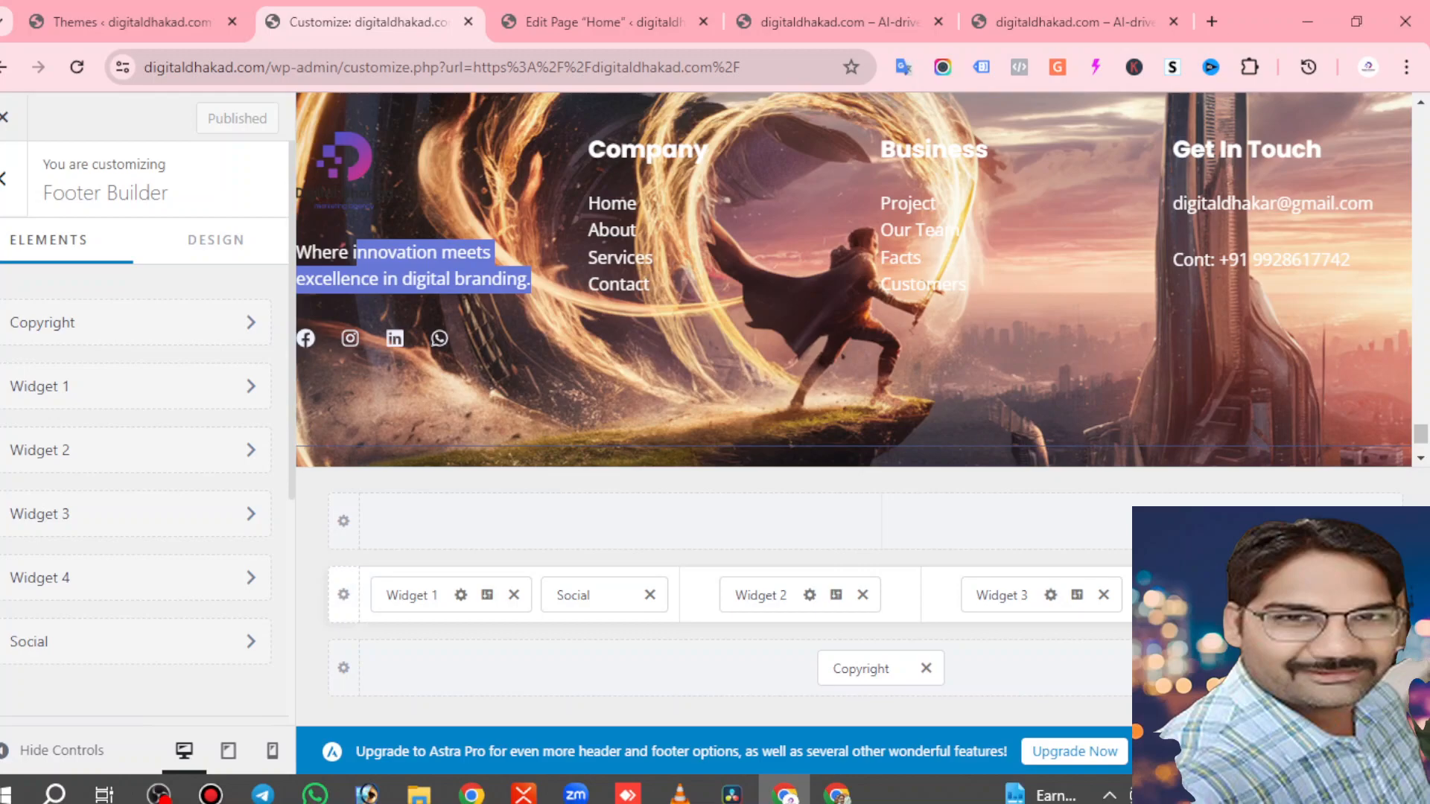
scroll(1034, 388, "down", 2)
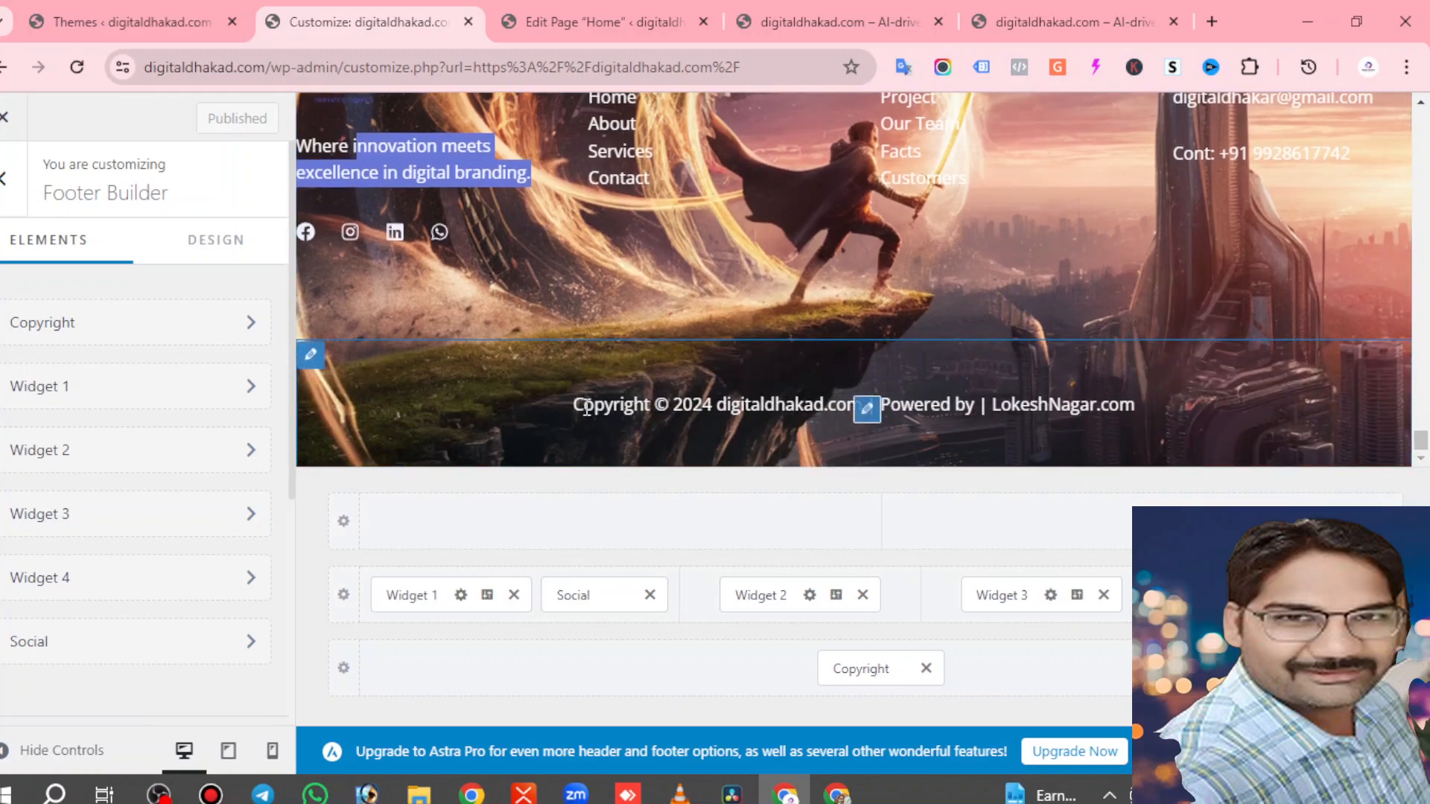
left_click_drag(574, 404, 1125, 412)
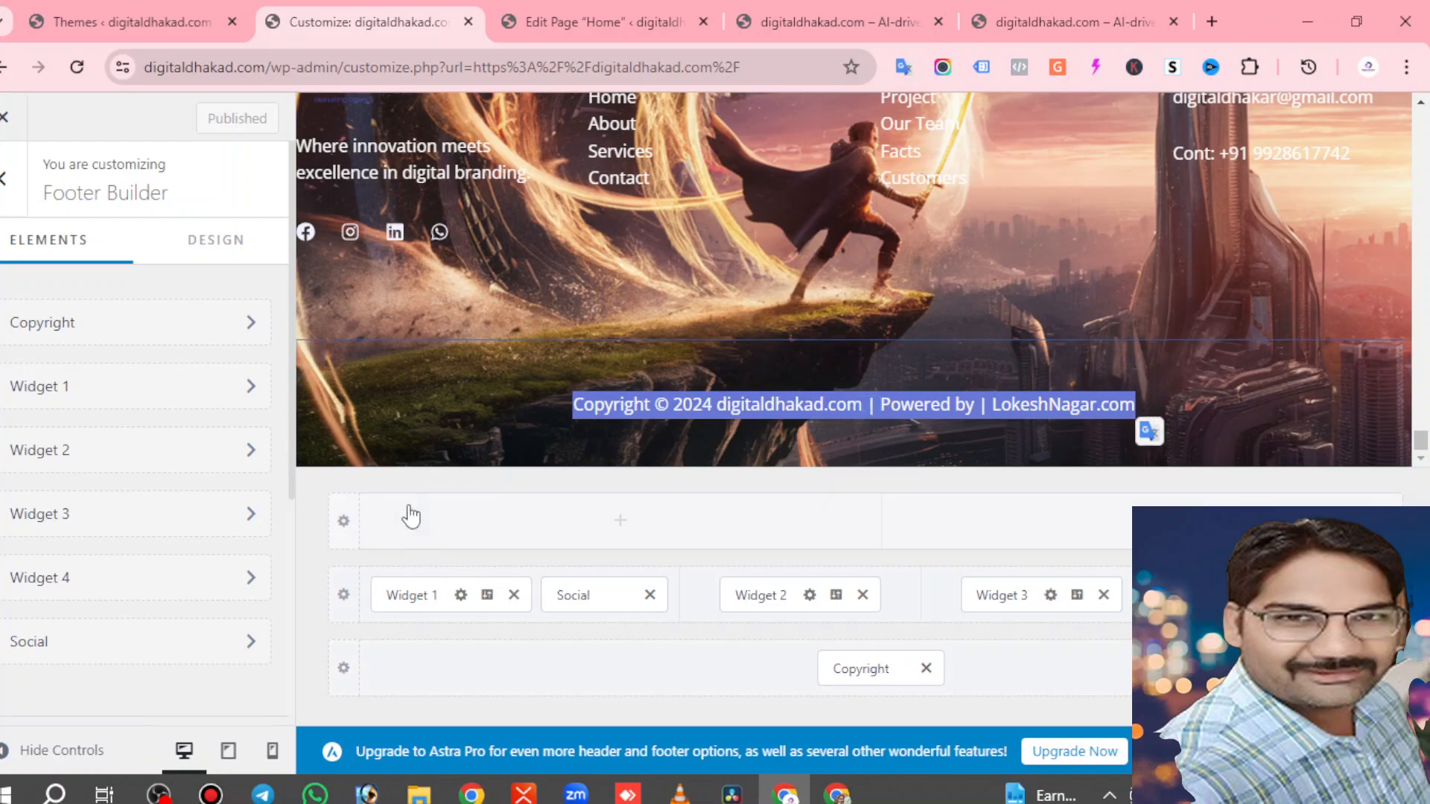
Open footer Widget 1 and examine its text block's title, logo and tagline content.
left_click(430, 594)
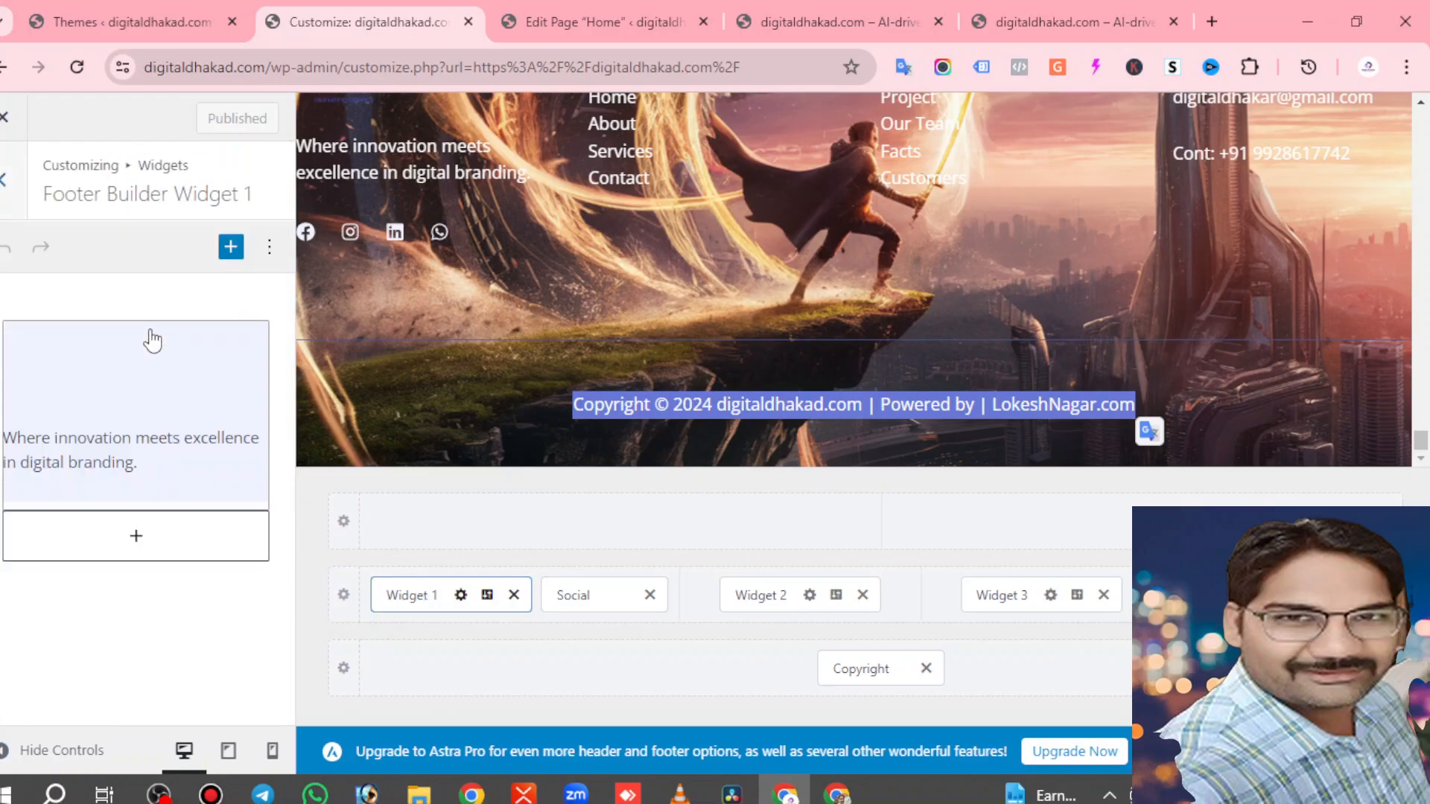
scroll(459, 277, "up", 1)
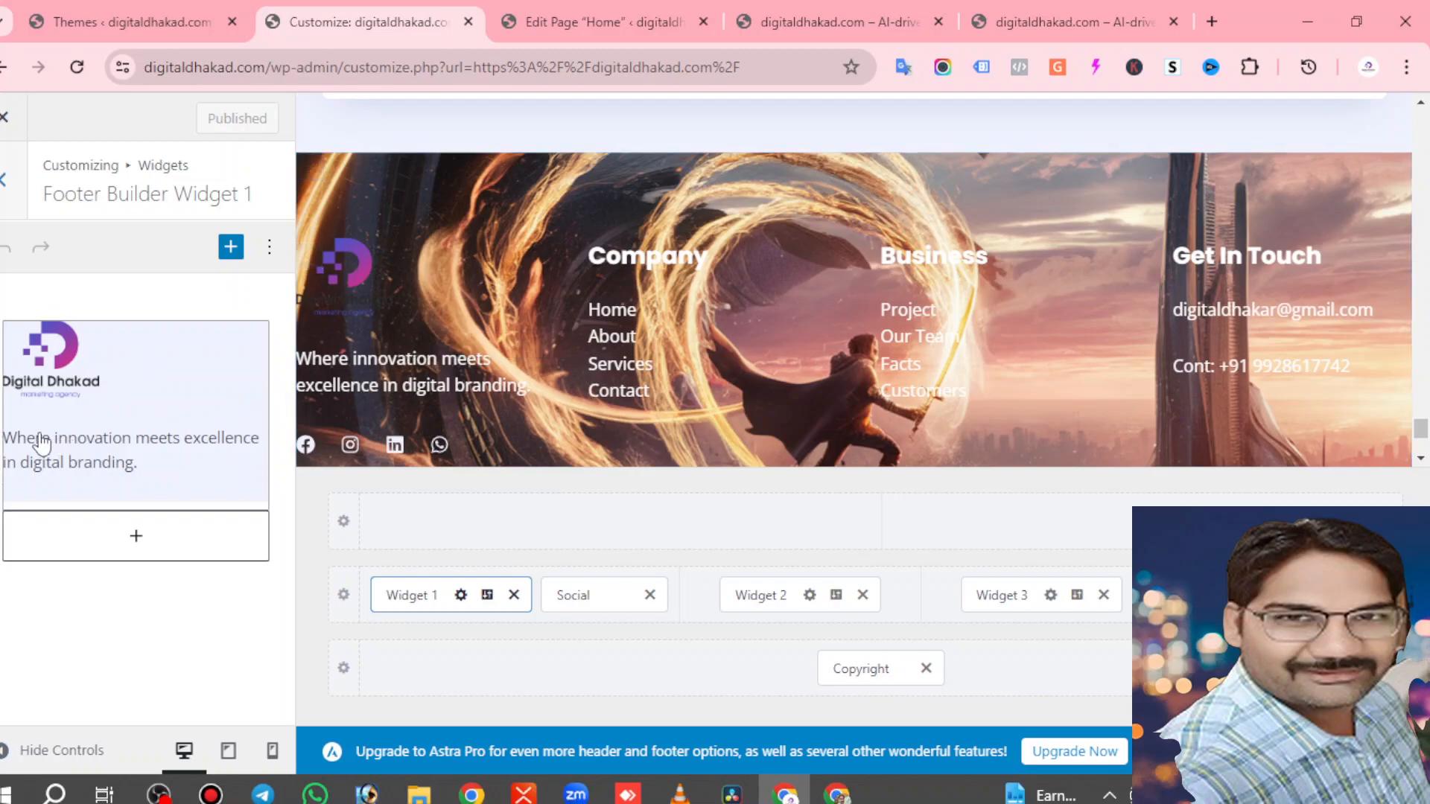
left_click(125, 438)
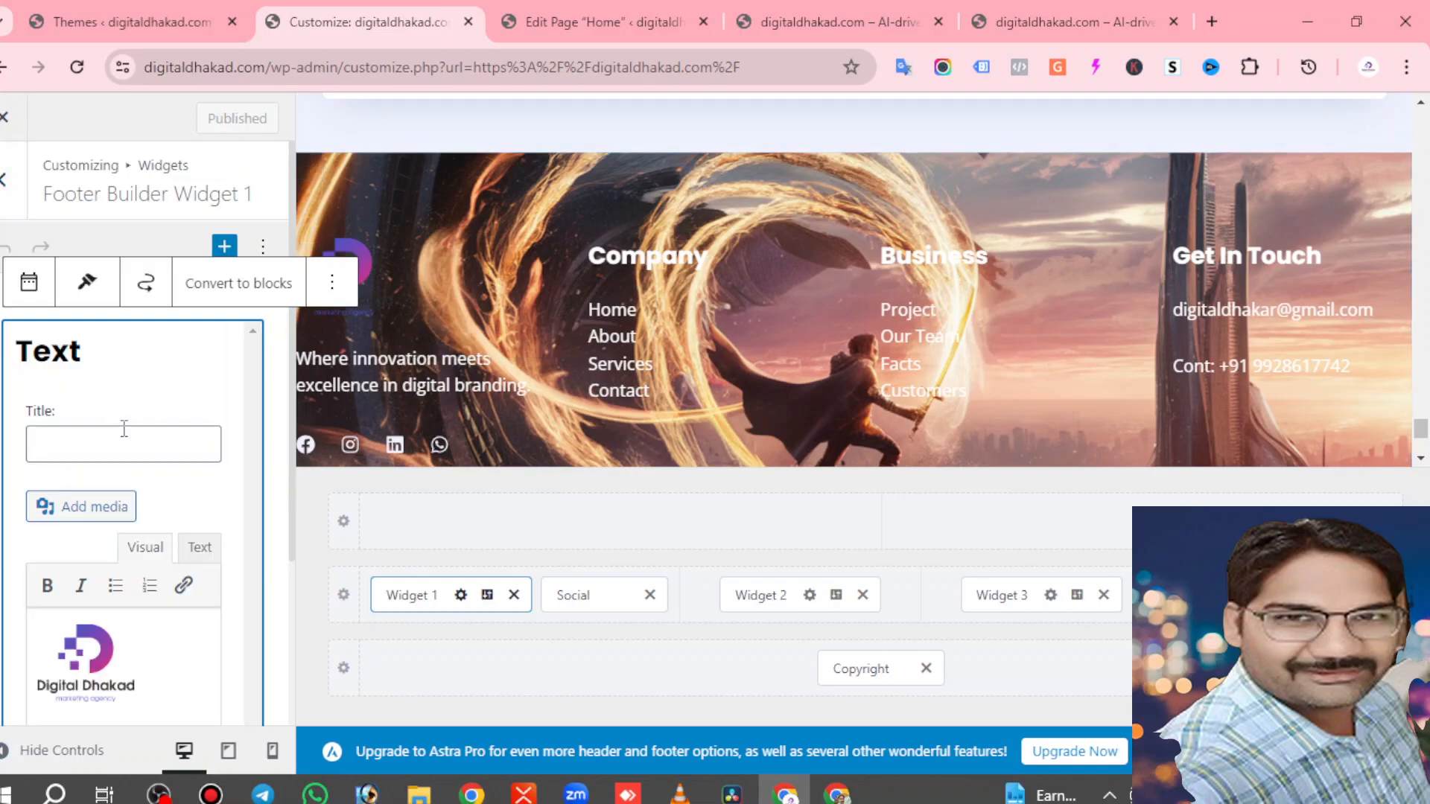
scroll(165, 514, "down", 3)
left_click(162, 464)
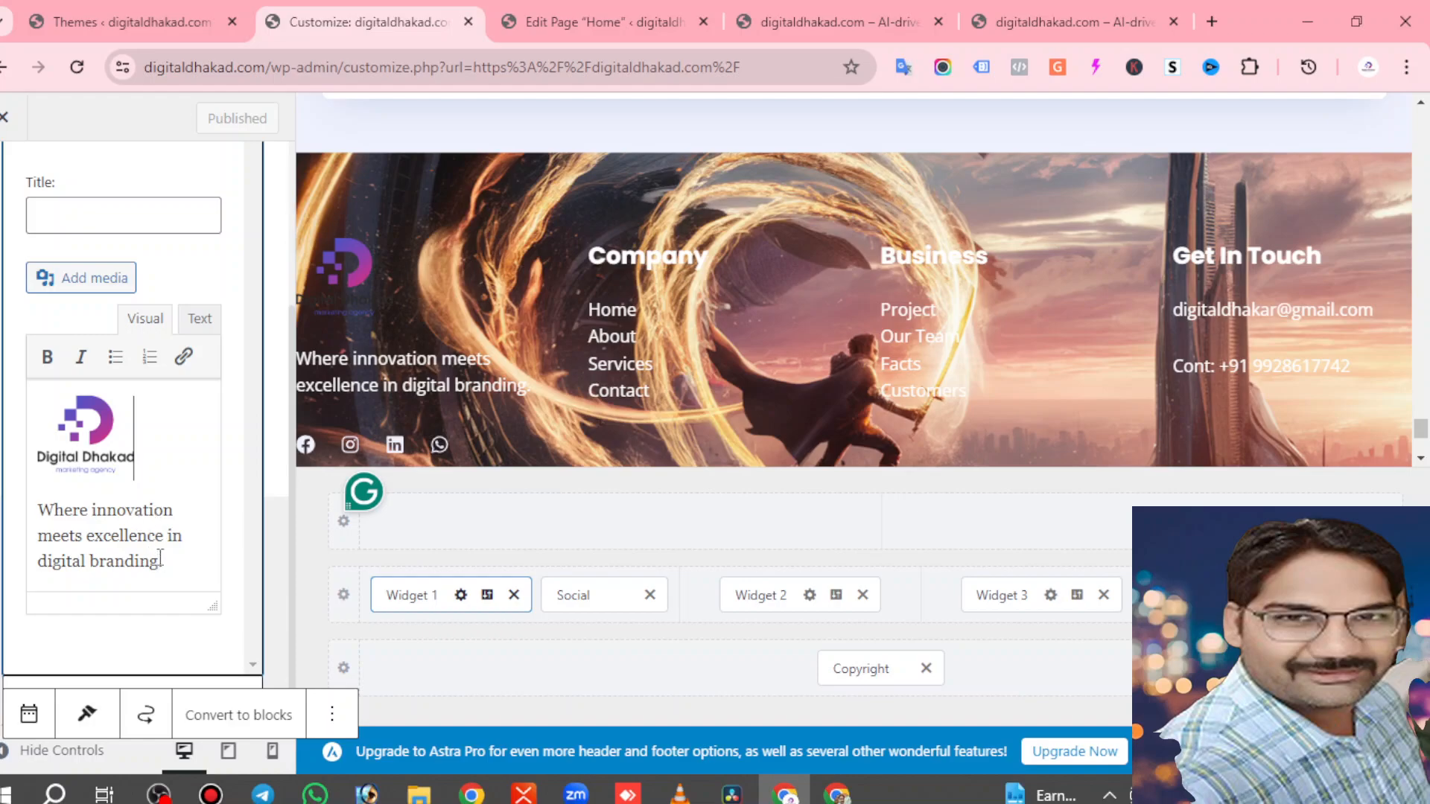
scroll(112, 344, "up", 2)
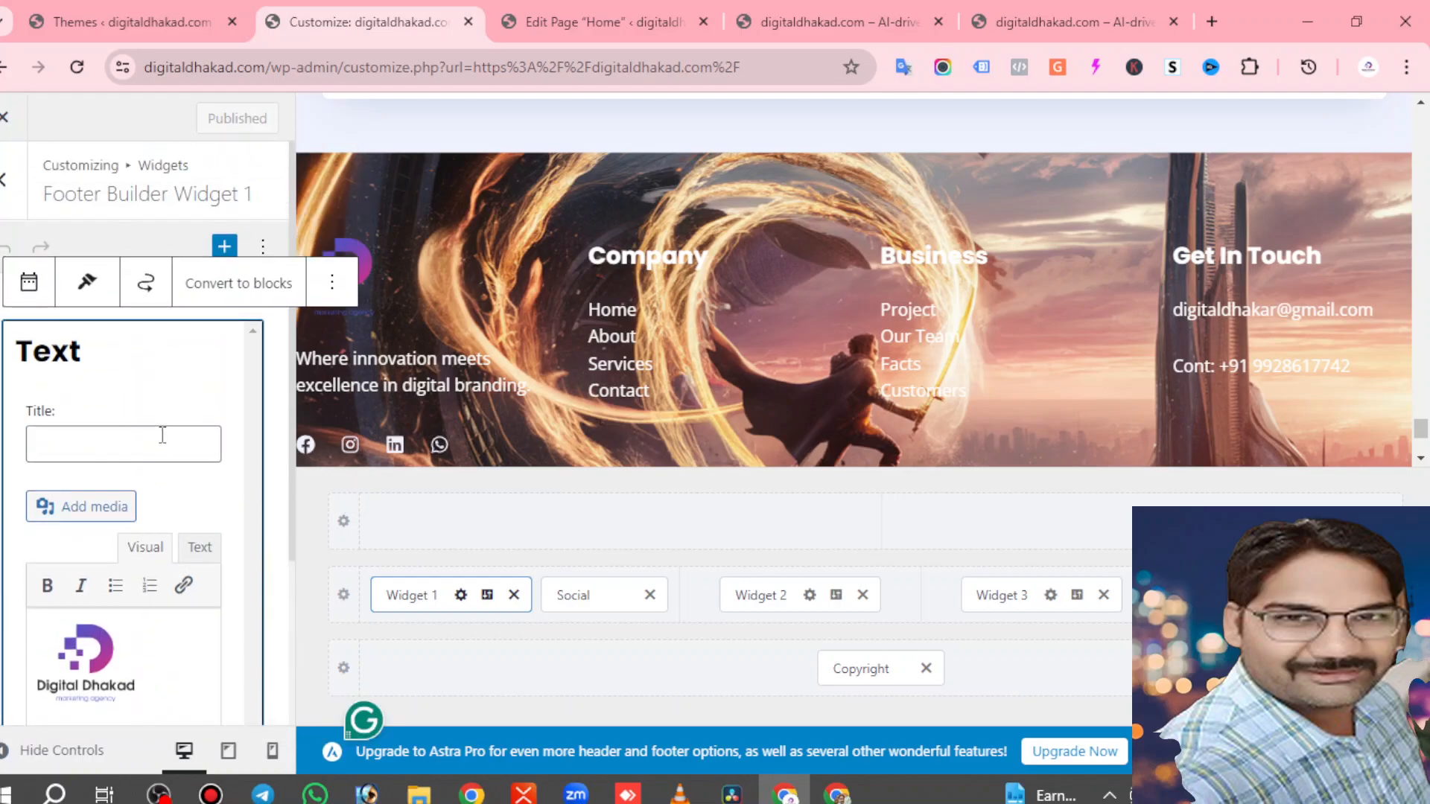
Review the rest of Widget 1's text block, including its logo and tagline, and return to the Footer Builder.
scroll(126, 357, "up", 2)
scroll(122, 383, "down", 4)
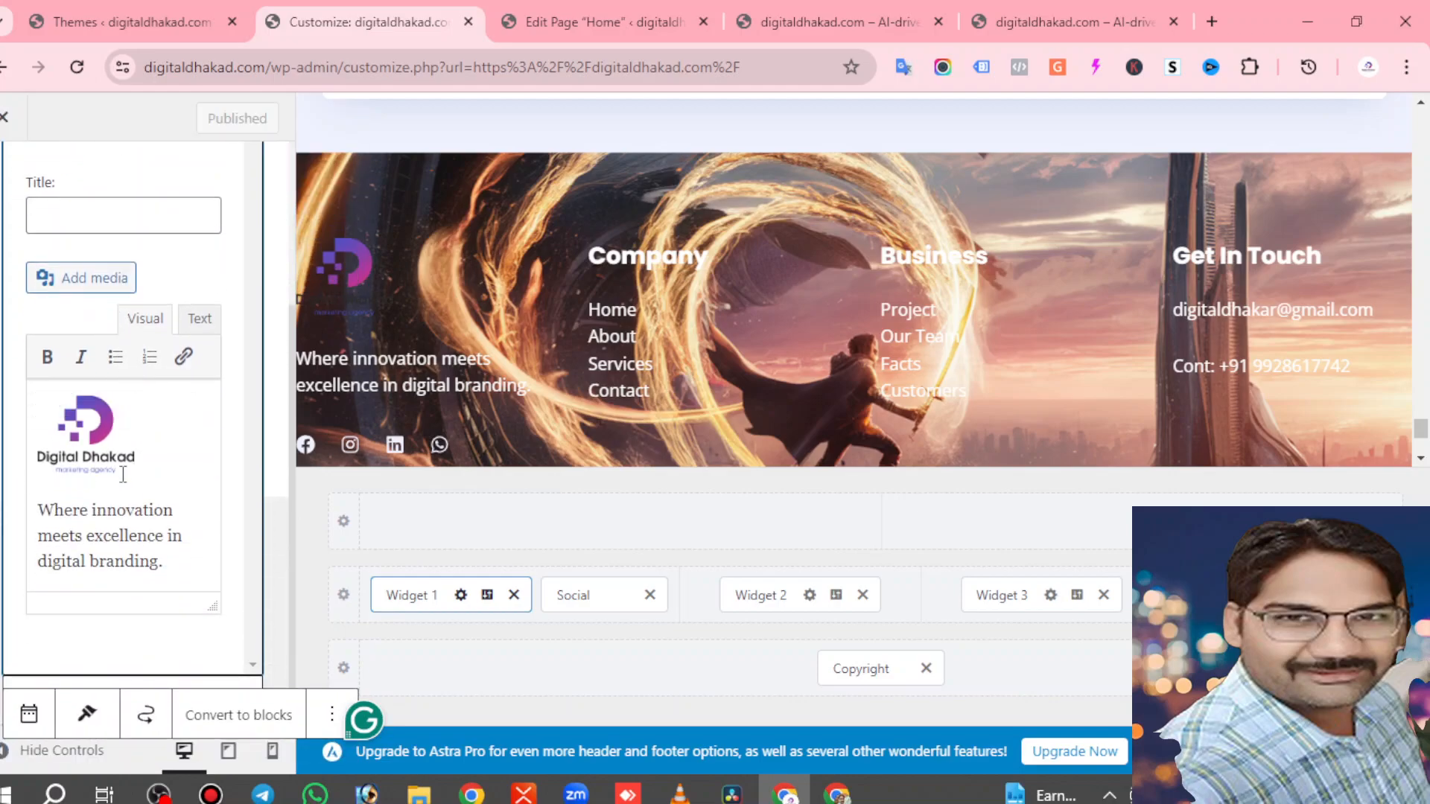
scroll(121, 417, "up", 4)
left_click(4, 178)
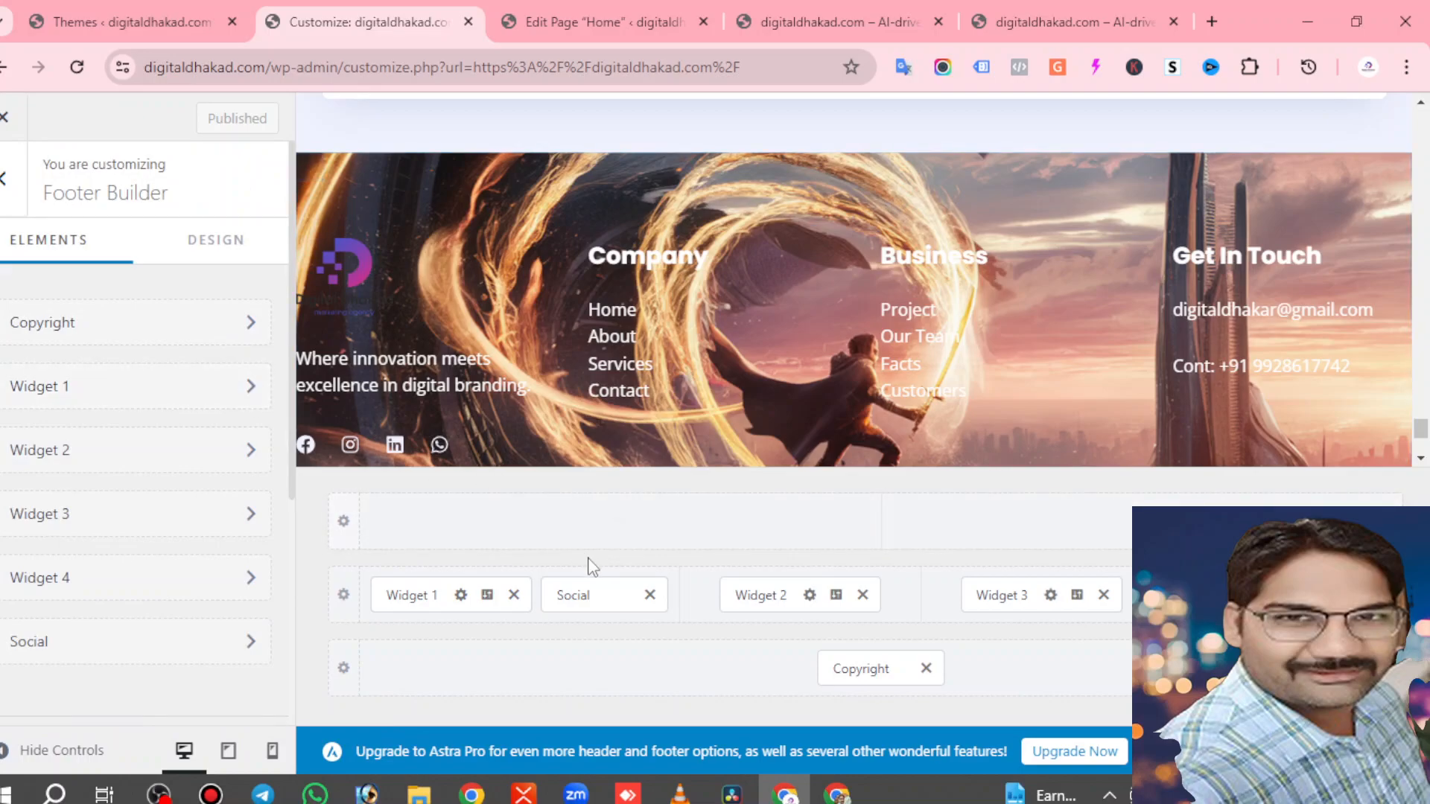
Open the footer's Social element and examine the label and URL of its Facebook icon.
left_click(588, 593)
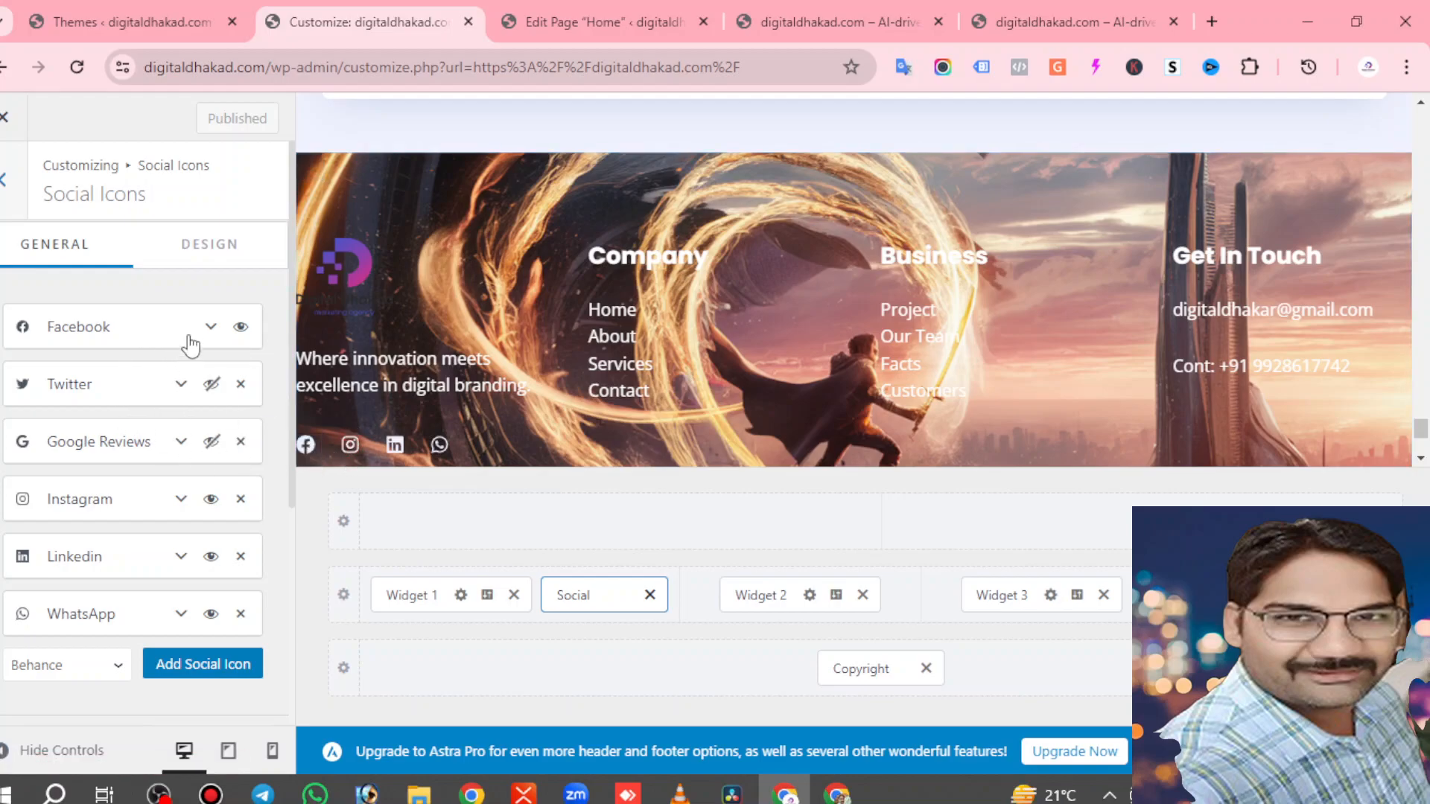
left_click(211, 327)
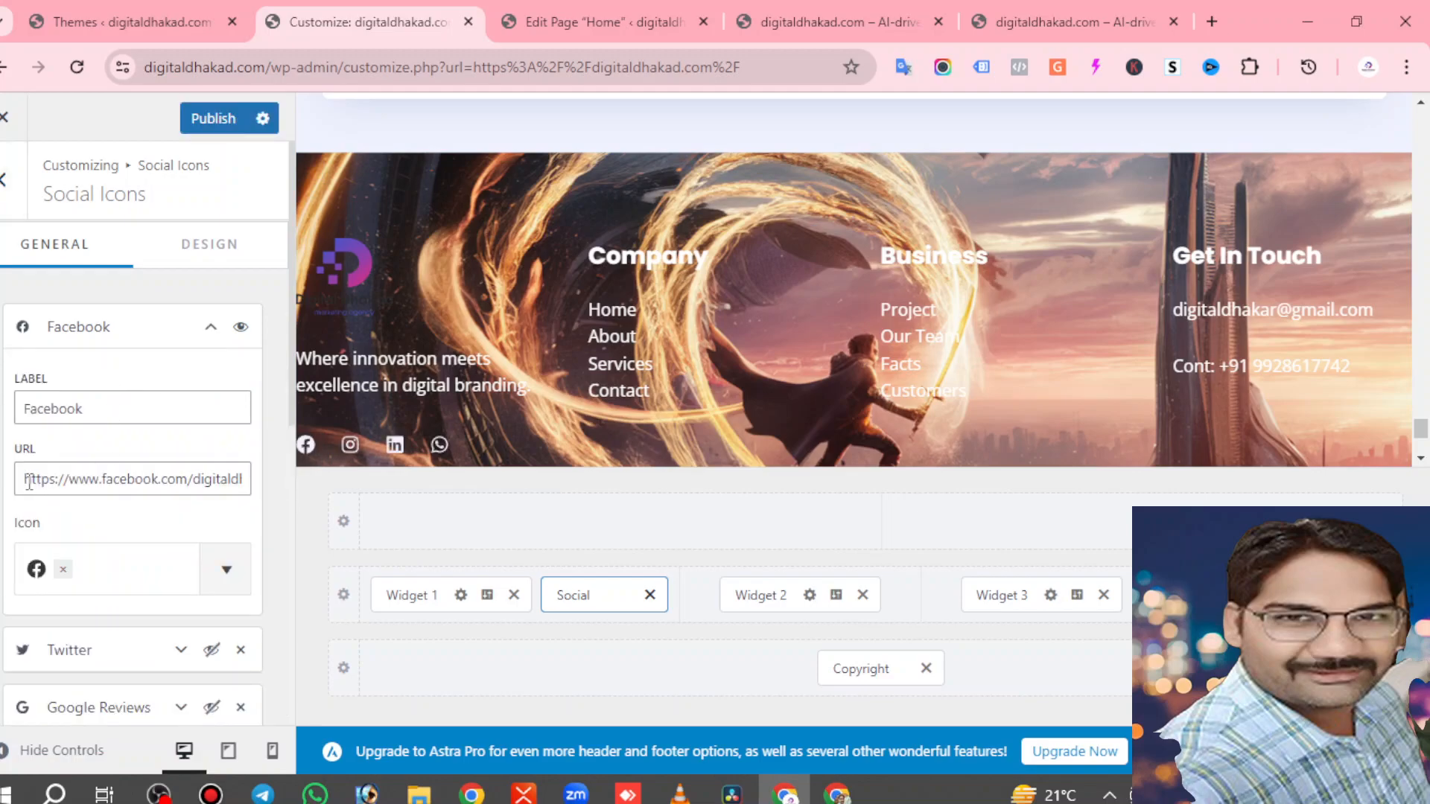
left_click_drag(27, 483, 247, 492)
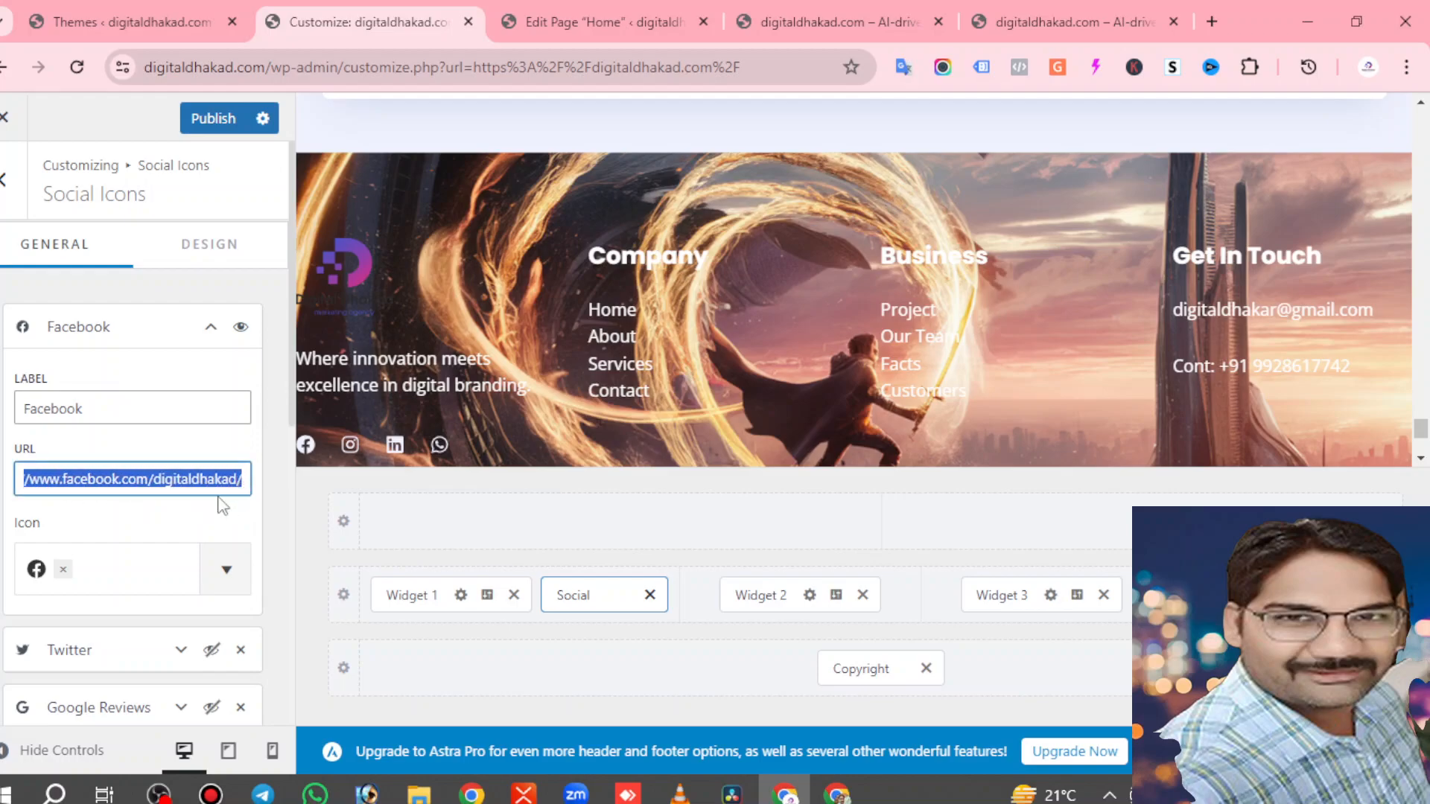
left_click(247, 491)
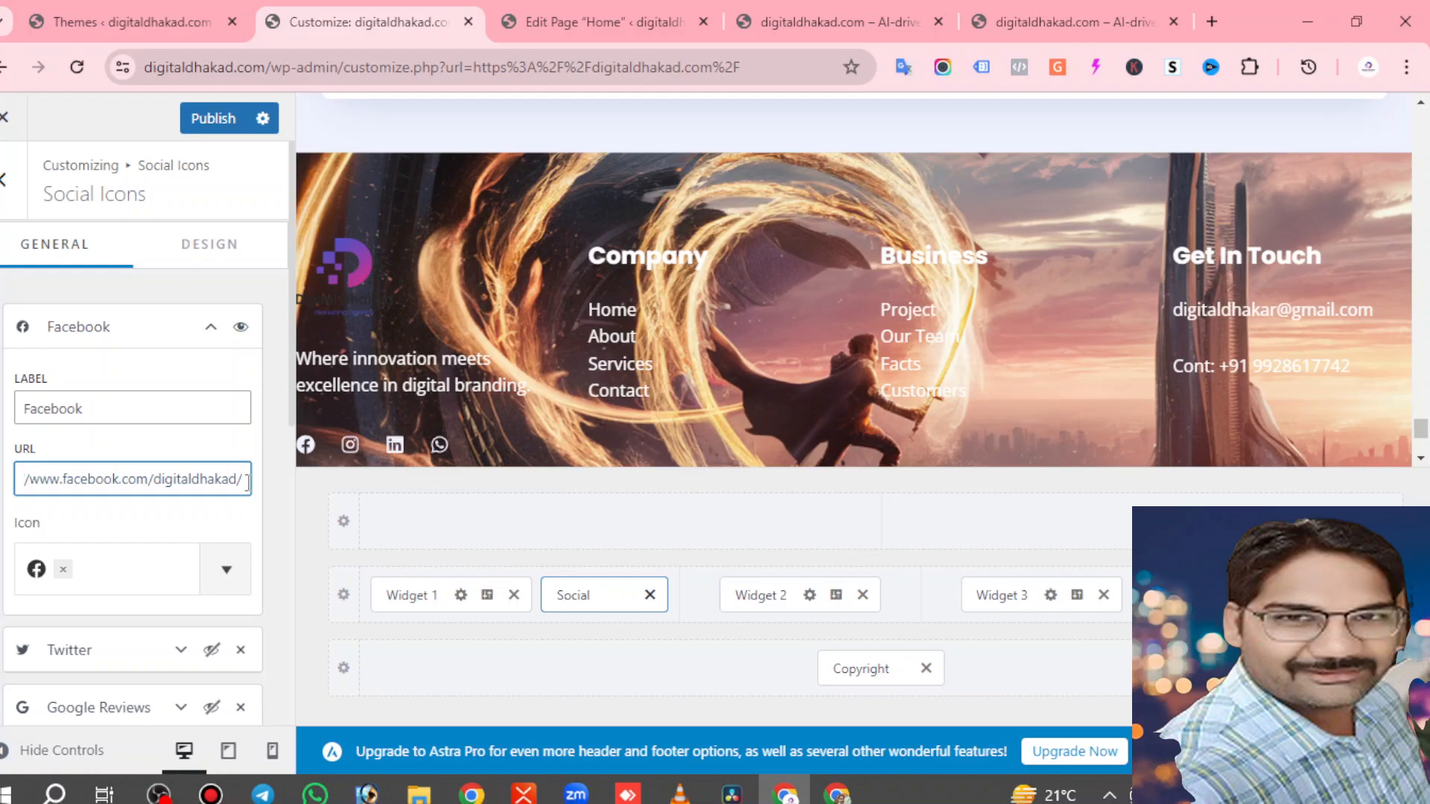
Search the Facebook entry's icon picker for "face", look over the icons and close the picker without choosing one.
scroll(179, 511, "down", 2)
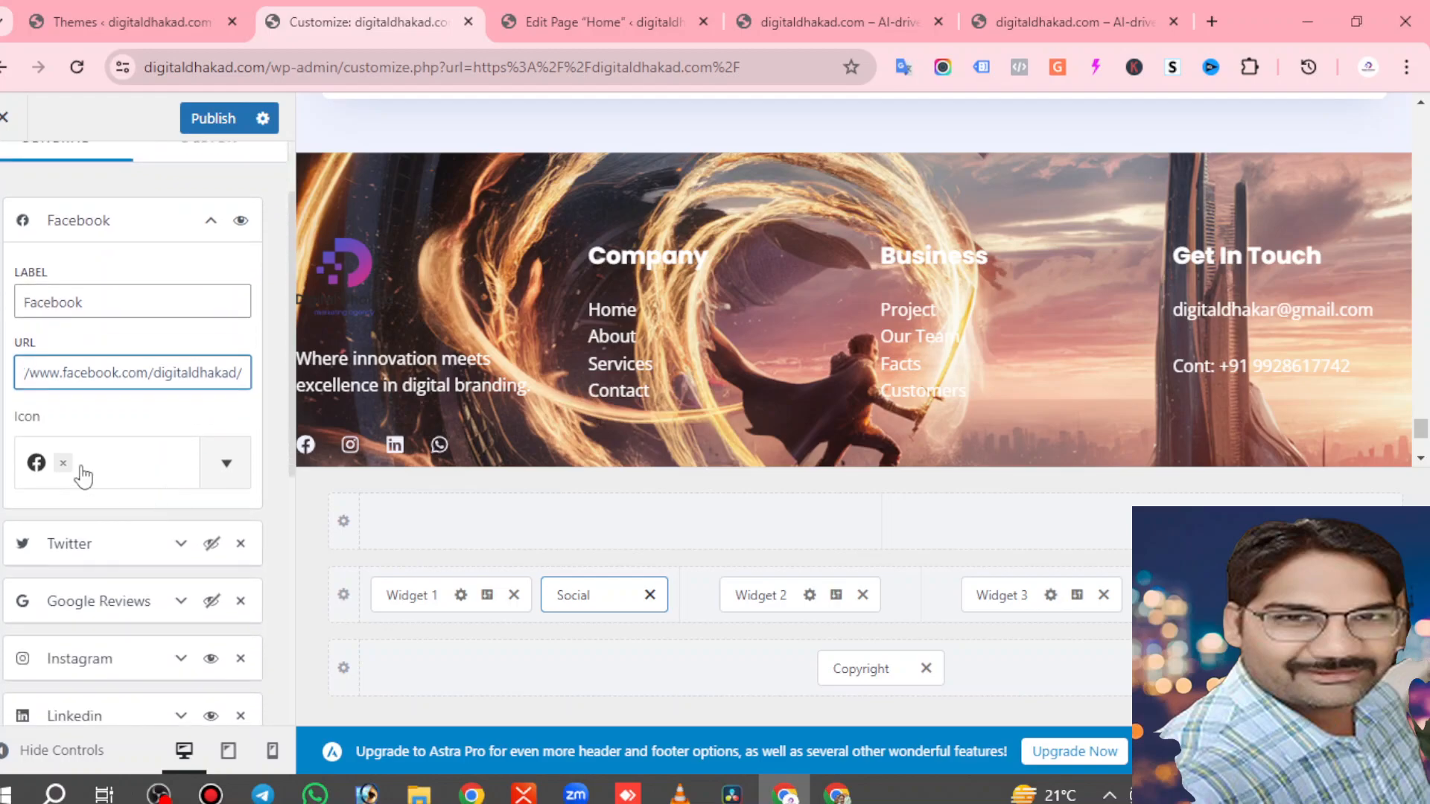
left_click(225, 468)
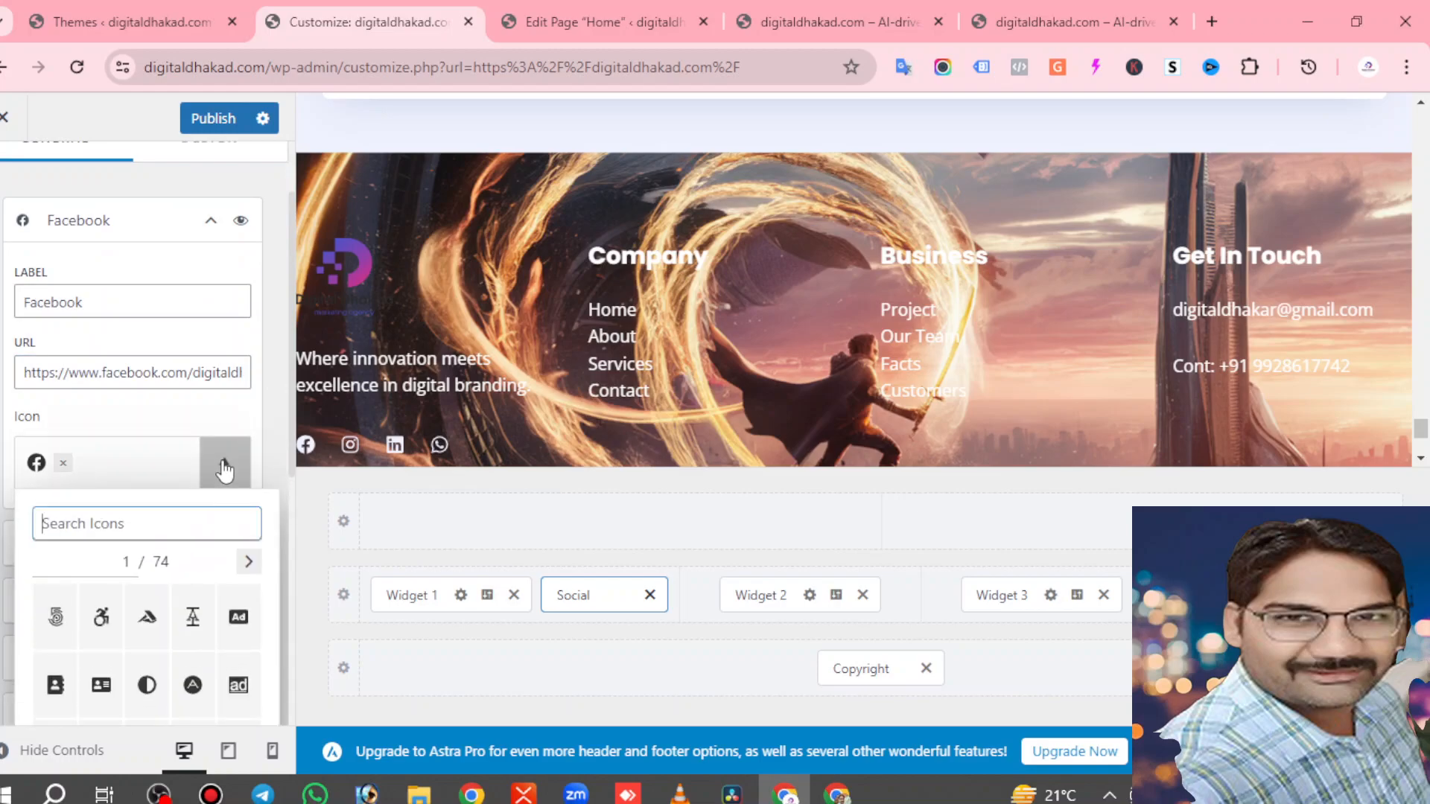
type("face")
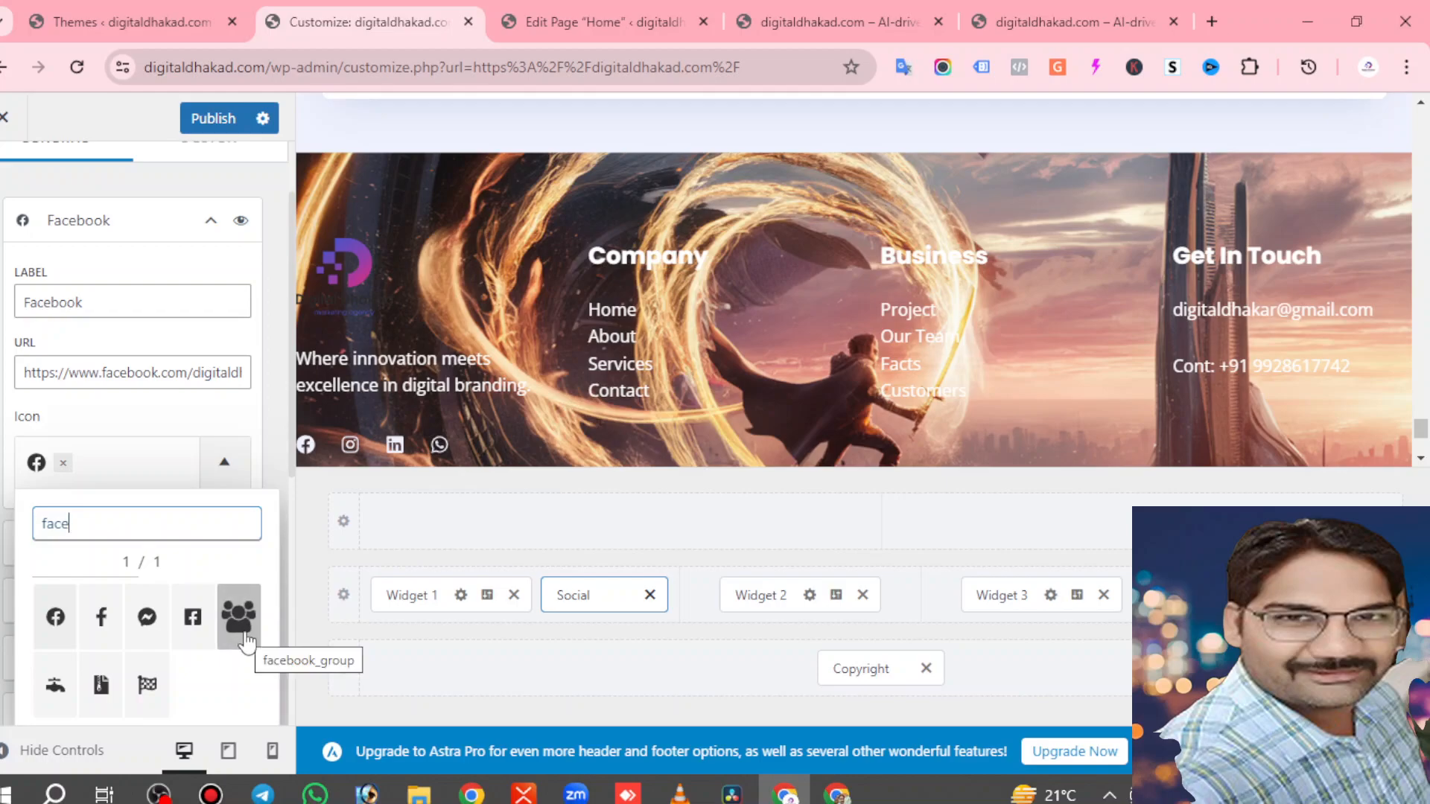
scroll(246, 641, "down", 3)
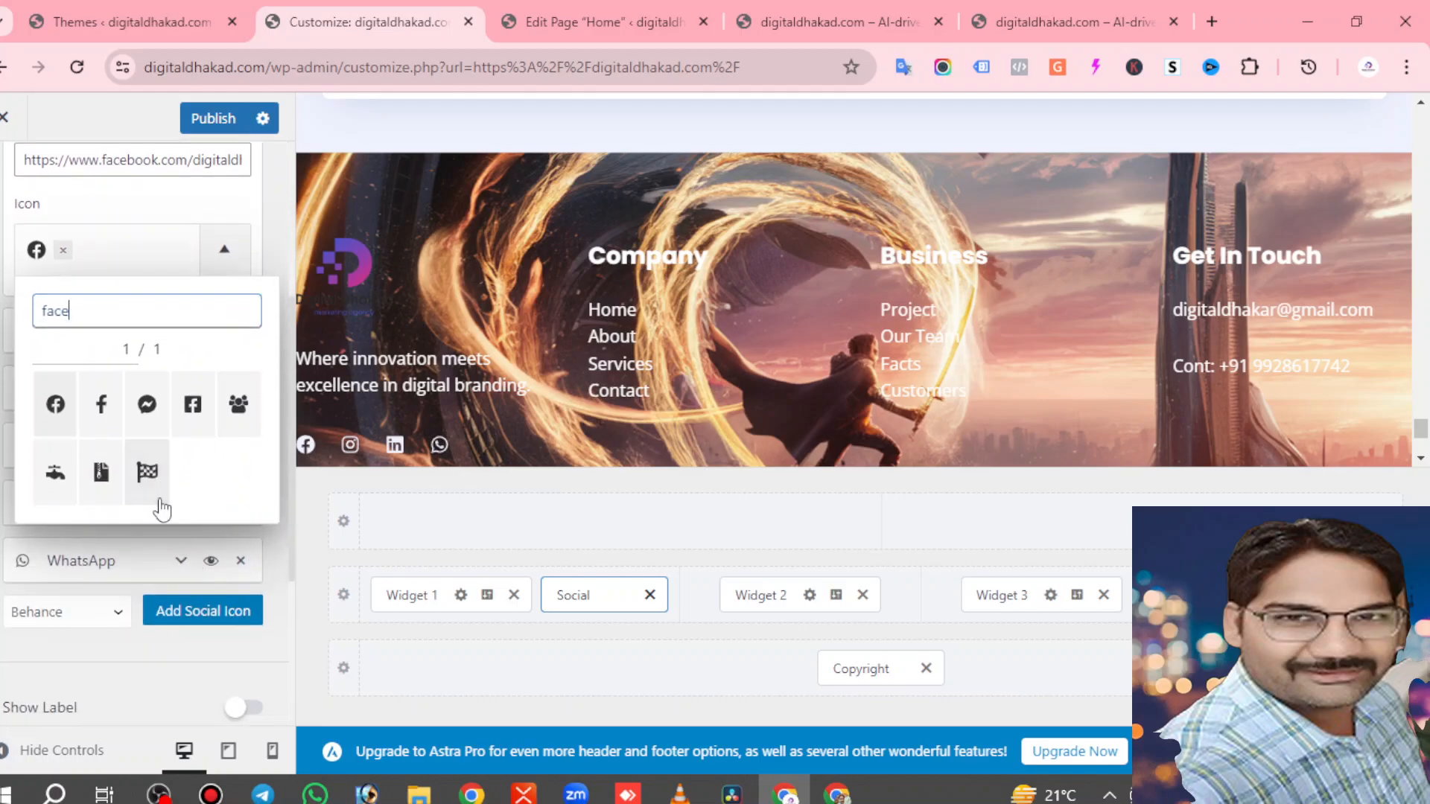
left_click(144, 202)
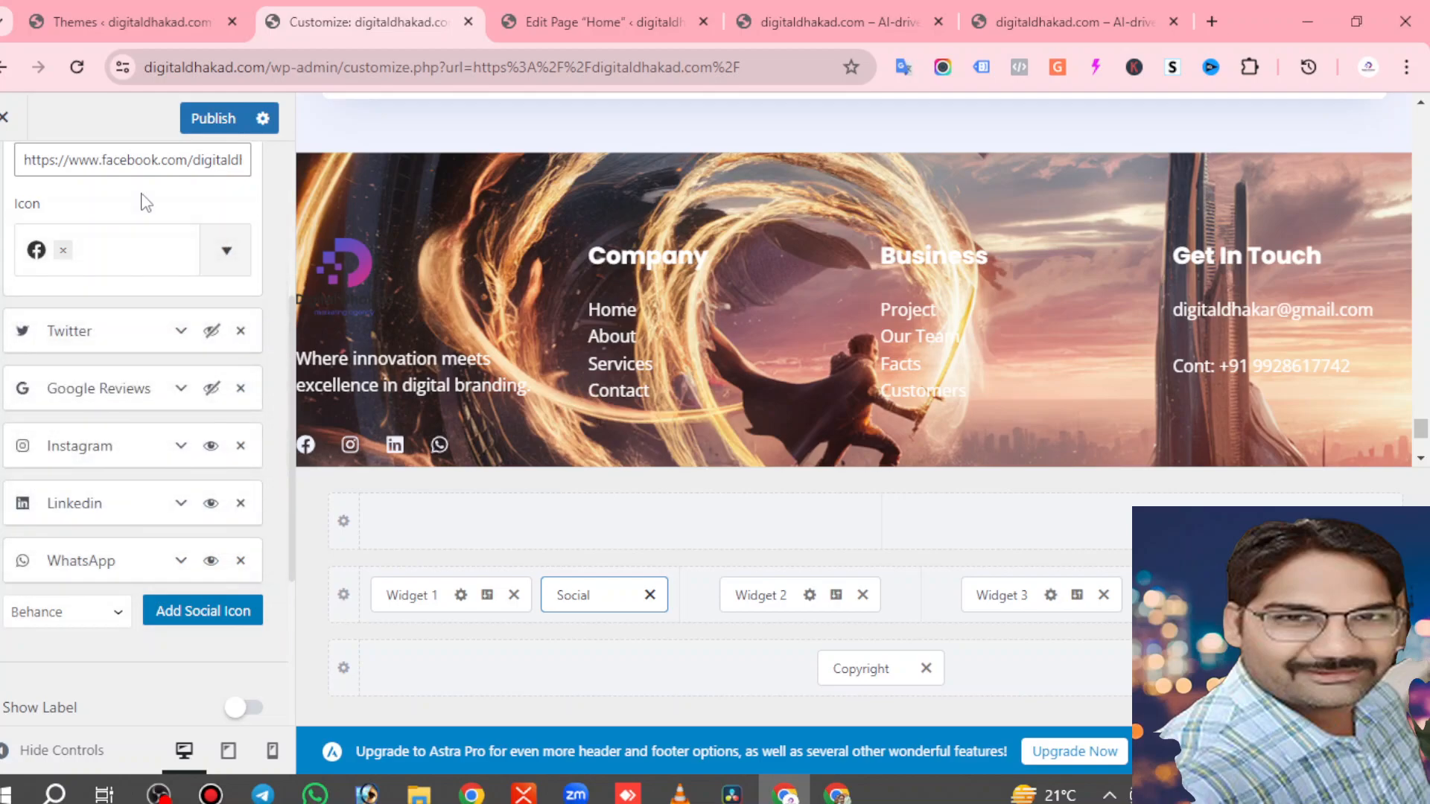
Try showing the Twitter icon and hiding the Linkedin icon in the footer, restoring each one's visibility.
left_click(179, 332)
left_click(180, 333)
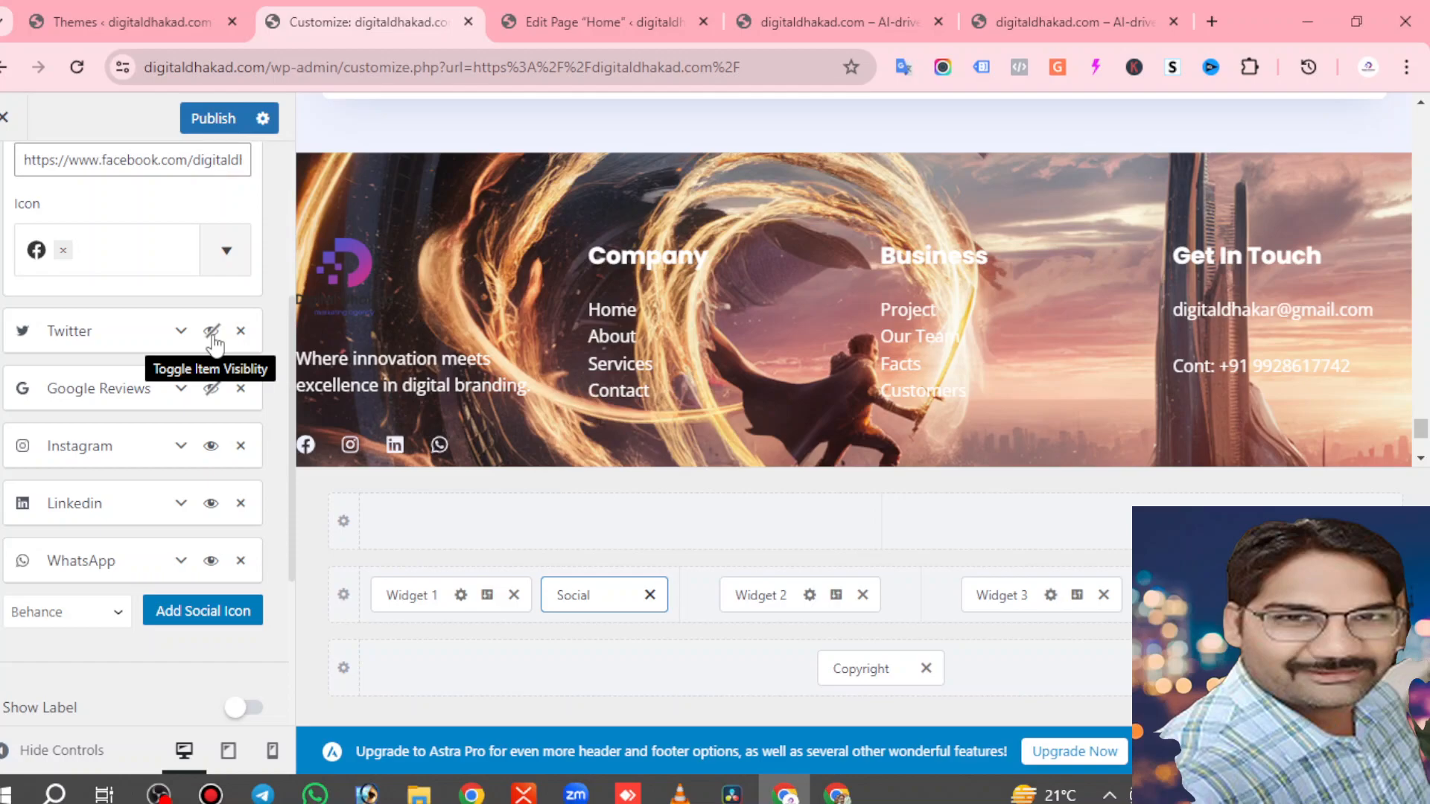
left_click(213, 337)
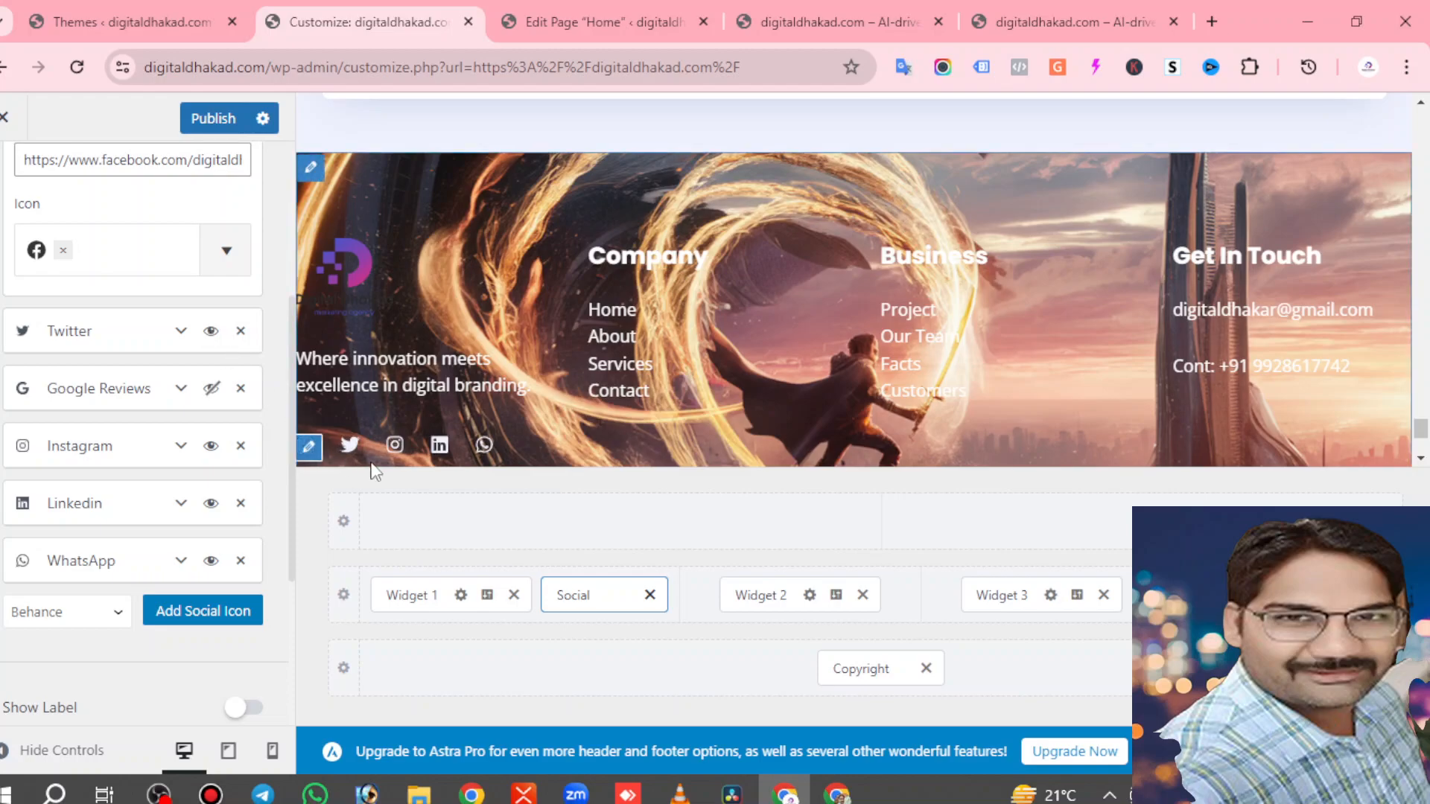
left_click(210, 337)
left_click(213, 506)
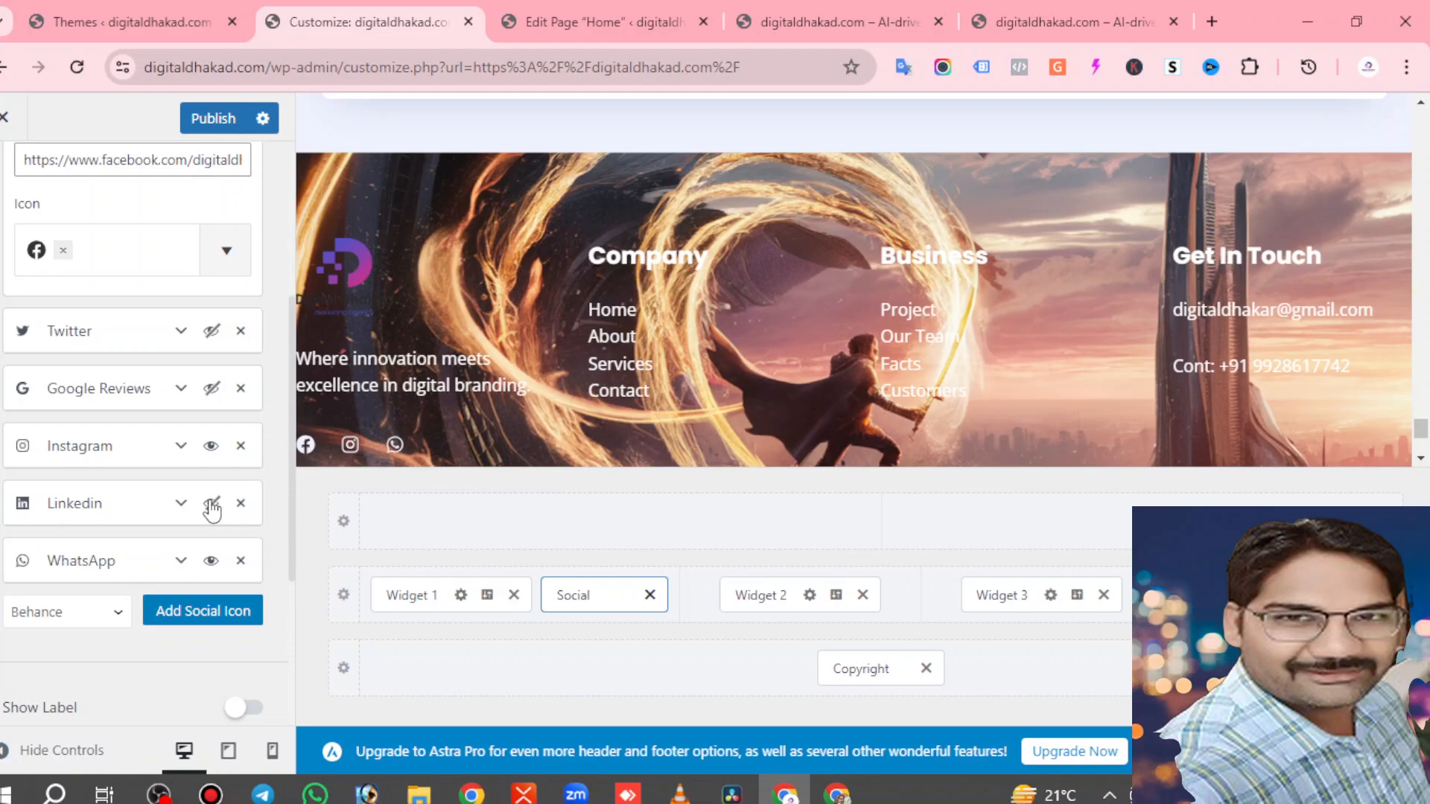
scroll(212, 507, "down", 3)
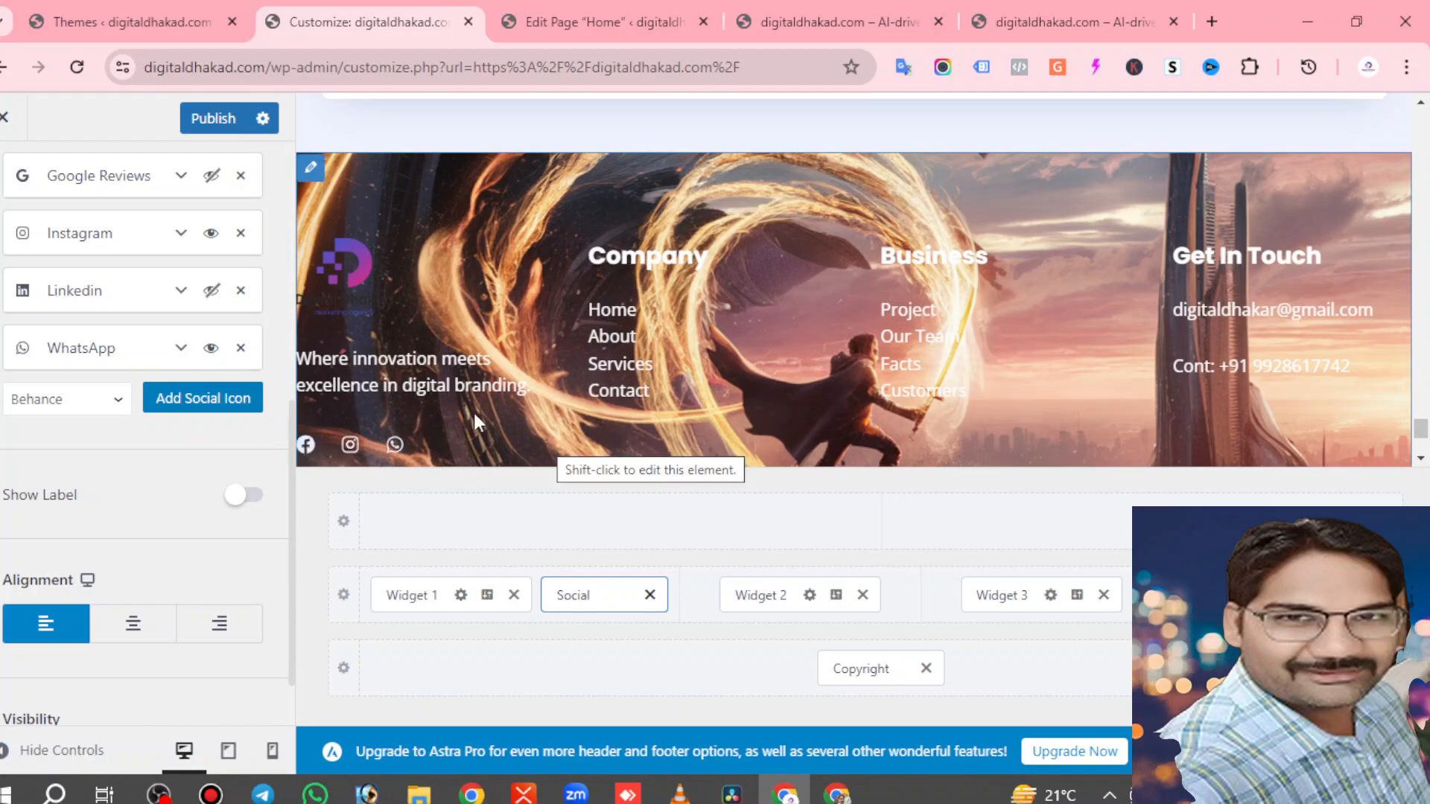
left_click(211, 290)
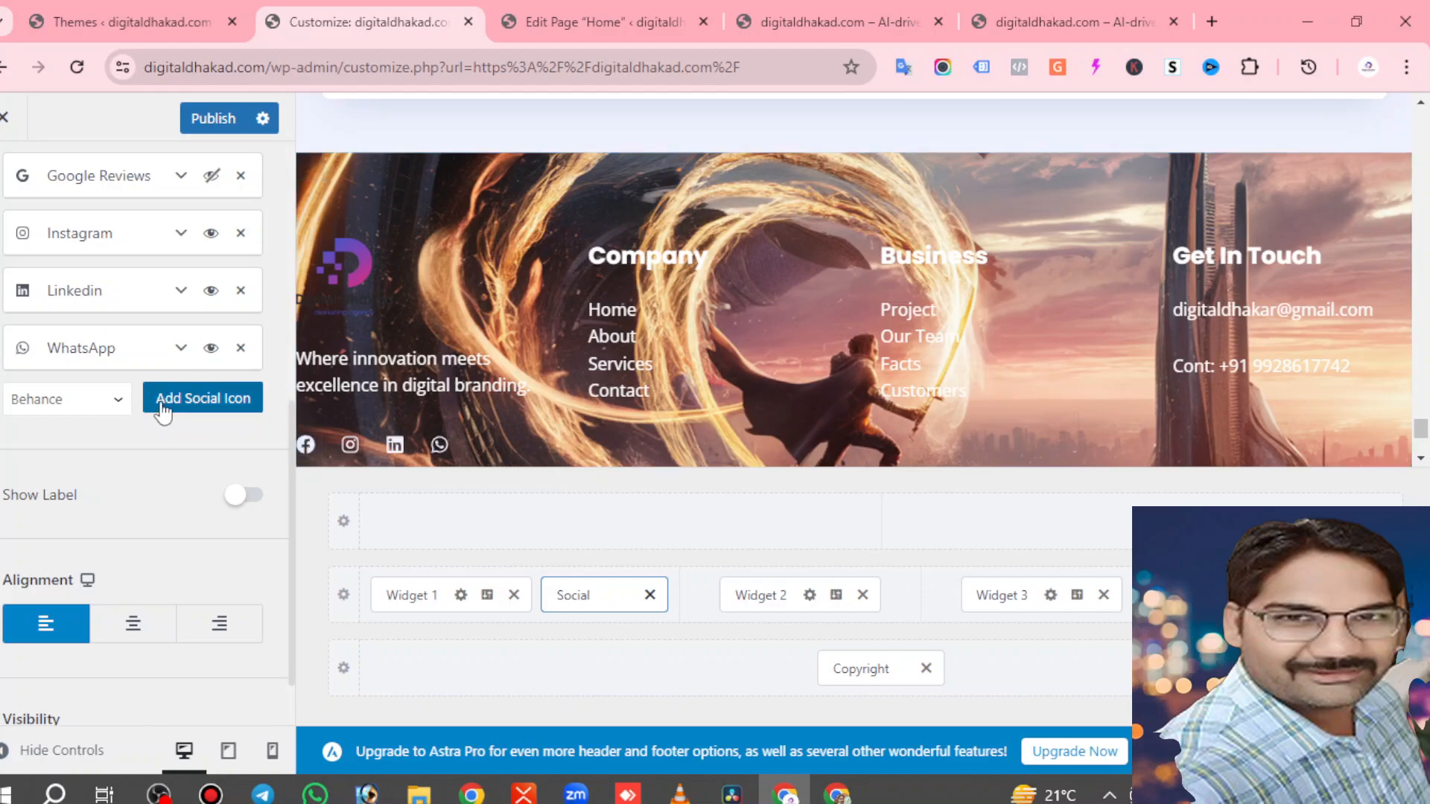
Add a YouTube icon to the footer's social icons.
left_click(119, 400)
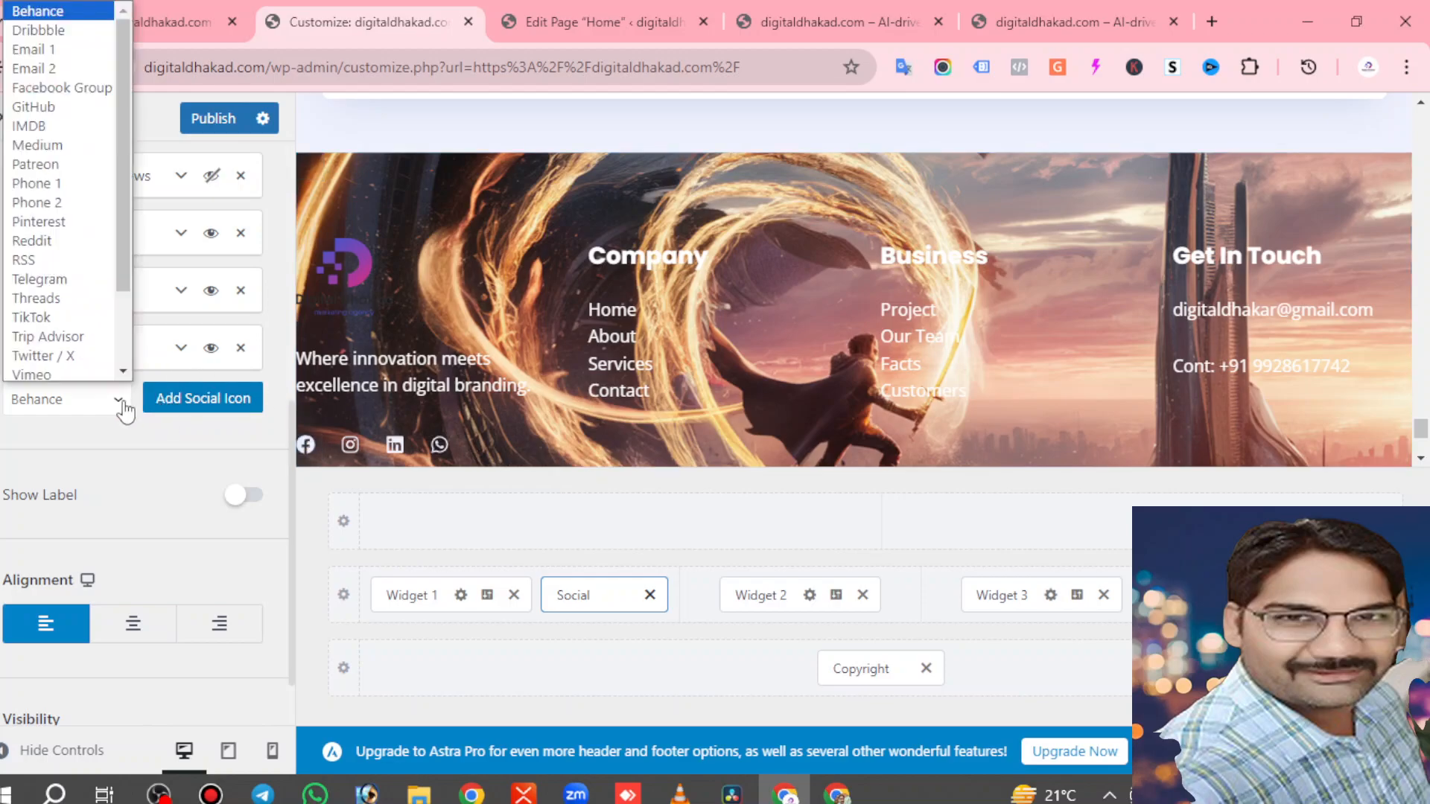
scroll(46, 254, "down", 2)
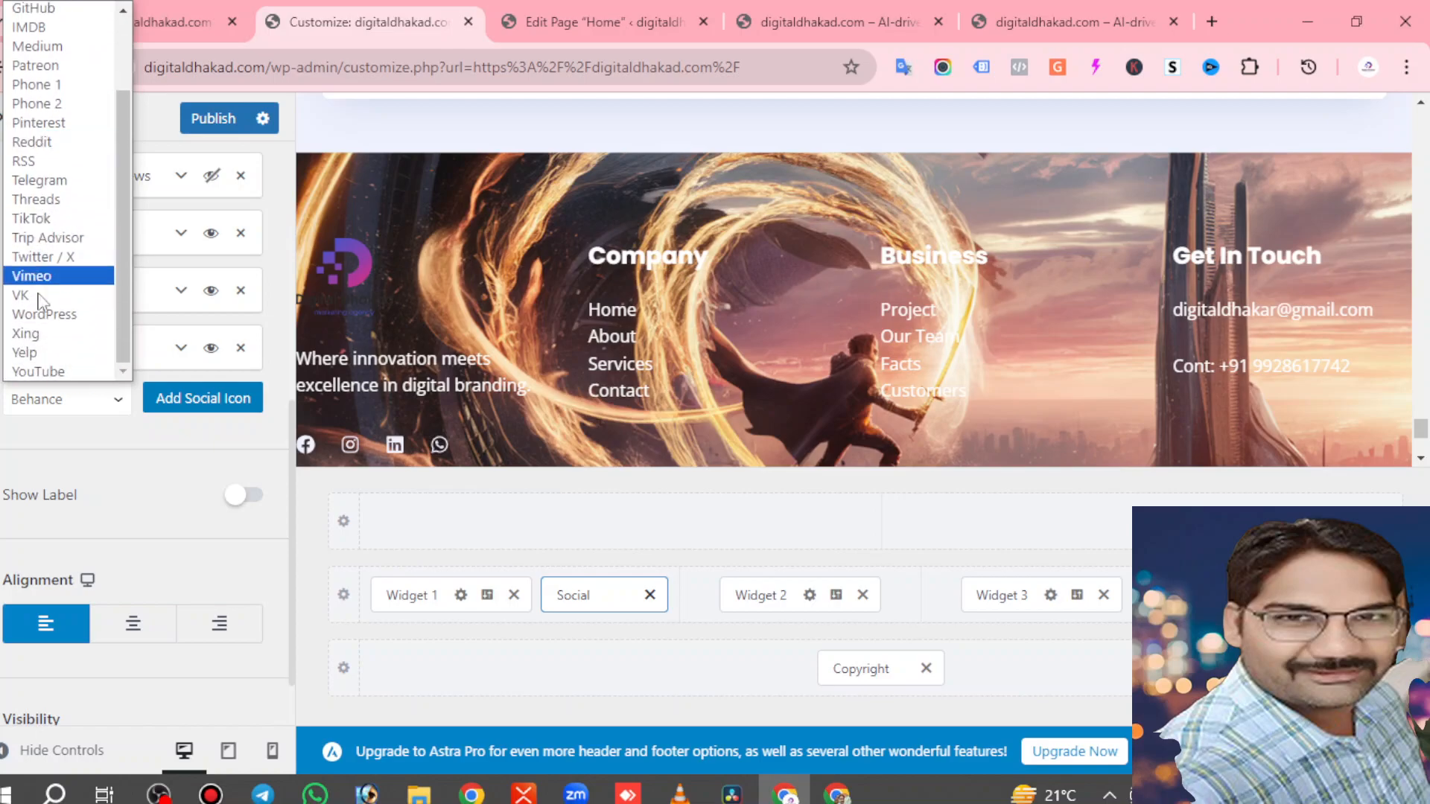
left_click(55, 373)
left_click(165, 405)
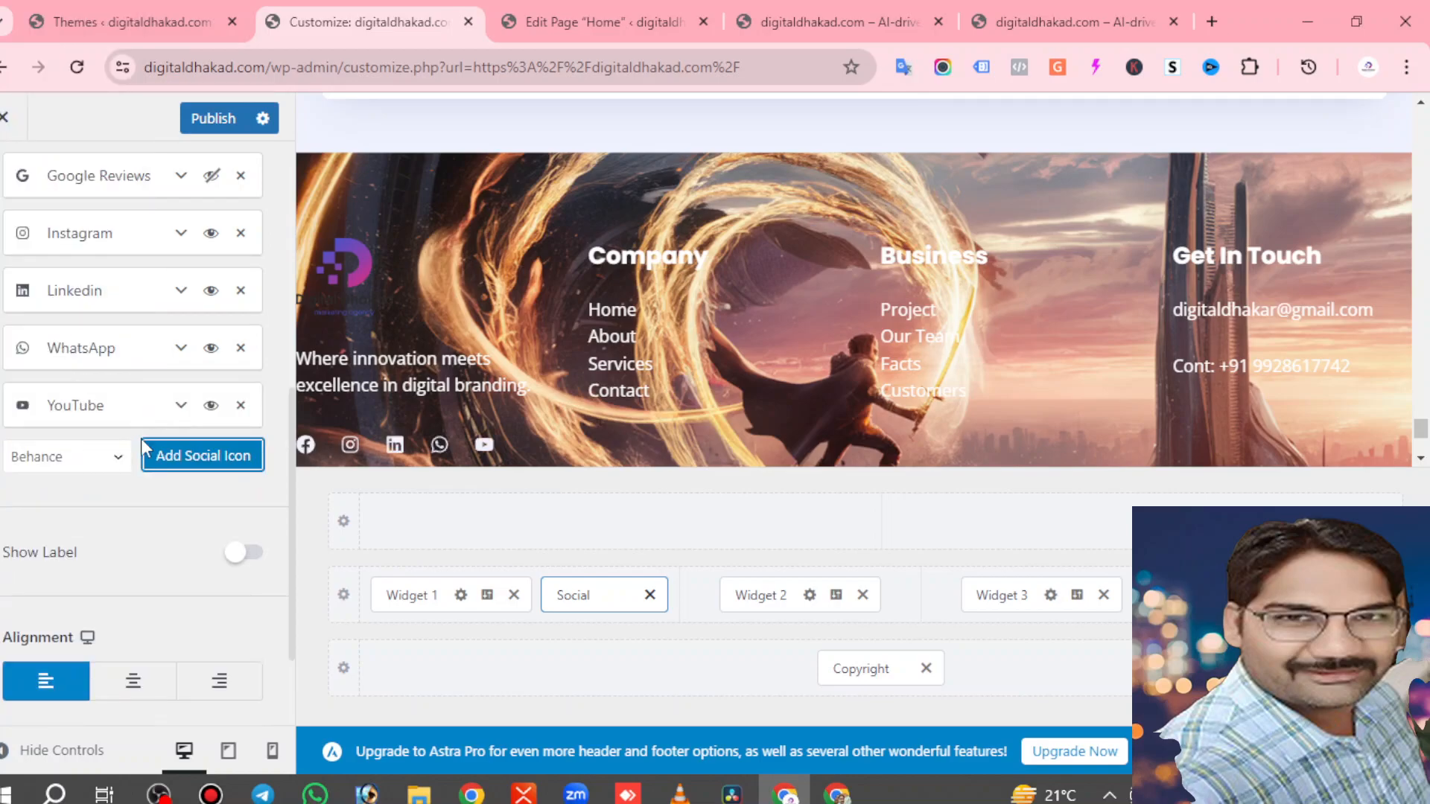
Expand the YouTube icon's settings, open the Digital DHAKAD YouTube channel in a new browser tab and copy its address.
left_click(181, 407)
left_click(83, 555)
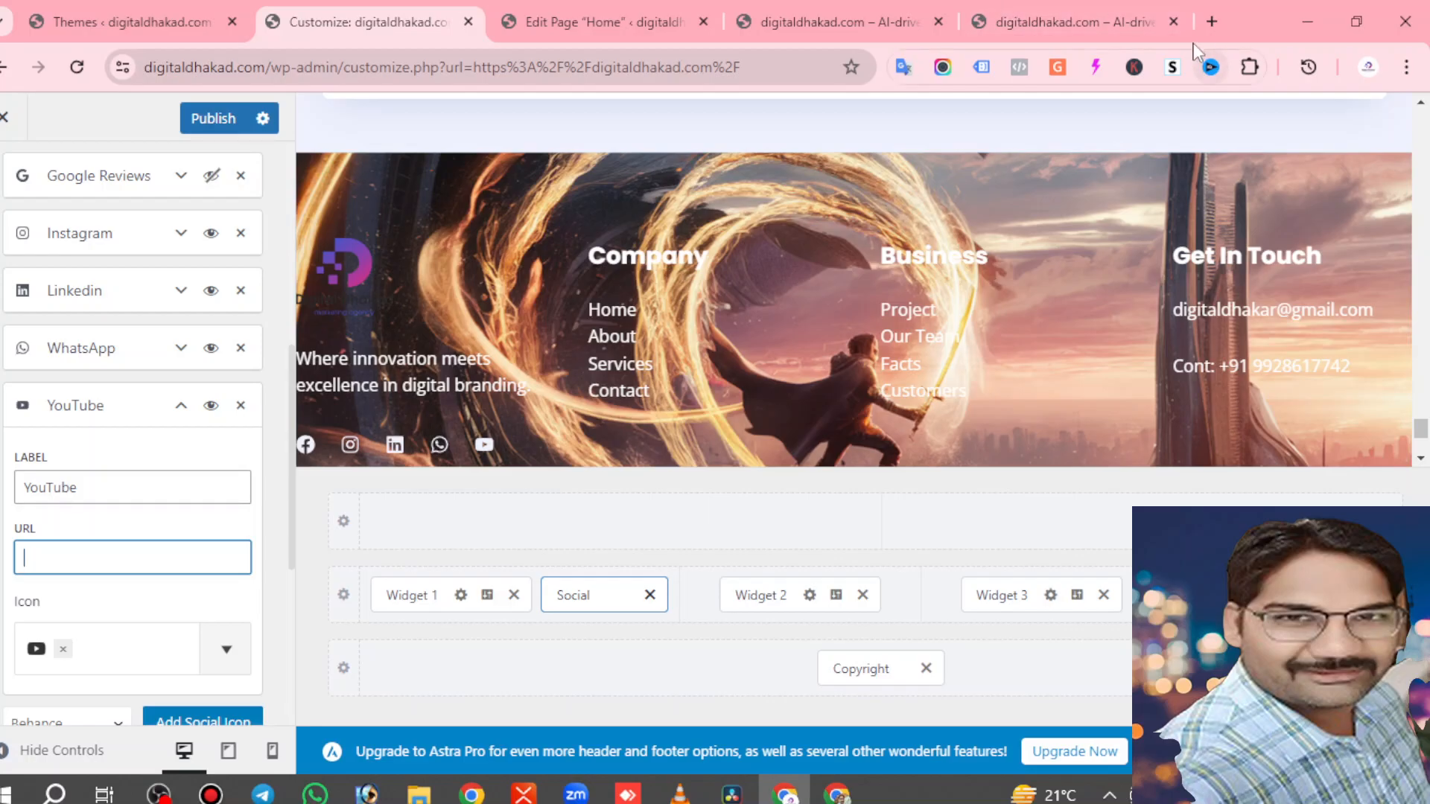
left_click(1212, 21)
left_click(47, 105)
left_click(206, 67)
key("ctrl+c")
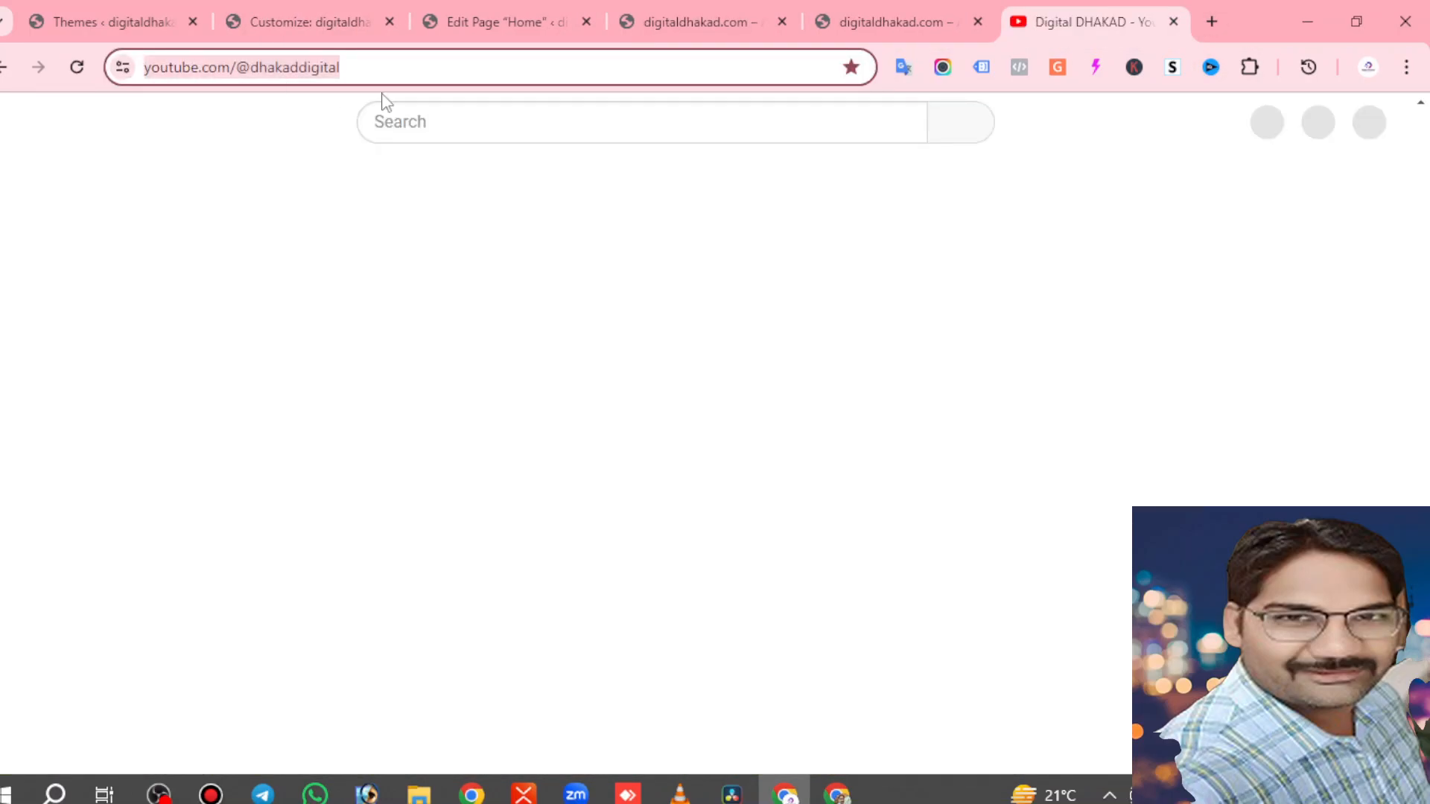
left_click(103, 15)
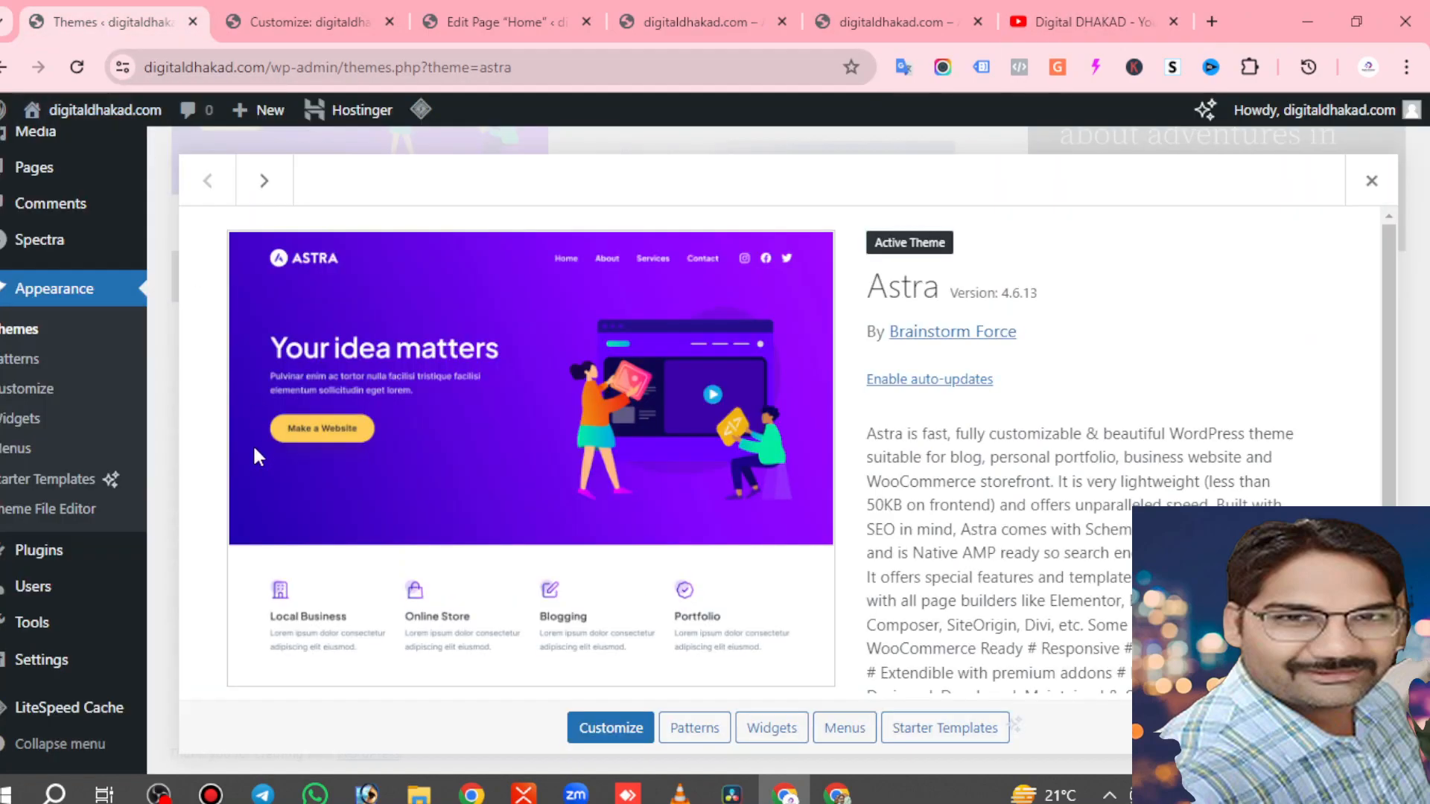
left_click(307, 33)
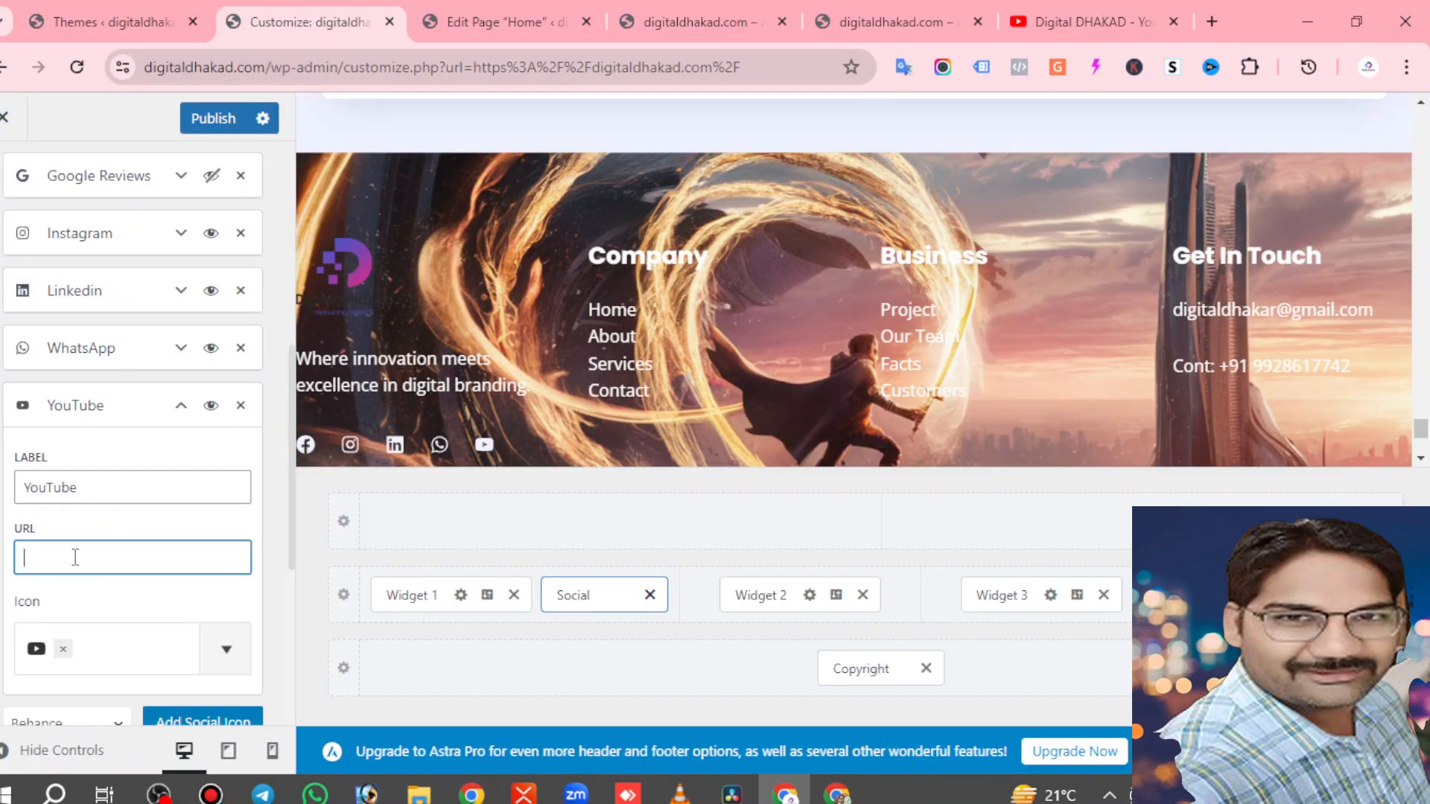
key("ctrl+v")
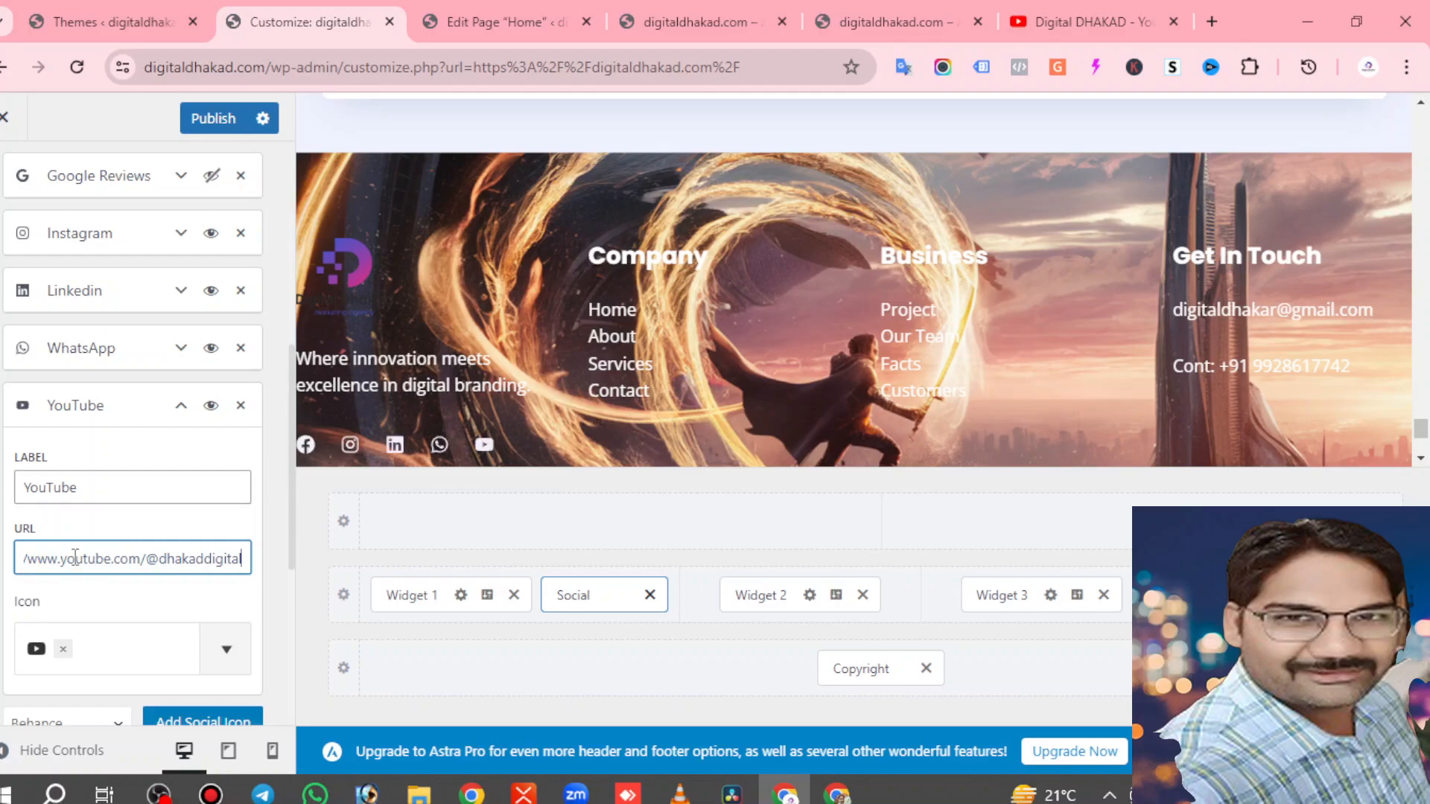
scroll(74, 557, "down", 3)
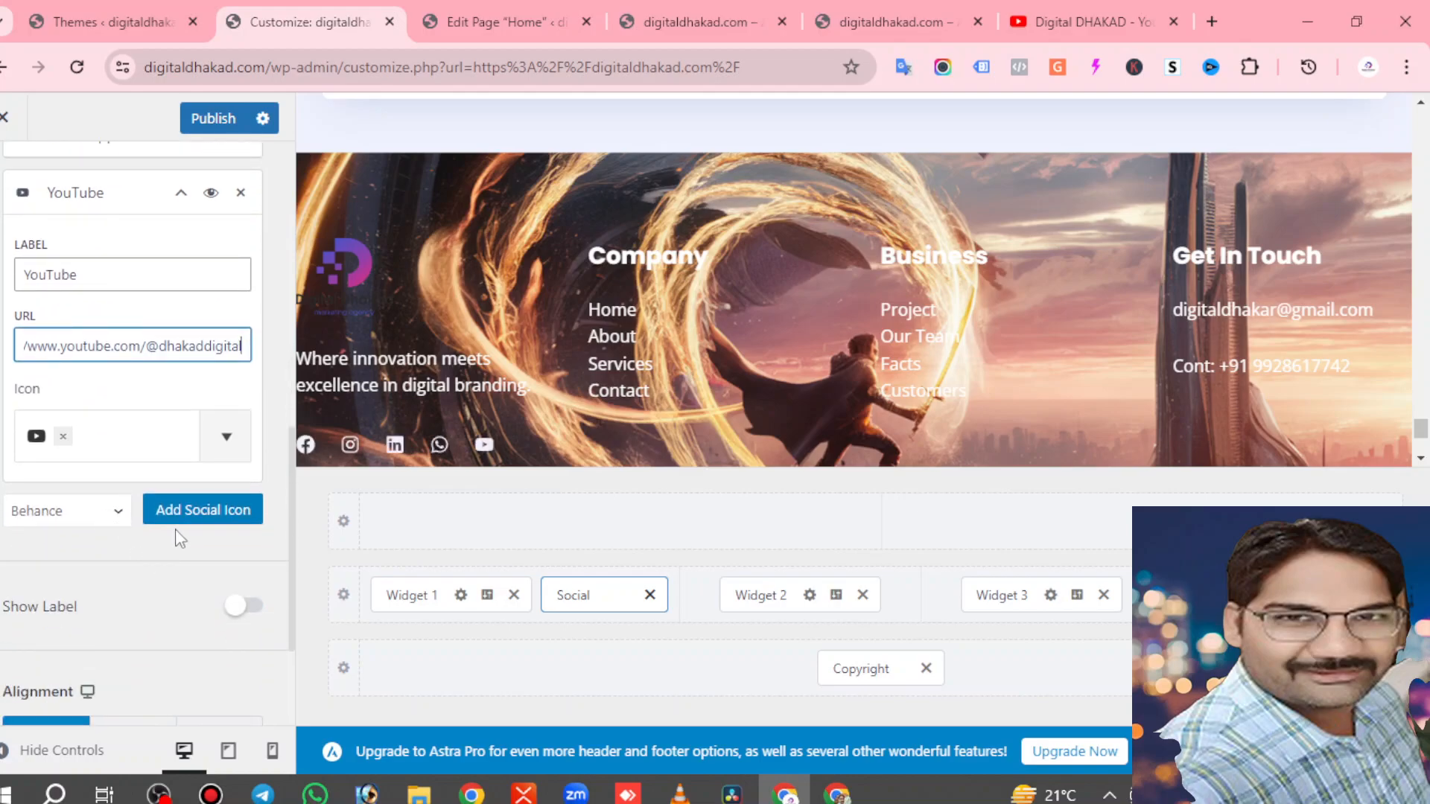
scroll(119, 428, "up", 2)
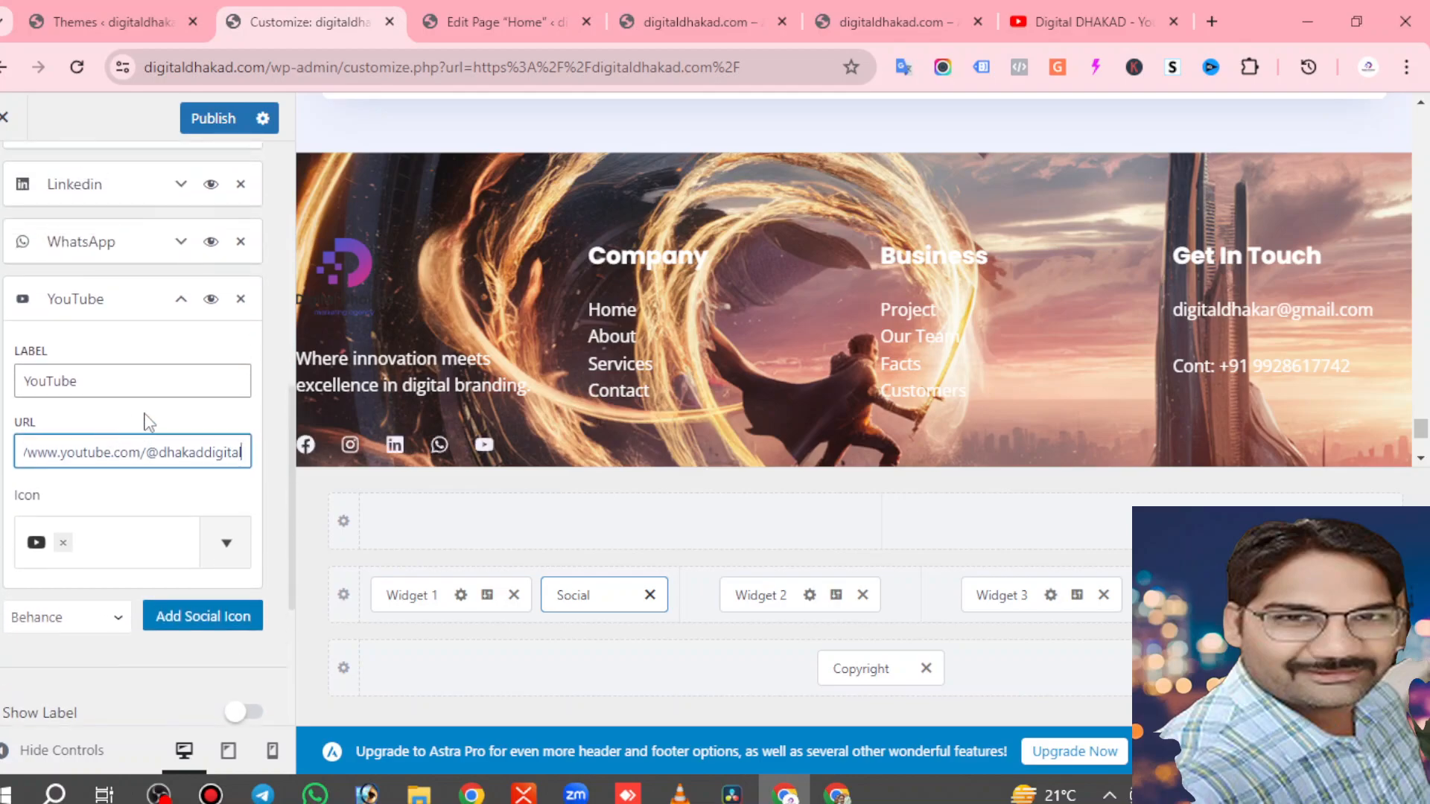
left_click(179, 302)
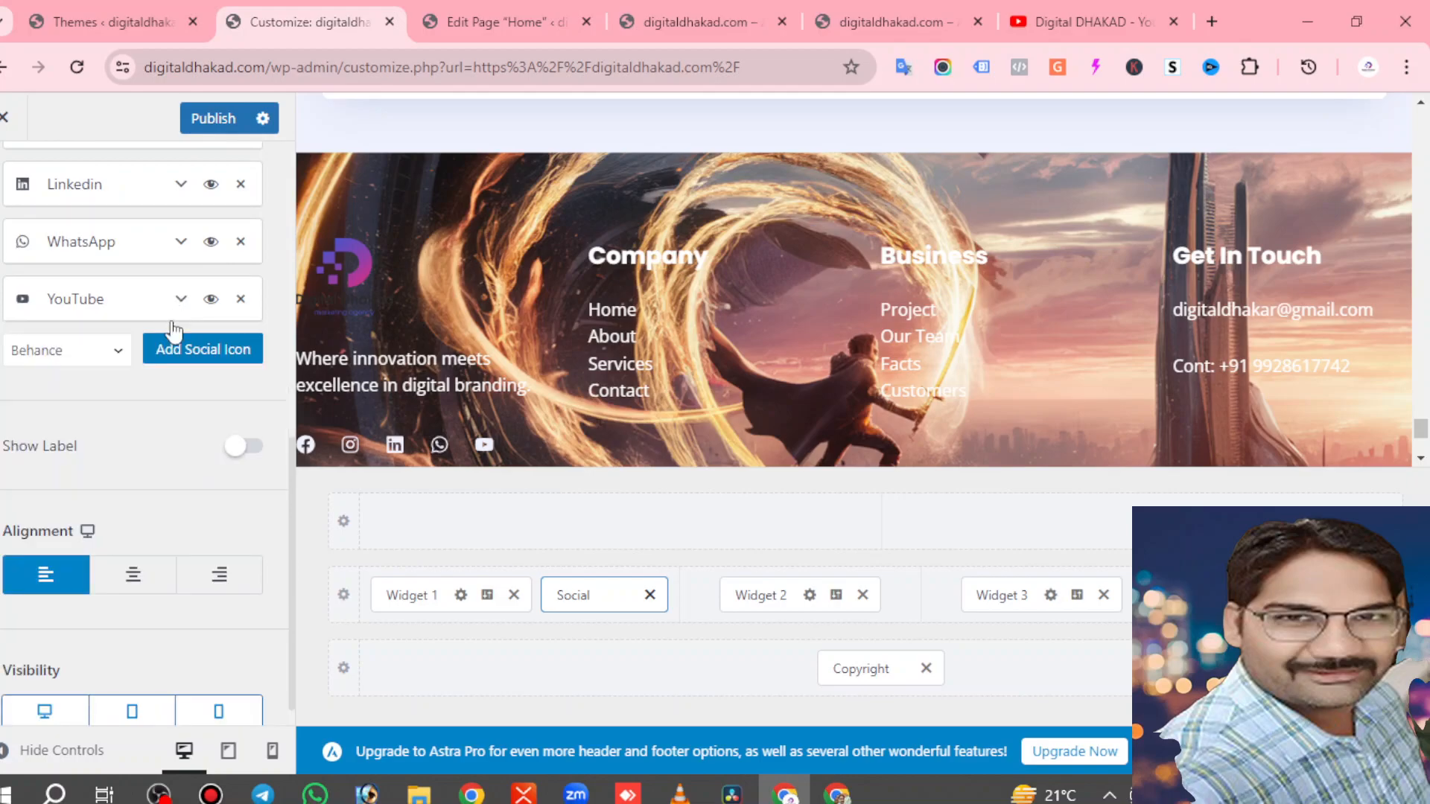
Hide the Linkedin and WhatsApp icons in the footer's social icons.
scroll(149, 342, "up", 3)
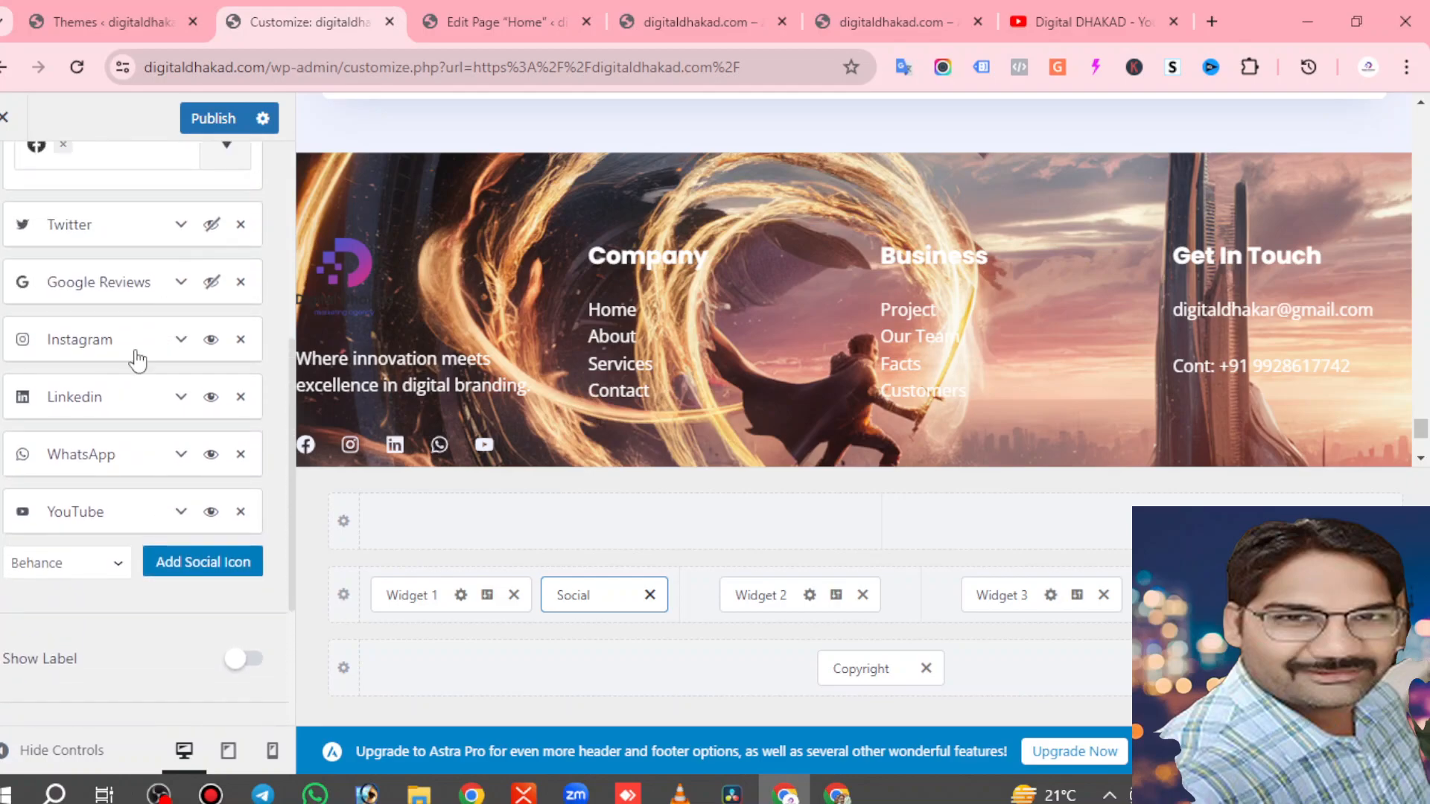
left_click(211, 398)
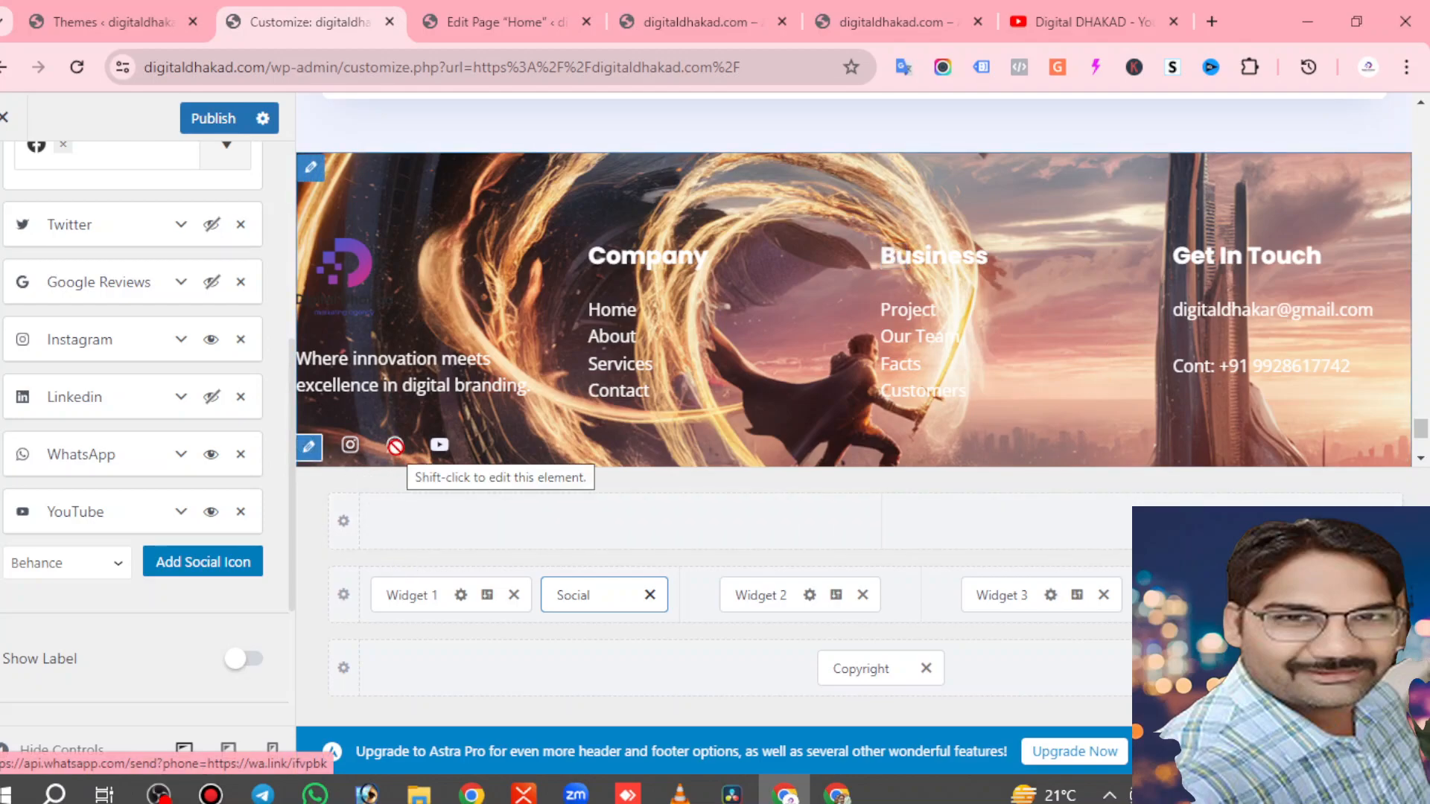
left_click(212, 455)
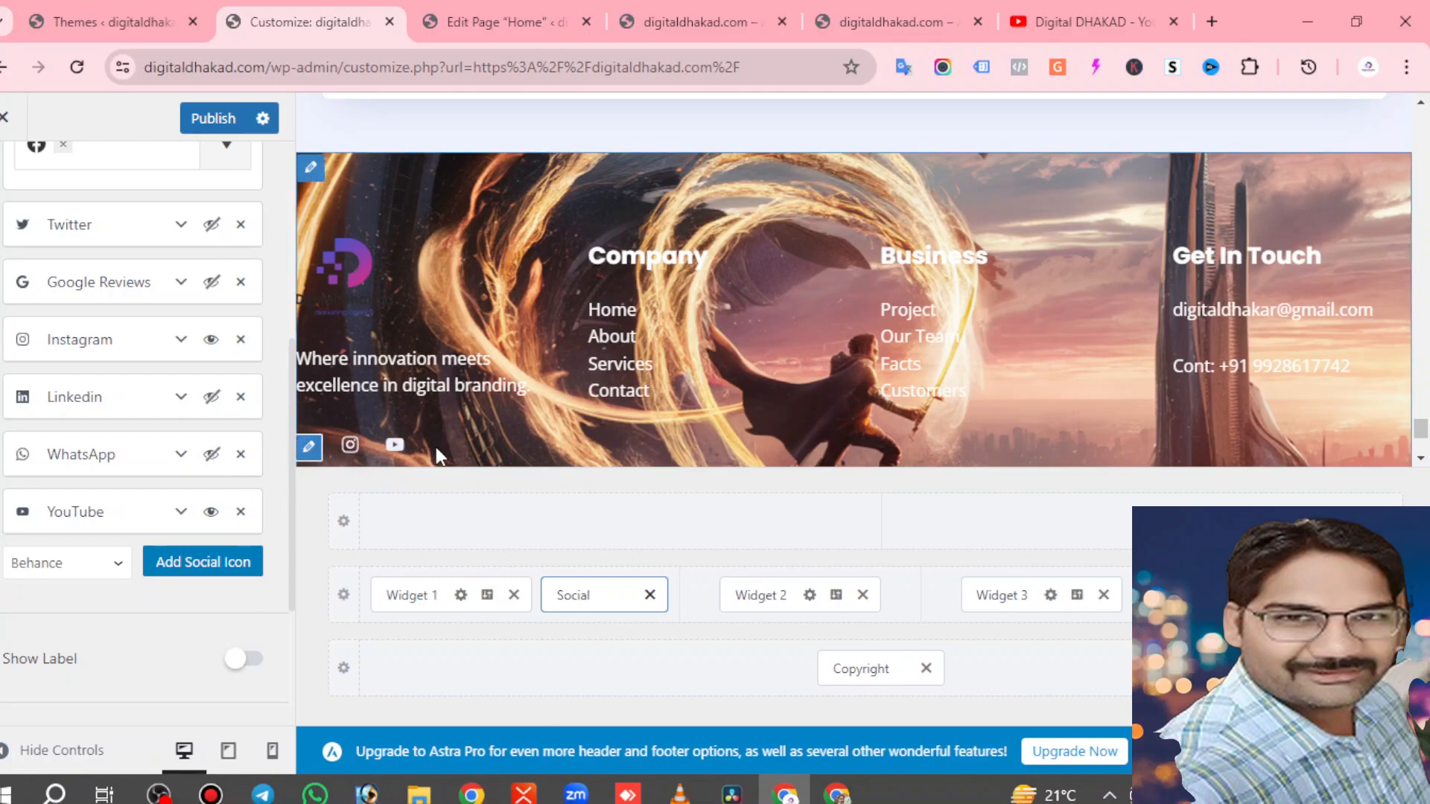
Review the list of footer social icons and collapse the Facebook icon's settings.
scroll(211, 402, "up", 5)
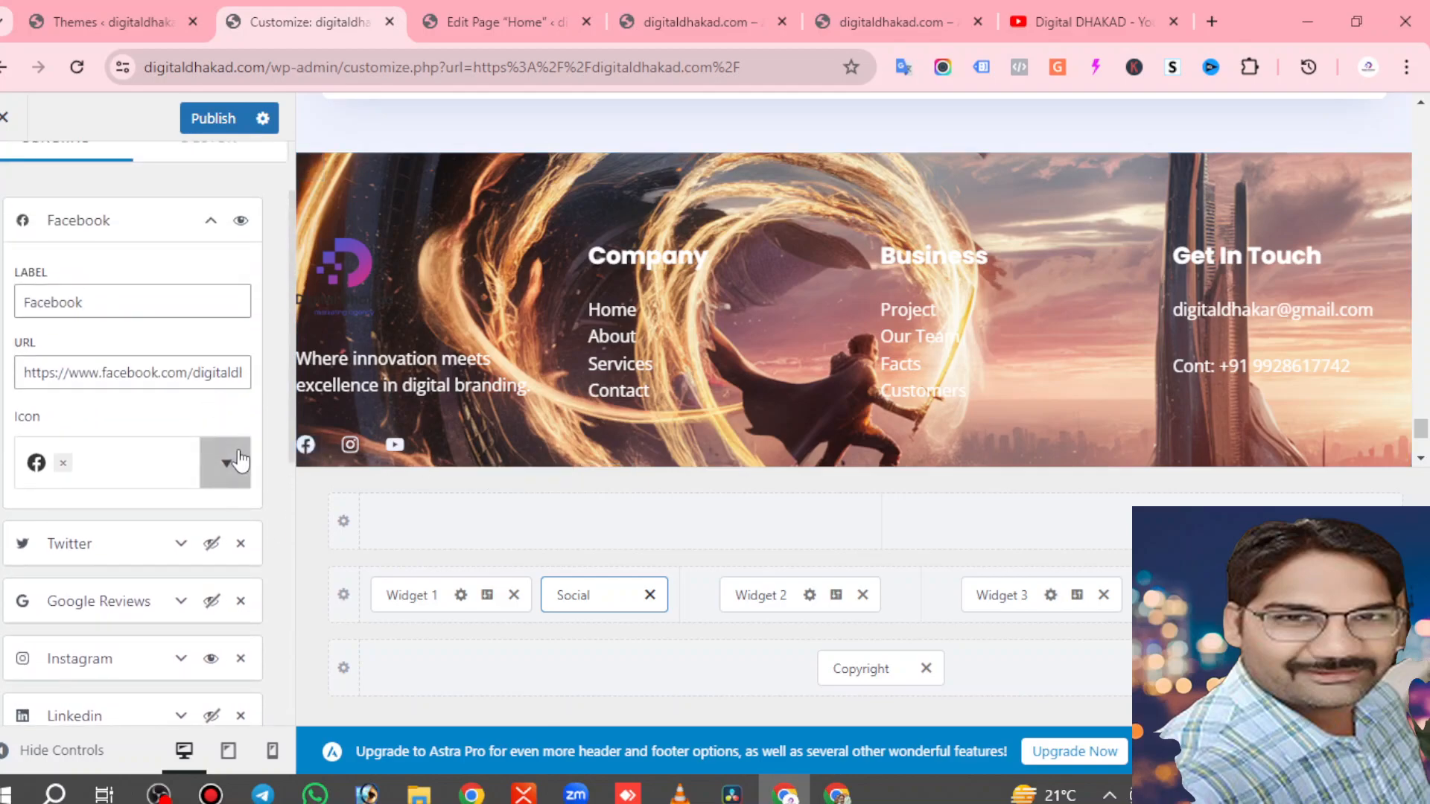
scroll(238, 456, "down", 4)
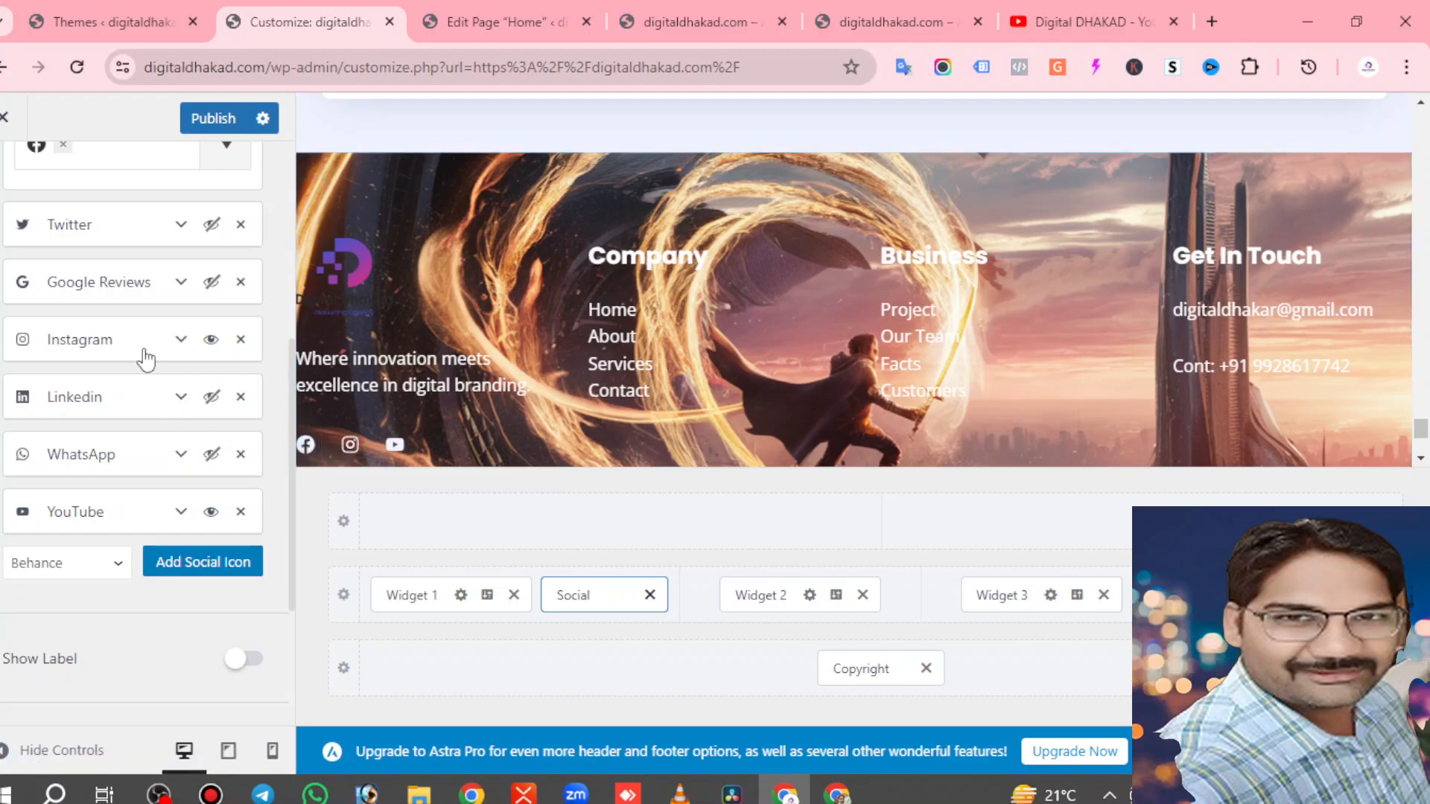
scroll(143, 359, "up", 3)
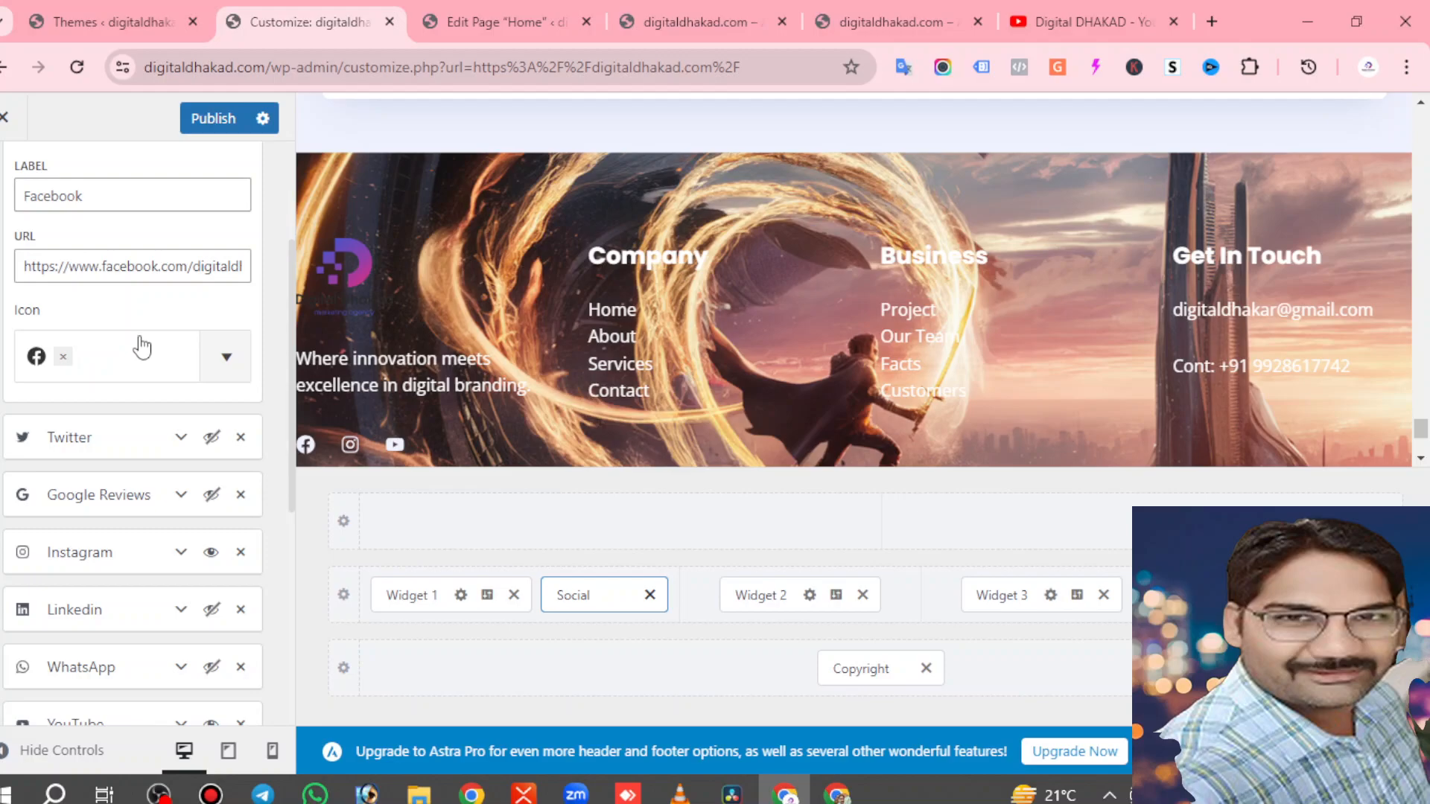
scroll(147, 322, "up", 1)
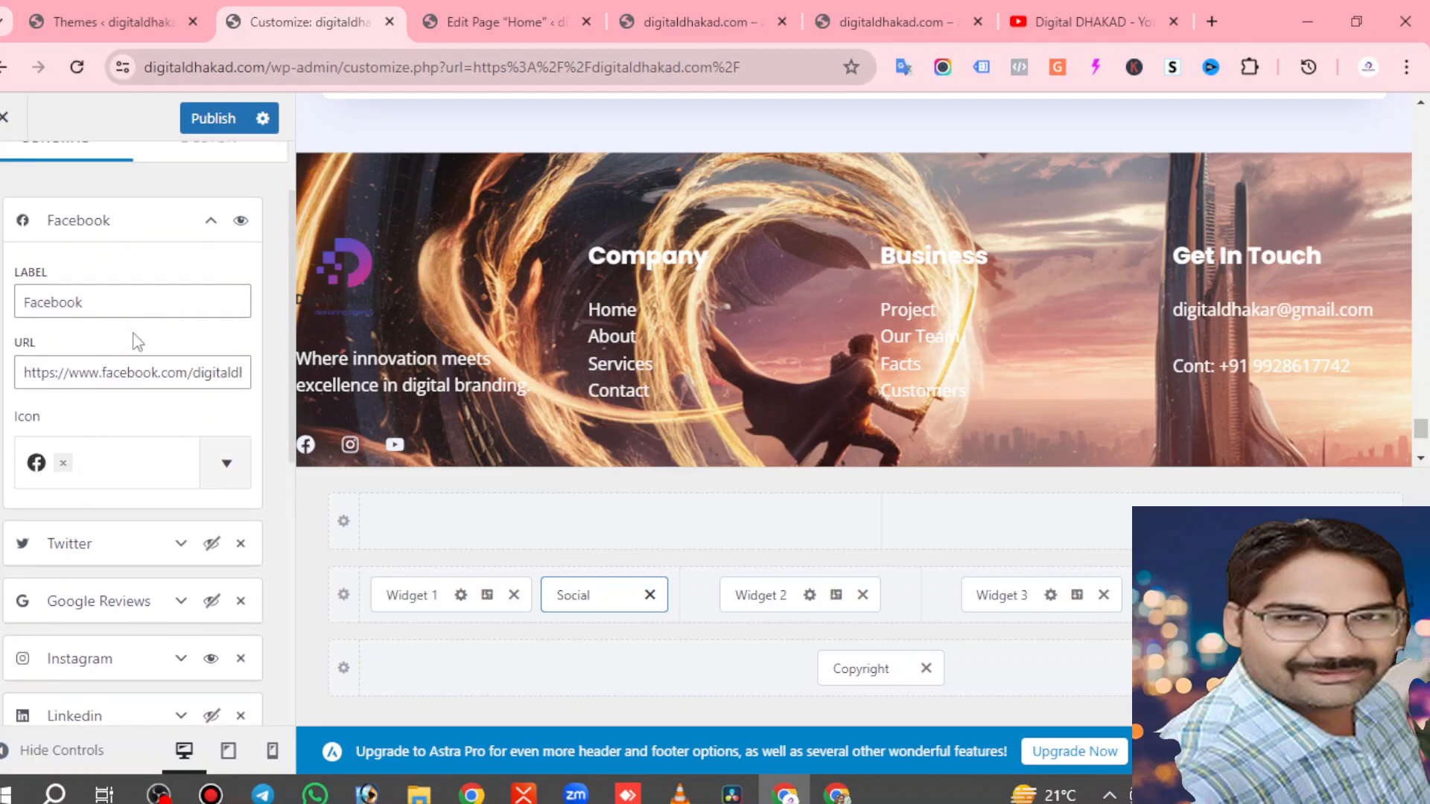
left_click(211, 221)
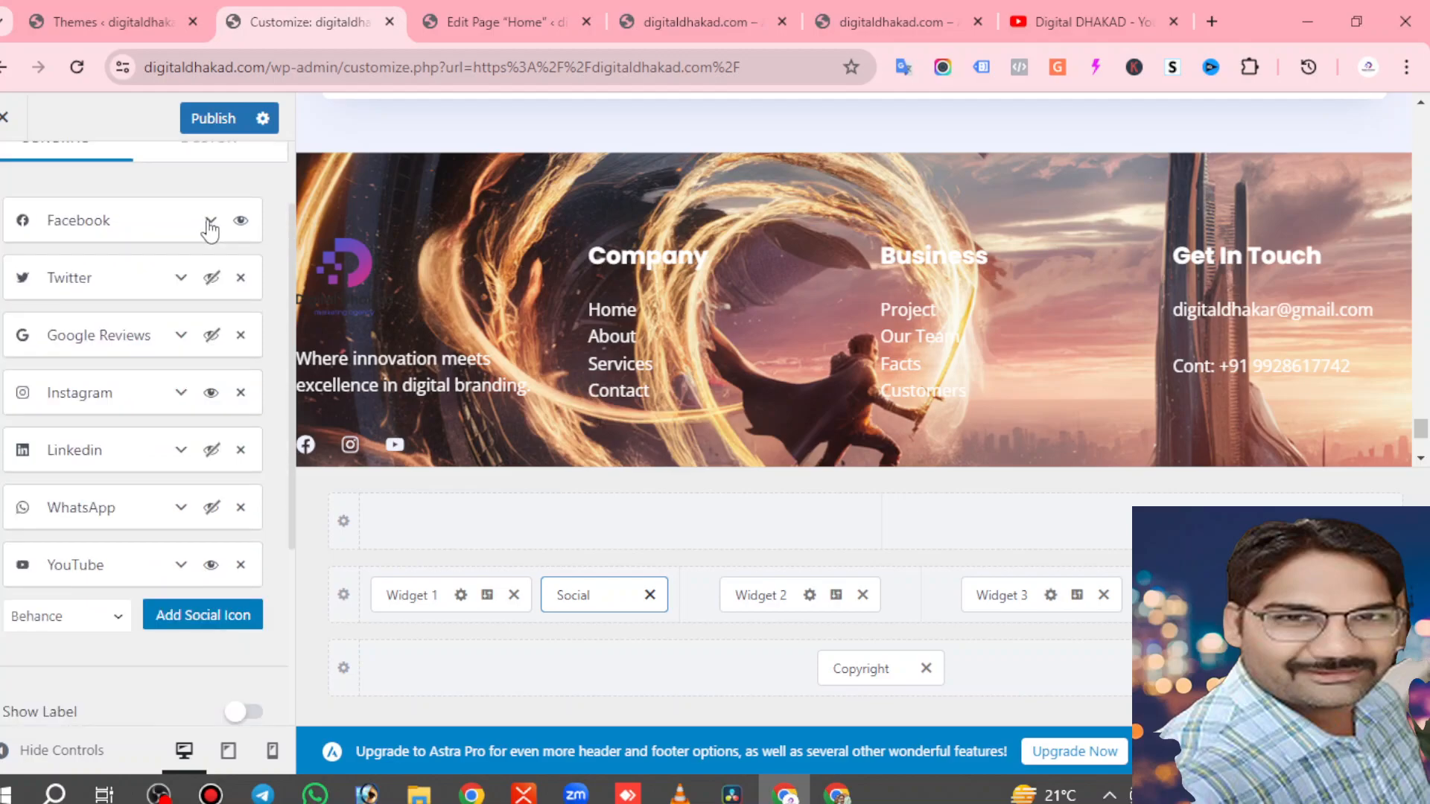
Try centre alignment for the footer's social icons and restore their left alignment.
scroll(211, 231, "down", 4)
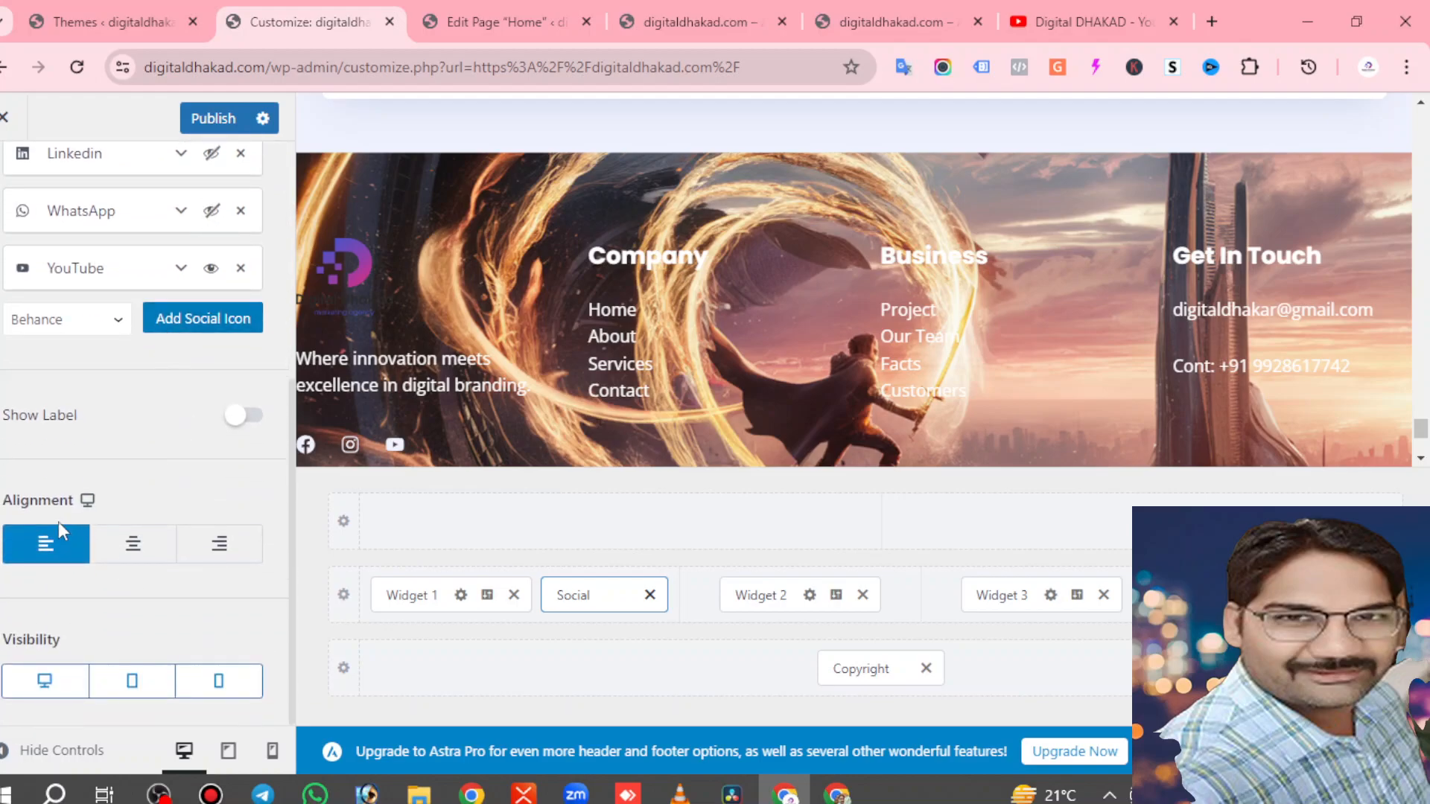
left_click(140, 552)
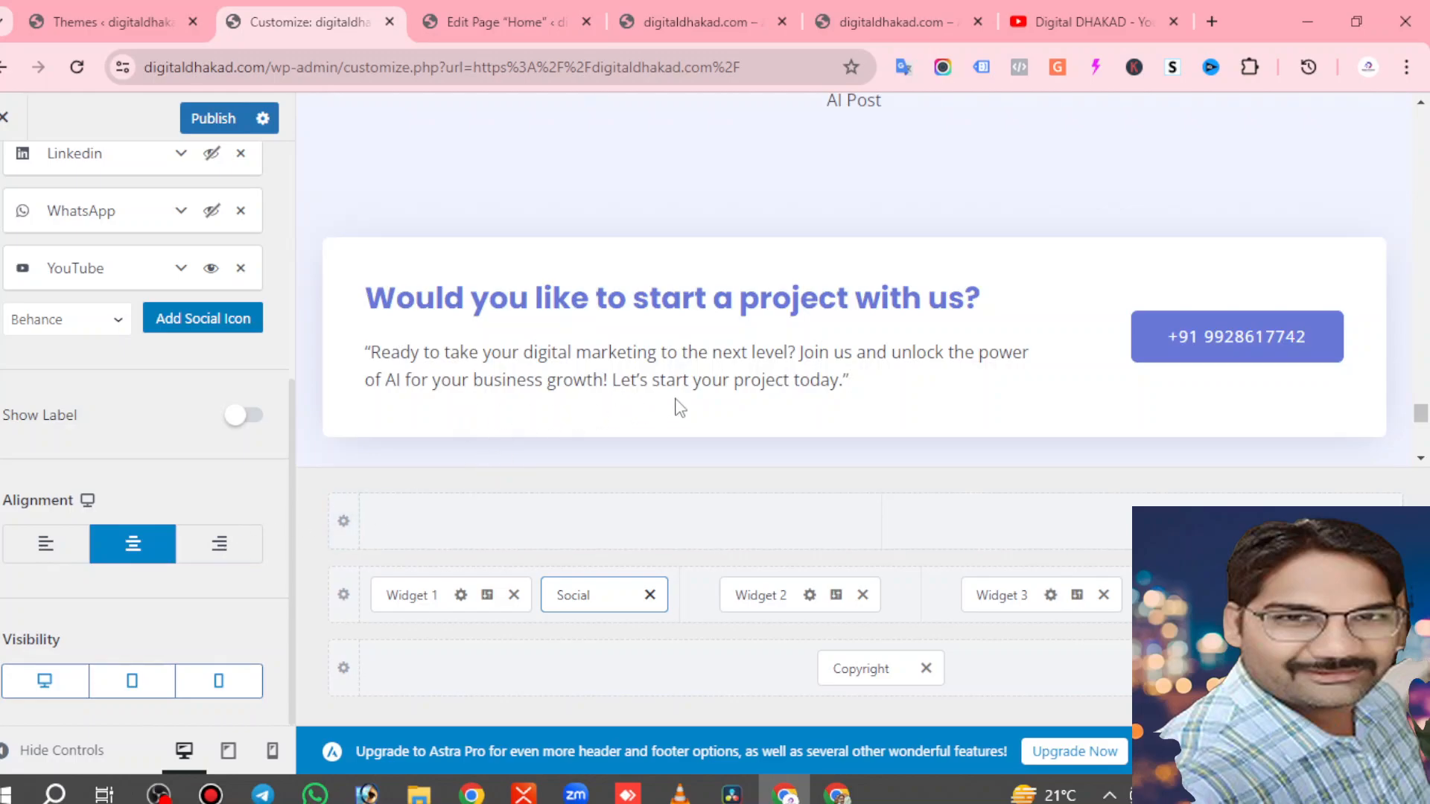
scroll(535, 415, "down", 5)
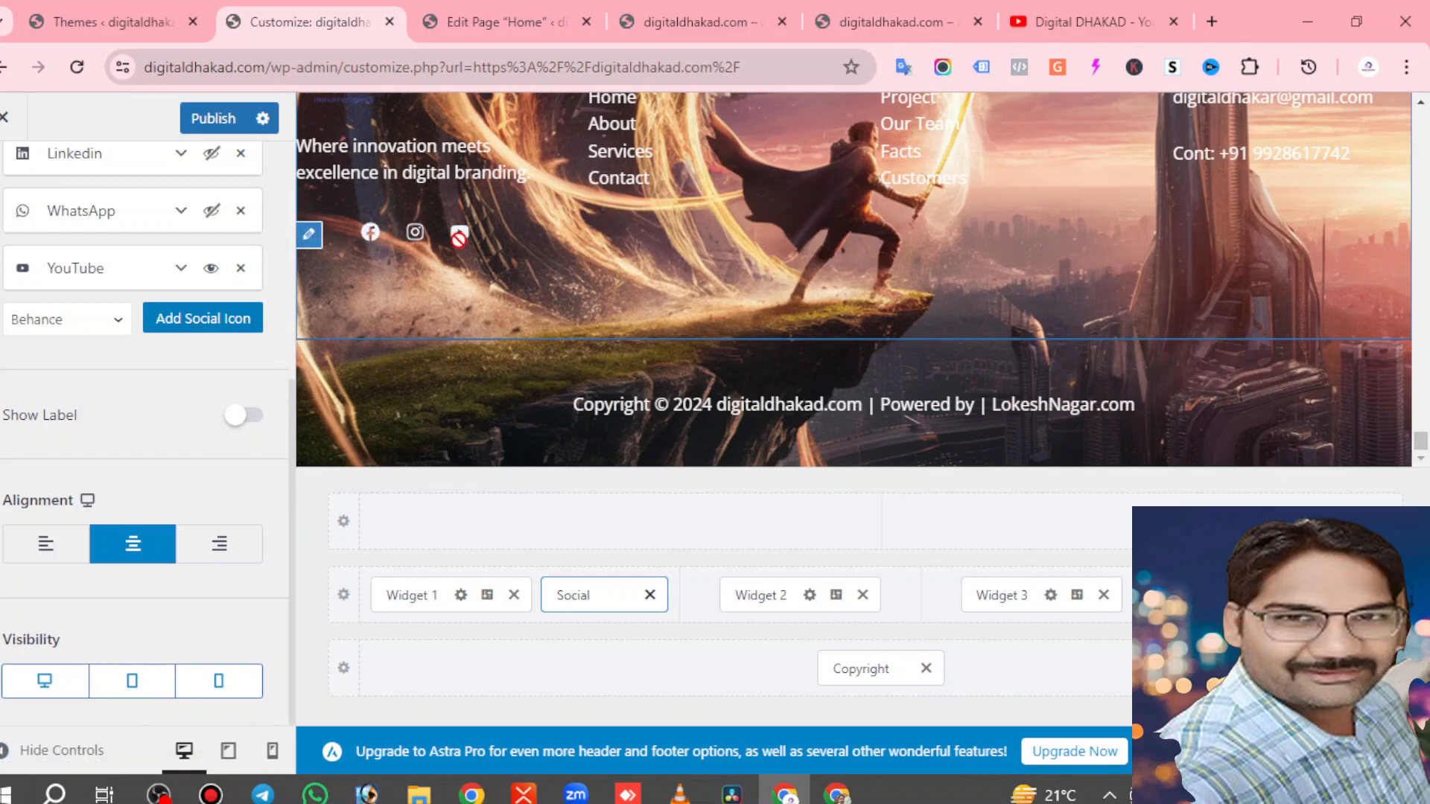
left_click(41, 546)
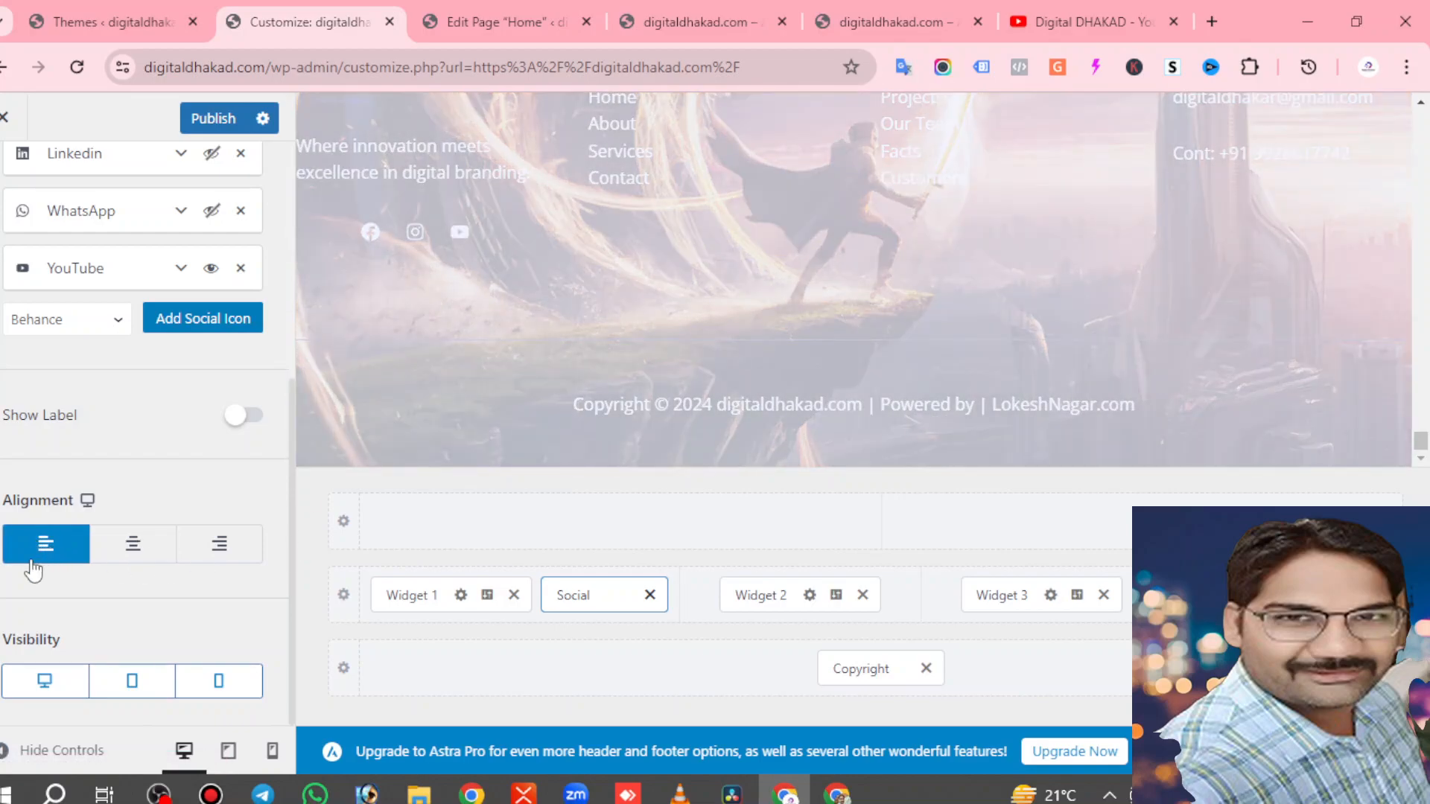
scroll(340, 409, "up", 5)
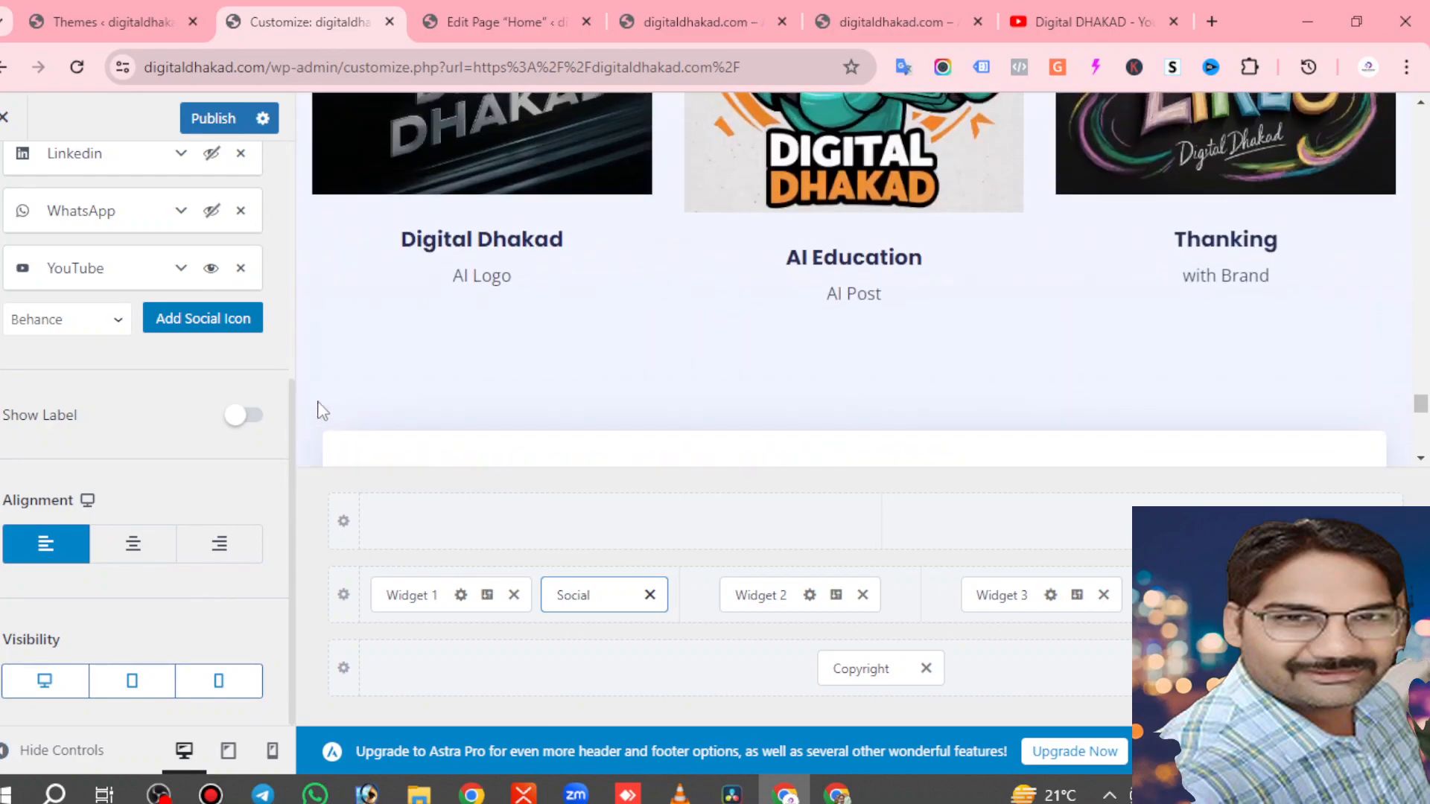
Open footer Widget 2, publish the customizer changes and reload the live site to check the footer's social icons.
left_click(772, 591)
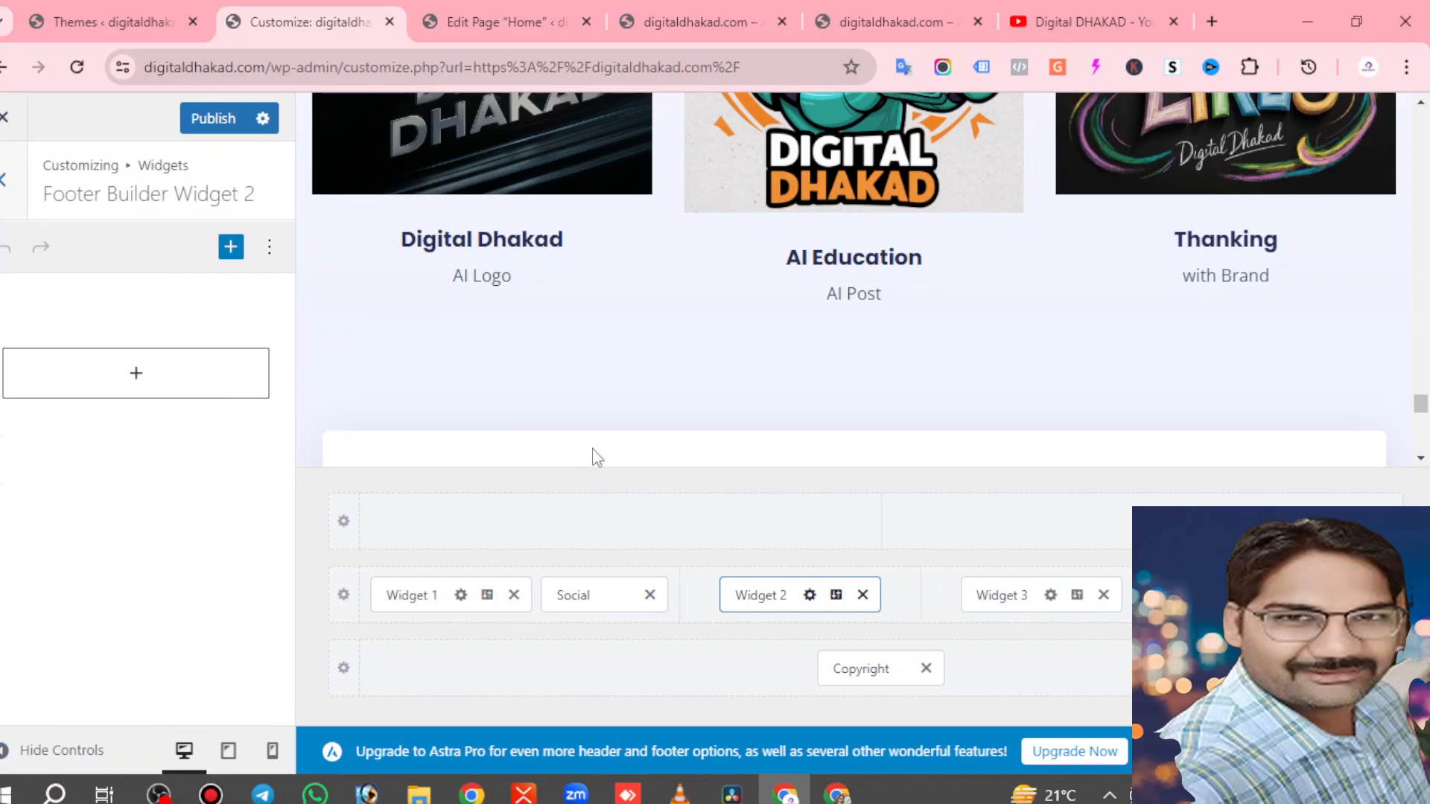
left_click(207, 118)
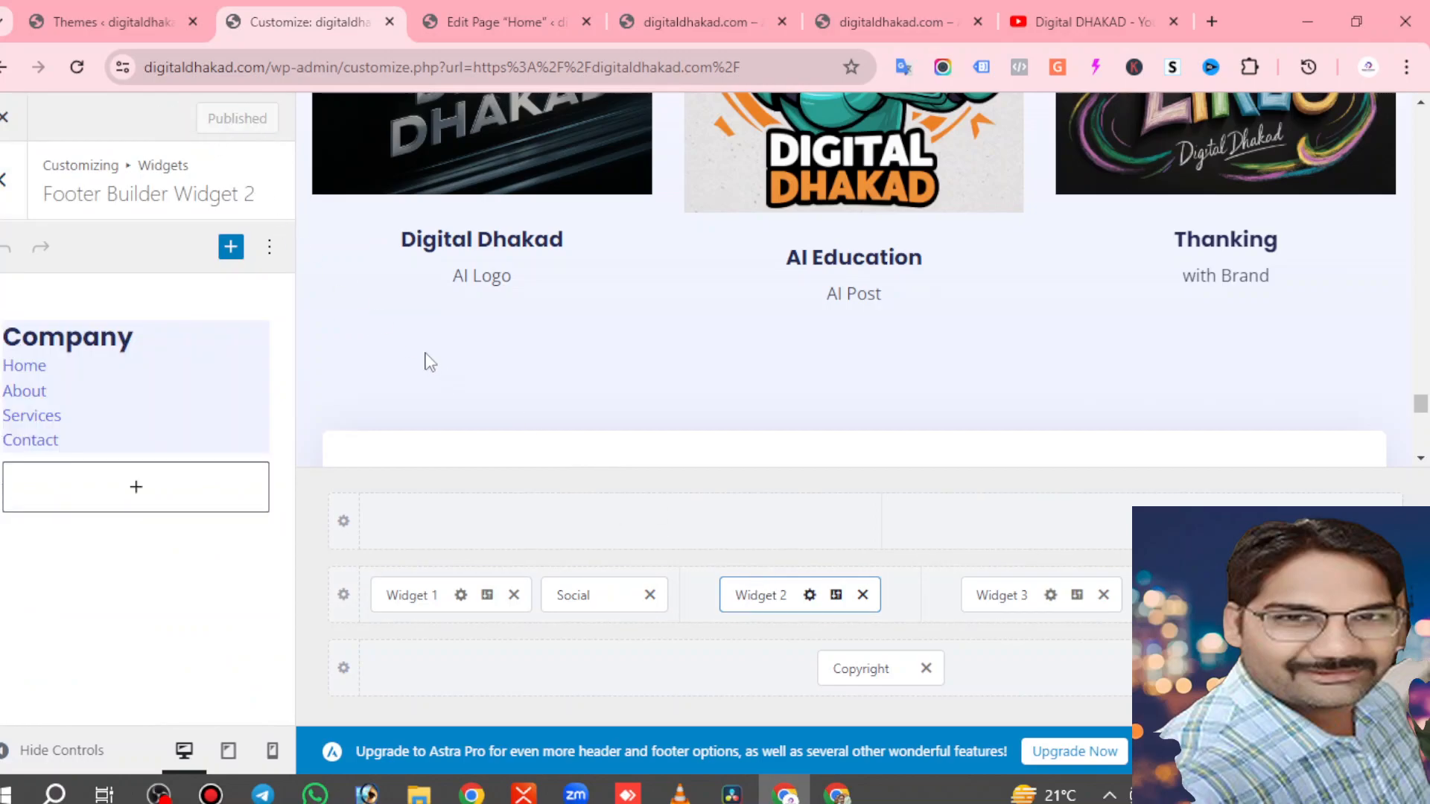
left_click(879, 22)
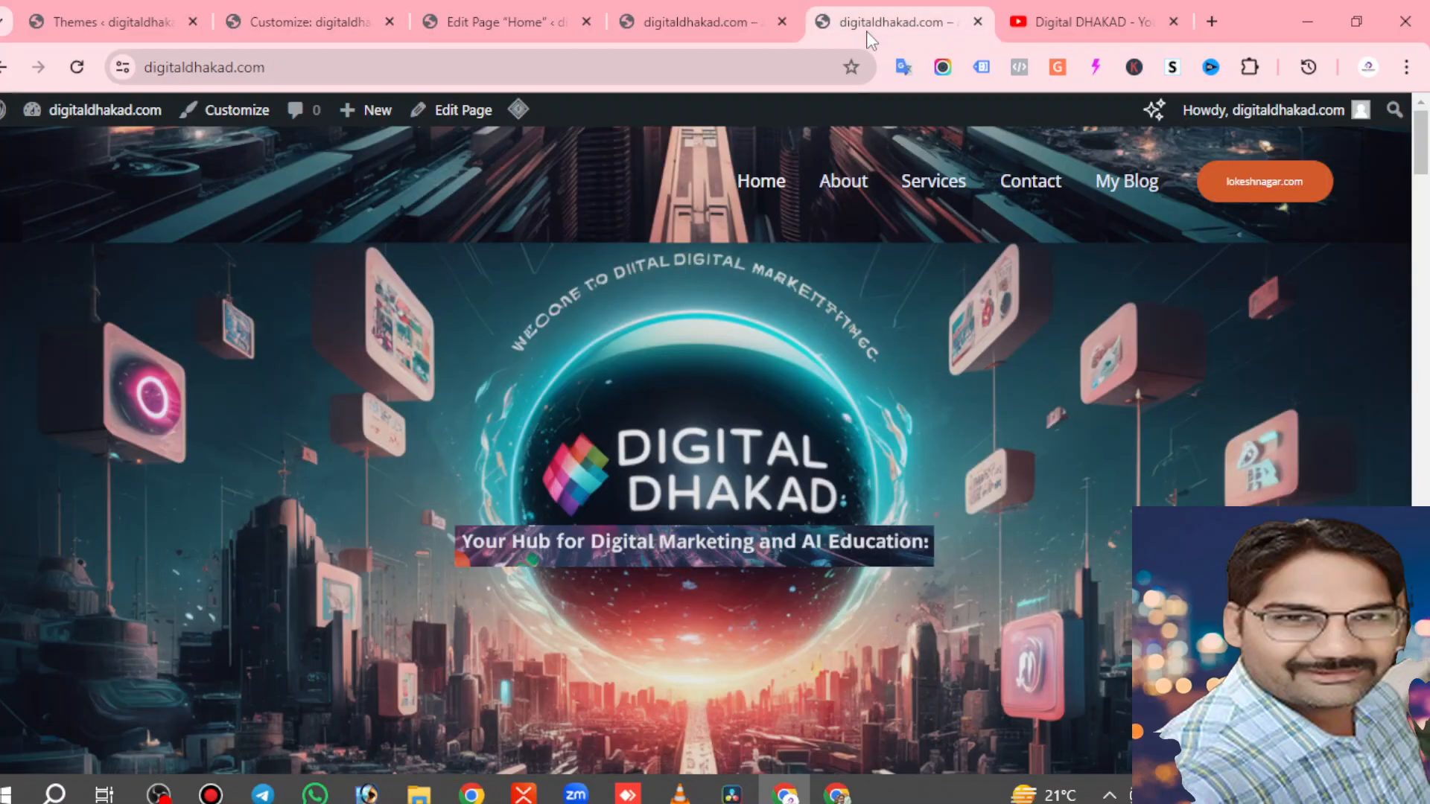
scroll(668, 264, "down", 10)
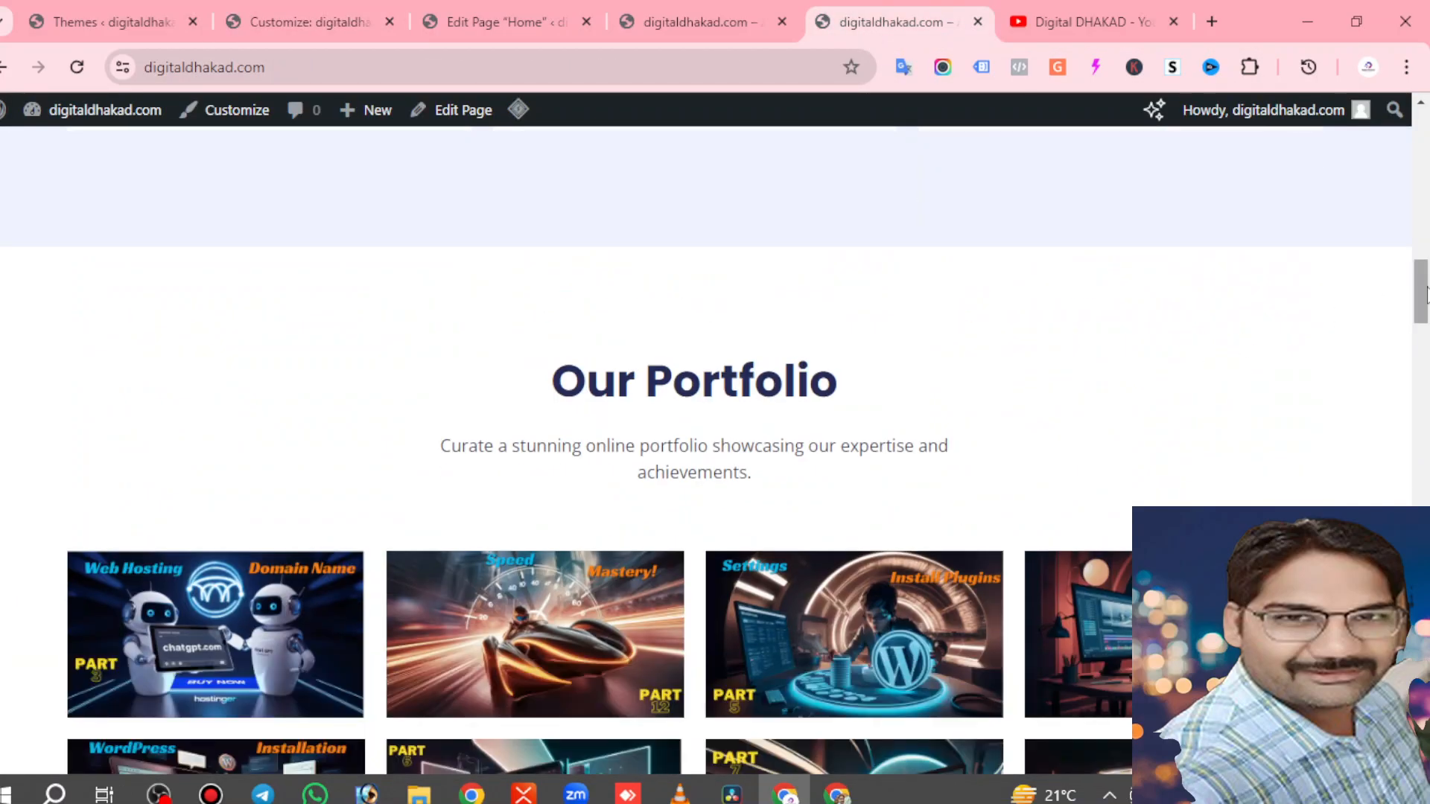
scroll(1188, 361, "down", 10)
scroll(613, 444, "down", 10)
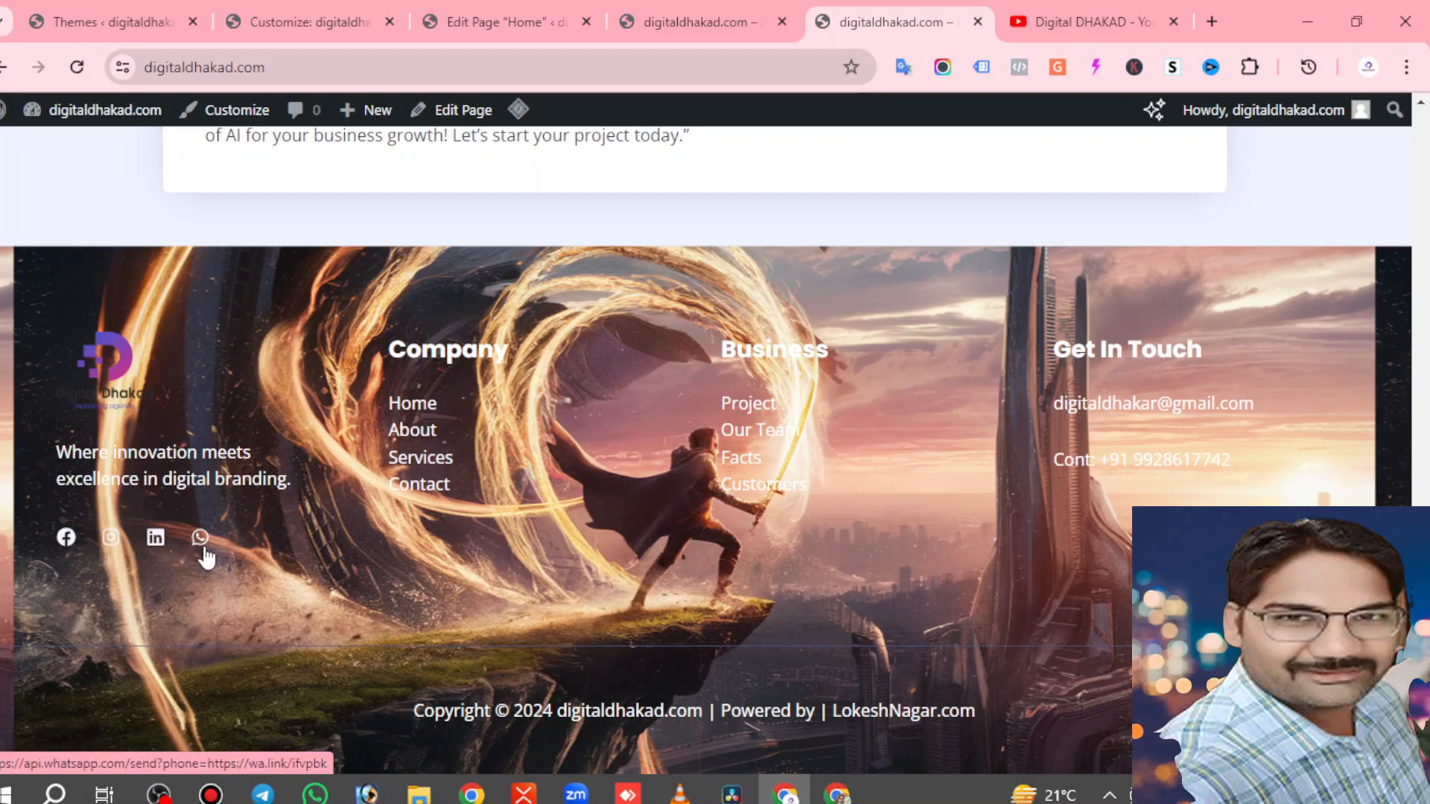
left_click(76, 67)
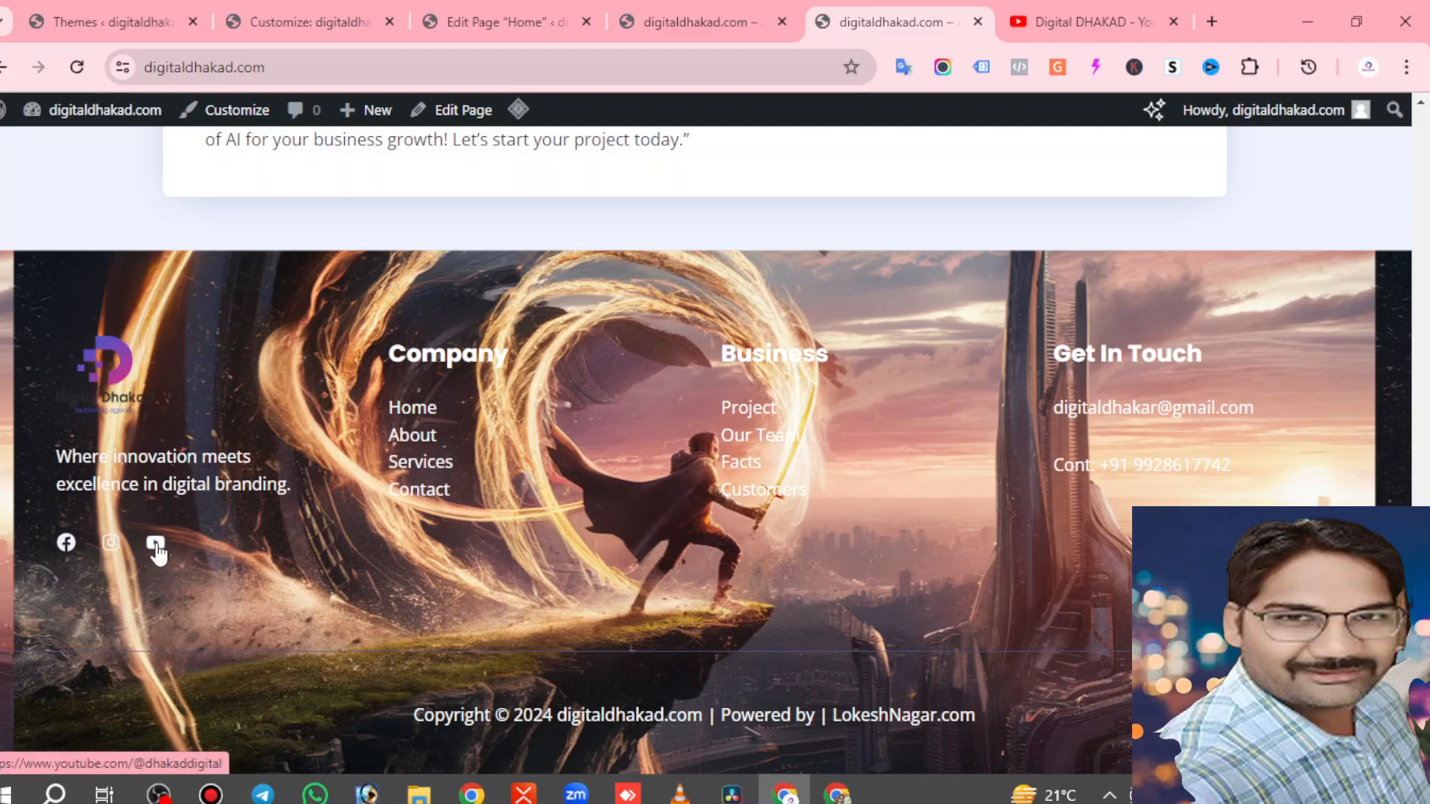
Back in the customizer, inspect the Company navigation menu block of footer Widget 2 and compare it with the footer preview.
left_click(237, 29)
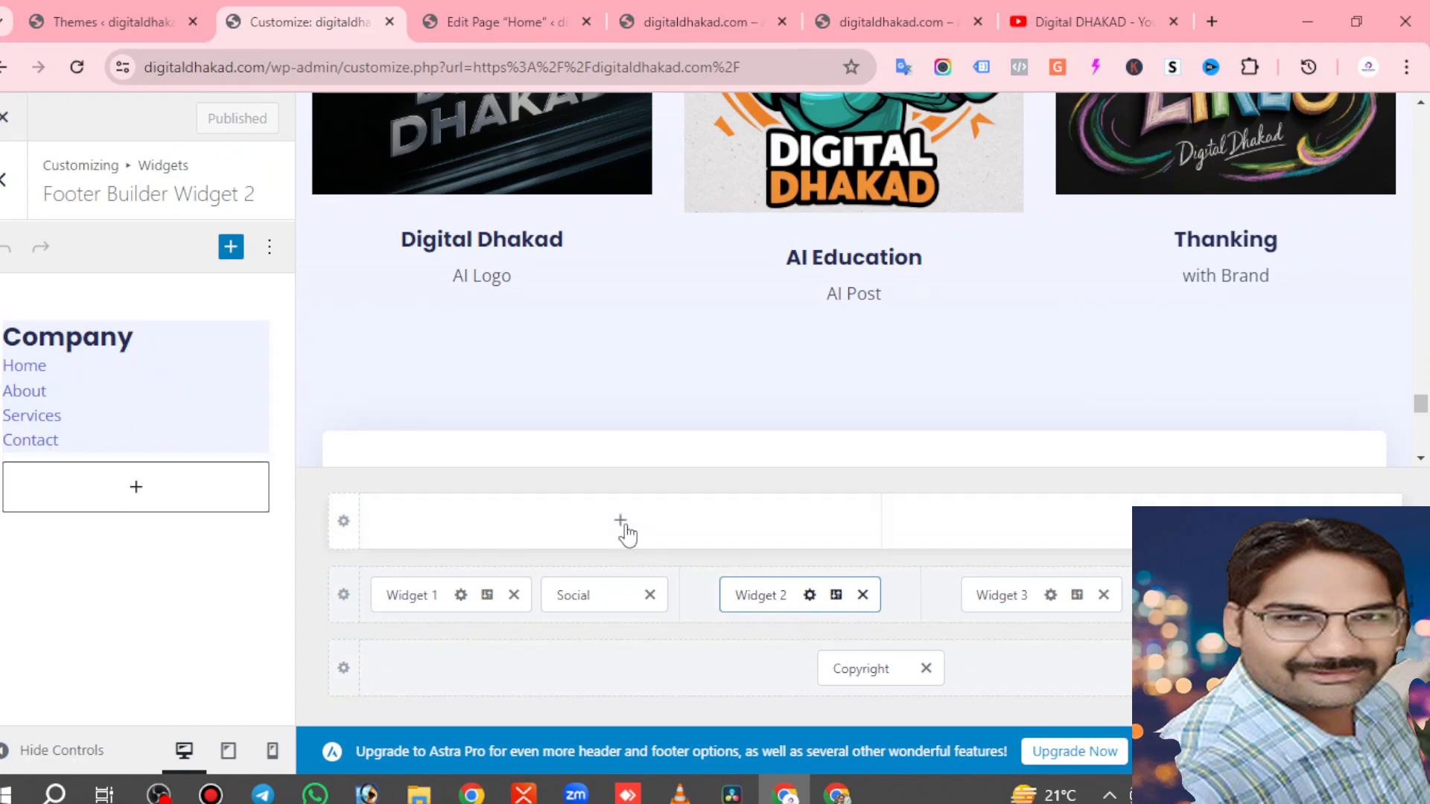
left_click(99, 371)
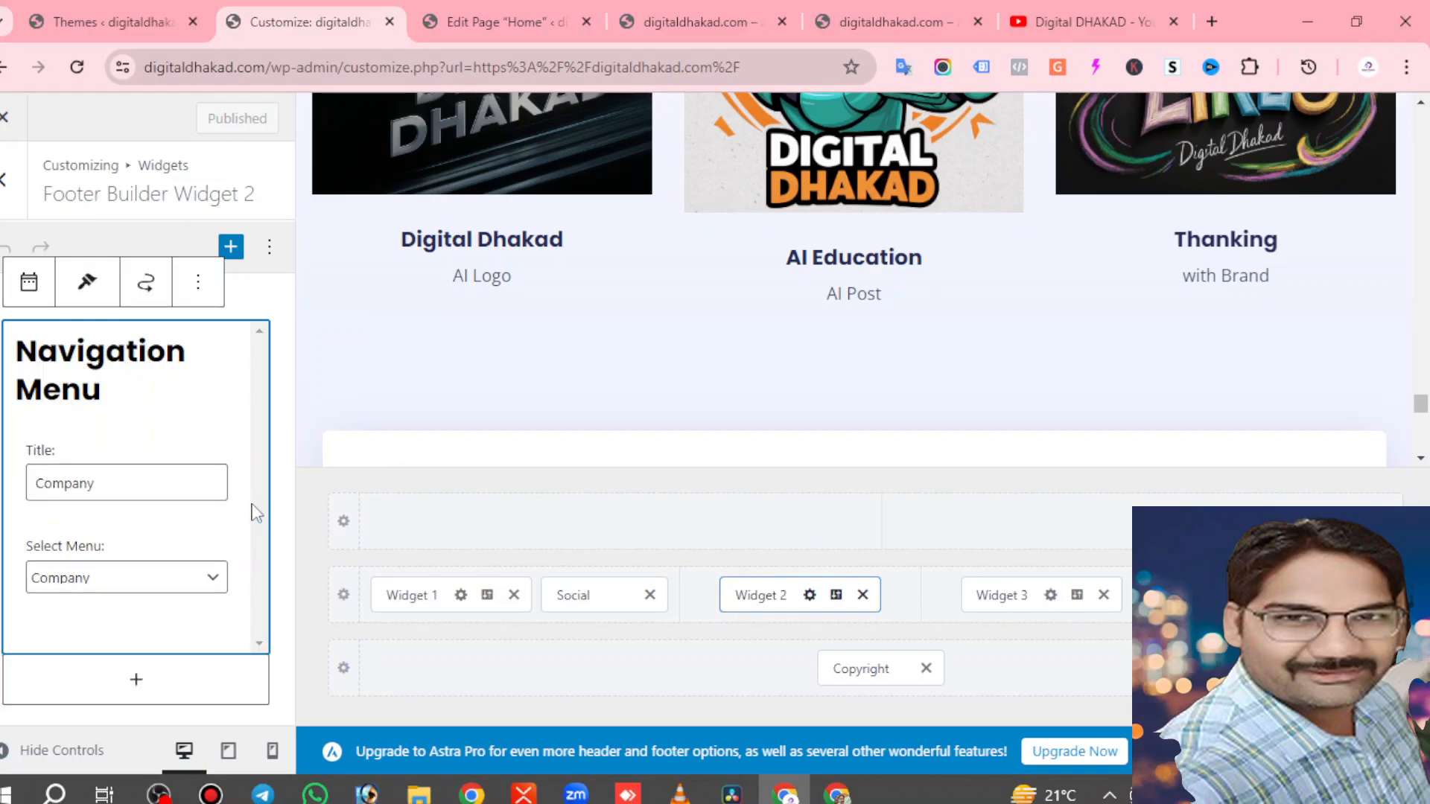
scroll(781, 374, "down", 8)
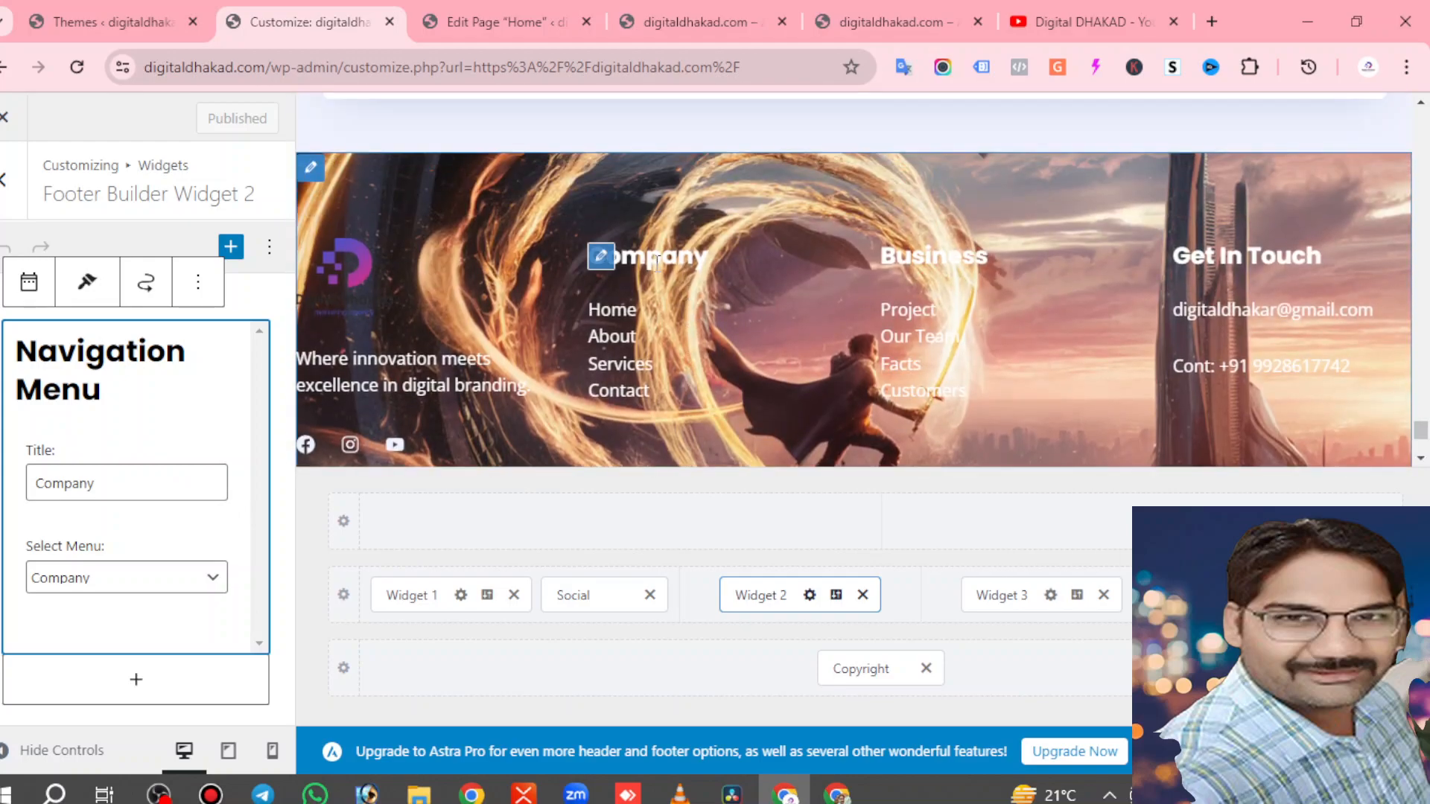
left_click_drag(721, 253, 620, 261)
left_click(730, 250)
scroll(548, 321, "down", 3)
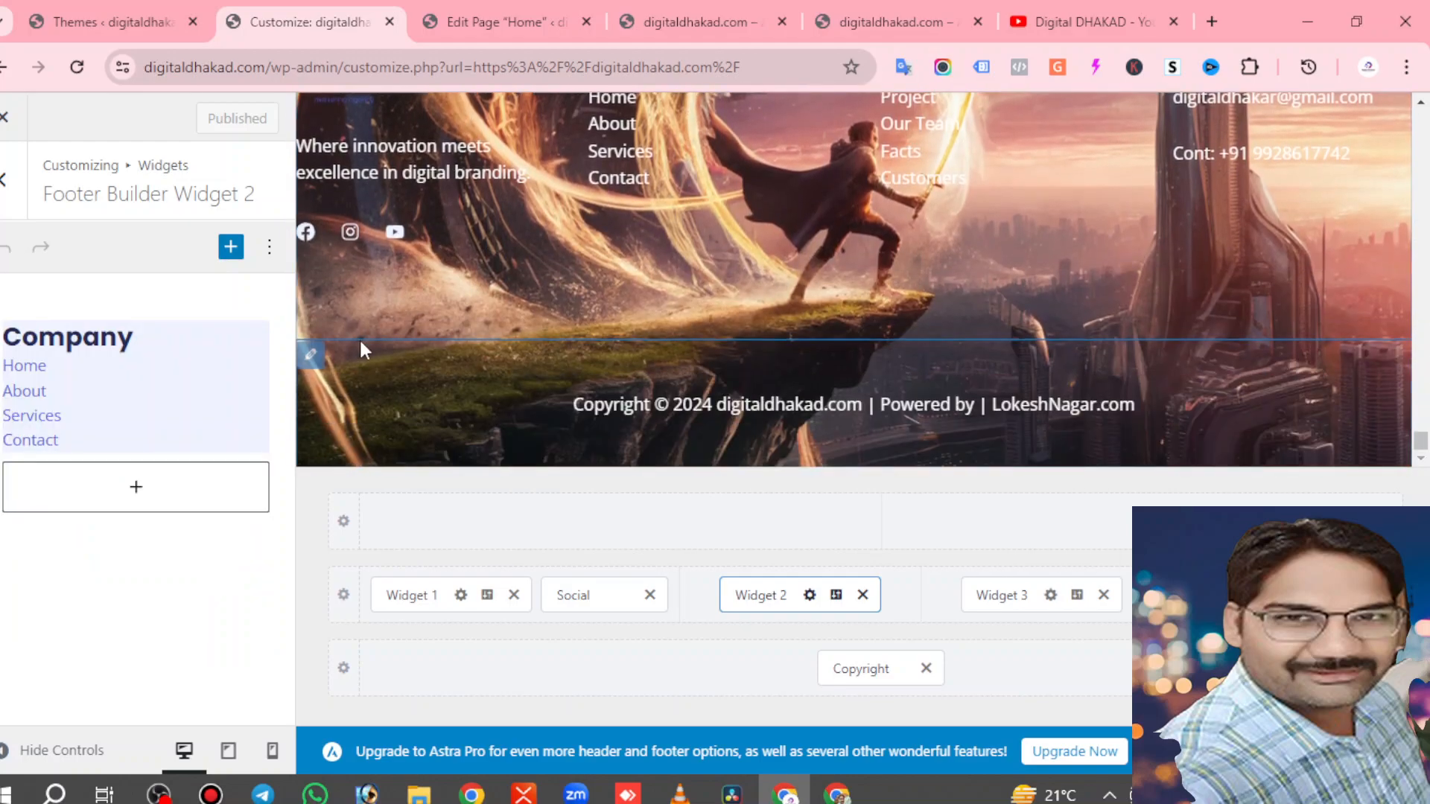
Reopen the Company navigation menu block's settings and look at its menu selection and the widget editor's options.
left_click(138, 484)
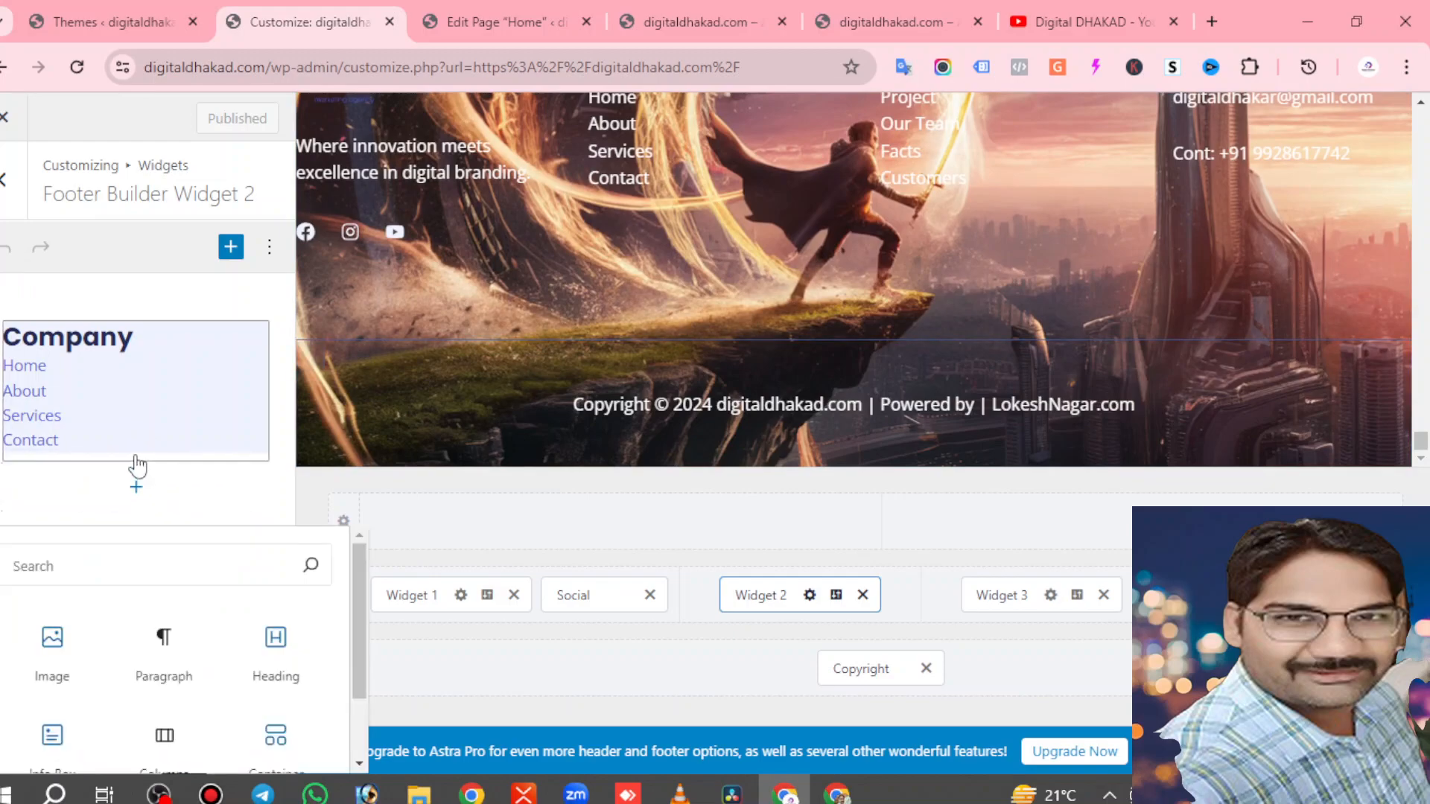
left_click(129, 402)
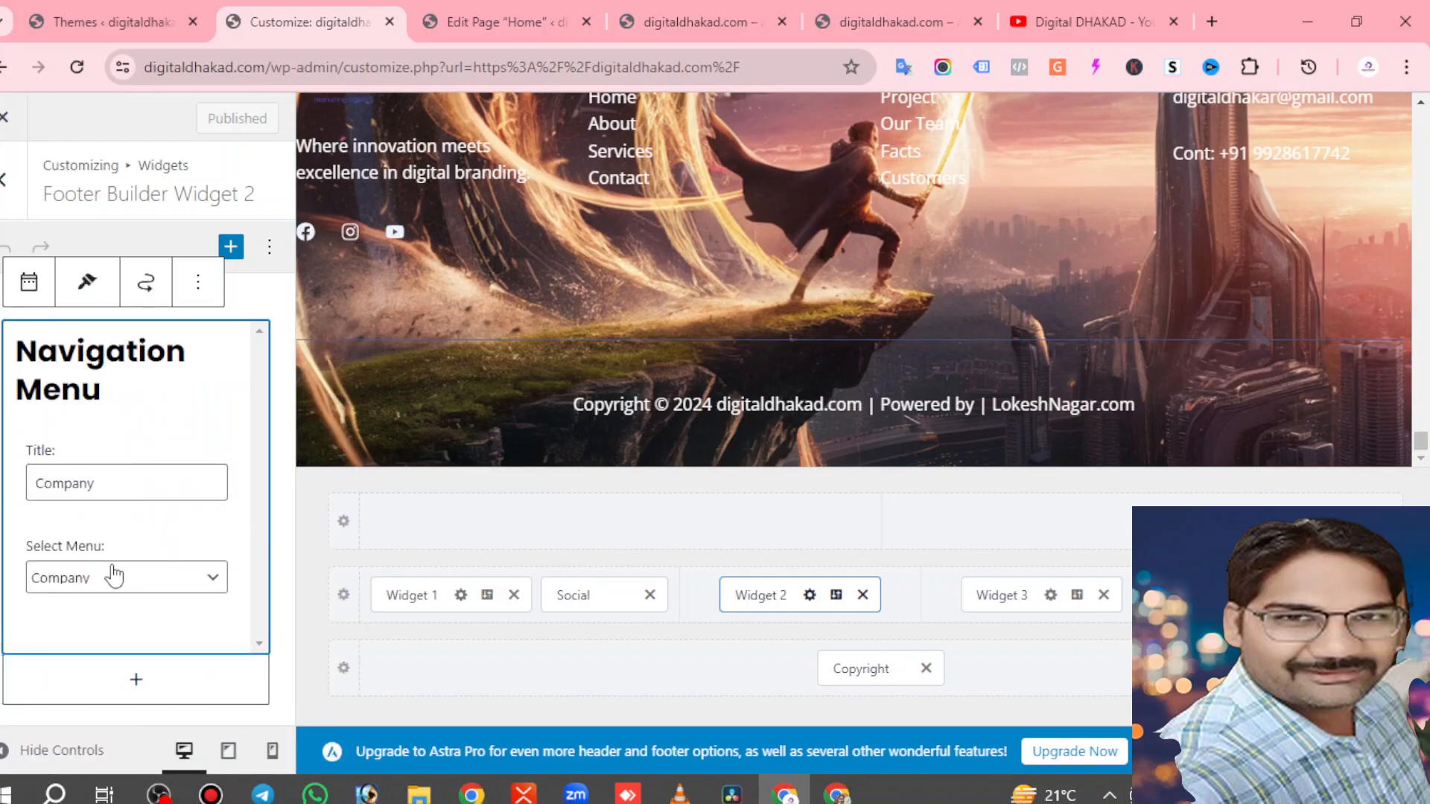
left_click(212, 582)
left_click(216, 583)
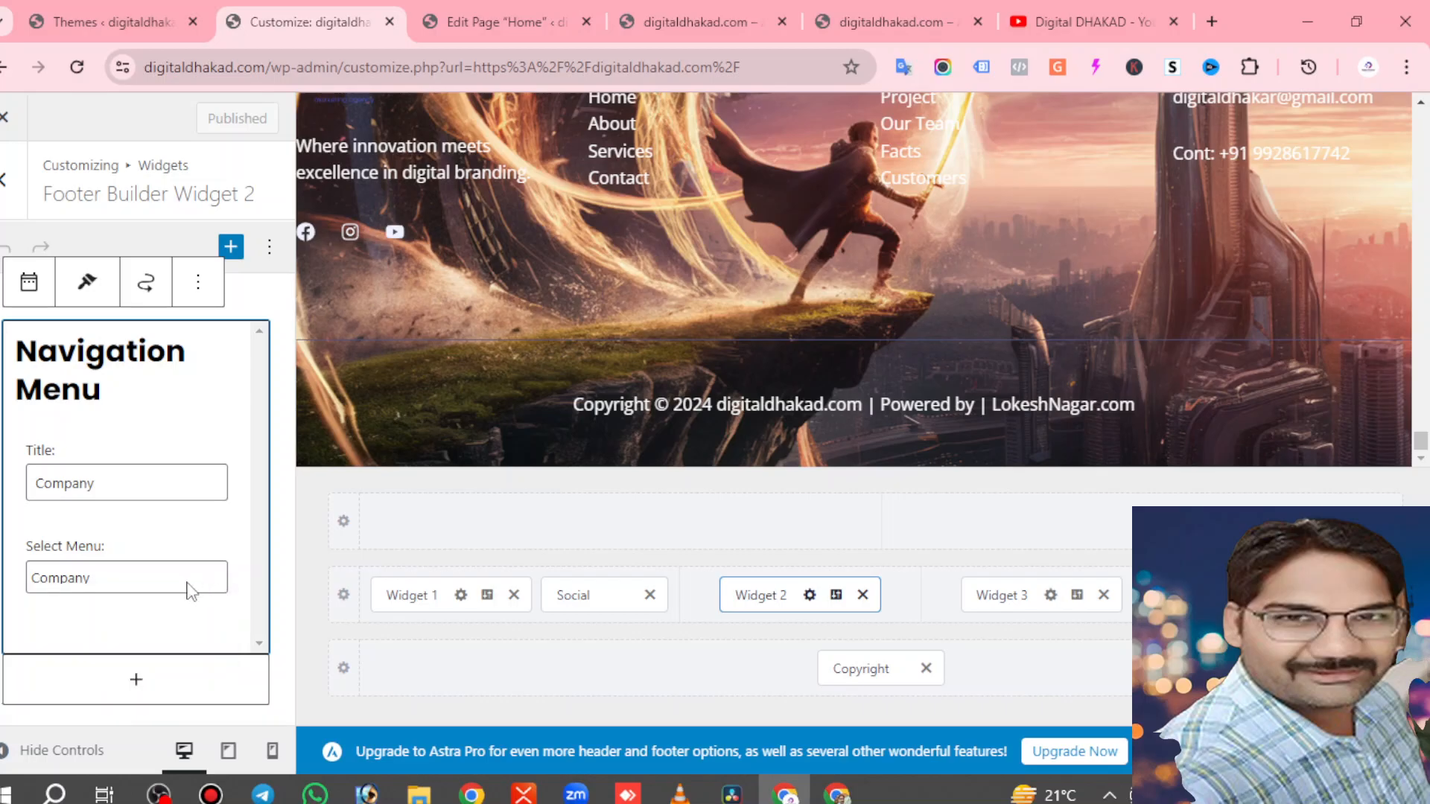
left_click(270, 246)
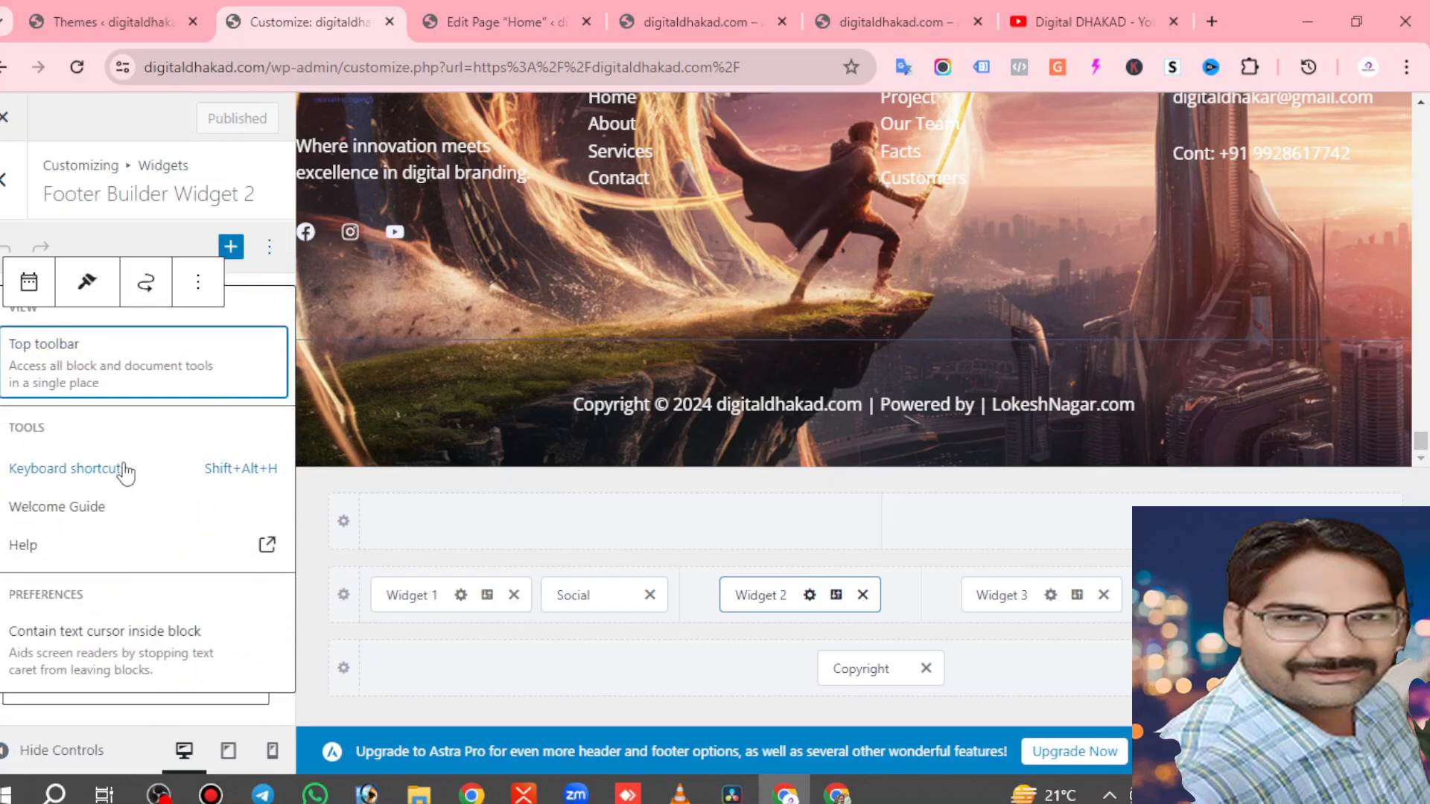
left_click(270, 246)
Open the Company menu for editing from the footer preview and expand its Home item.
scroll(478, 360, "up", 4)
scroll(478, 352, "up", 2)
scroll(653, 355, "down", 4)
left_click(602, 148)
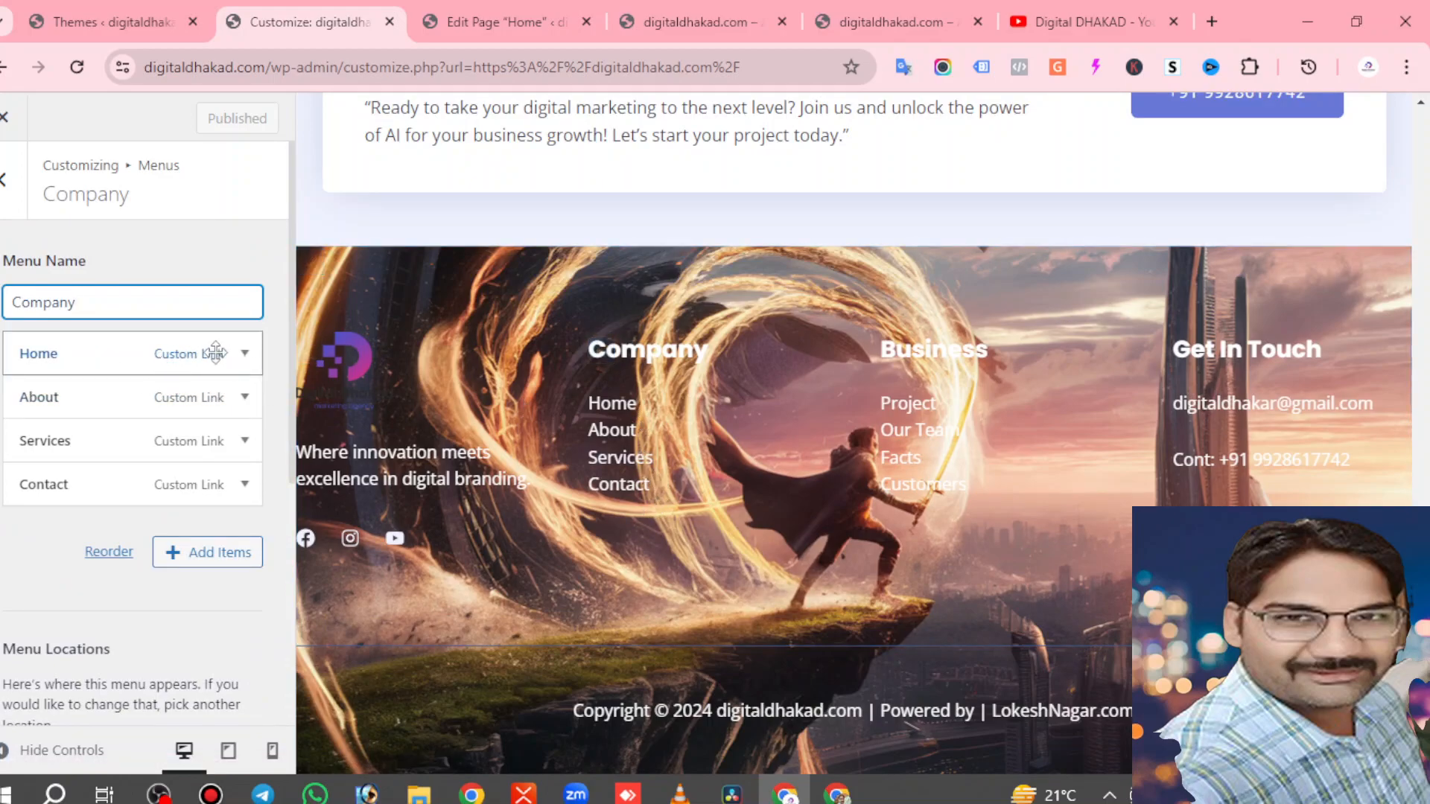
left_click(93, 358)
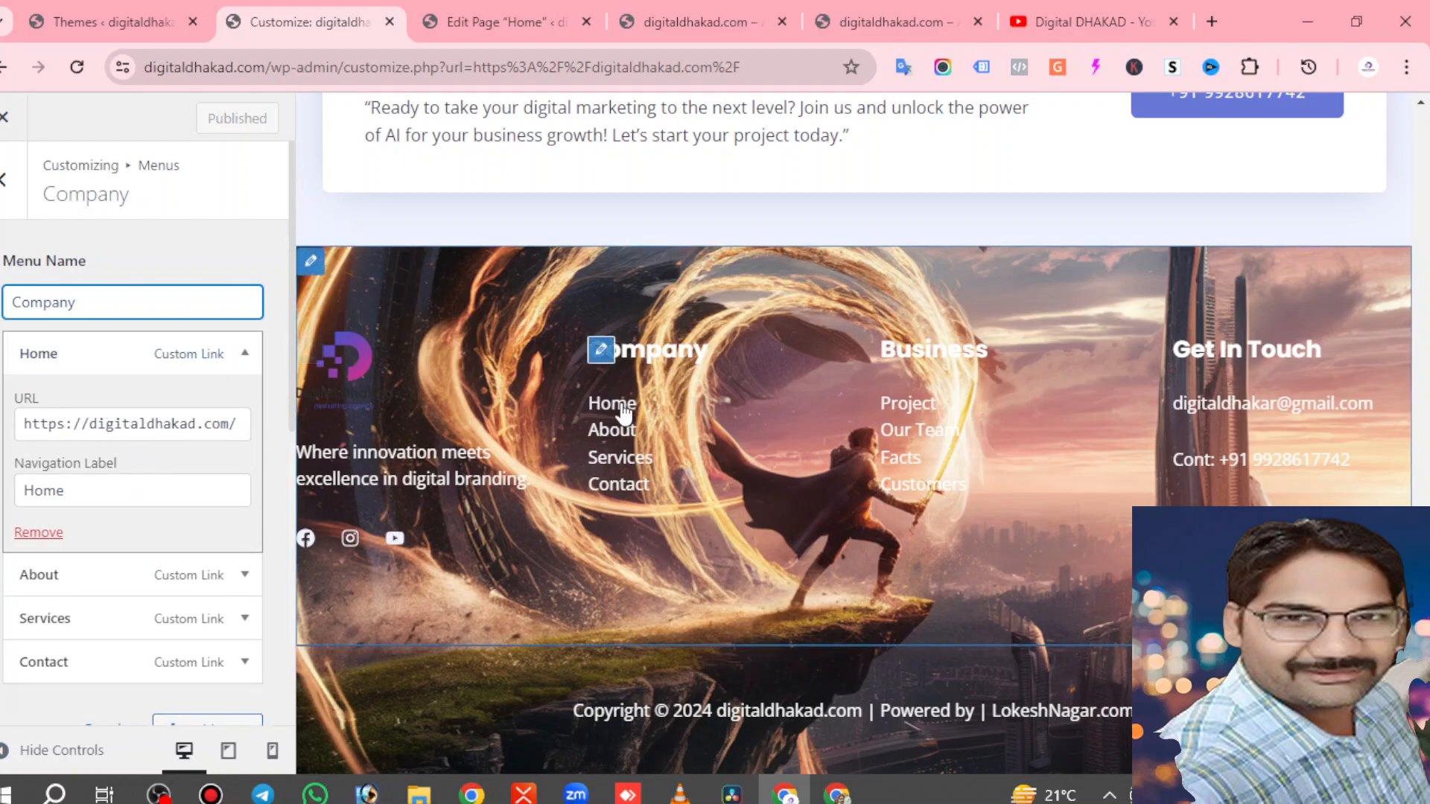
Check the live home page's address against the Home item's URL and return to the customizer.
left_click(692, 18)
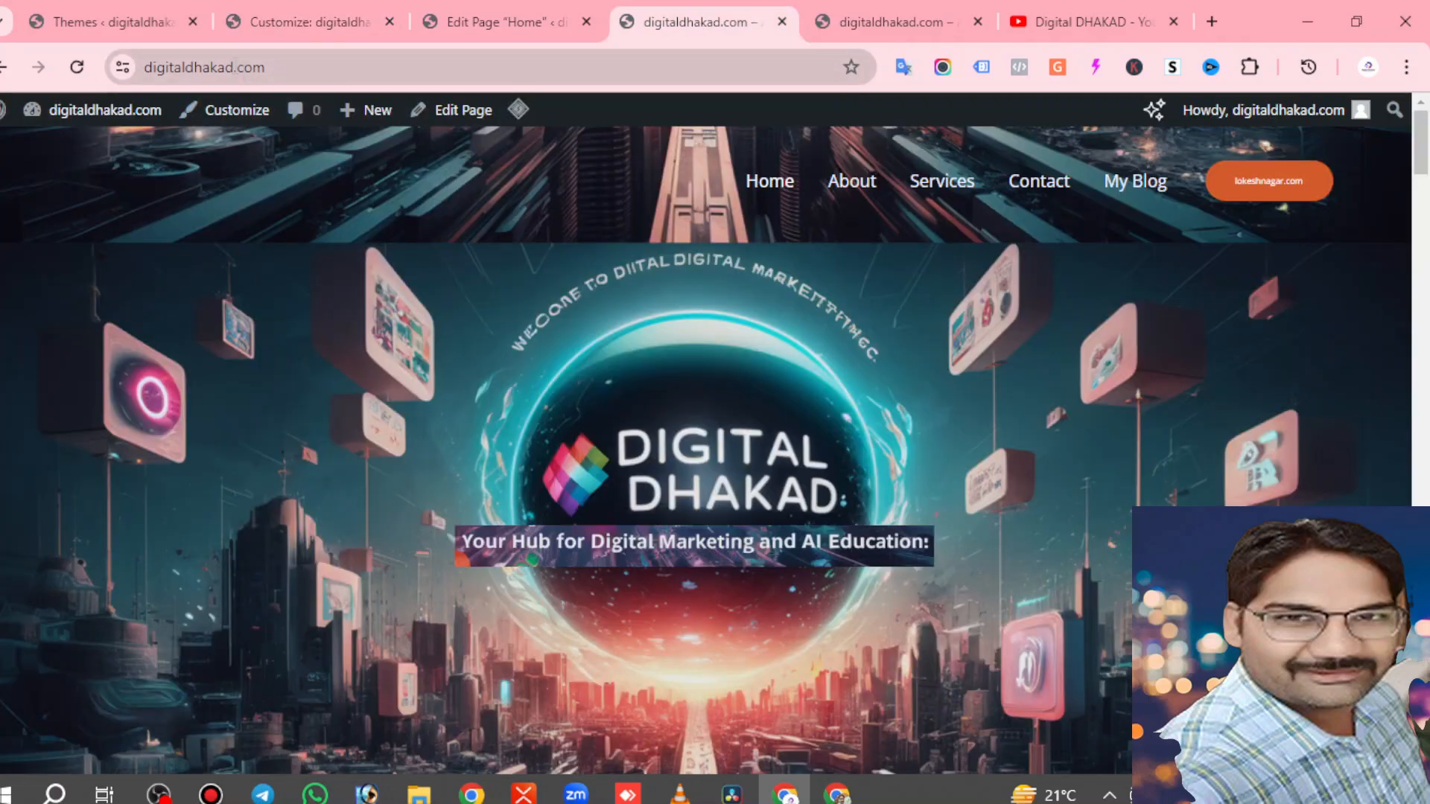
left_click(270, 68)
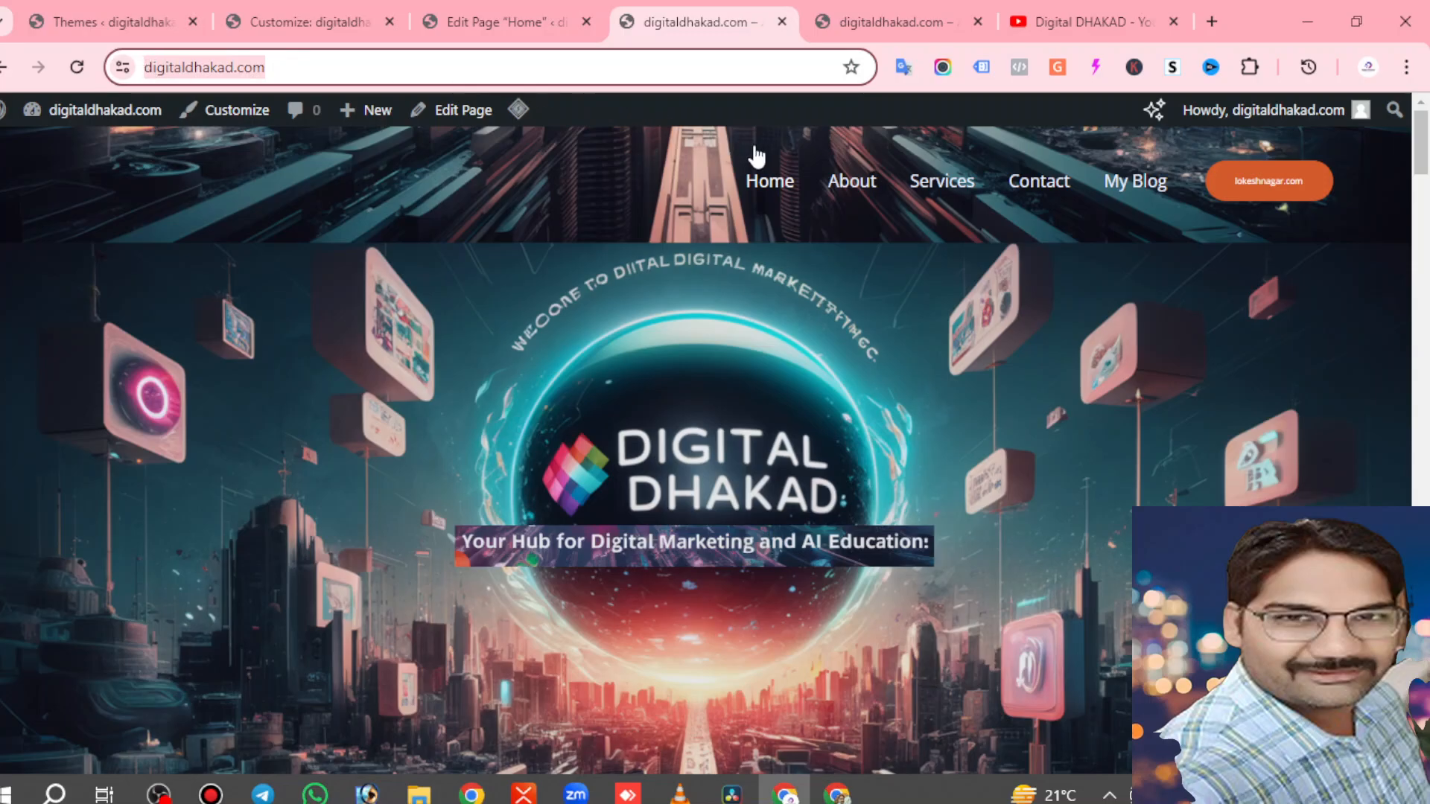
left_click(500, 17)
left_click(334, 30)
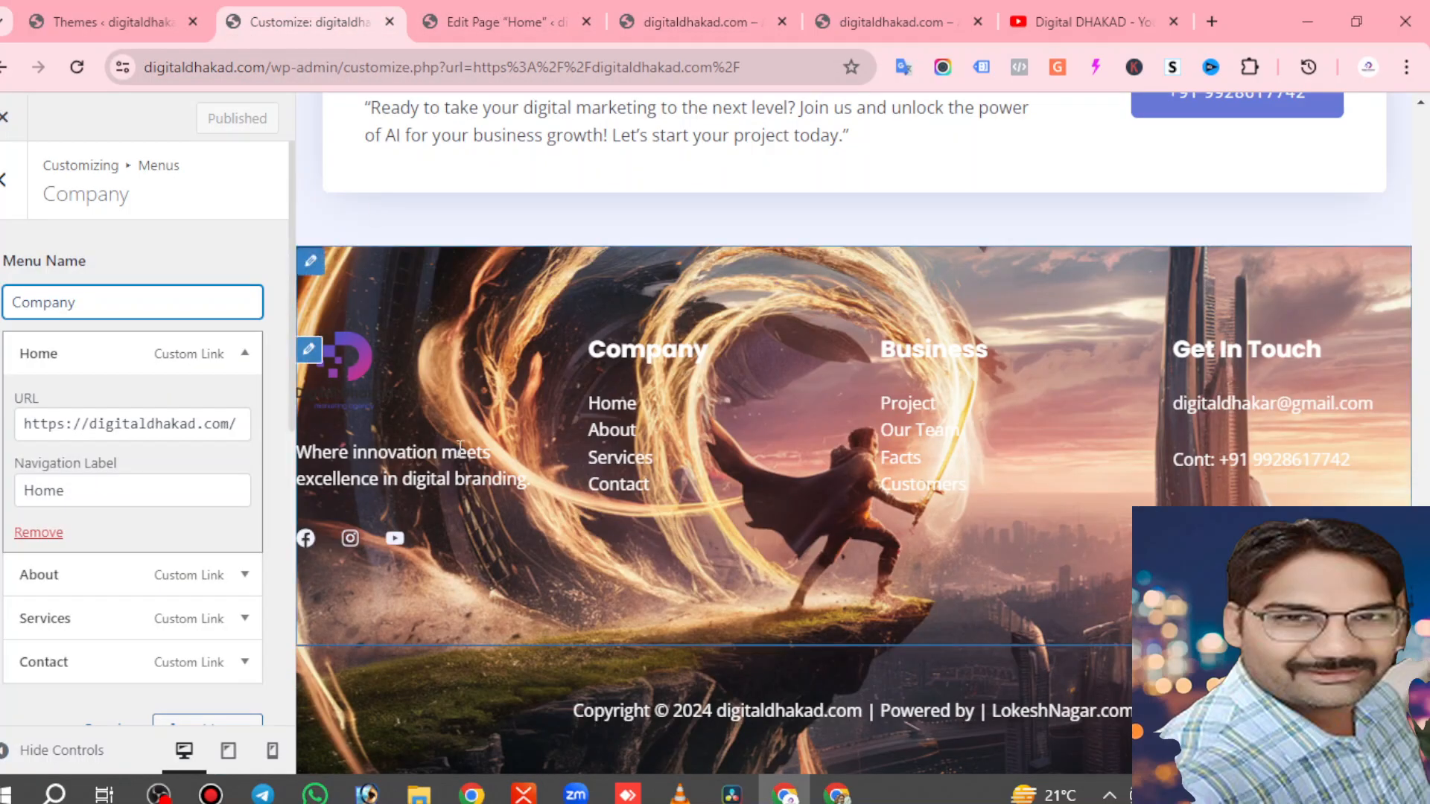
Expand the Company menu's About item and examine its URL through to the end.
scroll(223, 388, "down", 3)
left_click(245, 364)
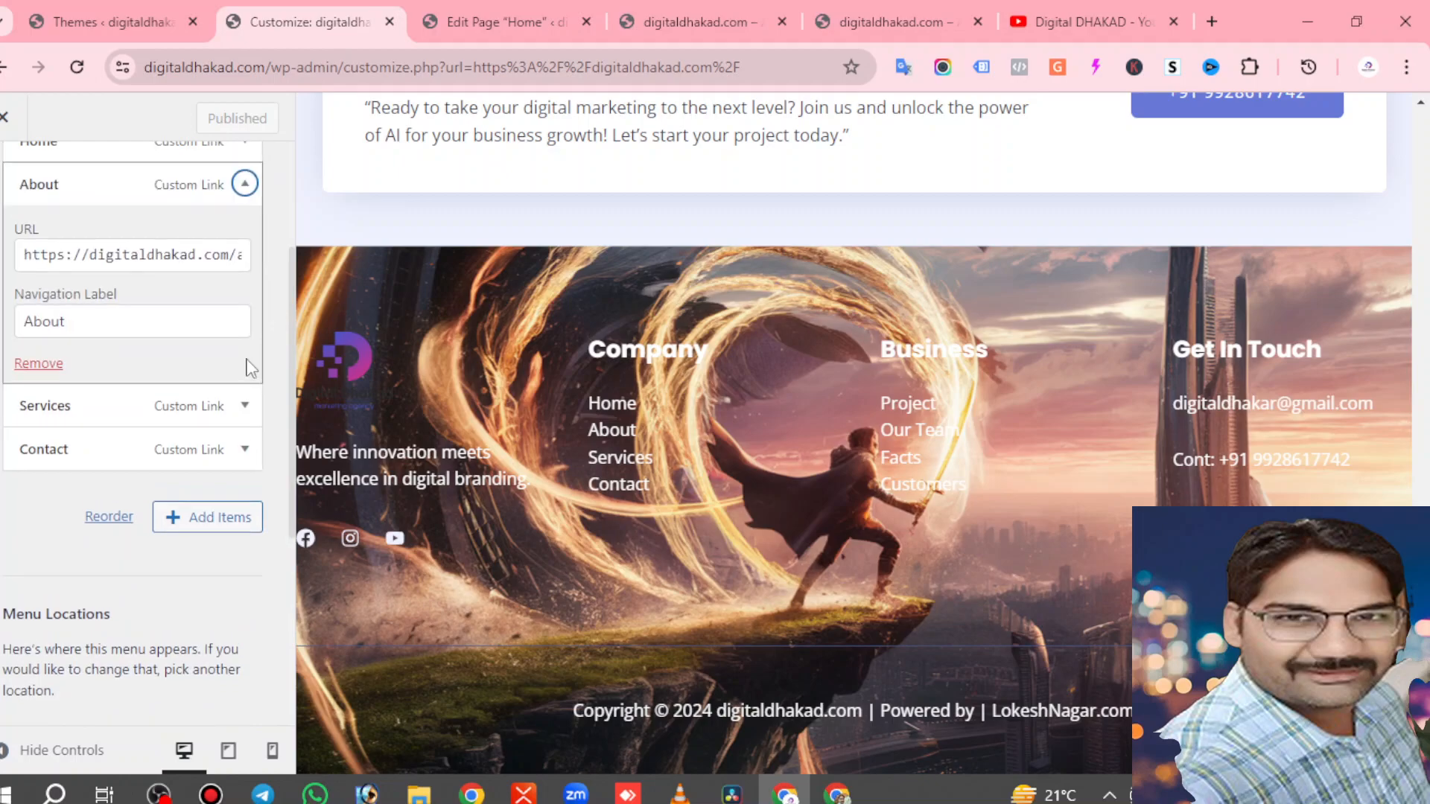
left_click(198, 255)
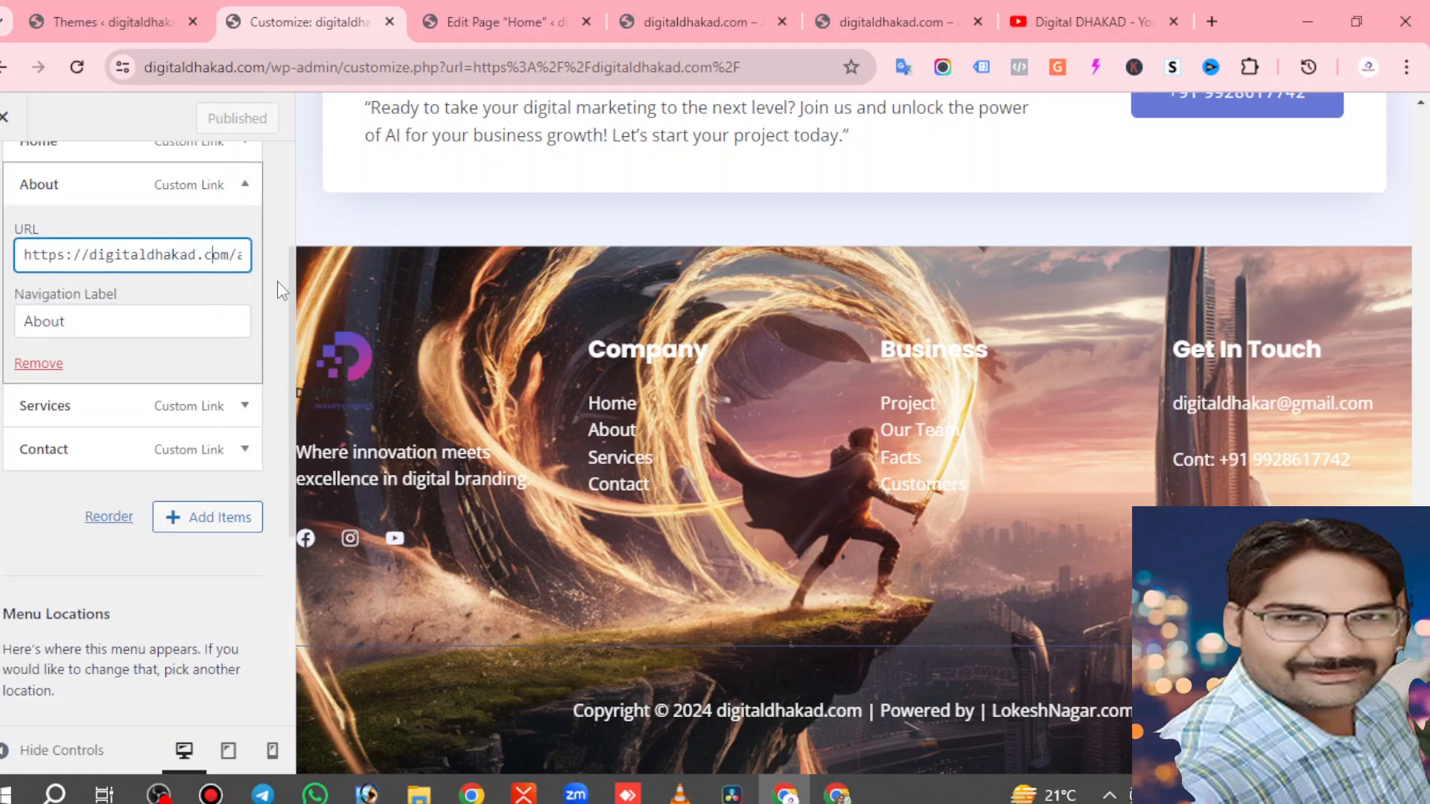
key("Right")
key("Right")
key("Right")
key("Right")
key("Right")
key("Right")
key("Right")
key("Right")
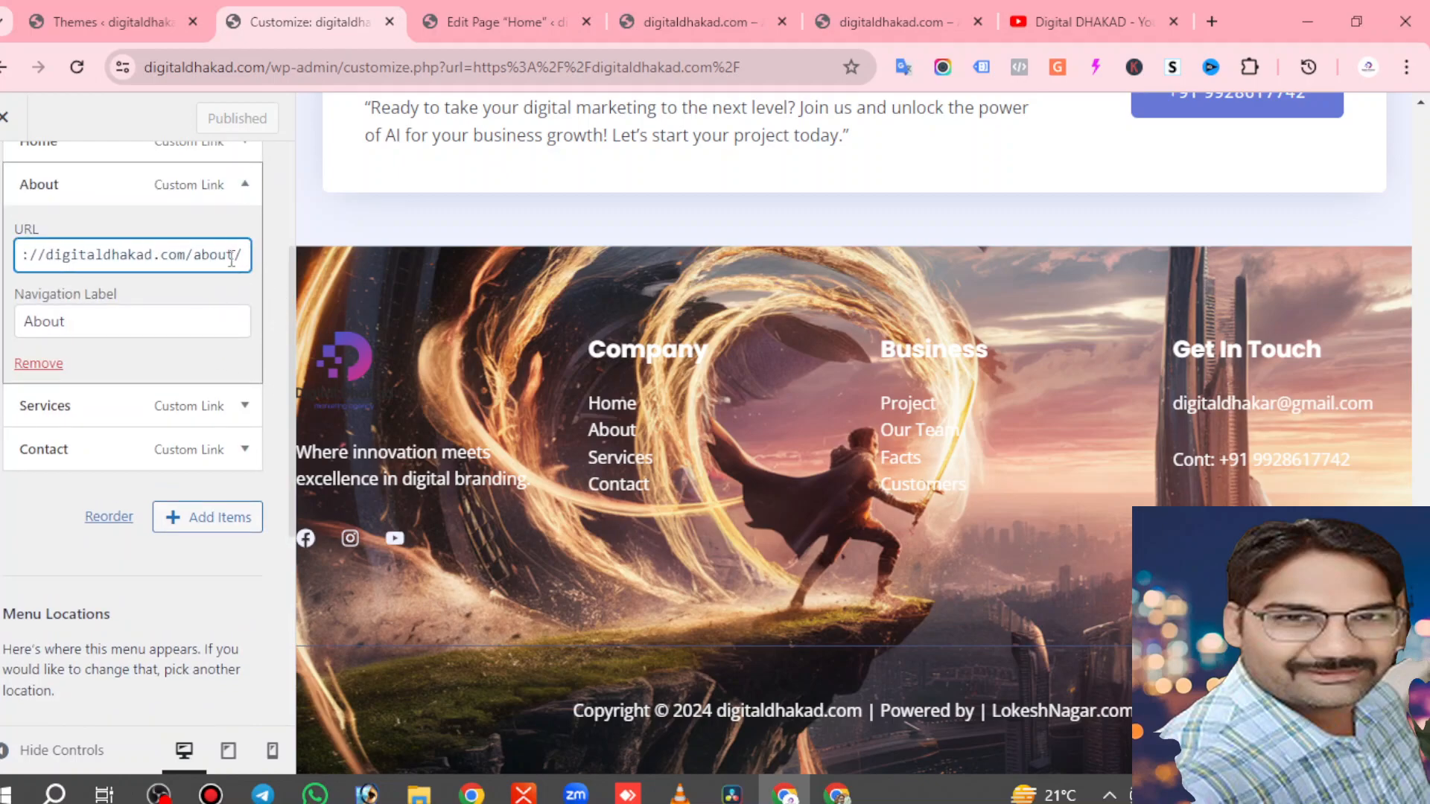
Open the live site's About page to compare its address, return to the customizer and collapse the About item.
left_click(791, 32)
left_click(854, 185)
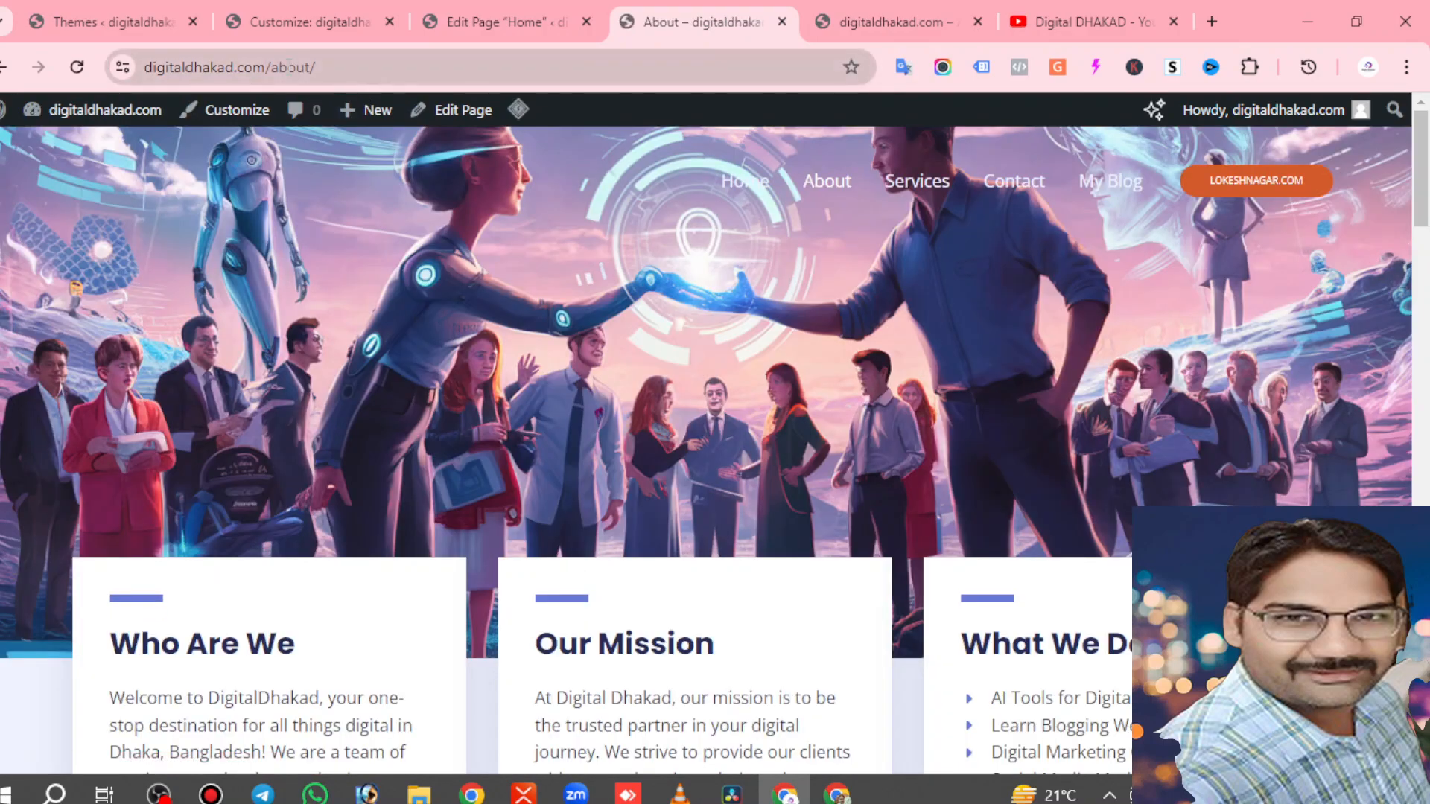
left_click(330, 65)
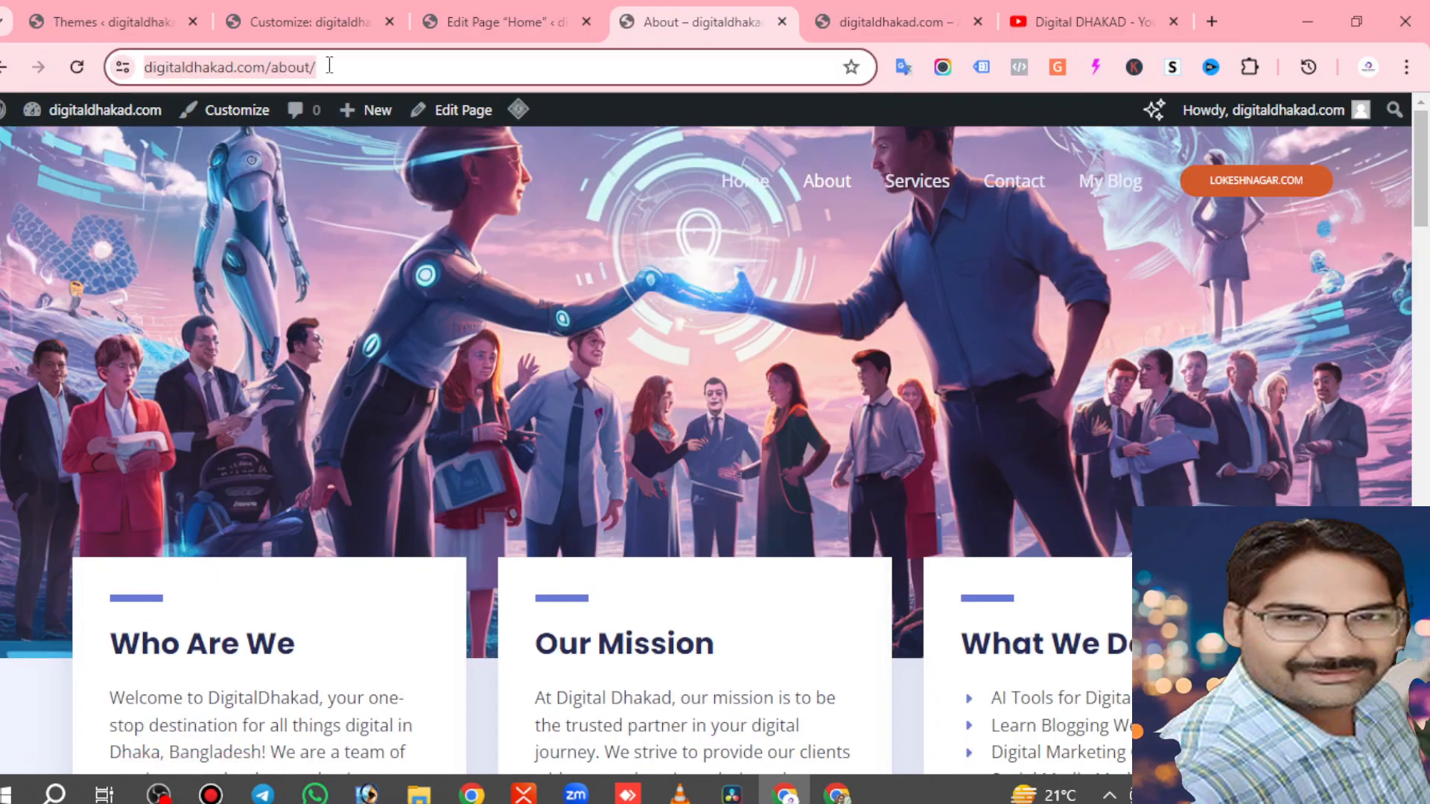
left_click(320, 20)
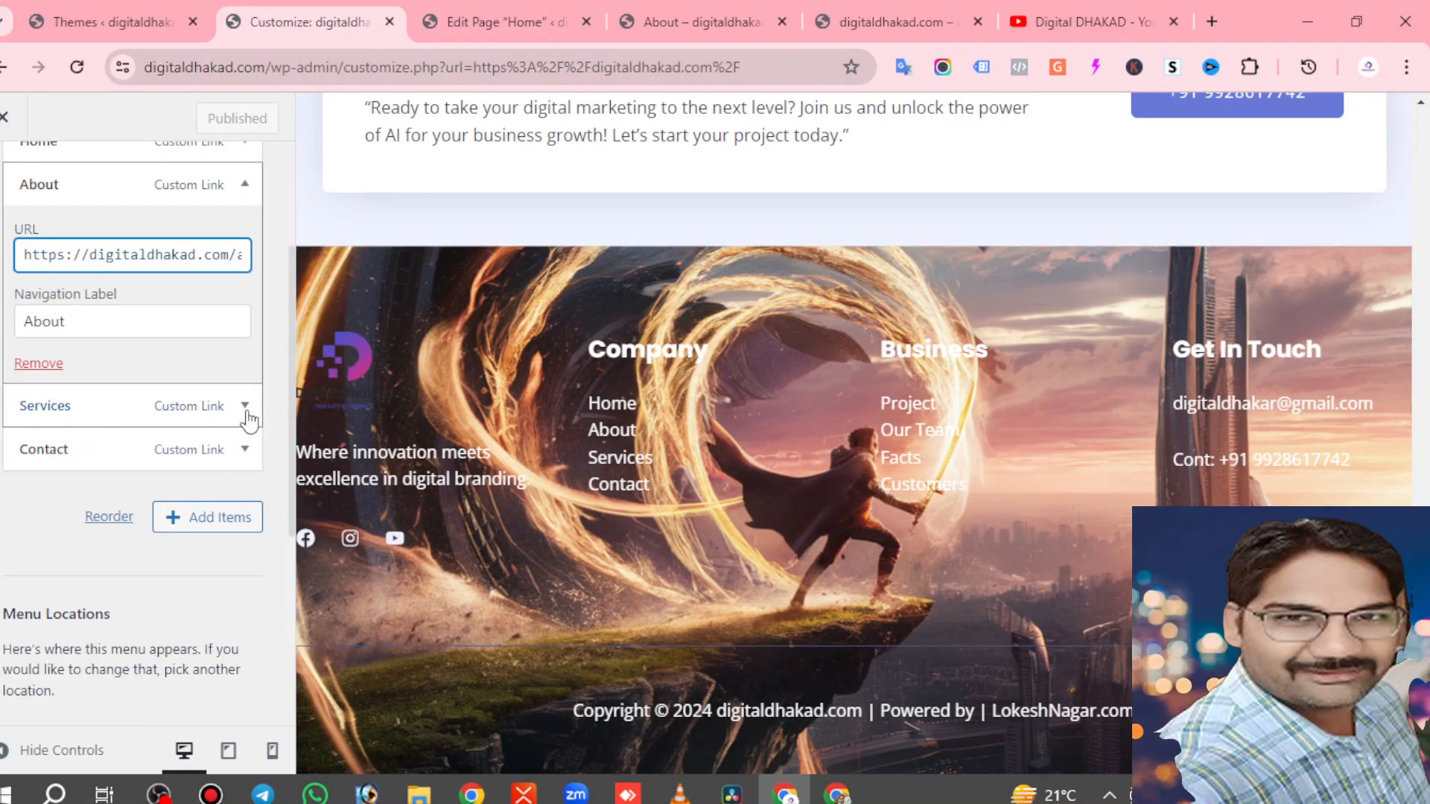
left_click(246, 184)
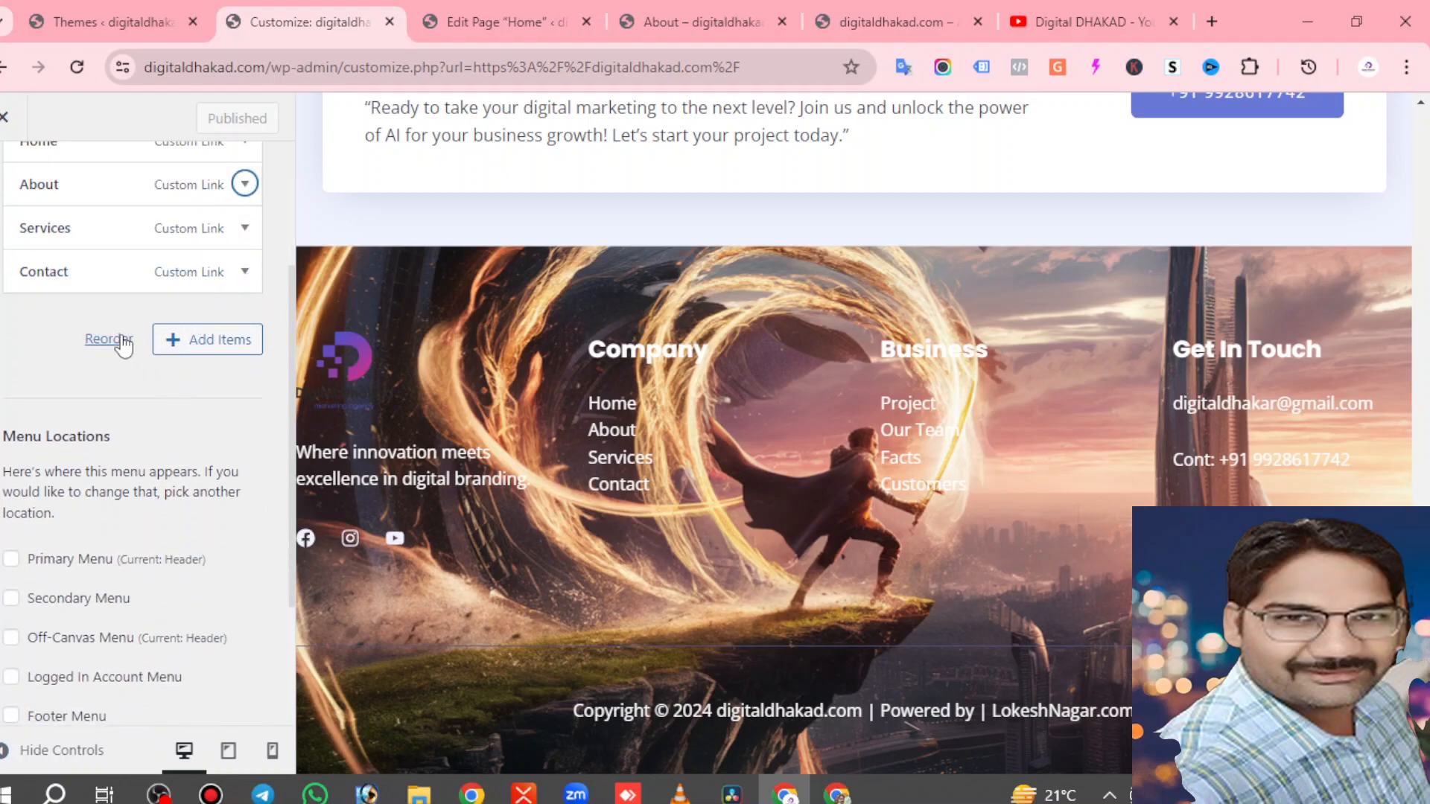
Review the Company menu's location choices and menu options.
scroll(143, 364, "down", 1)
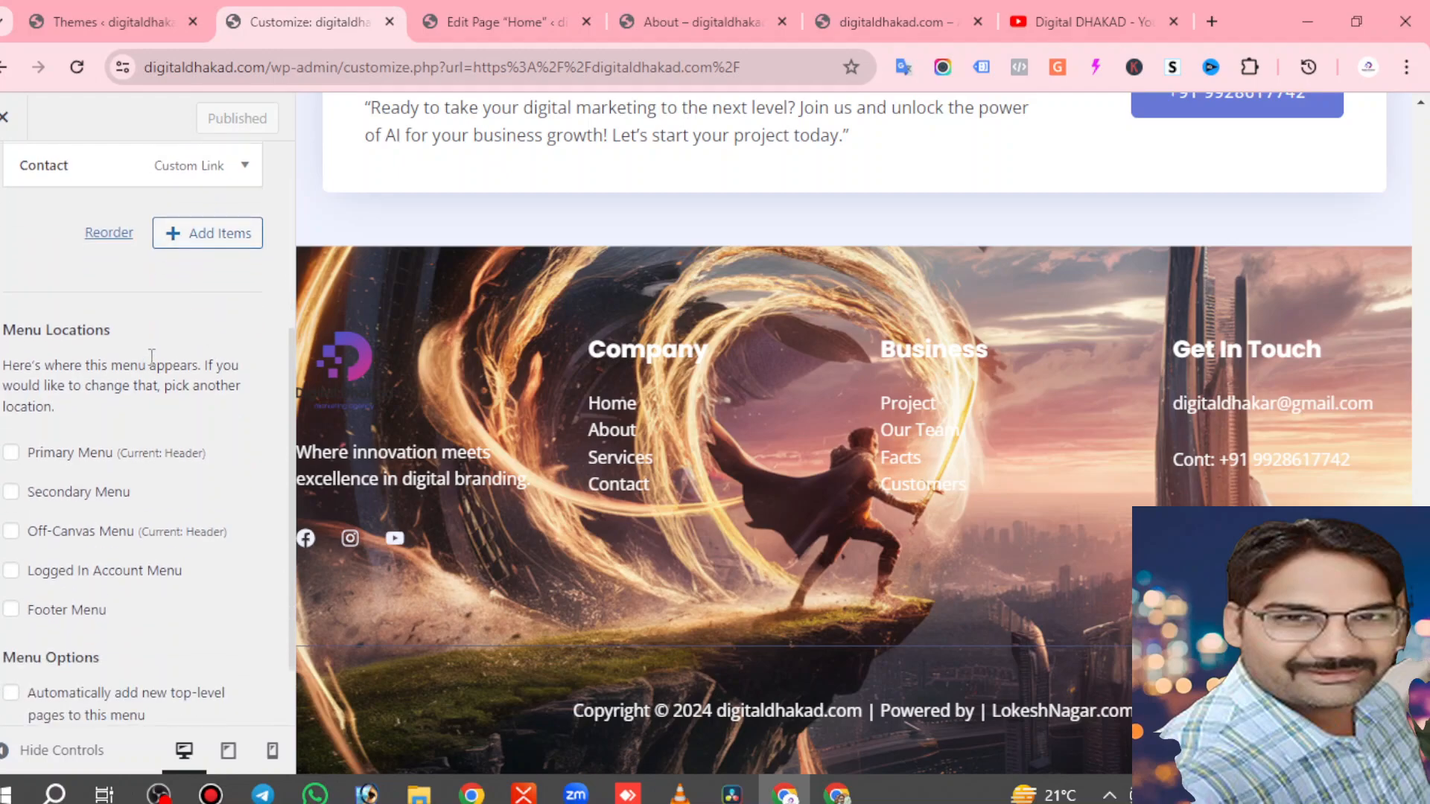
scroll(213, 447, "down", 1)
scroll(213, 447, "up", 4)
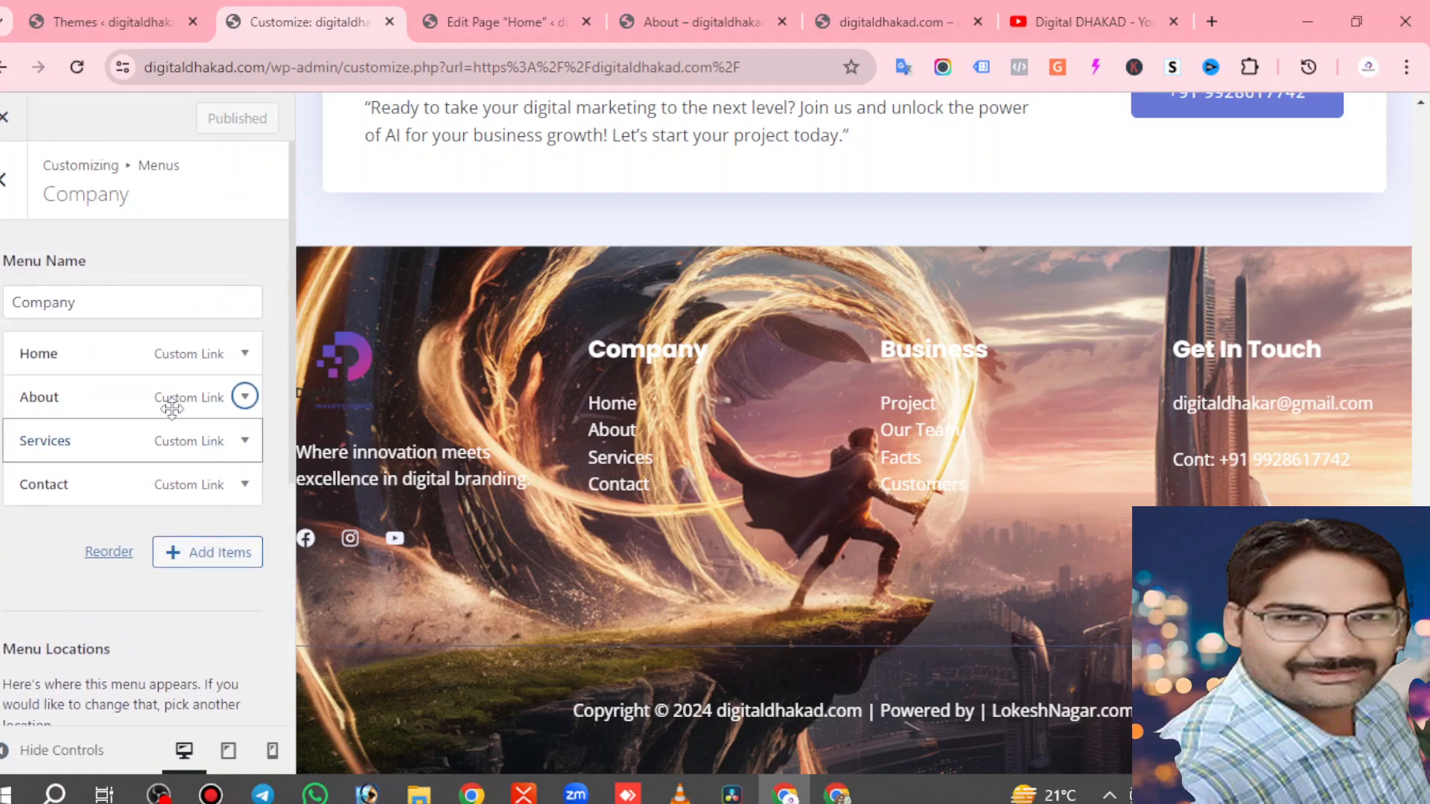
Return to the list of menus and highlight the e-mail address under Get In Touch in the footer preview.
left_click(6, 195)
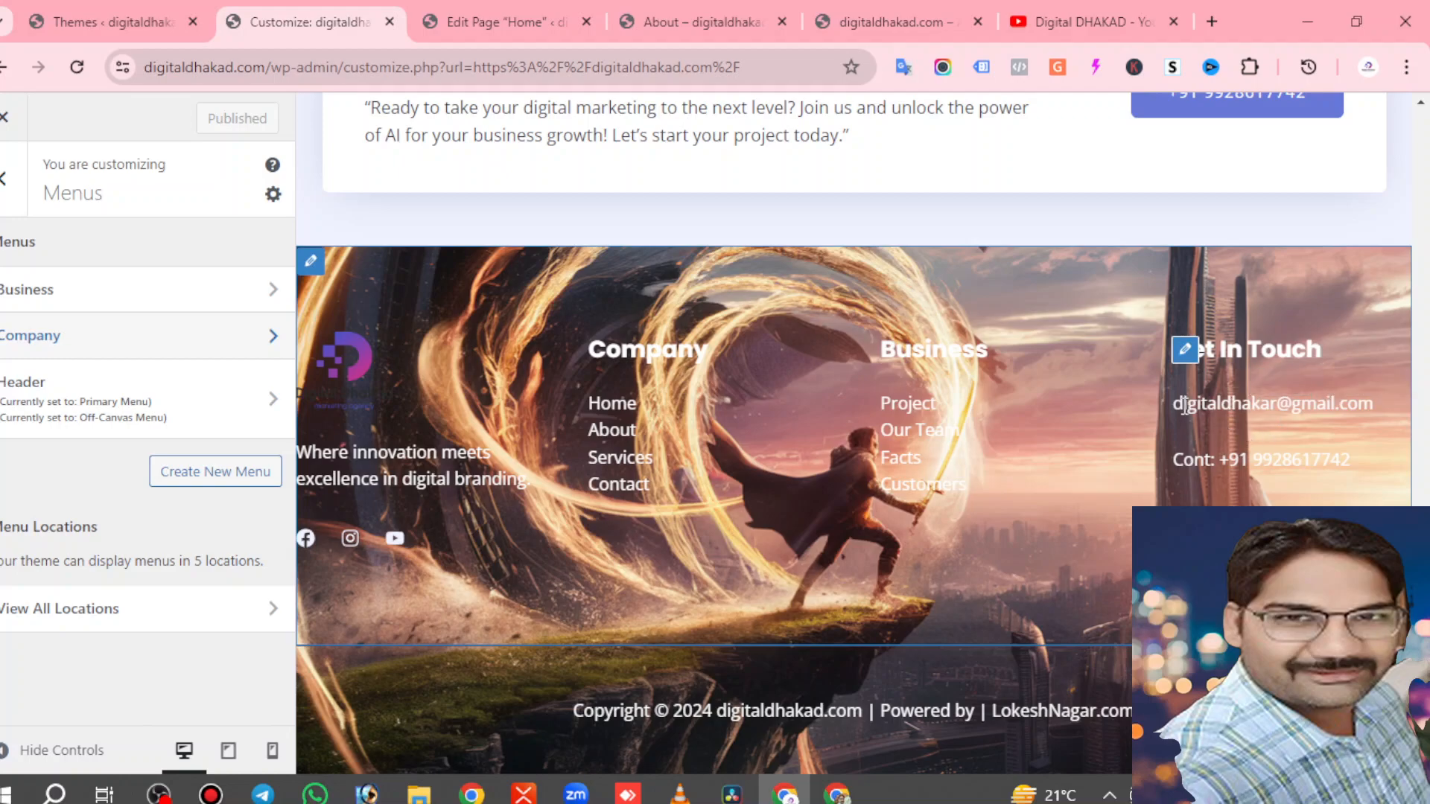
left_click_drag(1179, 406, 1350, 405)
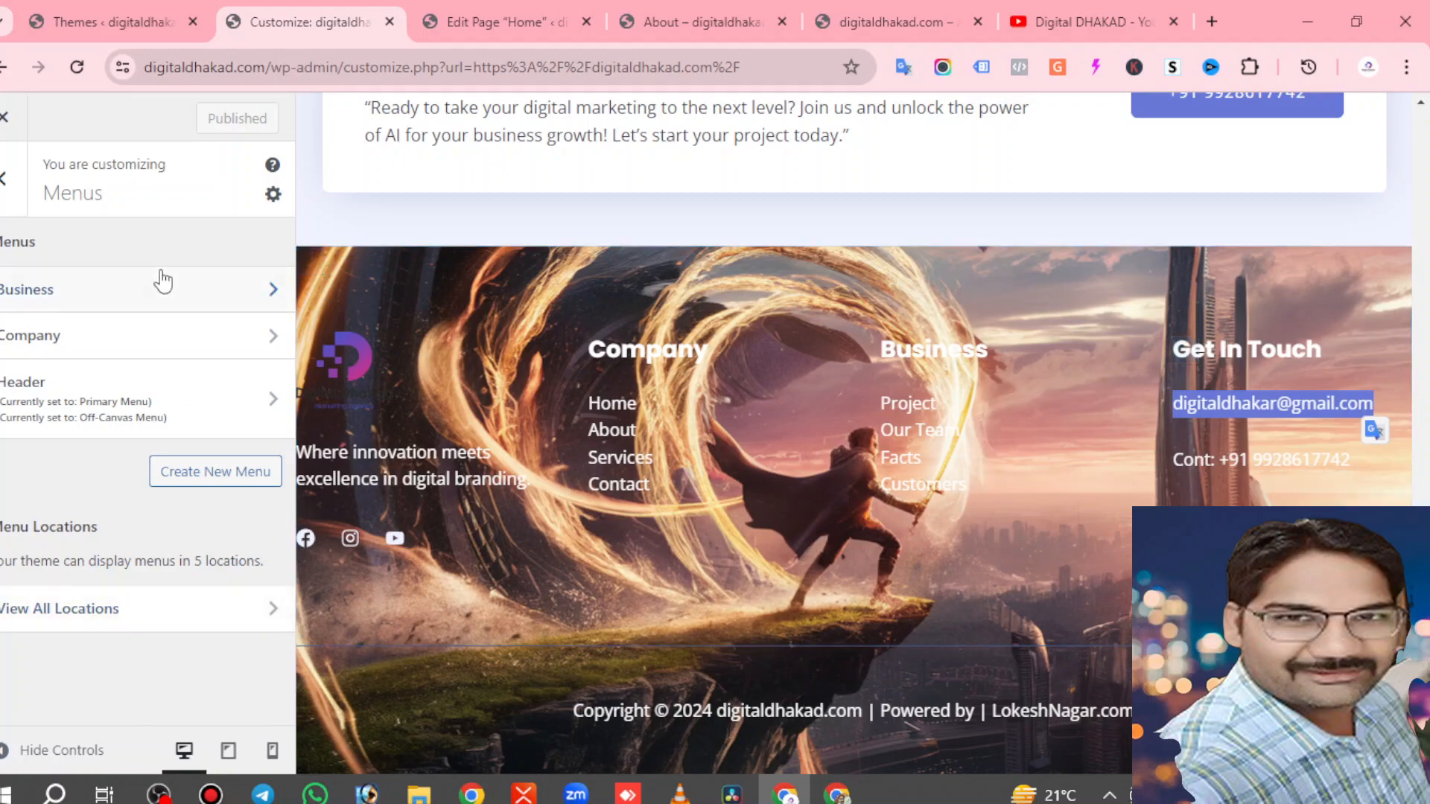
Return to the customizer's main list of sections and highlight the copyright line in the footer preview.
left_click(3, 179)
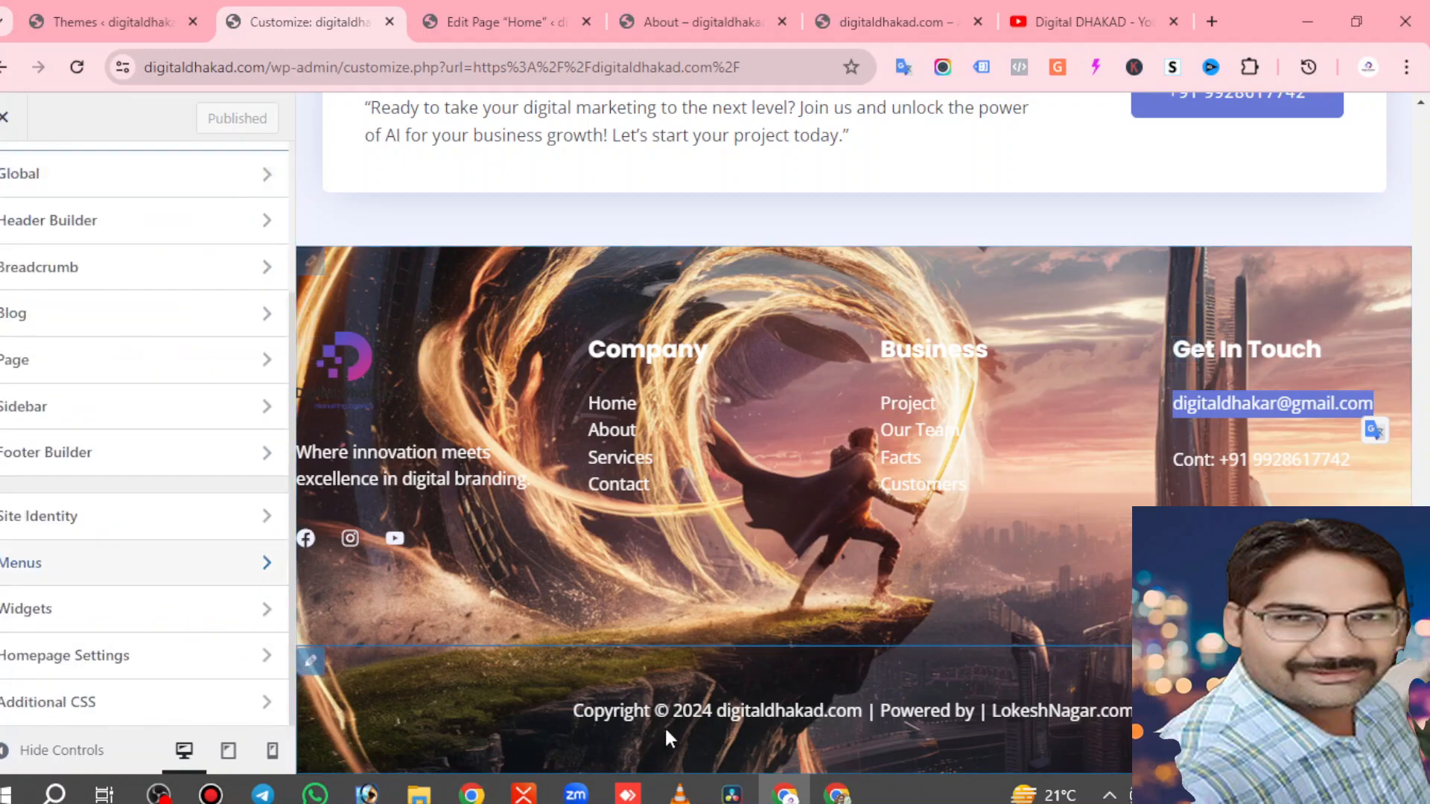
left_click(675, 710)
left_click_drag(572, 711, 1129, 715)
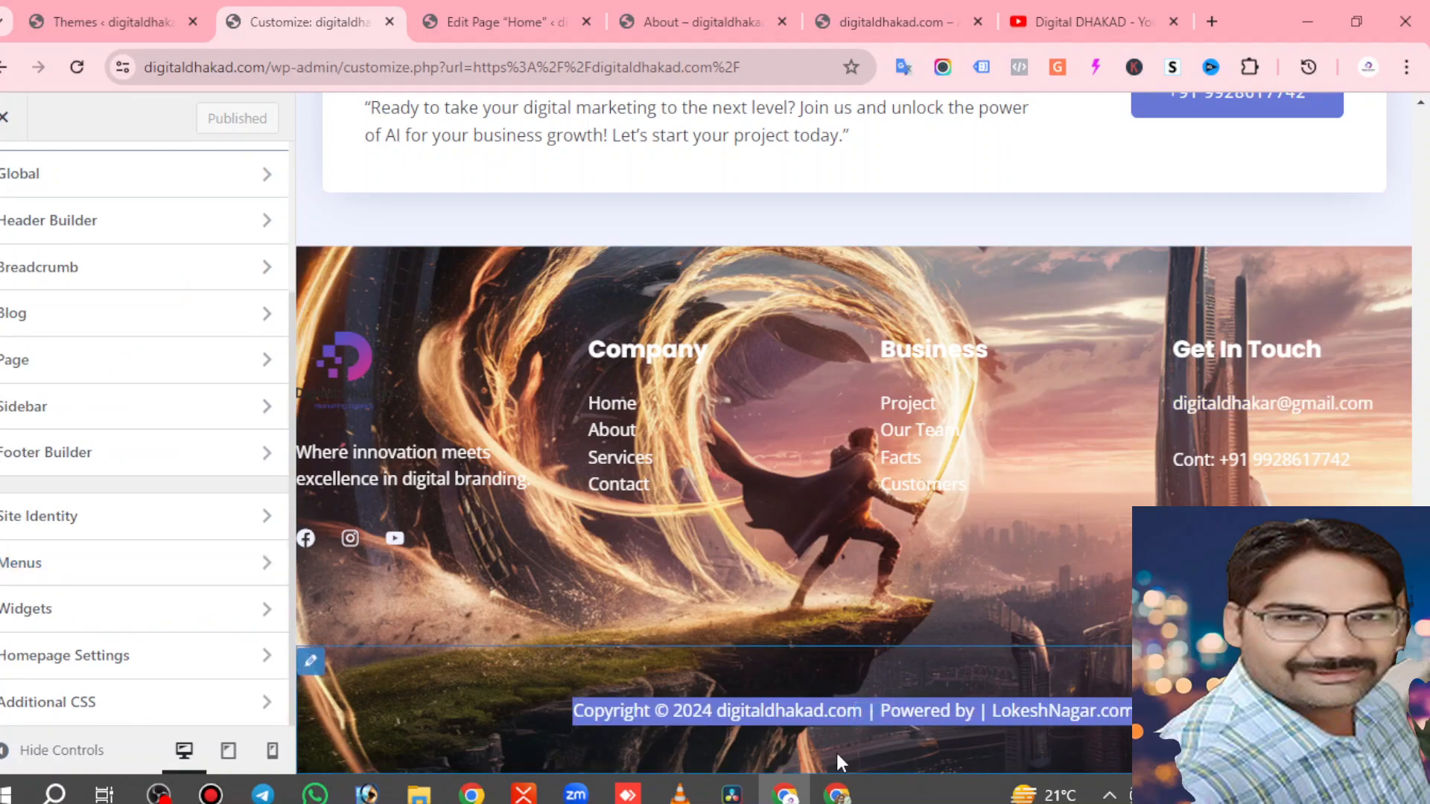
left_click(959, 713)
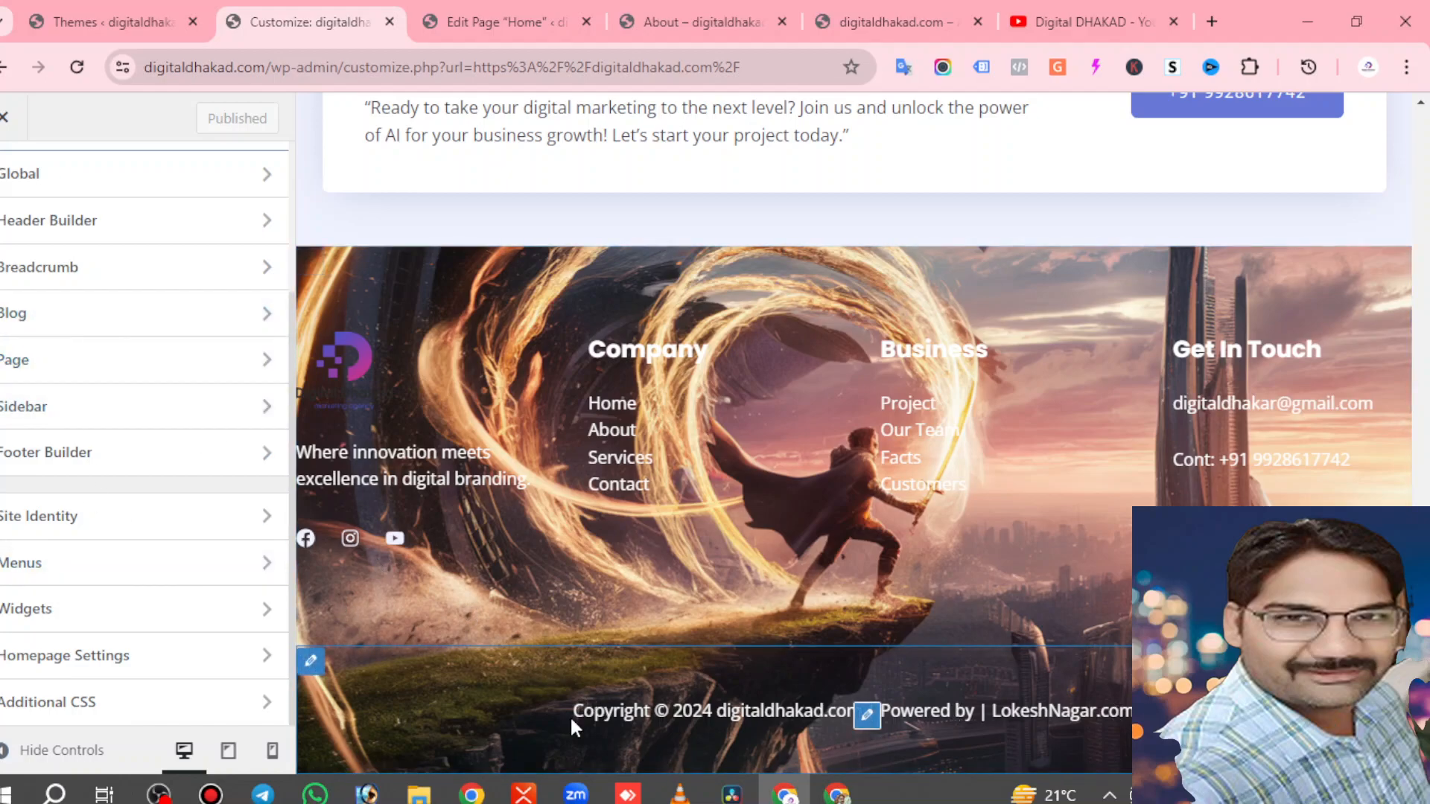
left_click_drag(572, 713, 1131, 713)
scroll(15, 229, "up", 1)
scroll(15, 229, "up", 2)
scroll(432, 386, "up", 1)
scroll(432, 382, "down", 1)
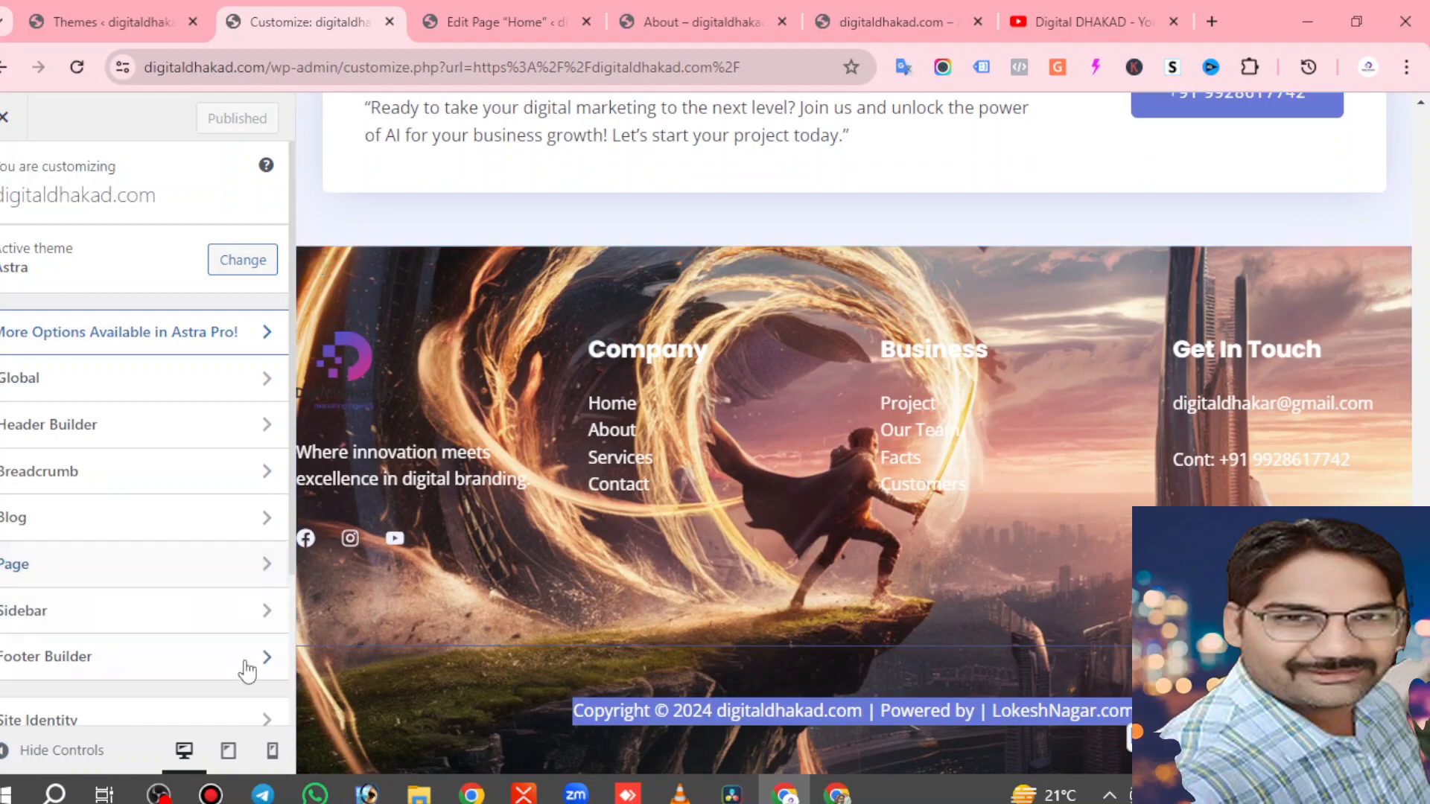
Close the customizer and look over the live home page from the hero banner to the sections below.
left_click(4, 120)
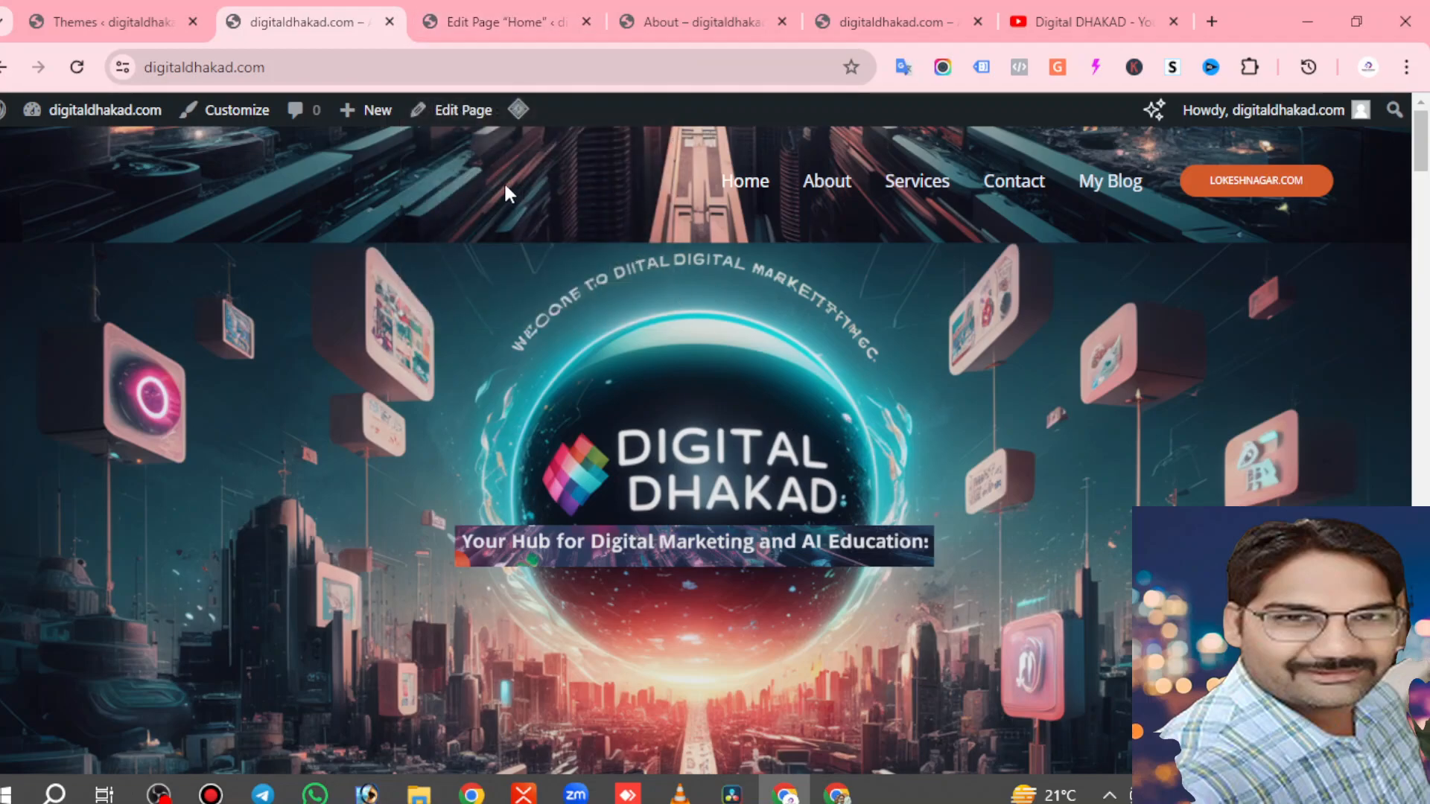
scroll(820, 477, "down", 3)
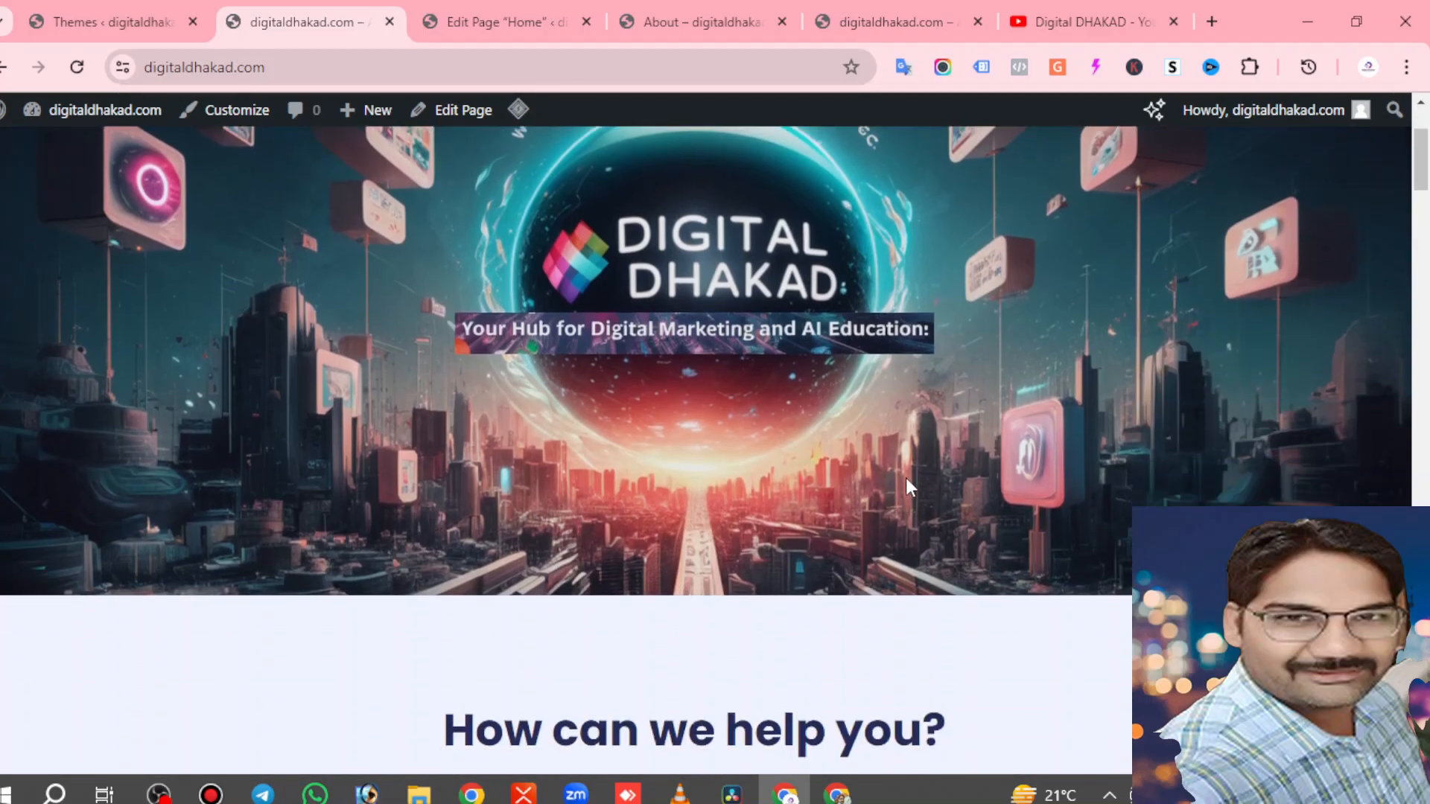
scroll(905, 477, "down", 7)
scroll(855, 463, "up", 10)
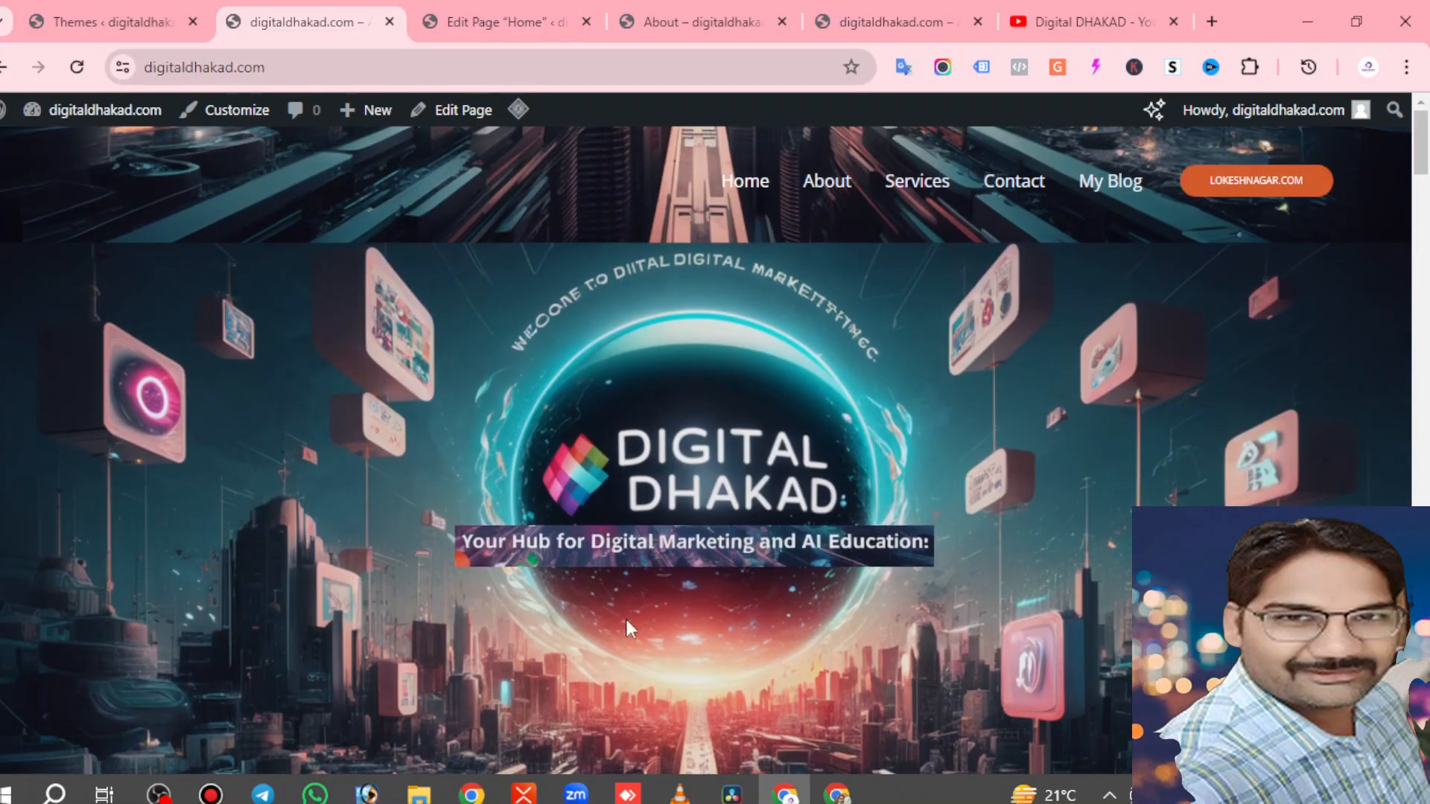
scroll(1420, 171, "down", 4)
scroll(1423, 149, "up", 4)
mouse_move(1422, 143)
left_mouse_down()
mouse_move(1428, 196)
mouse_move(1424, 147)
left_mouse_up()
left_click(754, 184)
Open the Home page in the block editor and bring the hero section's placeholder texts into view.
left_click(447, 111)
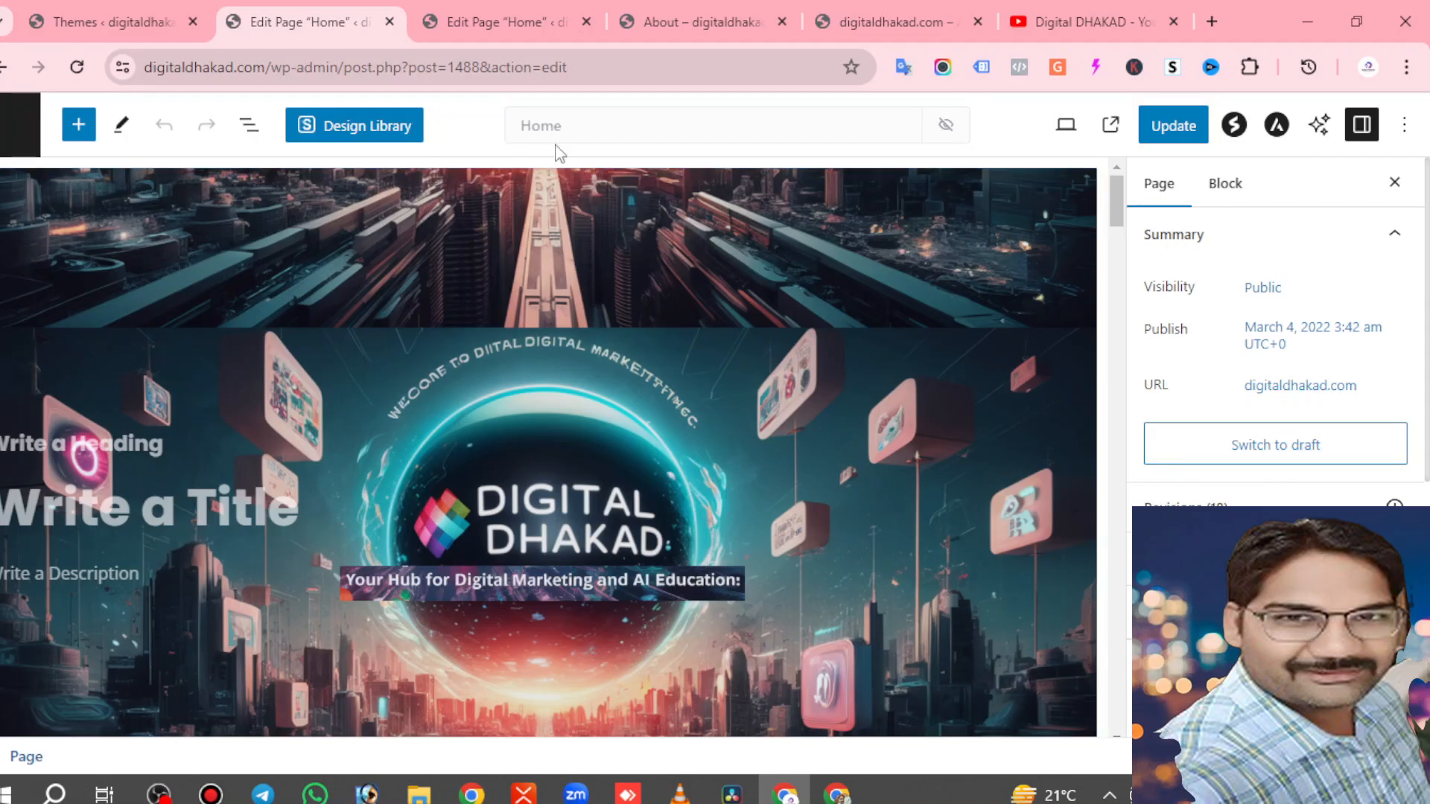
mouse_move(1115, 190)
left_mouse_down()
mouse_move(1164, 477)
mouse_move(1163, 729)
mouse_move(1115, 406)
mouse_move(1105, 196)
left_mouse_up()
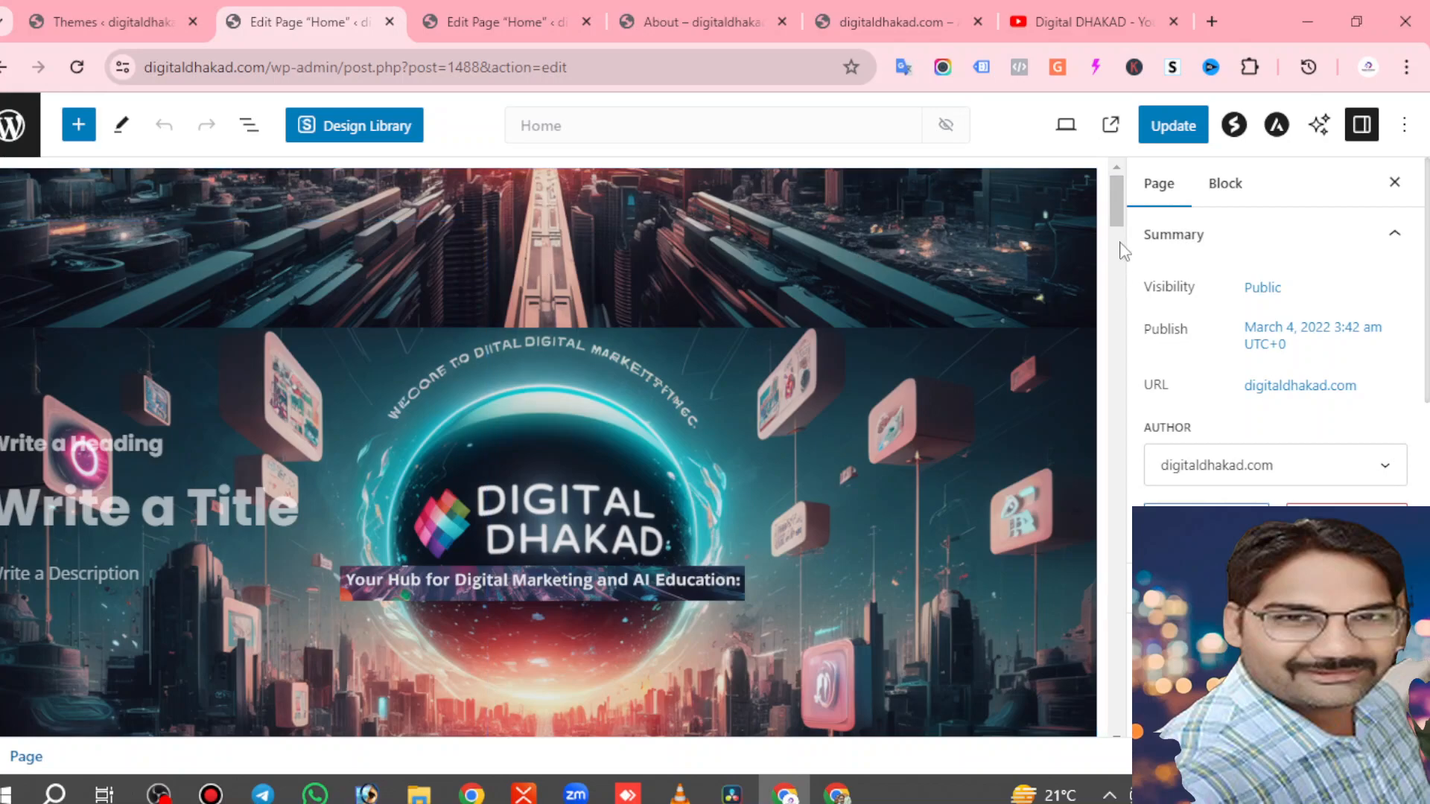
scroll(1118, 245, "down", 2)
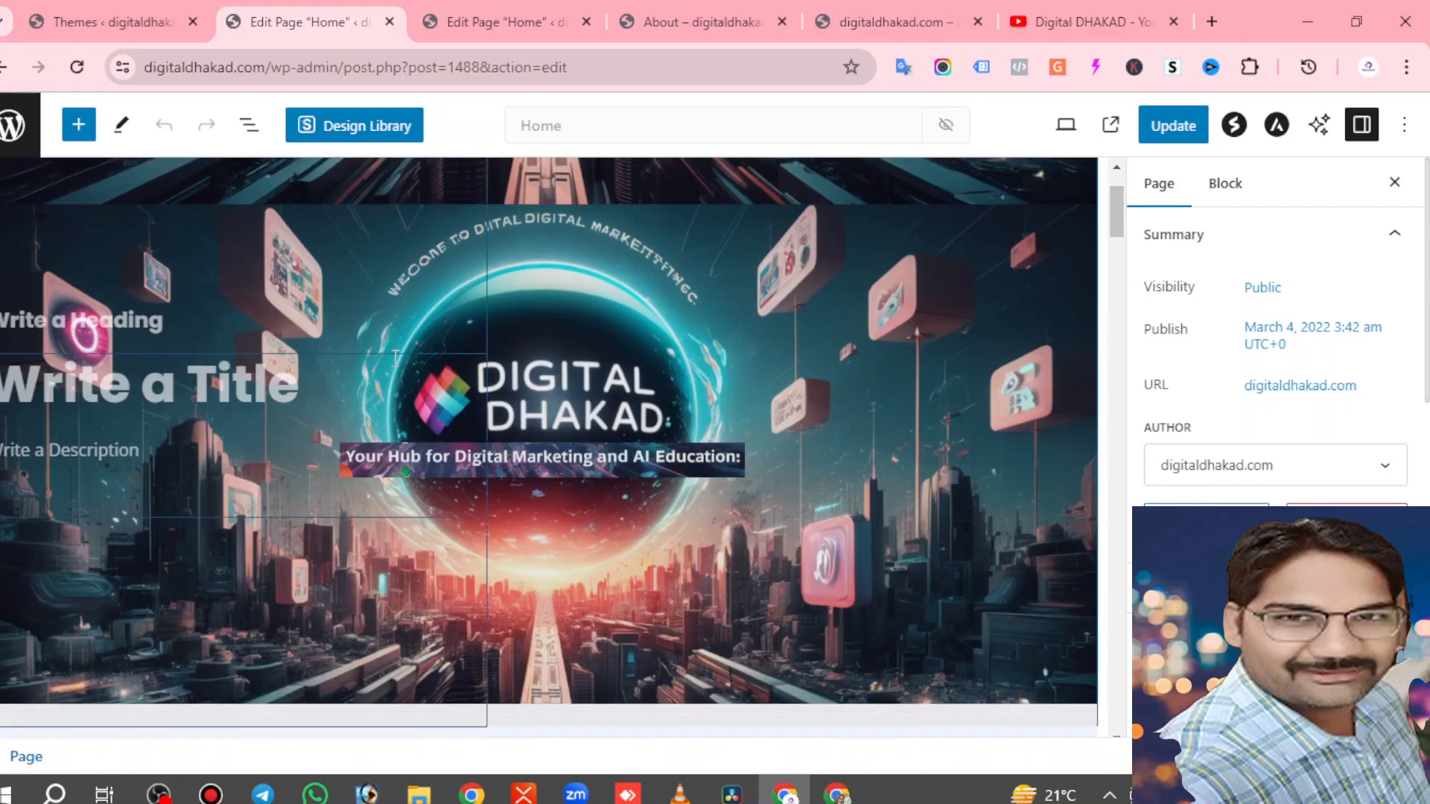
Select the hero's Heading and Info Box blocks in turn and review the block actions available for the Info Box.
left_click(119, 321)
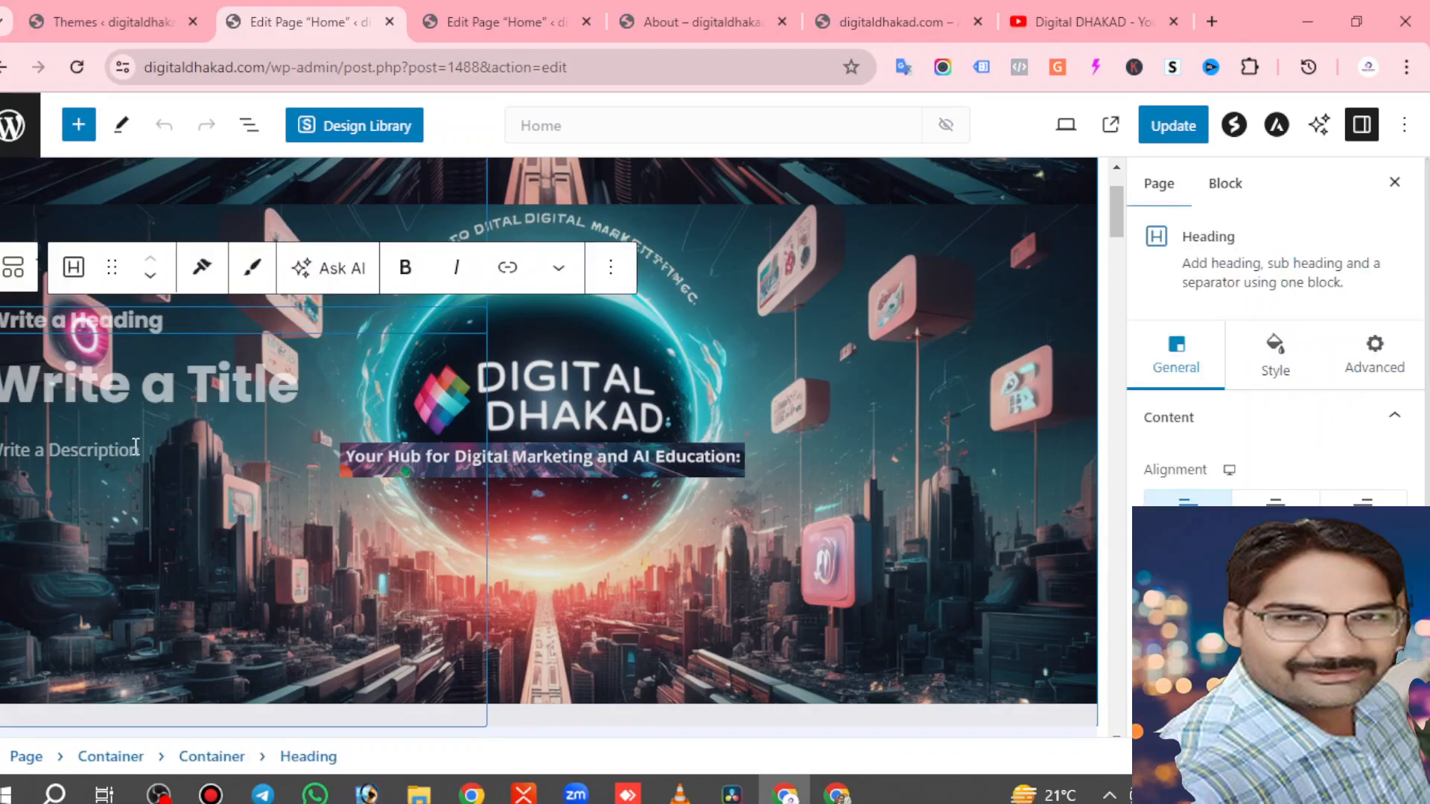
left_click(136, 448)
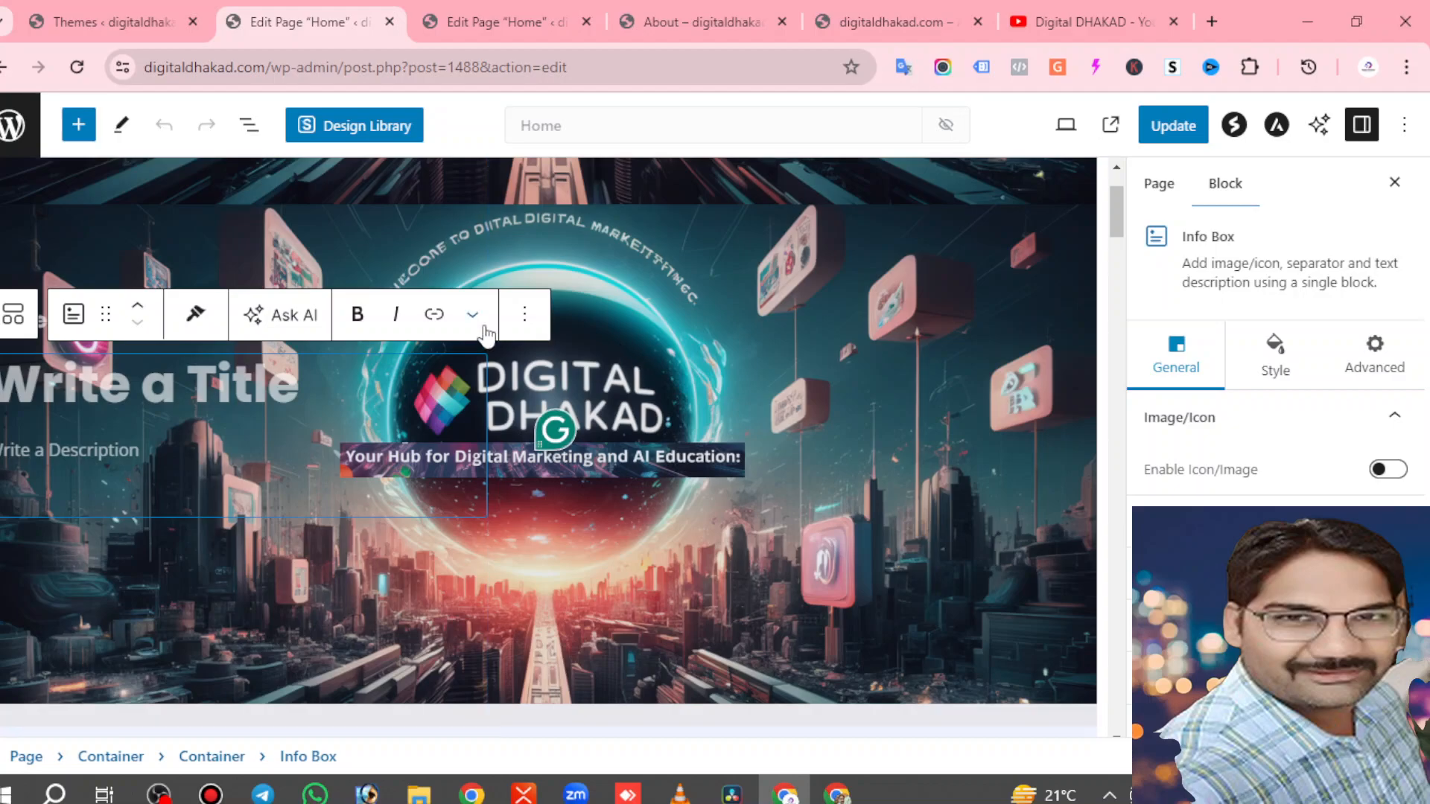
left_click(526, 315)
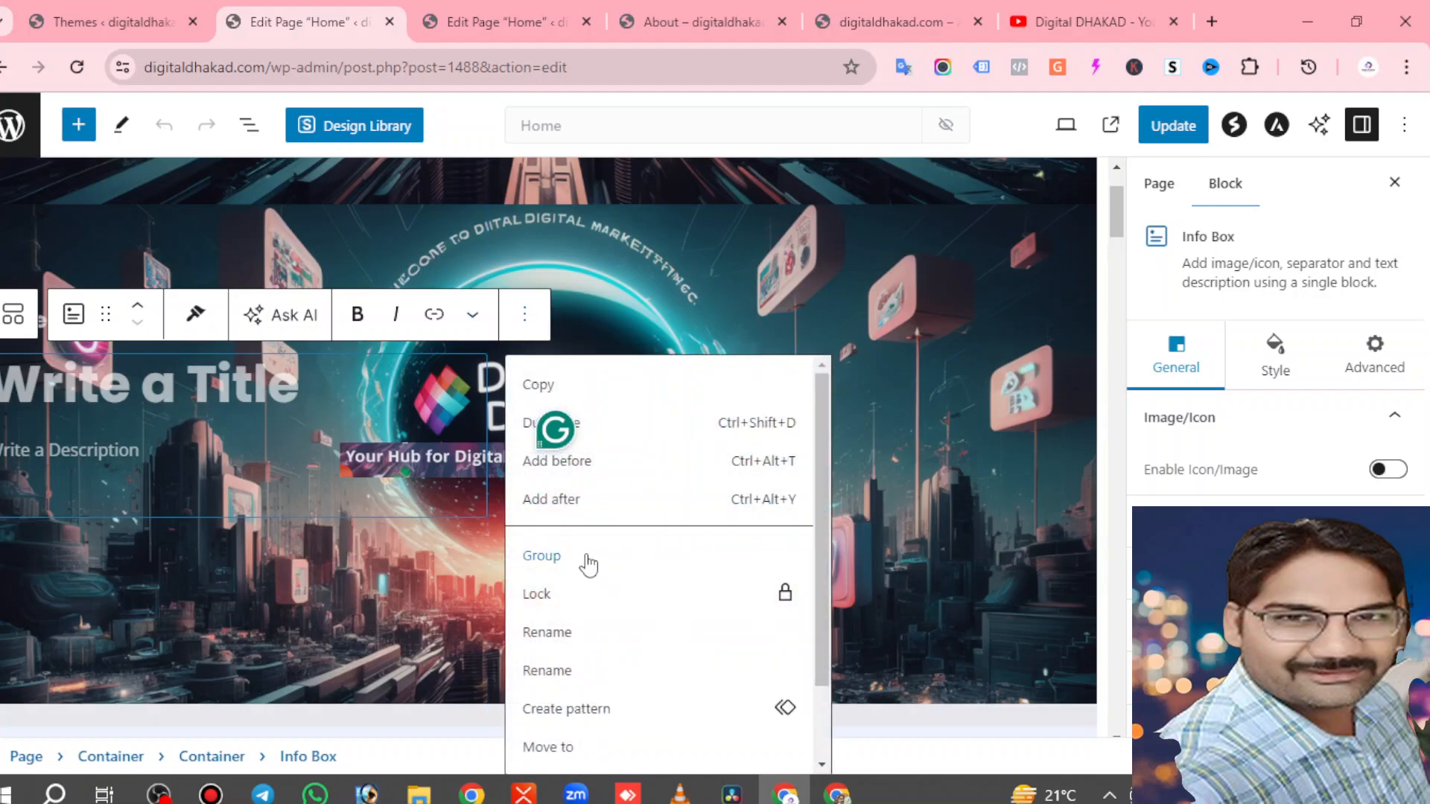
scroll(579, 539, "down", 2)
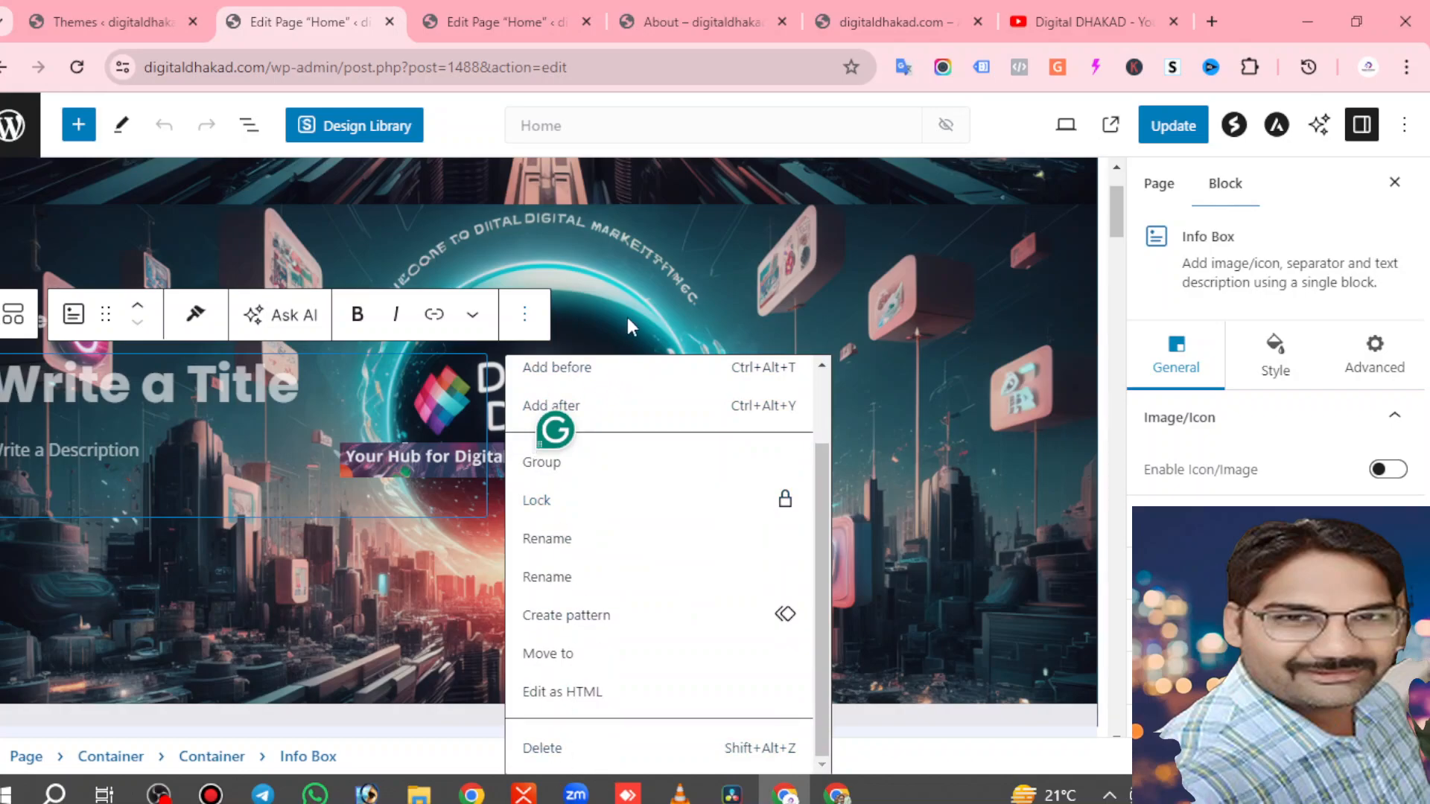
Select the hero's outer container and examine its general settings and background image style.
left_click(658, 256)
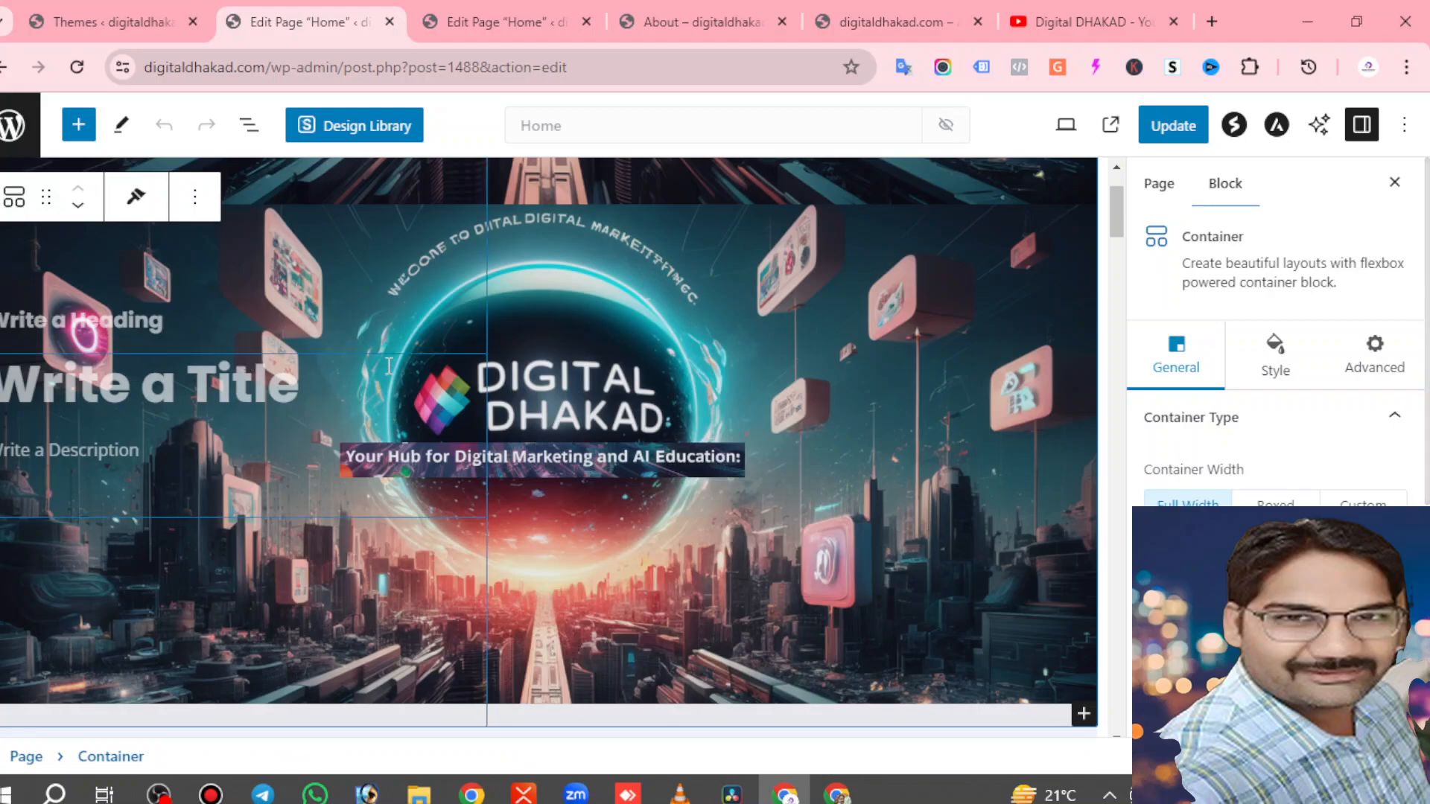
scroll(389, 365, "down", 1)
scroll(836, 328, "up", 2)
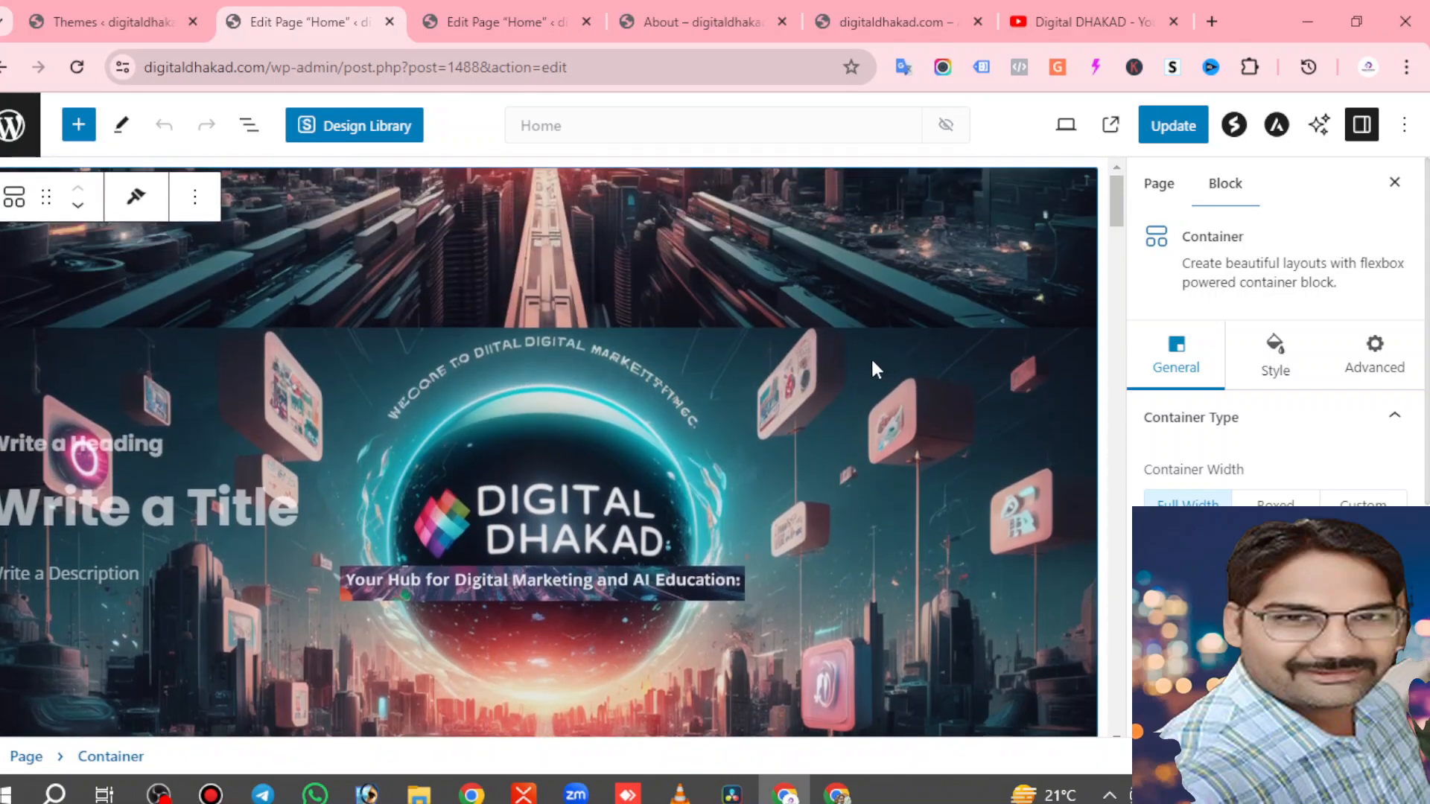
scroll(1334, 472, "down", 3)
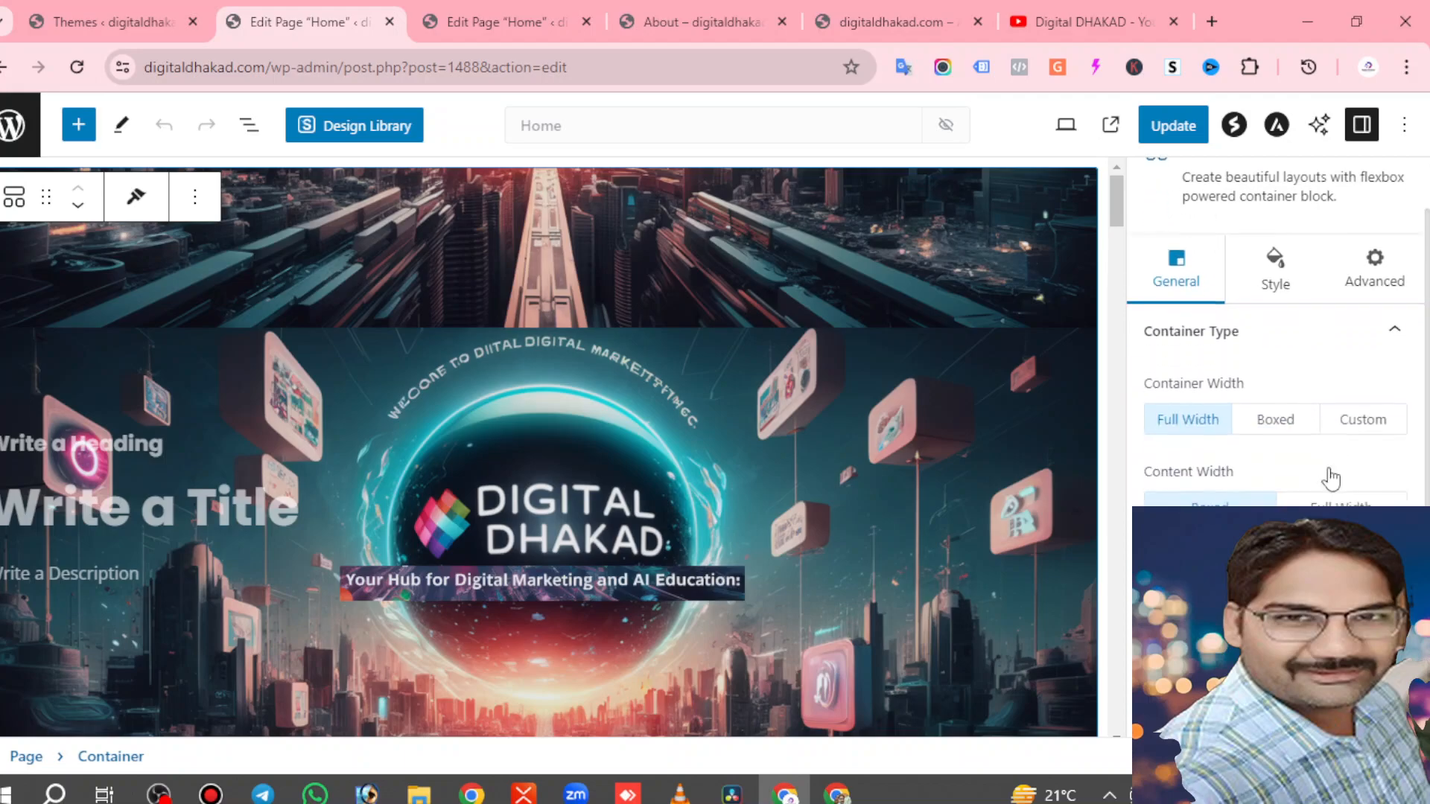
scroll(1280, 351, "up", 3)
left_click(1283, 351)
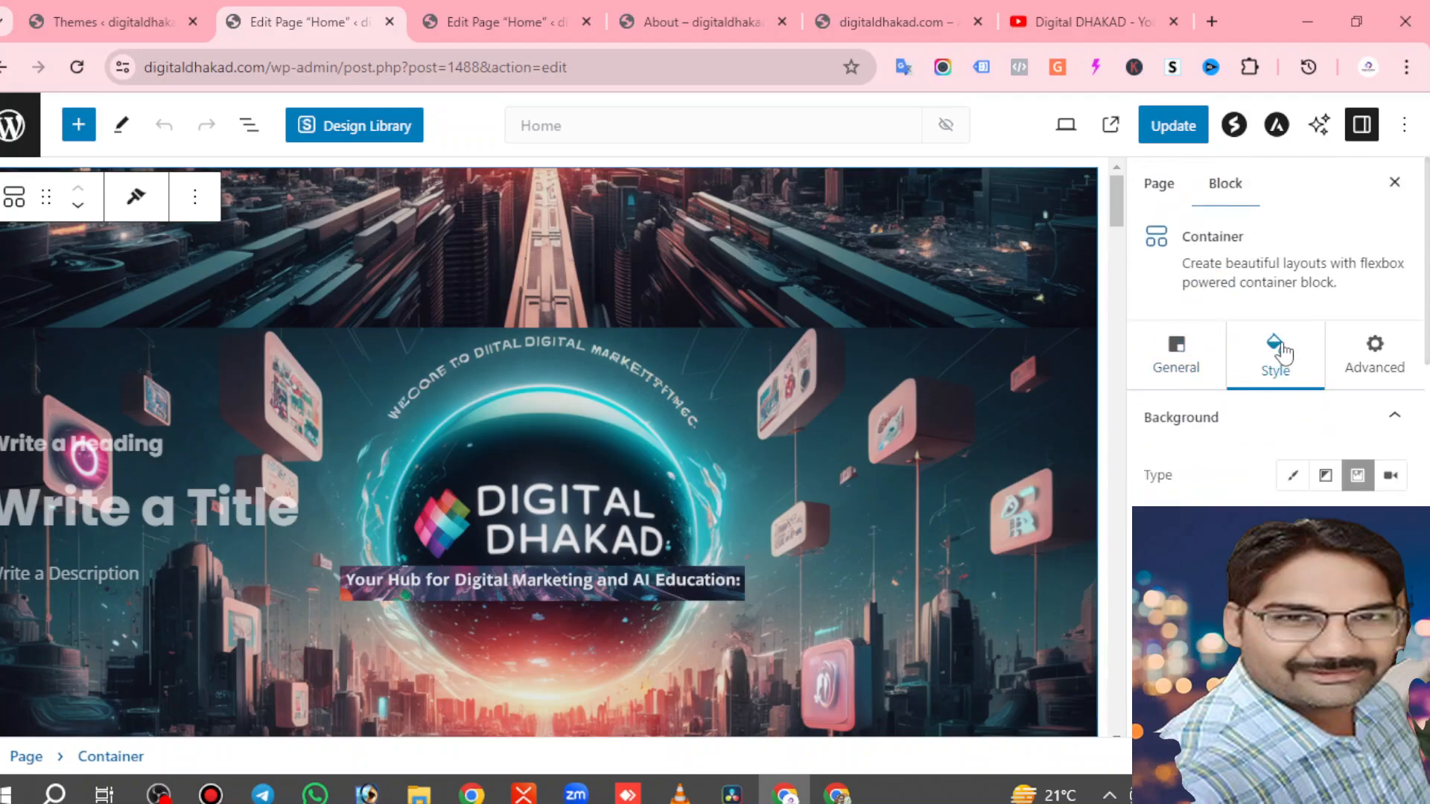
scroll(1305, 425, "down", 3)
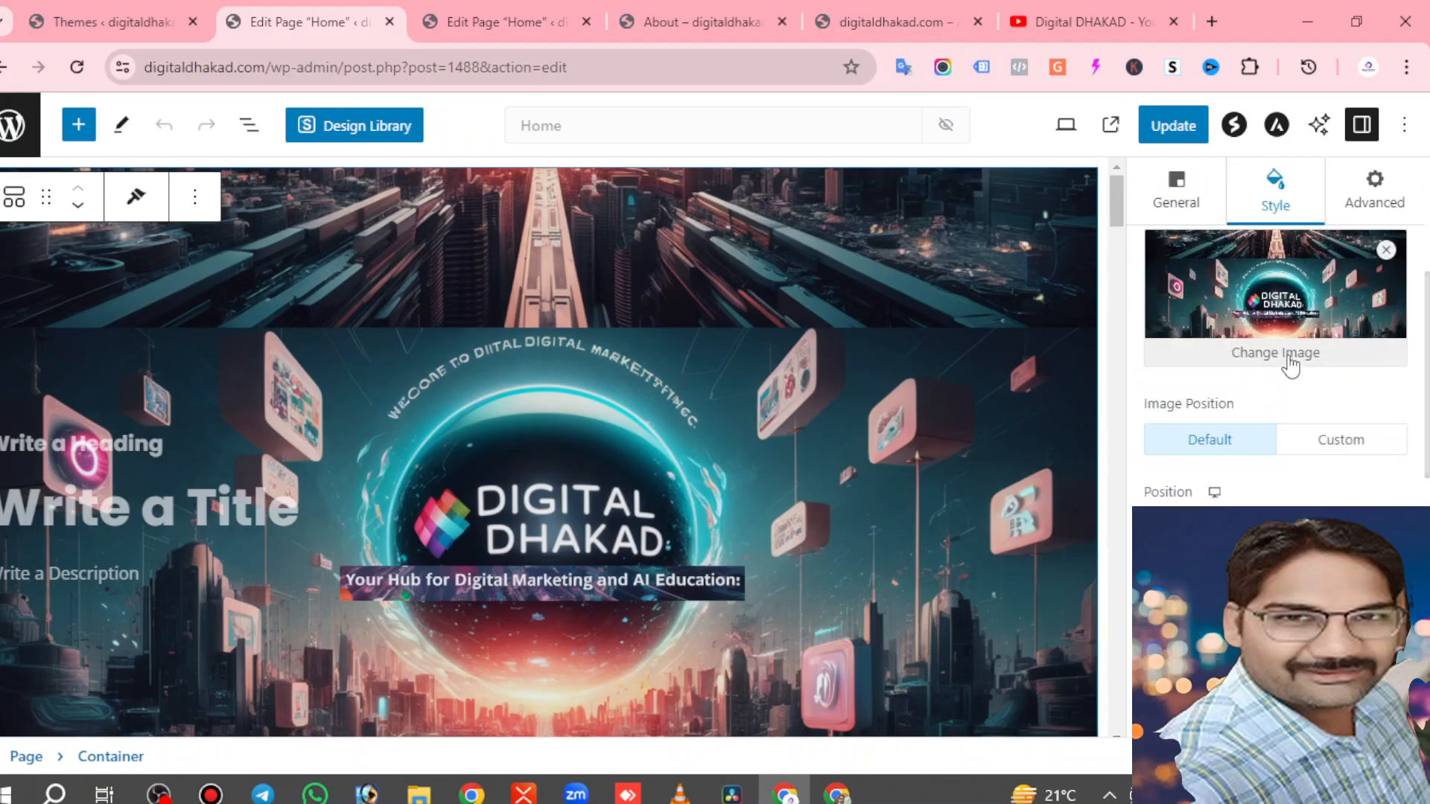
Open the image picker for the hero container's background and browse the media library.
left_click(1291, 363)
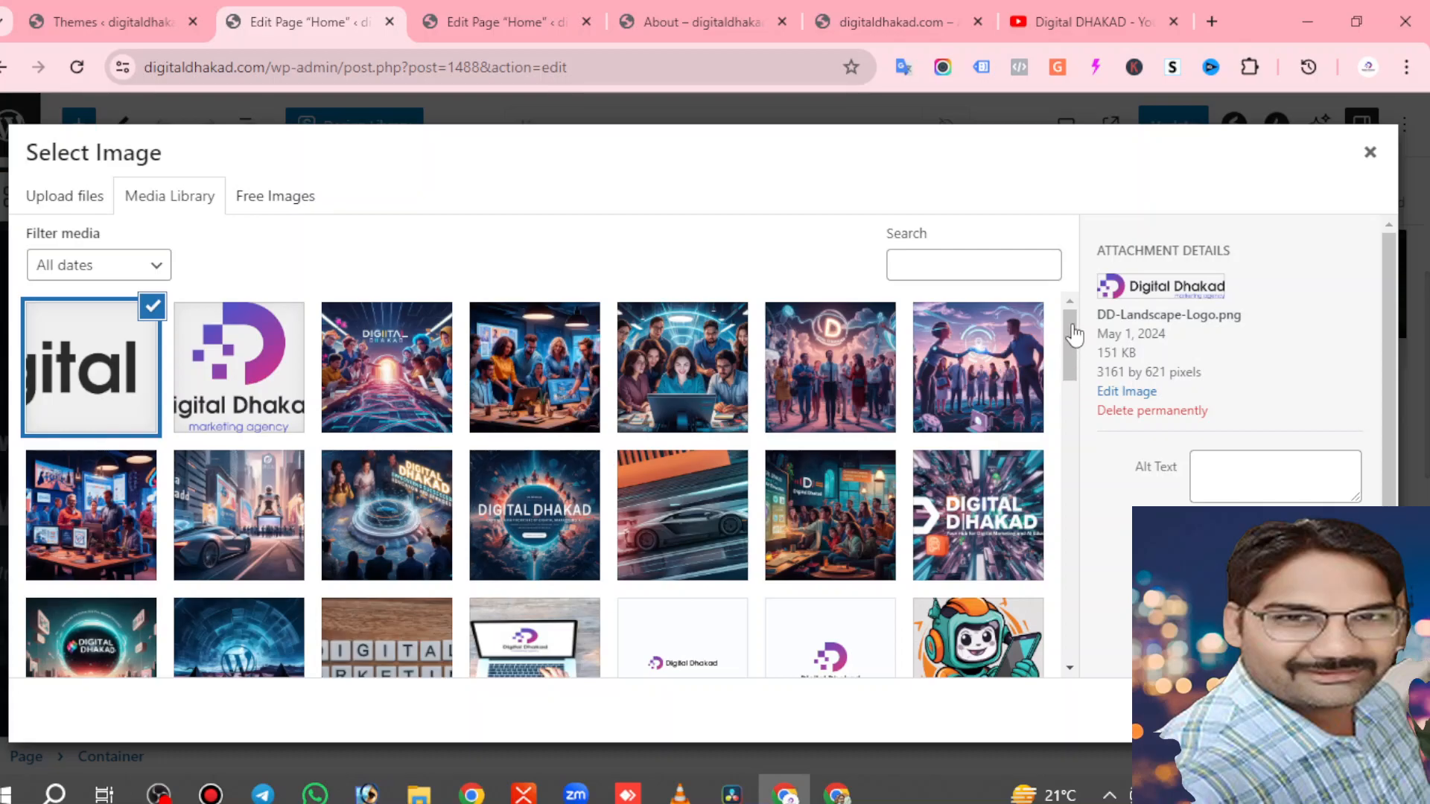
left_click_drag(1068, 337, 1075, 611)
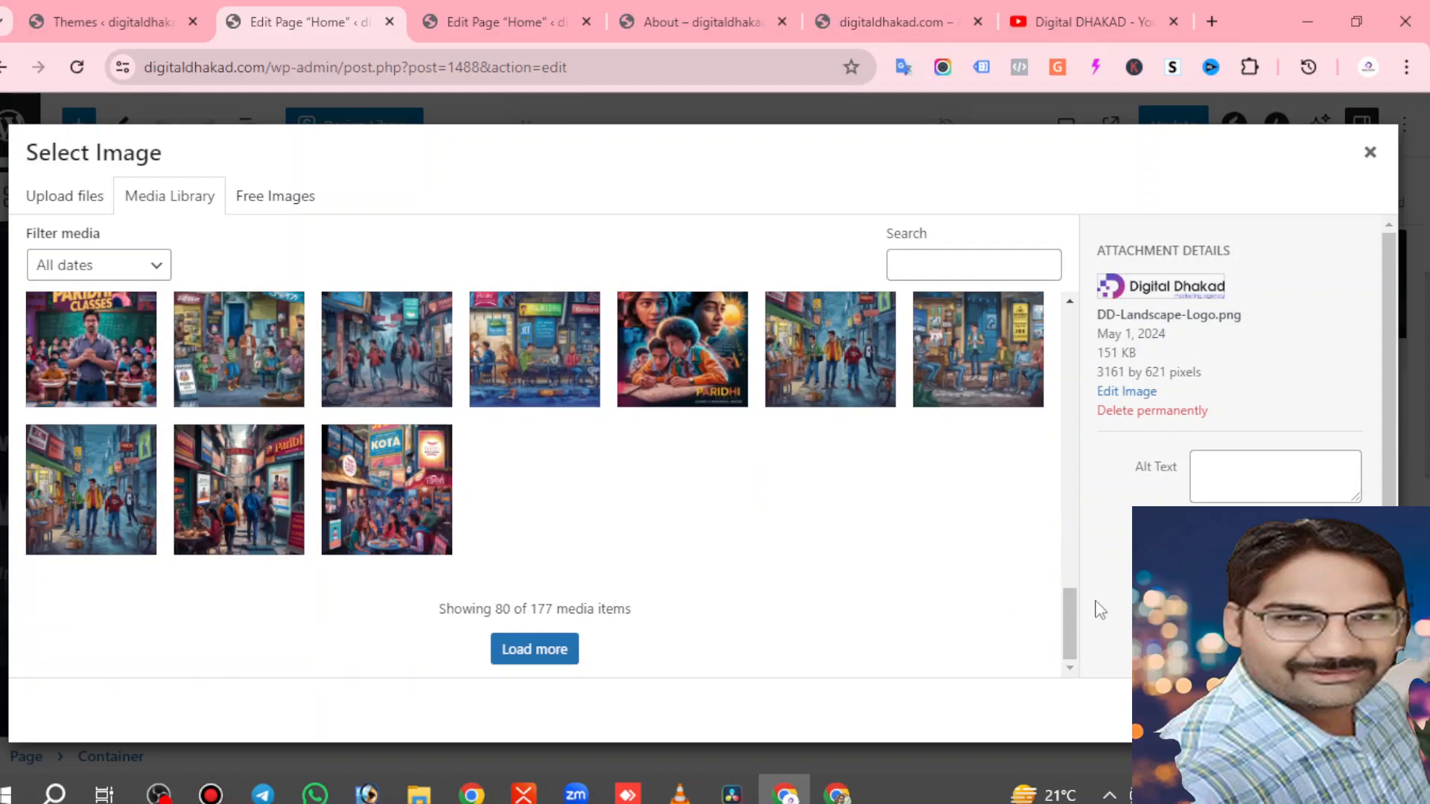
left_click_drag(1070, 622, 1074, 371)
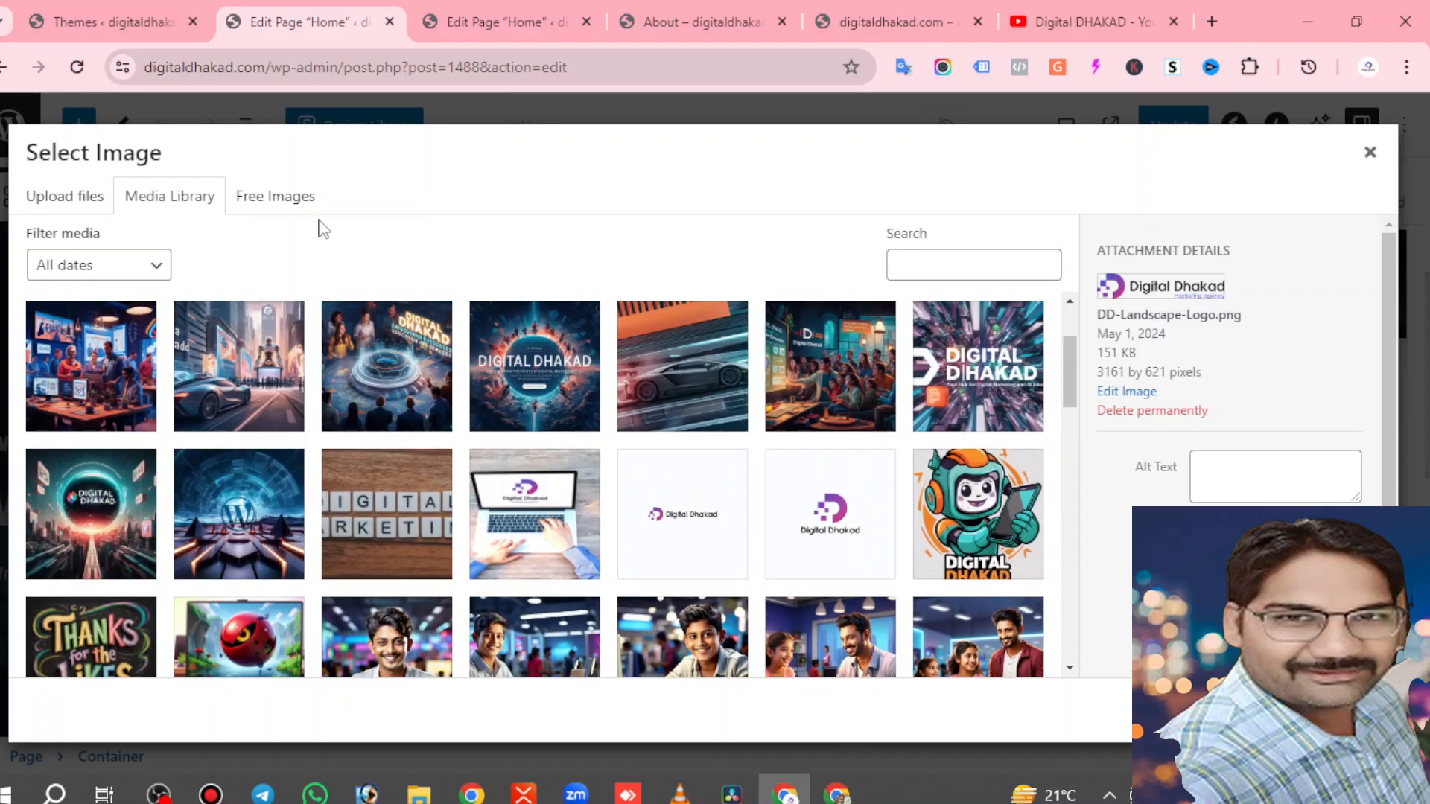
Browse the picker's free stock images, view its file upload option and close it without choosing an image.
left_click(248, 200)
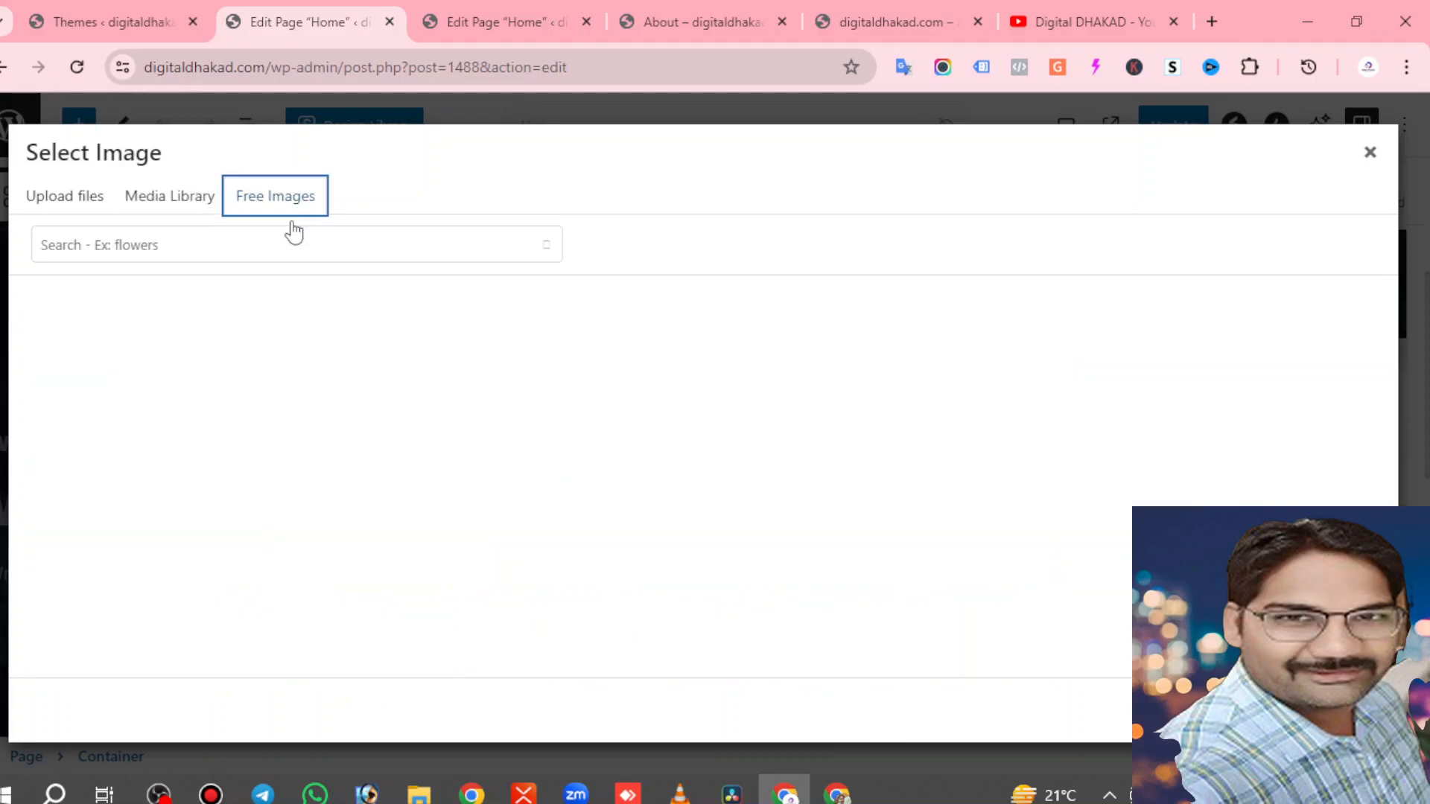
left_click(234, 246)
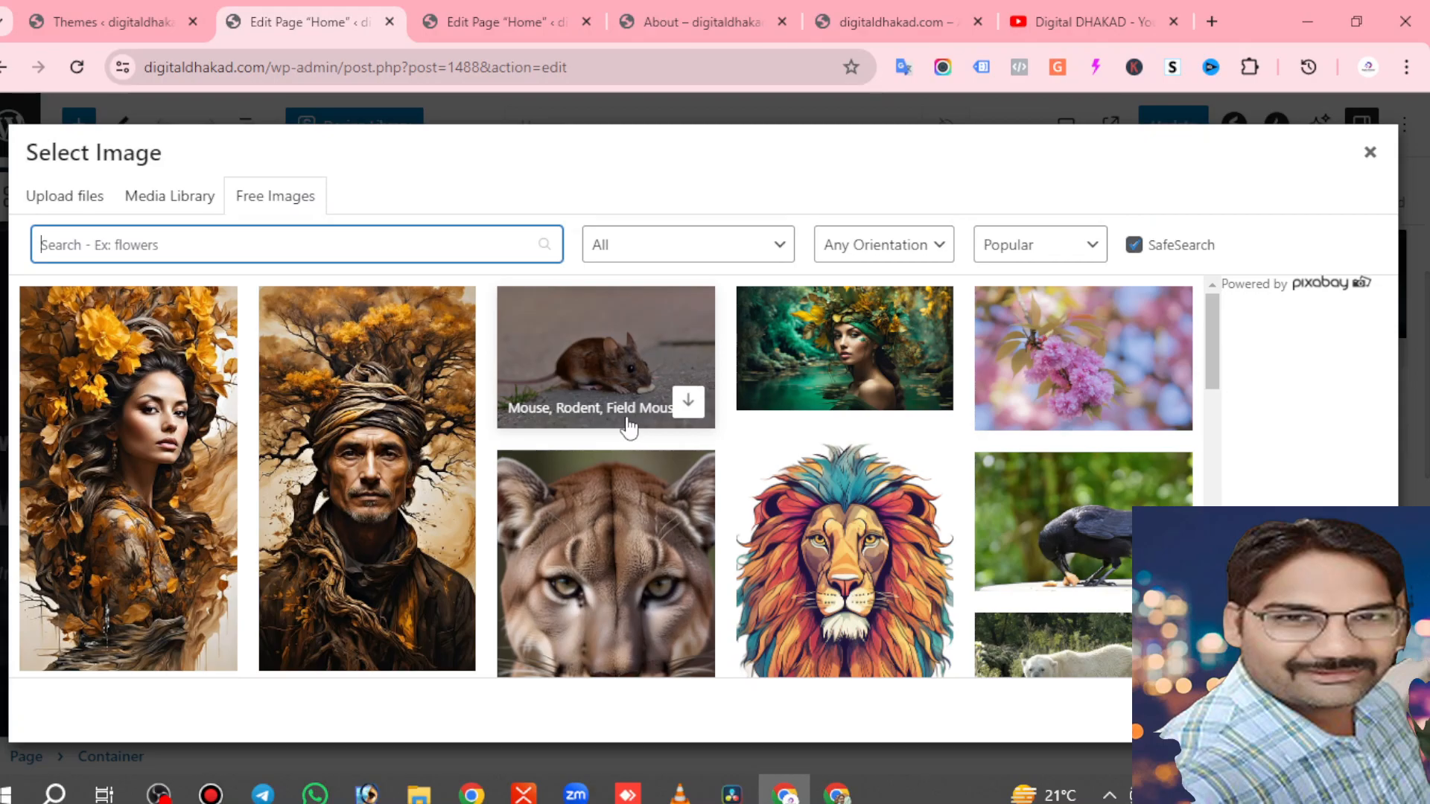
scroll(627, 423, "down", 3)
scroll(628, 423, "down", 5)
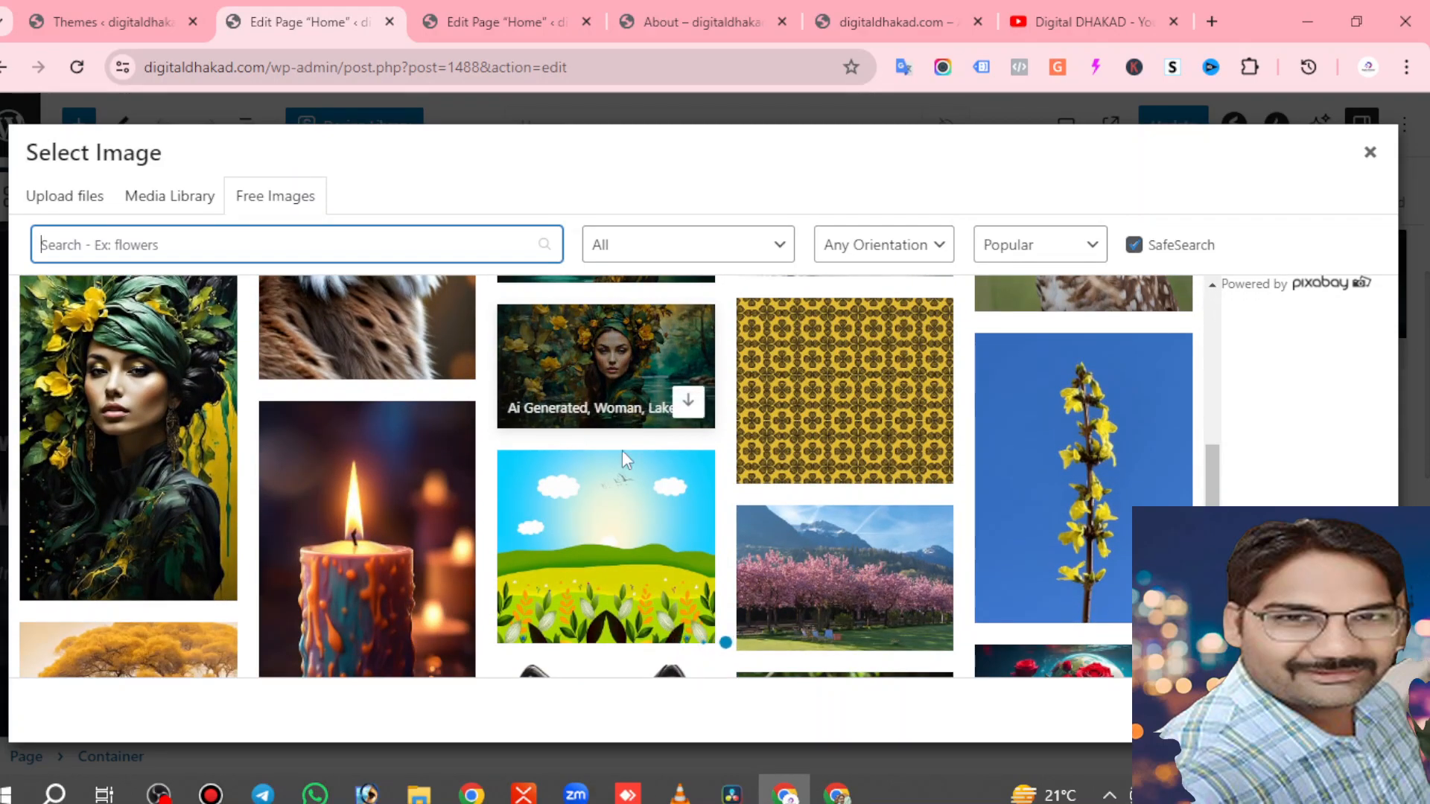
scroll(627, 447, "down", 10)
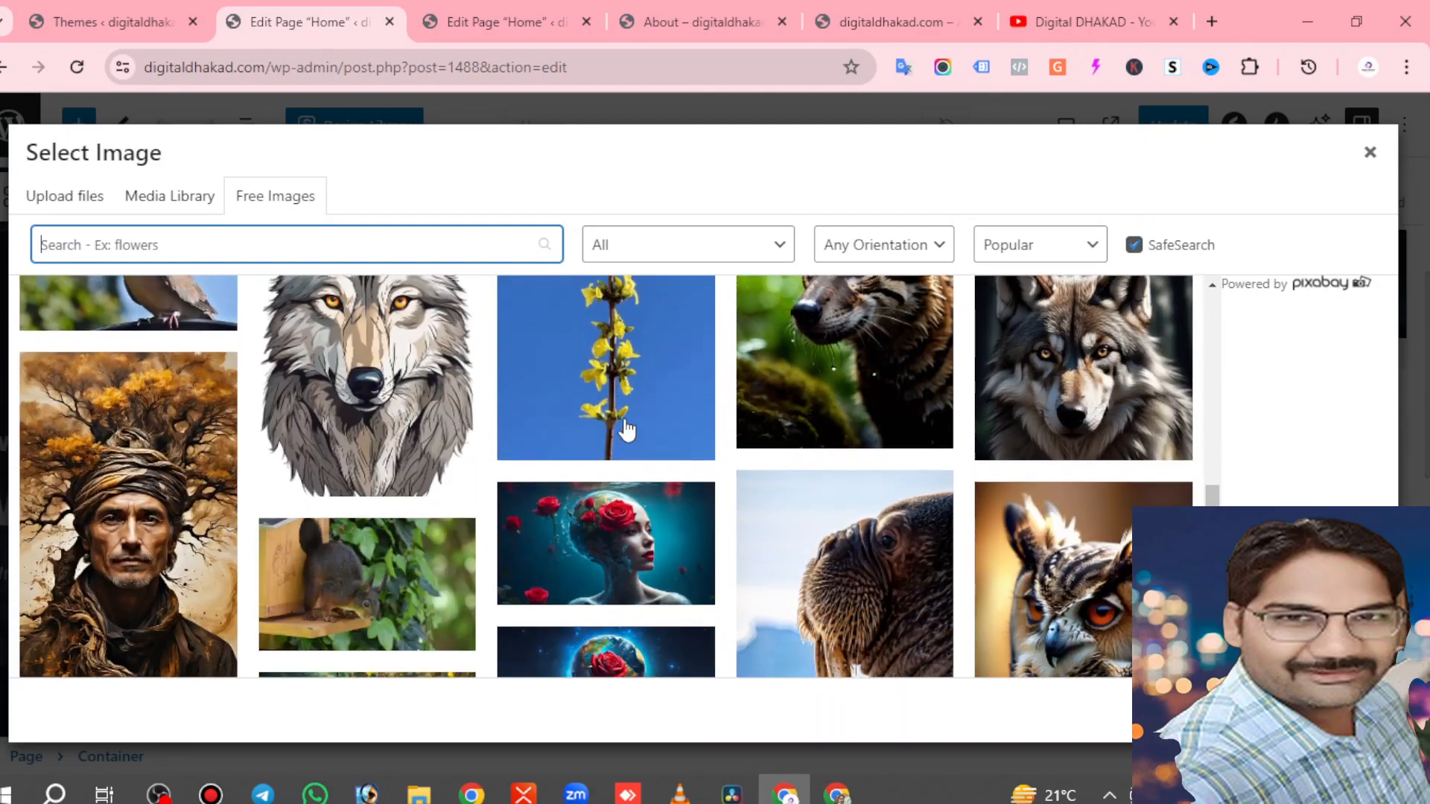
scroll(628, 429, "down", 10)
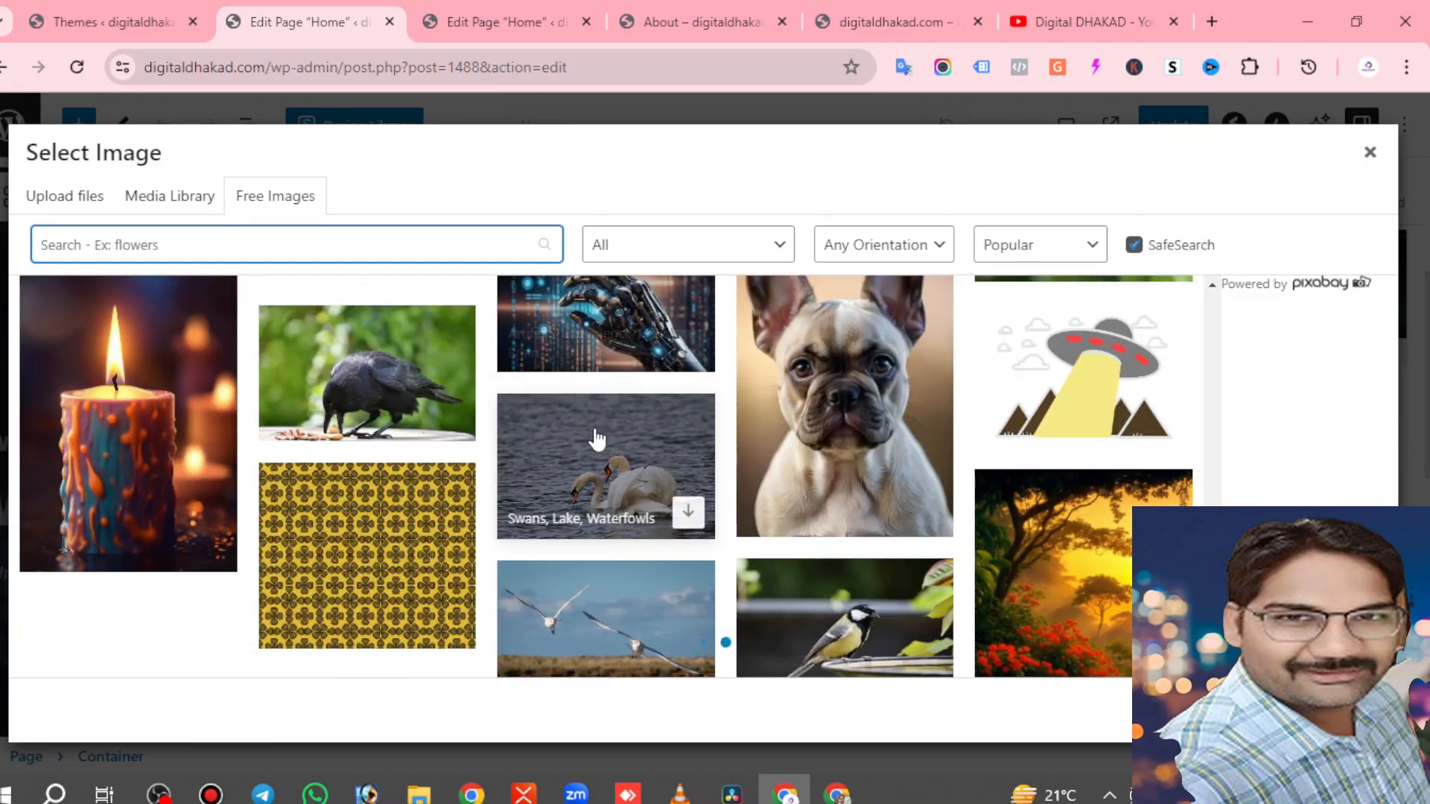
scroll(596, 439, "down", 10)
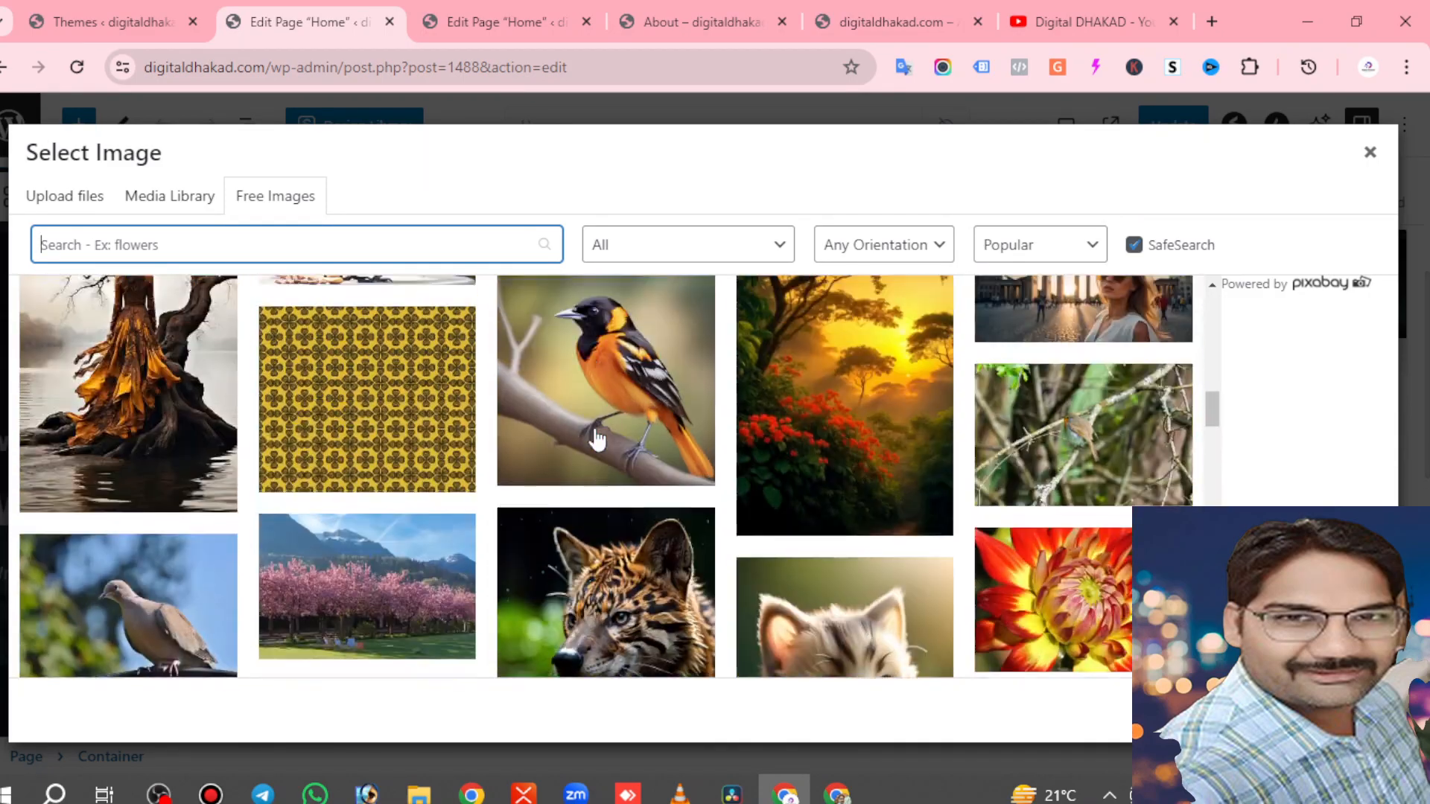
scroll(597, 440, "up", 10)
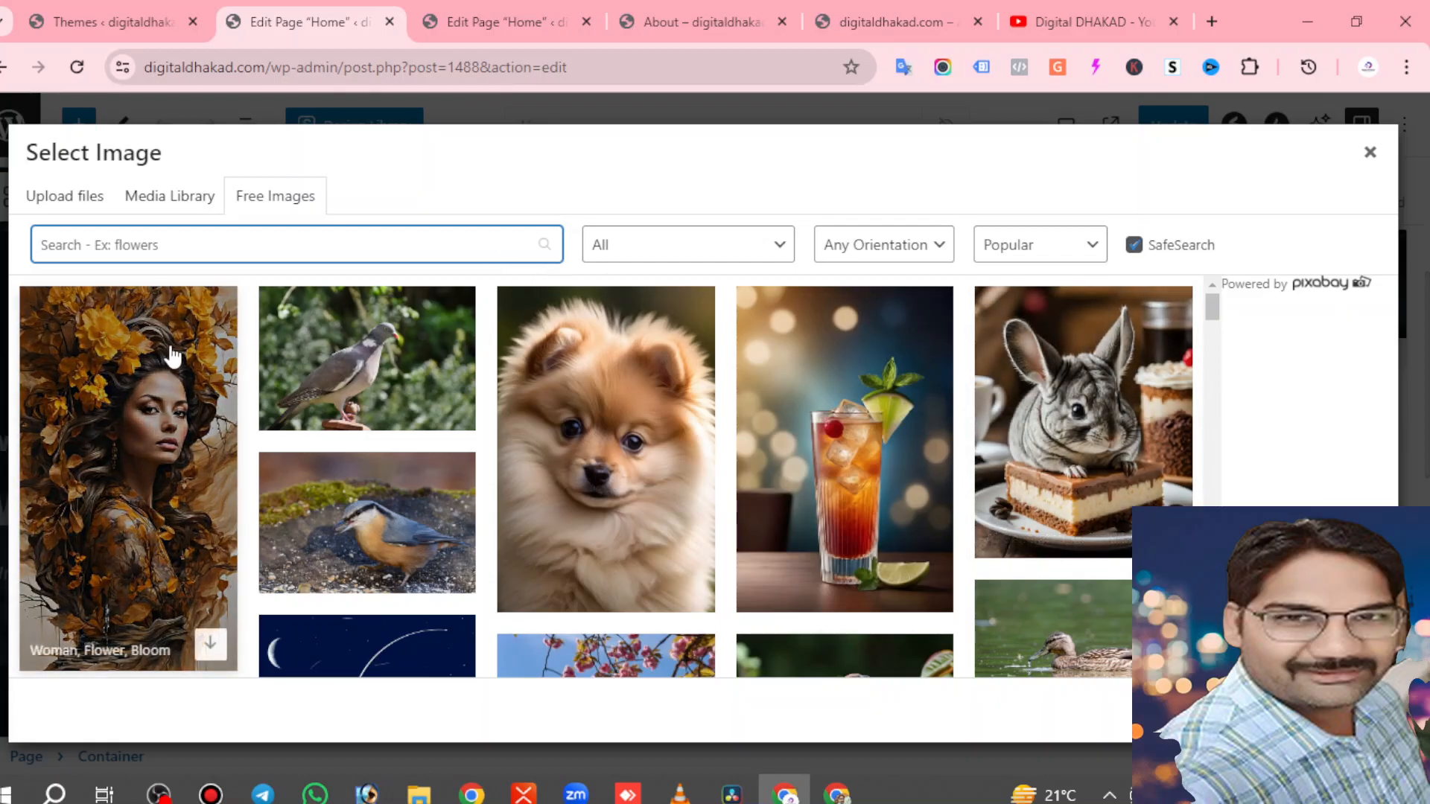
left_click(77, 198)
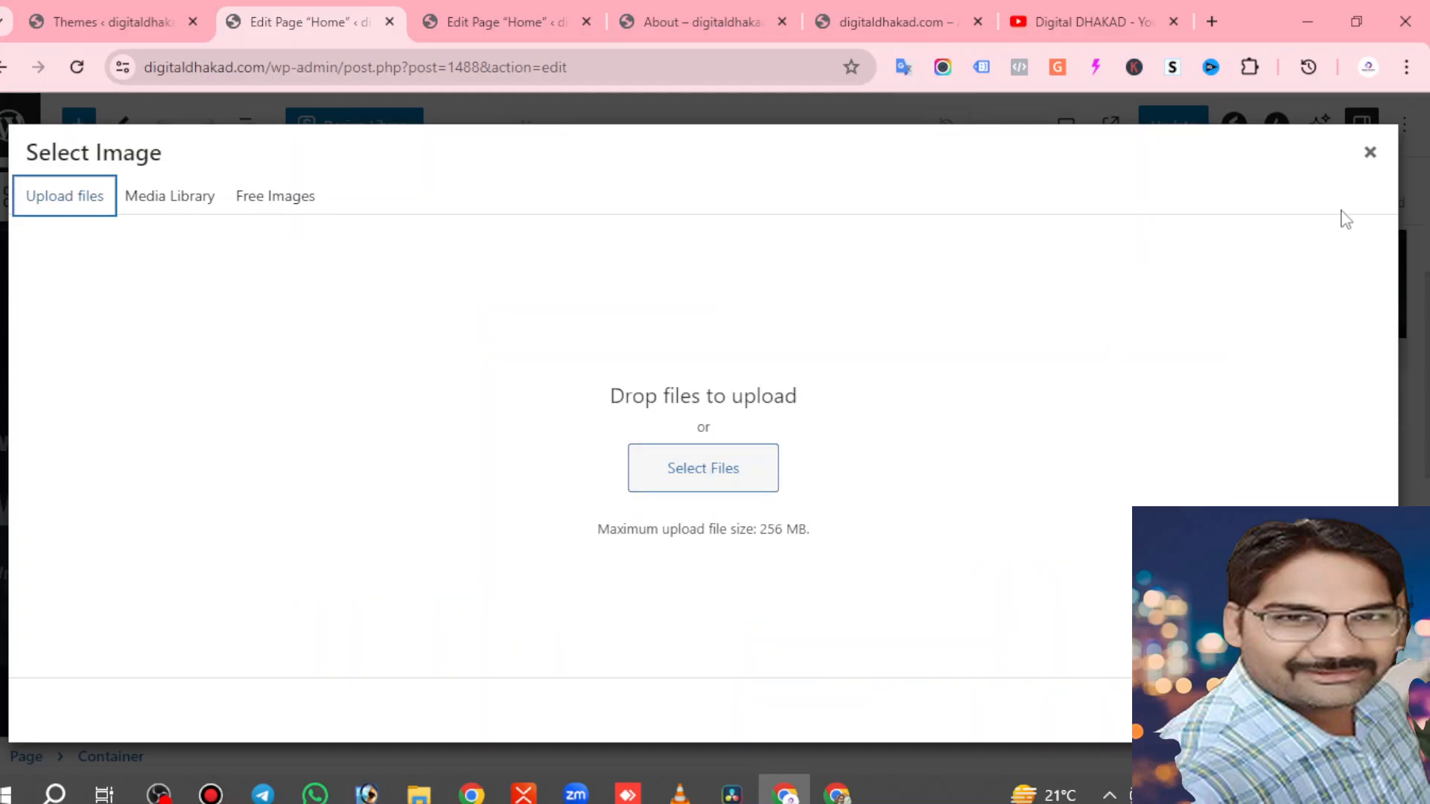
left_click(1373, 153)
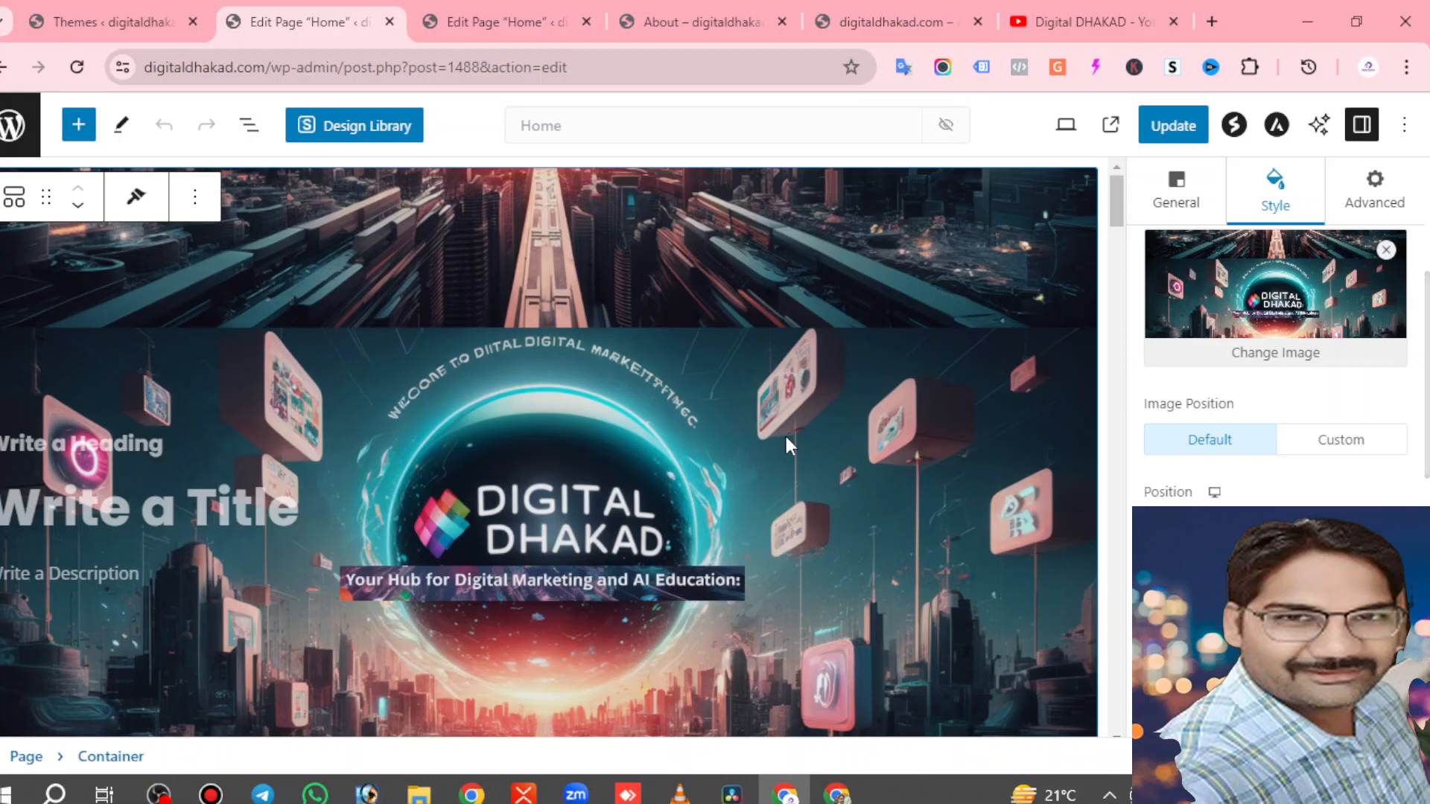
Review the hero container's background position, attachment, repeat, size and overlay options, and show its advanced settings.
scroll(1339, 309, "down", 2)
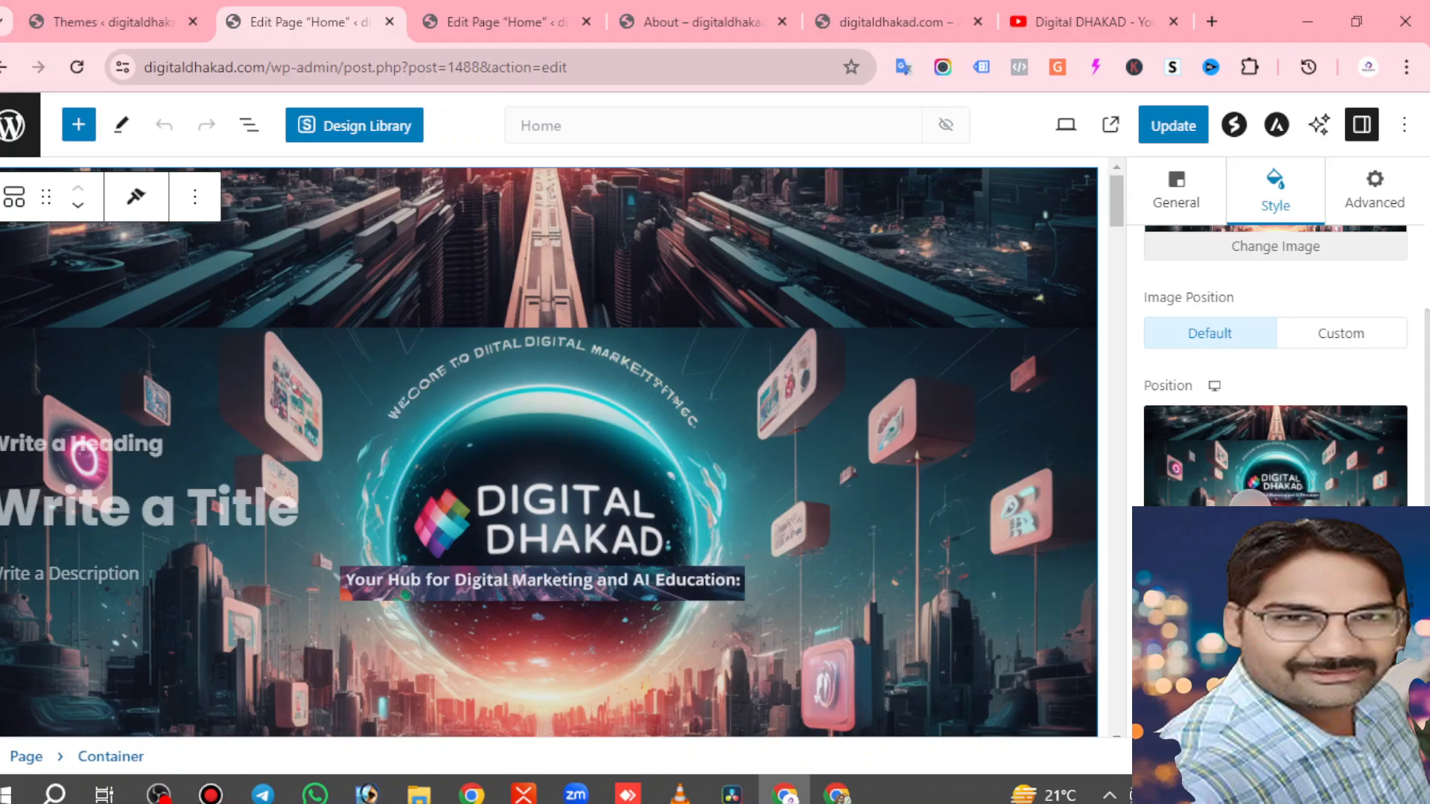
scroll(1275, 365, "down", 2)
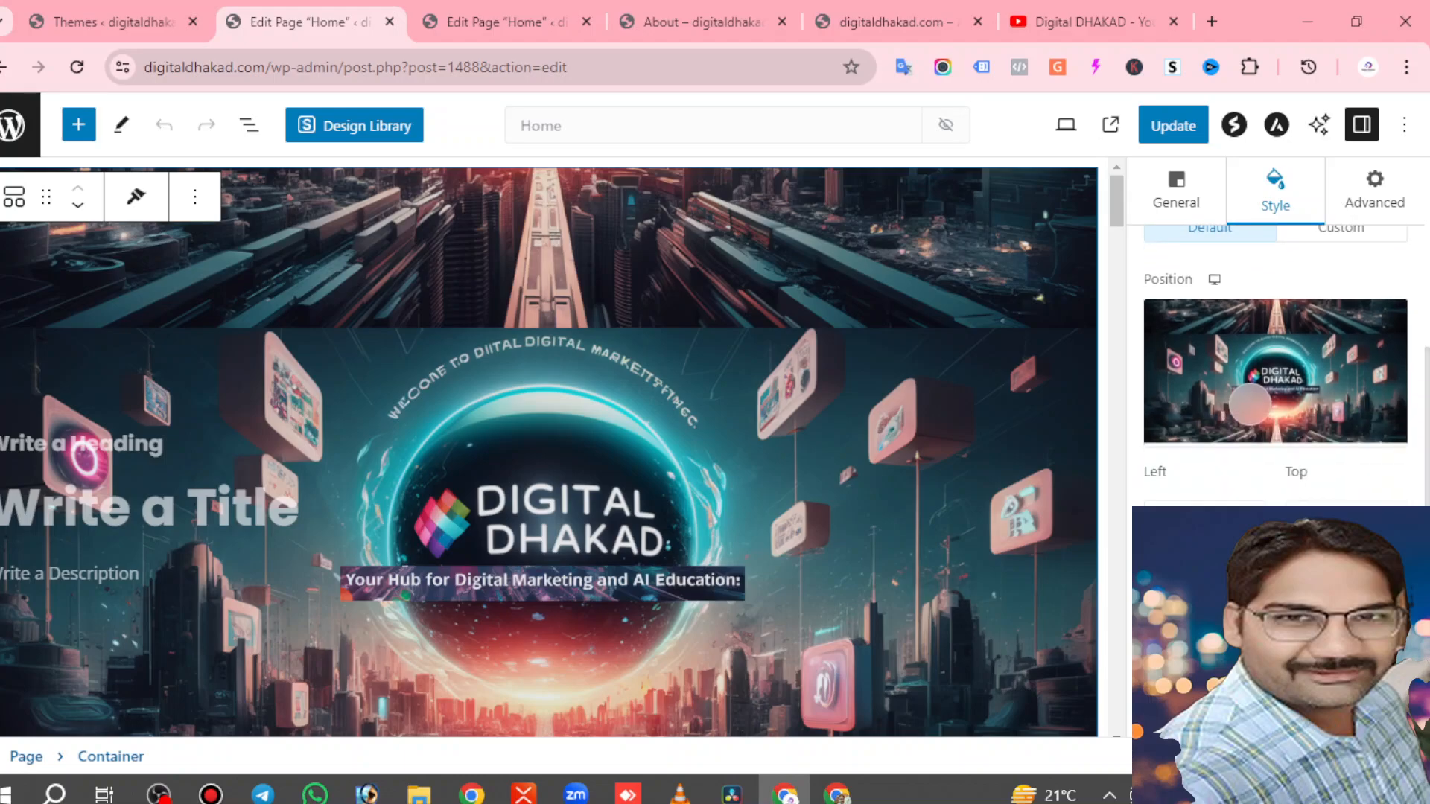
scroll(1230, 379, "down", 5)
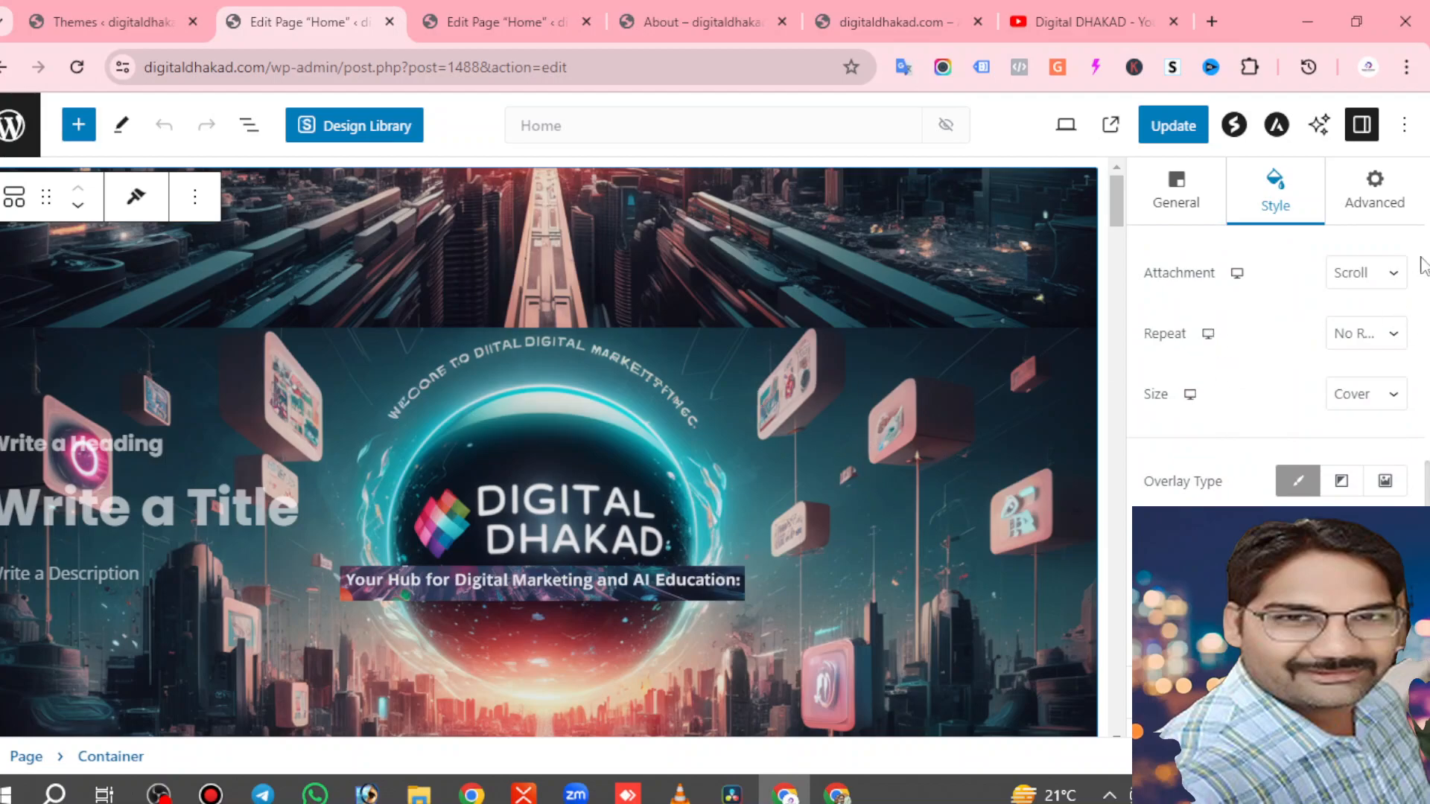
left_click(1375, 193)
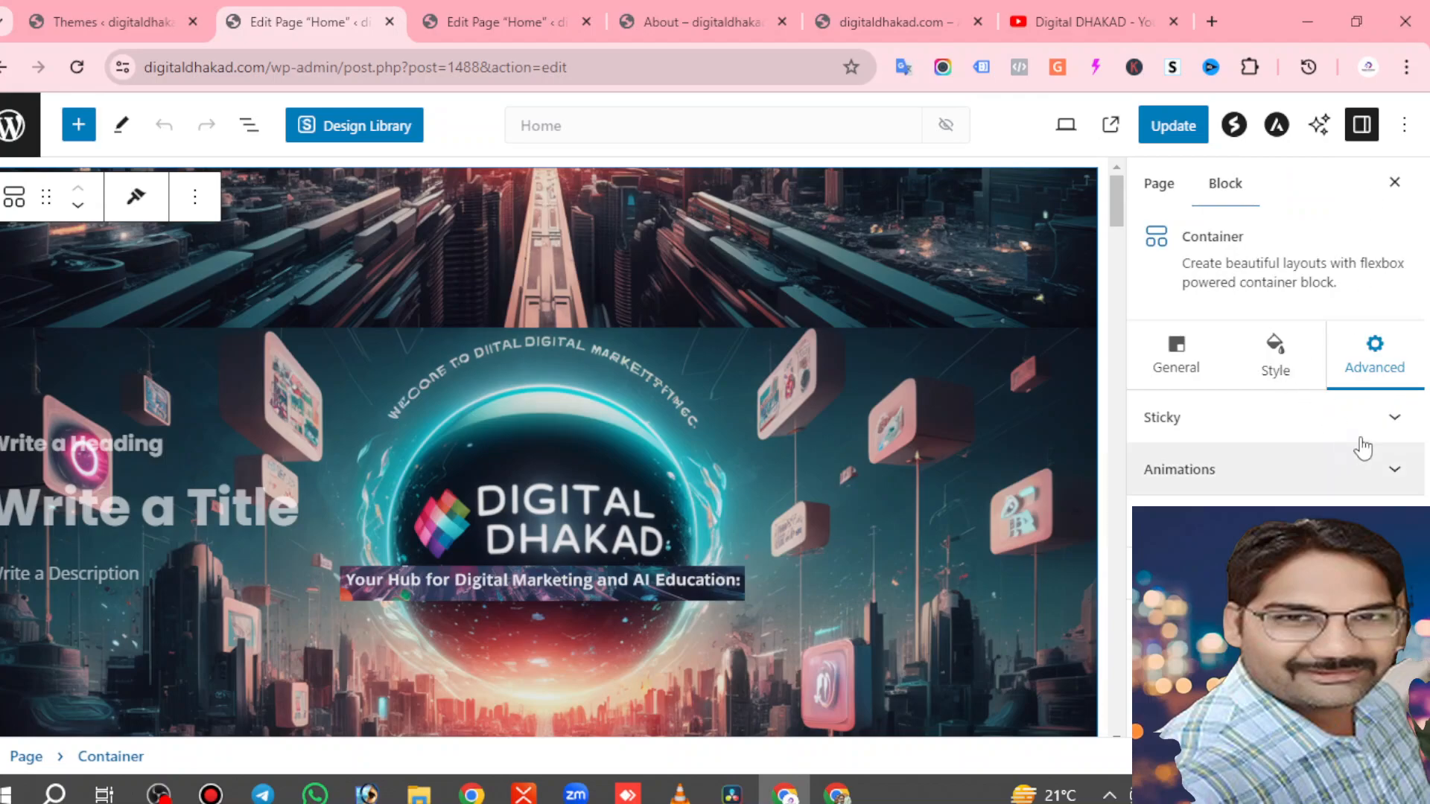
Examine the hero container's advanced animation, responsive condition and Z-index settings without changing any of them.
left_click(1393, 473)
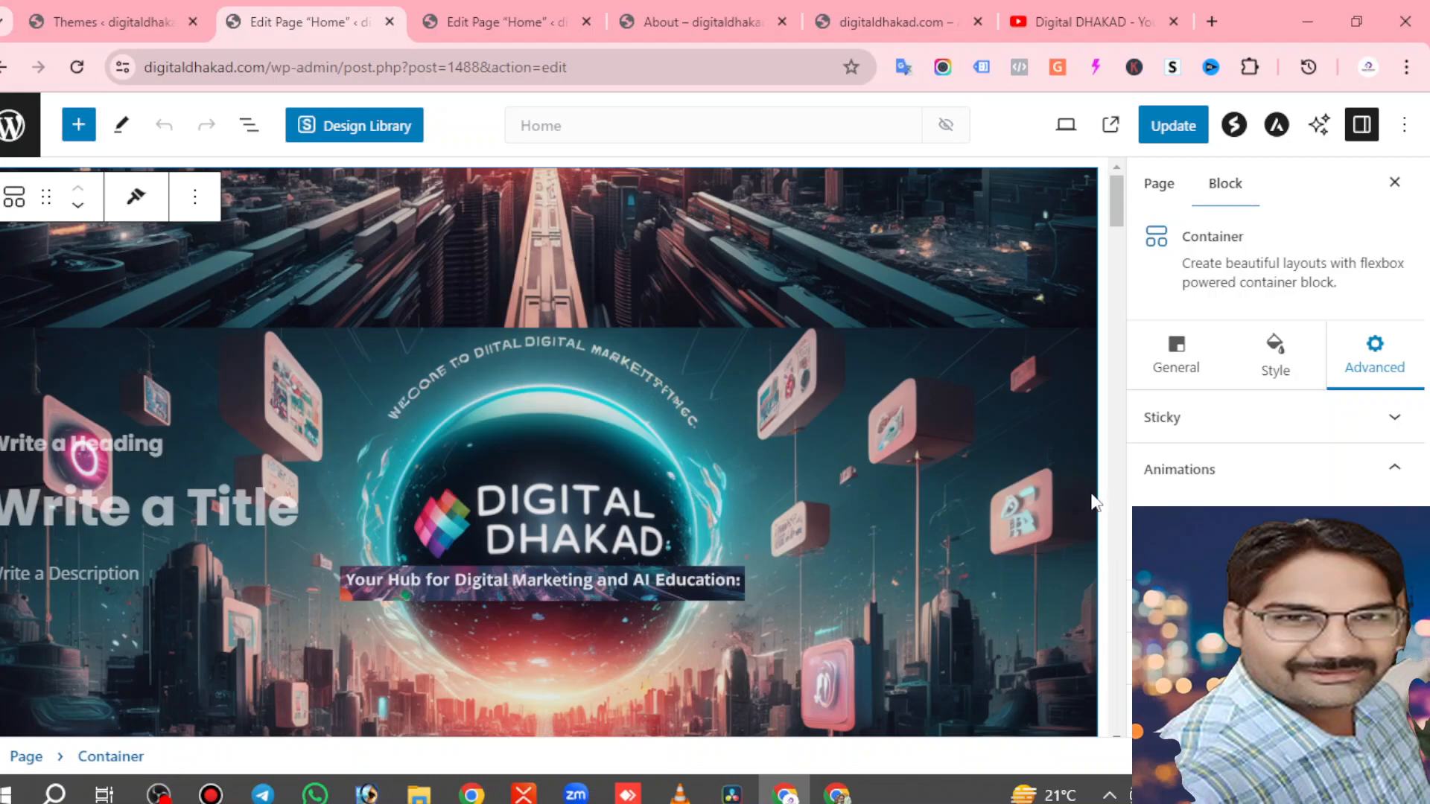
scroll(1093, 503, "down", 3)
left_click(1281, 607)
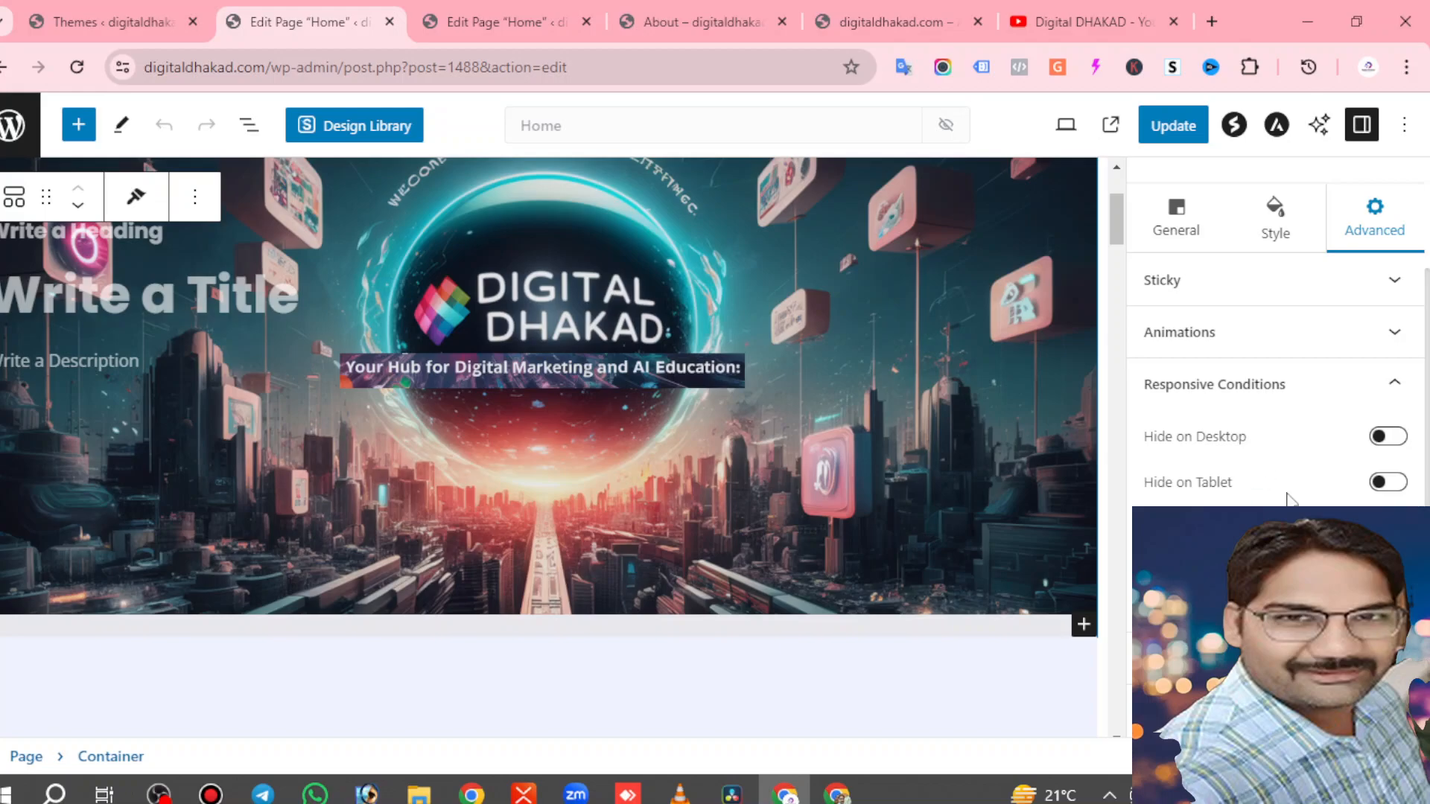
left_click(1396, 383)
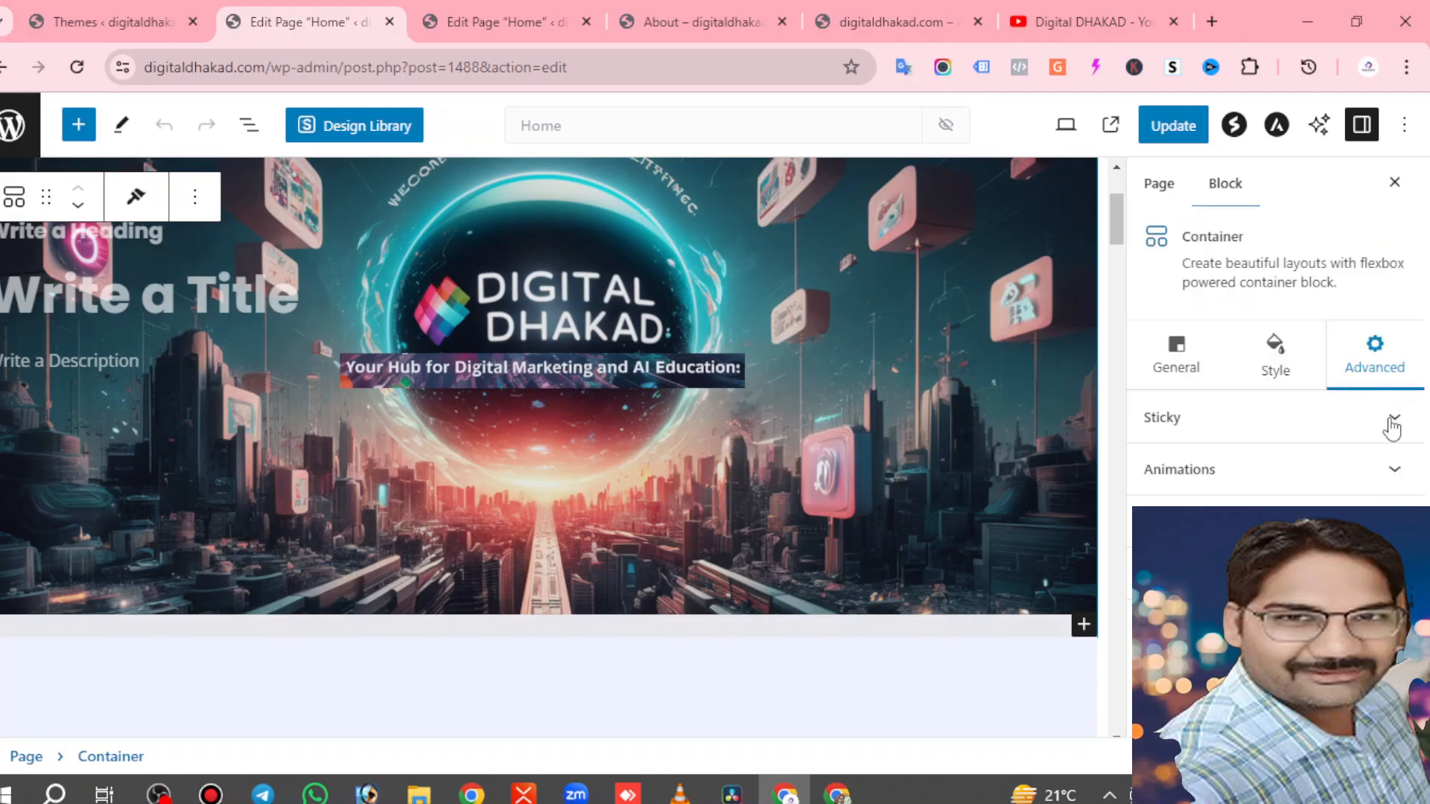
left_click(1283, 573)
scroll(1283, 495, "down", 1)
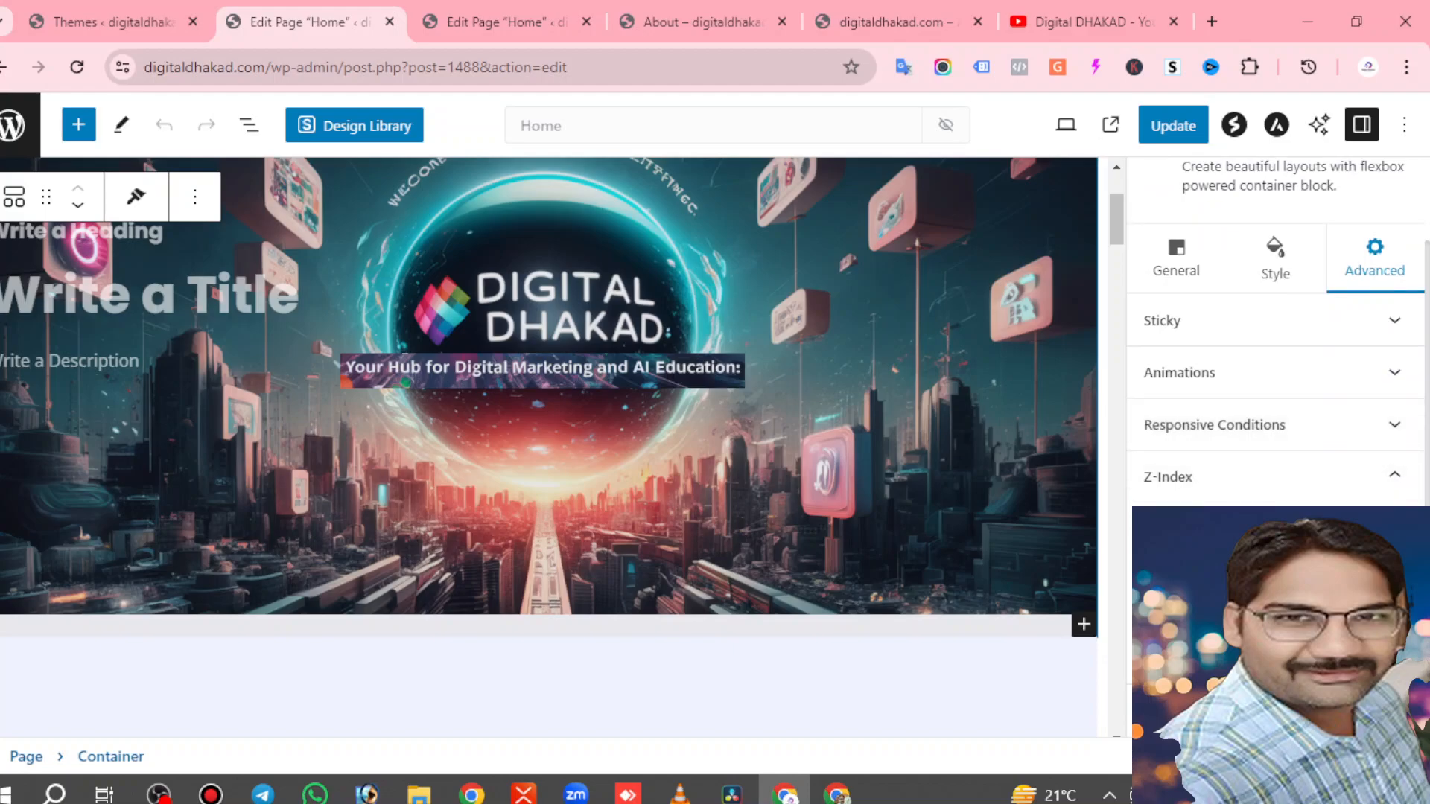
left_click(1390, 483)
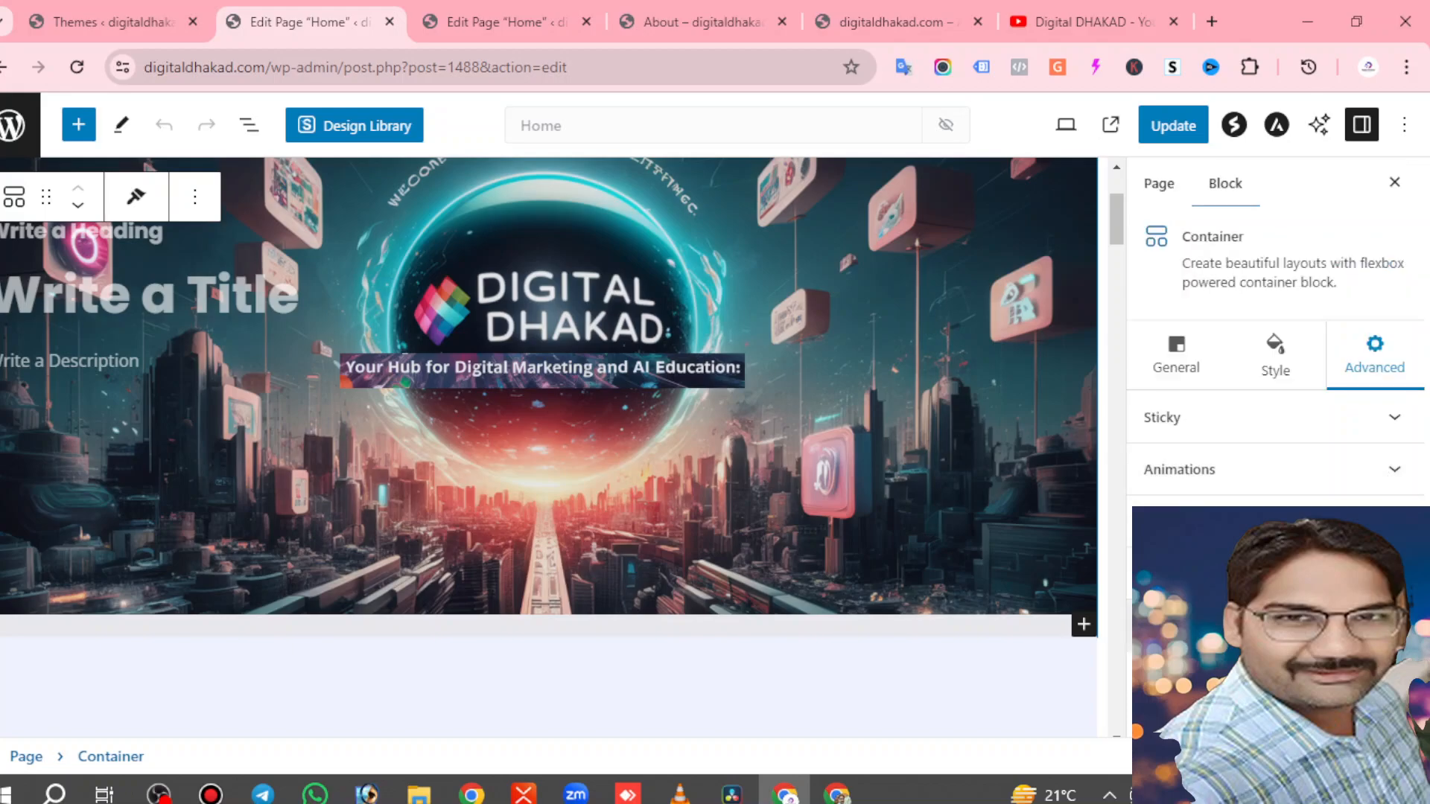
scroll(1314, 505, "down", 1)
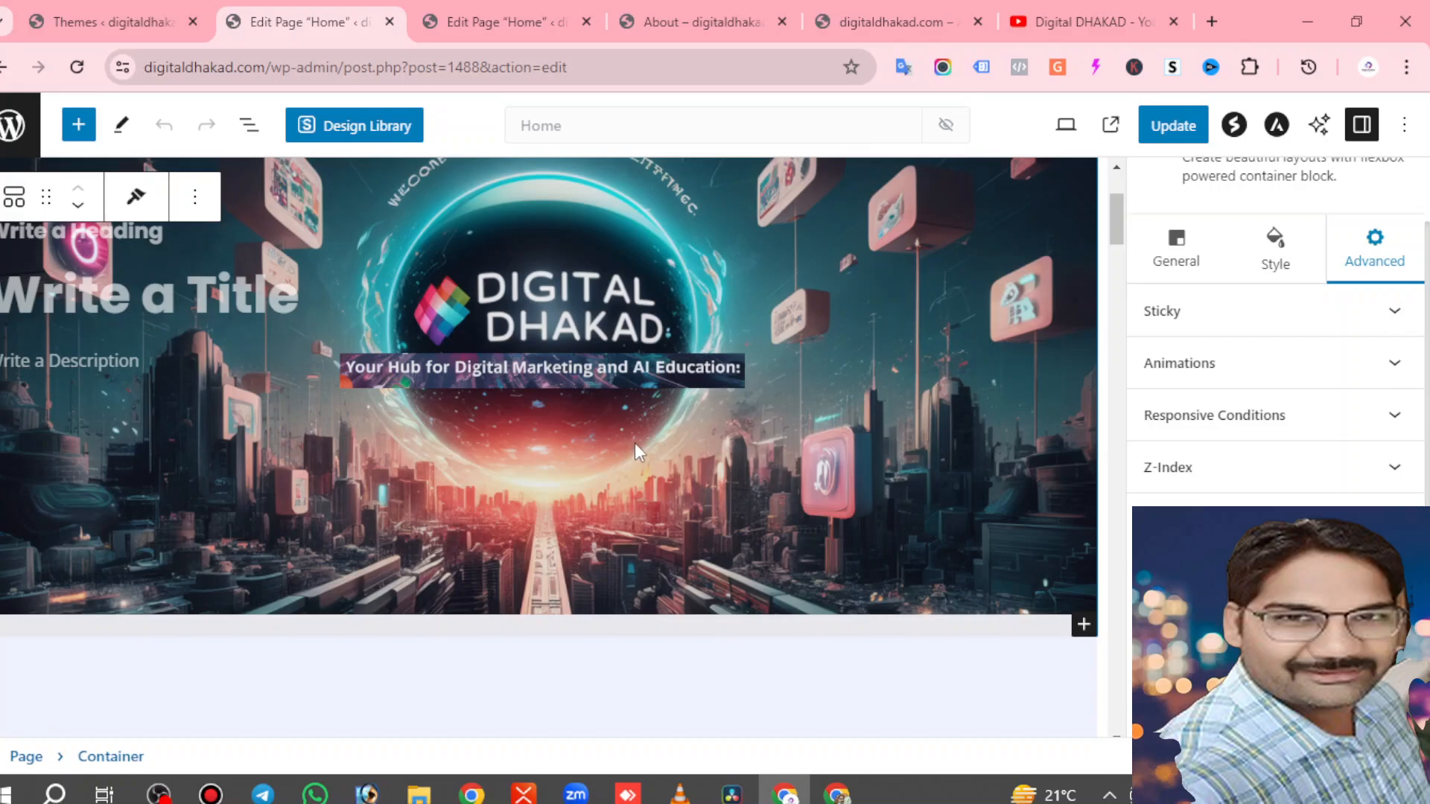
scroll(635, 443, "up", 3)
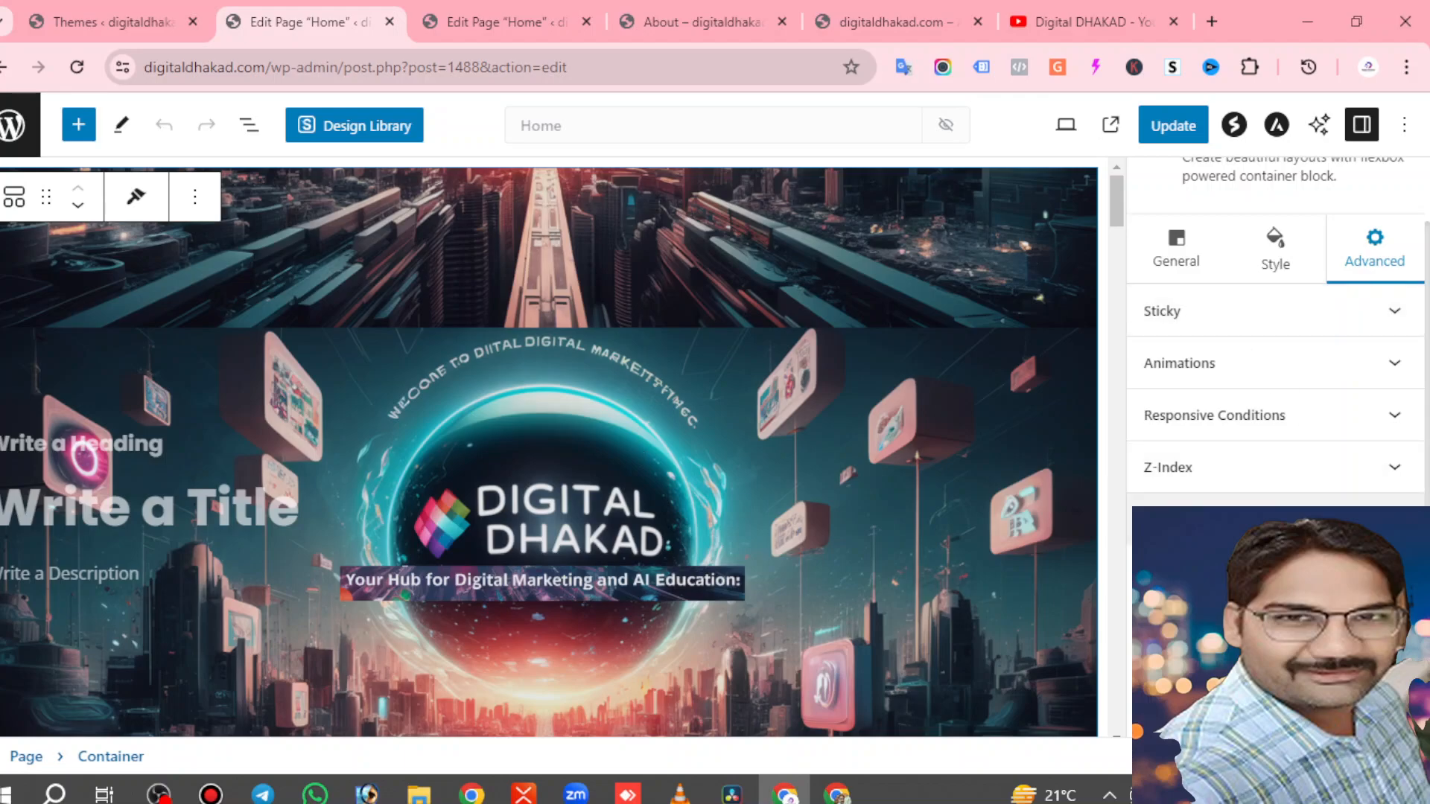
scroll(1378, 492, "up", 2)
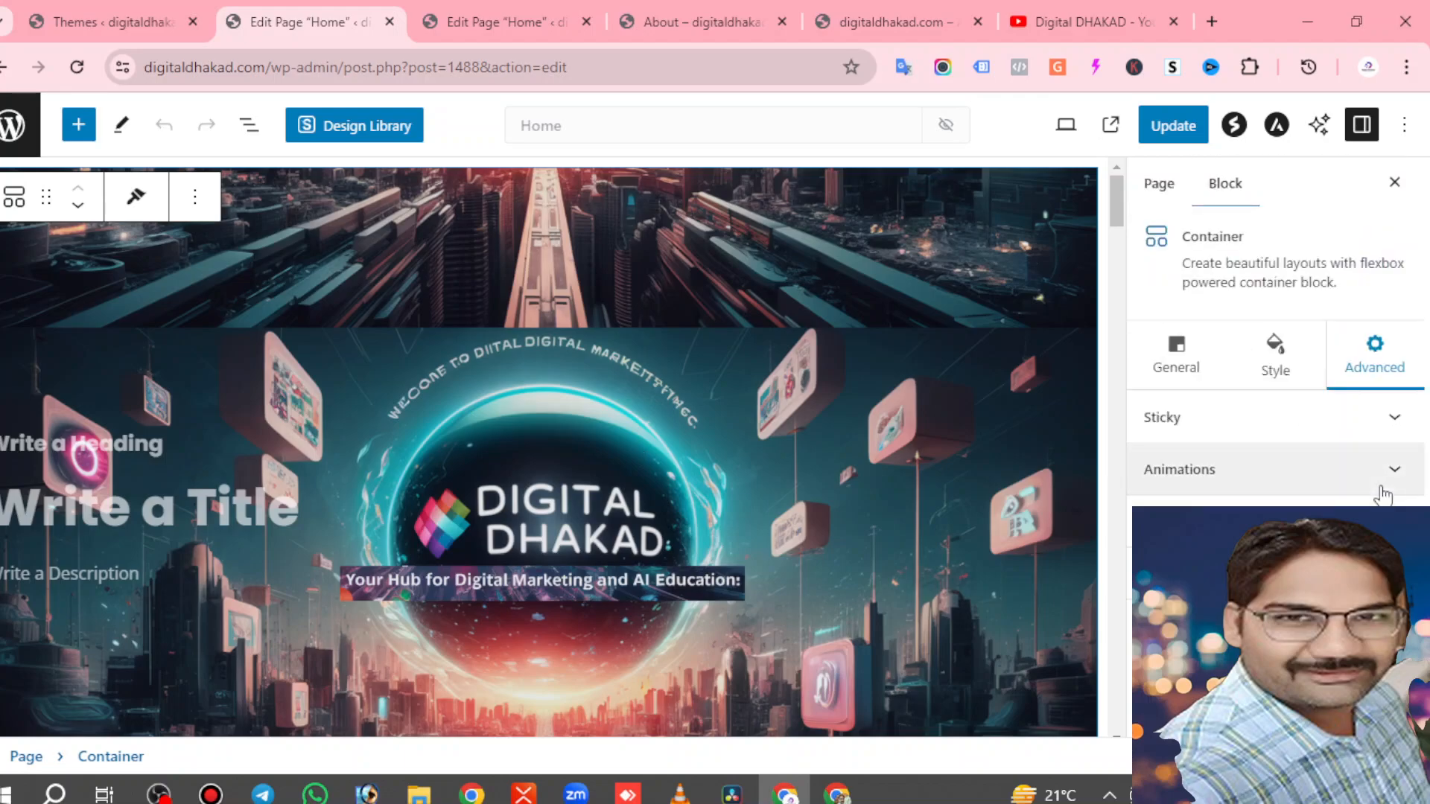
Review the hero container's background image position and its attachment, repeat and size choices, leaving each option as it is.
left_click(1267, 366)
scroll(1325, 477, "down", 3)
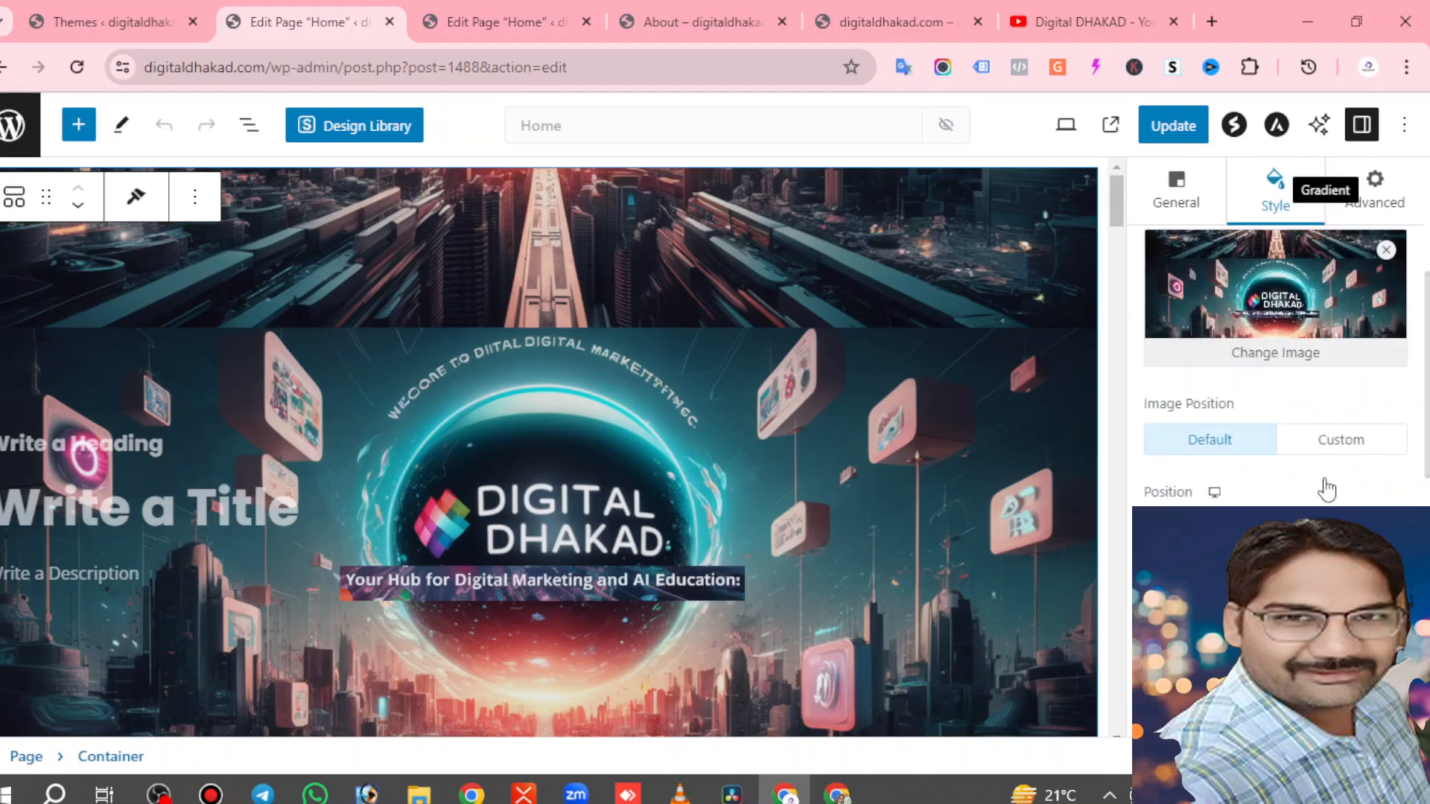
scroll(1304, 410, "down", 3)
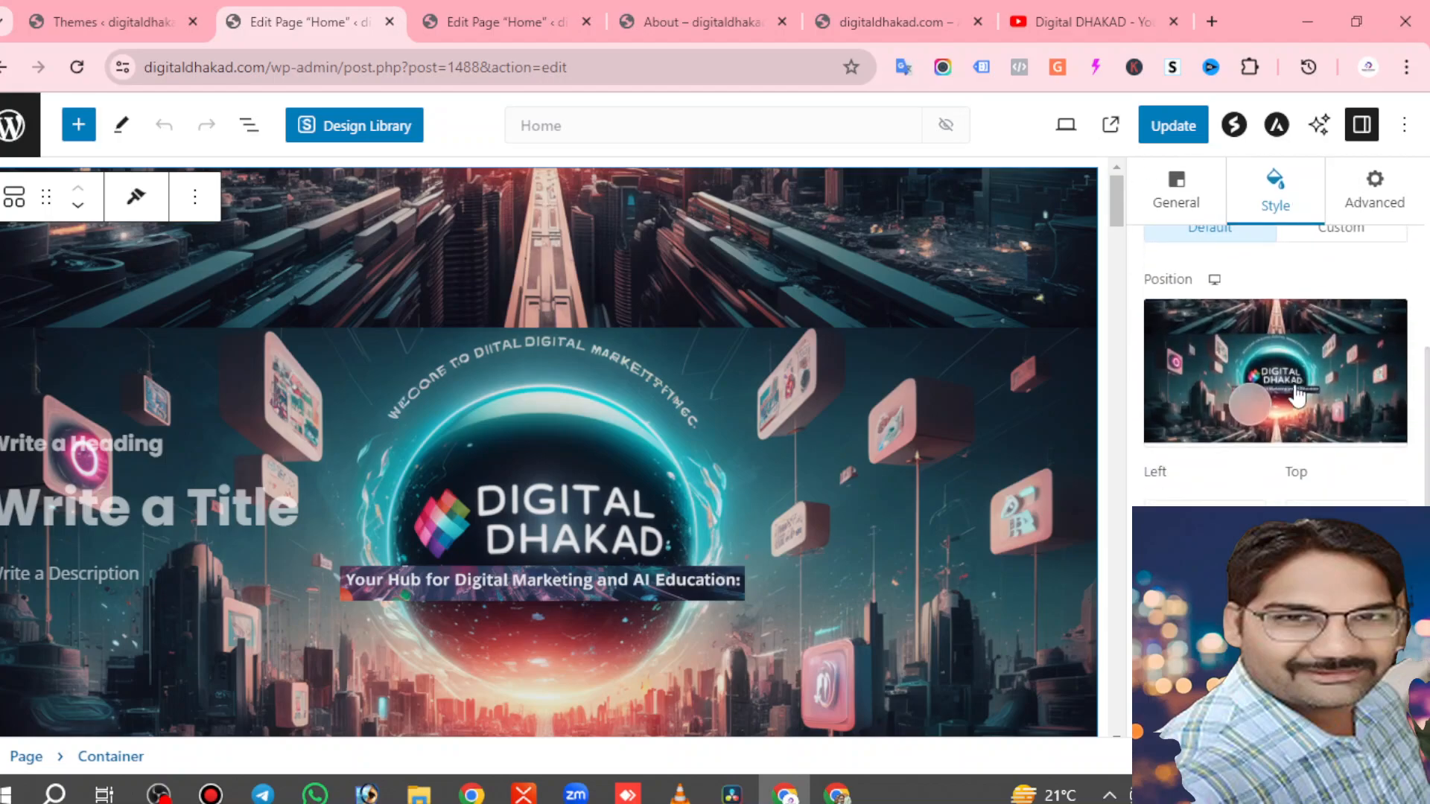
scroll(1297, 395, "down", 4)
left_click(1394, 281)
left_click(1395, 282)
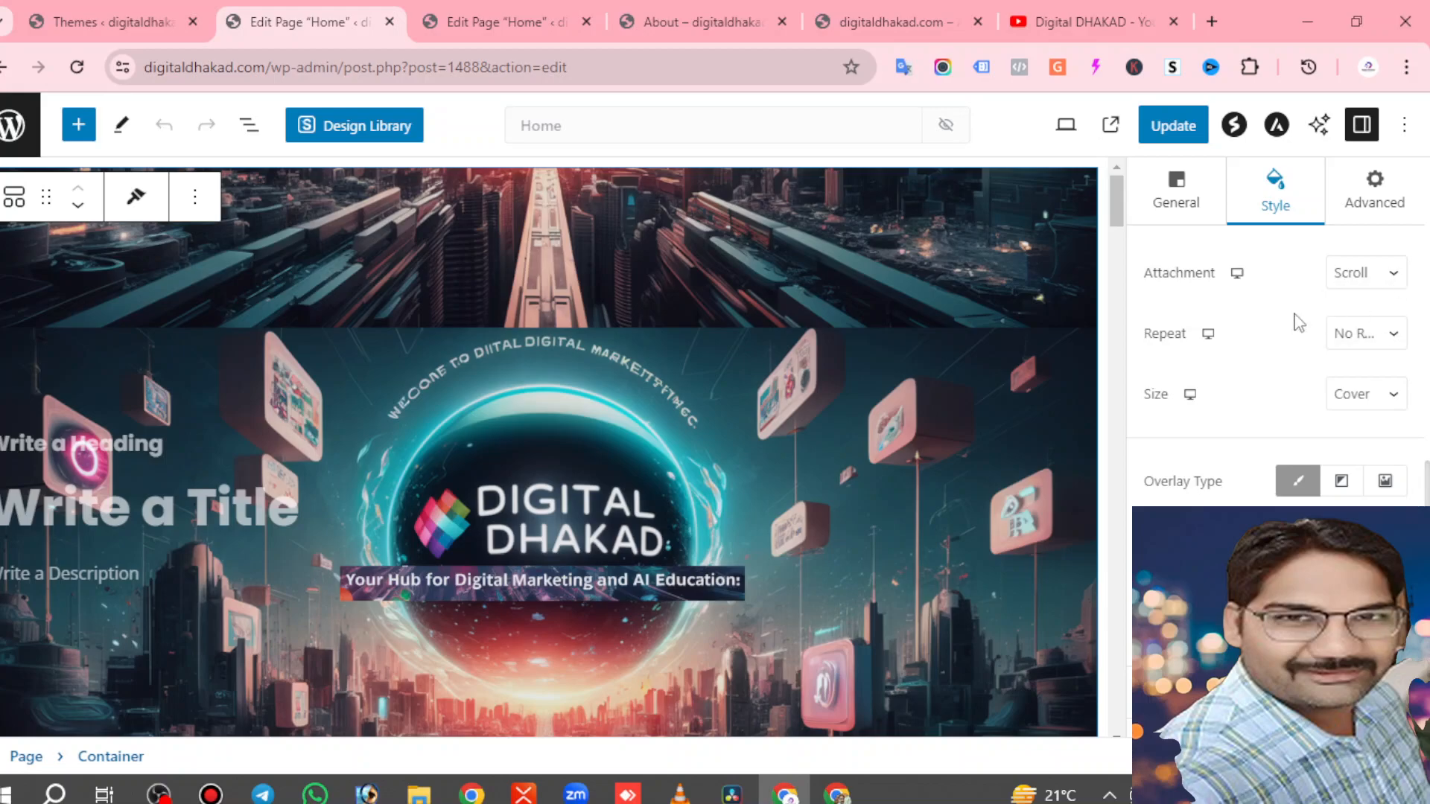
left_click(1393, 337)
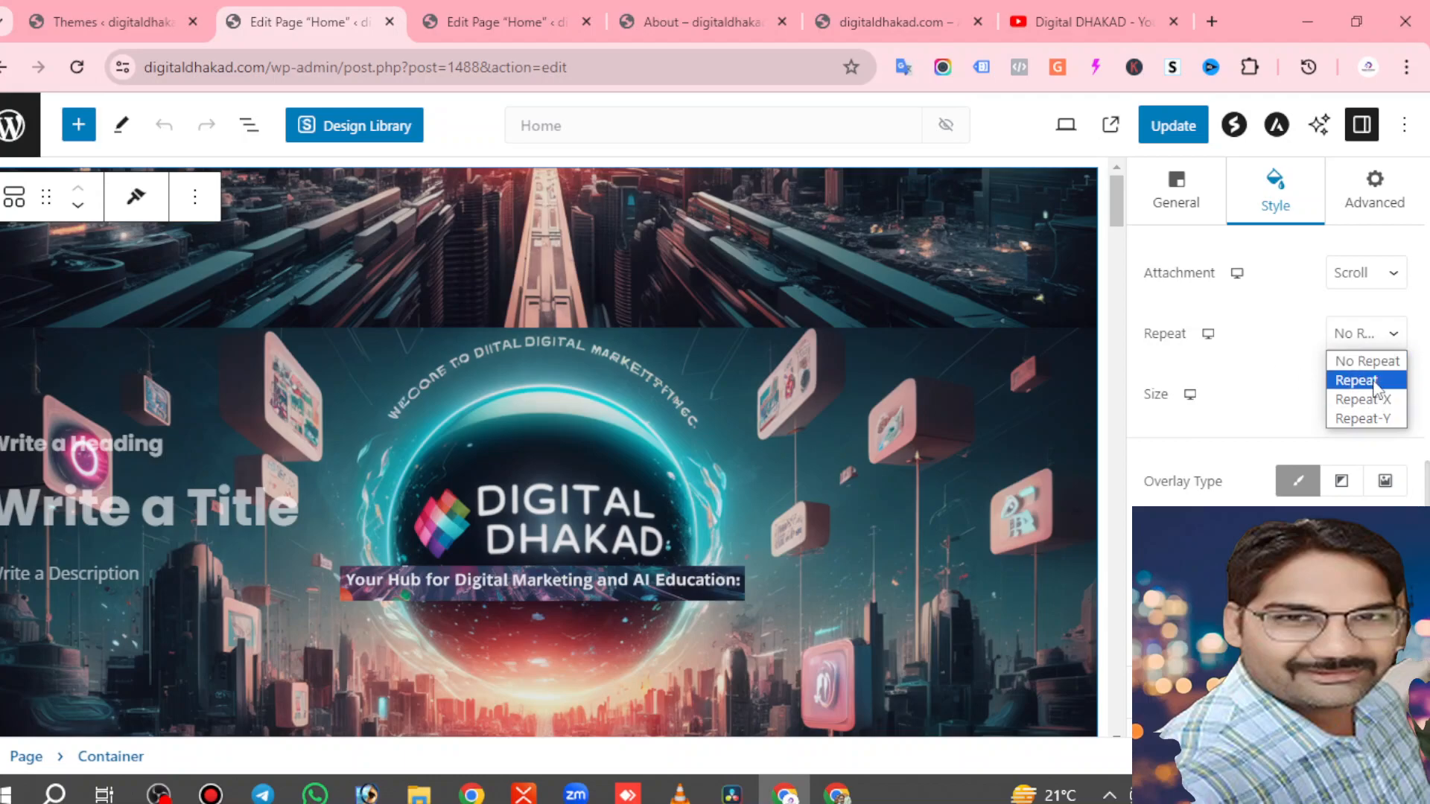
left_click(1397, 340)
left_click(1399, 399)
left_click(1399, 398)
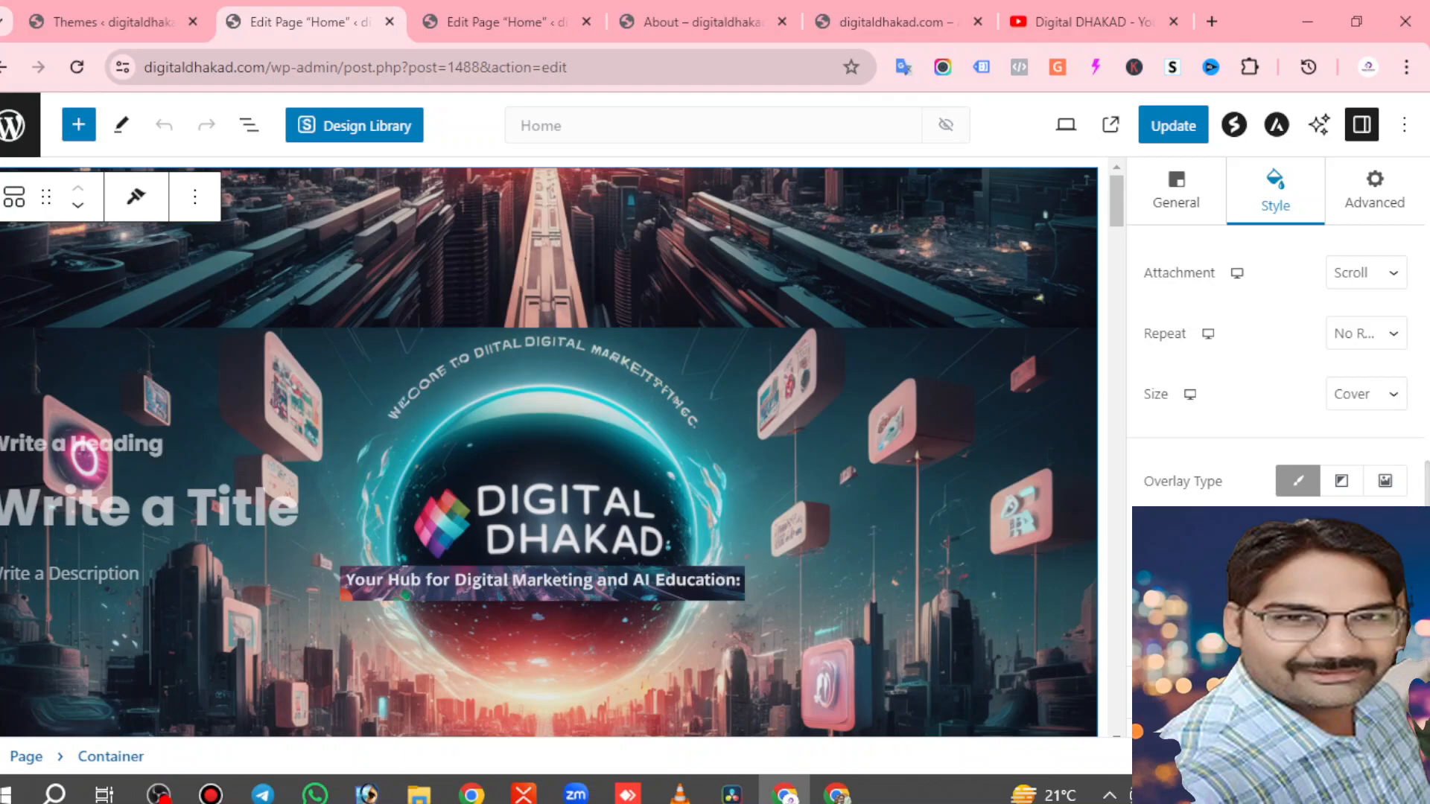
Lower the opacity of the color overlay on the hero container's background image.
left_click_drag(1236, 618, 1154, 618)
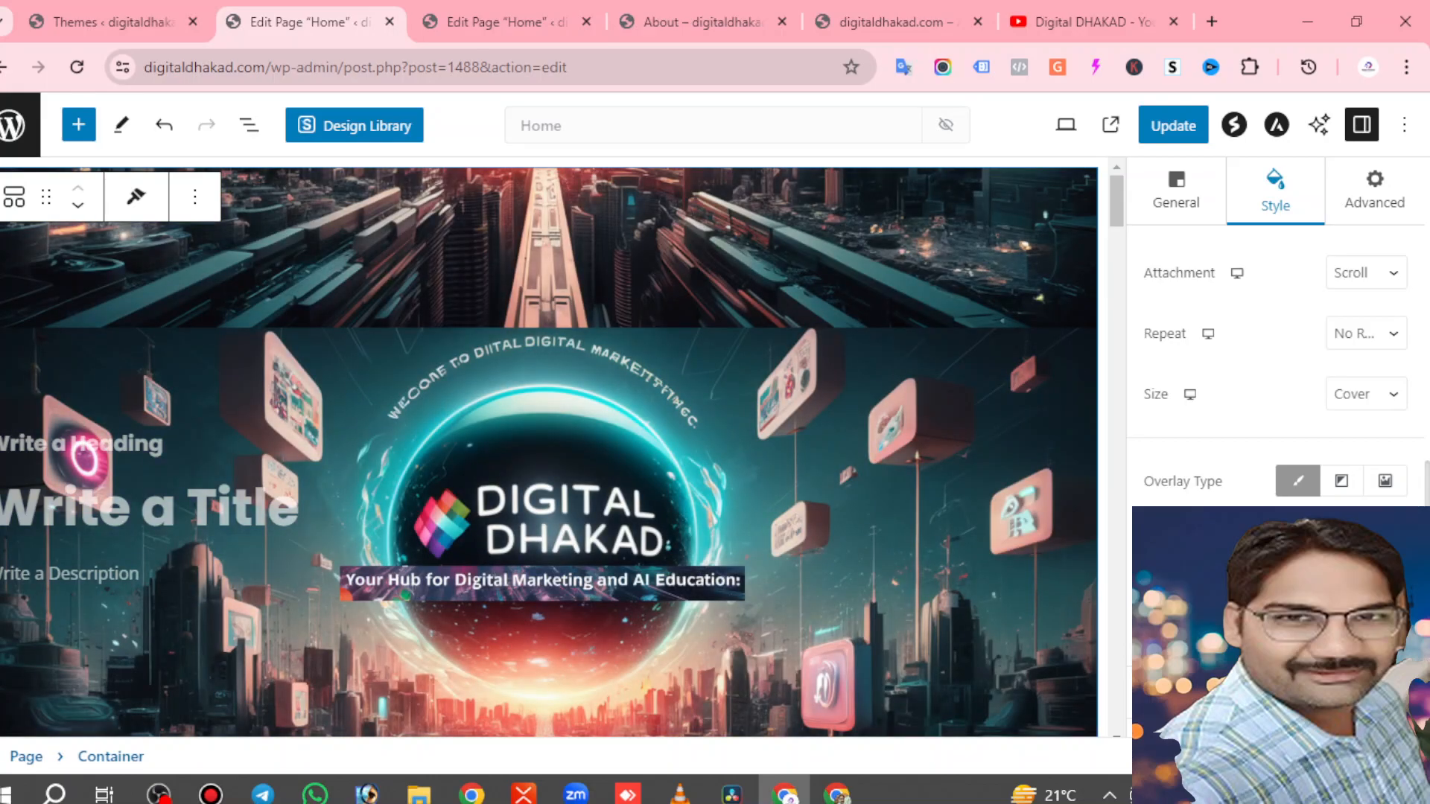
Select the "How can we help you?" heading block and examine its content, sub heading and style settings.
scroll(793, 426, "down", 6)
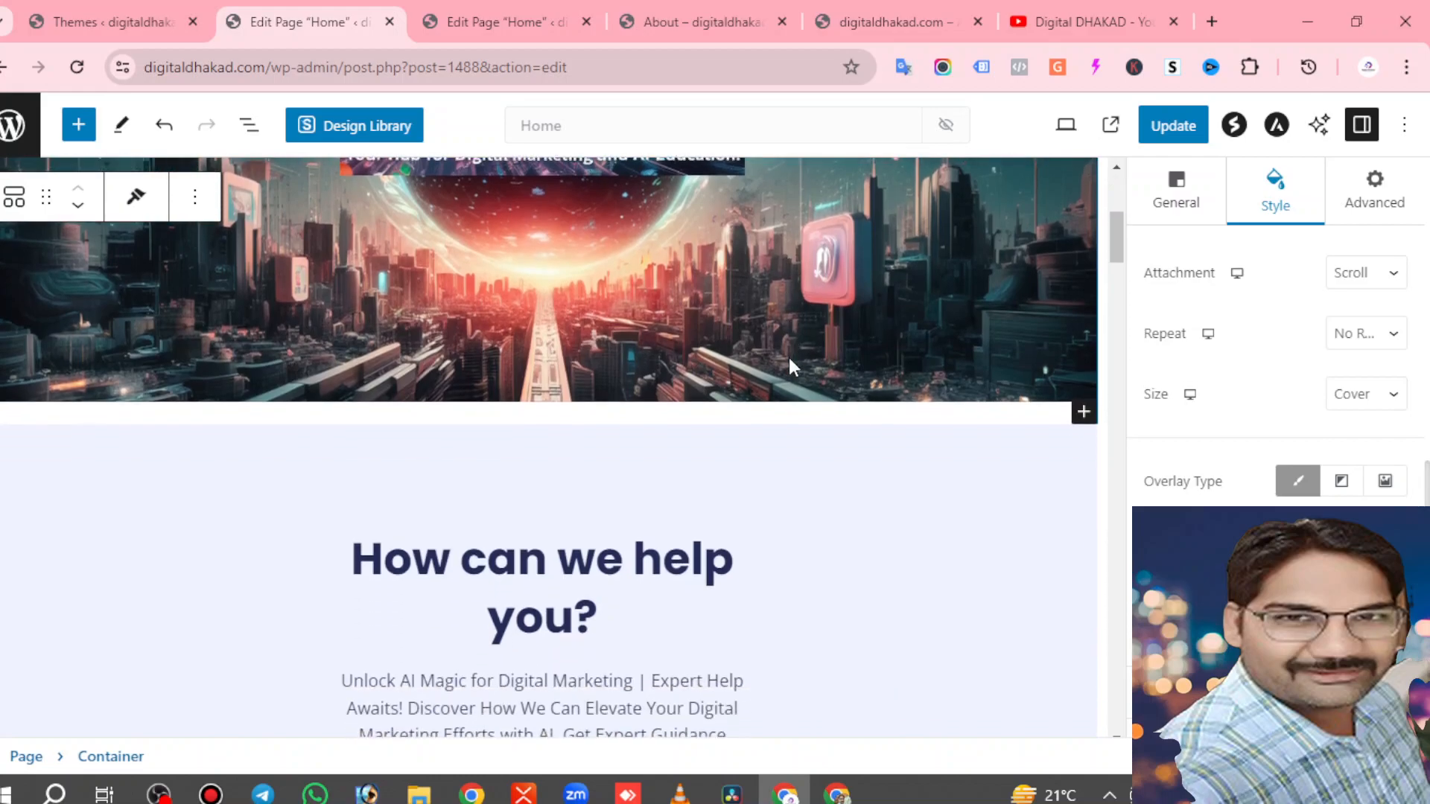
scroll(784, 388, "down", 3)
left_click(566, 375)
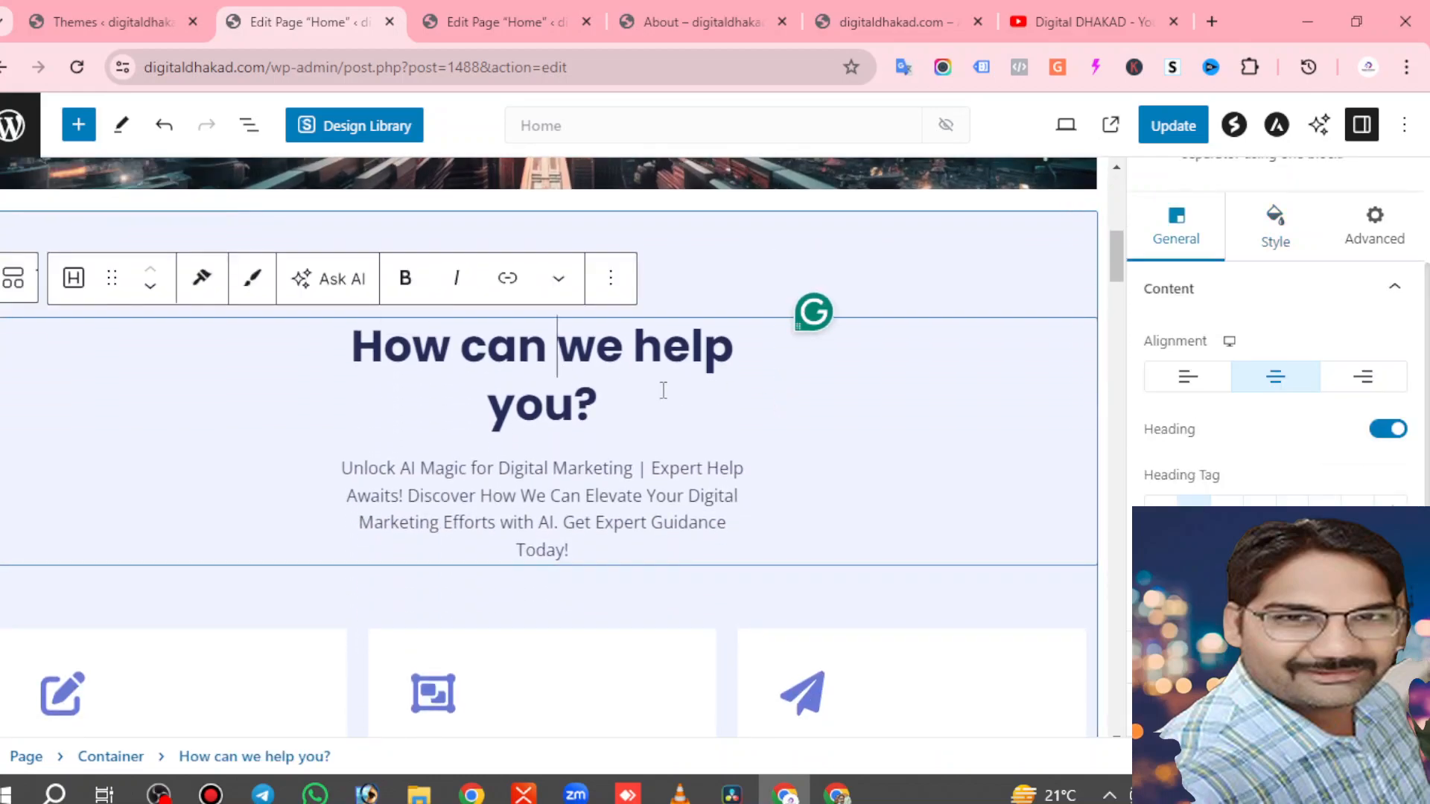
left_click(607, 408)
scroll(641, 380, "down", 2)
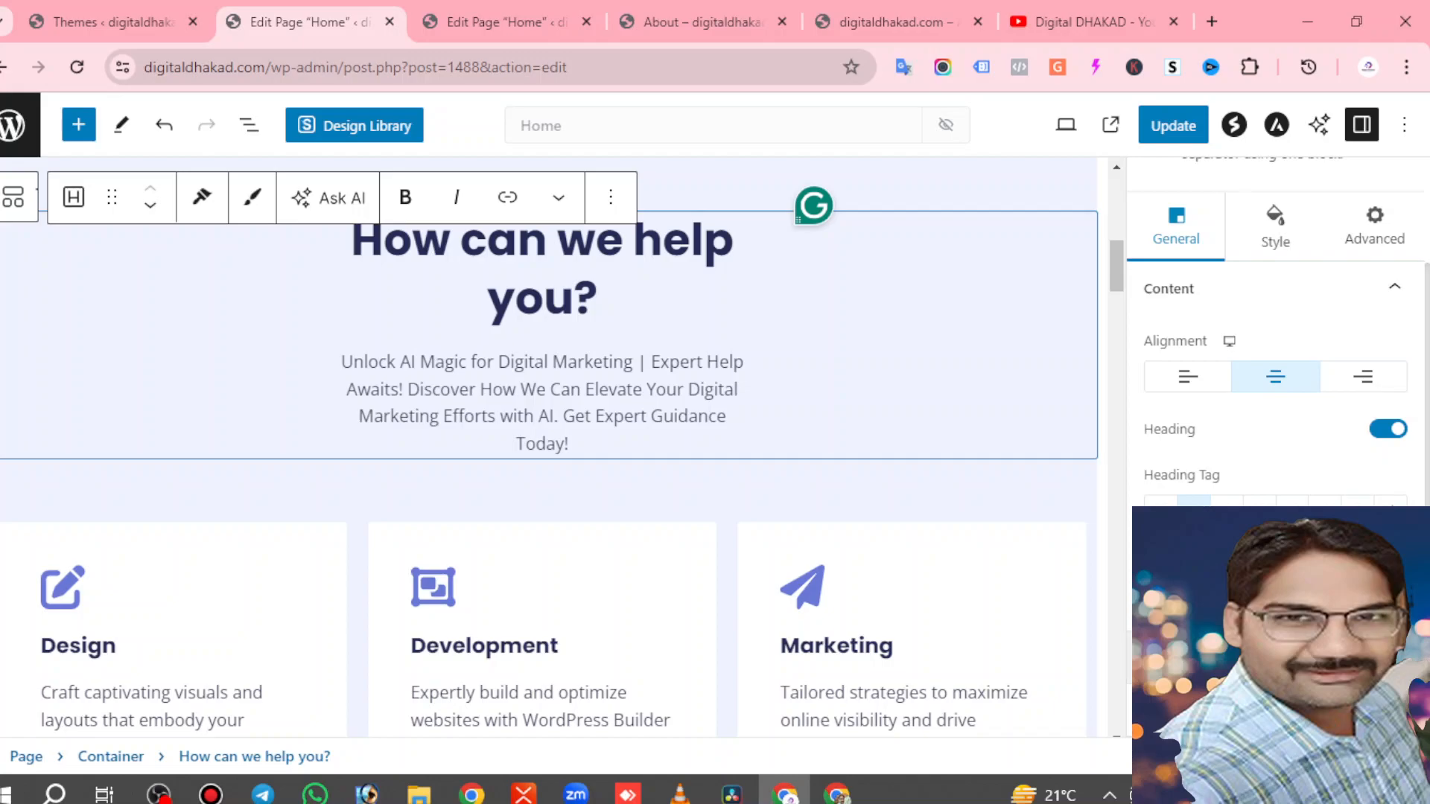
left_click(1221, 658)
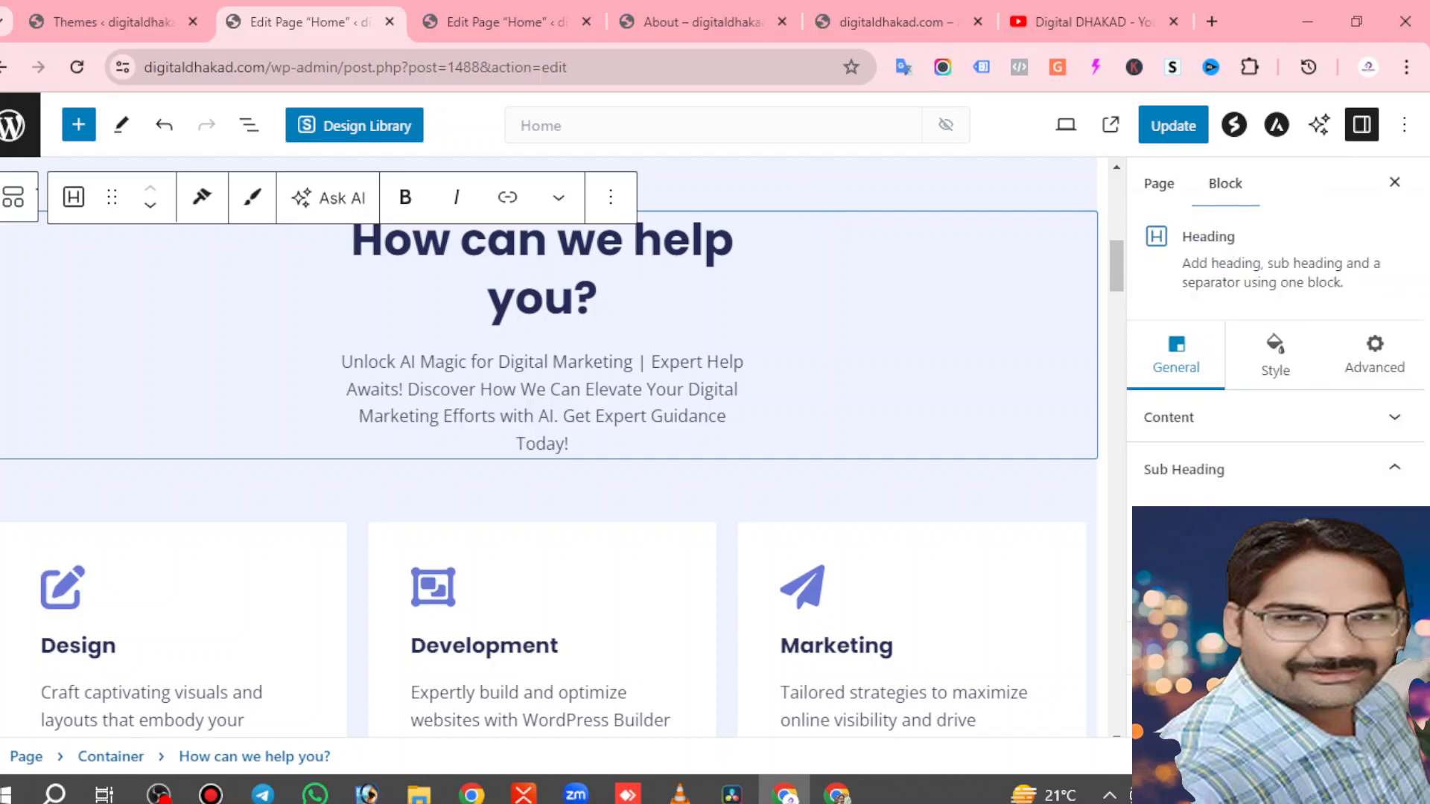
left_click(1222, 649)
left_click(1272, 352)
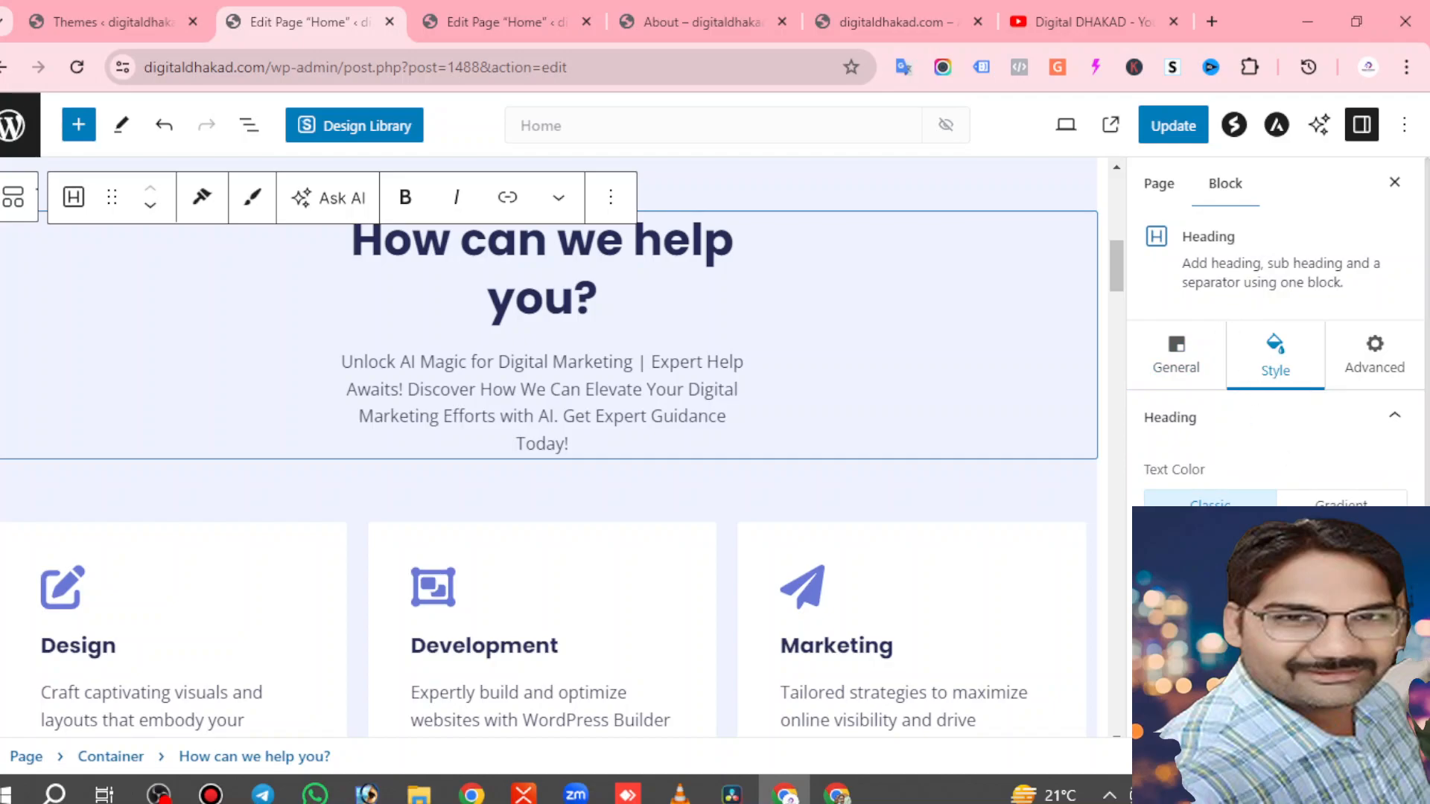
scroll(1230, 395, "down", 2)
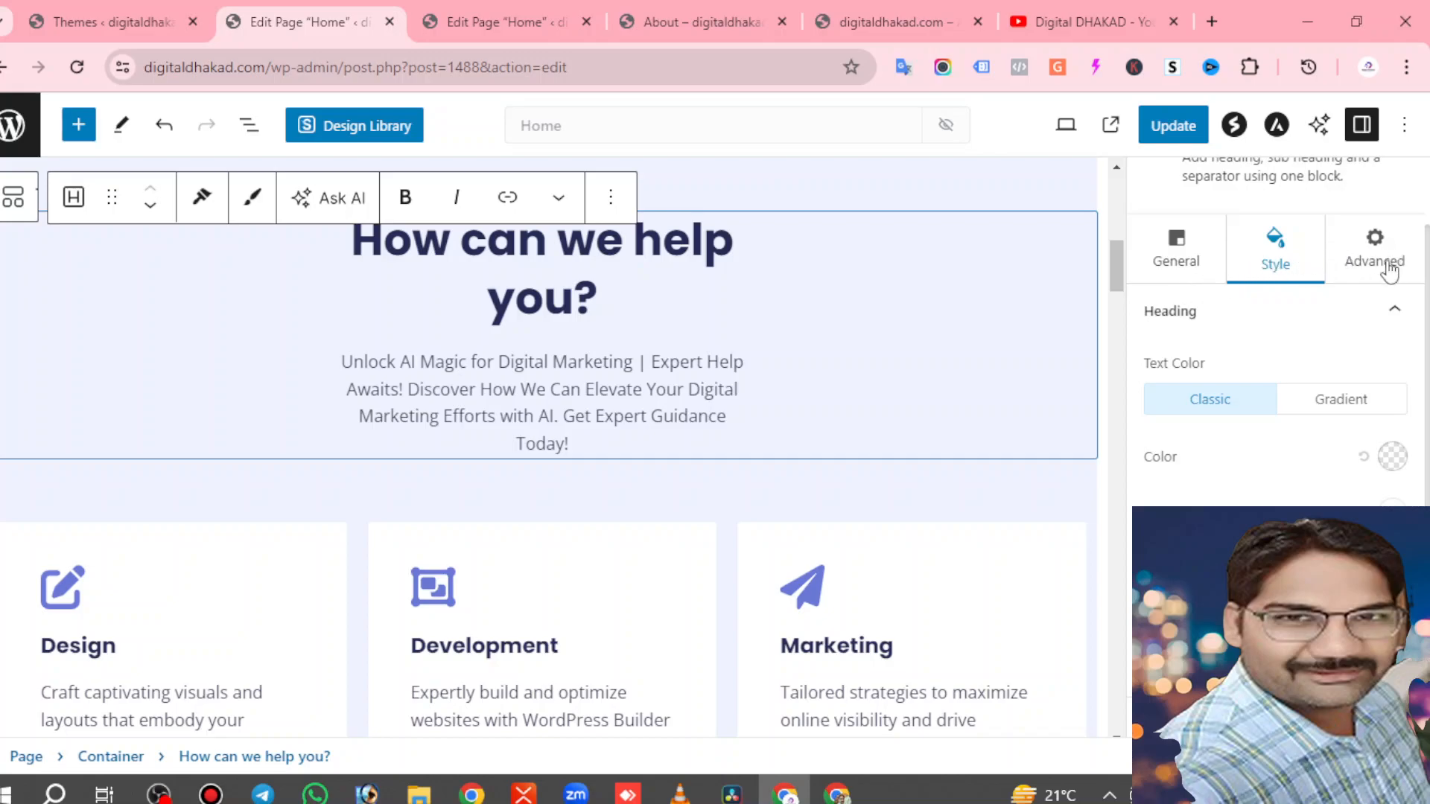
left_click(1171, 253)
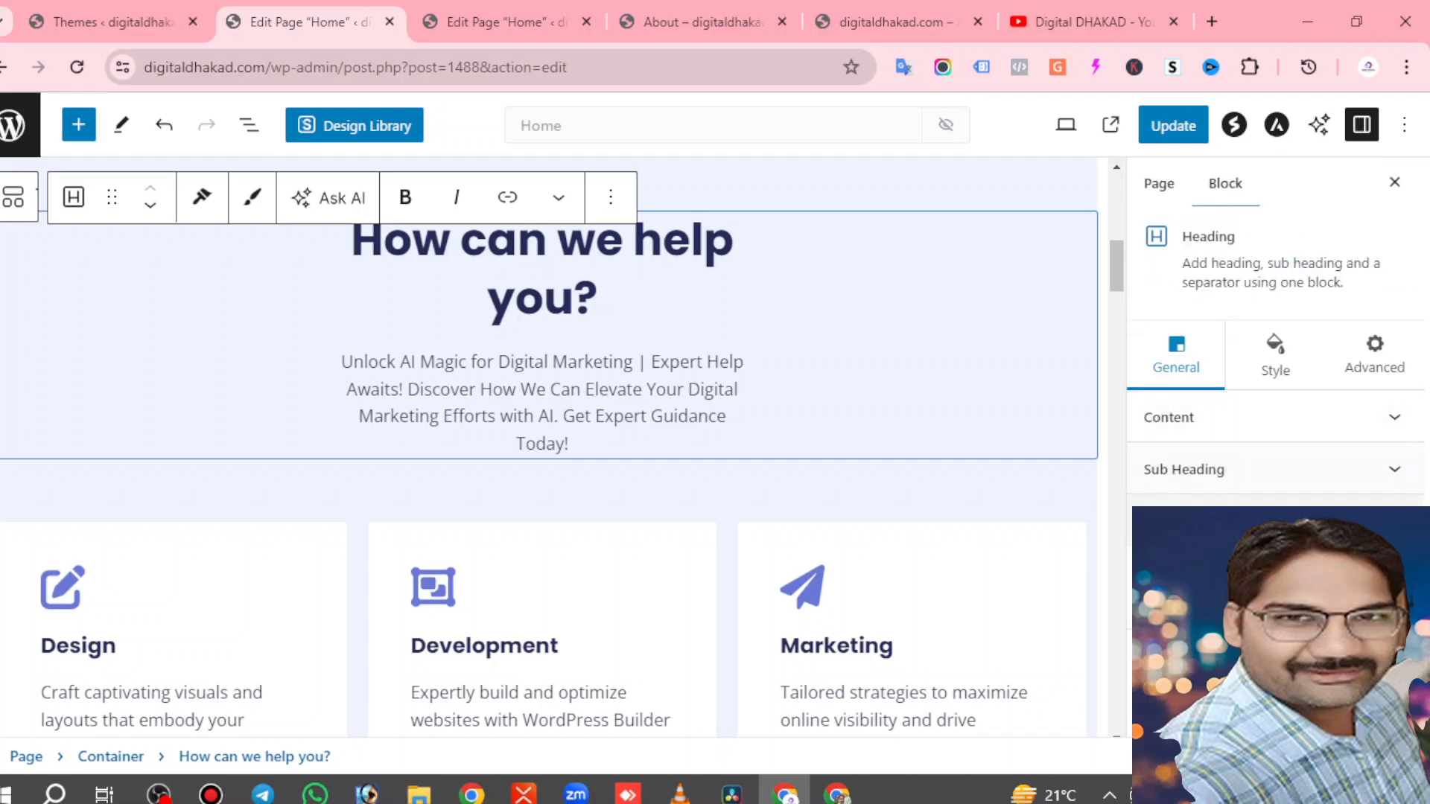
View the heading's text color picker with its hex field and palette swatches, and close it without choosing a color.
left_click(1275, 356)
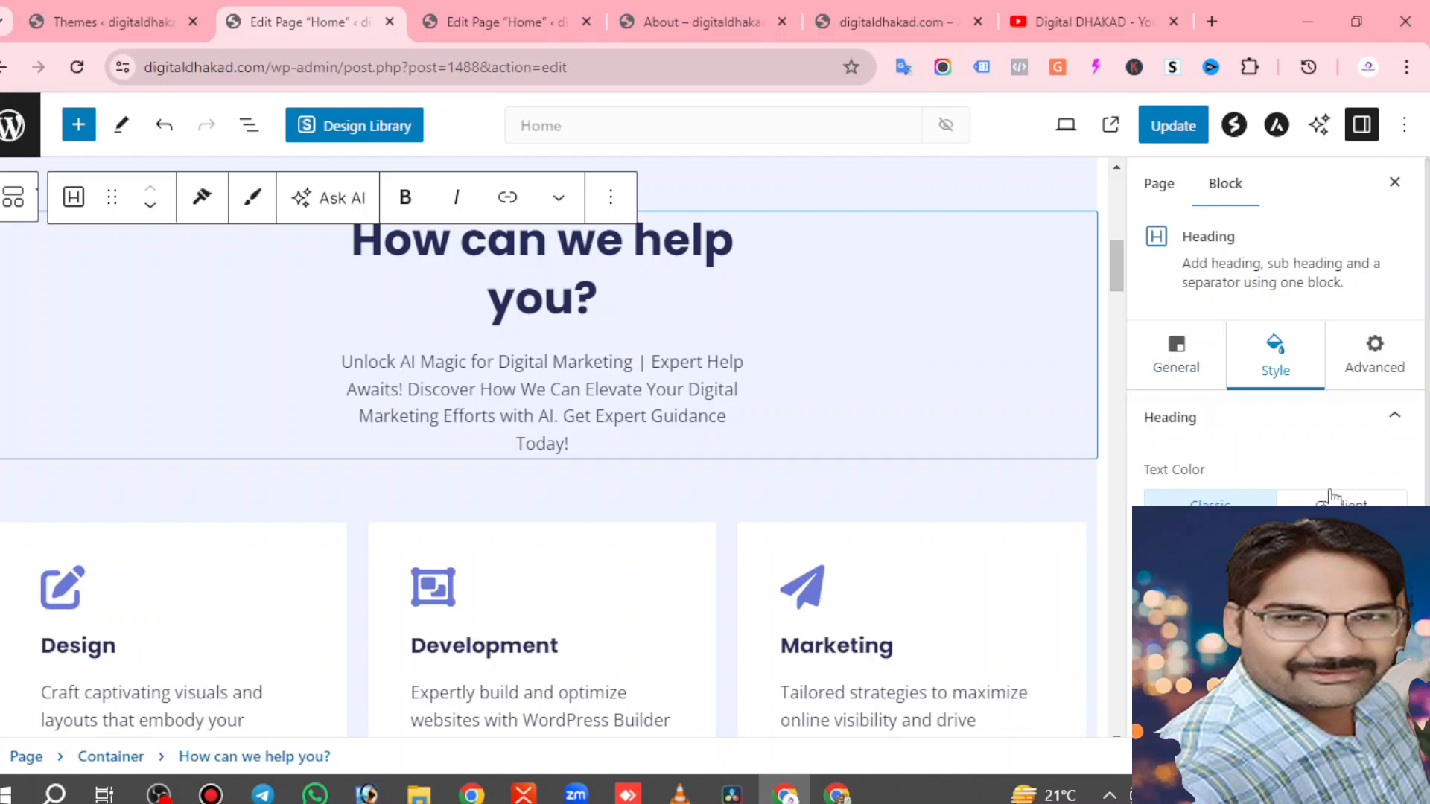
scroll(1341, 484, "down", 2)
scroll(1281, 357, "up", 2)
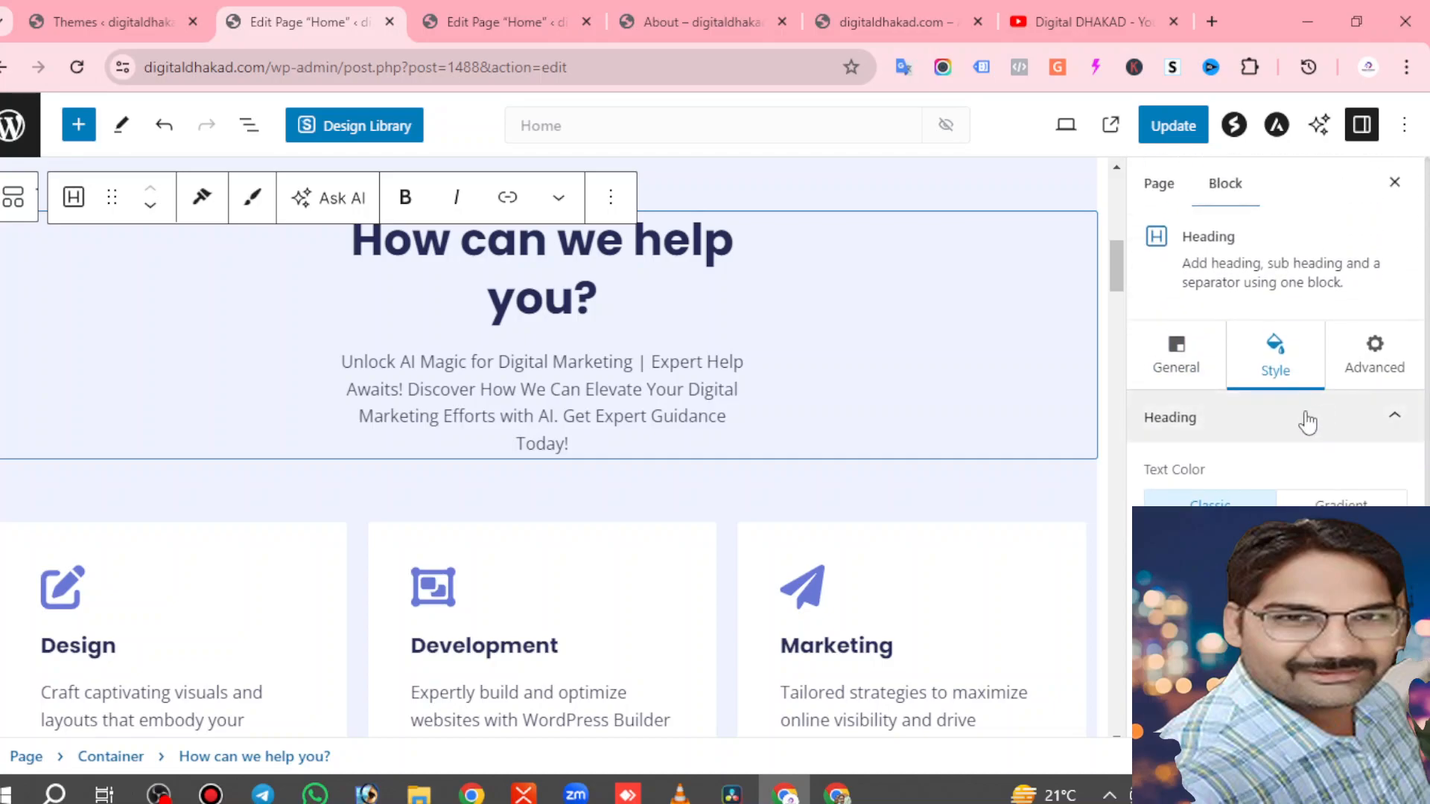
scroll(1303, 423, "down", 1)
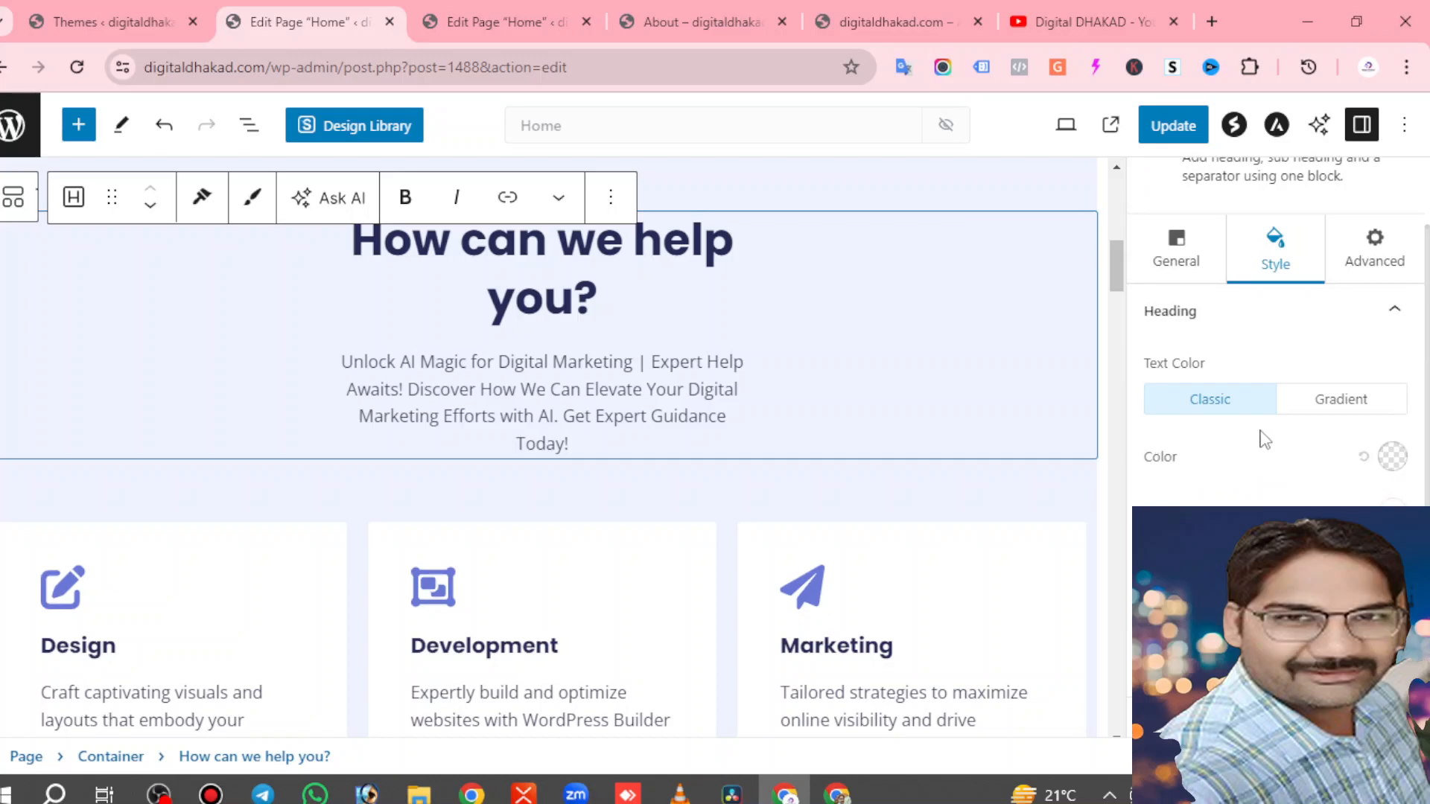
left_click(1392, 457)
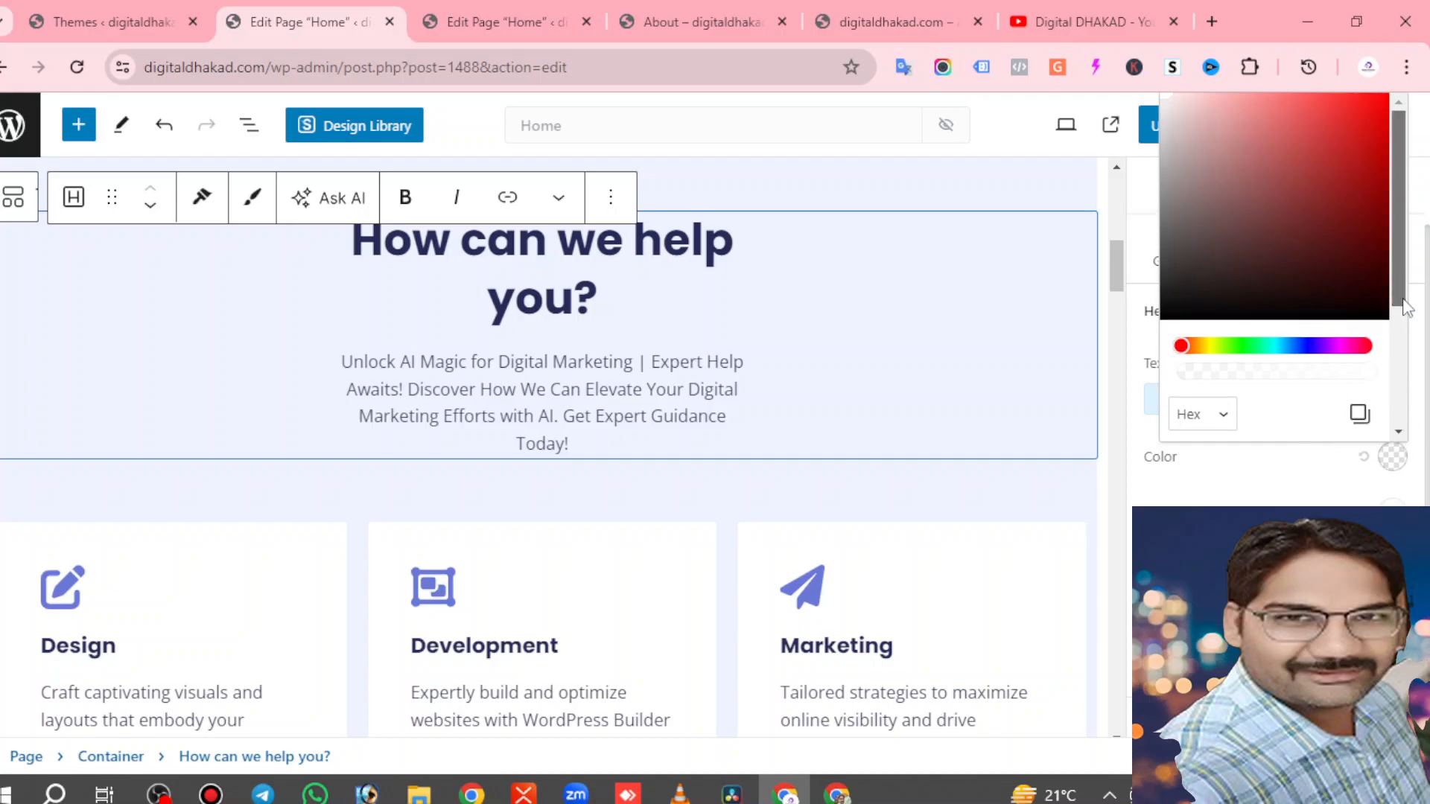
scroll(1405, 418, "down", 3)
left_click(1266, 257)
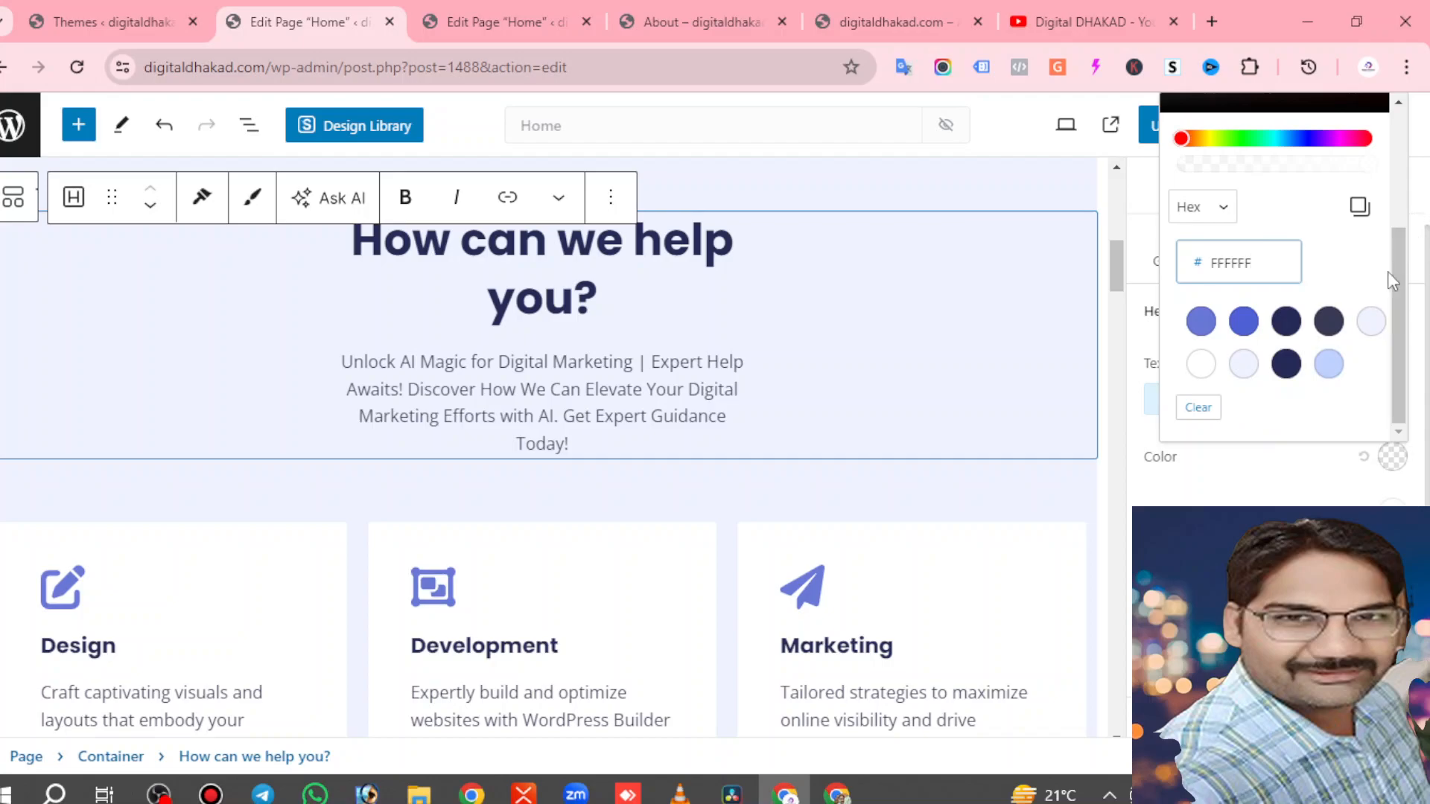
left_click_drag(1400, 263, 1403, 104)
left_click(1427, 119)
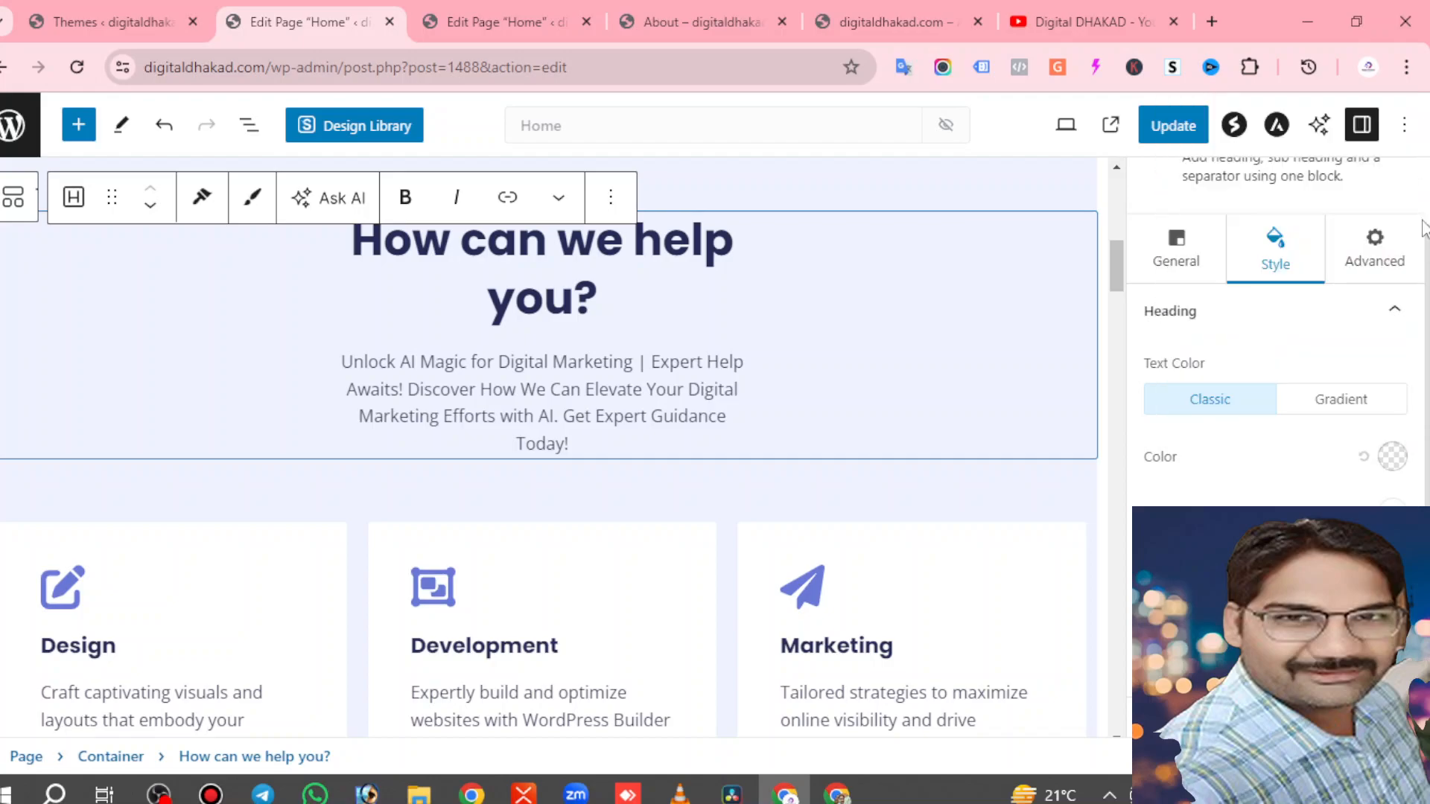
Review the heading's typography options for font family, size, weight, style and transform.
scroll(1192, 403, "down", 2)
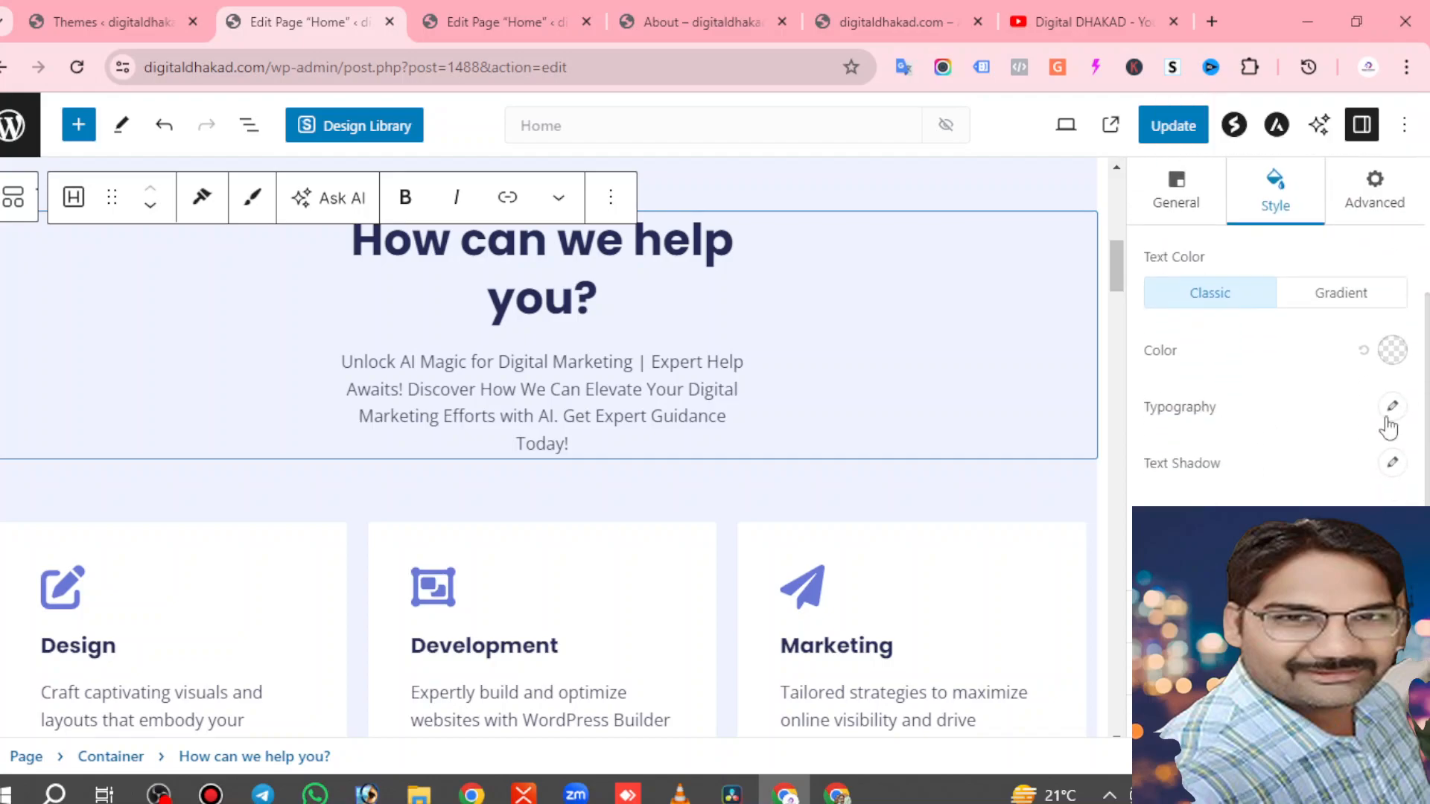
left_click(1391, 407)
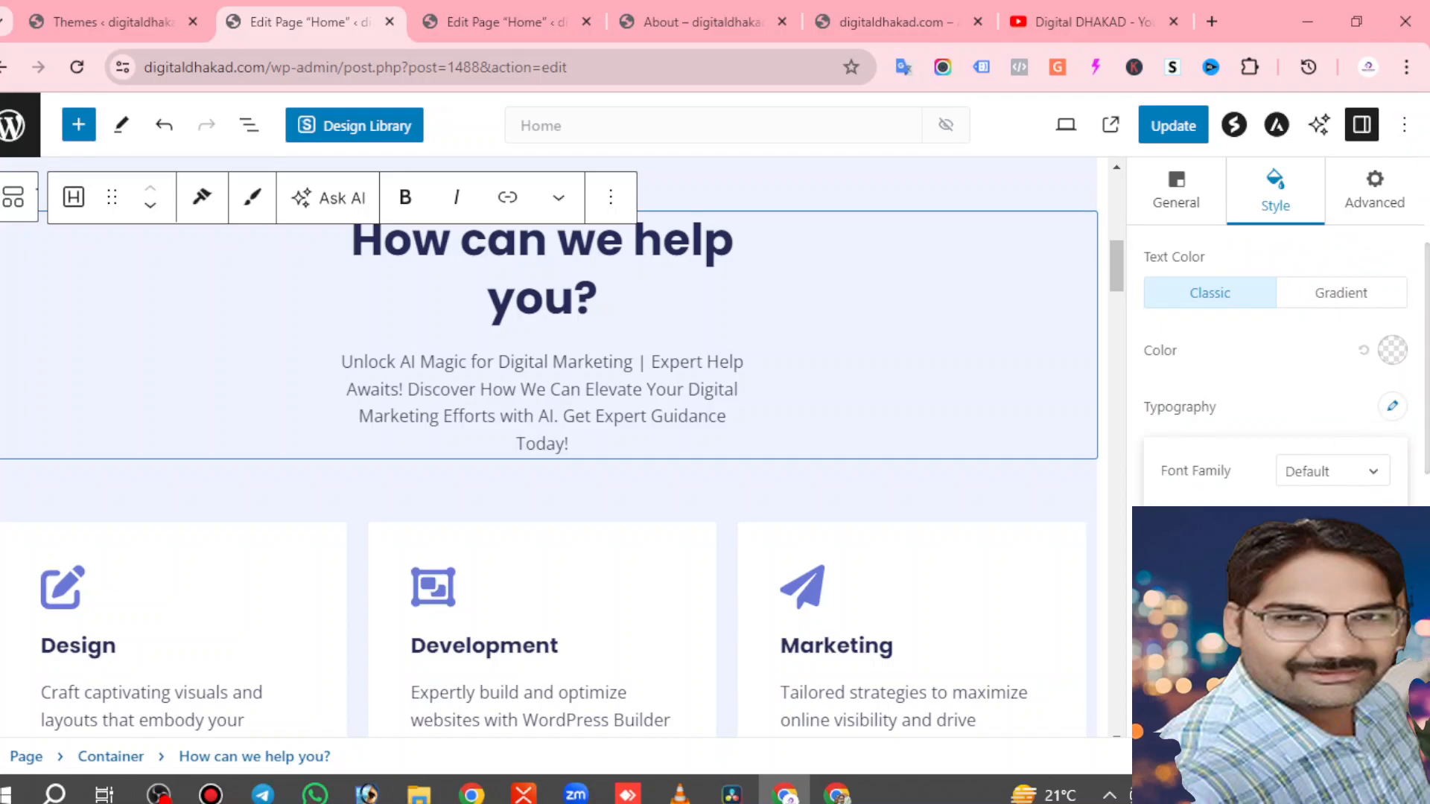
scroll(1275, 372, "down", 2)
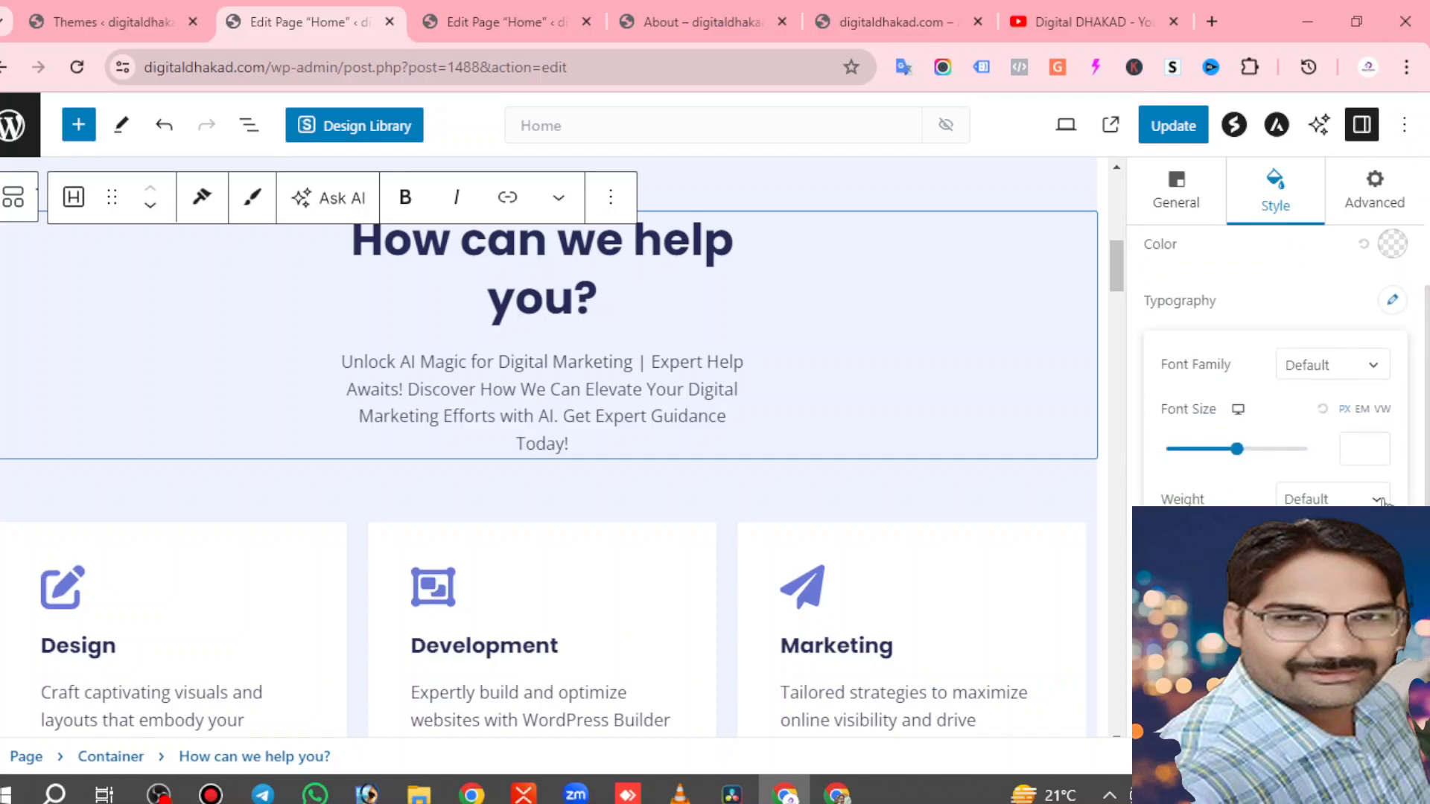
scroll(1275, 365, "down", 2)
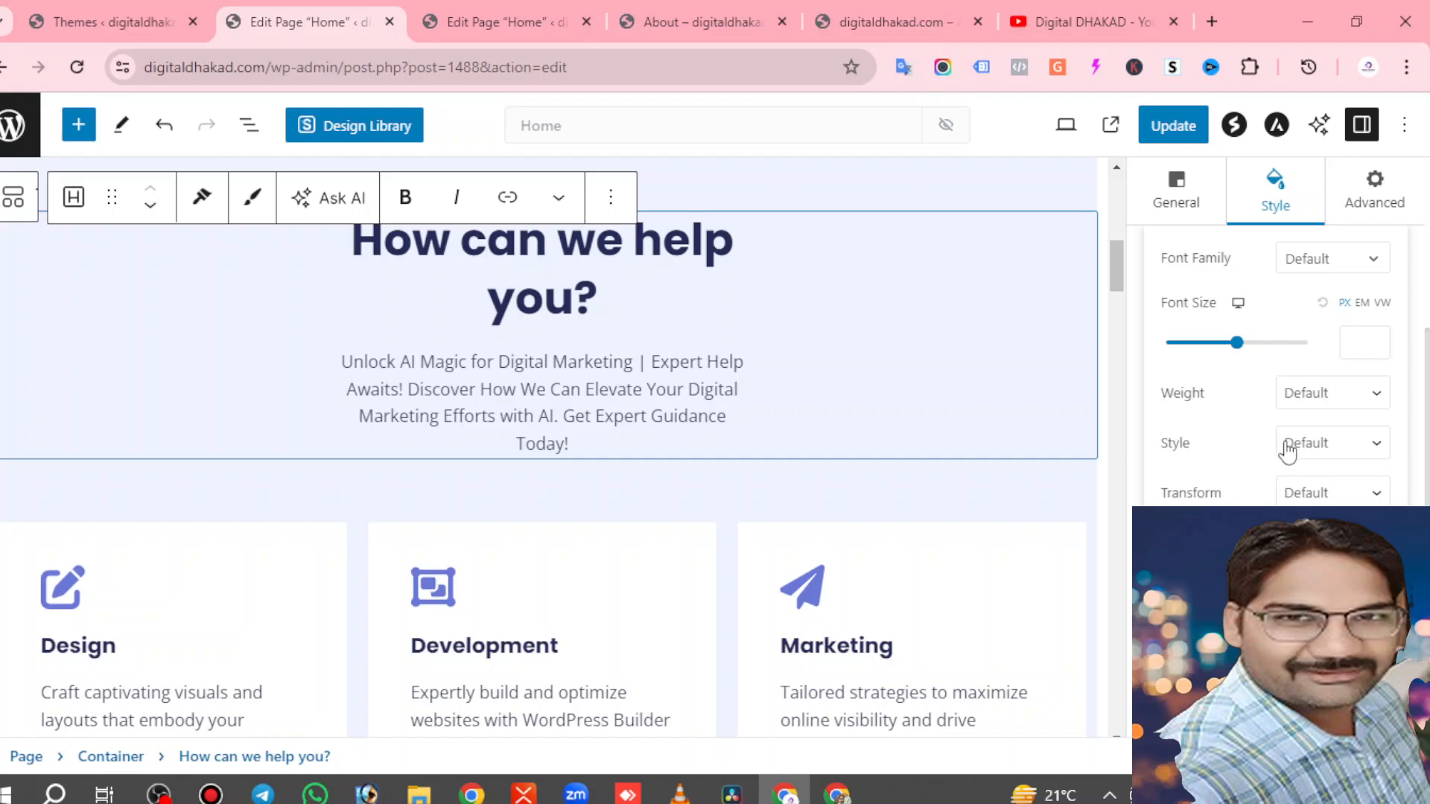
scroll(1281, 462, "up", 3)
scroll(1281, 462, "down", 2)
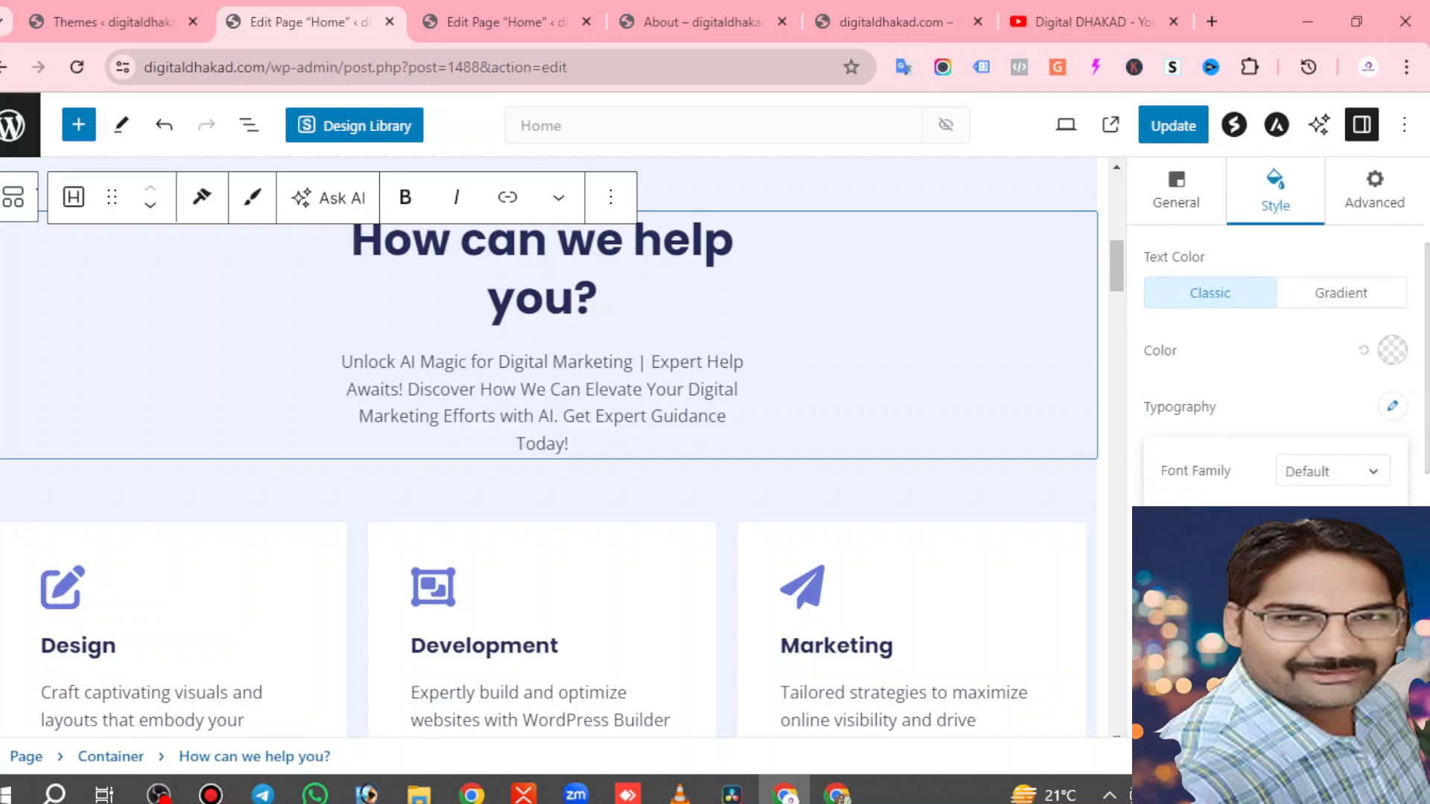
Apply a linear purple-to-blue gradient text color at 90° to the "How can we help you?" heading and check it on the page.
left_click(1324, 294)
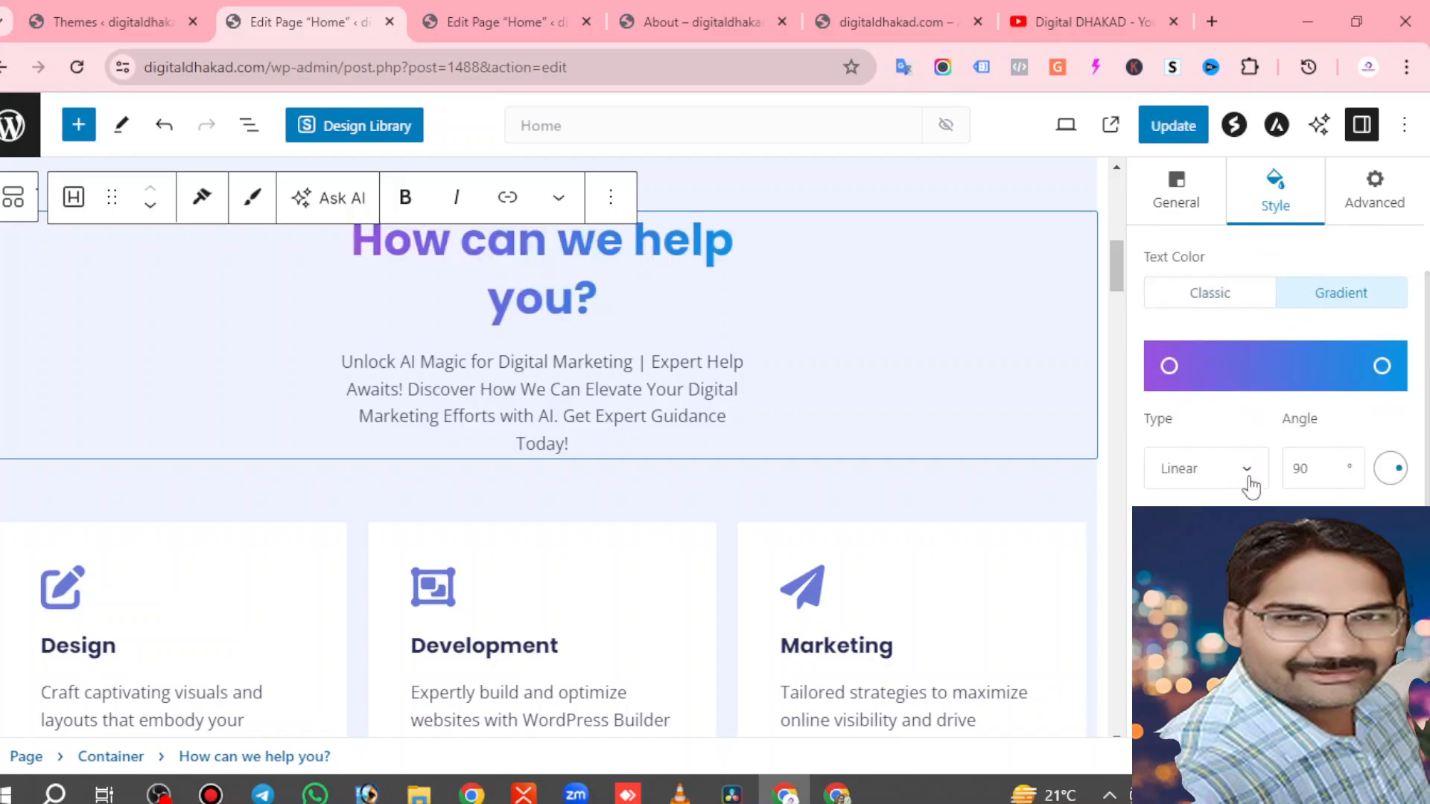
scroll(929, 323, "up", 4)
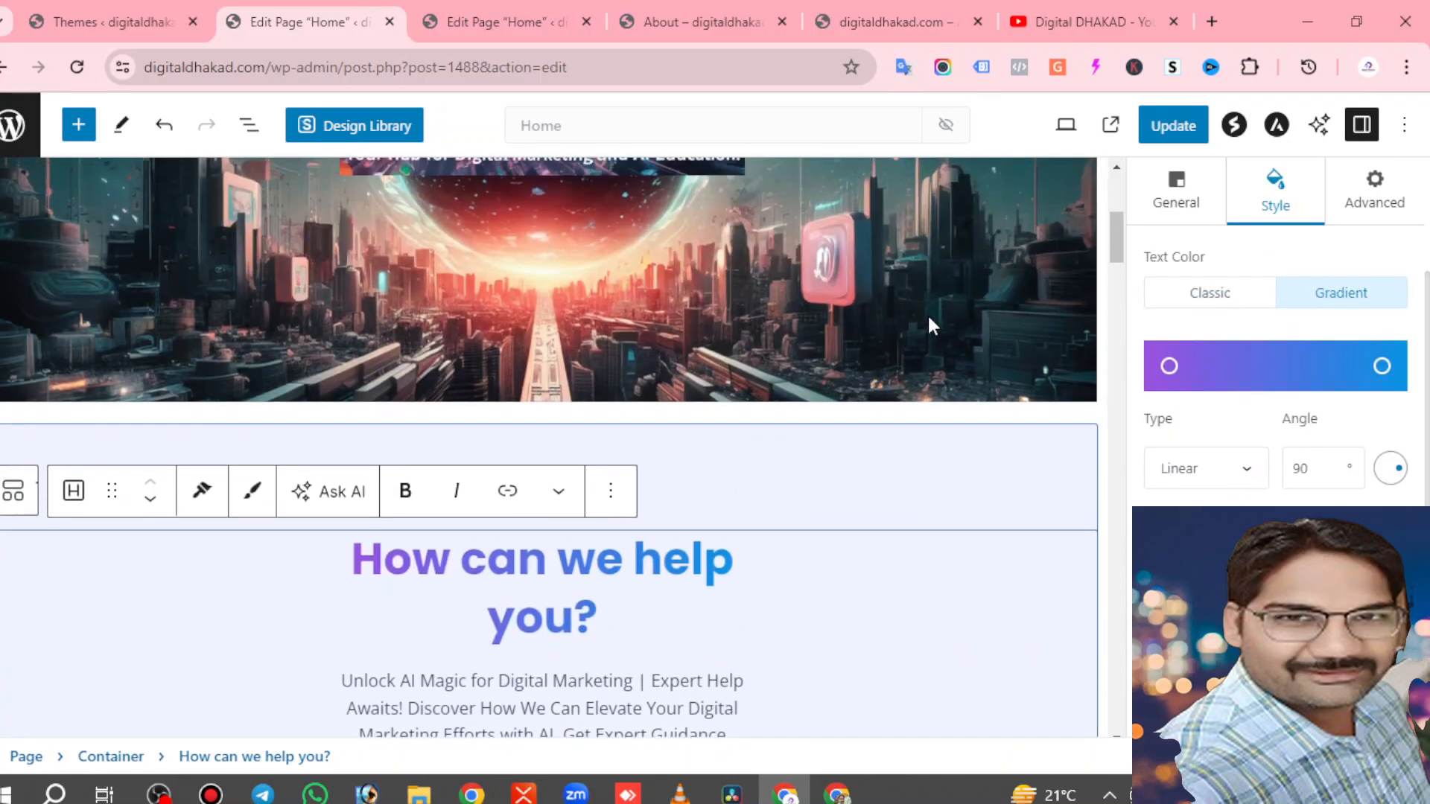
scroll(928, 313, "down", 4)
scroll(930, 320, "down", 1)
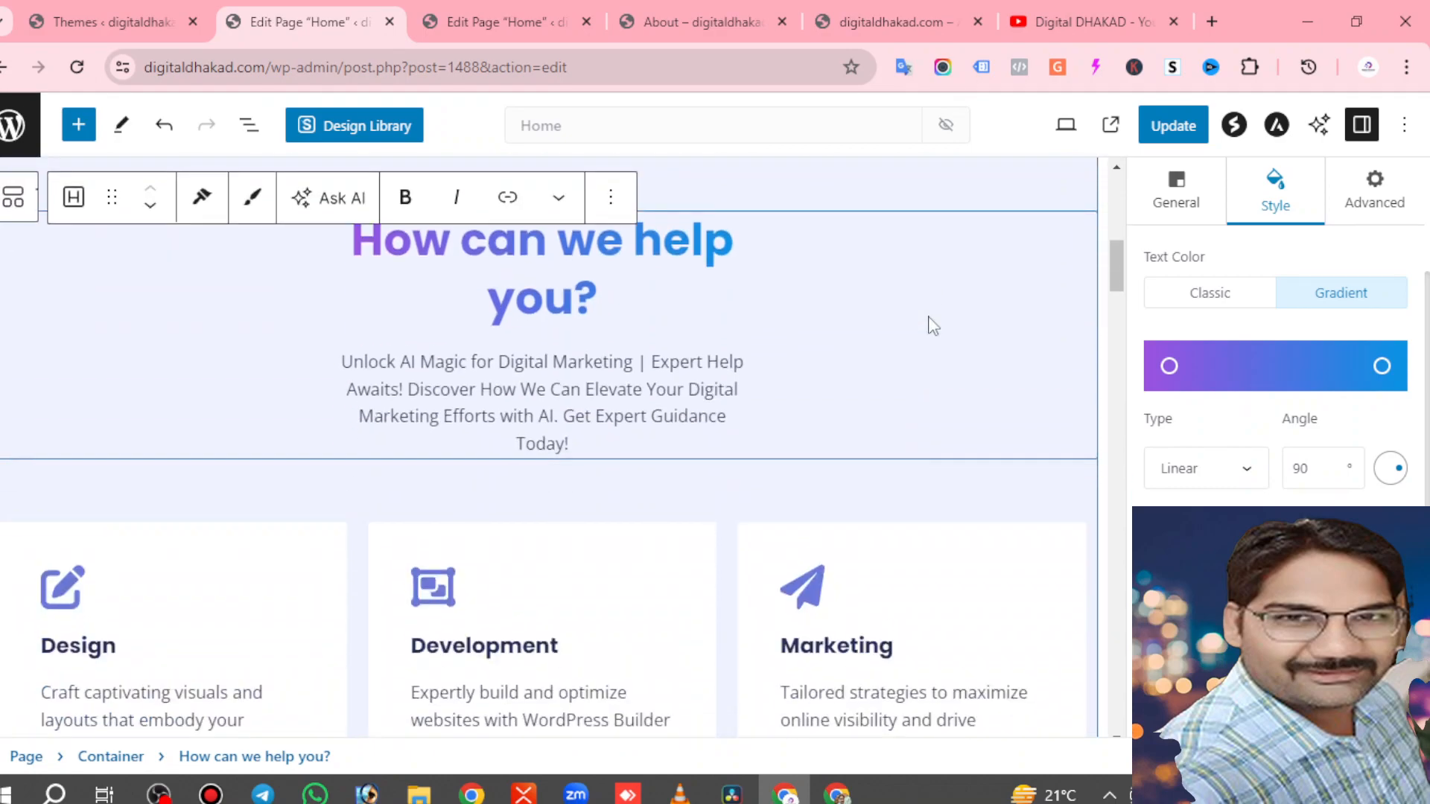
Compare the "How can we help you?" heading's Classic and Gradient text color, keep Gradient, and look through the page down to Partner's Work.
left_click(1207, 295)
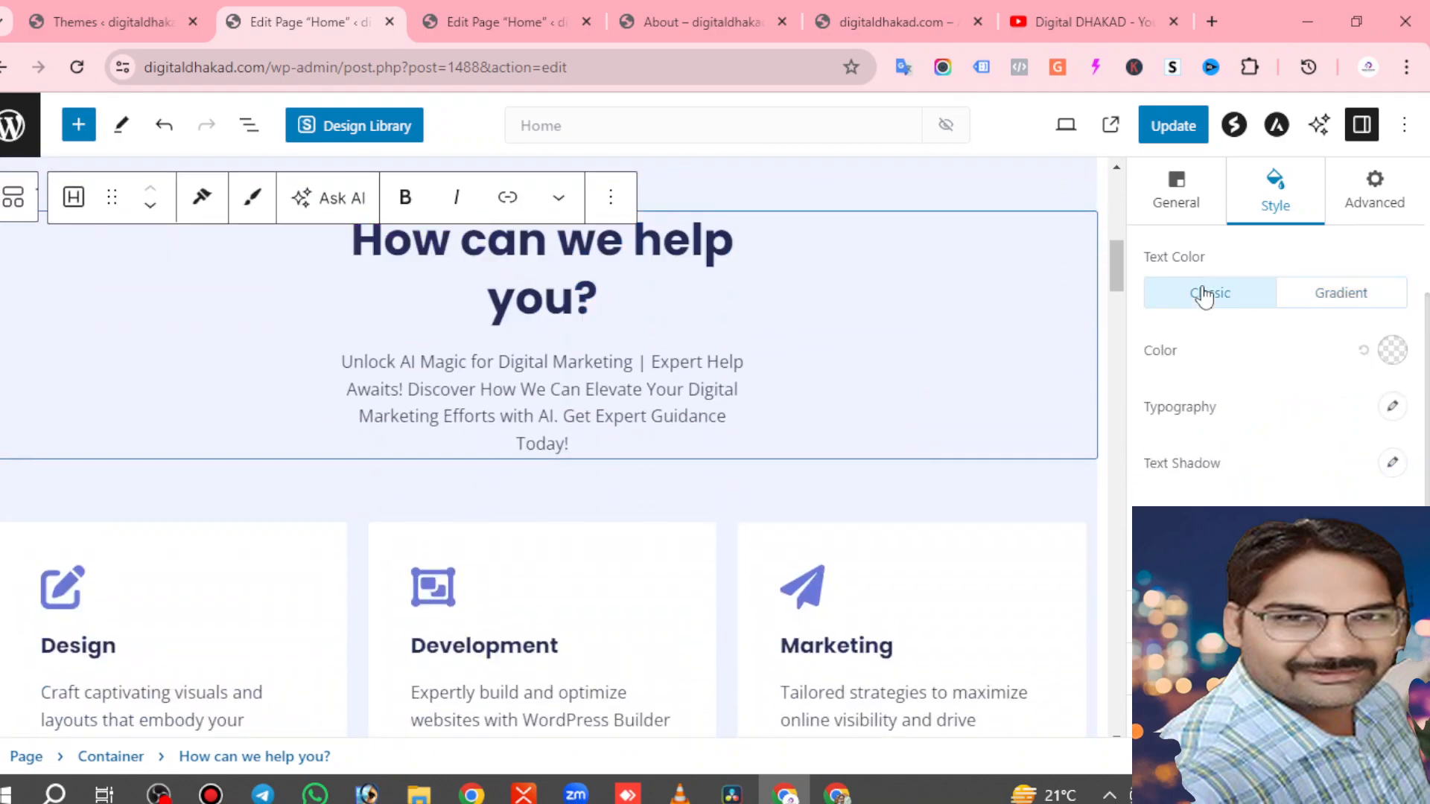
left_click(1366, 304)
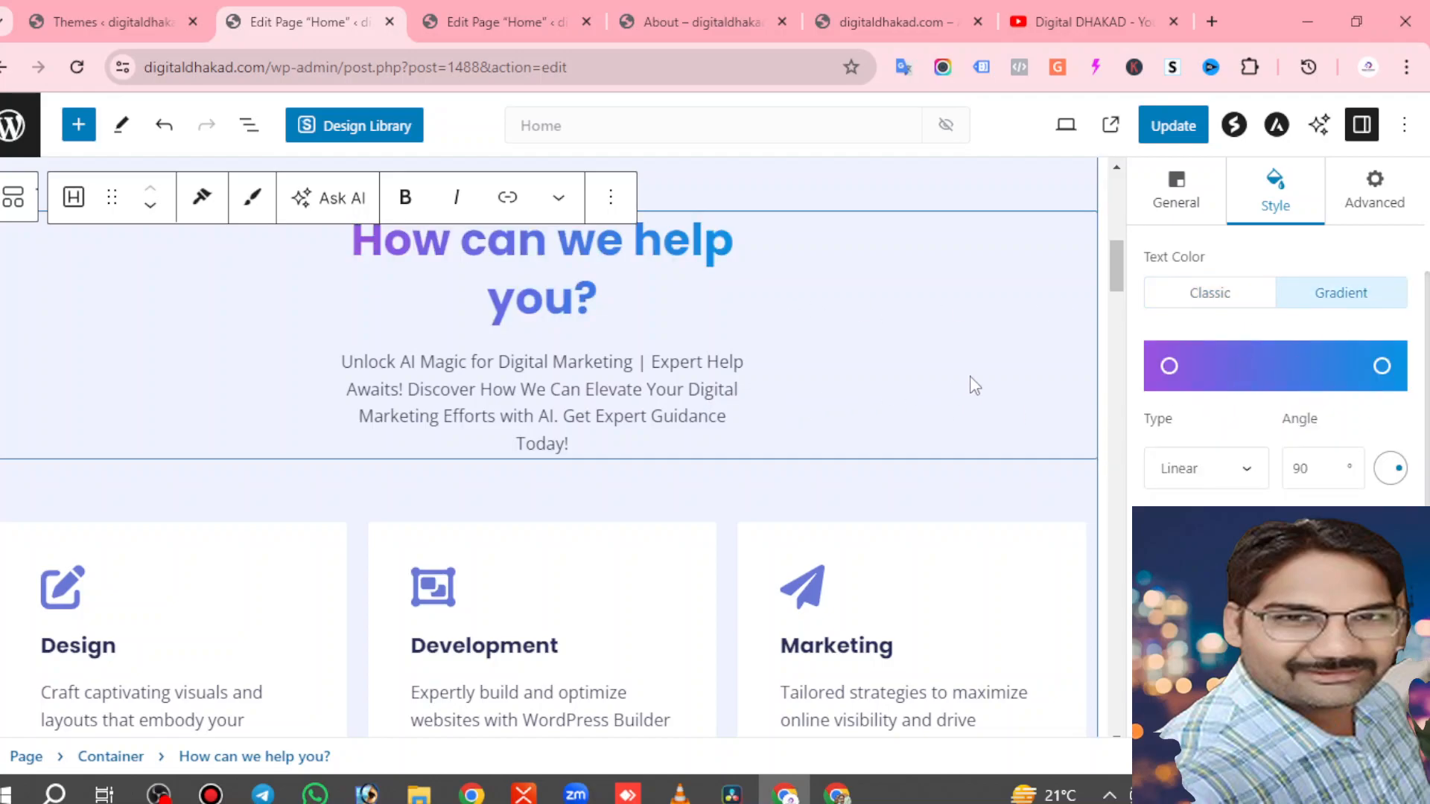
scroll(882, 368, "down", 10)
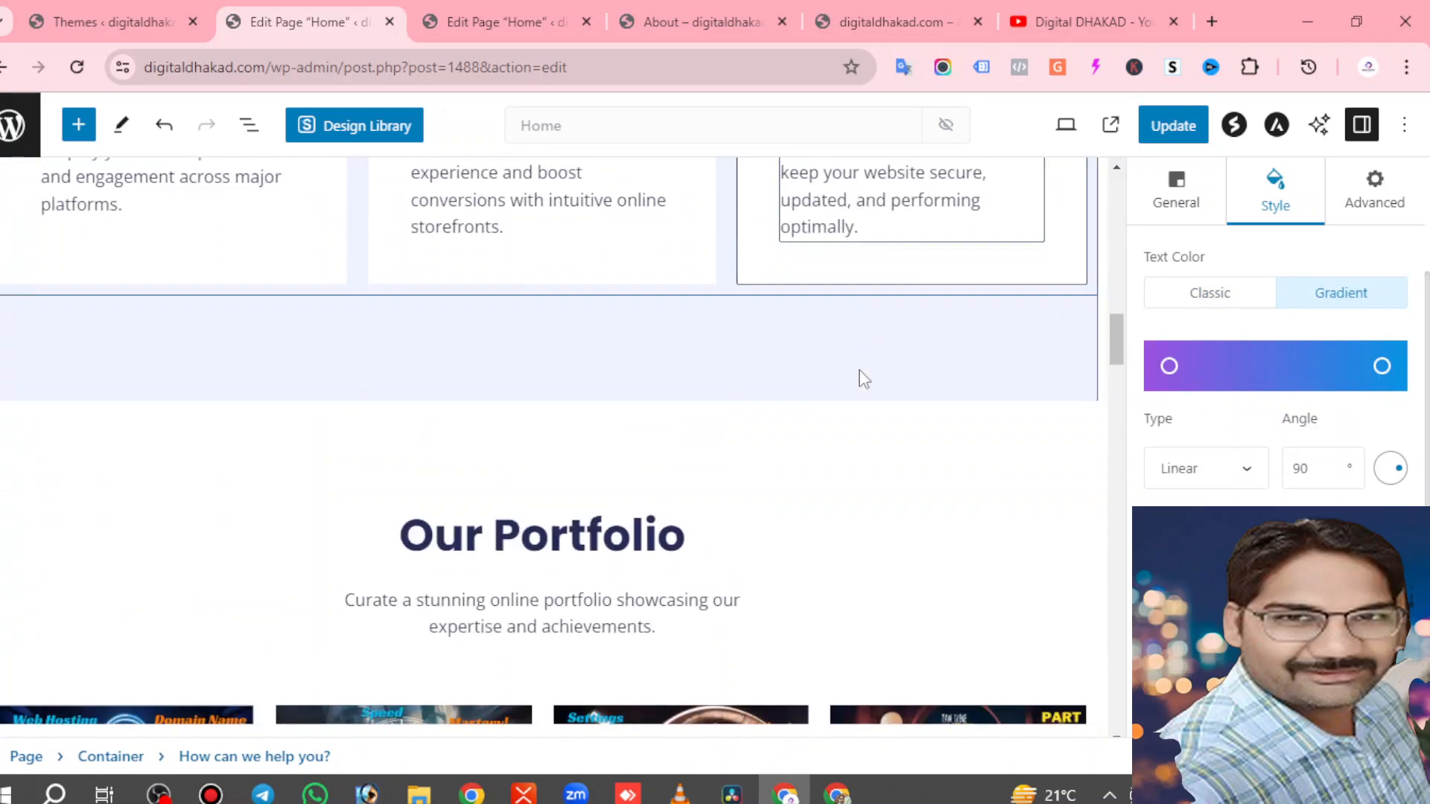
scroll(860, 376, "up", 15)
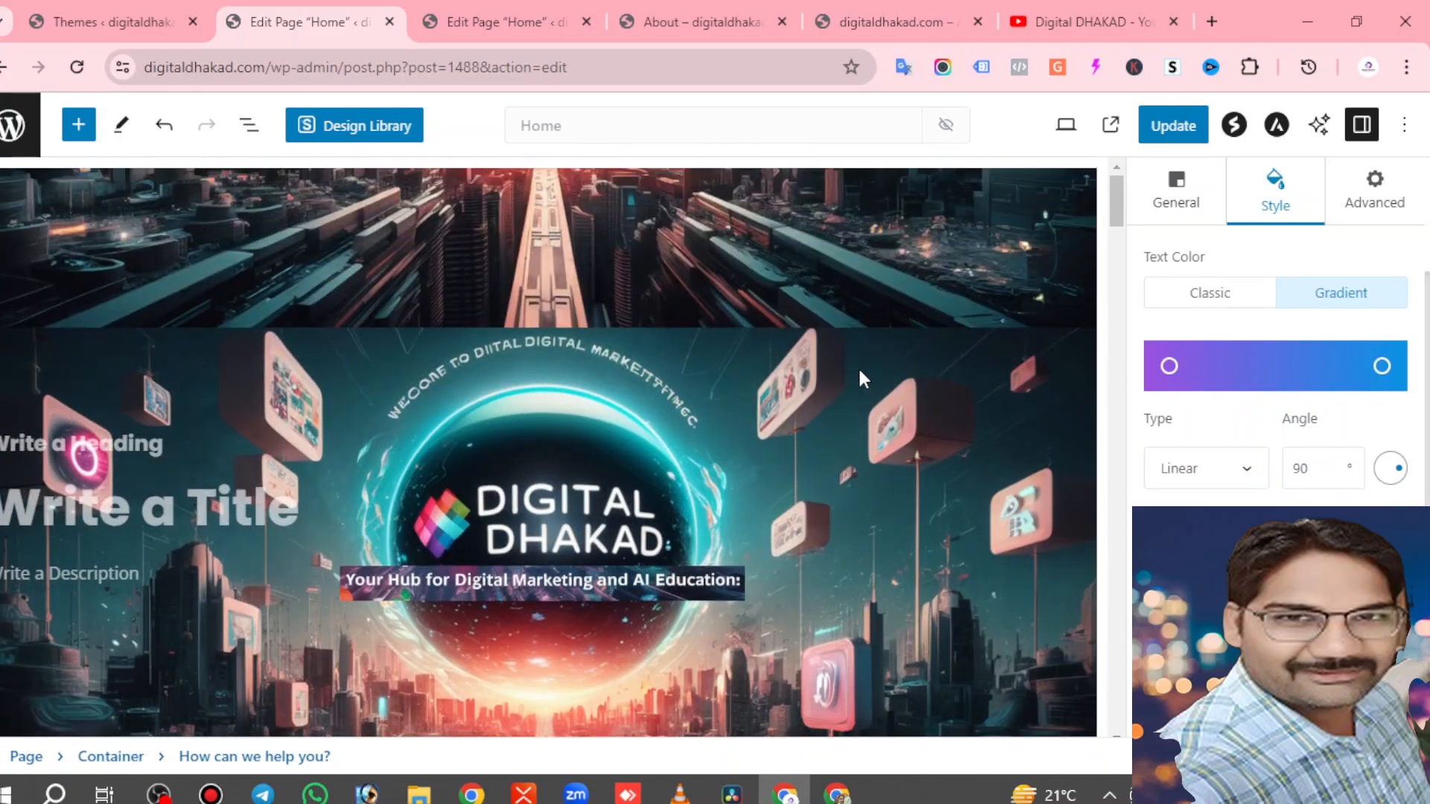
scroll(760, 488, "down", 10)
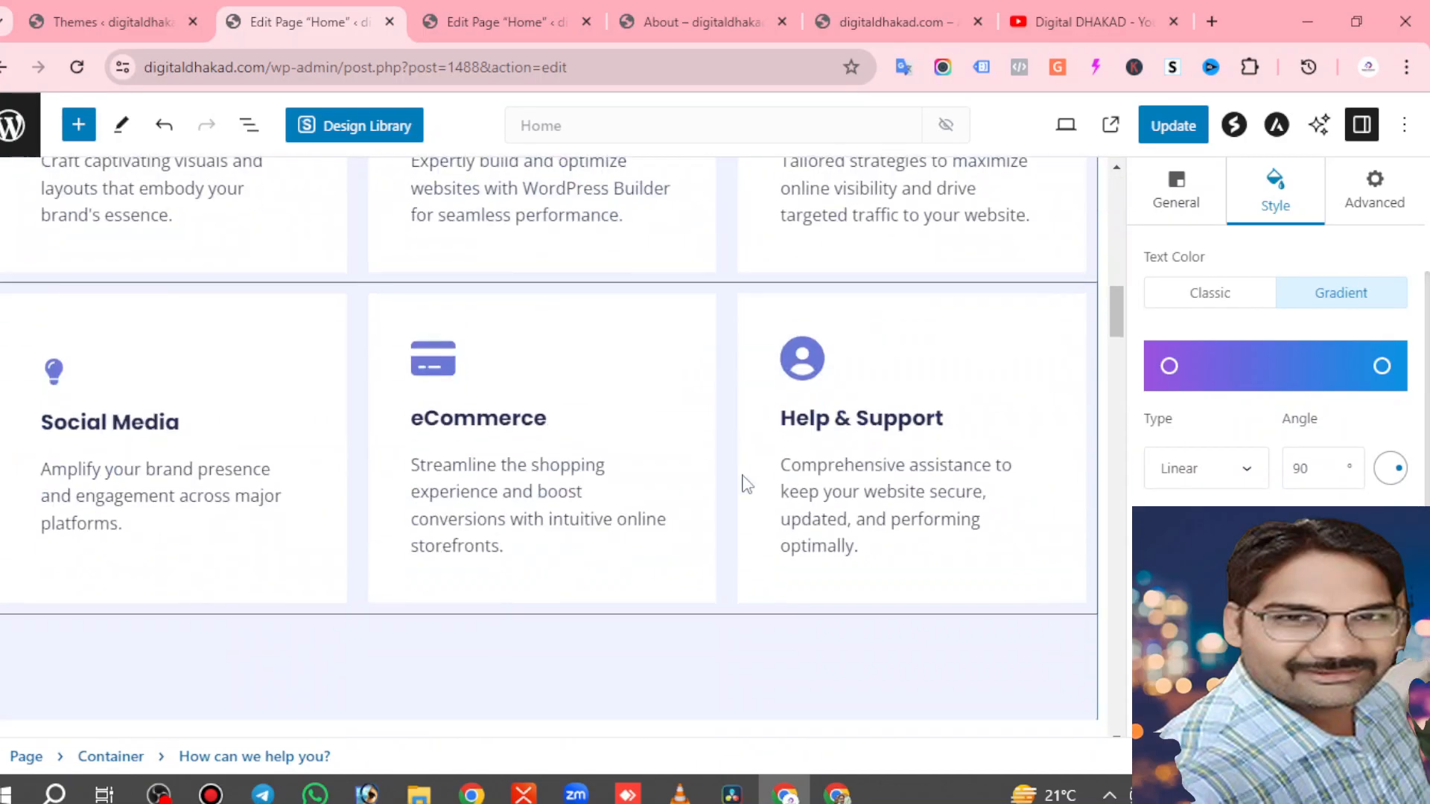
scroll(849, 661, "down", 5)
scroll(849, 661, "down", 15)
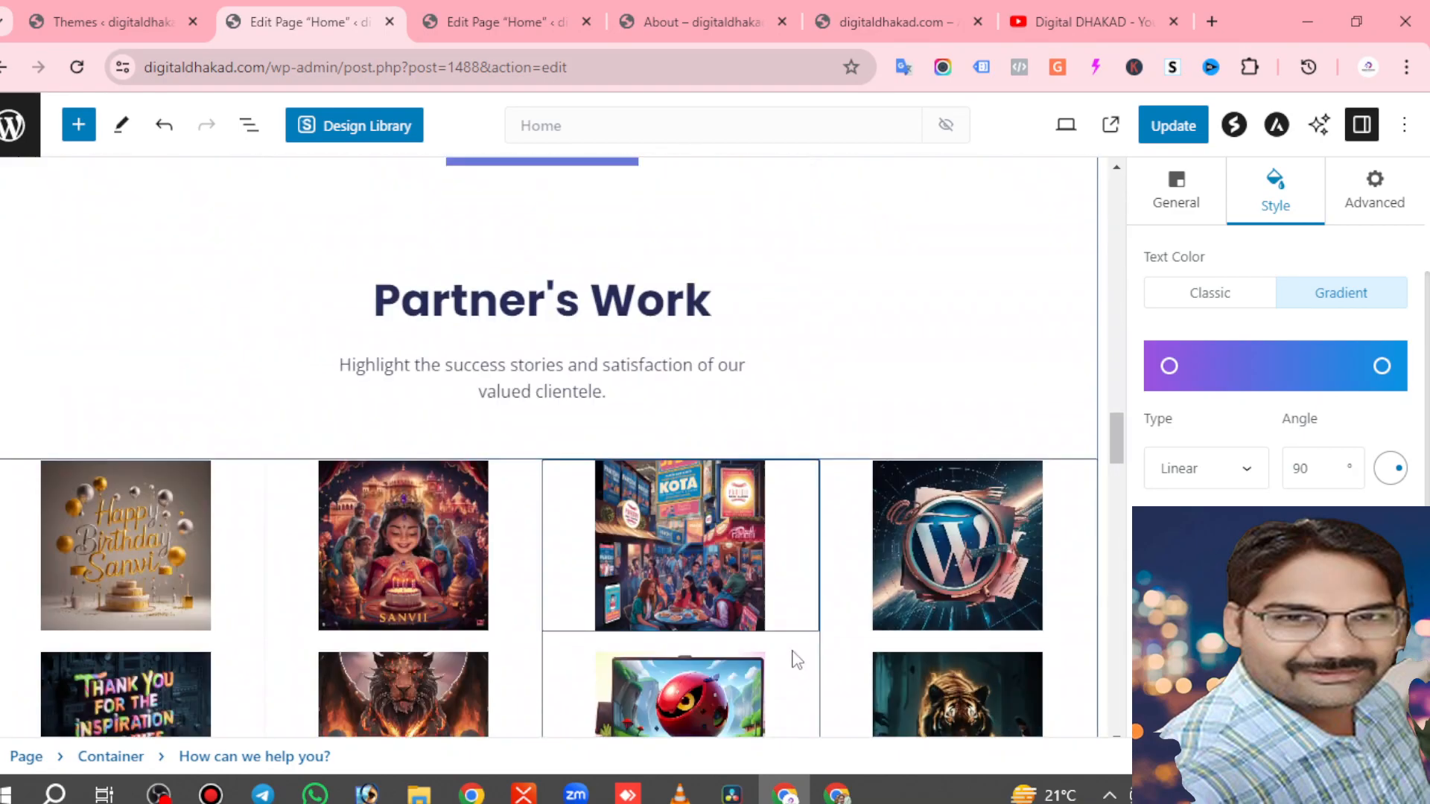
scroll(769, 576, "up", 5)
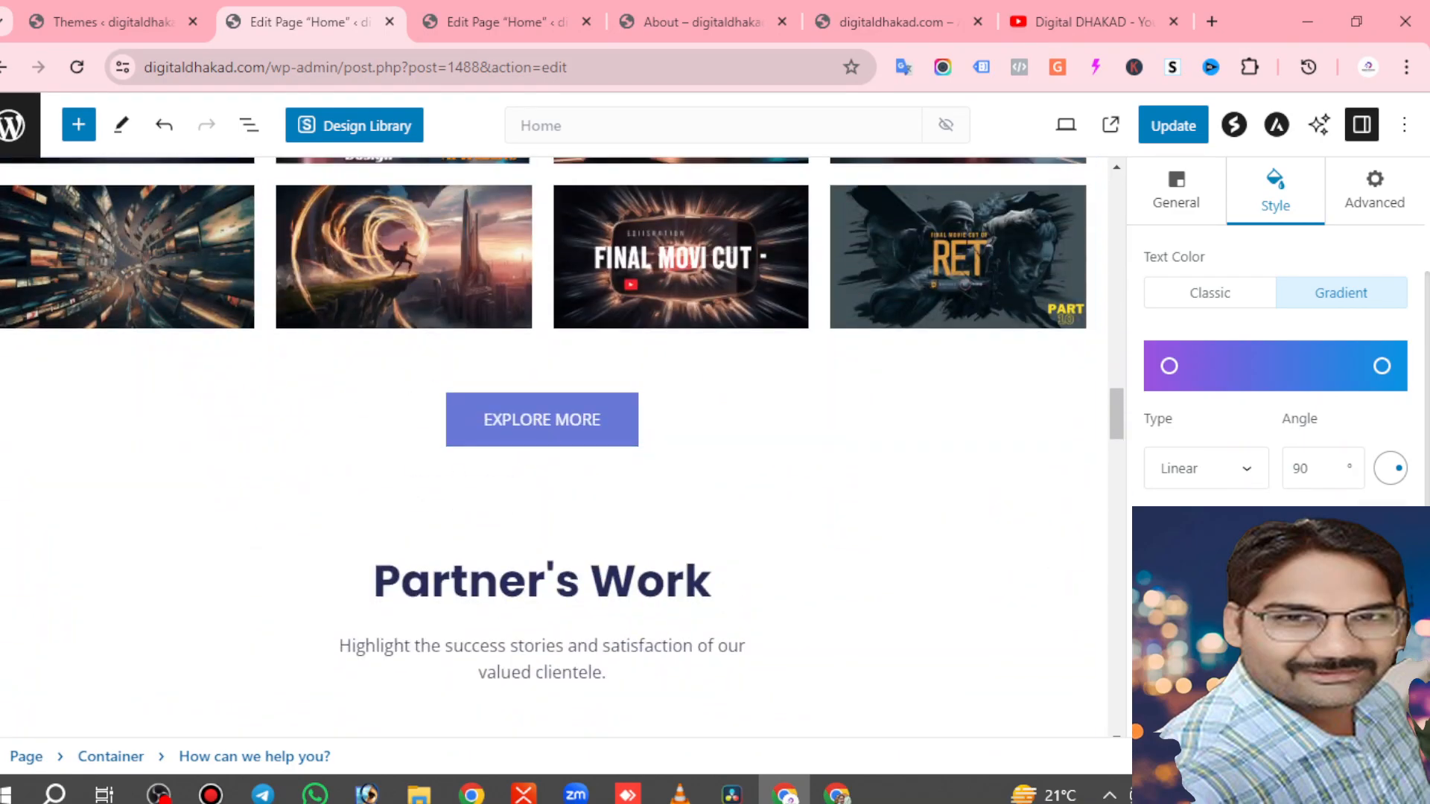
Review the heading's remaining style settings, including typography, text shadow, bottom spacing and the Background section.
scroll(1276, 365, "down", 2)
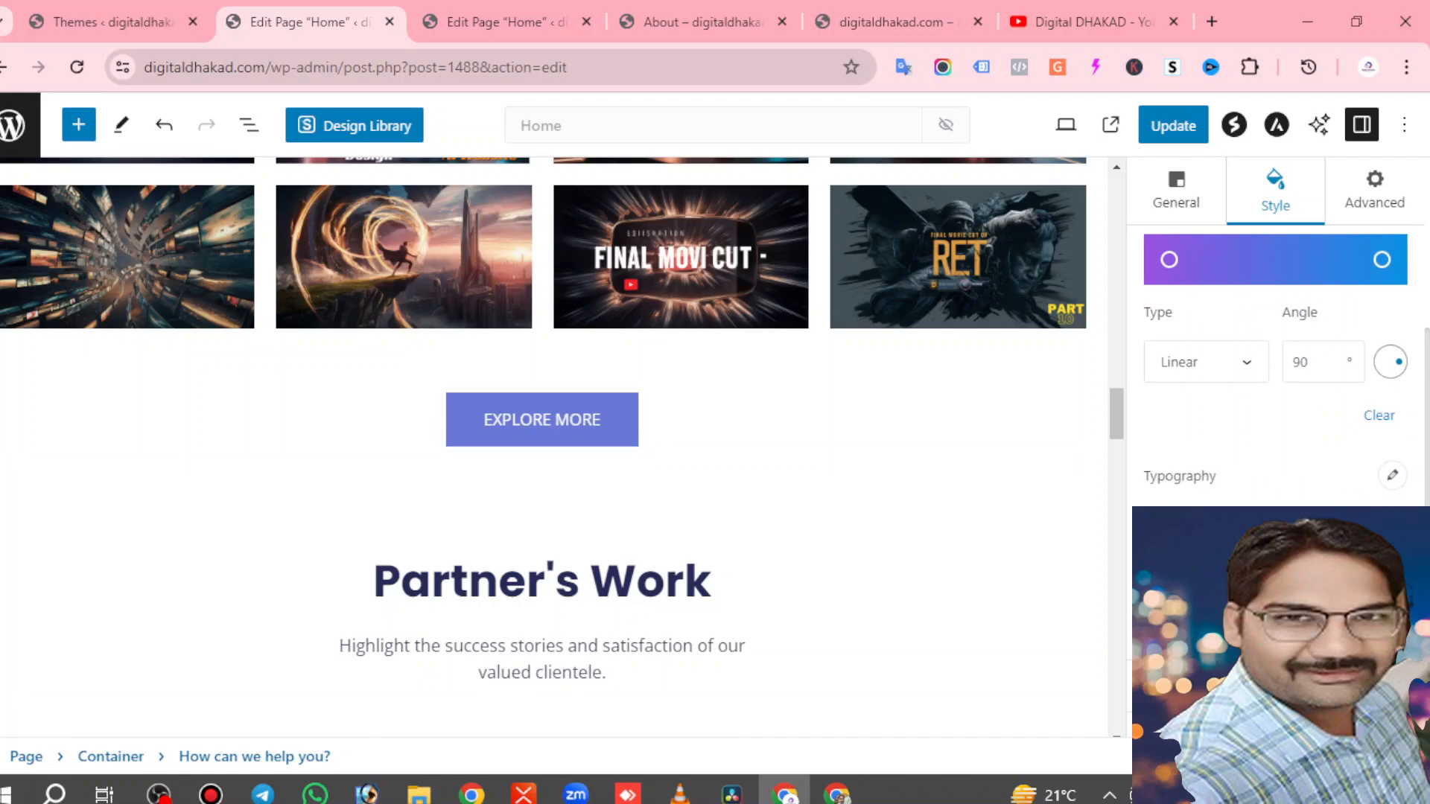
scroll(1275, 365, "down", 3)
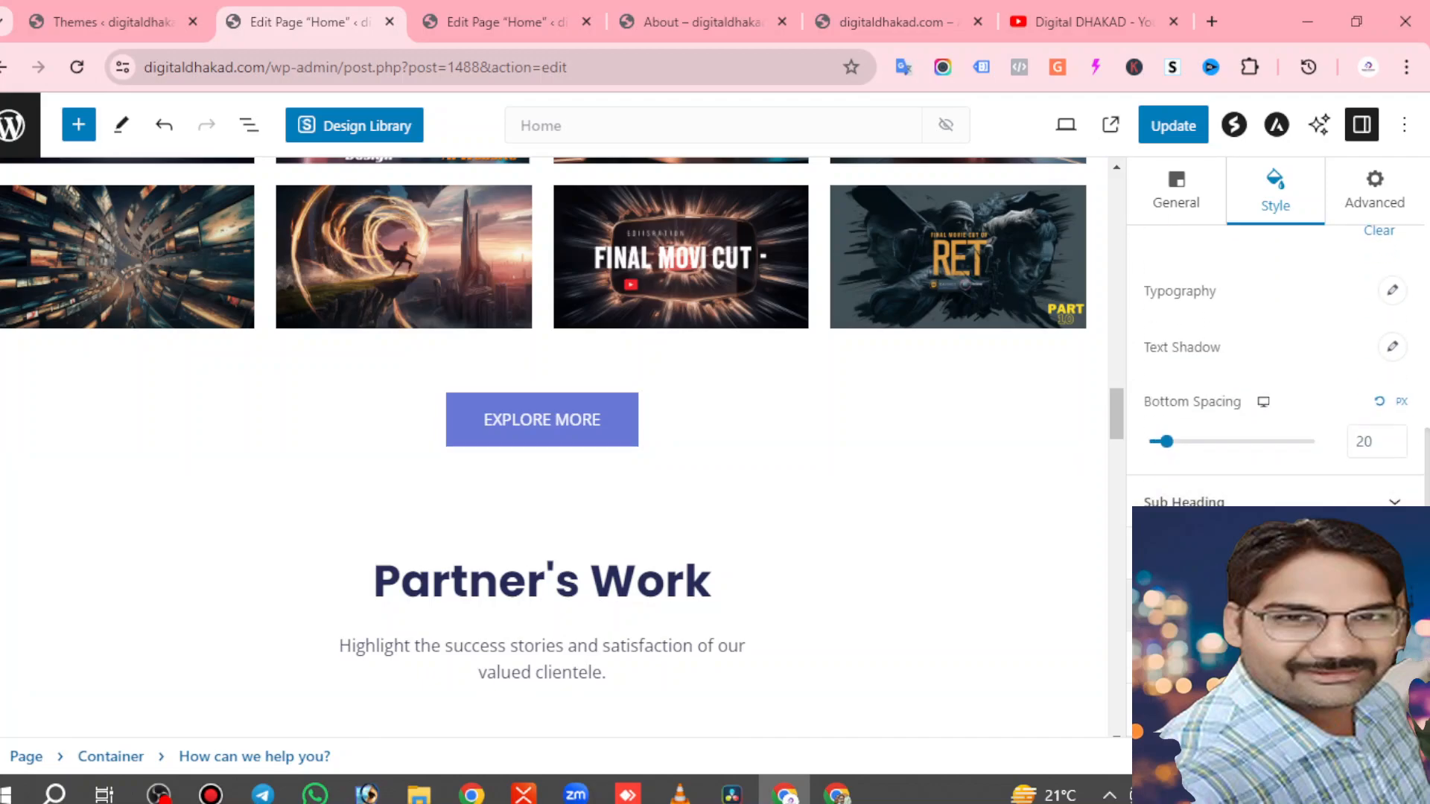
left_click(1275, 658)
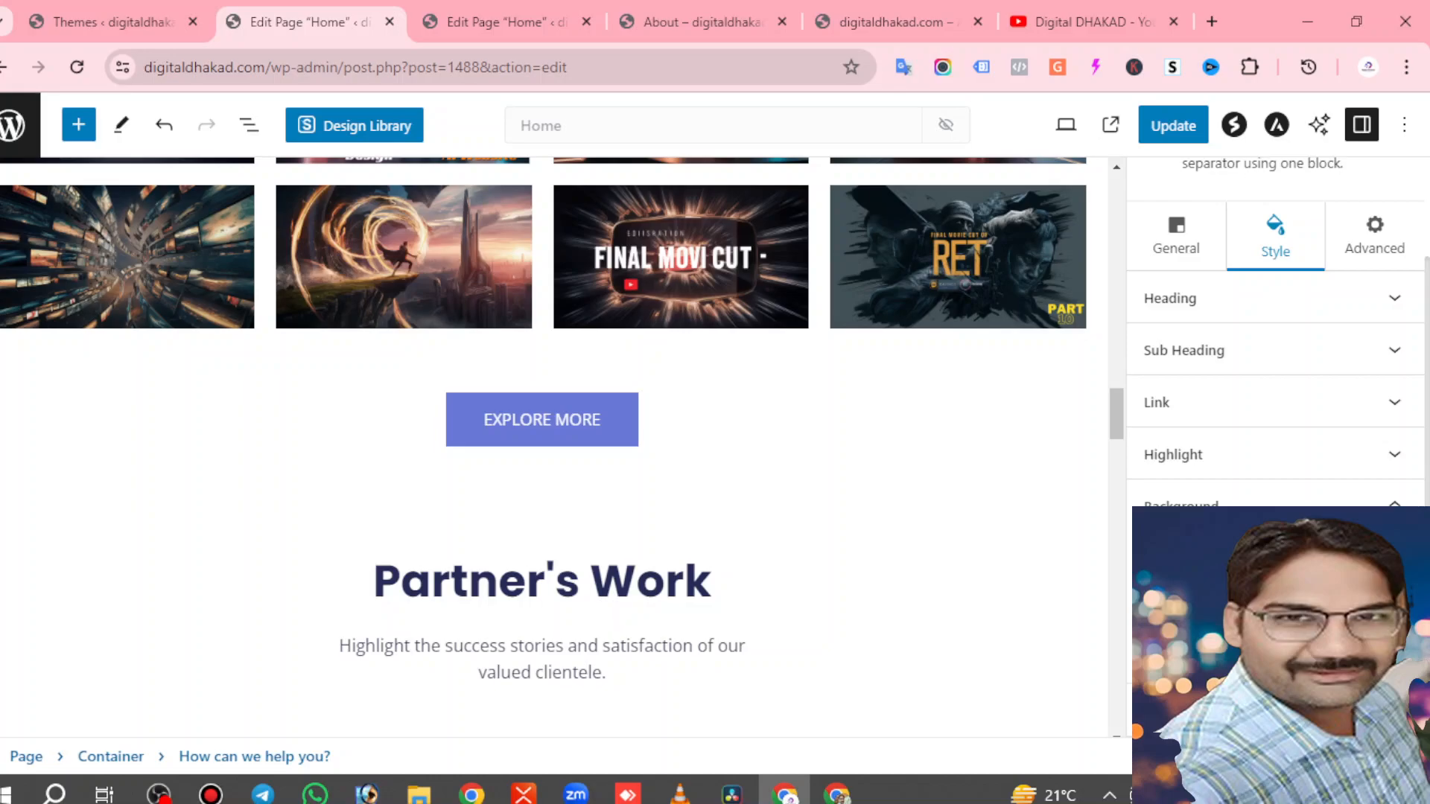
scroll(1223, 437, "up", 2)
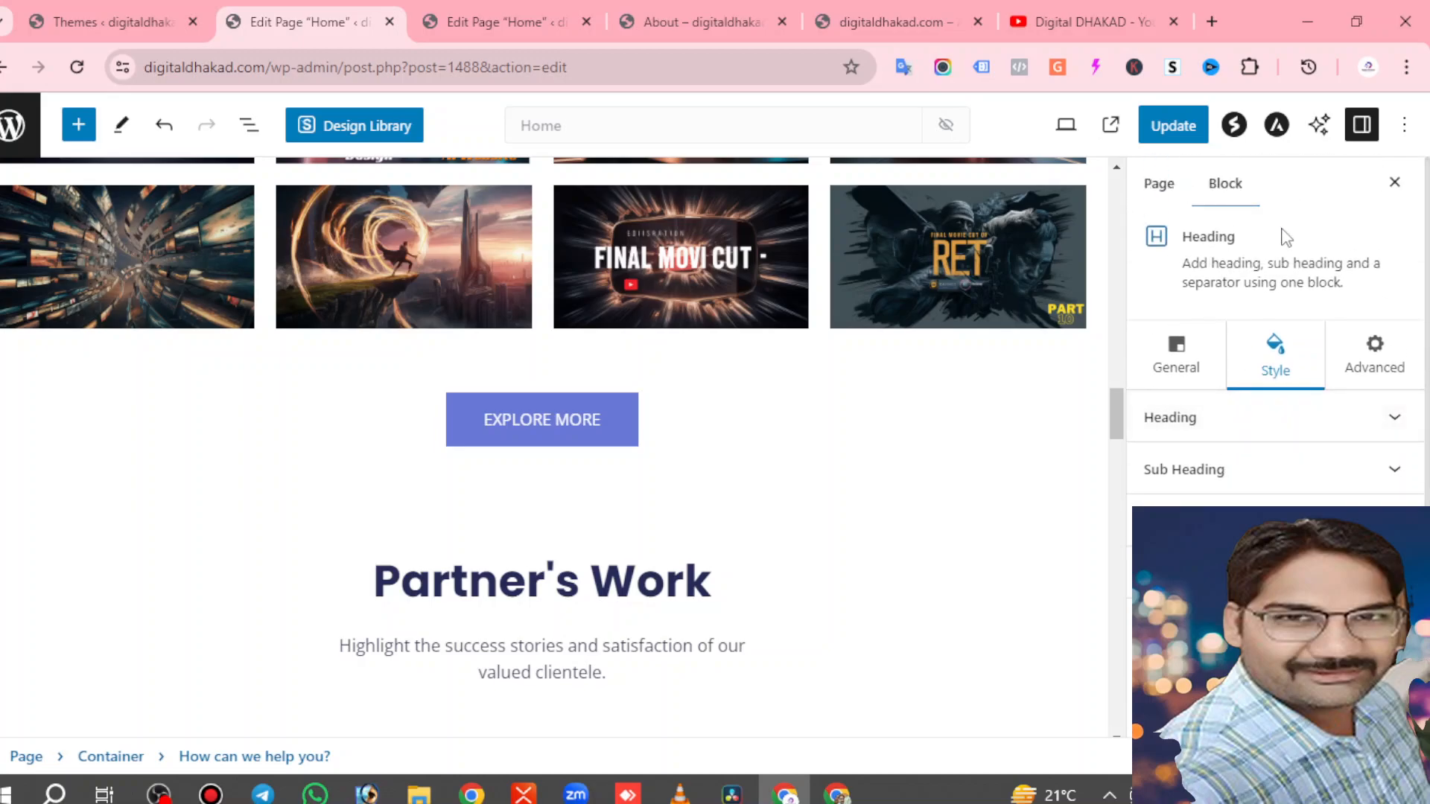
Update the Home page and reload the live digitaldhakad.com page to check the "How can we help you?" heading.
left_click(1184, 127)
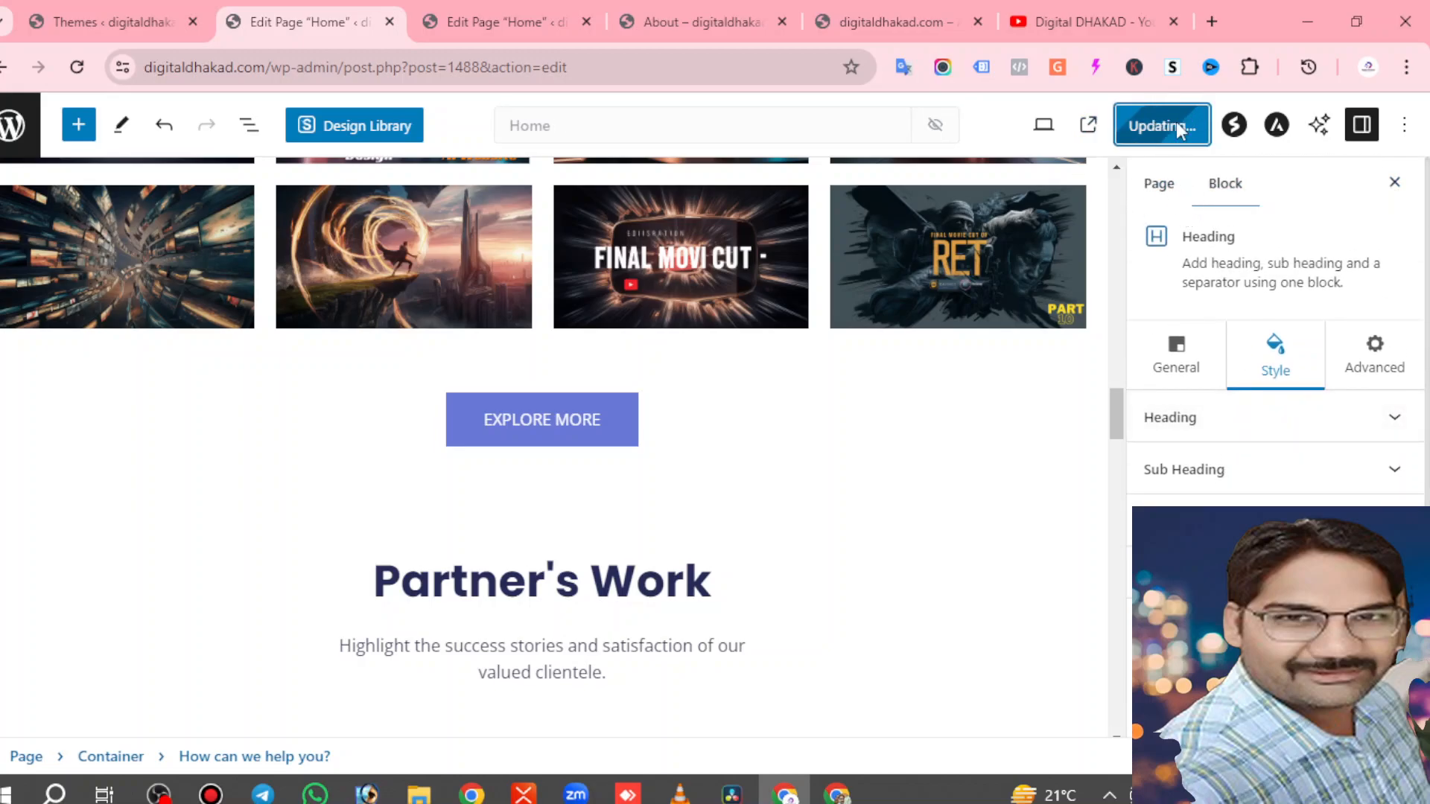
left_click(882, 23)
scroll(820, 276, "up", 10)
scroll(811, 254, "up", 15)
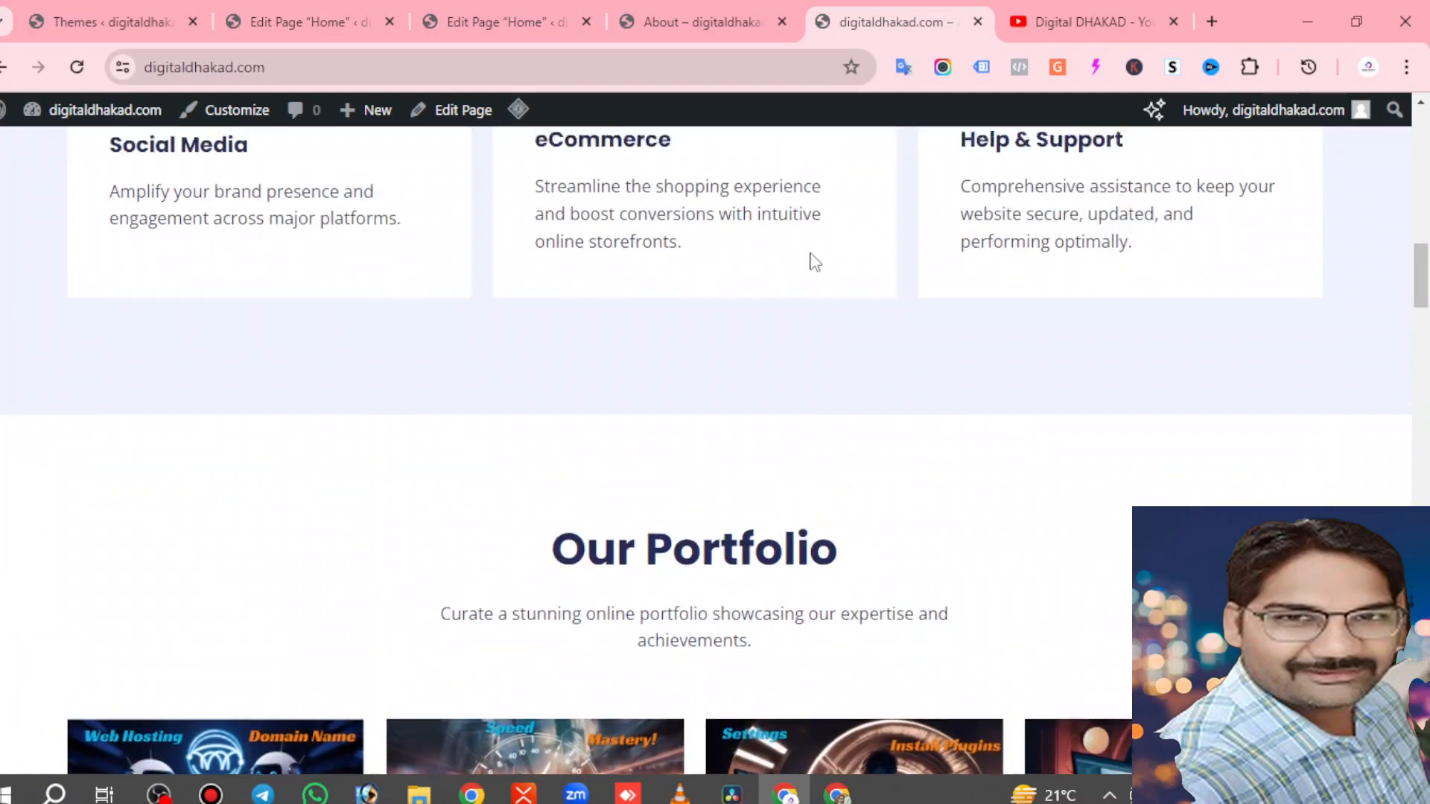
scroll(814, 261, "up", 10)
scroll(815, 261, "down", 5)
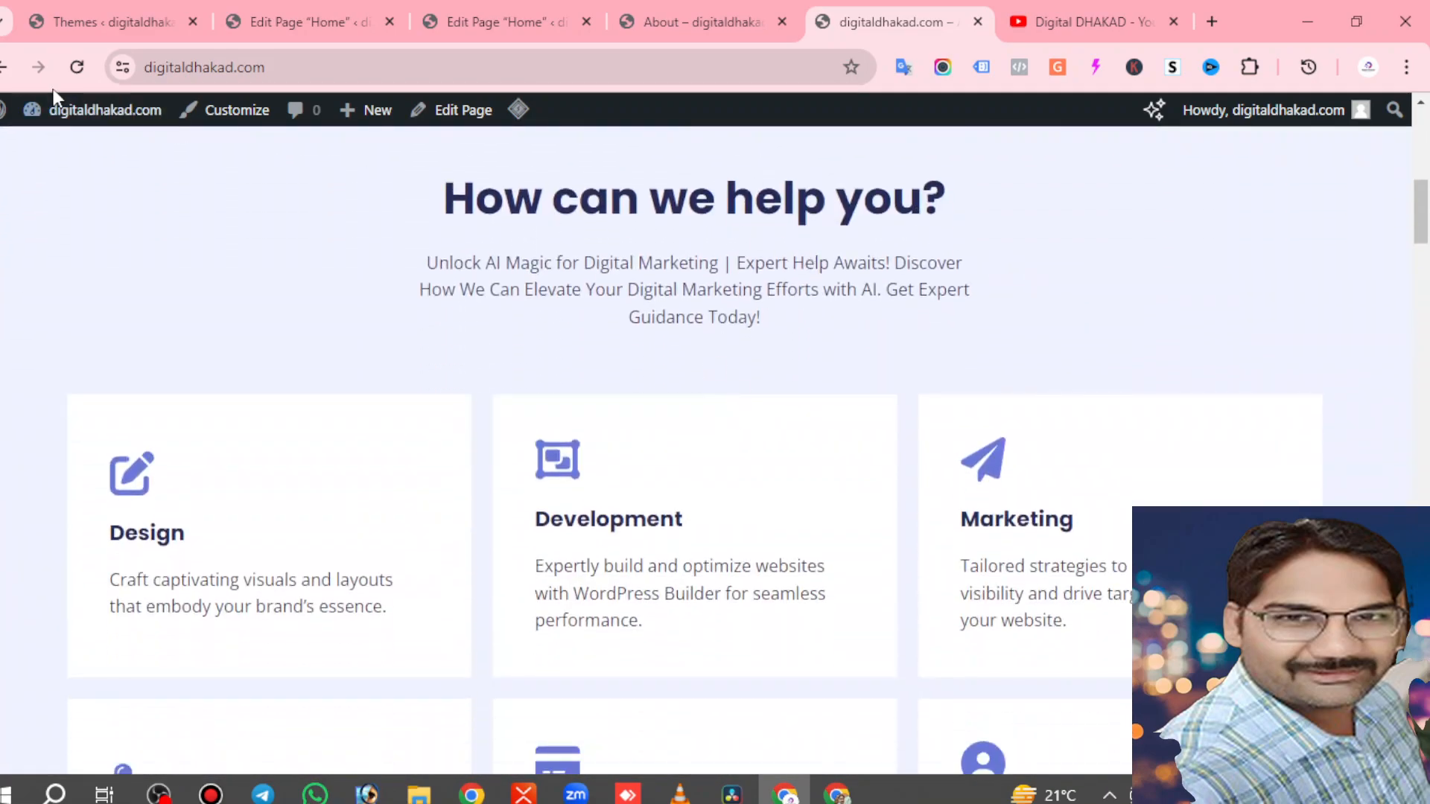
left_click(77, 70)
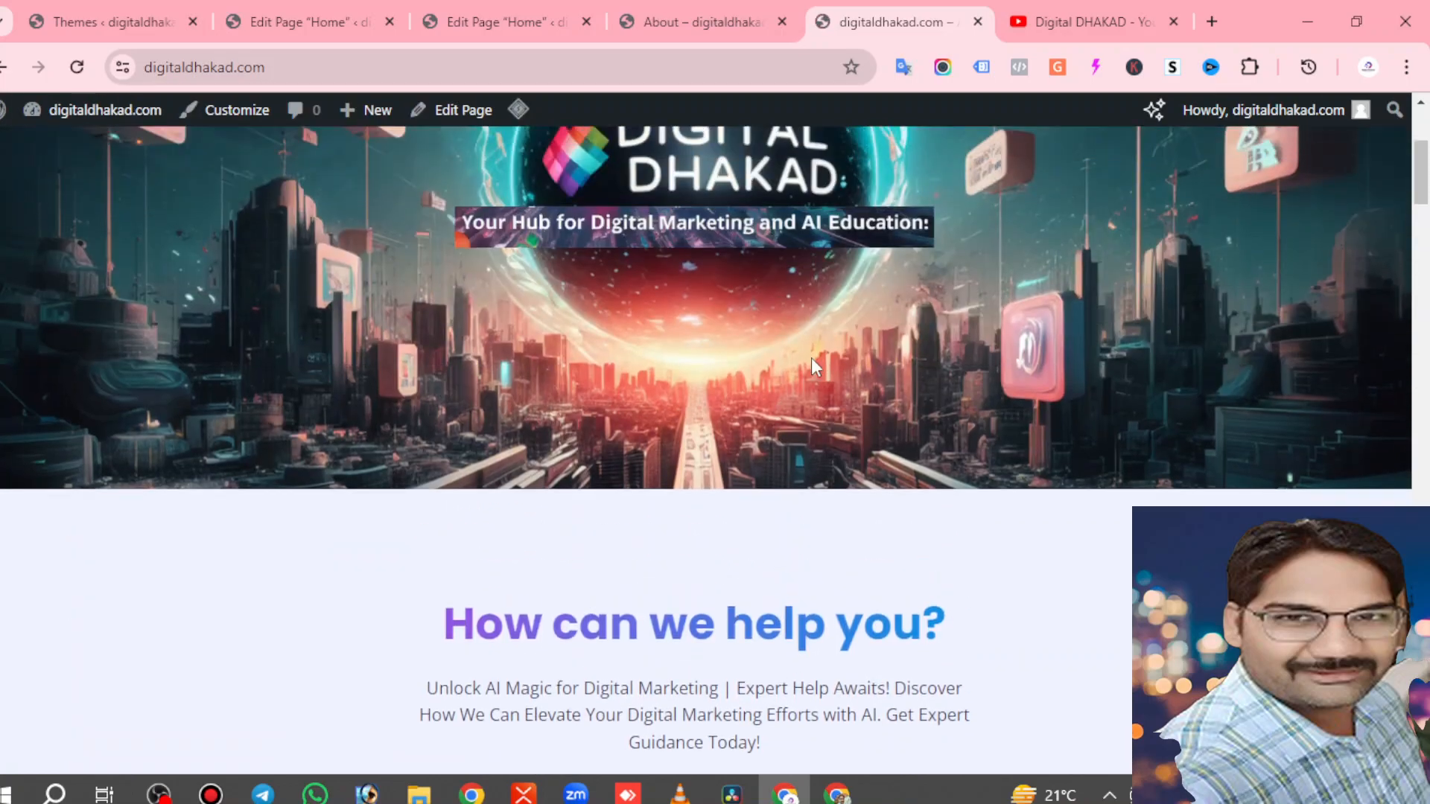
scroll(837, 656, "down", 1)
scroll(896, 507, "up", 4)
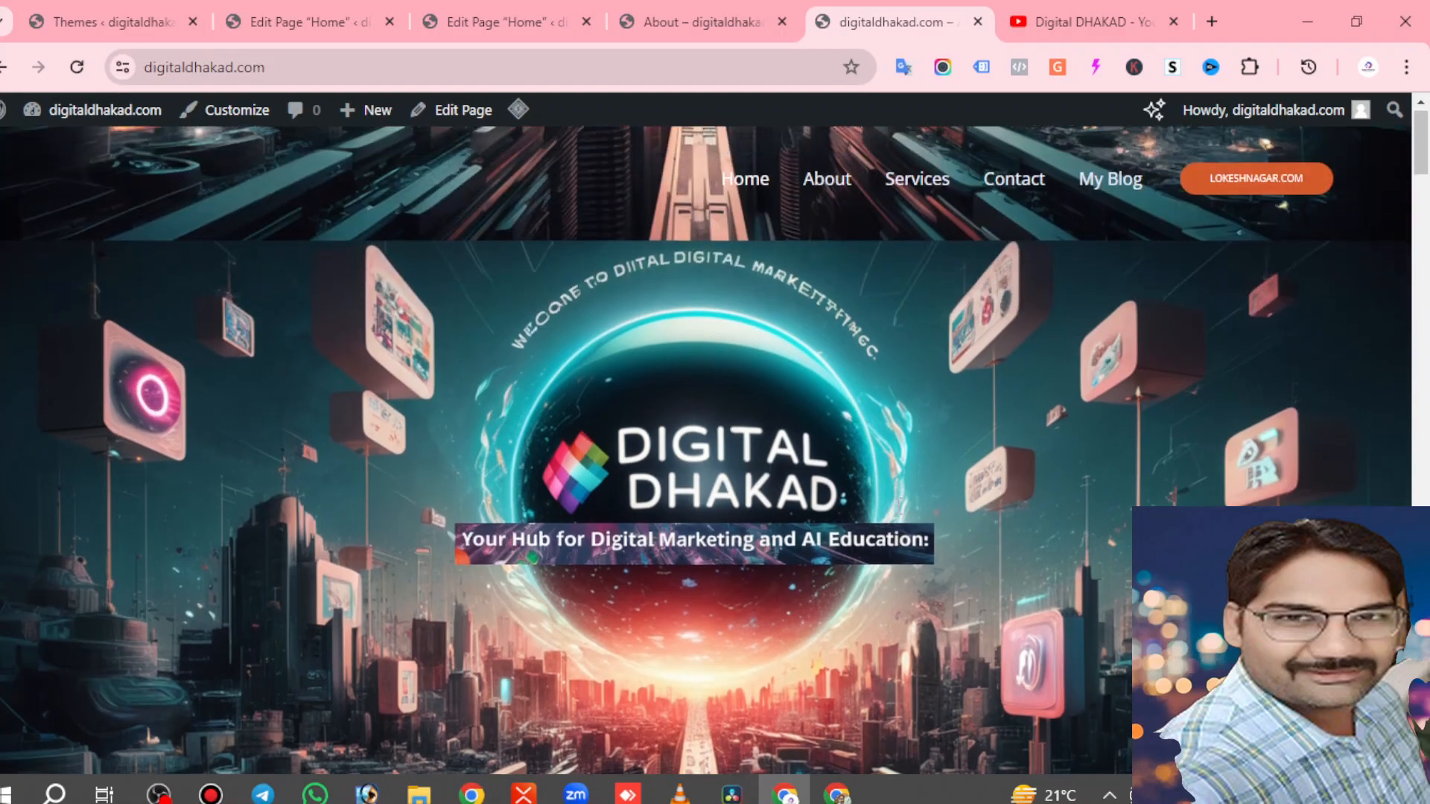
scroll(901, 450, "down", 10)
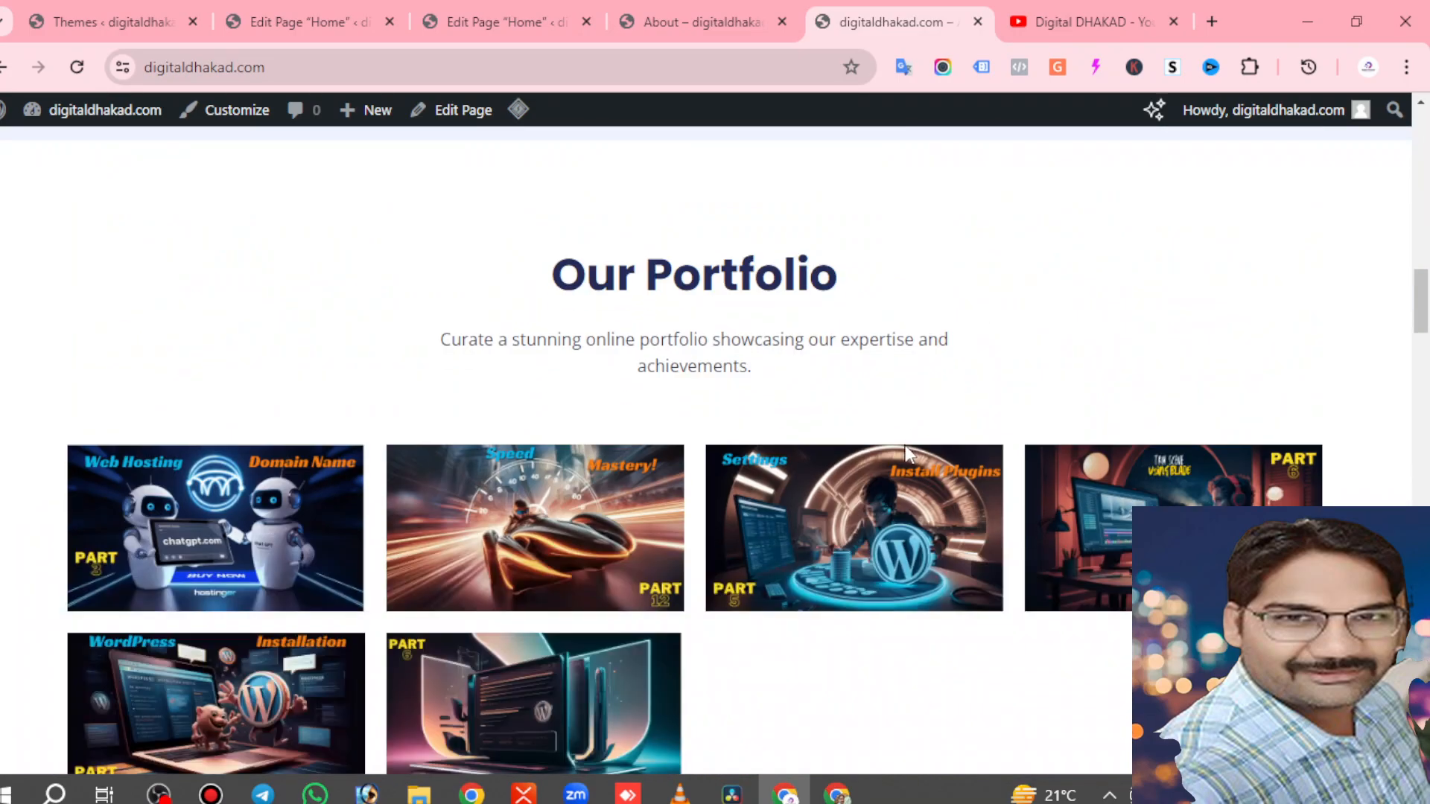
Return to the Home page editor and examine the block options of the first image under Partner's Work.
left_click(663, 20)
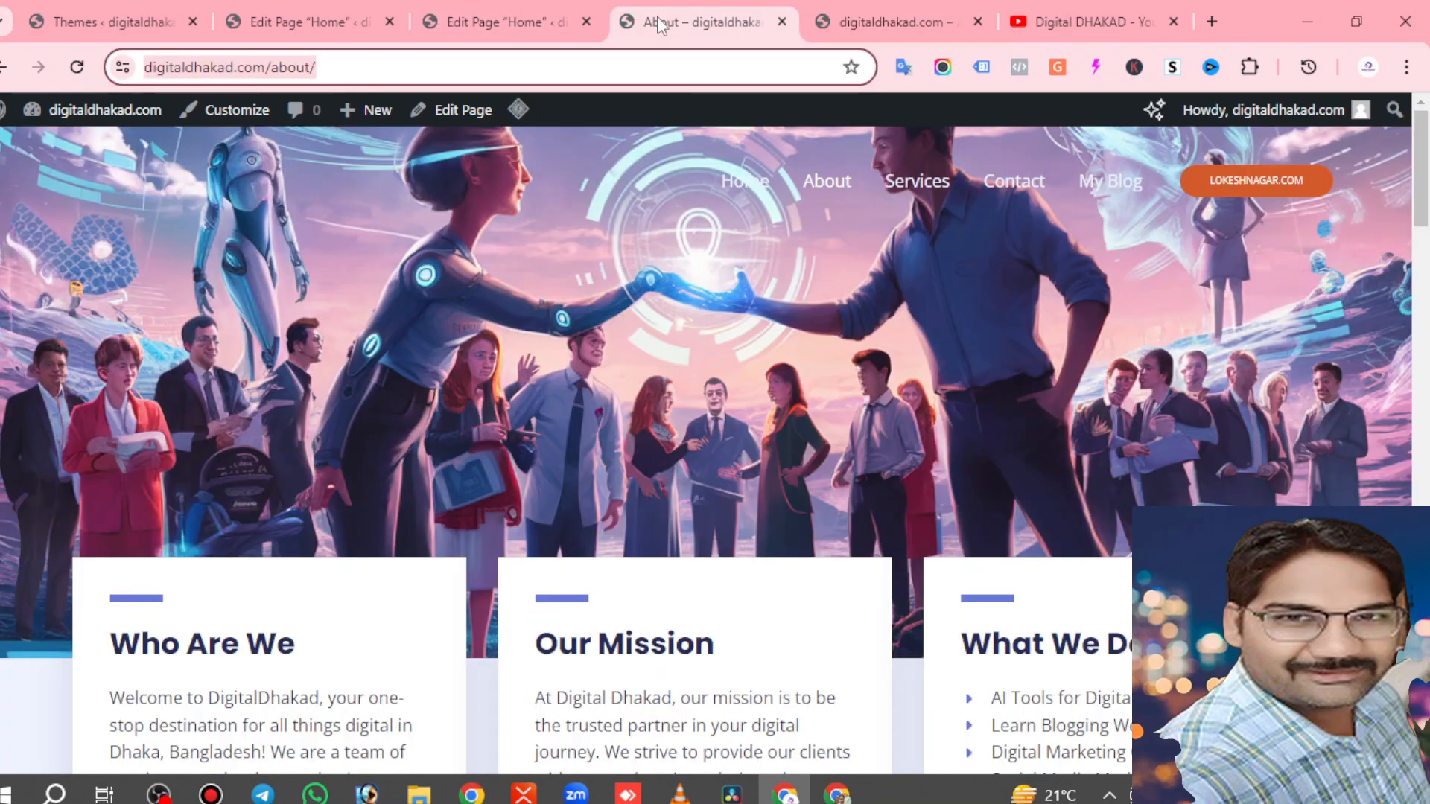
left_click(305, 16)
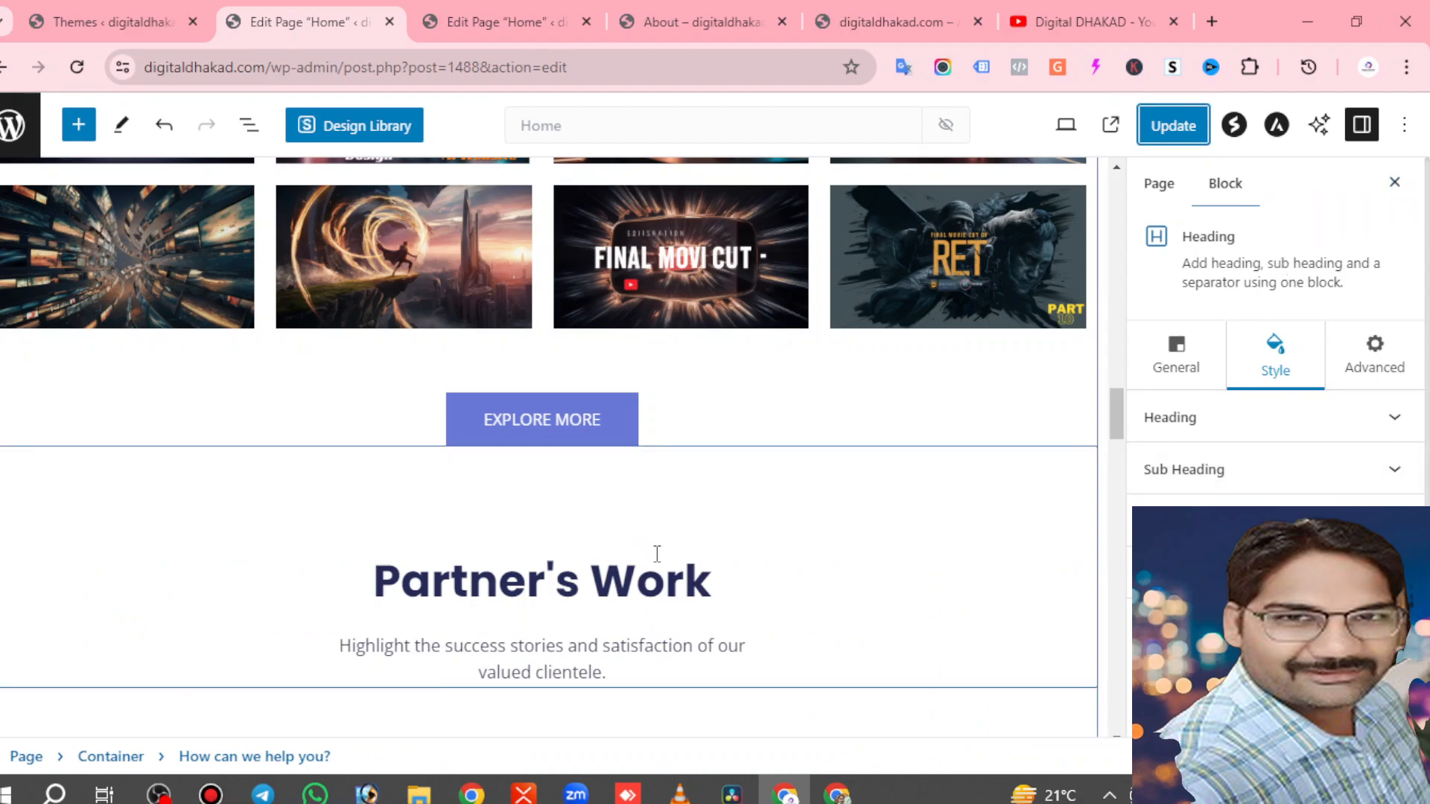
scroll(655, 547, "down", 10)
scroll(370, 467, "up", 4)
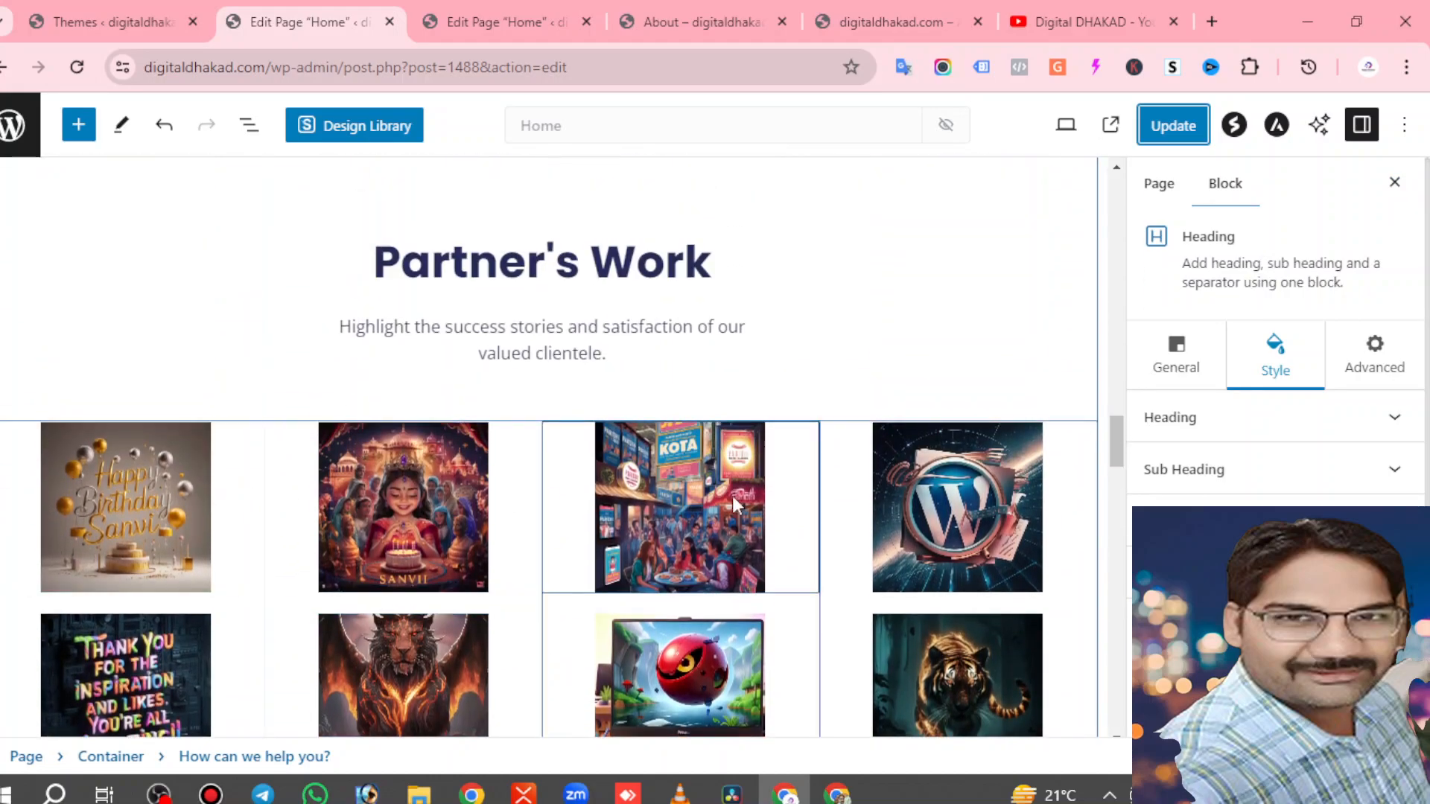
scroll(680, 529, "down", 3)
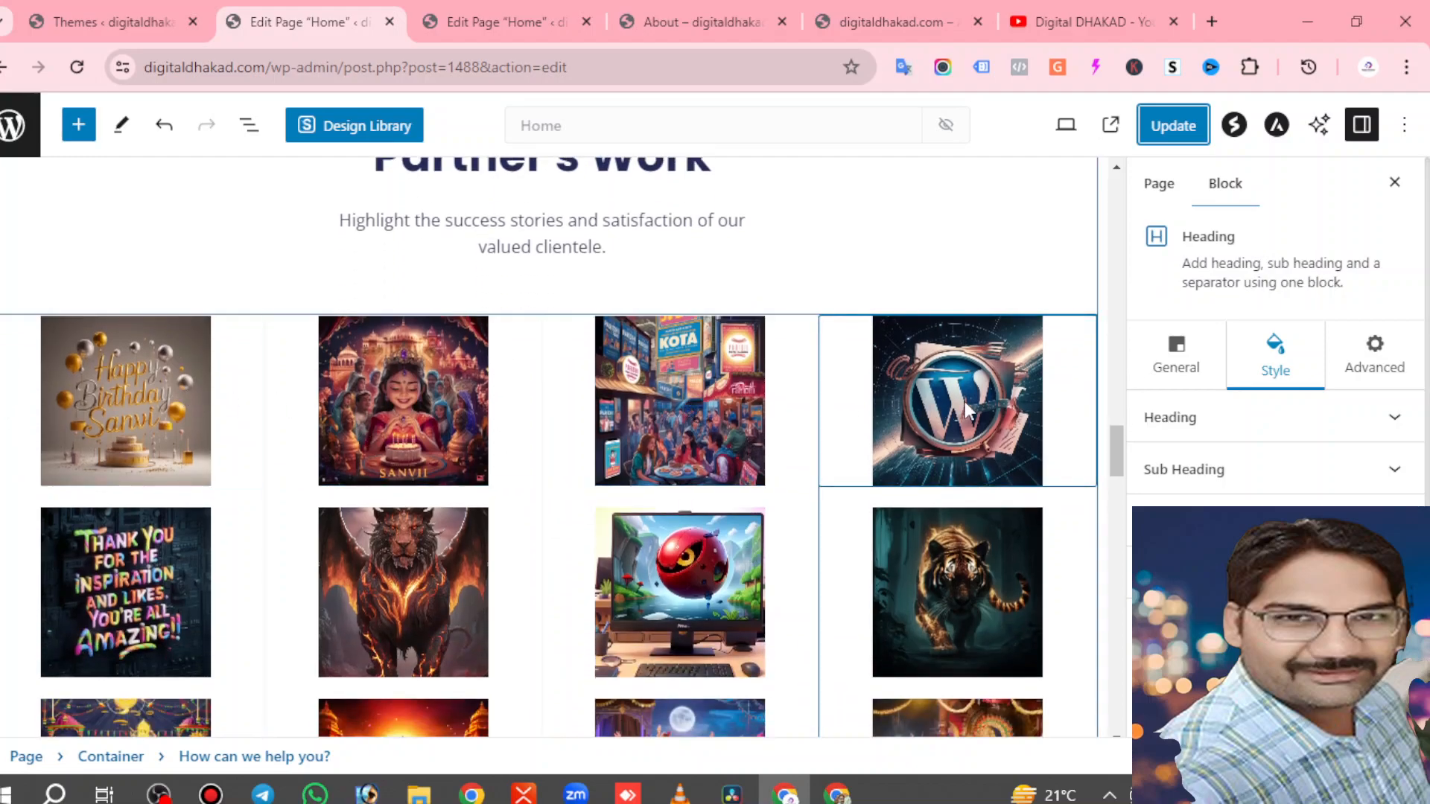
left_click(244, 412)
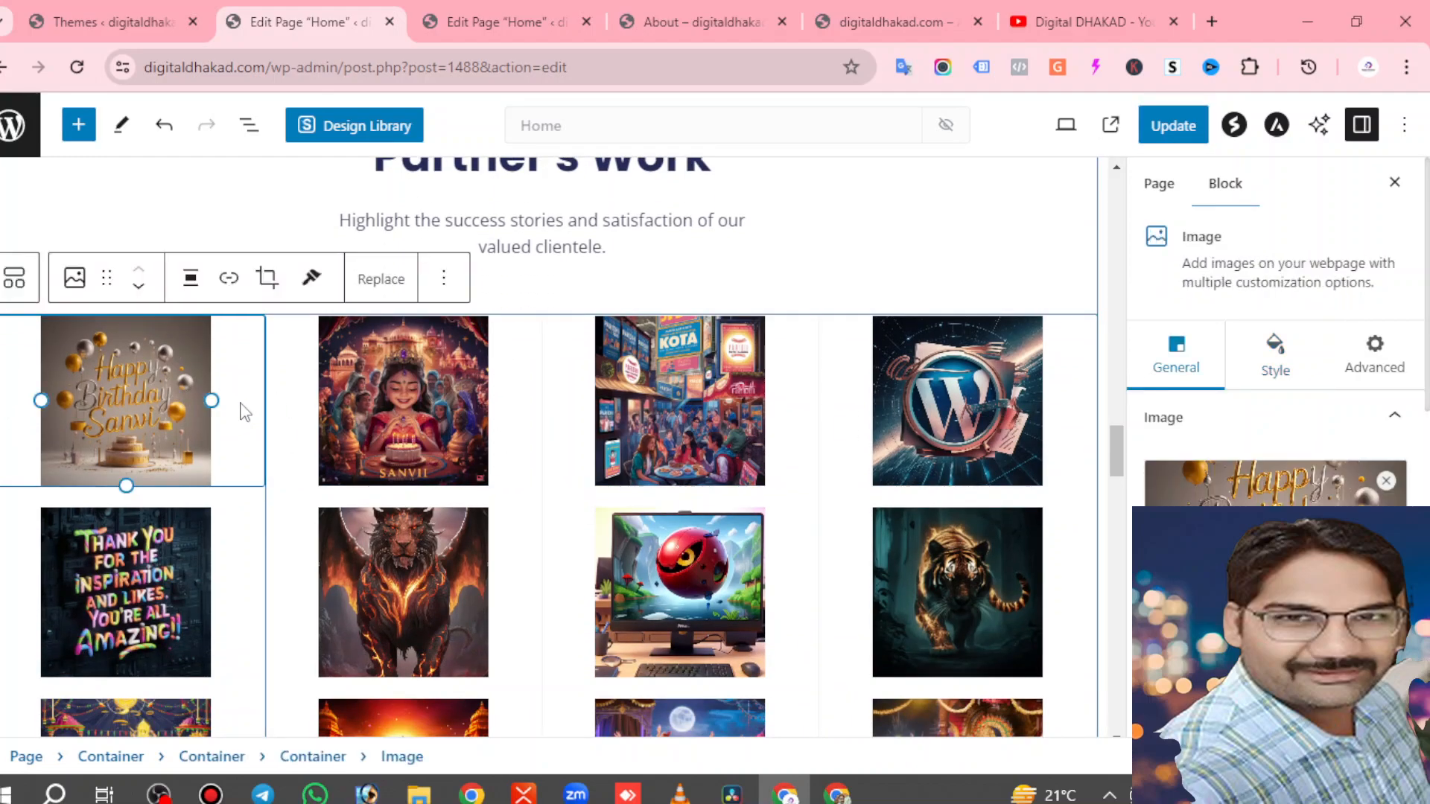
left_click(443, 281)
scroll(492, 641, "down", 2)
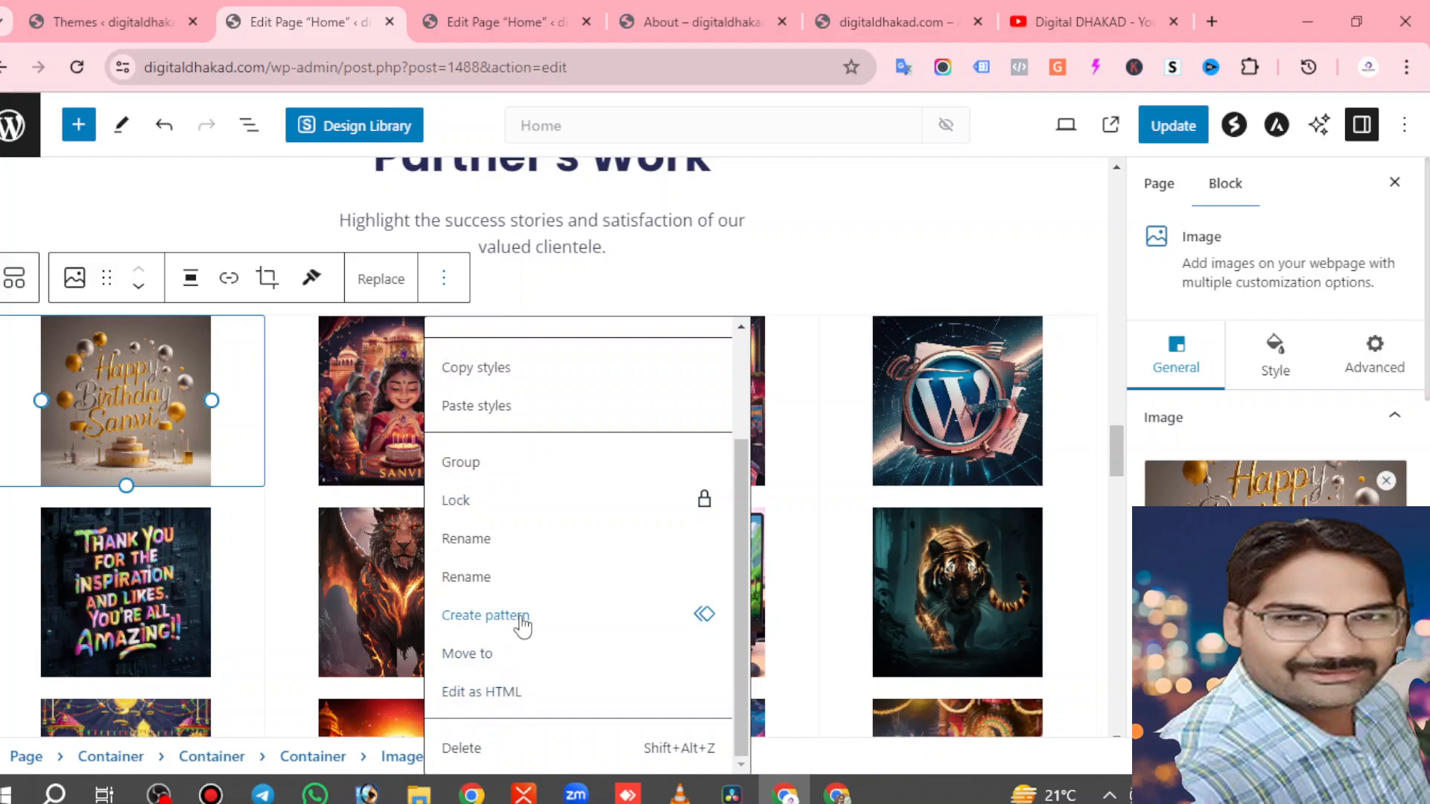
scroll(492, 514, "up", 2)
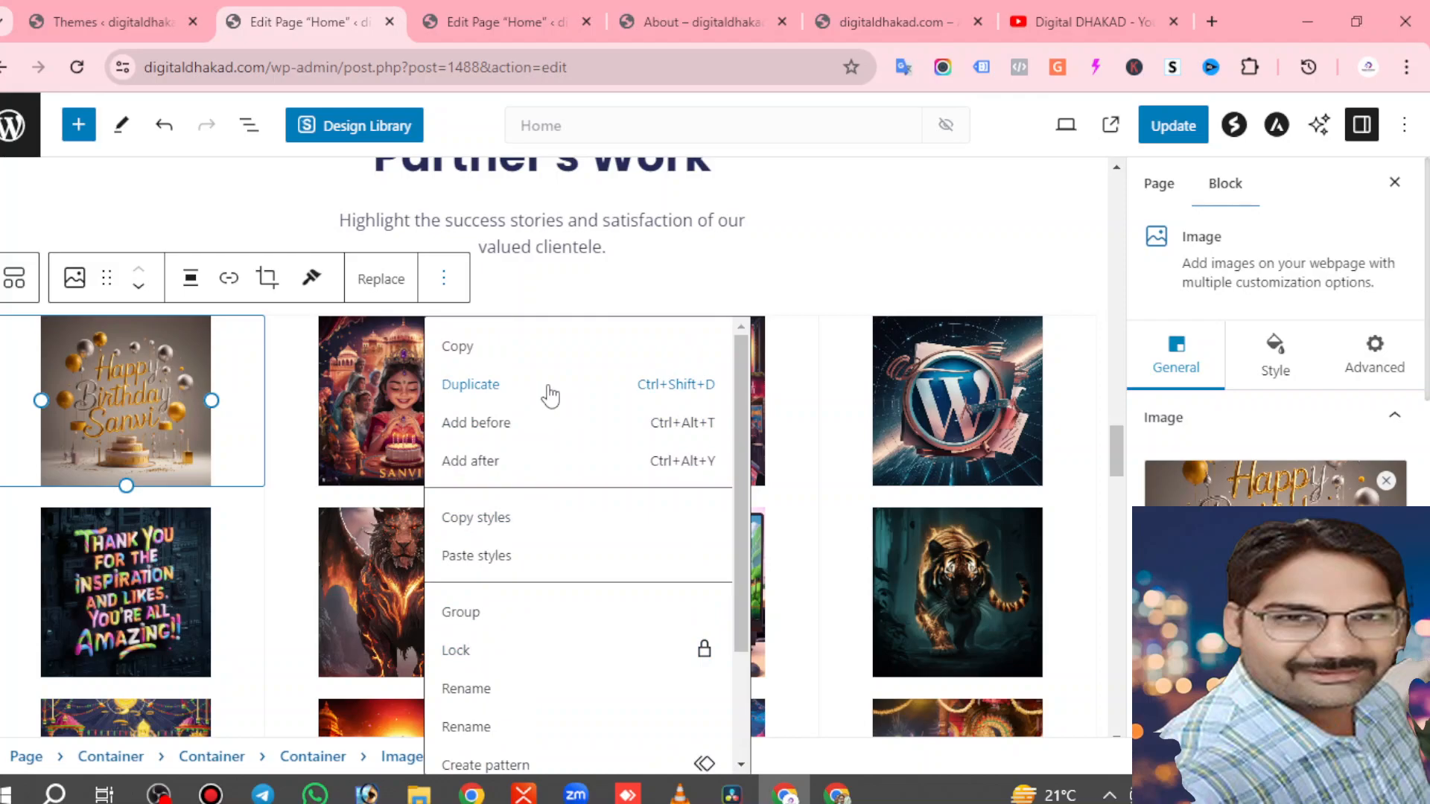
View the Create pattern settings and category choices for the Partner's Work heading block, and close them without creating a pattern.
left_click(938, 236)
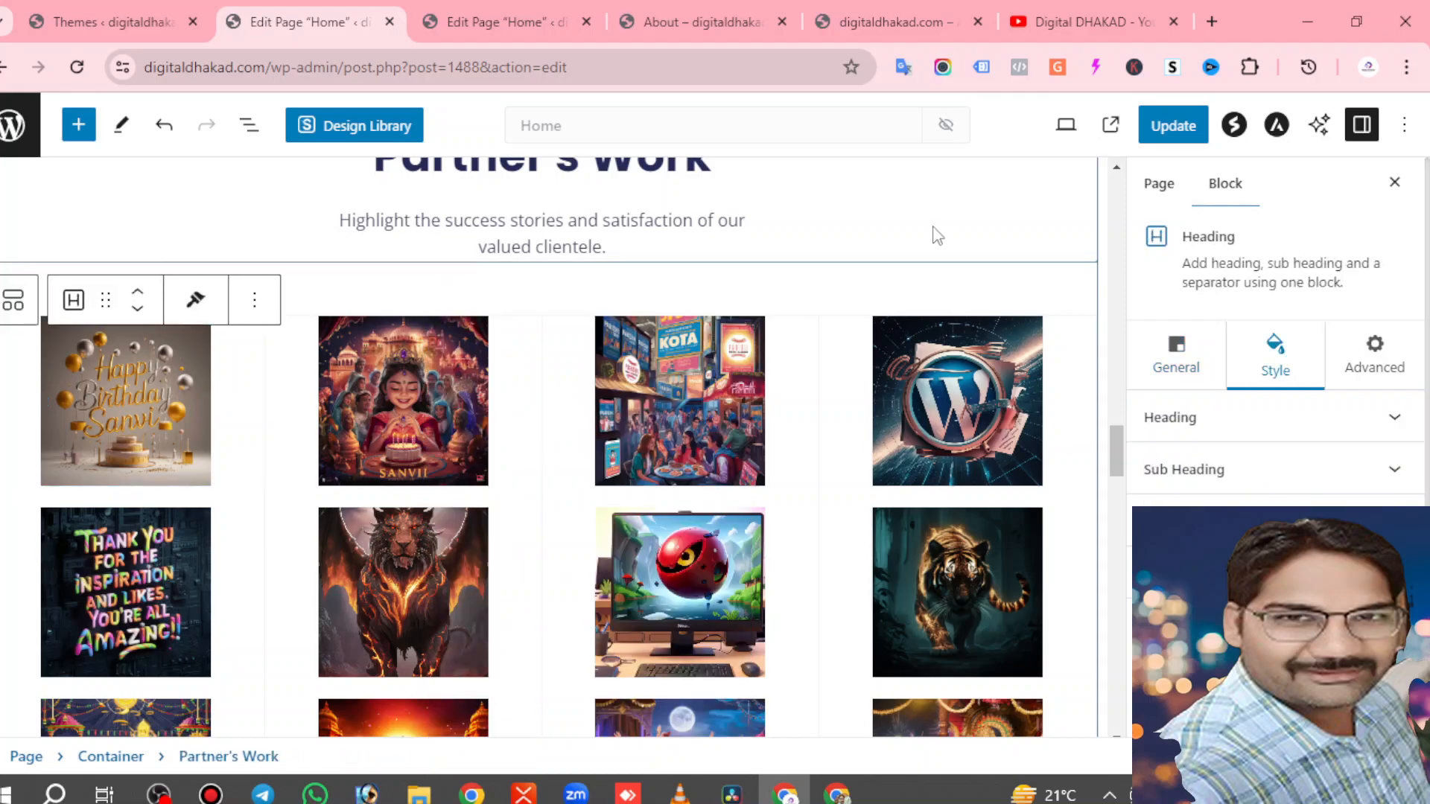
scroll(647, 316, "down", 2)
scroll(288, 409, "up", 3)
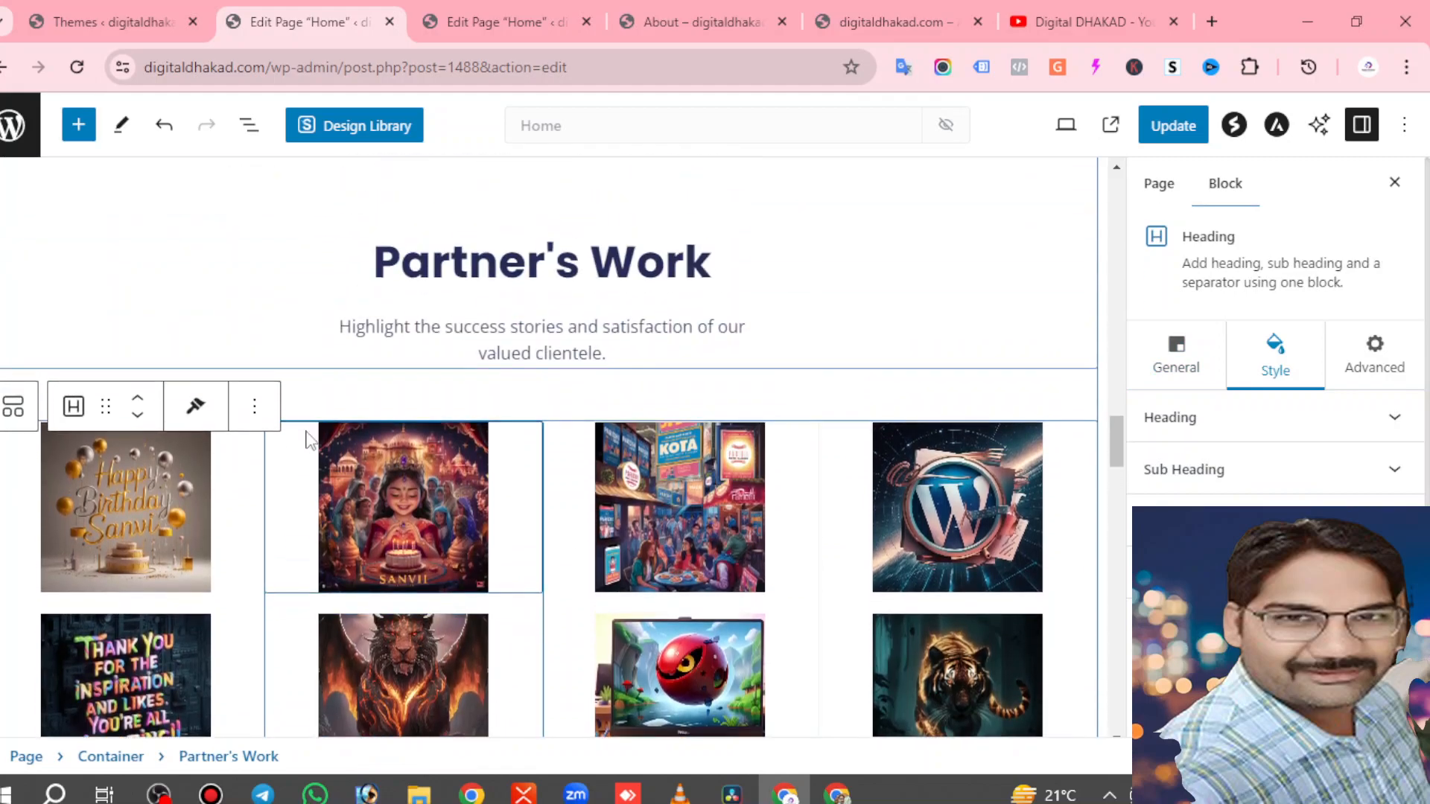
scroll(310, 431, "down", 3)
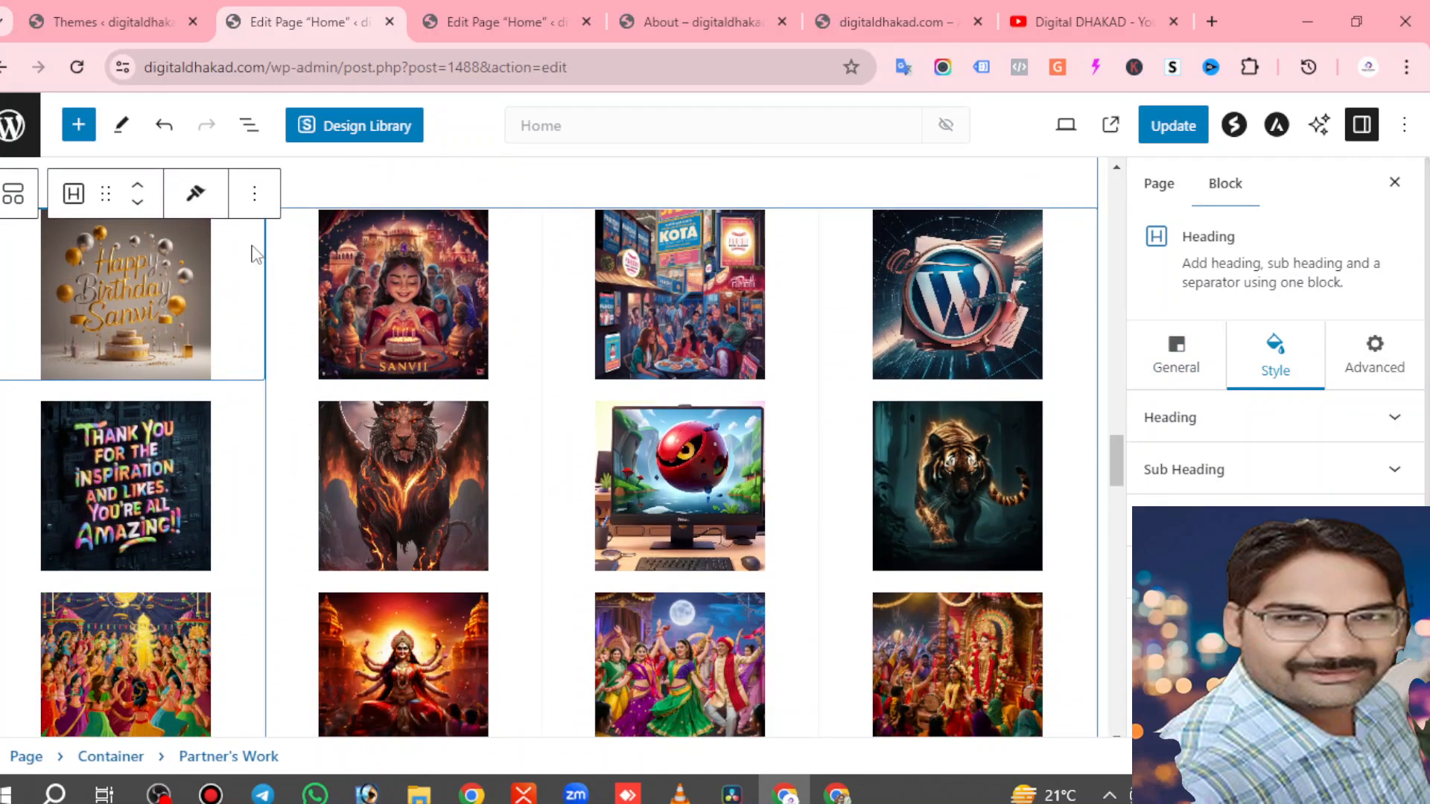
left_click(254, 195)
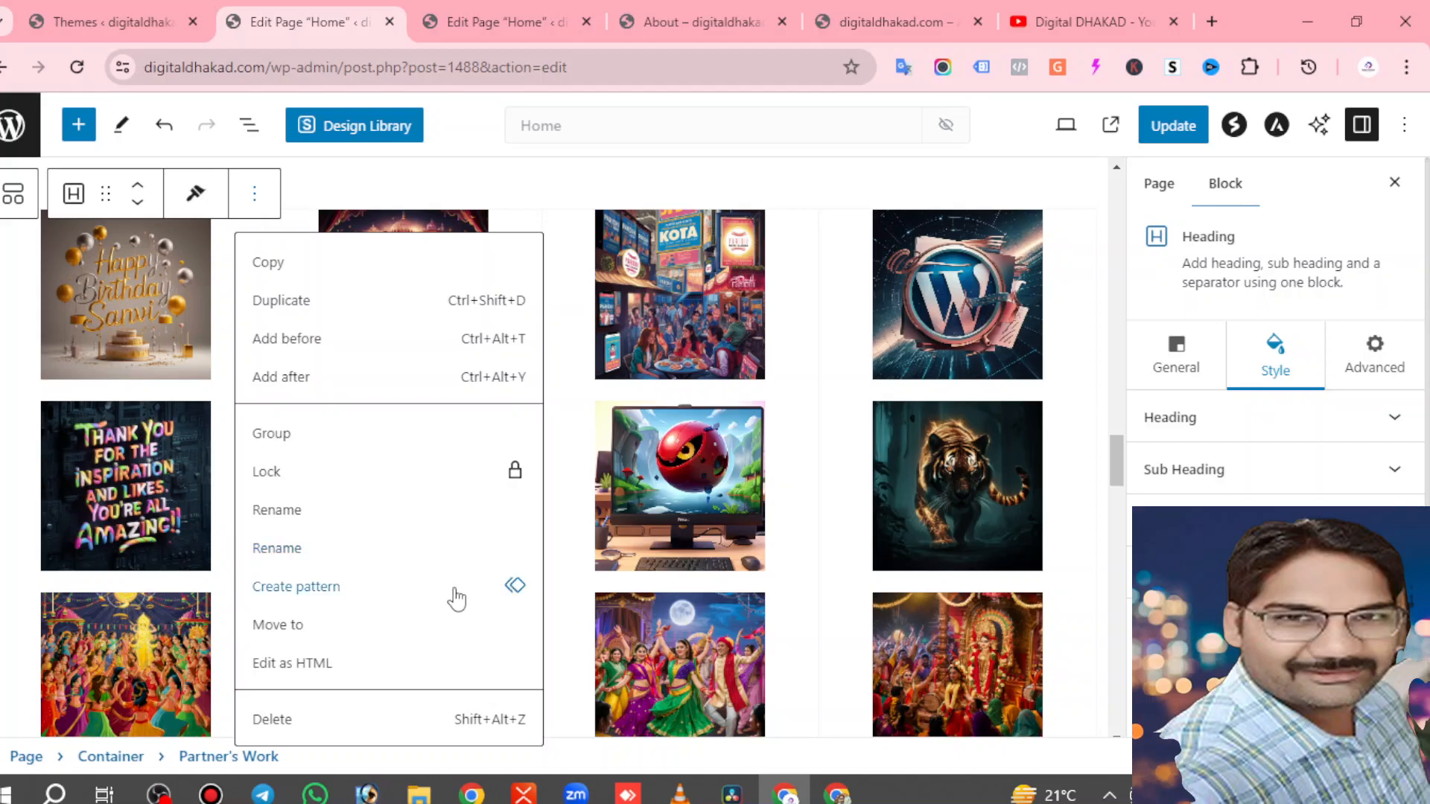
left_click(513, 592)
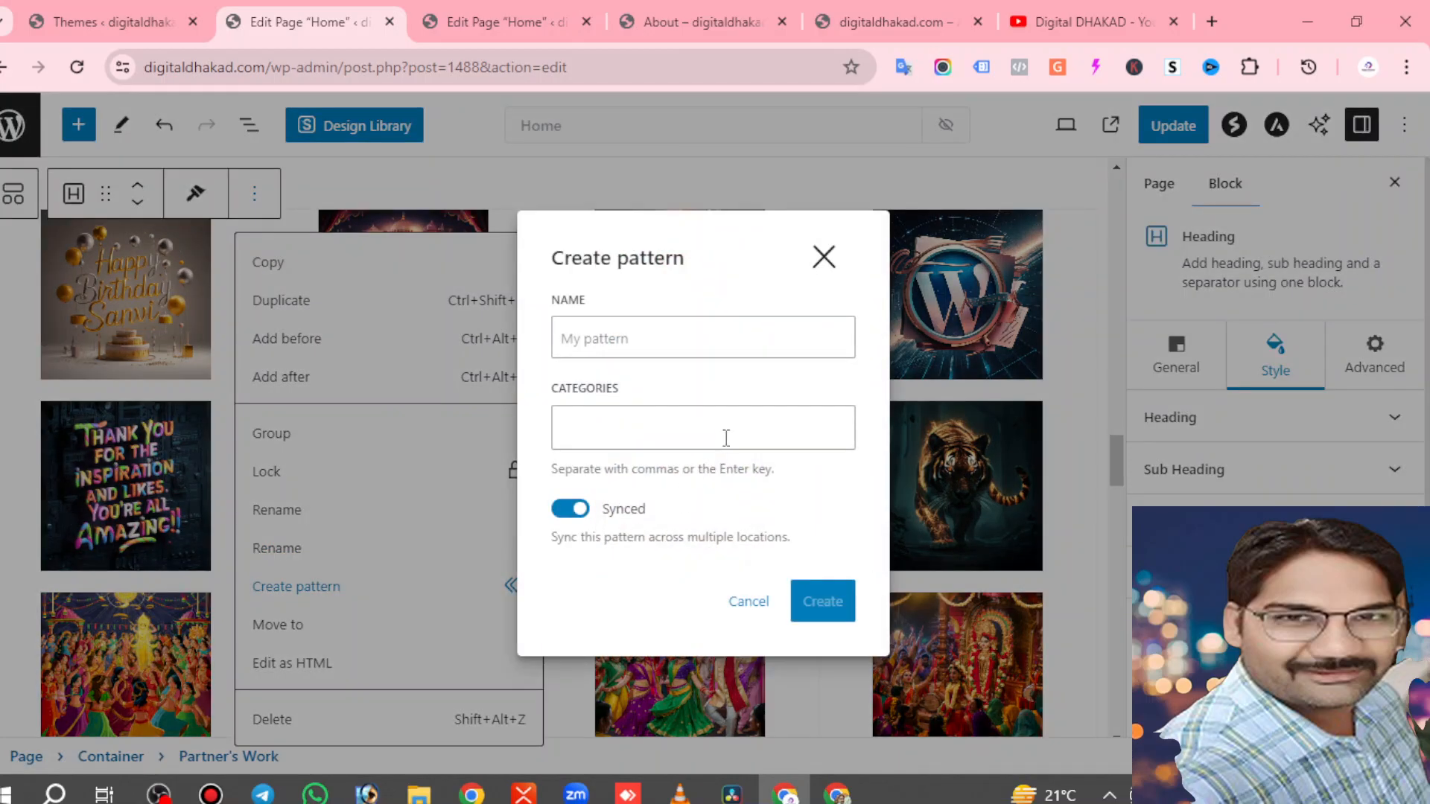
left_click(710, 435)
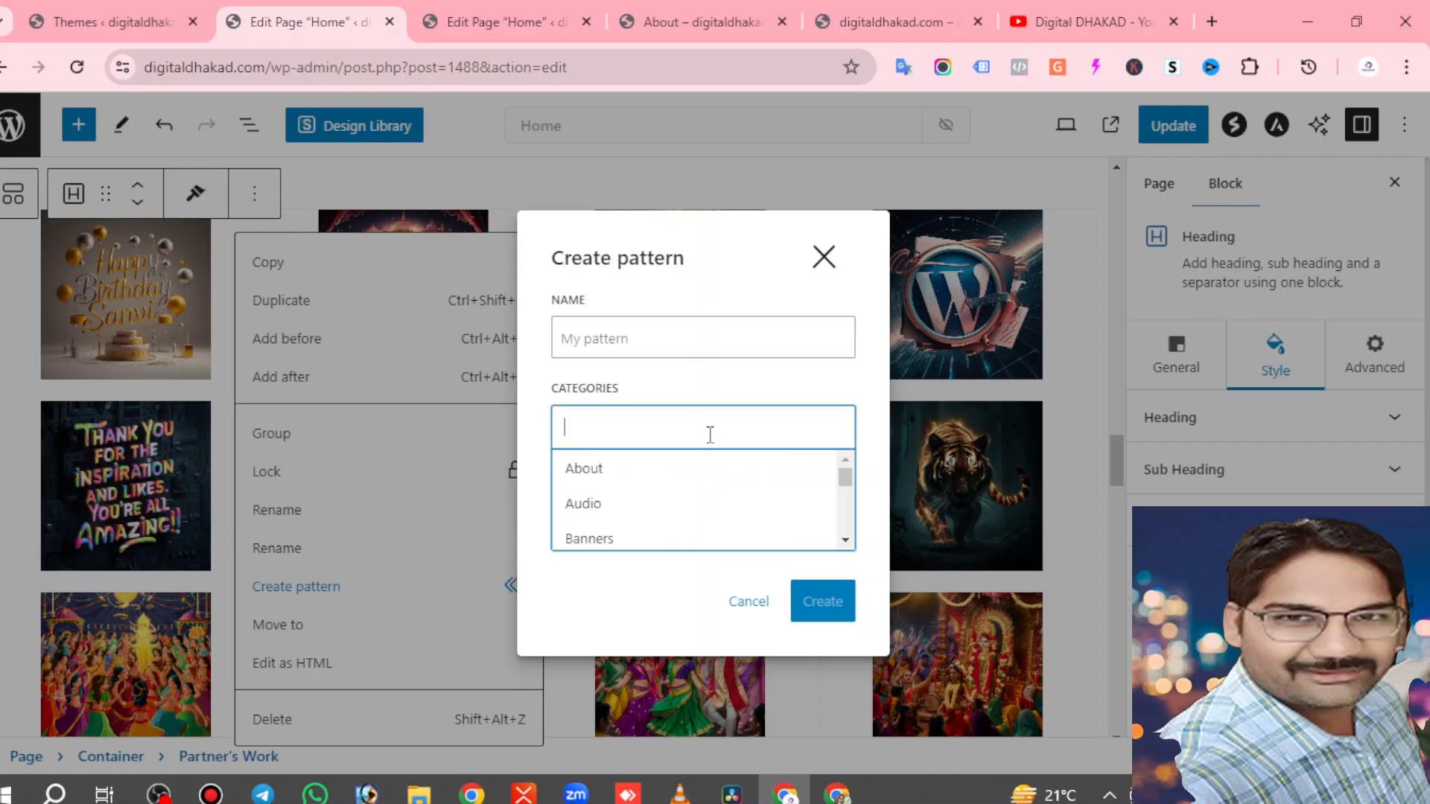
left_click(878, 425)
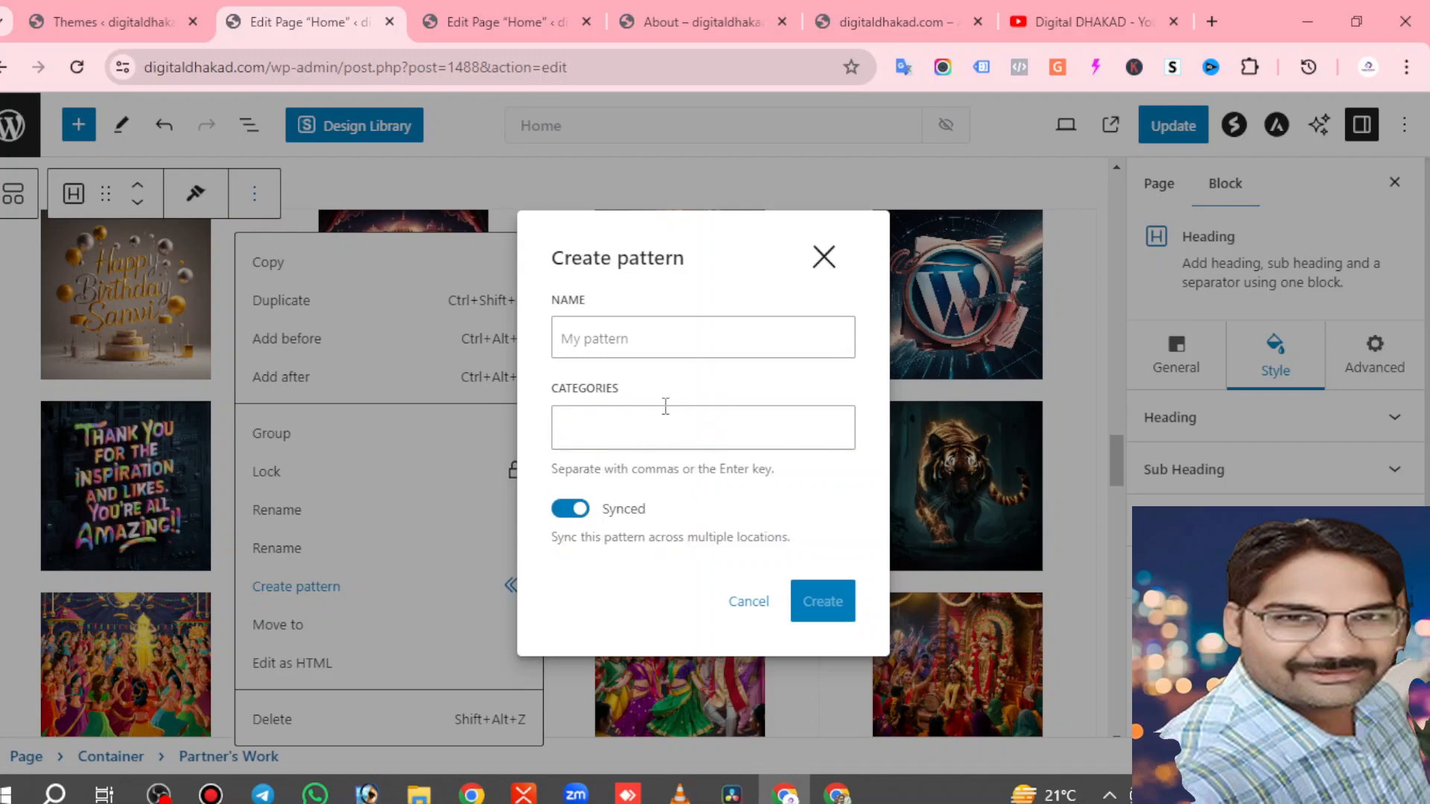
left_click(619, 419)
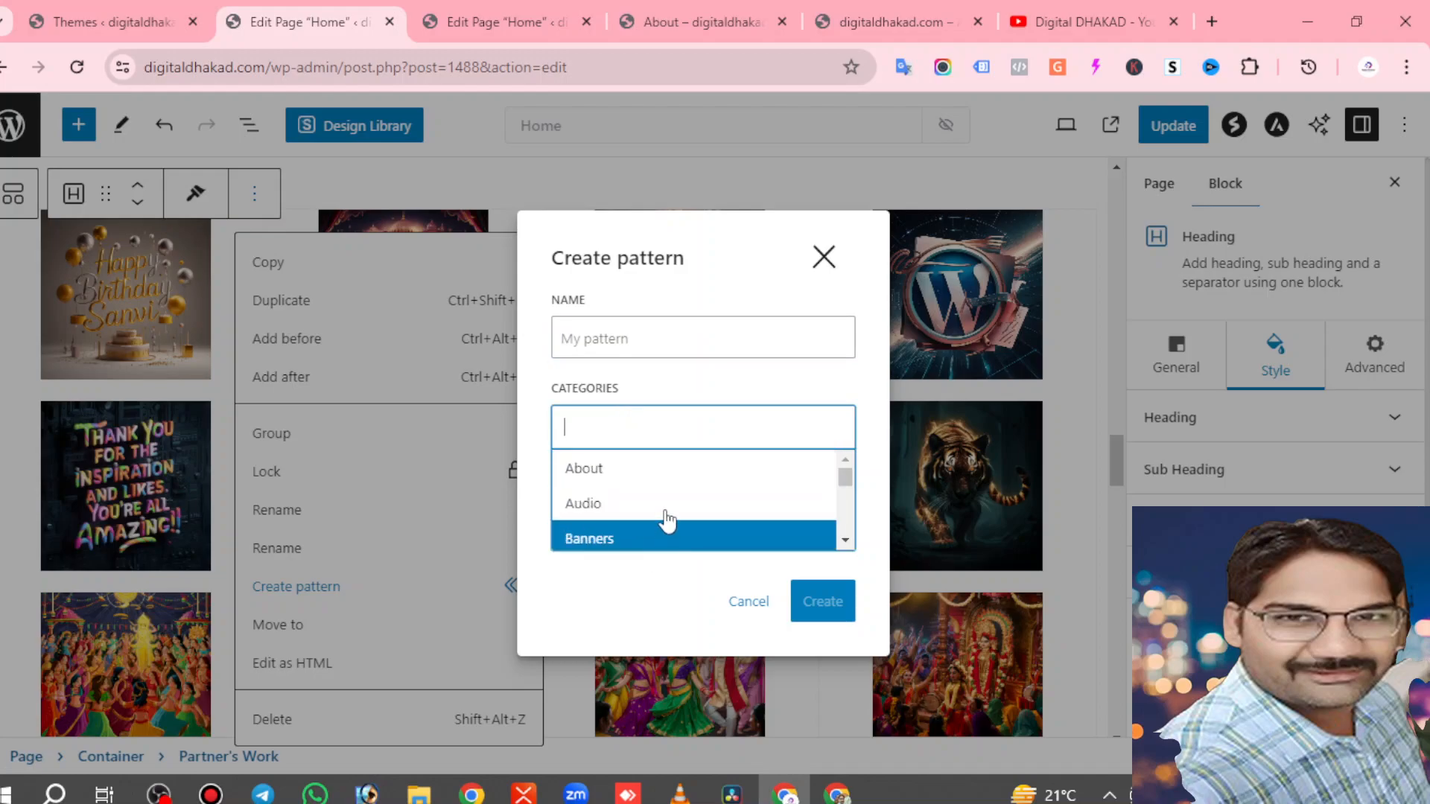
scroll(666, 525, "down", 4)
left_click_drag(843, 493, 840, 456)
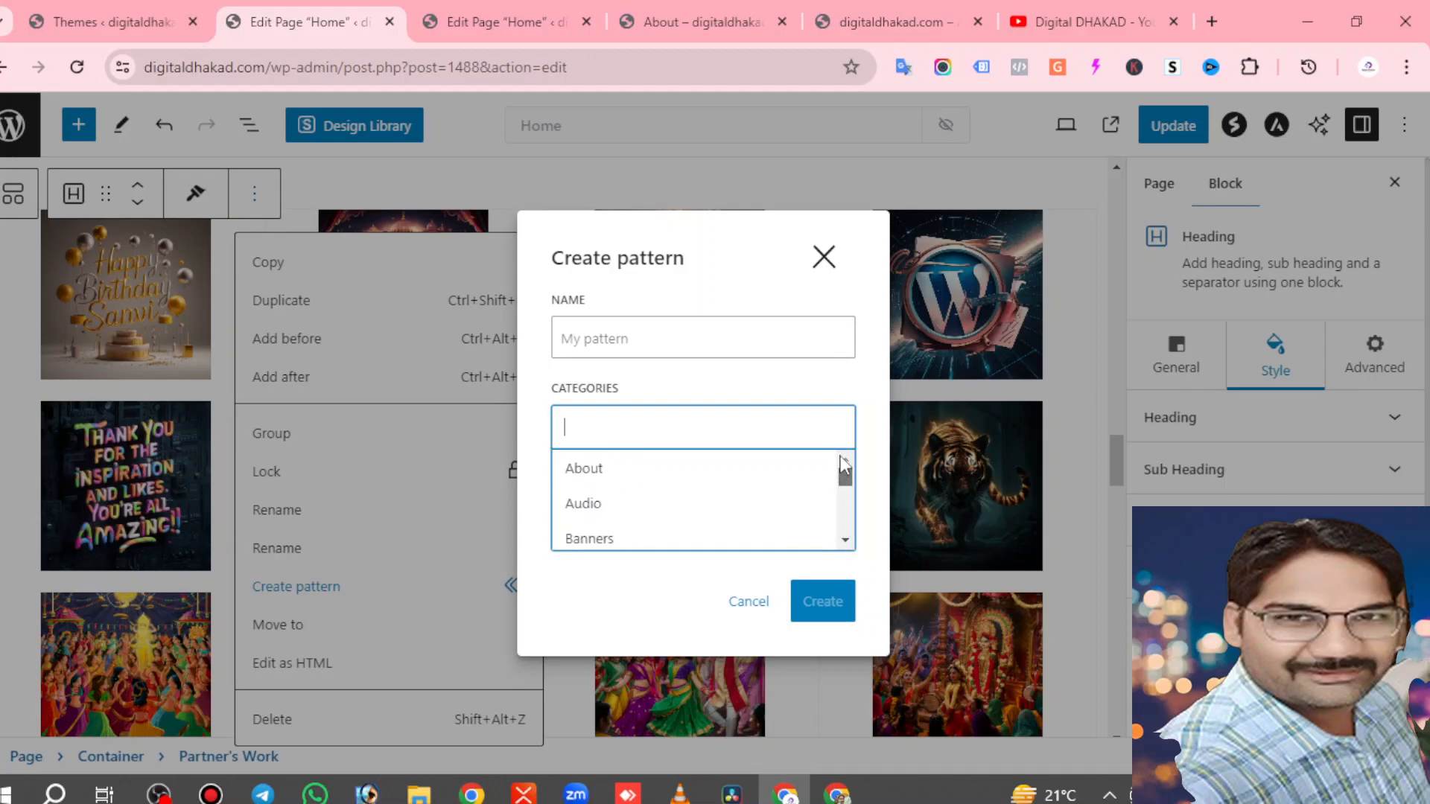
left_click(825, 258)
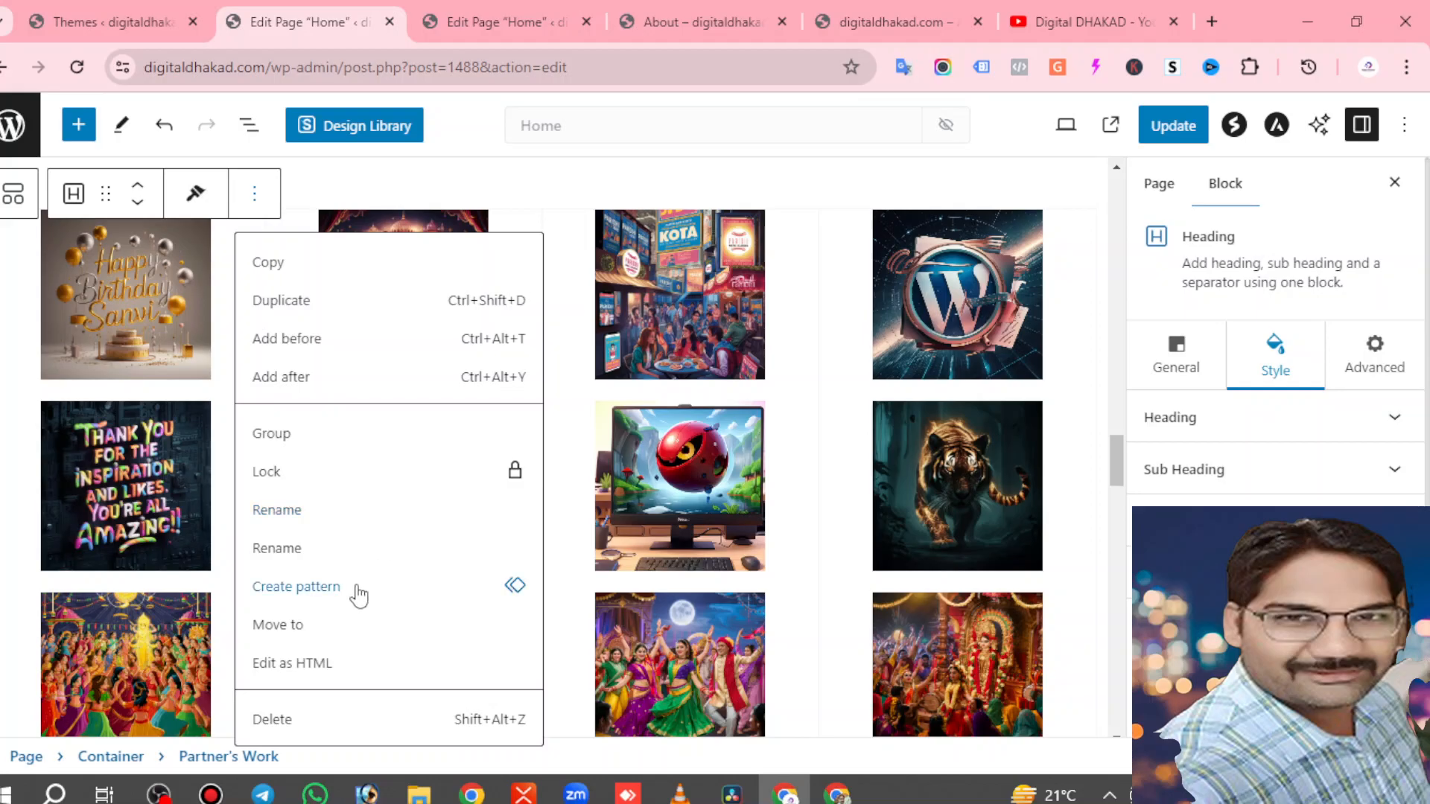
Switch the Partner's Work heading block to HTML editing and review the block options offered in that mode.
left_click(321, 673)
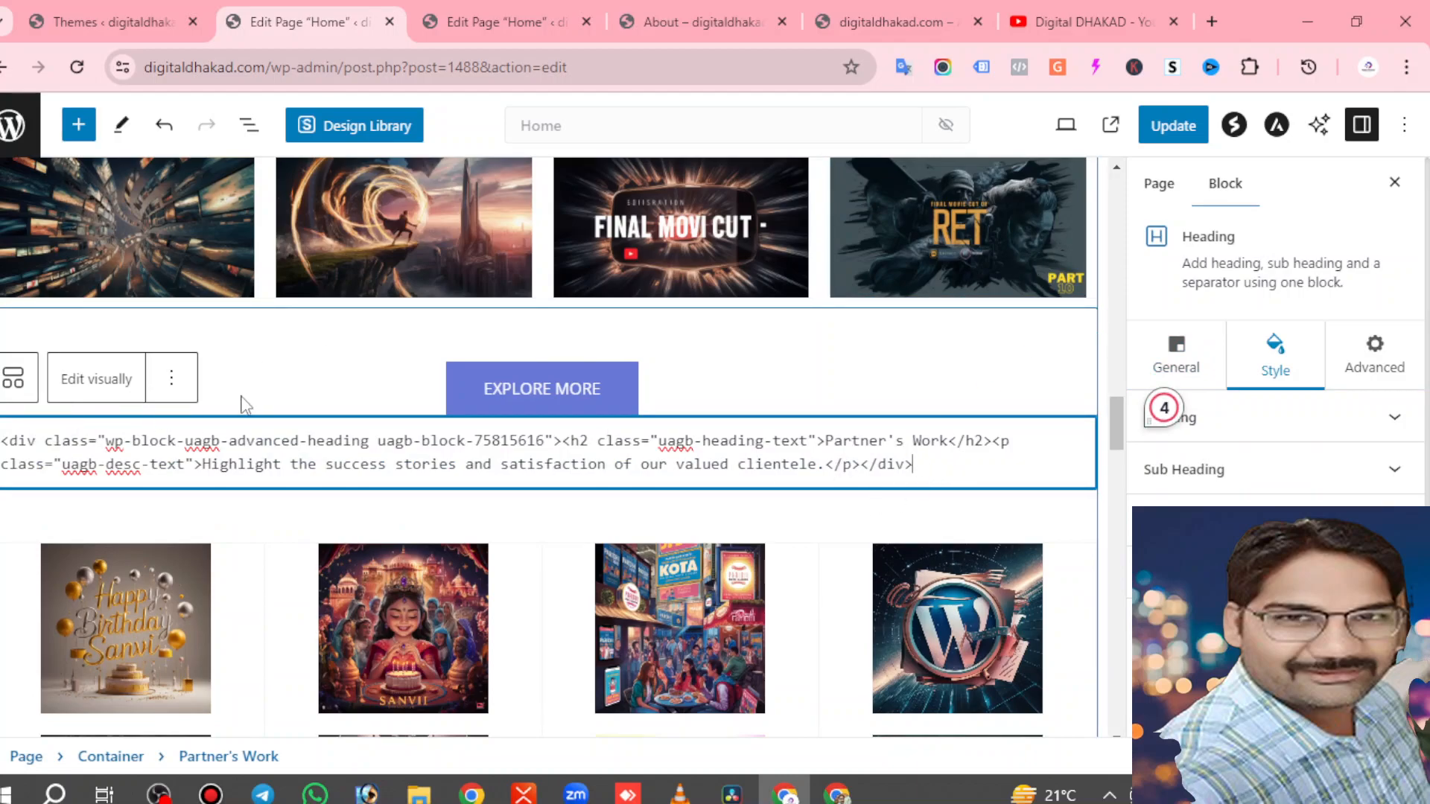
left_click(175, 377)
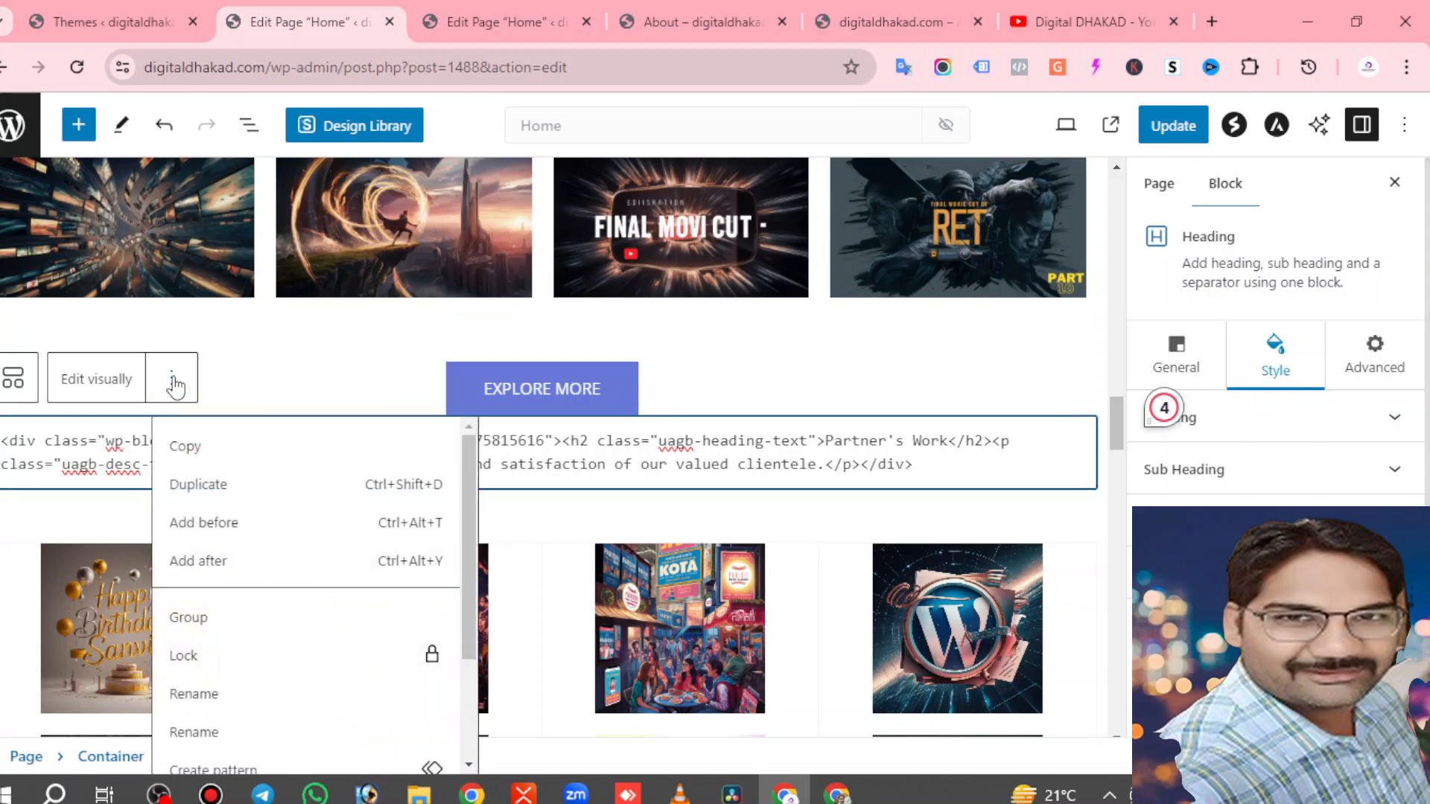
left_click(324, 380)
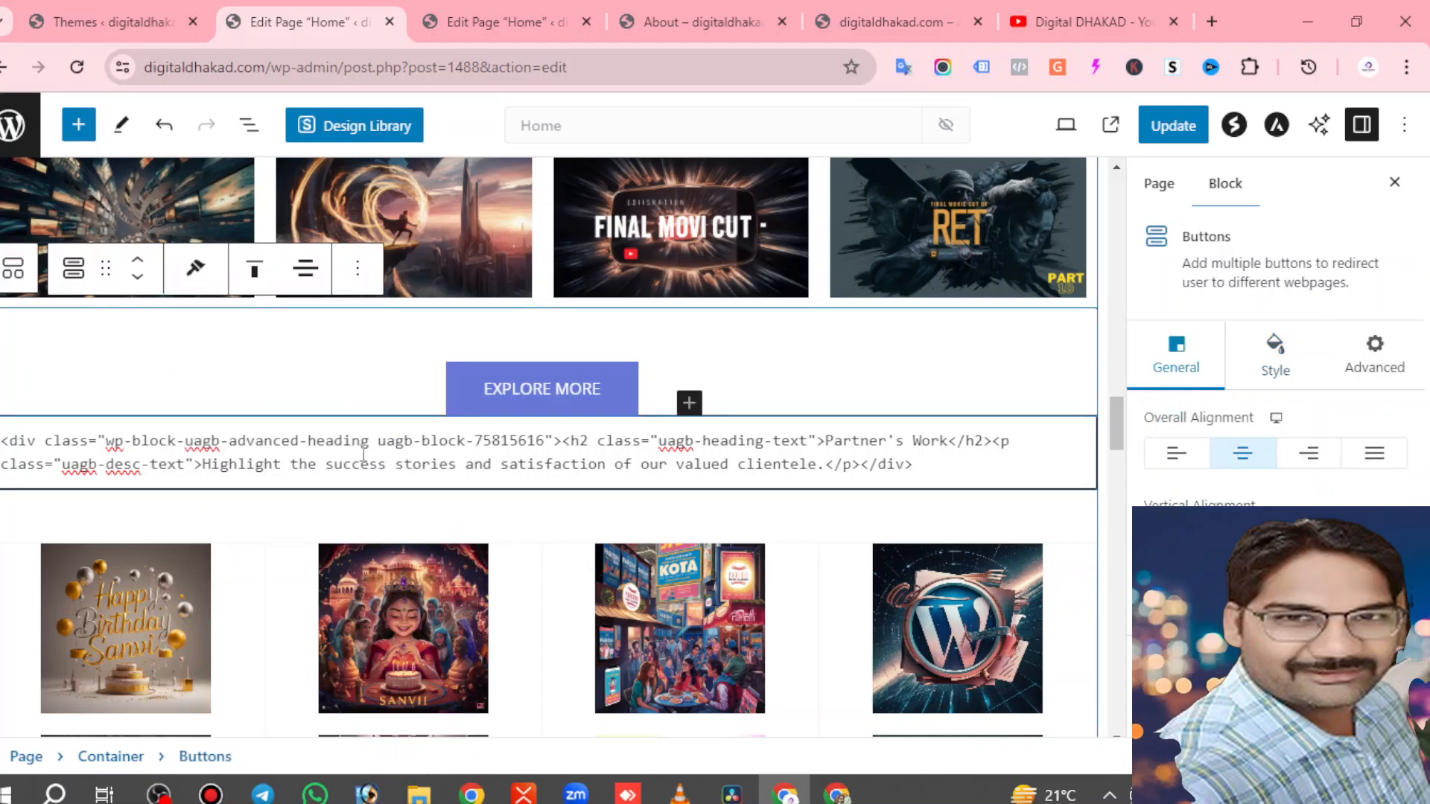
left_click(567, 462)
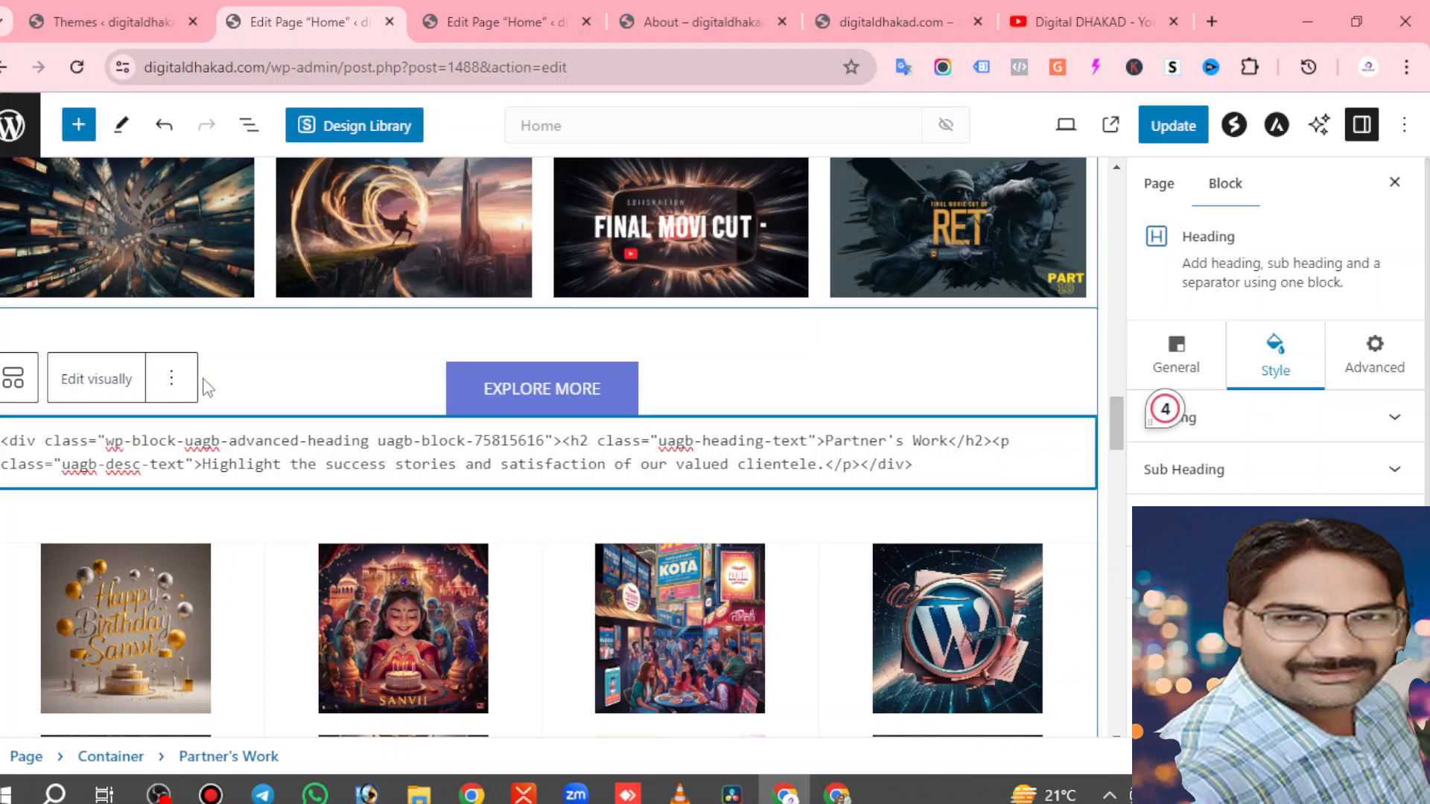
left_click(171, 378)
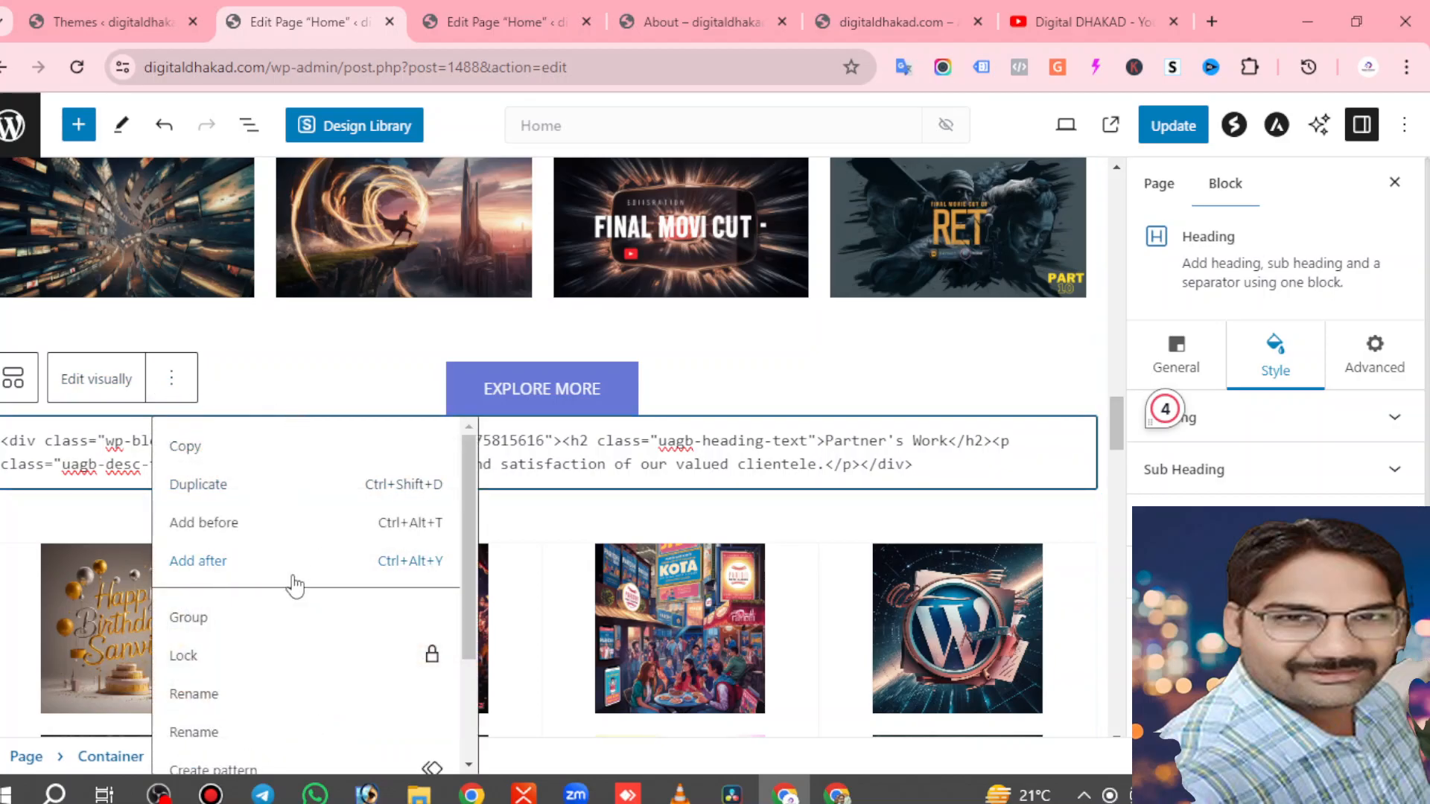
scroll(295, 587, "down", 3)
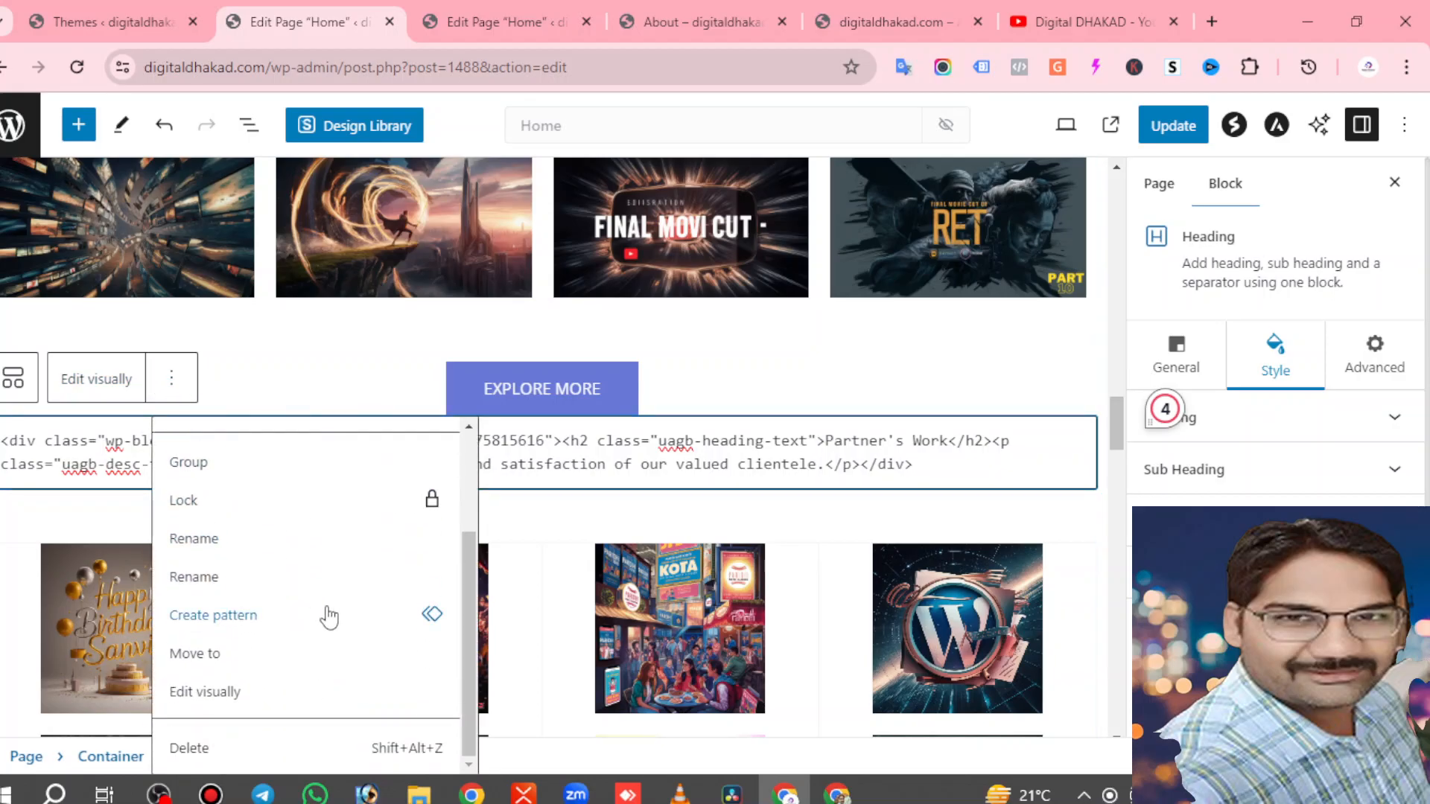
left_click(359, 343)
scroll(565, 426, "down", 6)
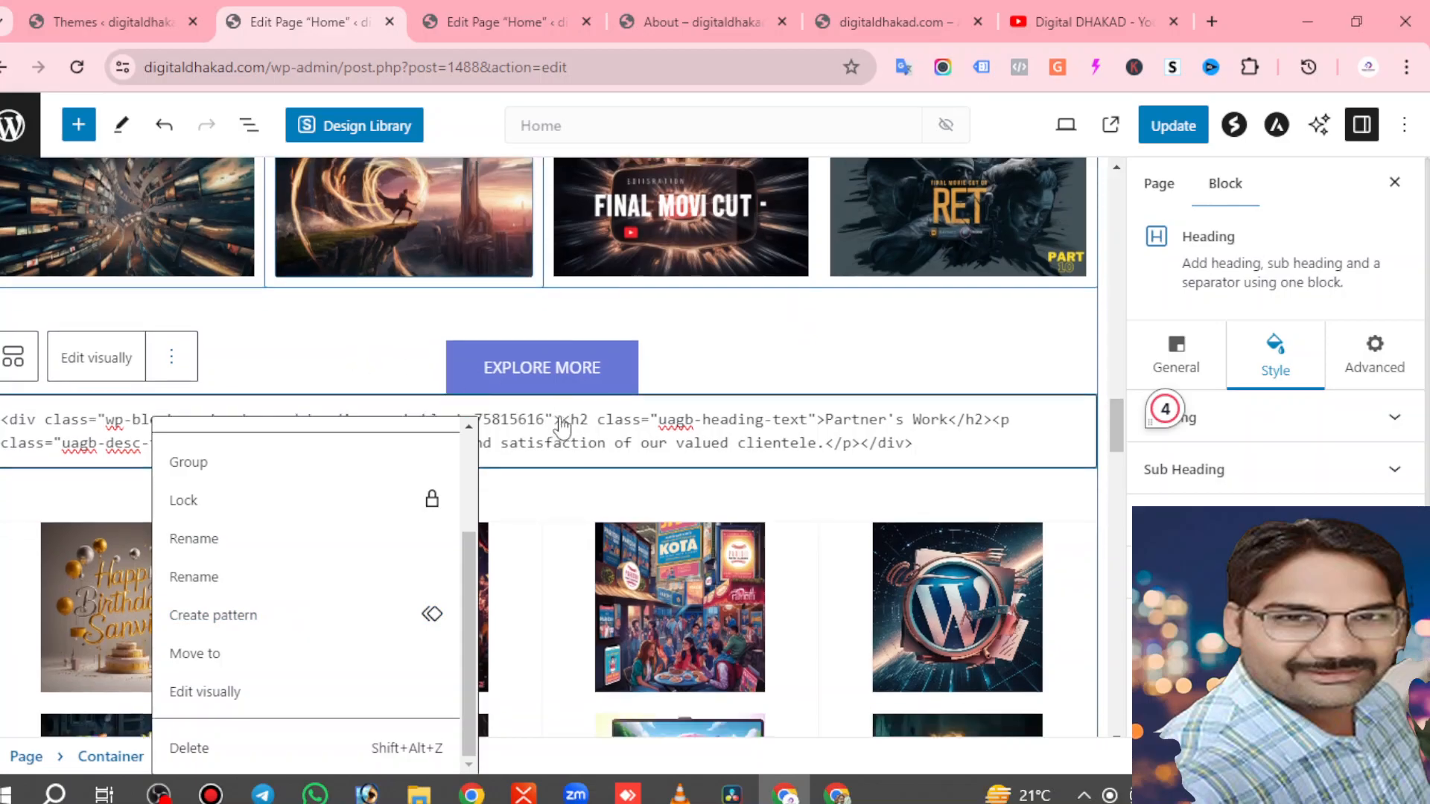
scroll(709, 371, "up", 15)
scroll(710, 373, "down", 1)
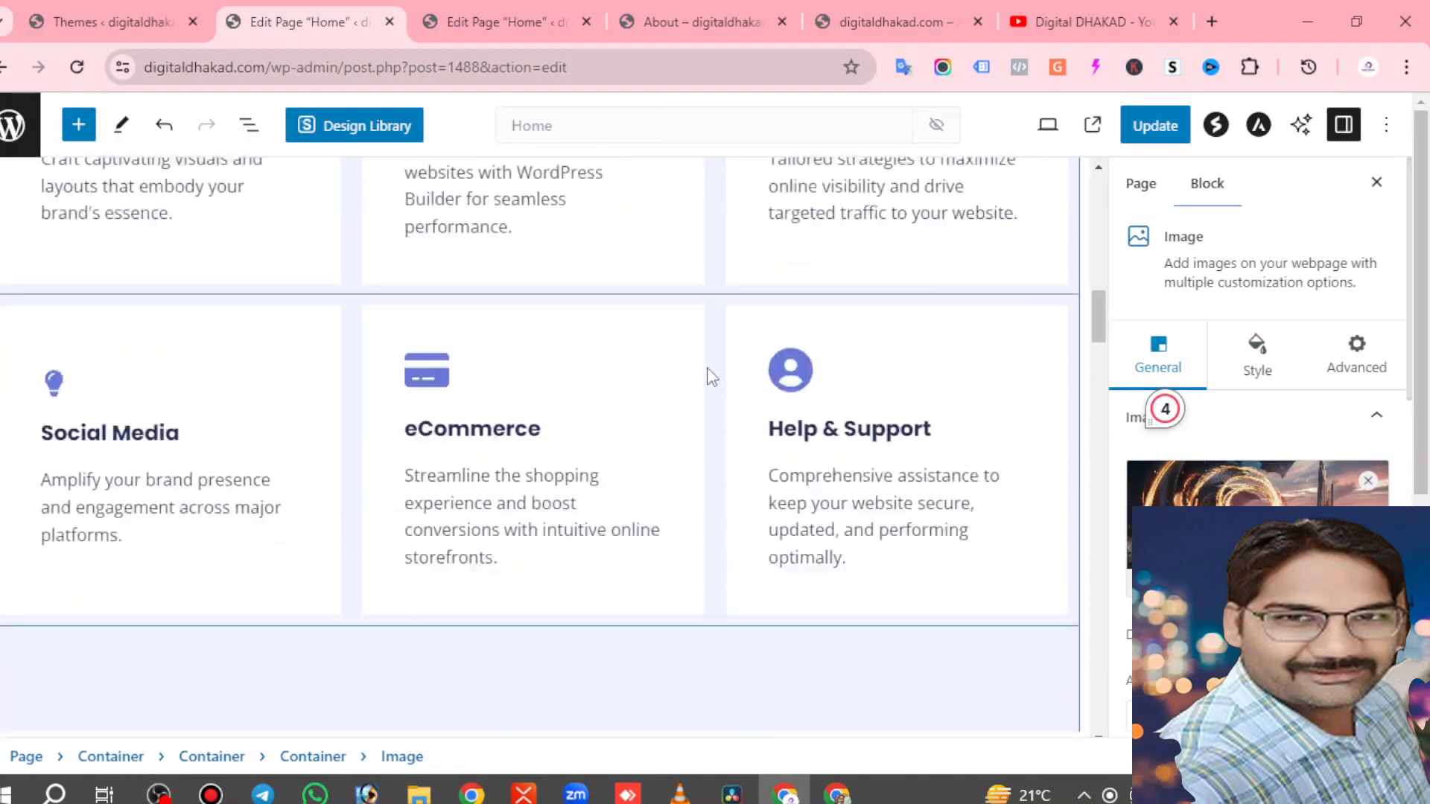
scroll(712, 380, "up", 10)
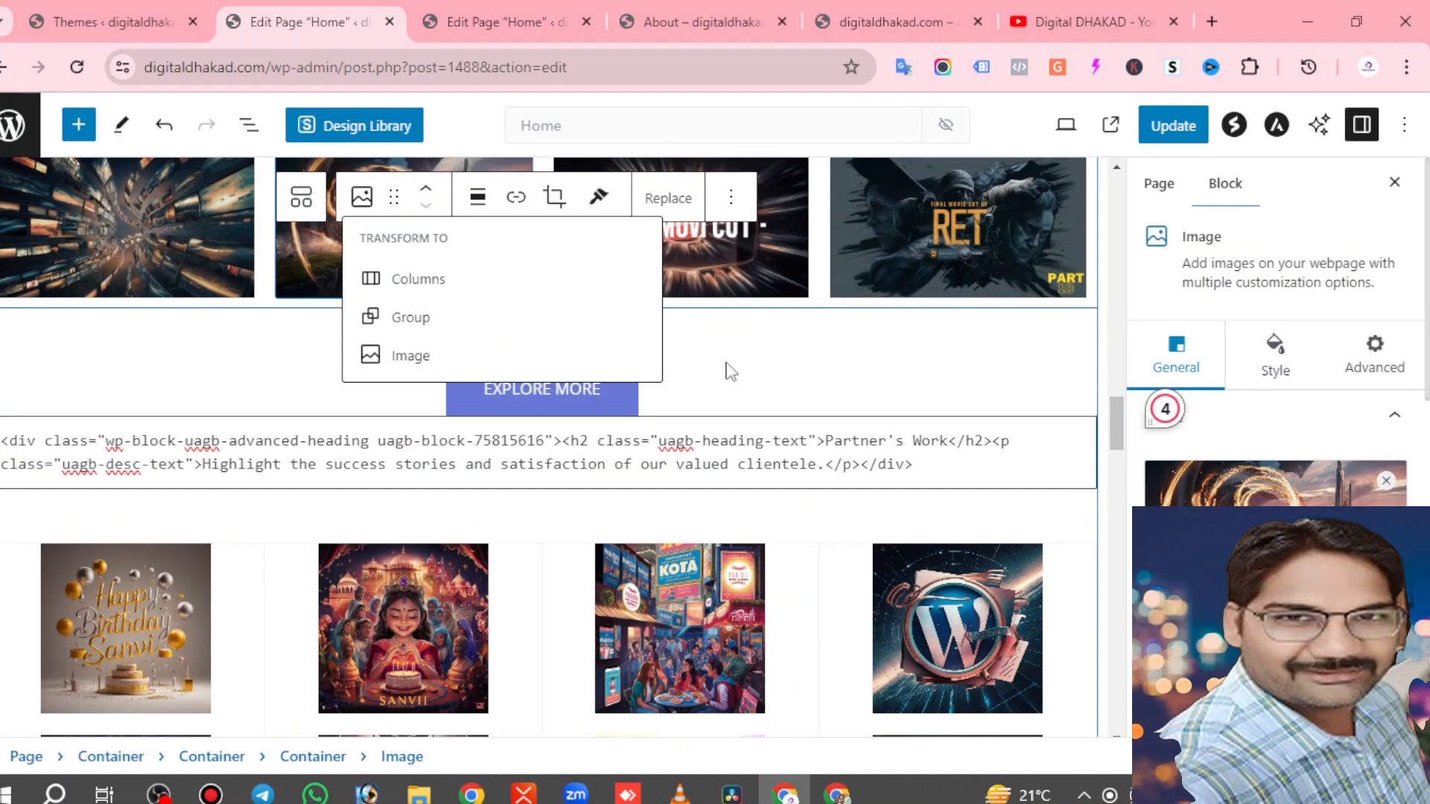
left_click(728, 373)
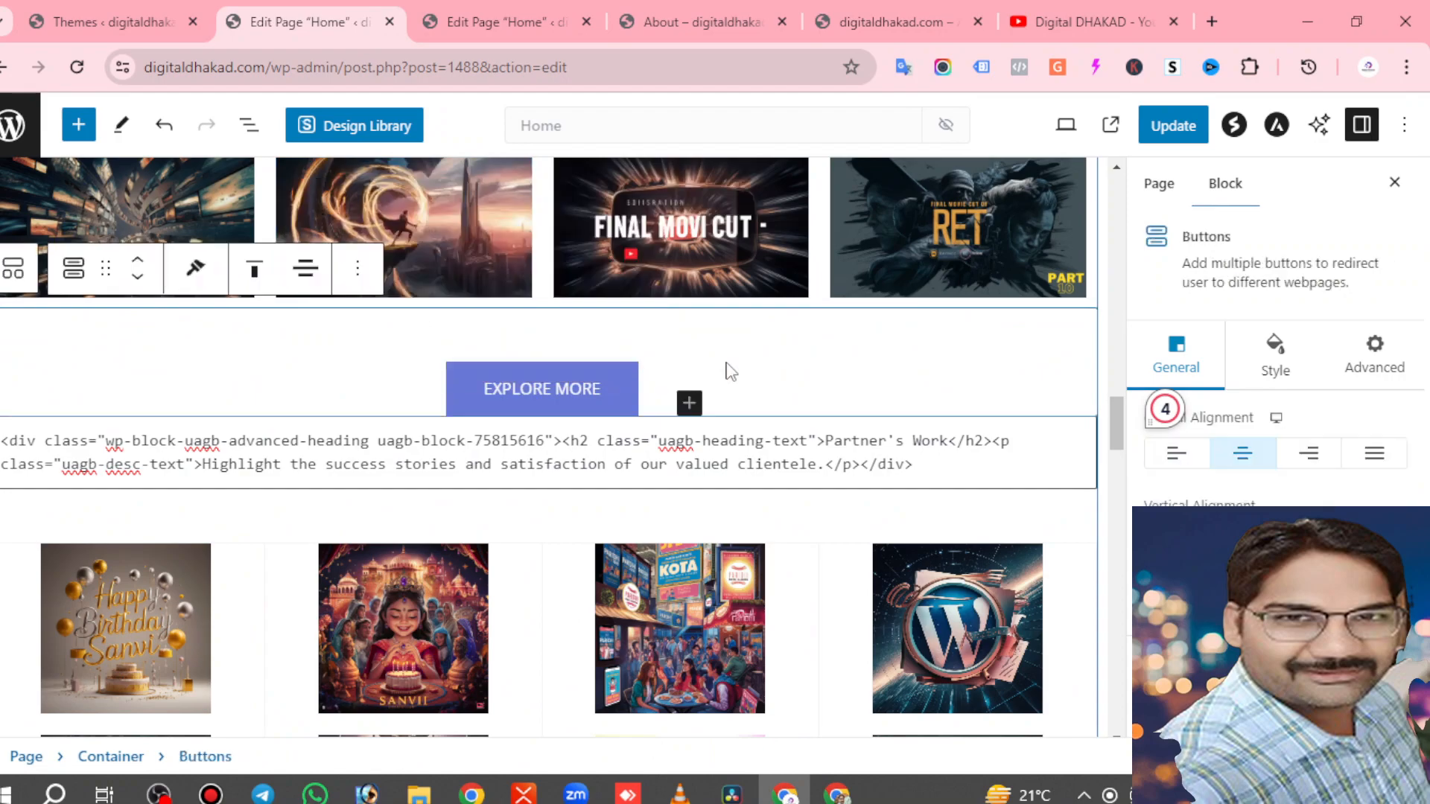
Delete the Partner's Work heading block shown as HTML below the Explore More button.
left_click(940, 451)
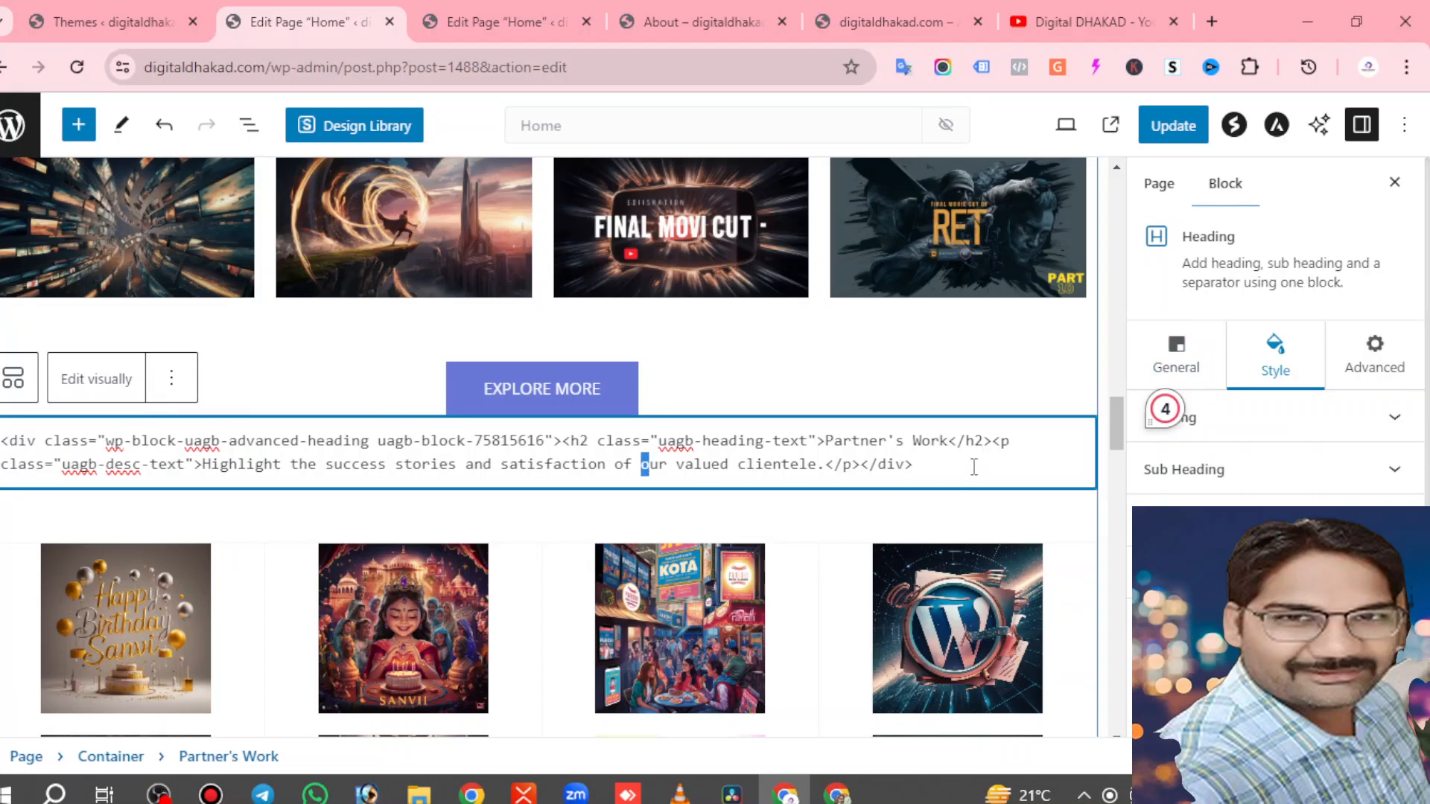
scroll(855, 421, "down", 11)
scroll(402, 425, "up", 7)
scroll(223, 402, "up", 5)
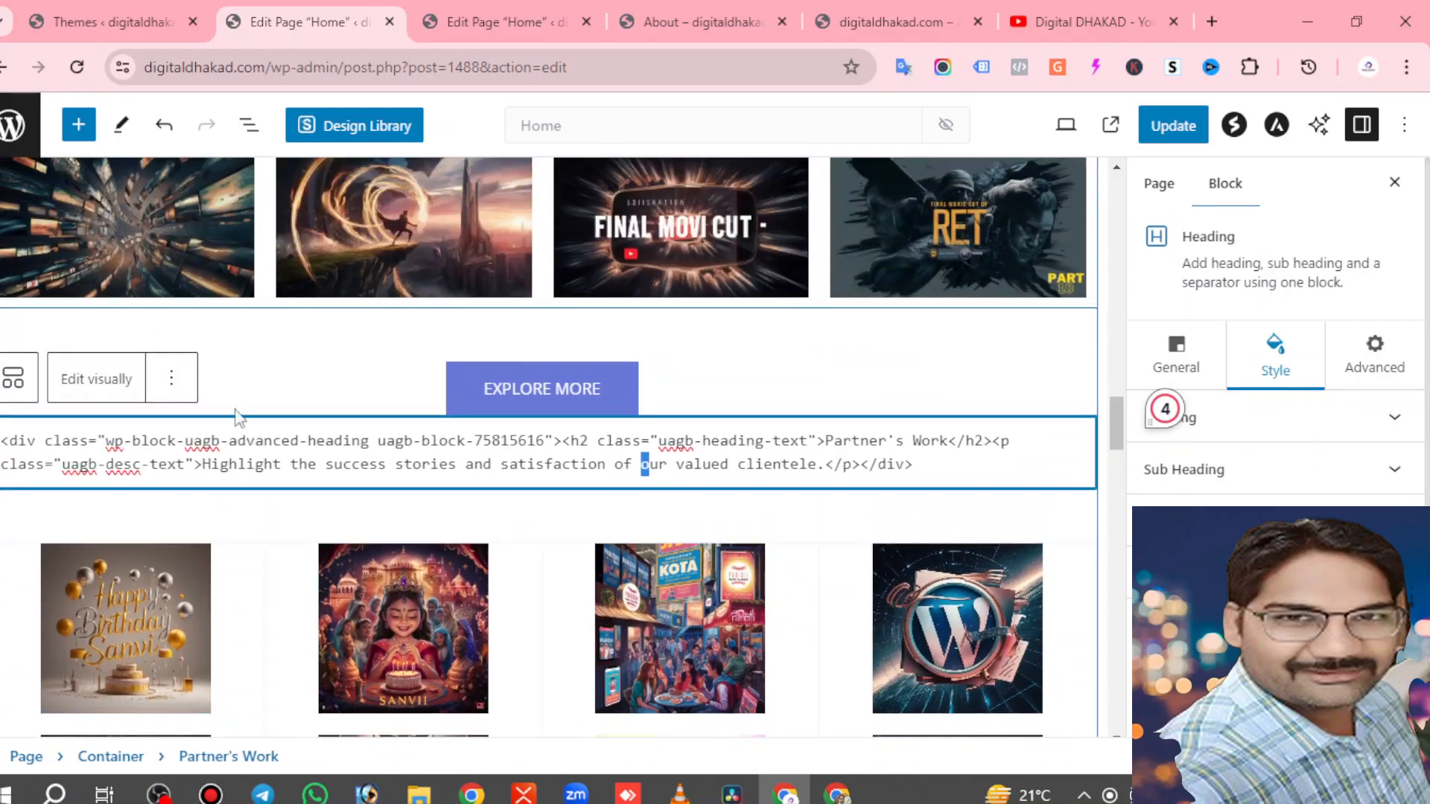
left_click(172, 379)
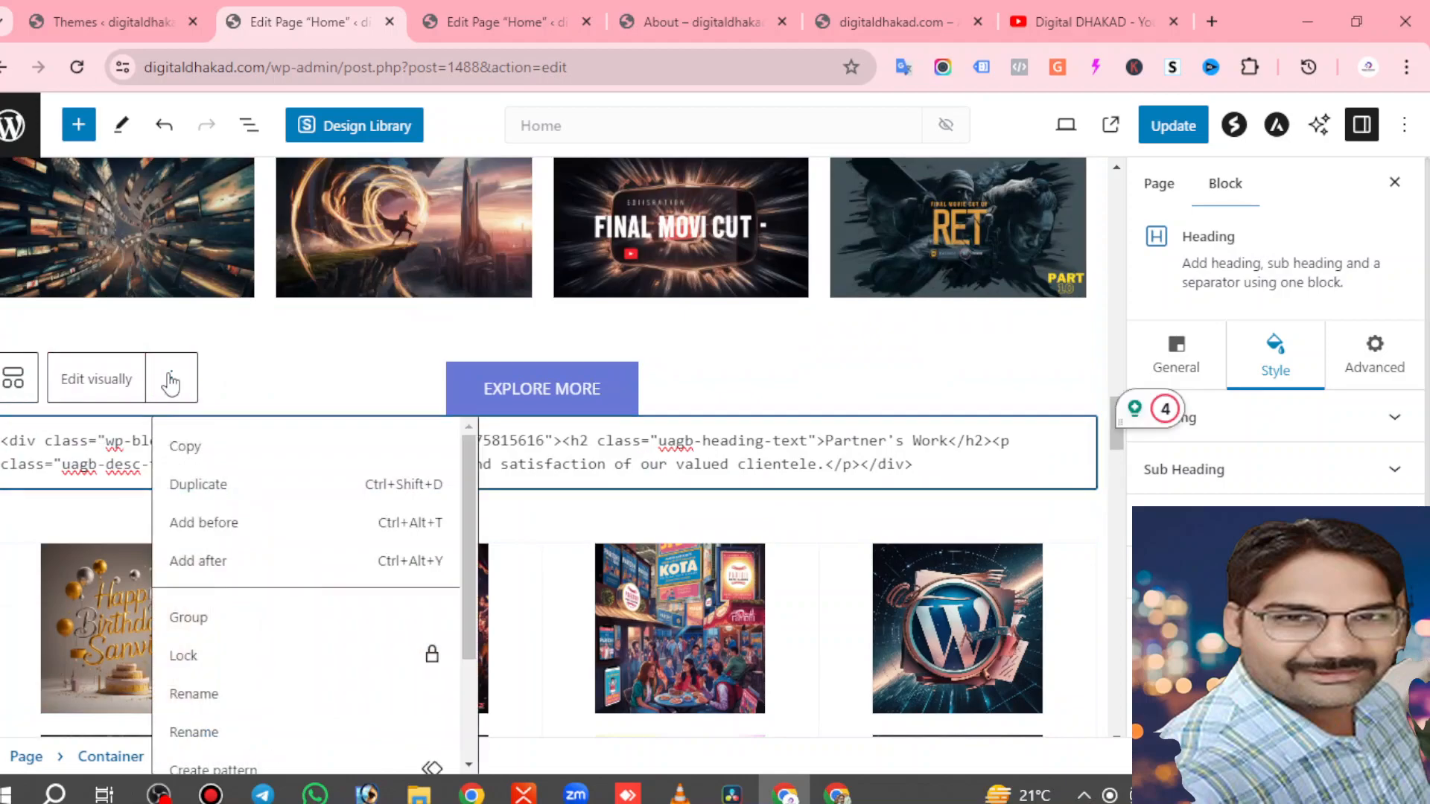
scroll(260, 661, "down", 2)
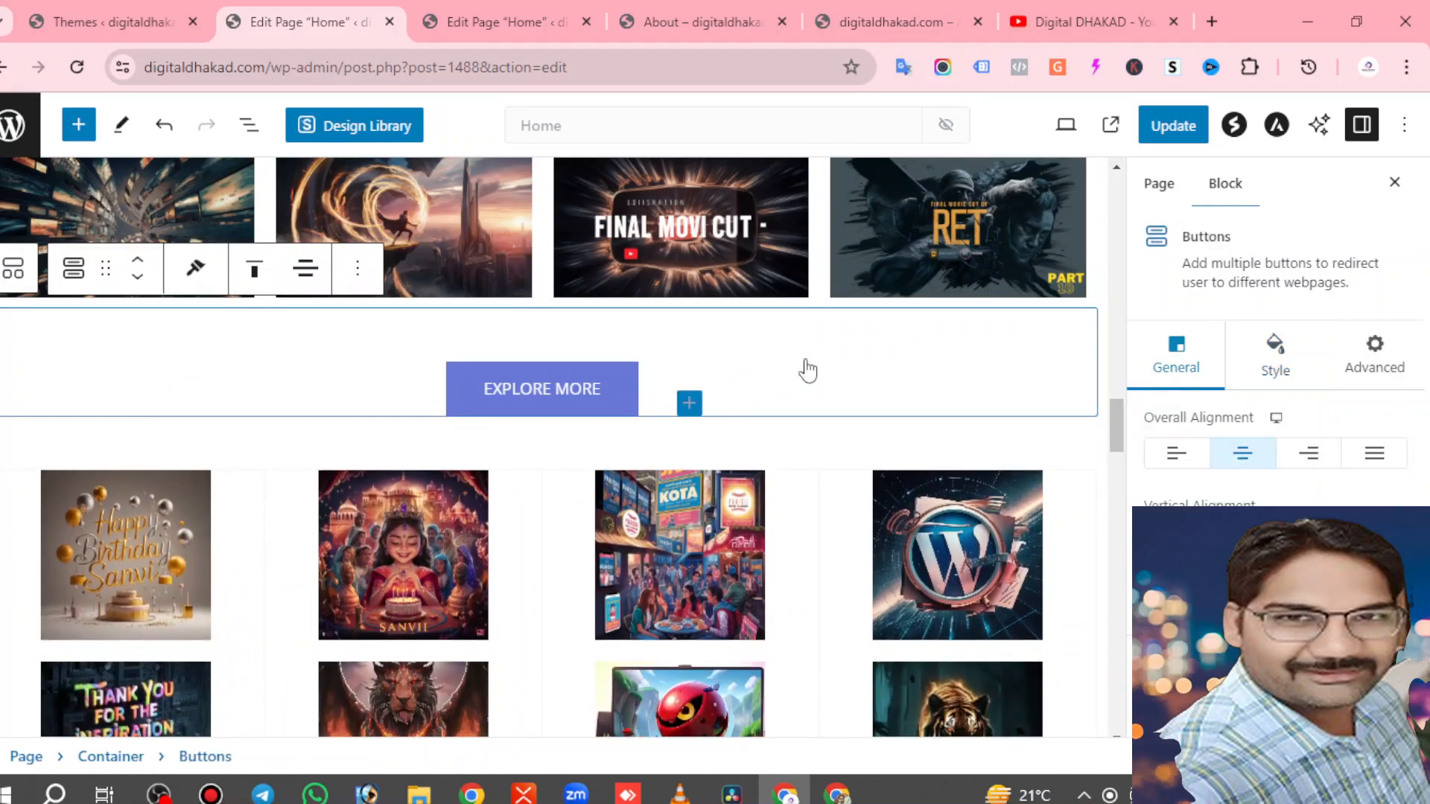
scroll(526, 501, "down", 4)
scroll(417, 447, "up", 3)
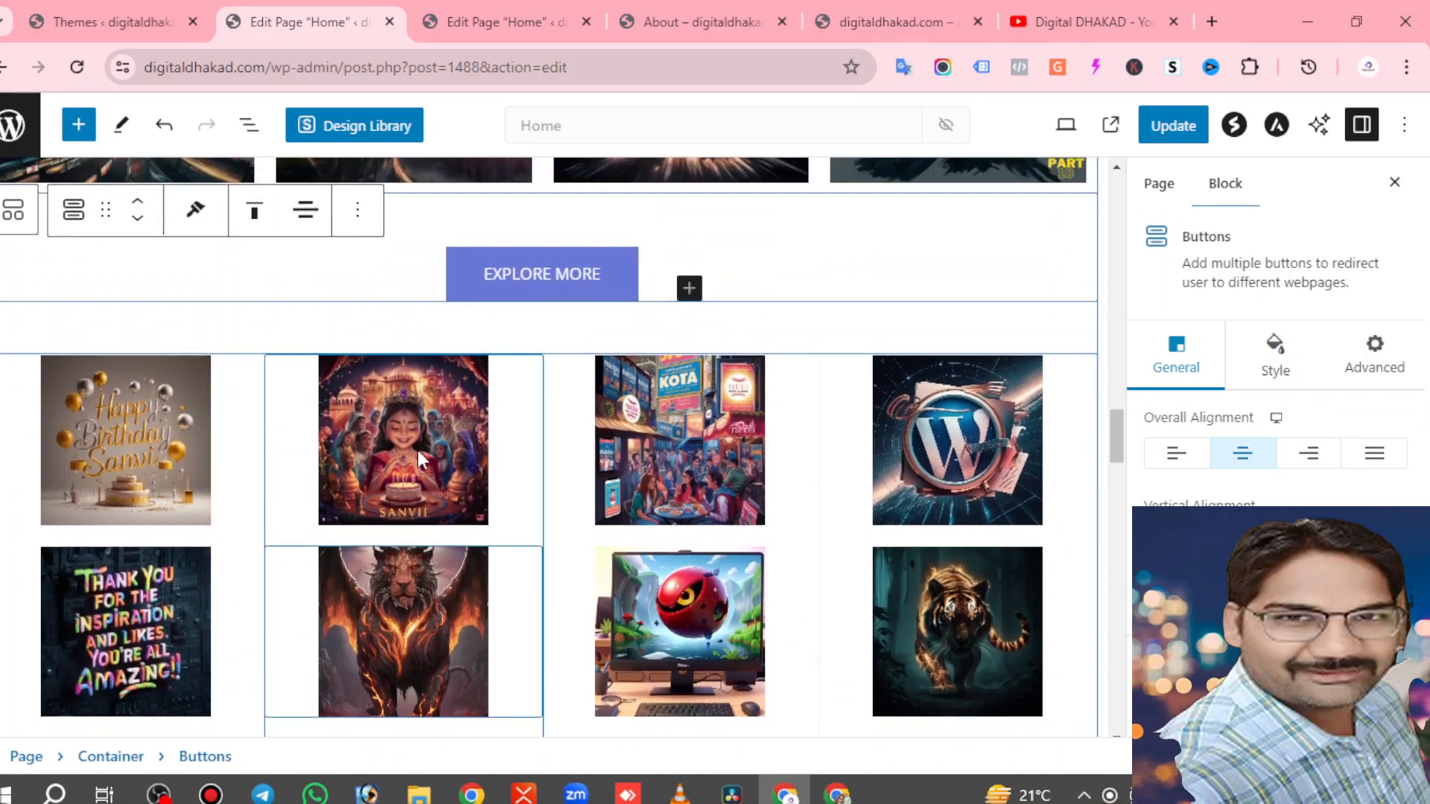
Look over the service cards and the Our Portfolio section on the live digitaldhakad.com page.
left_click(941, 16)
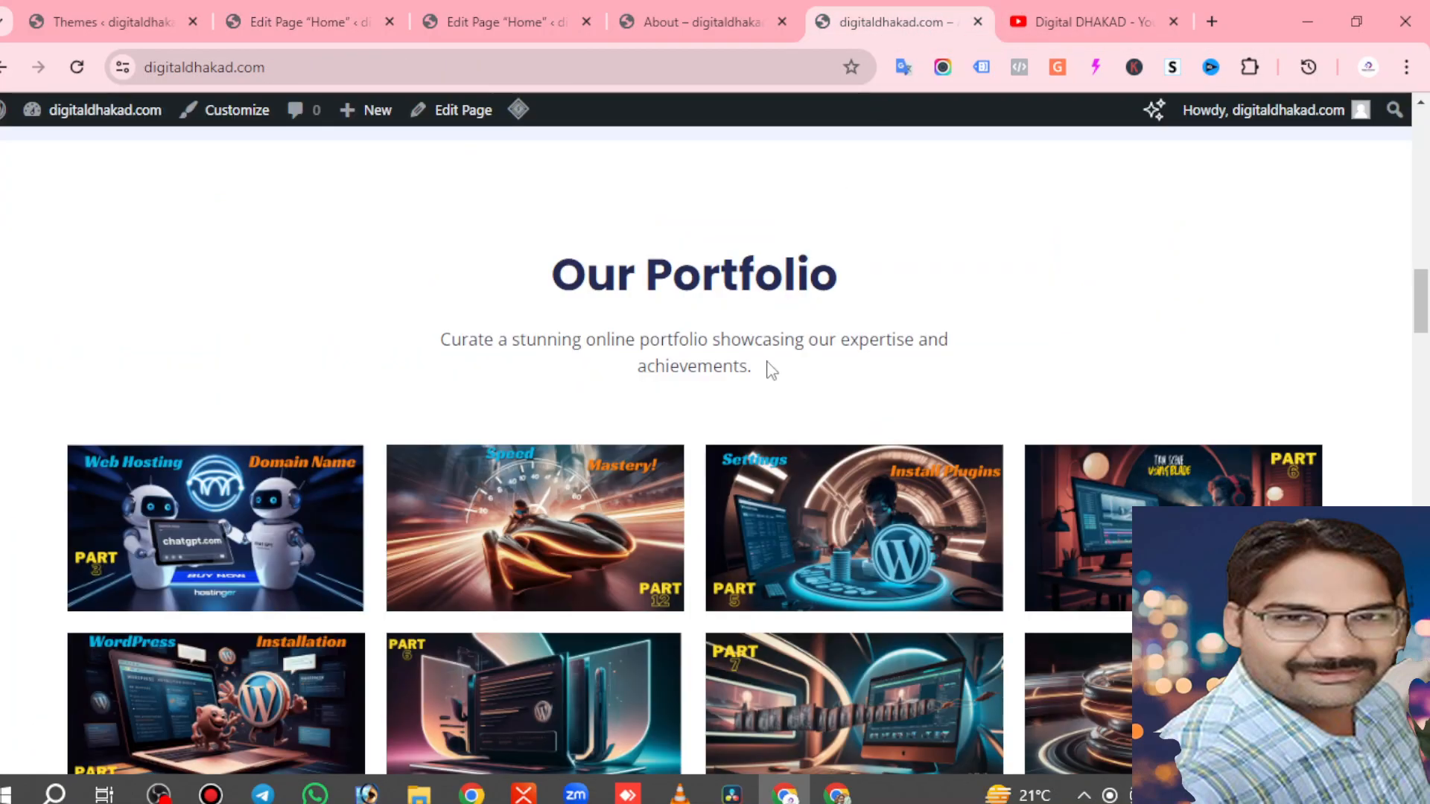
scroll(772, 371, "up", 8)
scroll(772, 371, "down", 5)
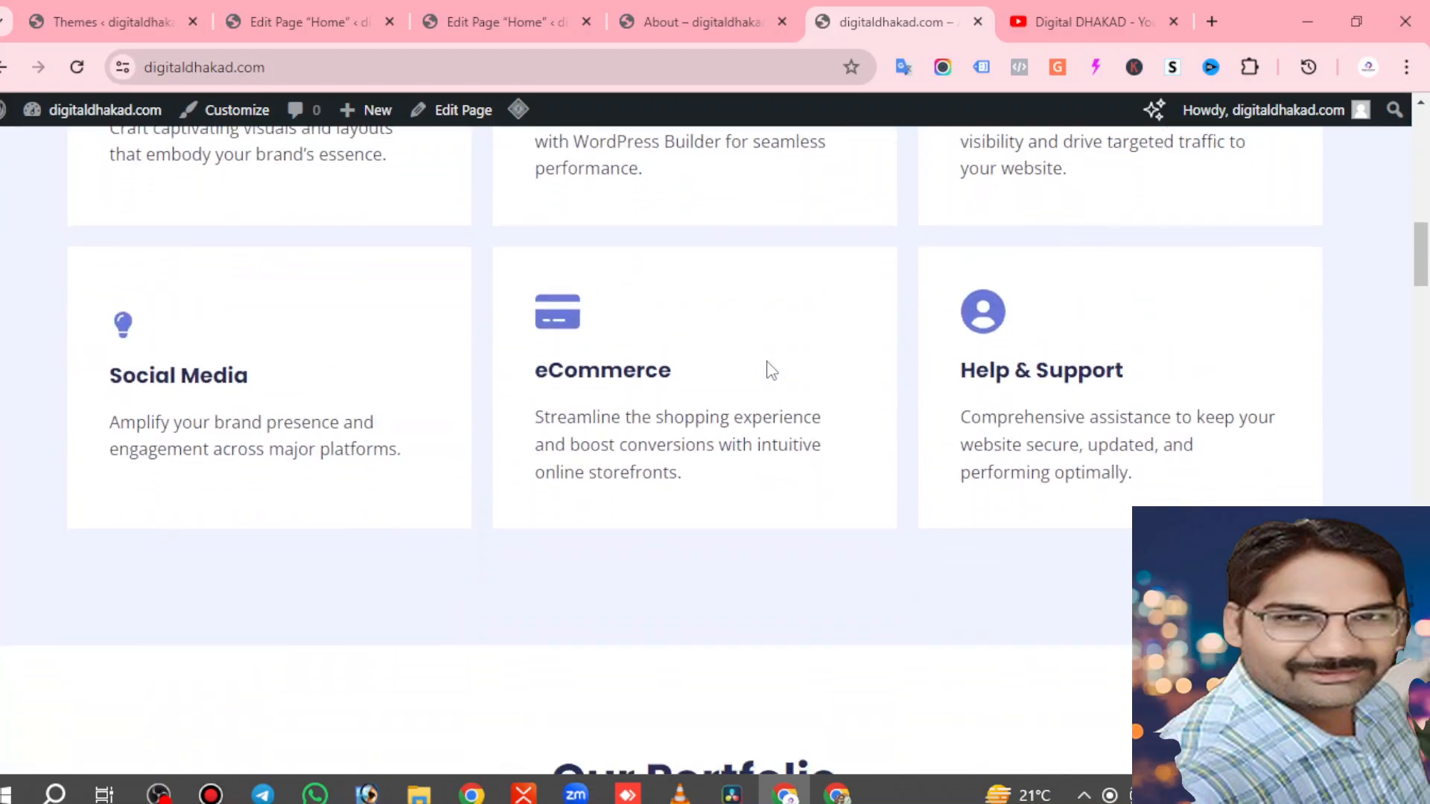
scroll(771, 371, "down", 5)
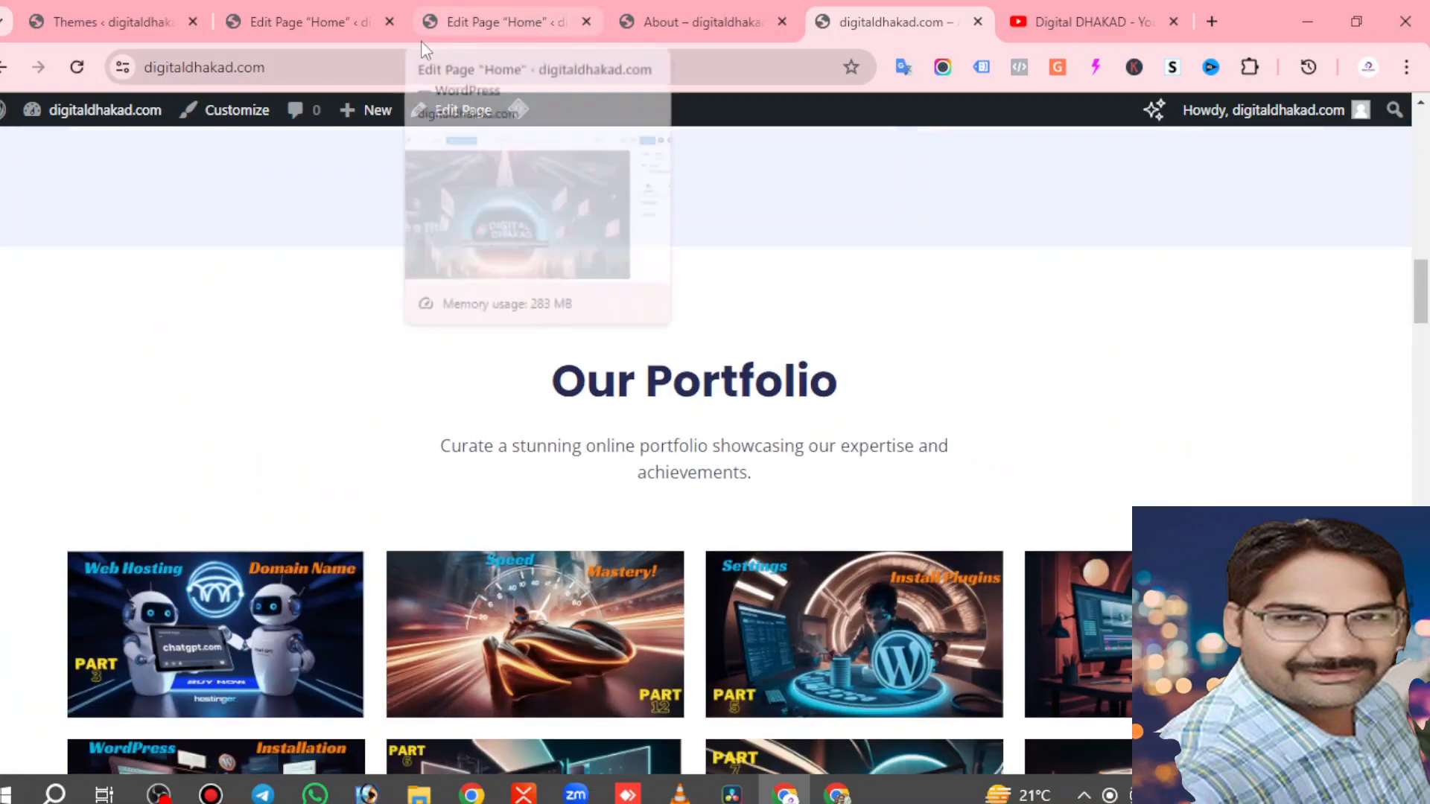
Return to the Home page editor, undo the heading block's deletion and switch the Partner's Work heading back to visual editing.
left_click(298, 21)
scroll(674, 230, "up", 6)
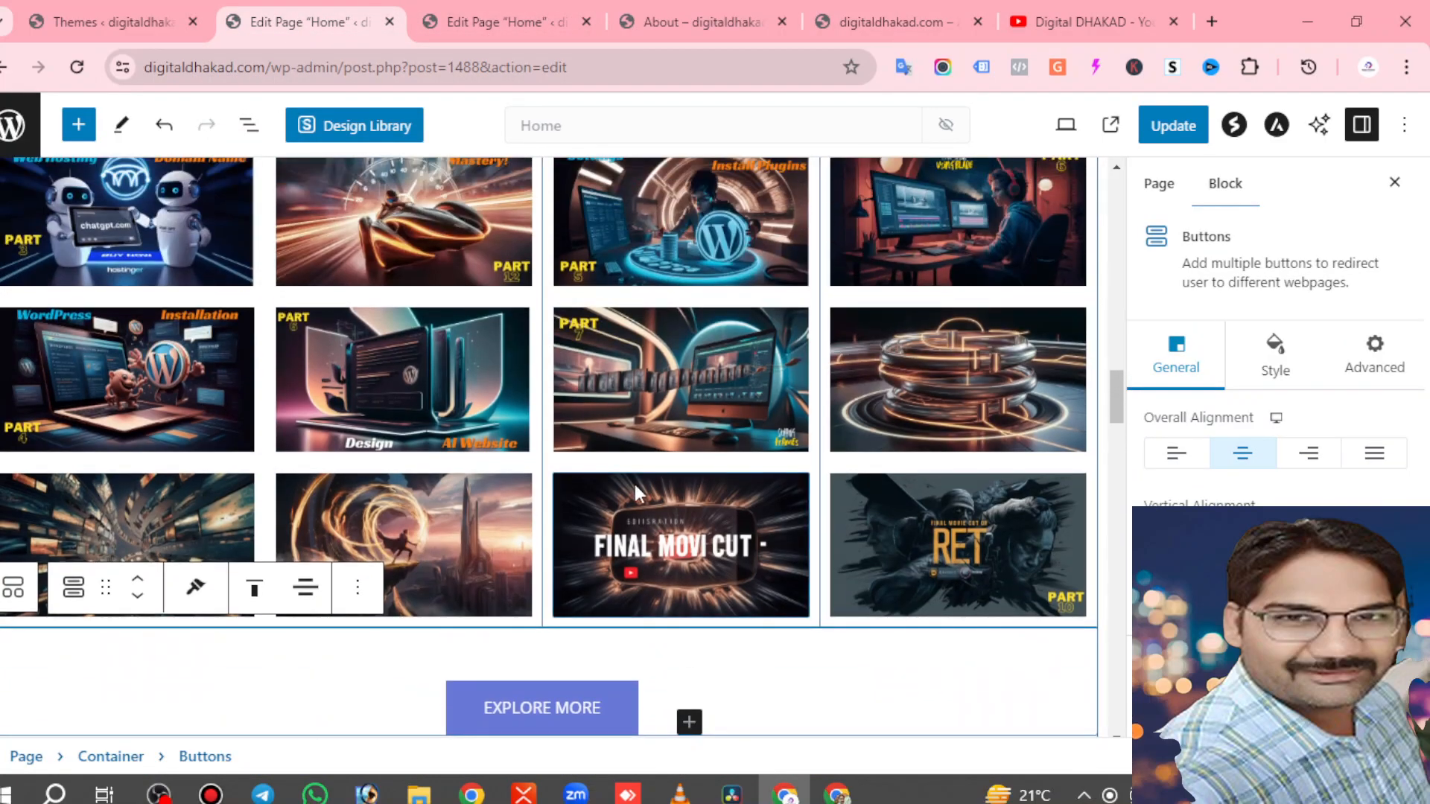
scroll(635, 484, "down", 4)
key("ctrl+z")
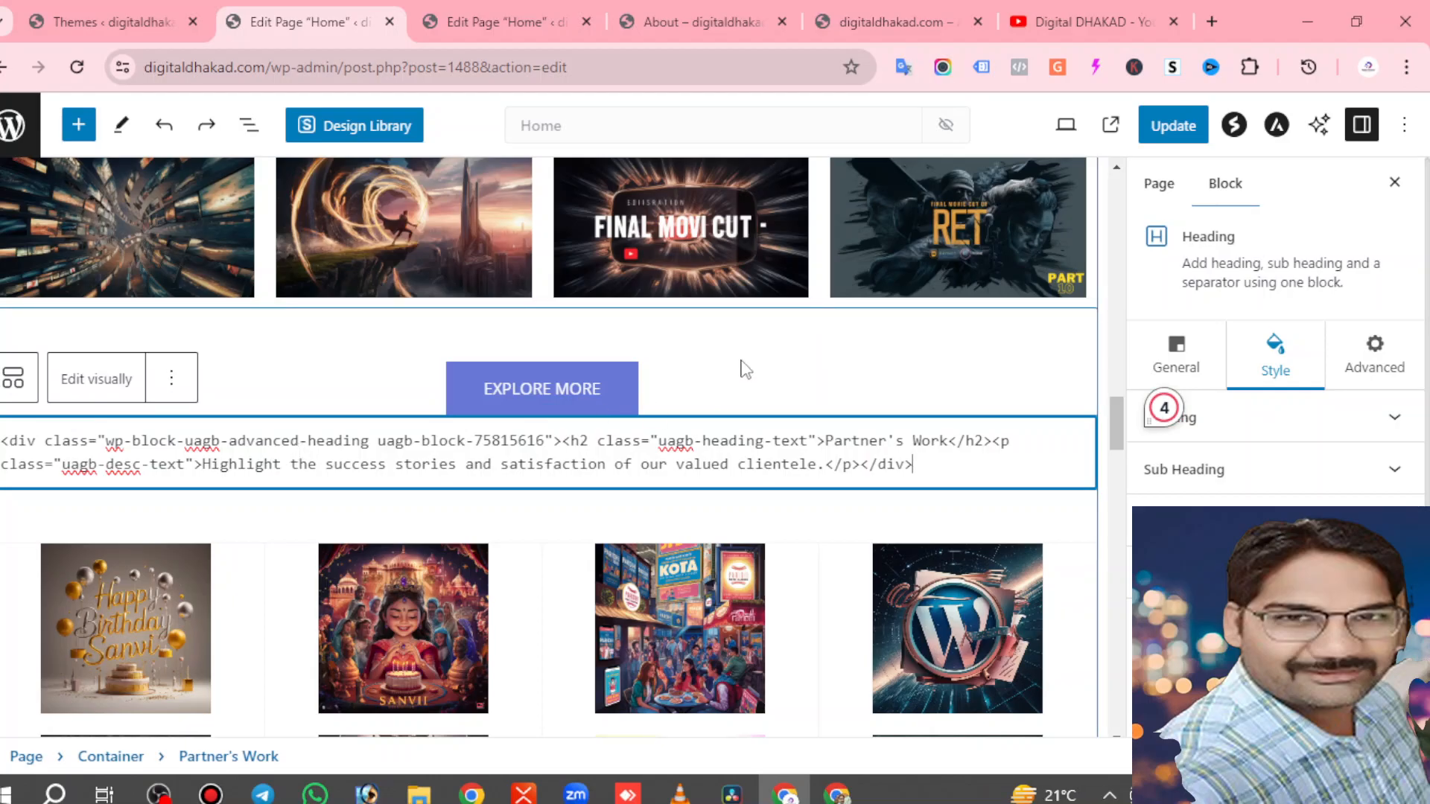
left_click(842, 339)
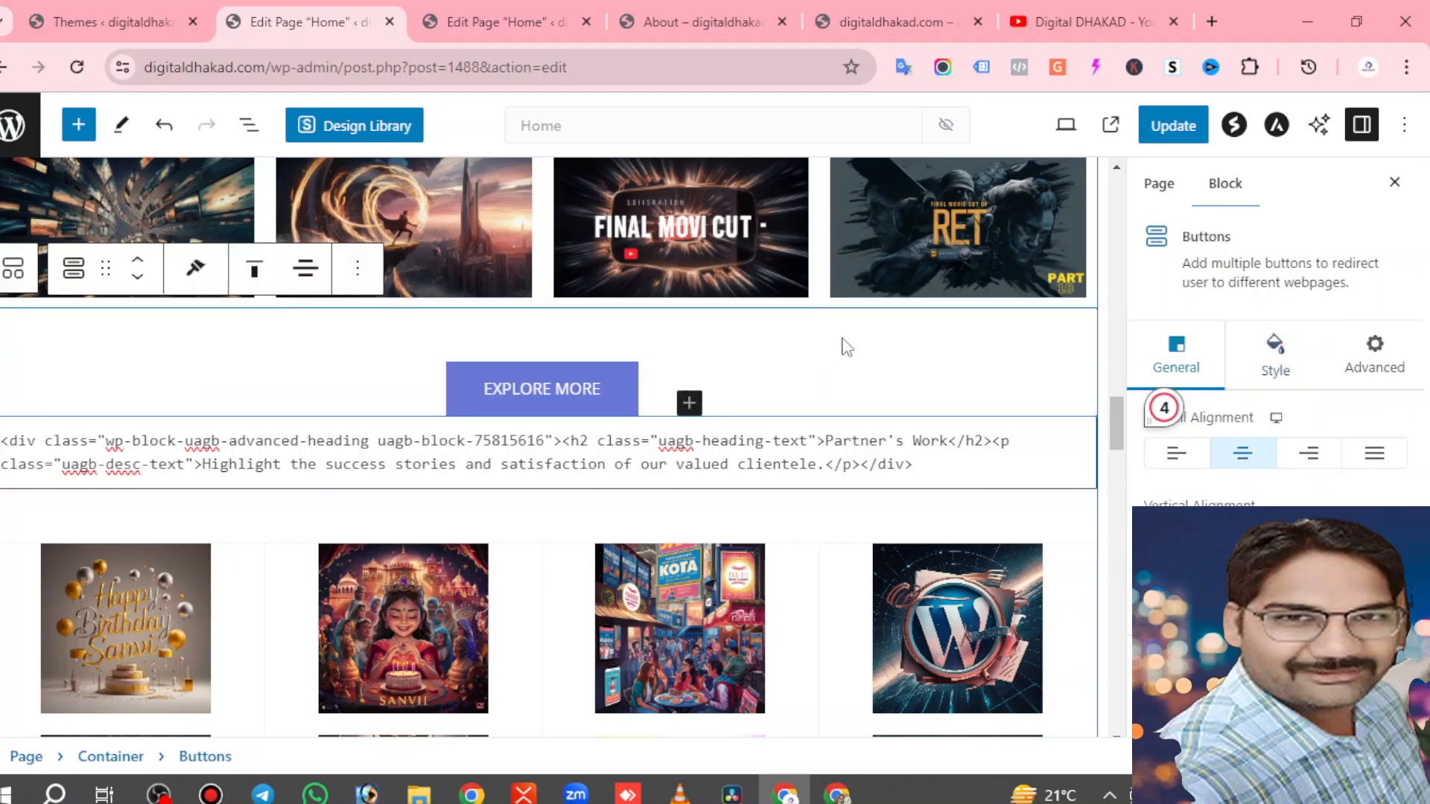
key("ctrl+z")
left_click(92, 392)
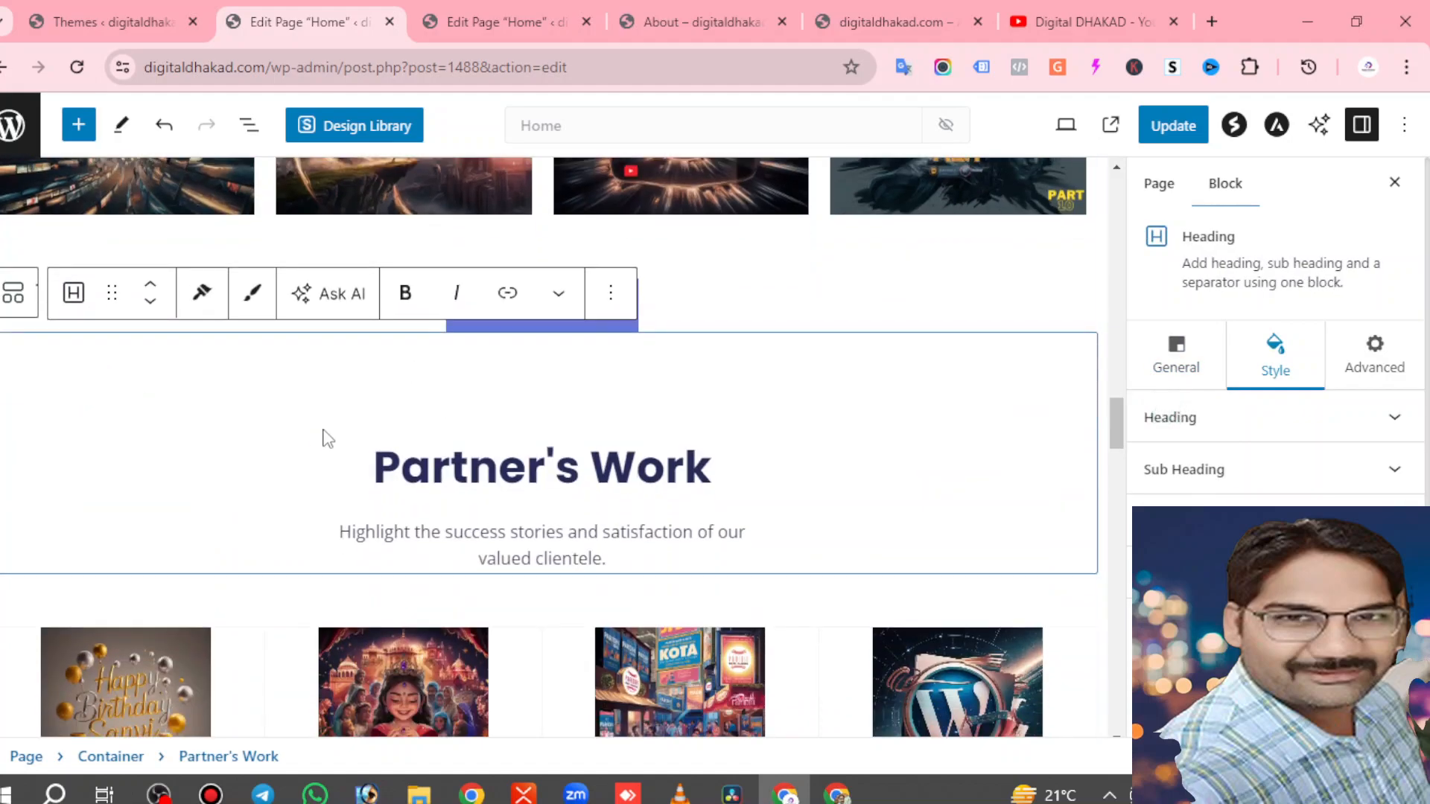
Examine the Home page sections from the Explore More button through the Partner's Work images to the testimonial and Our AI WORK.
left_click(798, 288)
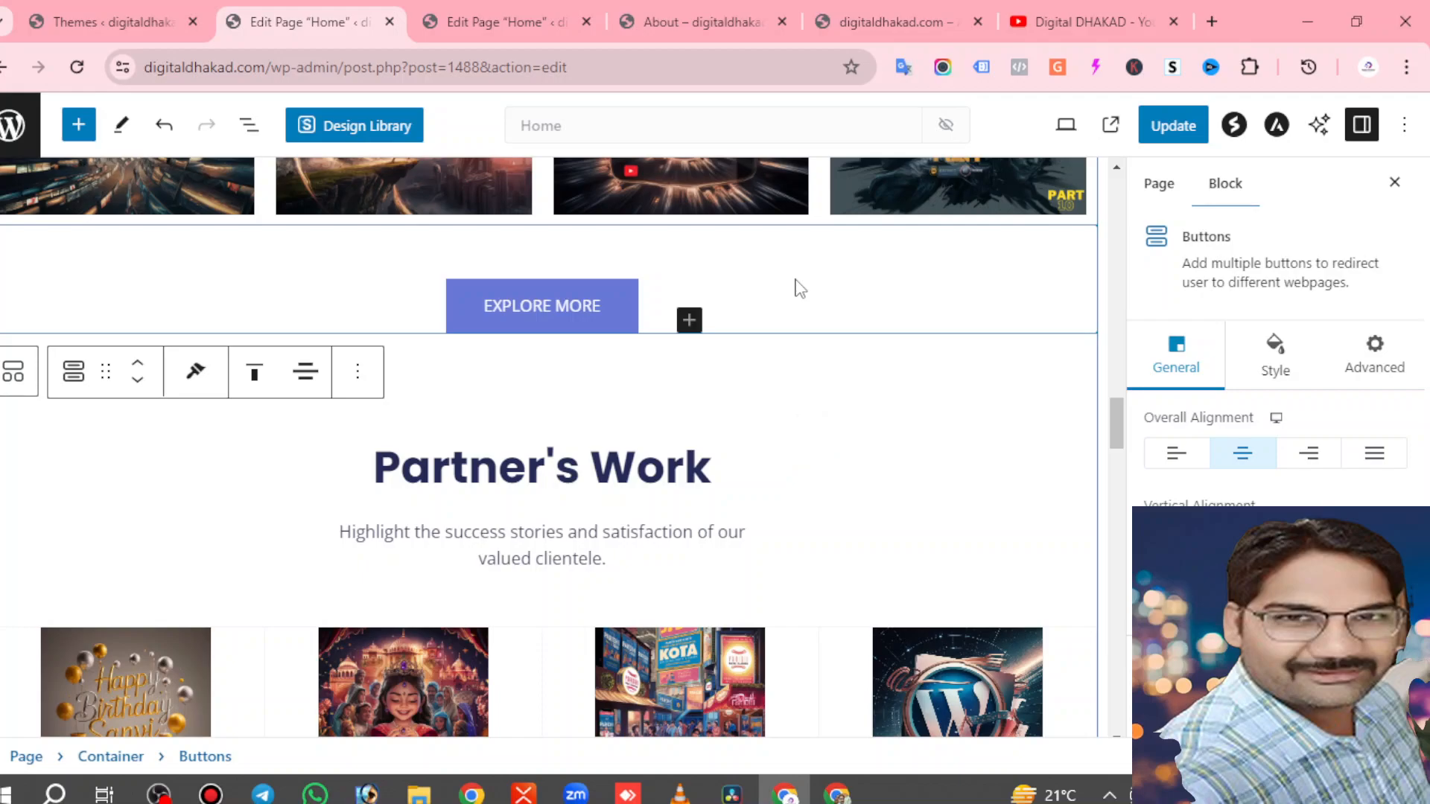
scroll(820, 319, "down", 1)
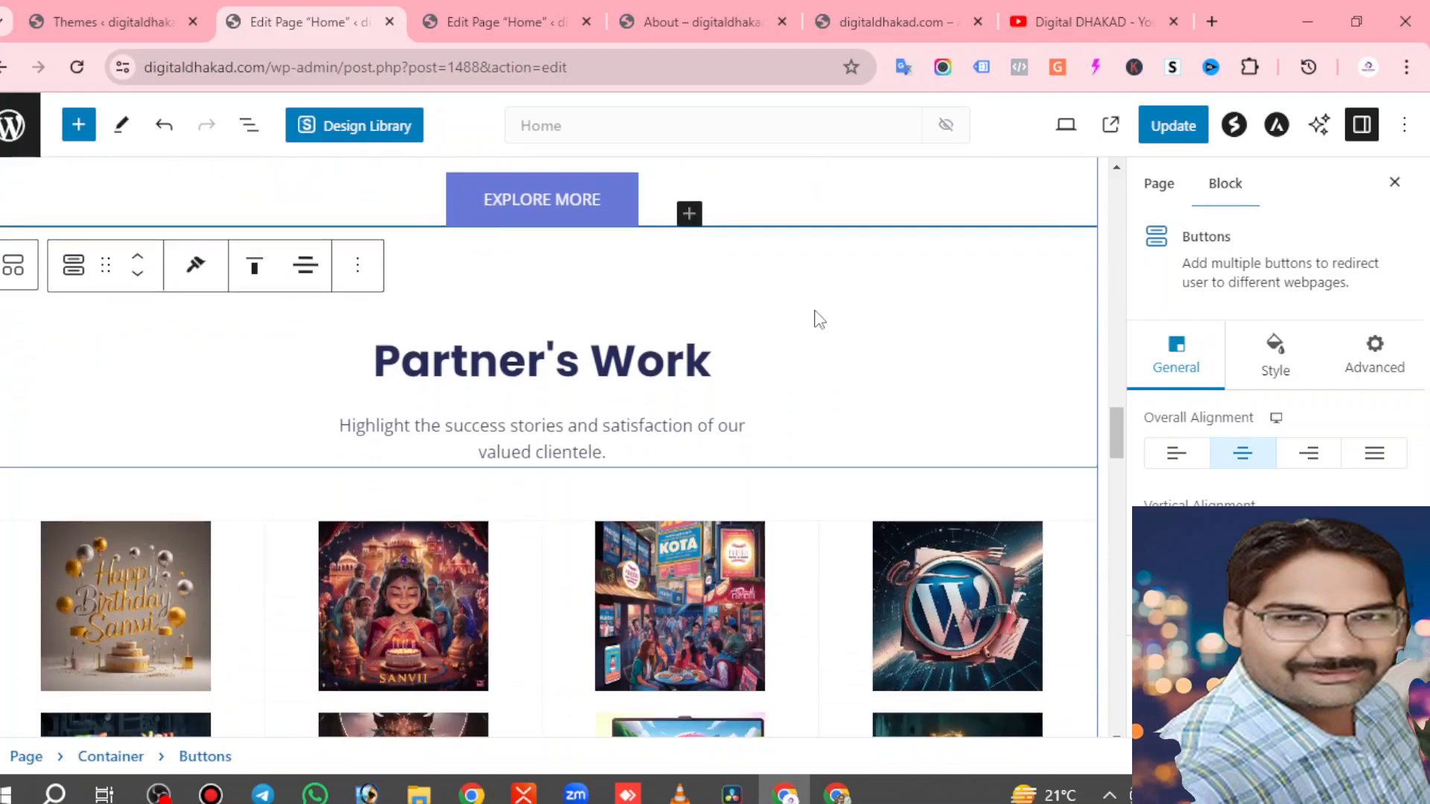
scroll(769, 393, "down", 2)
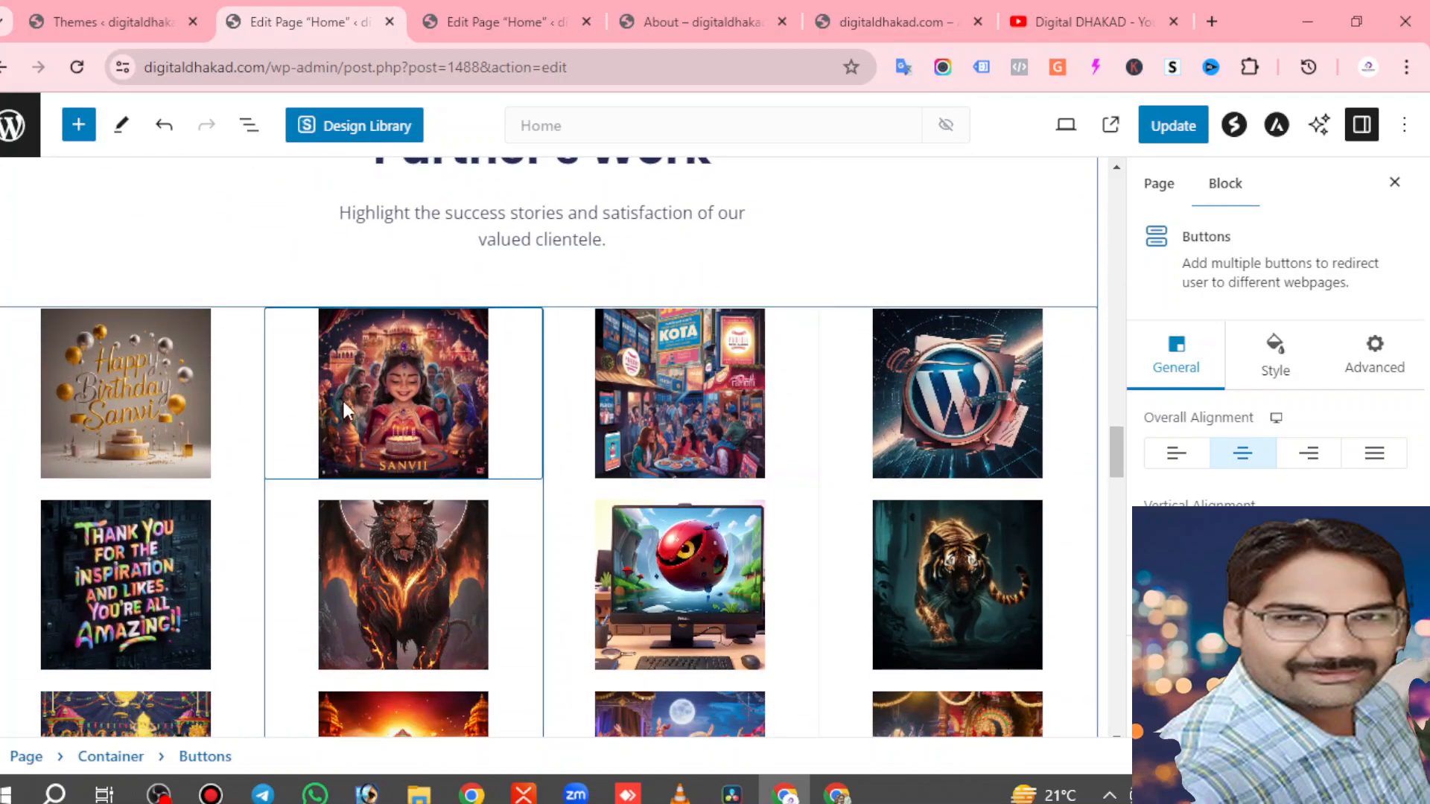
scroll(339, 402, "down", 2)
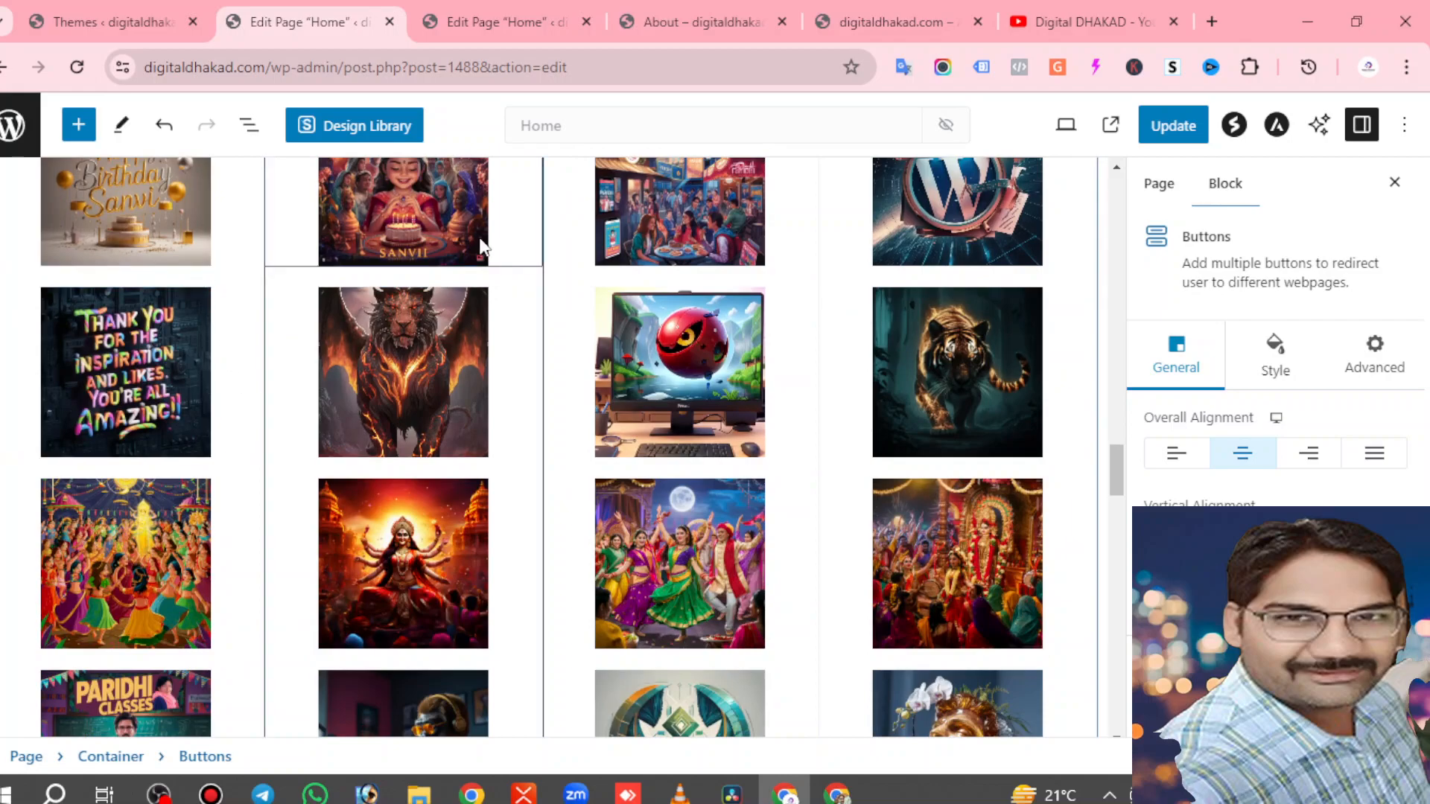
scroll(715, 376, "down", 1)
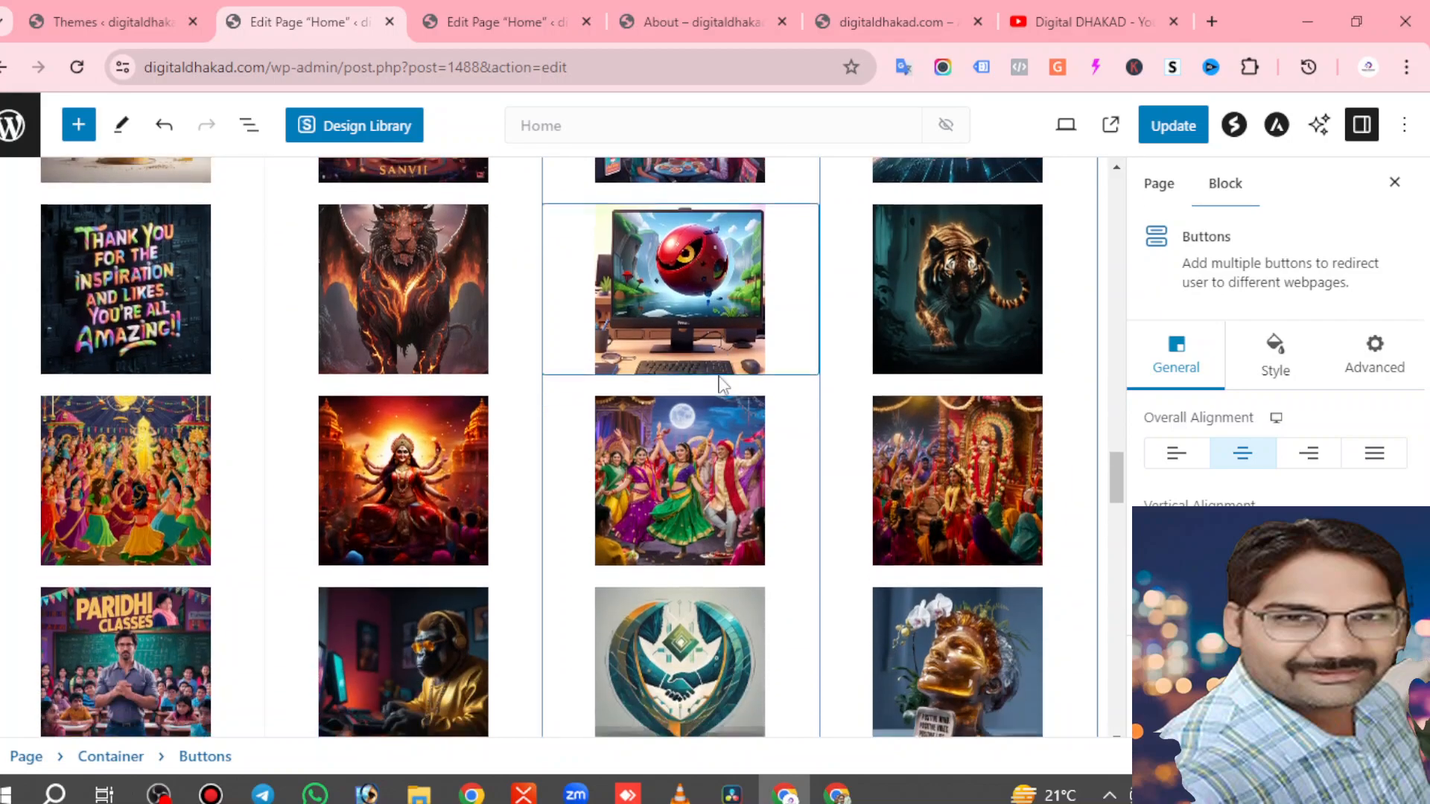
scroll(570, 416, "down", 7)
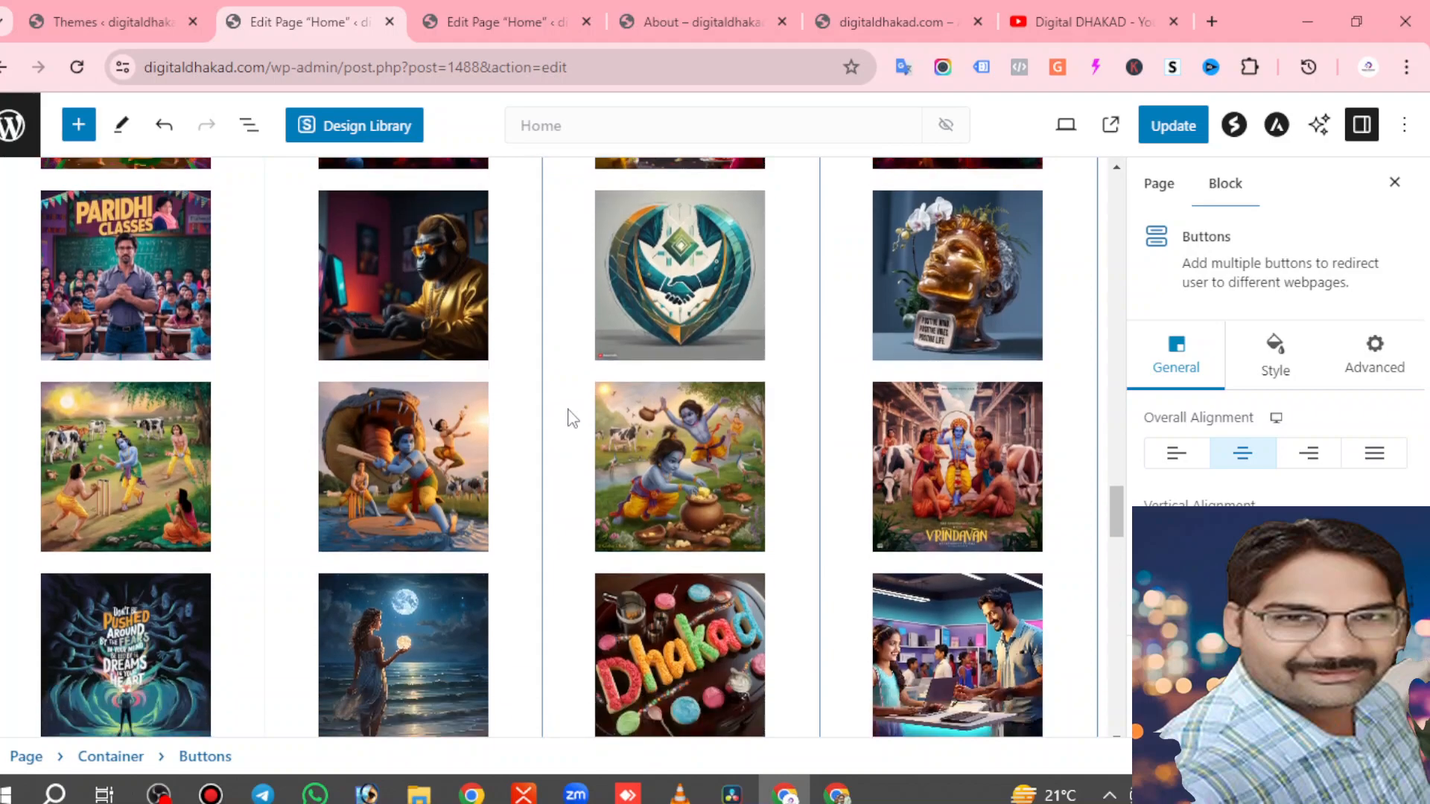
scroll(570, 421, "down", 1)
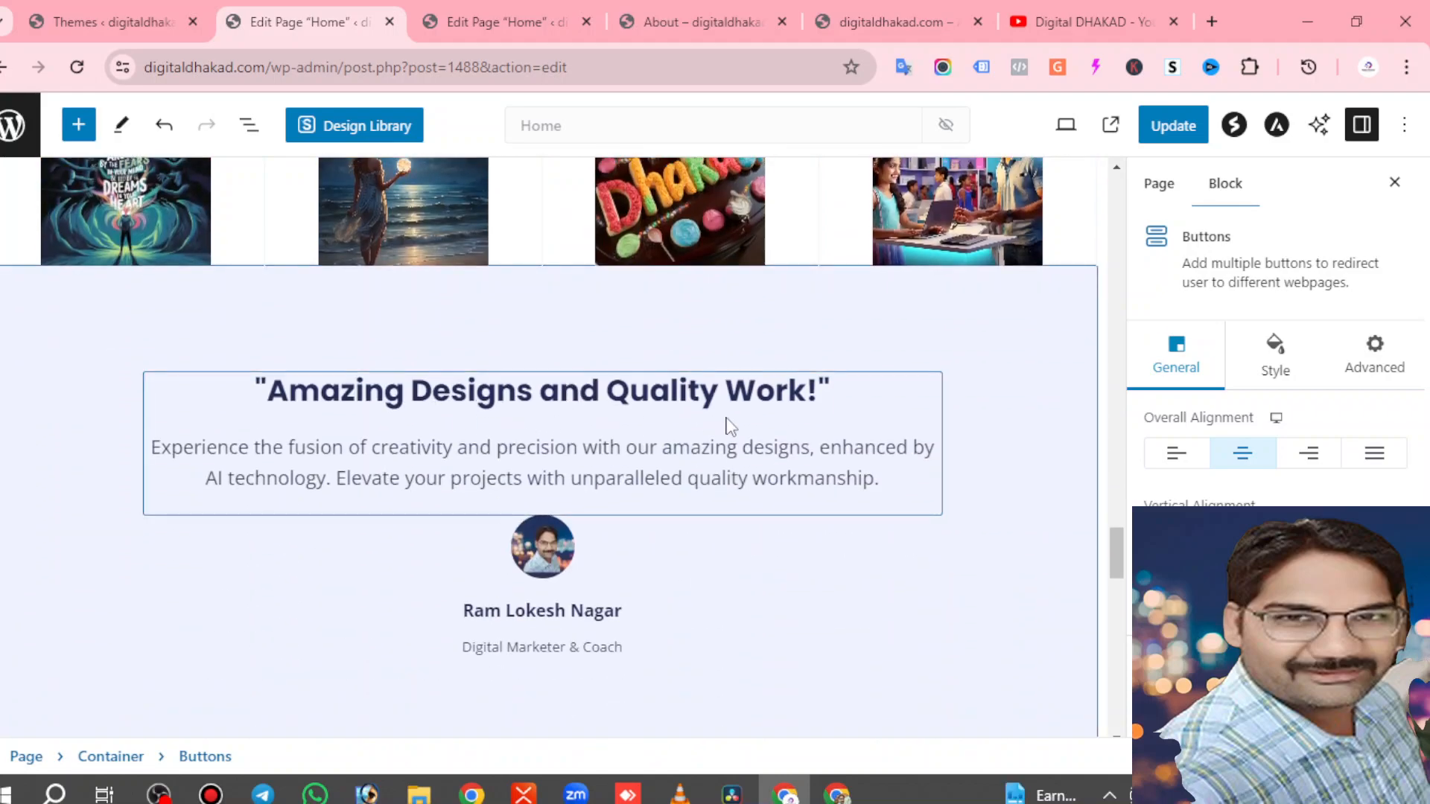
scroll(713, 411, "down", 3)
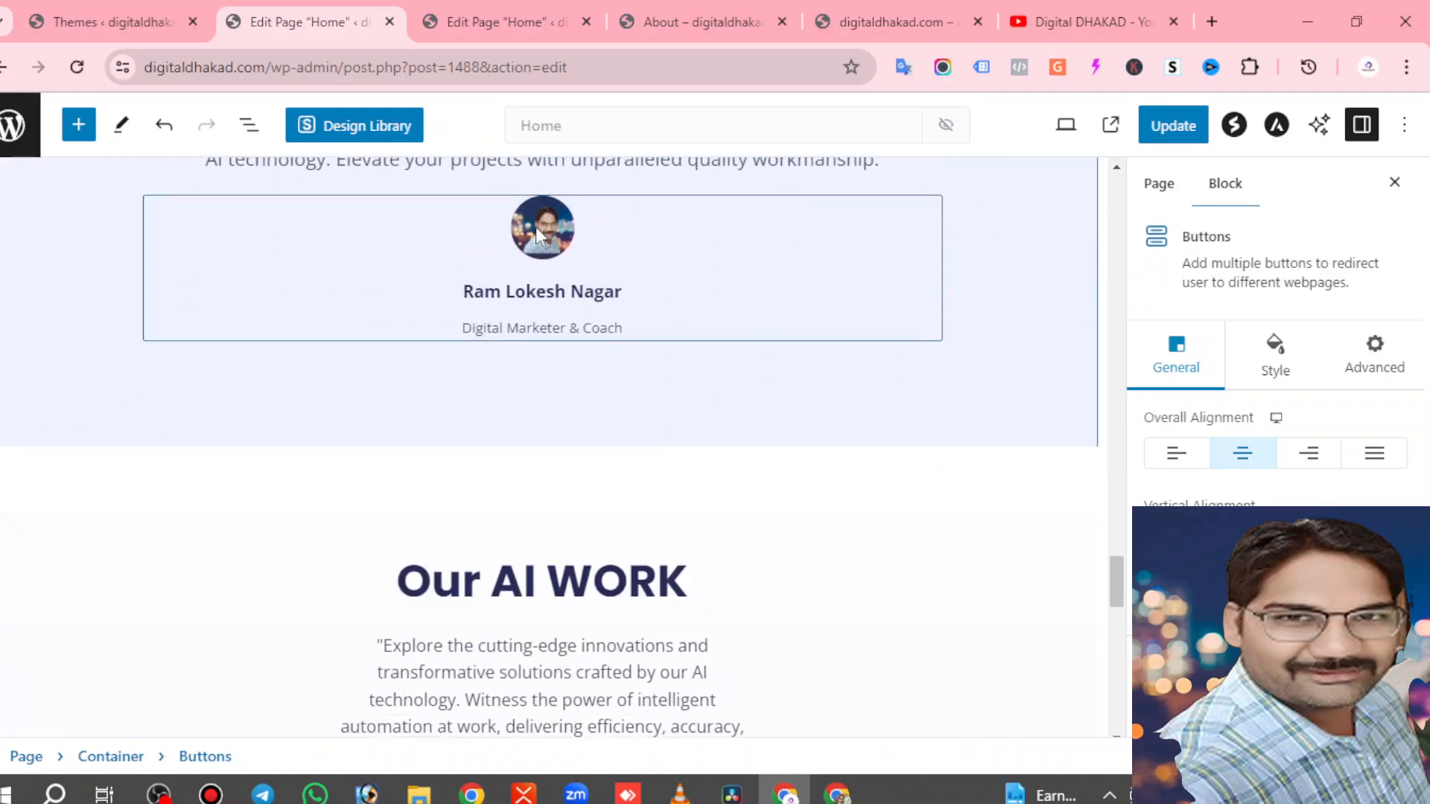
Select the testimonial's Info Box and review its Image/Icon settings, including the image and image size options.
left_click(534, 226)
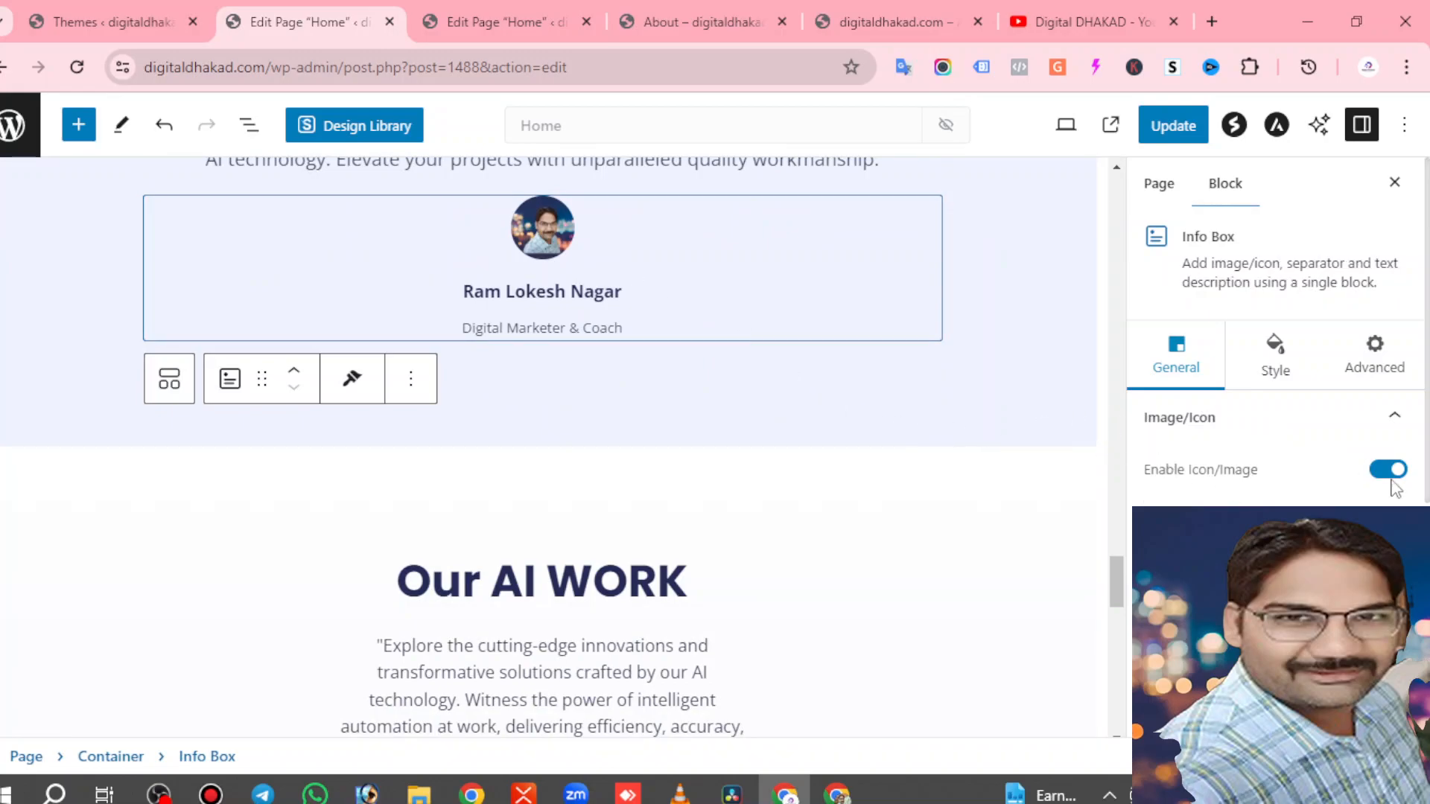
scroll(1102, 360, "down", 2)
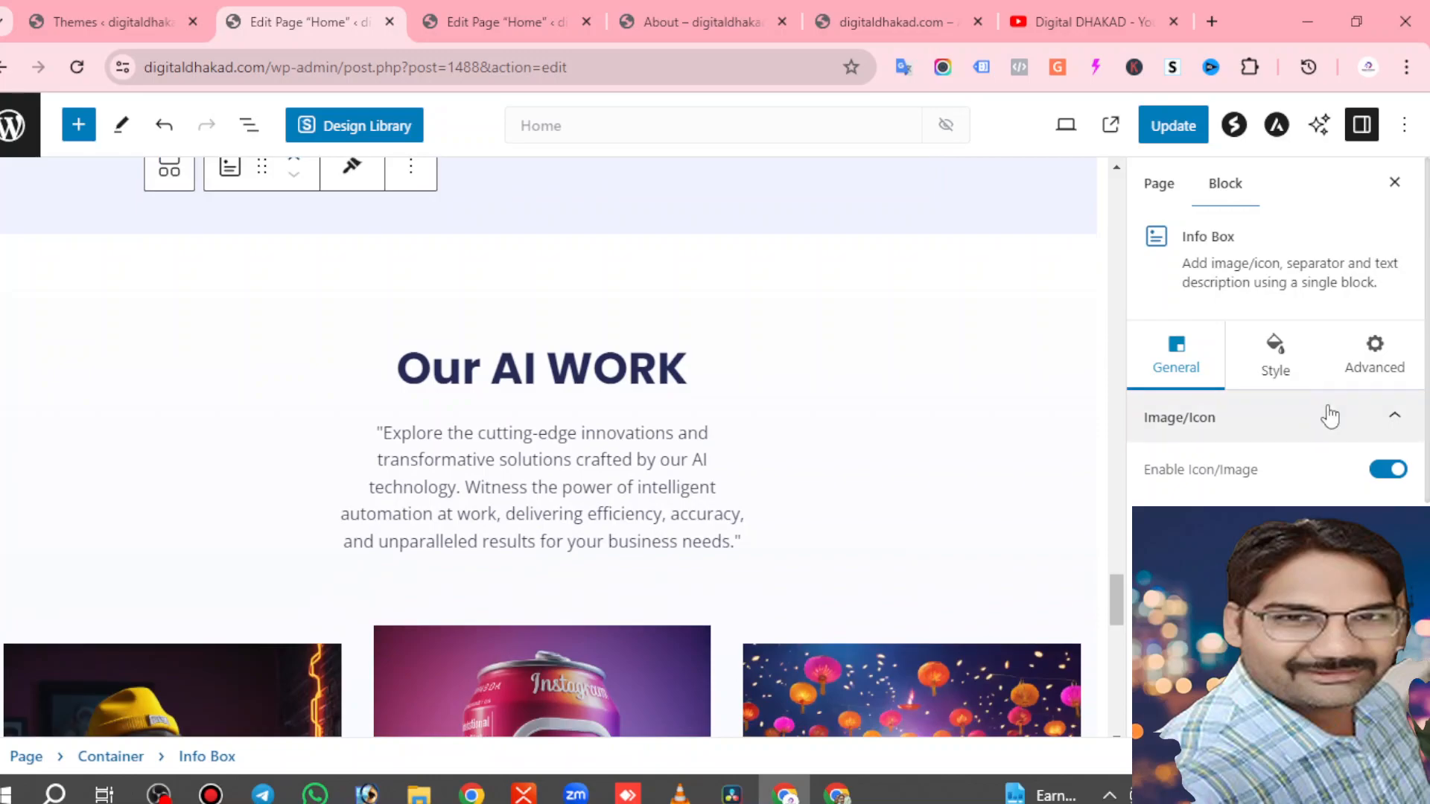
scroll(942, 436, "up", 4)
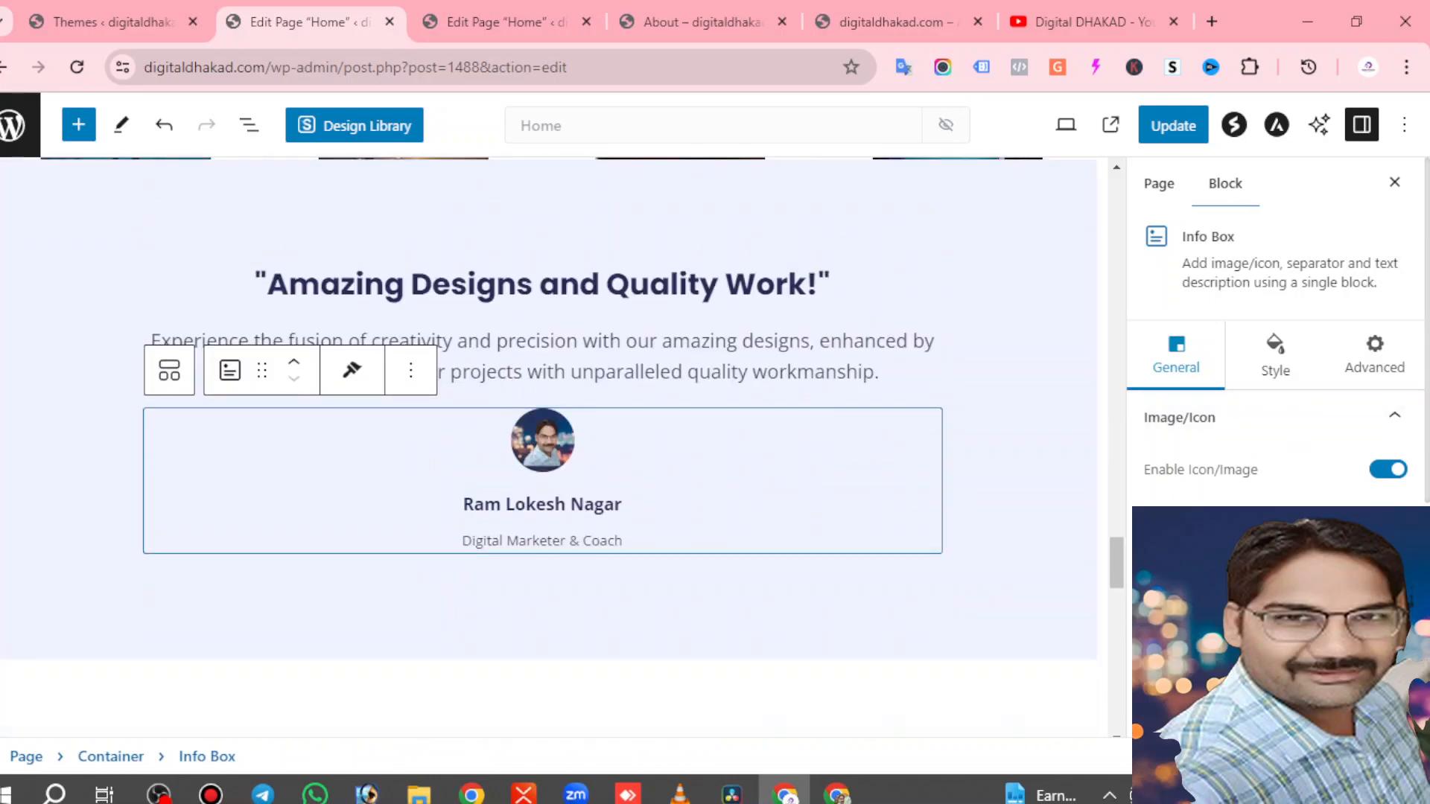
scroll(1285, 447, "down", 5)
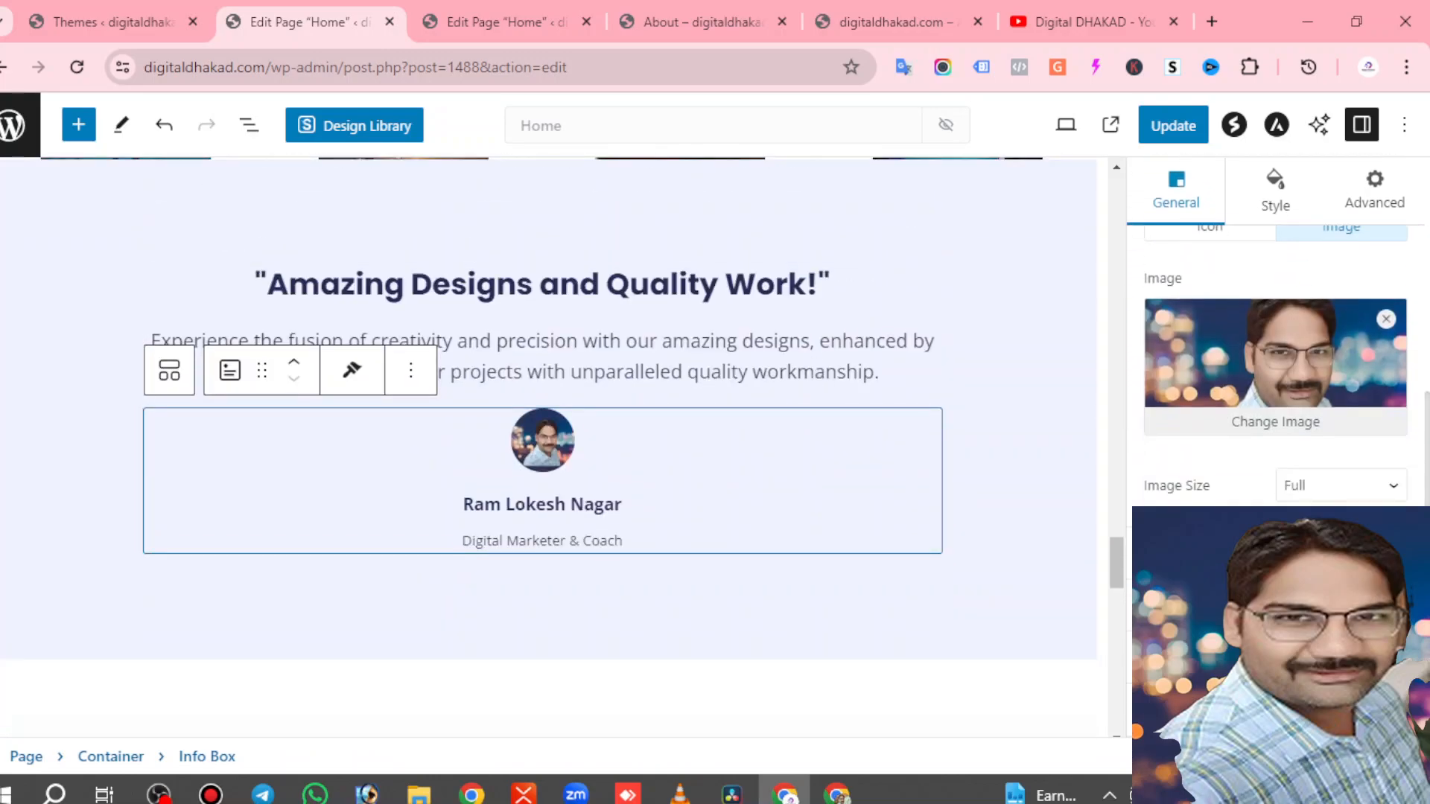
scroll(1293, 444, "up", 5)
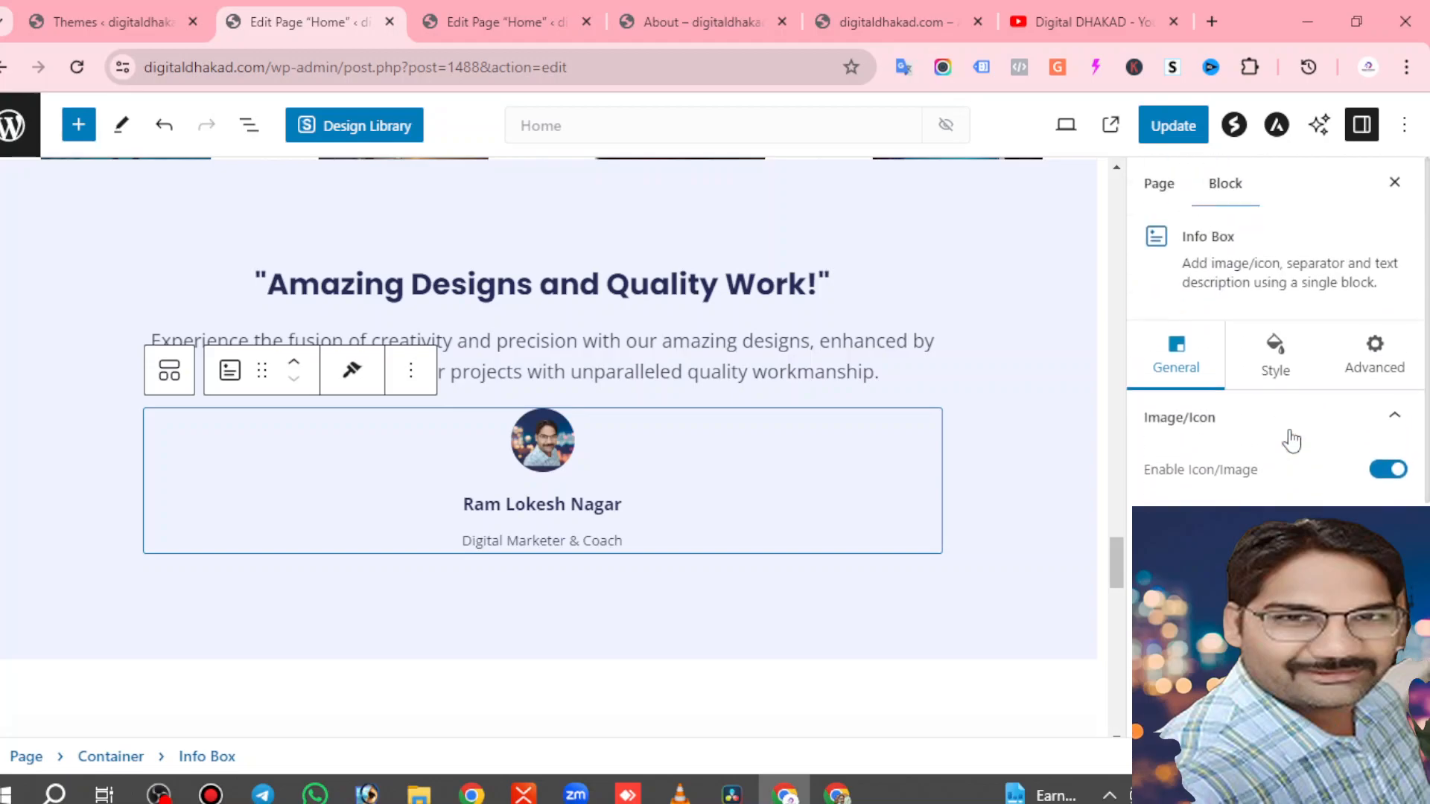
Review the testimonial Info Box's Style, Advanced and General settings, including its image source and image replacement option.
left_click(1288, 357)
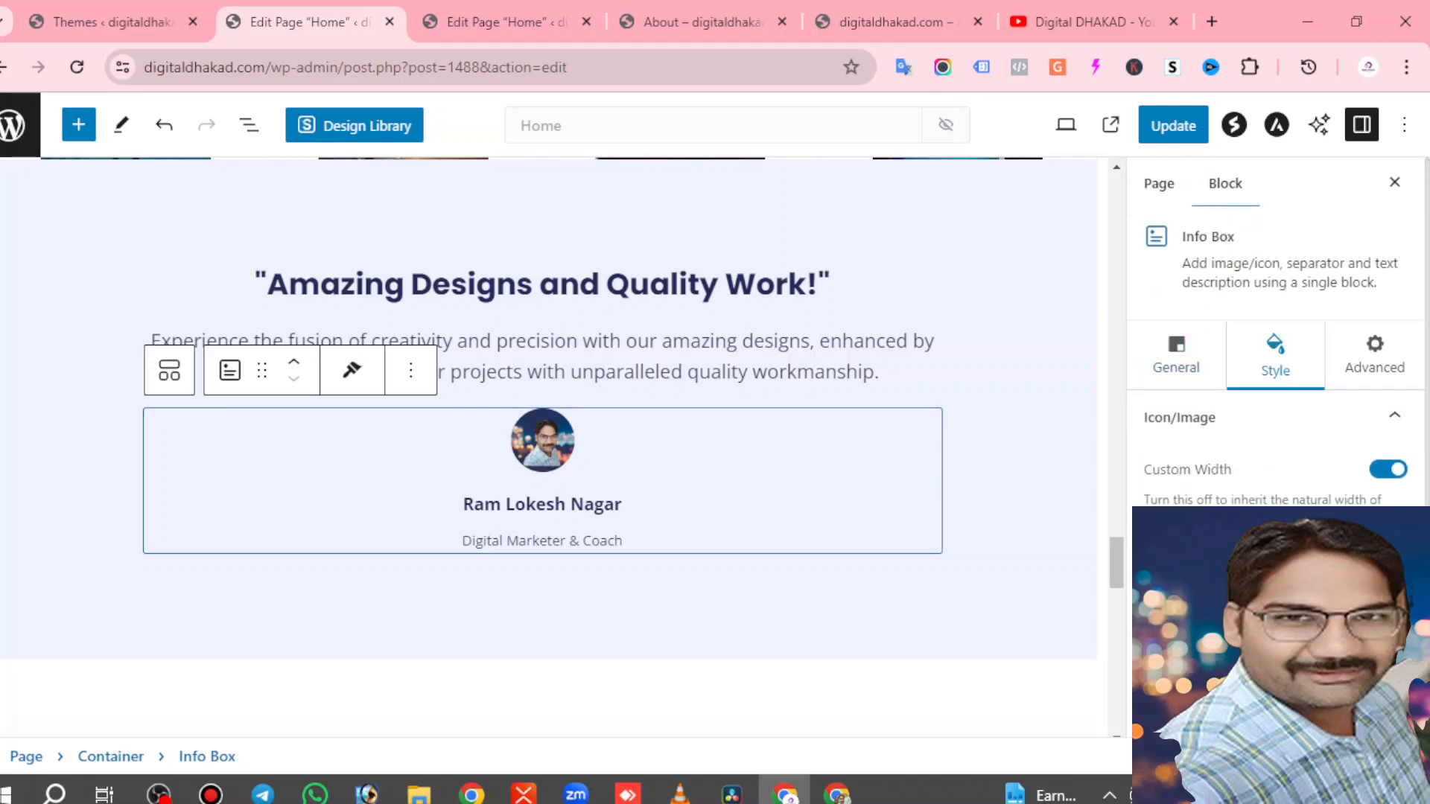
left_click(1369, 369)
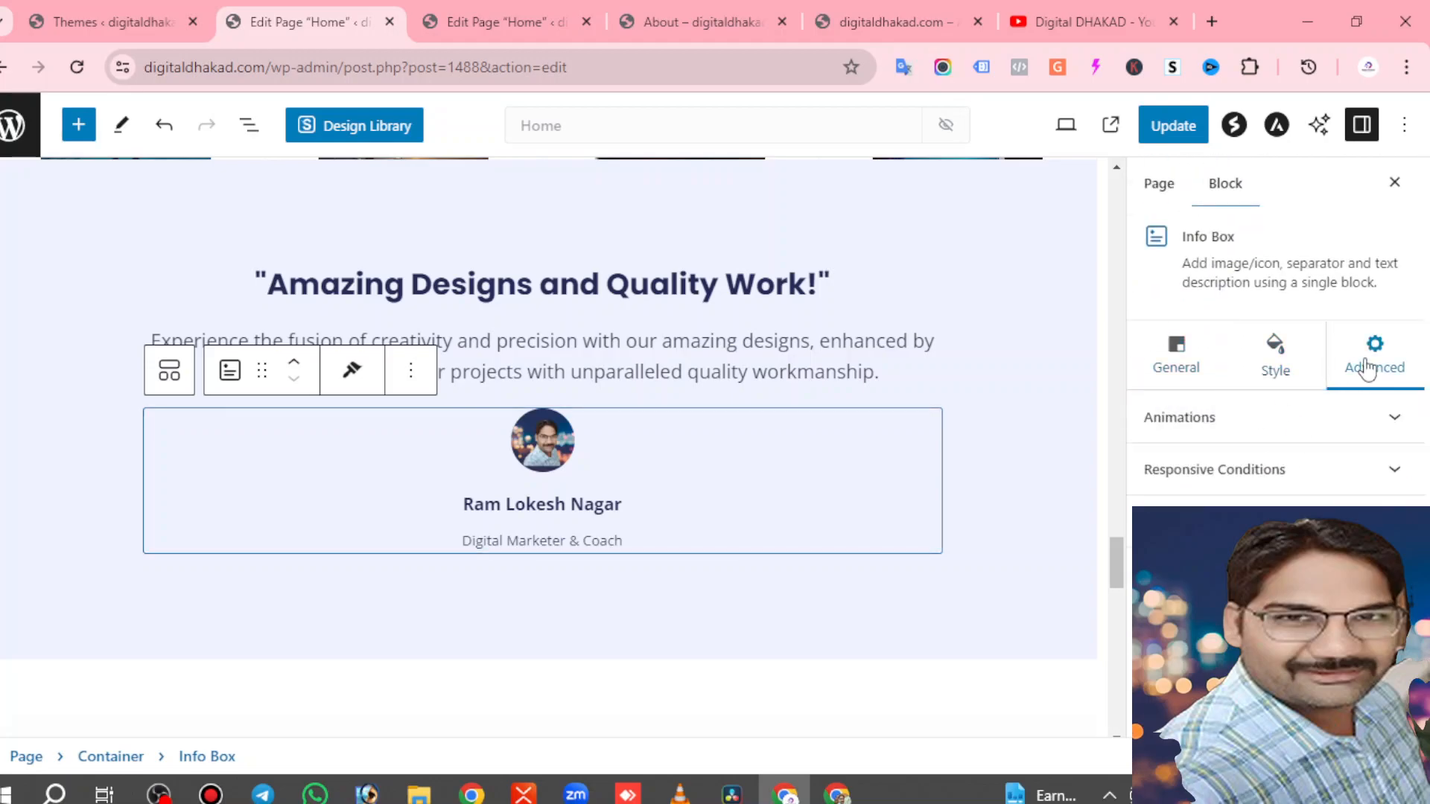
left_click(1171, 361)
scroll(1162, 440, "down", 2)
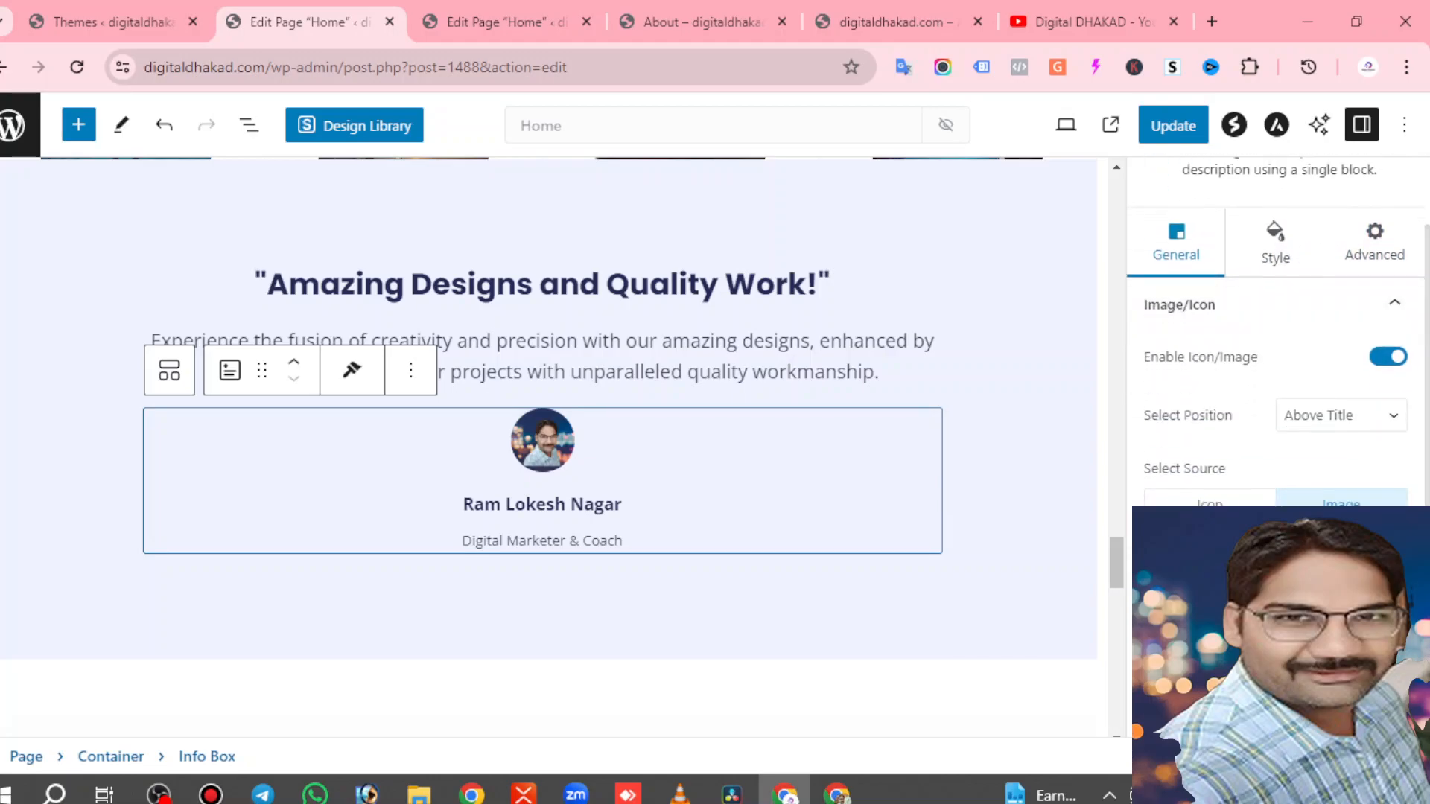
scroll(1275, 387, "down", 3)
scroll(869, 508, "down", 2)
scroll(925, 447, "up", 1)
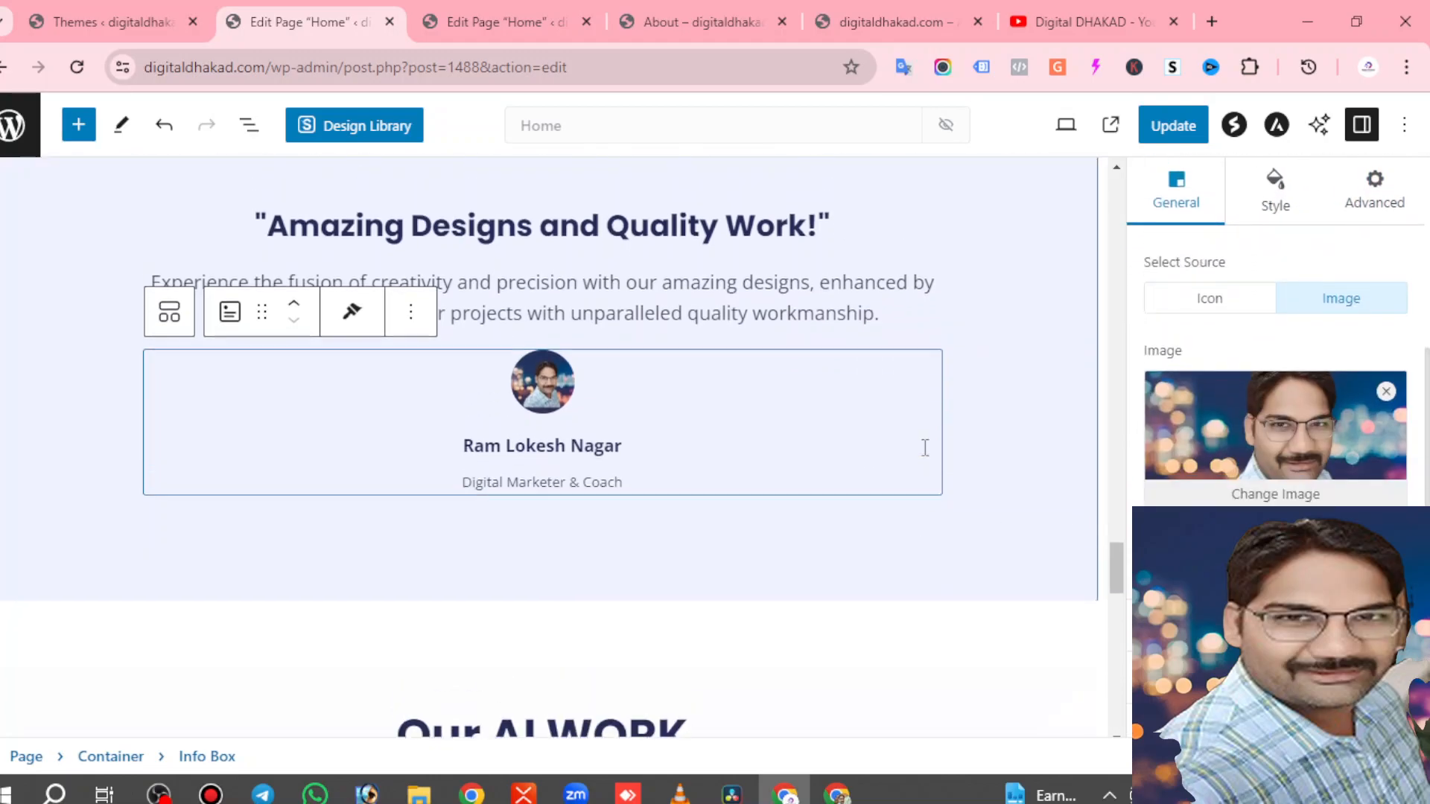
scroll(925, 447, "up", 5)
scroll(964, 418, "down", 3)
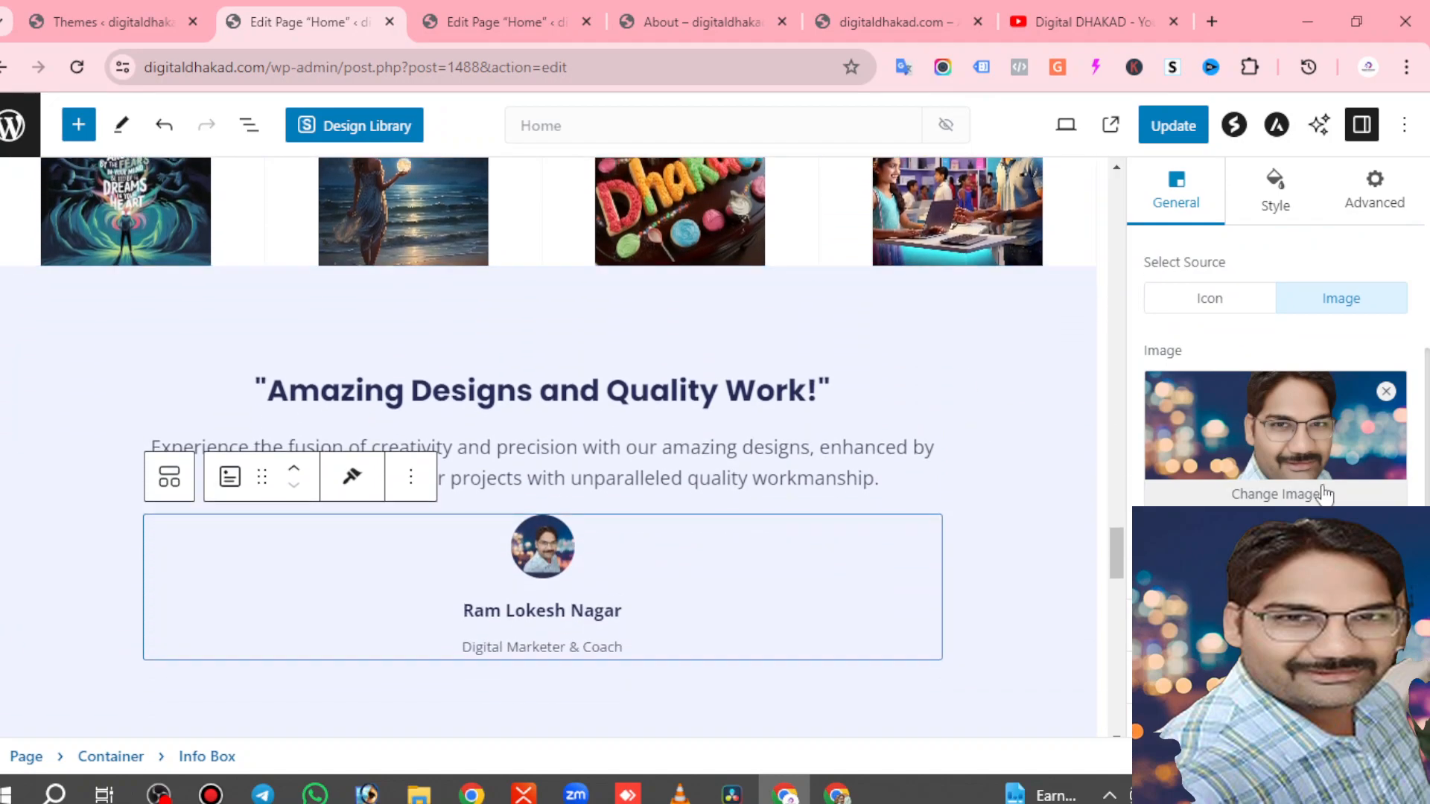
scroll(1318, 495, "down", 1)
scroll(1318, 494, "up", 3)
scroll(1246, 443, "up", 3)
Inspect the style options of the Our AI WORK heading and select the Digital Gorilla Info Box below it.
scroll(687, 437, "down", 8)
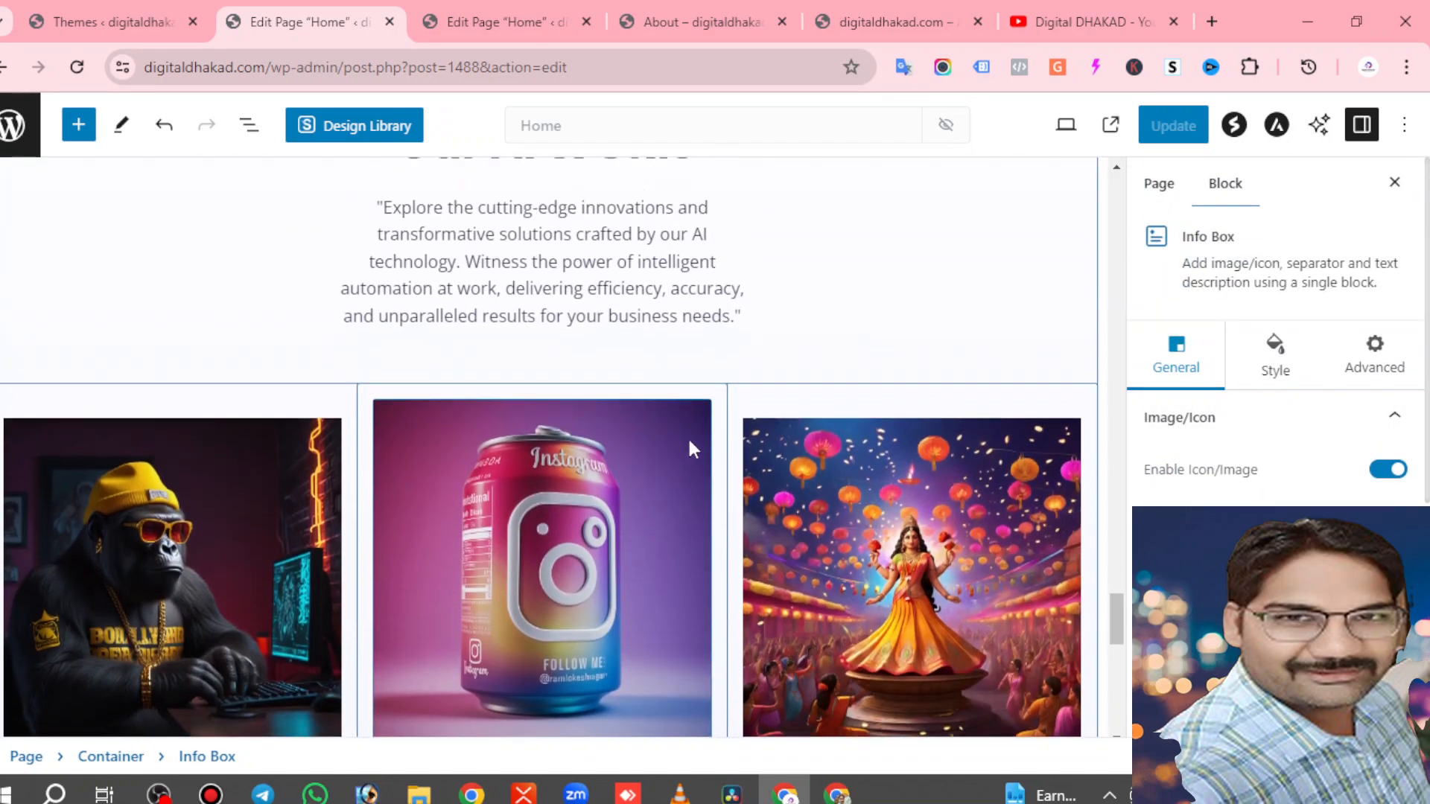
scroll(687, 437, "up", 2)
left_click(806, 339)
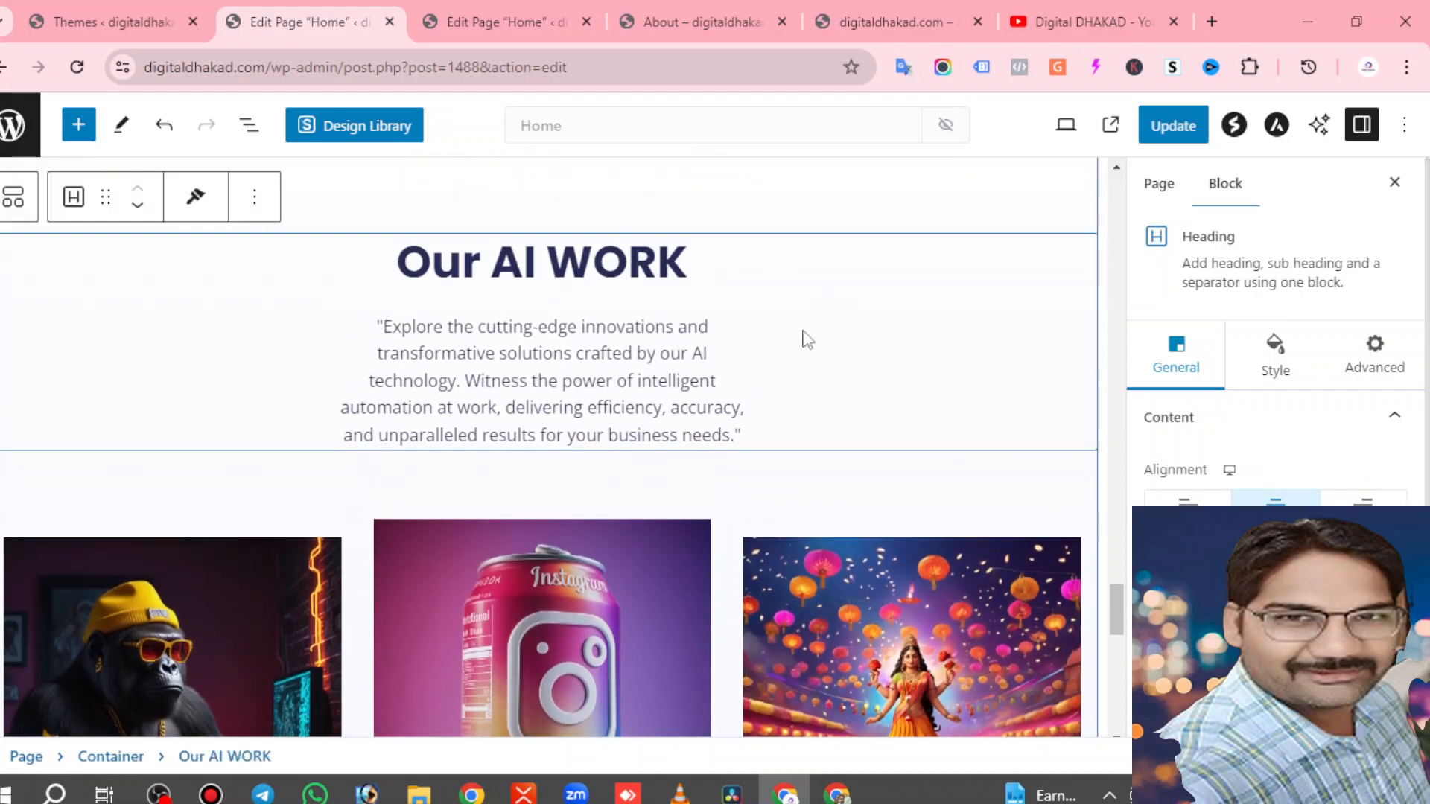
scroll(782, 370, "down", 5)
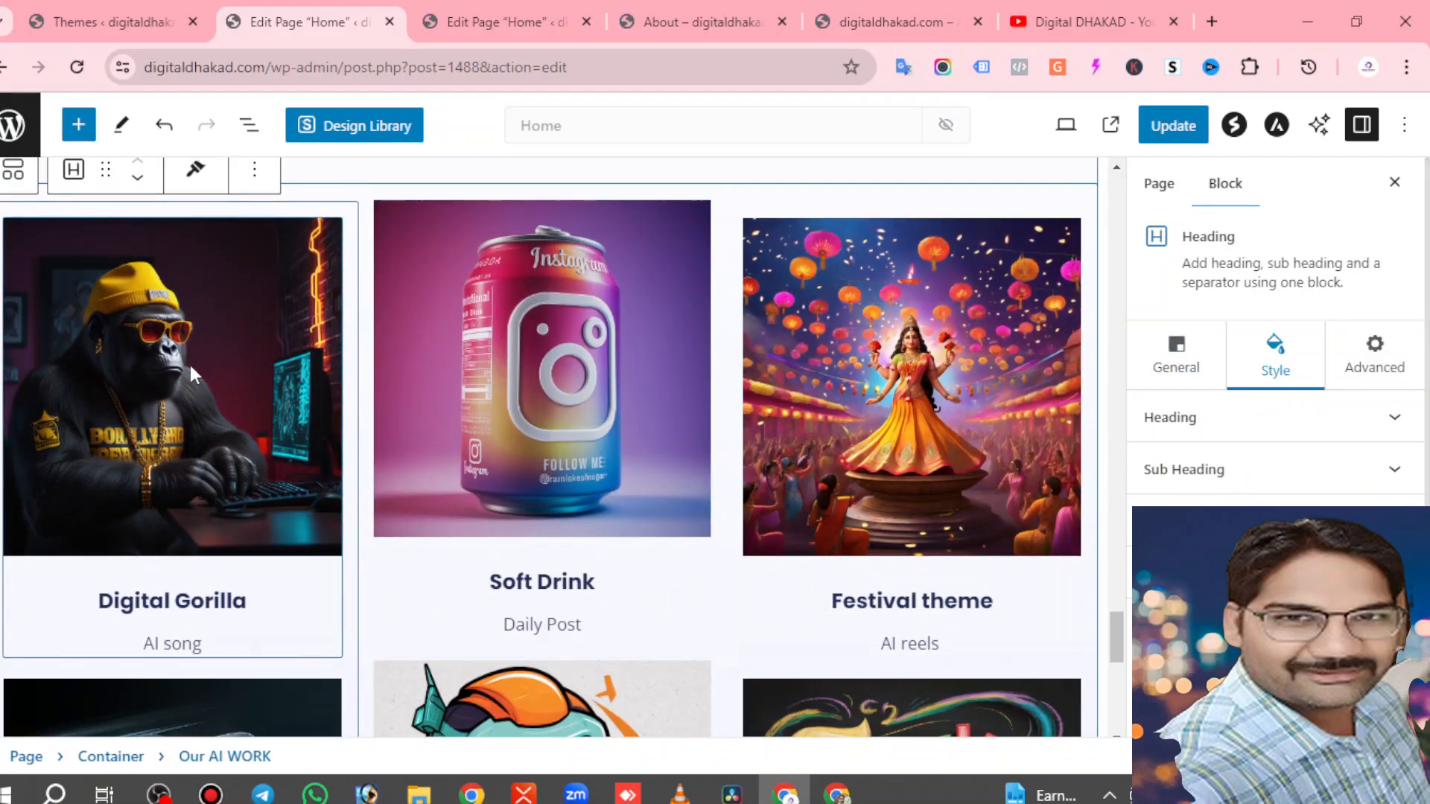
left_click(189, 368)
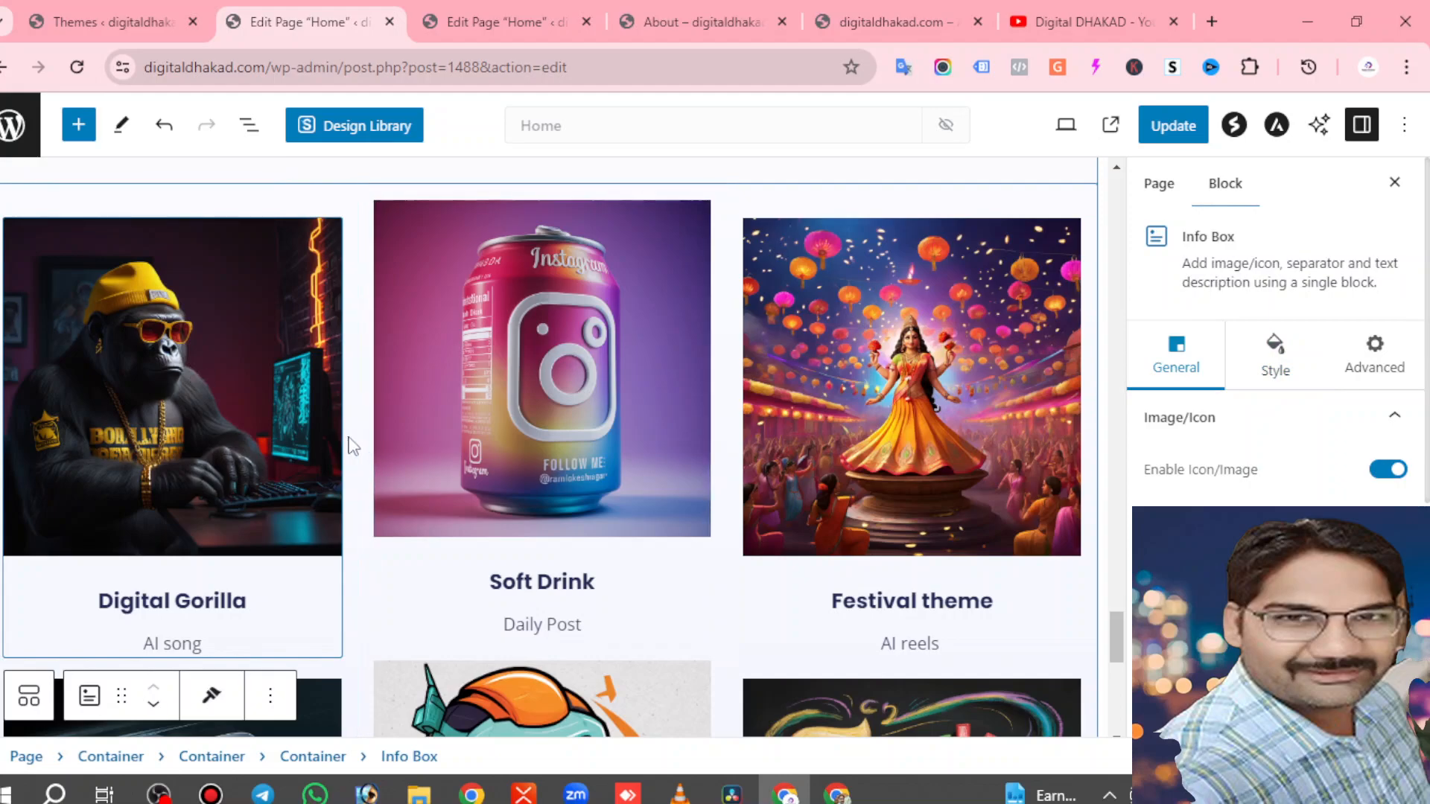
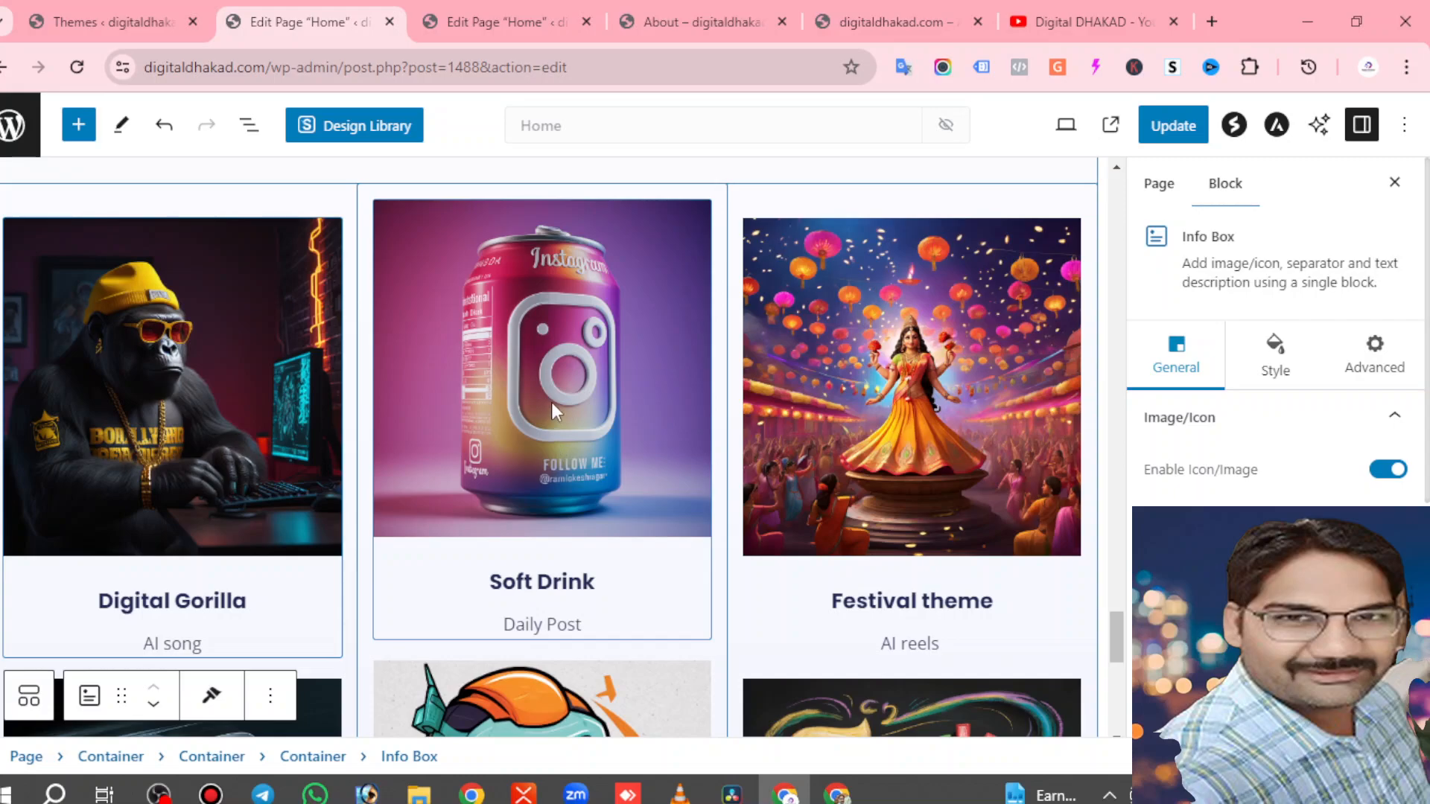
Select the Soft Drink Info Box and look over the remaining AI work cards down to the project call-to-action.
scroll(551, 403, "down", 2)
scroll(551, 401, "up", 2)
left_click(560, 479)
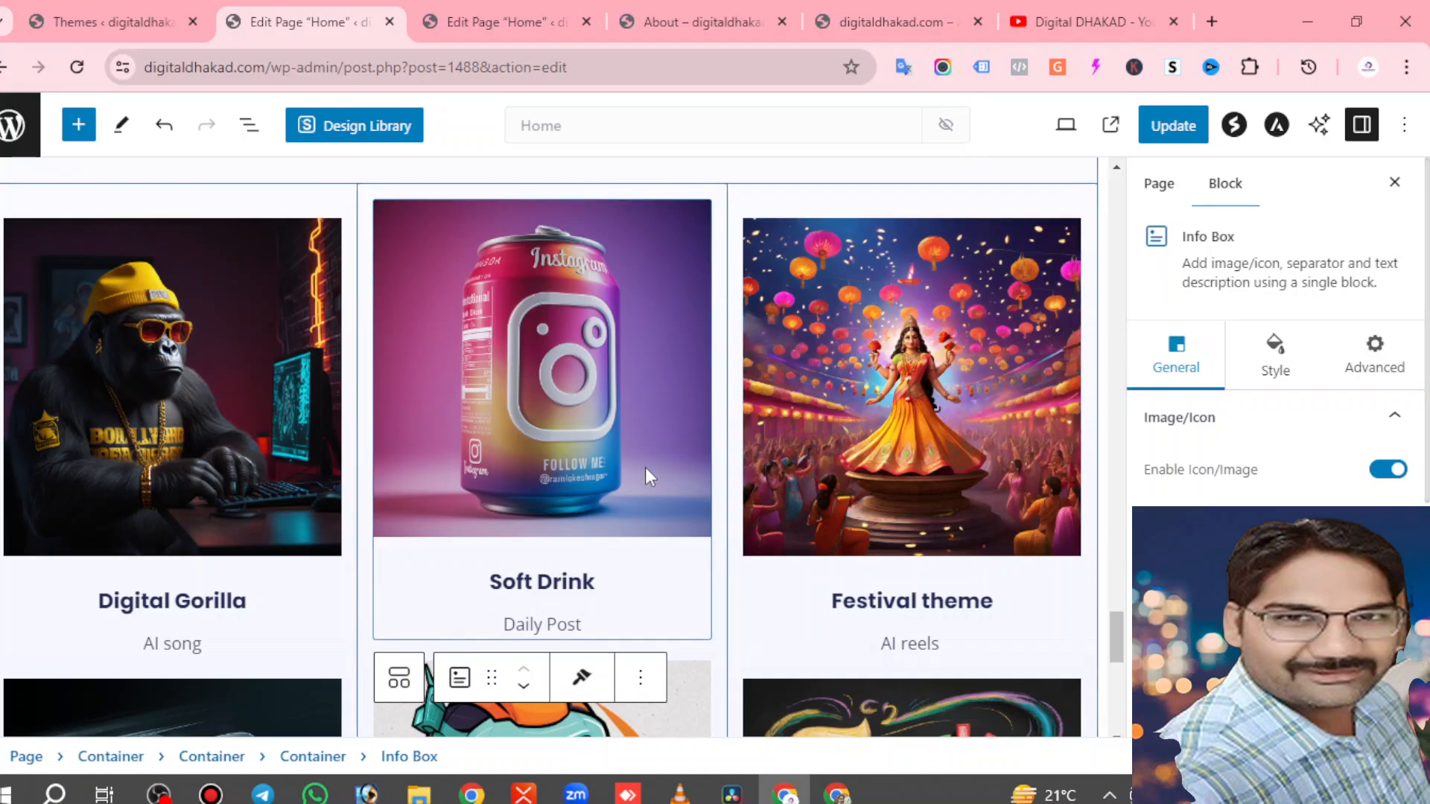
scroll(648, 492, "down", 1)
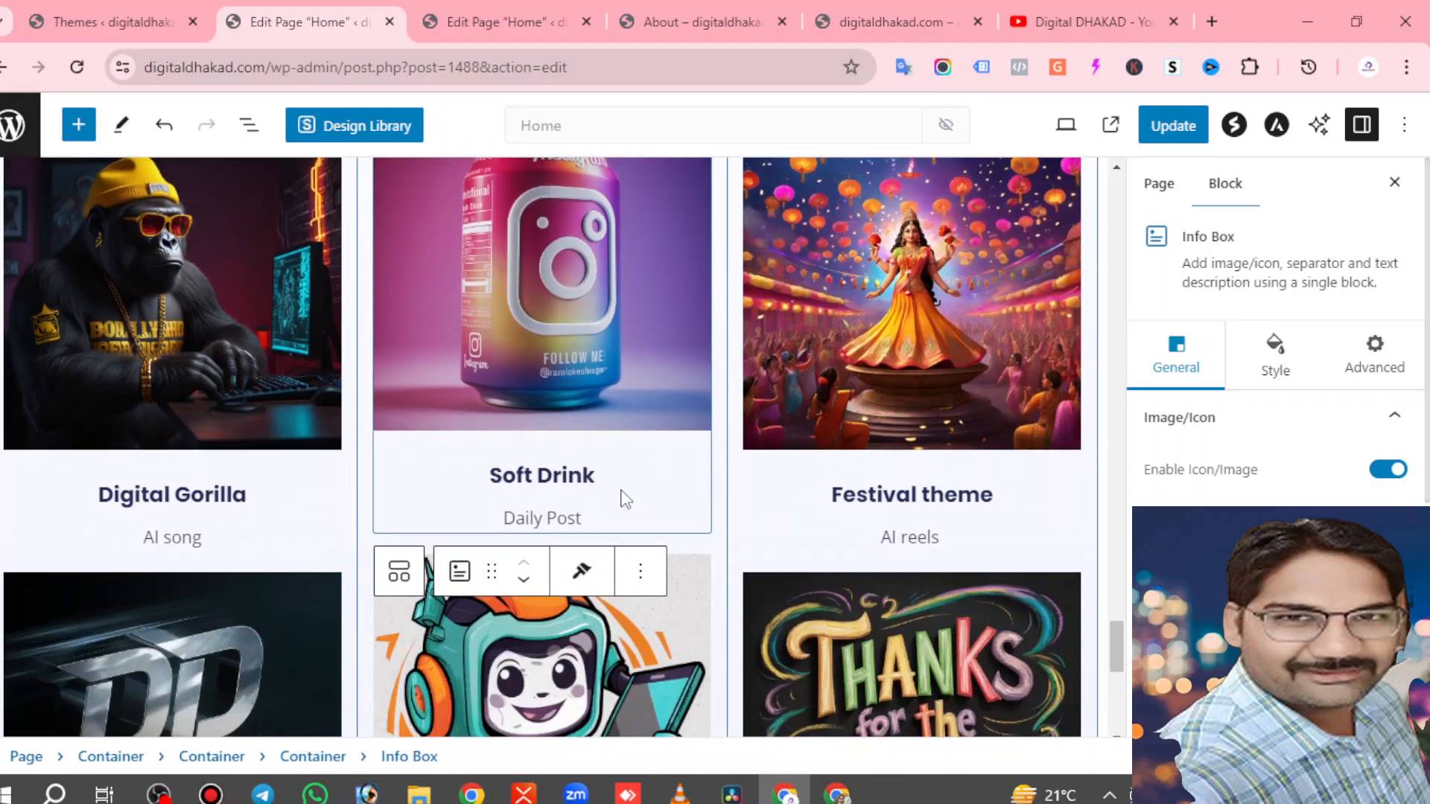
scroll(581, 447, "down", 2)
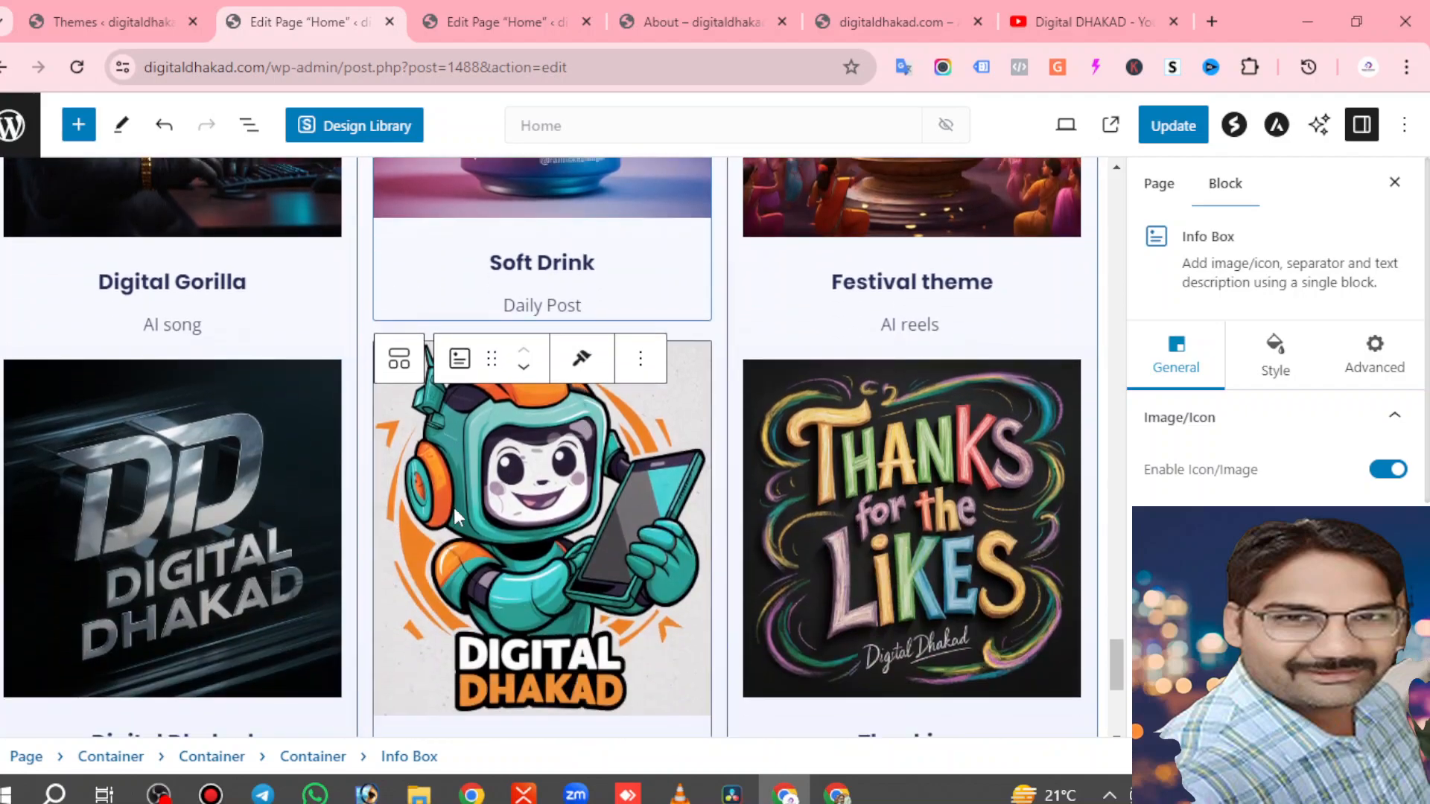
scroll(456, 504, "down", 1)
scroll(527, 457, "down", 2)
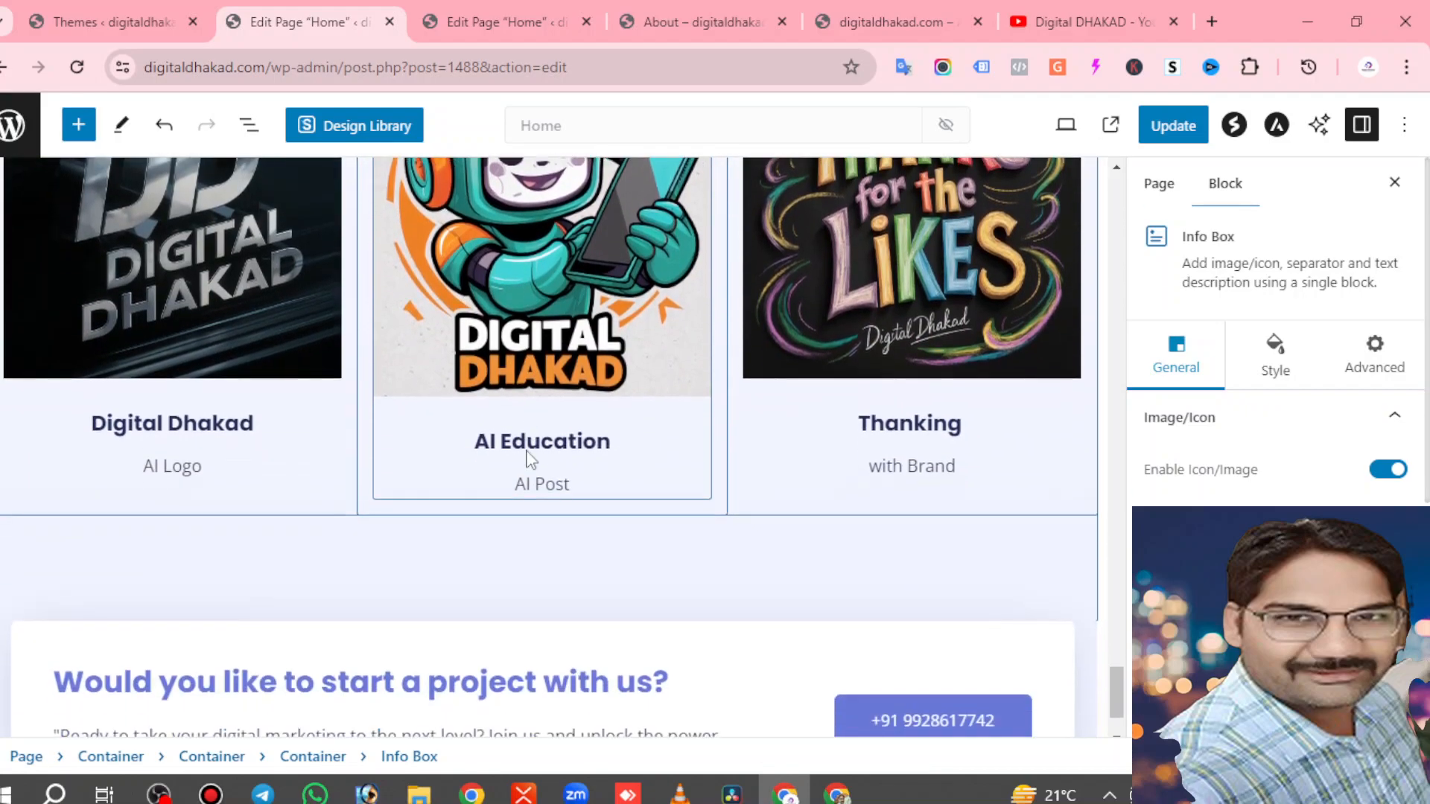
scroll(806, 365, "down", 1)
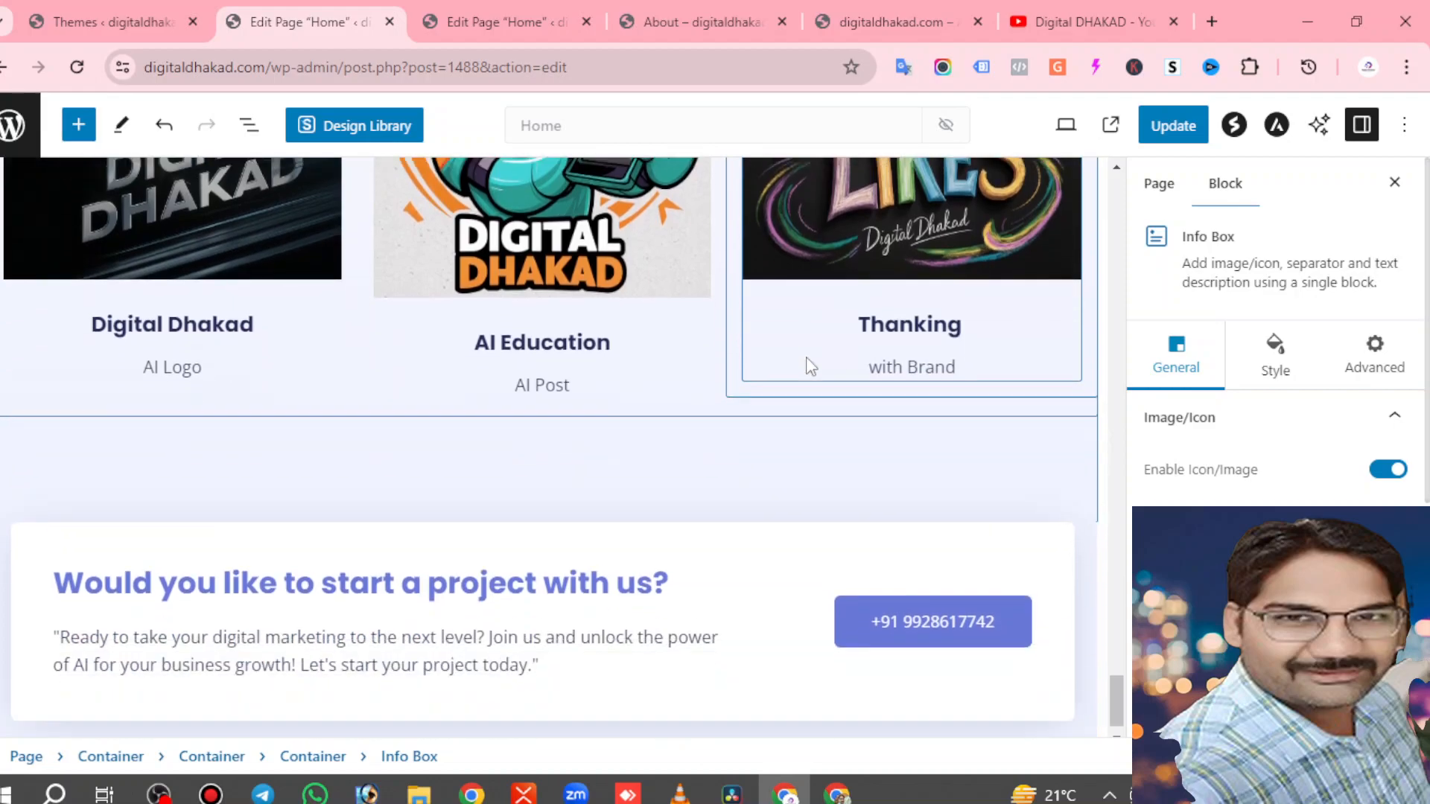
scroll(1294, 464, "down", 1)
Review the Soft Drink Info Box's General, Style and Advanced settings, including its image, image size and custom width.
scroll(1294, 463, "down", 2)
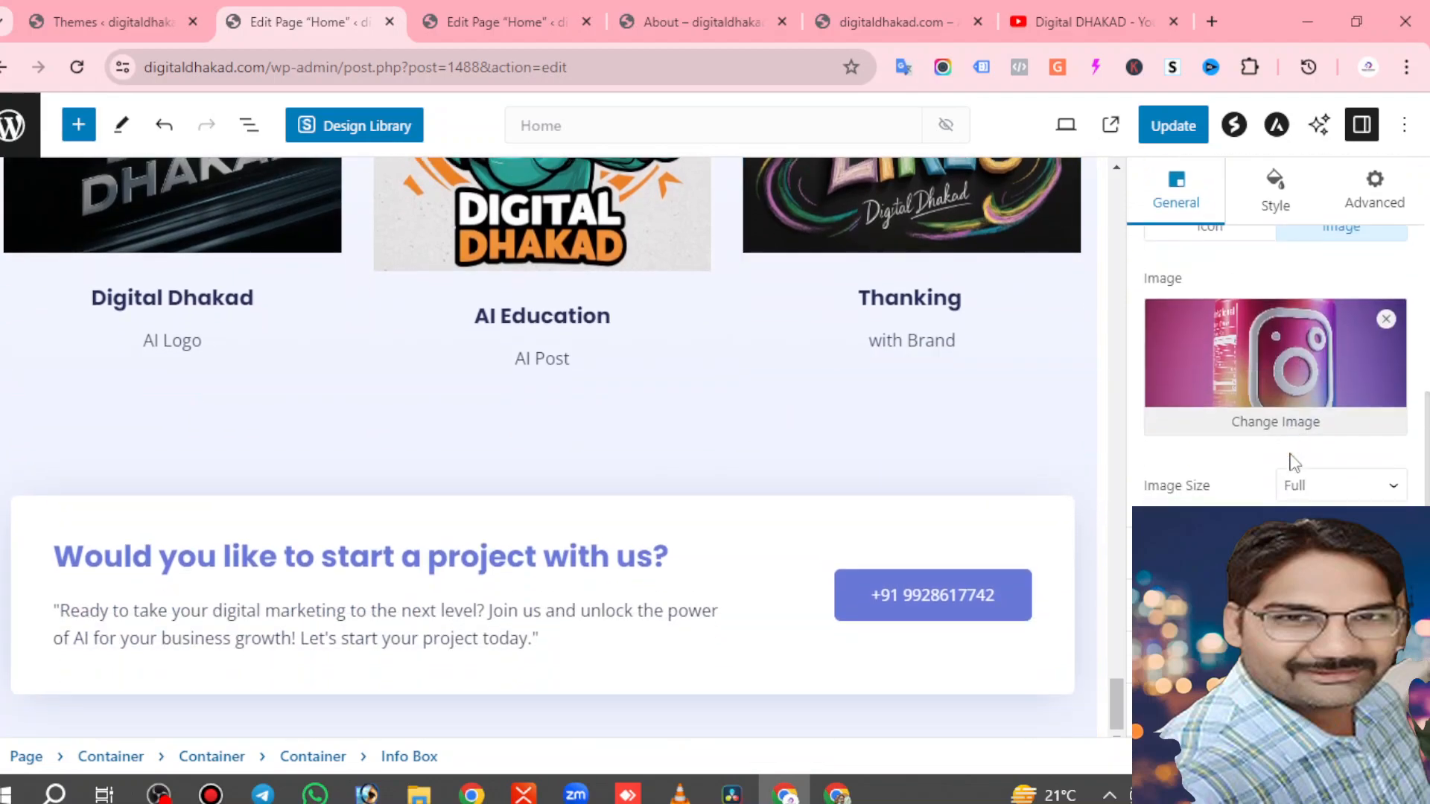
scroll(1294, 447, "up", 3)
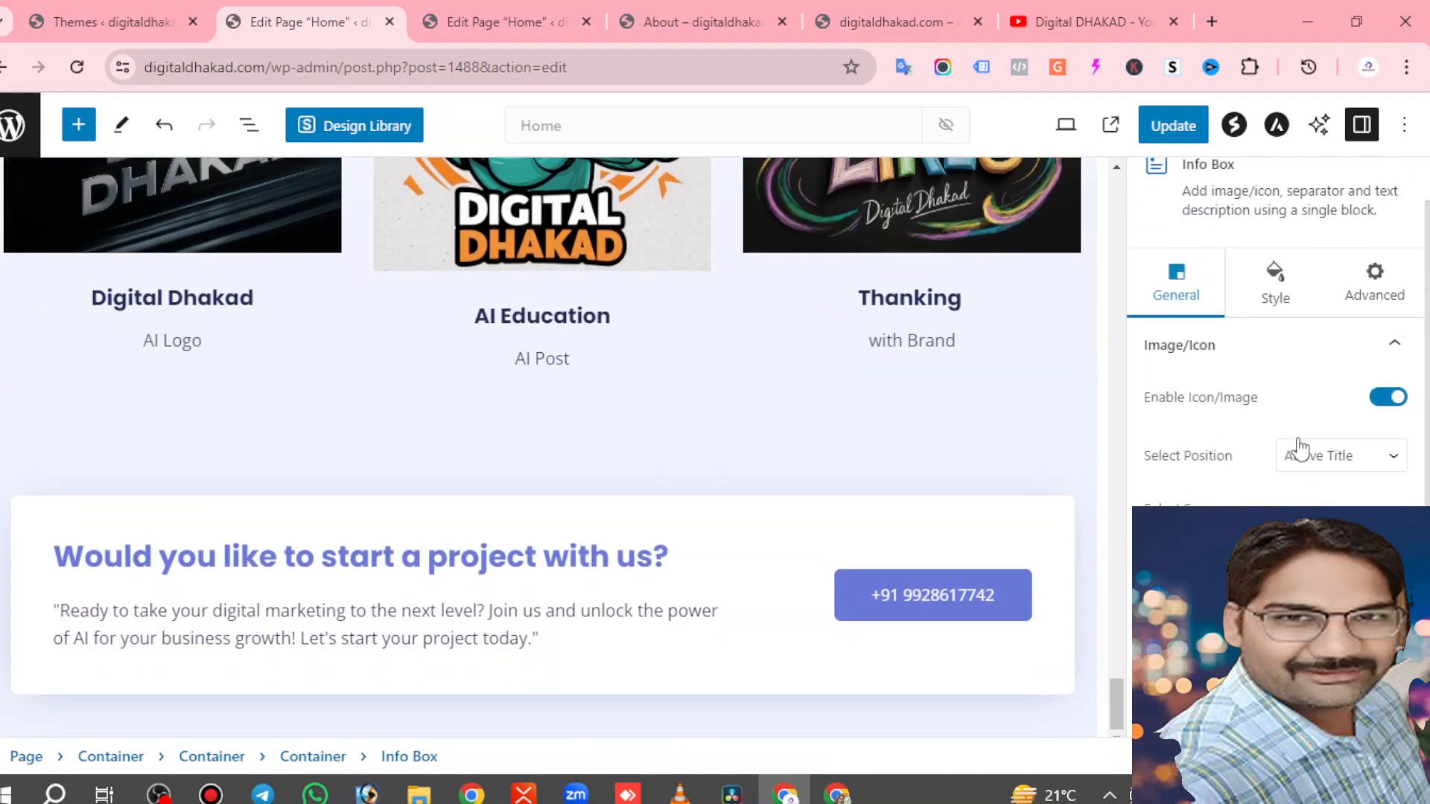
scroll(431, 446, "up", 4)
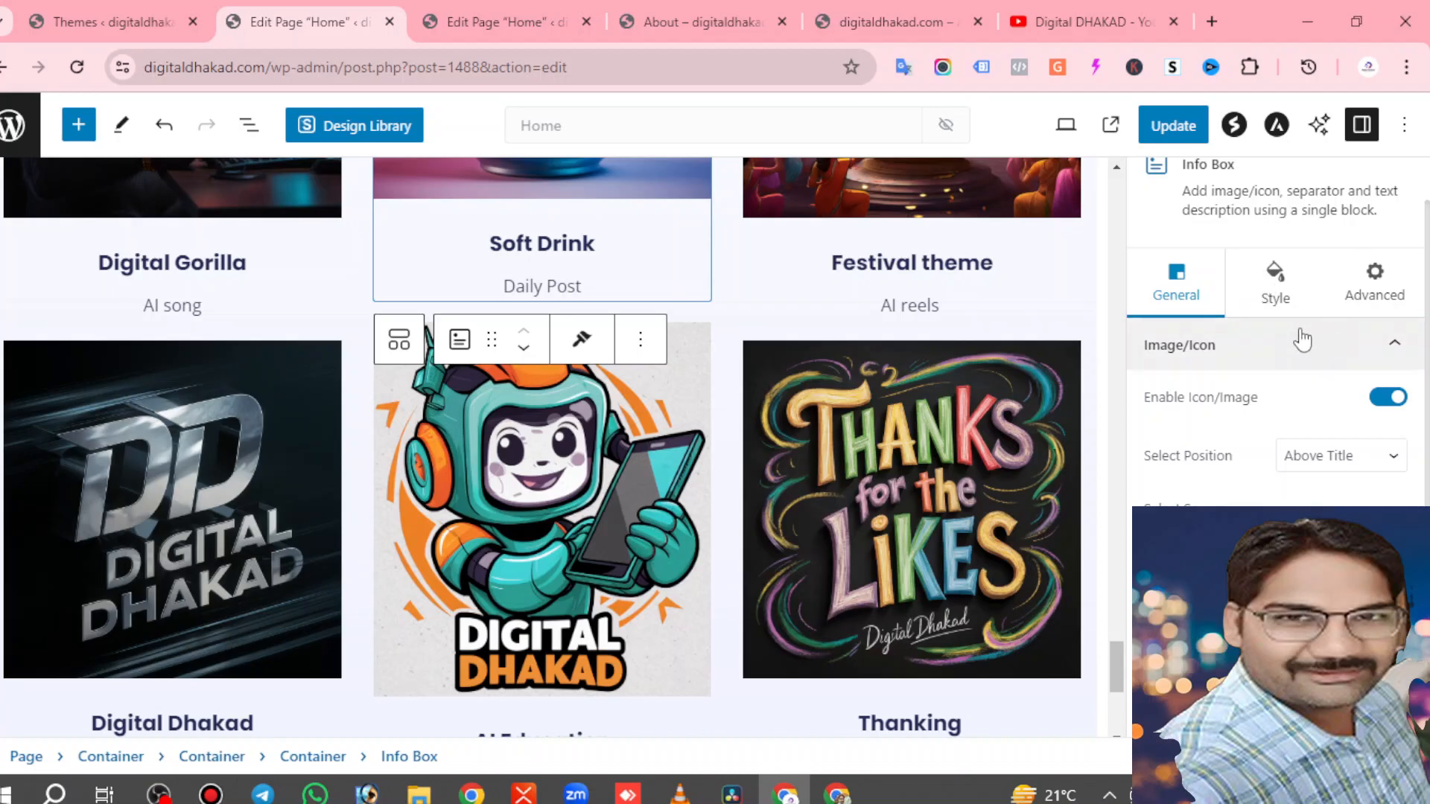
left_click(1278, 280)
scroll(1278, 280, "down", 3)
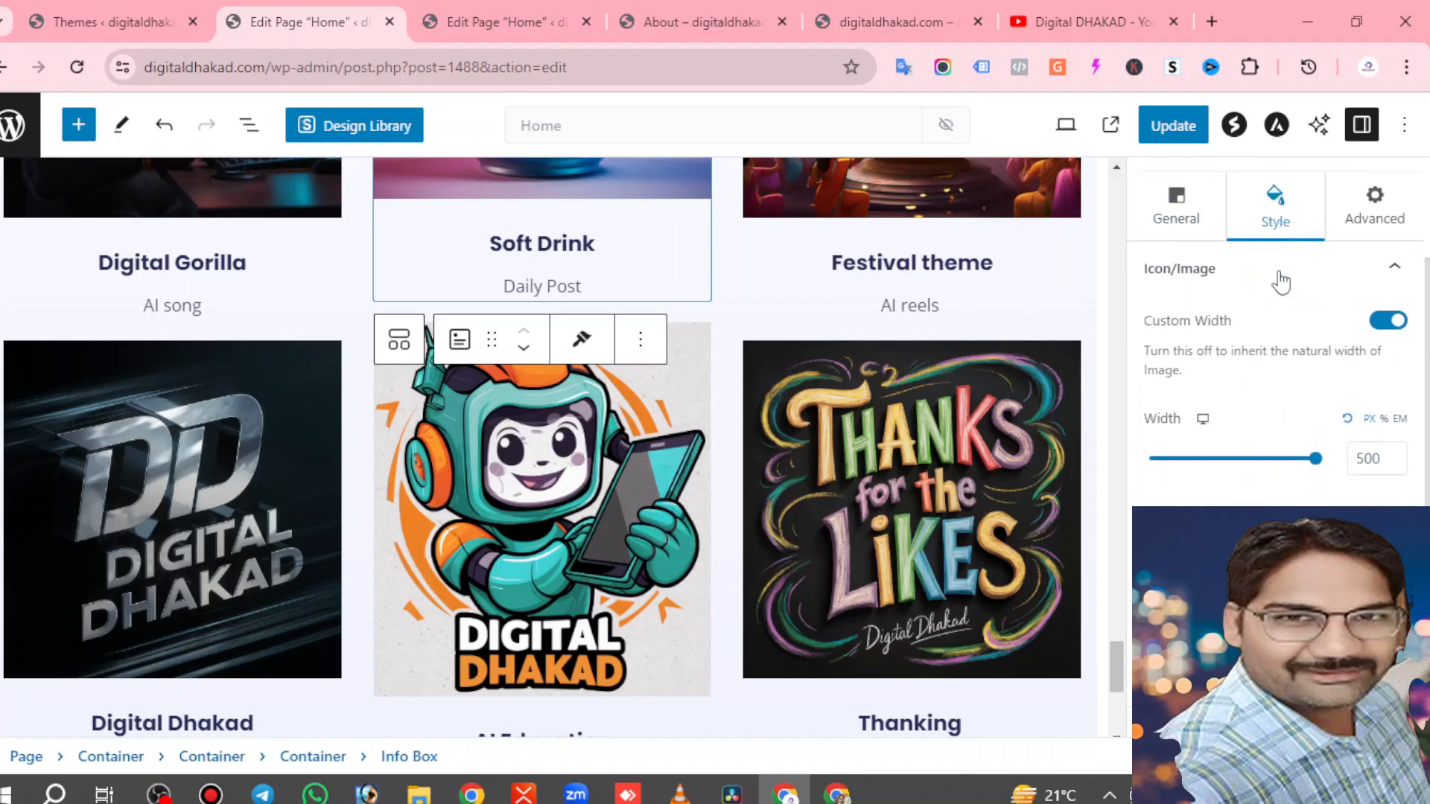
scroll(1281, 275, "up", 4)
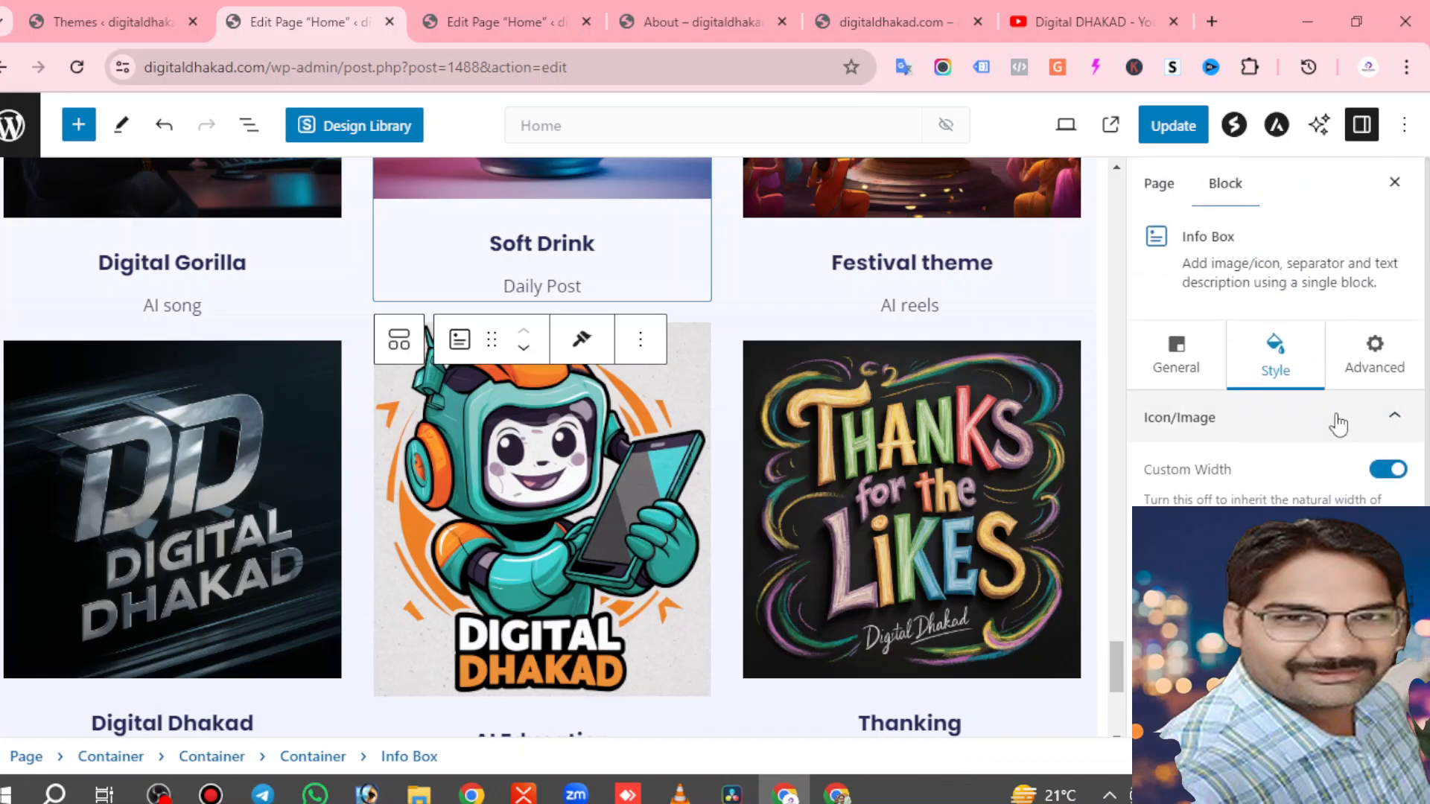
left_click(1373, 347)
left_click(1184, 368)
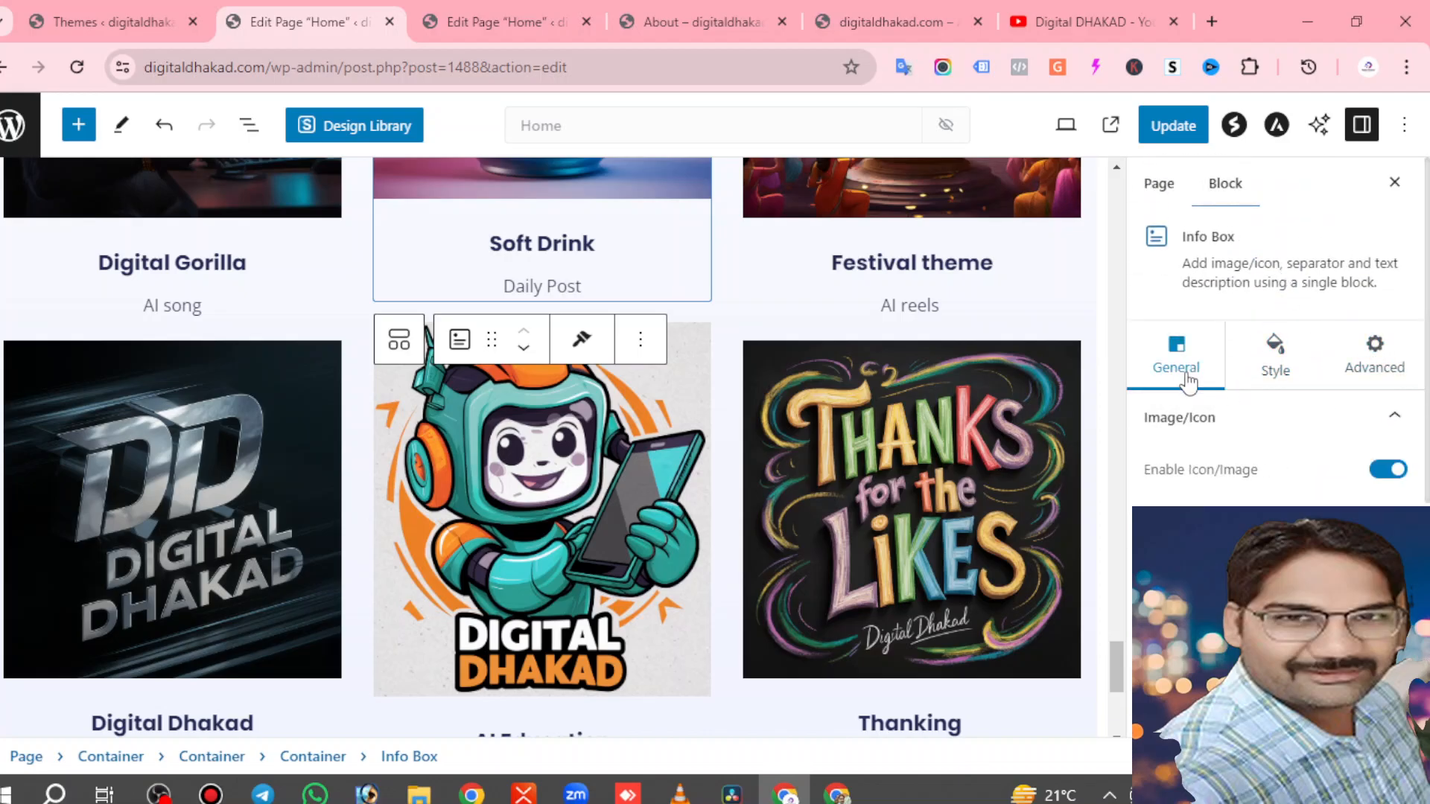
scroll(1206, 403, "down", 3)
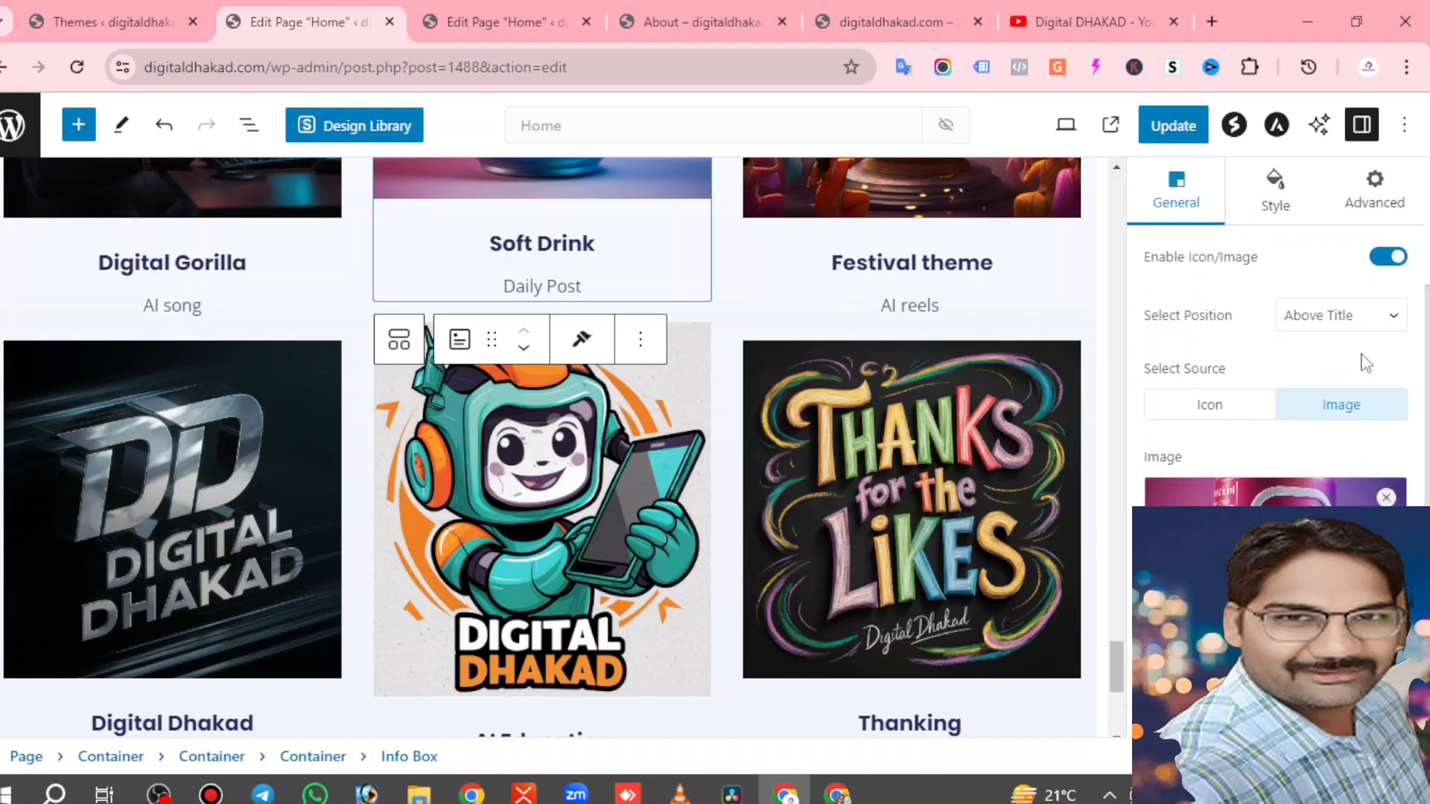
scroll(1356, 376, "down", 2)
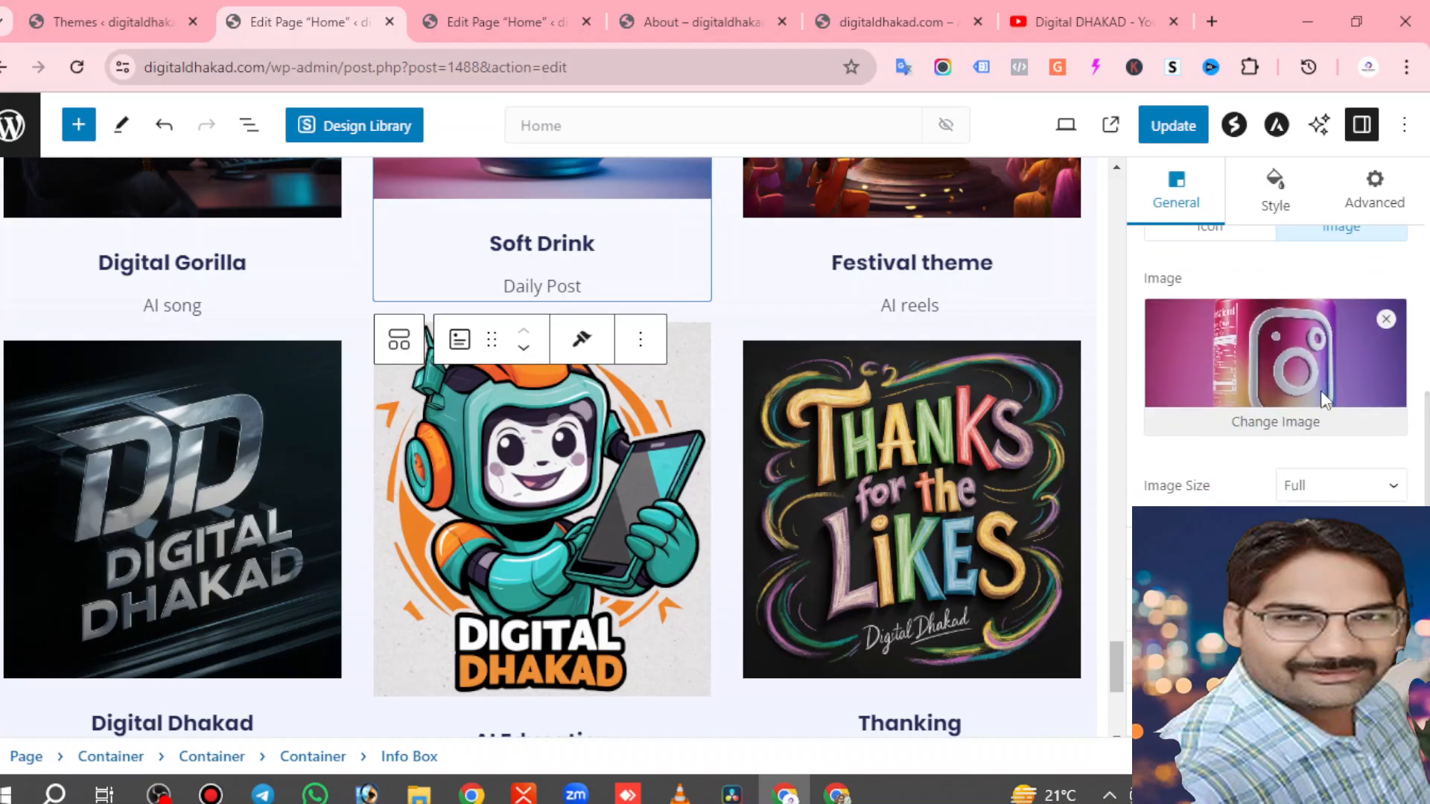
scroll(1340, 522, "up", 5)
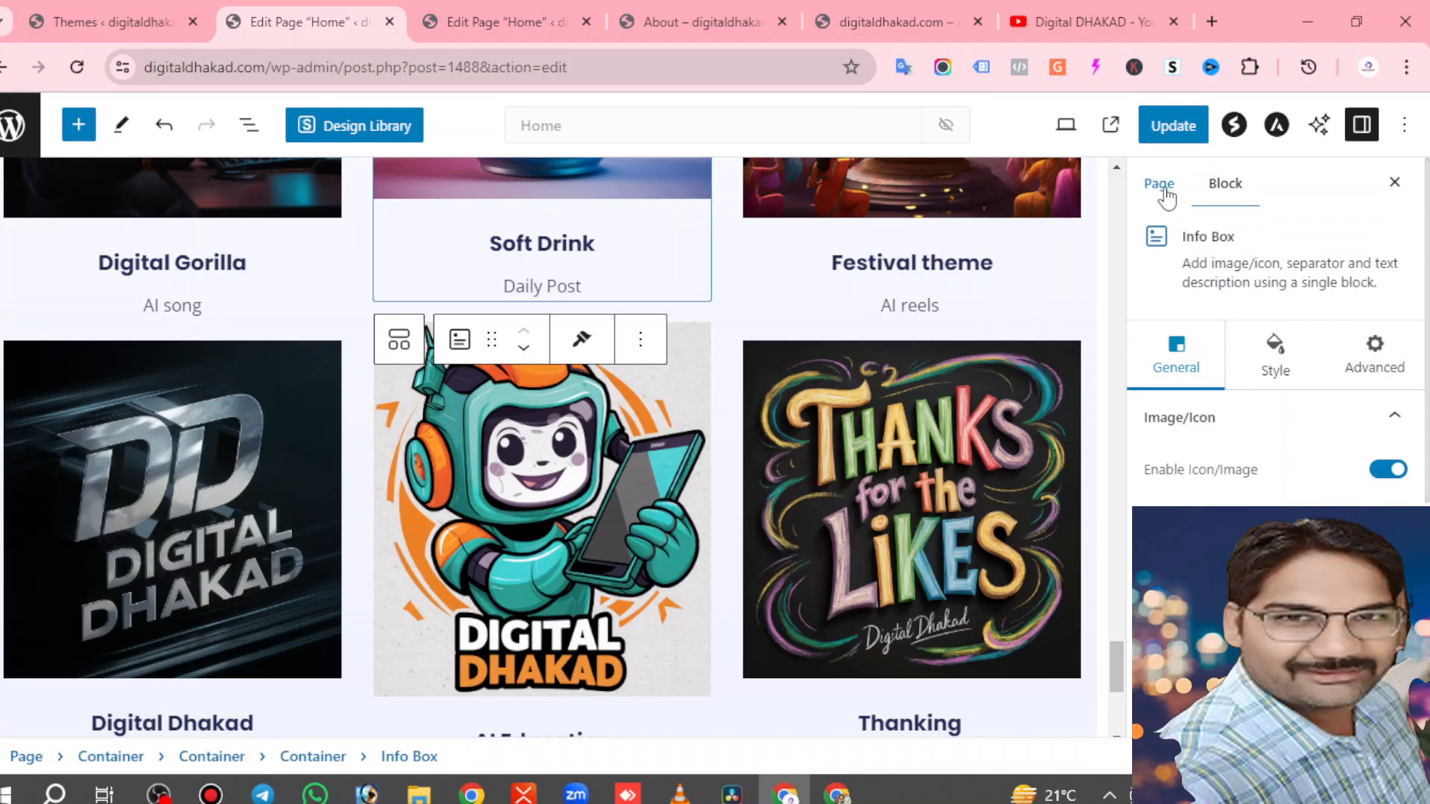
Bring up the page-level settings of the Home page and close the settings sidebar.
left_click(1157, 186)
left_click(1393, 227)
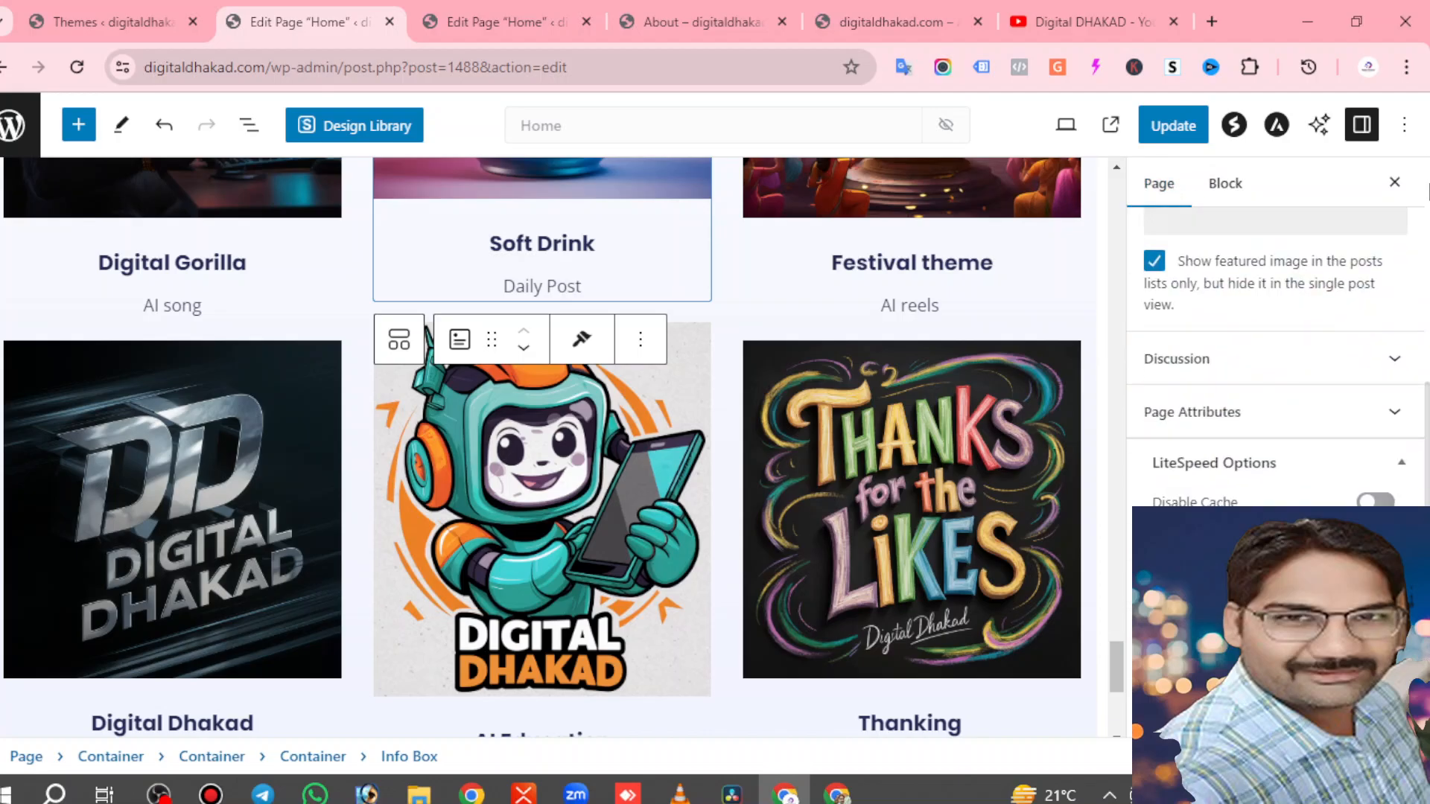
left_click(1395, 182)
Look over the AI work cards and the project call-to-action, and return to the hero banner of the Home page.
scroll(1043, 410, "up", 8)
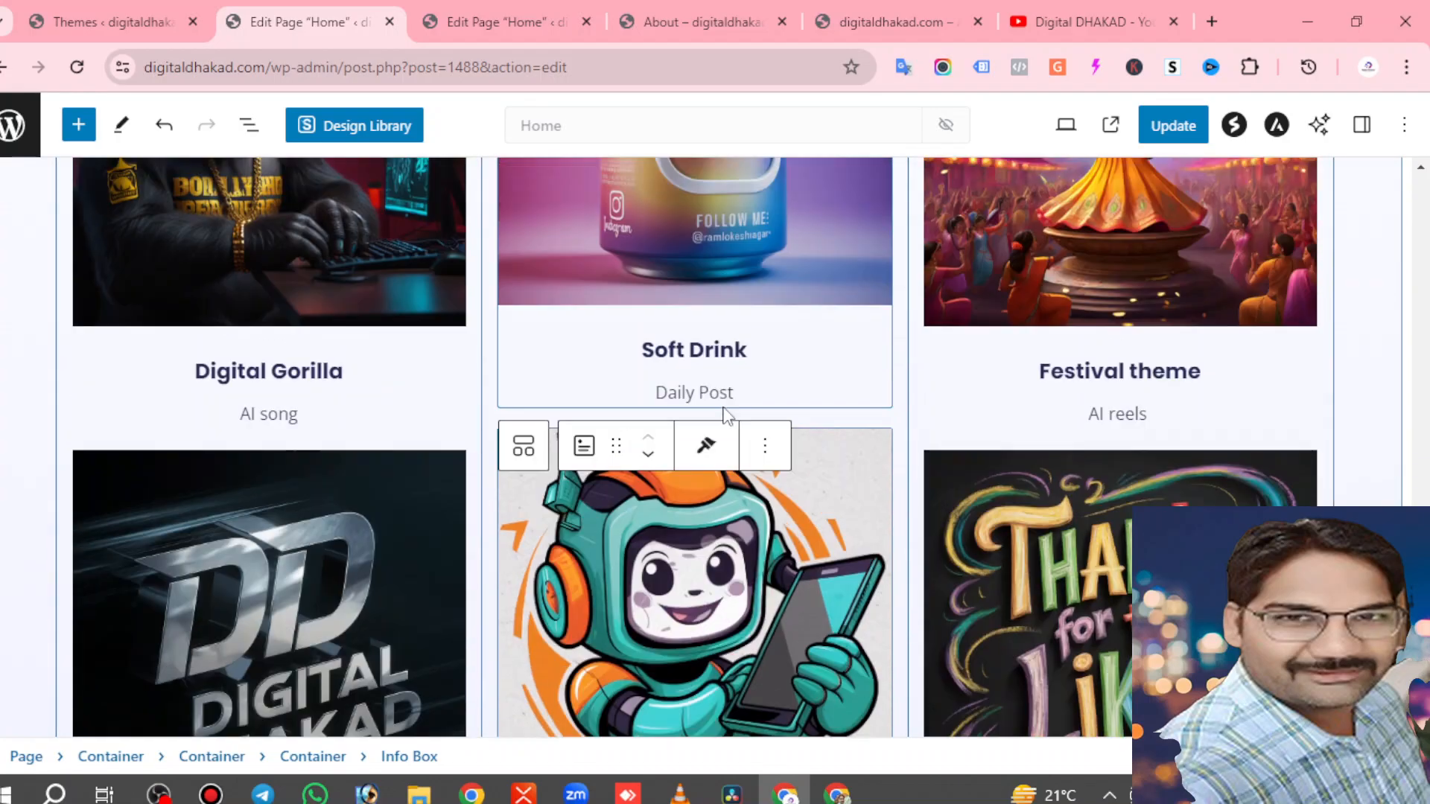
scroll(803, 535, "down", 8)
scroll(868, 525, "down", 5)
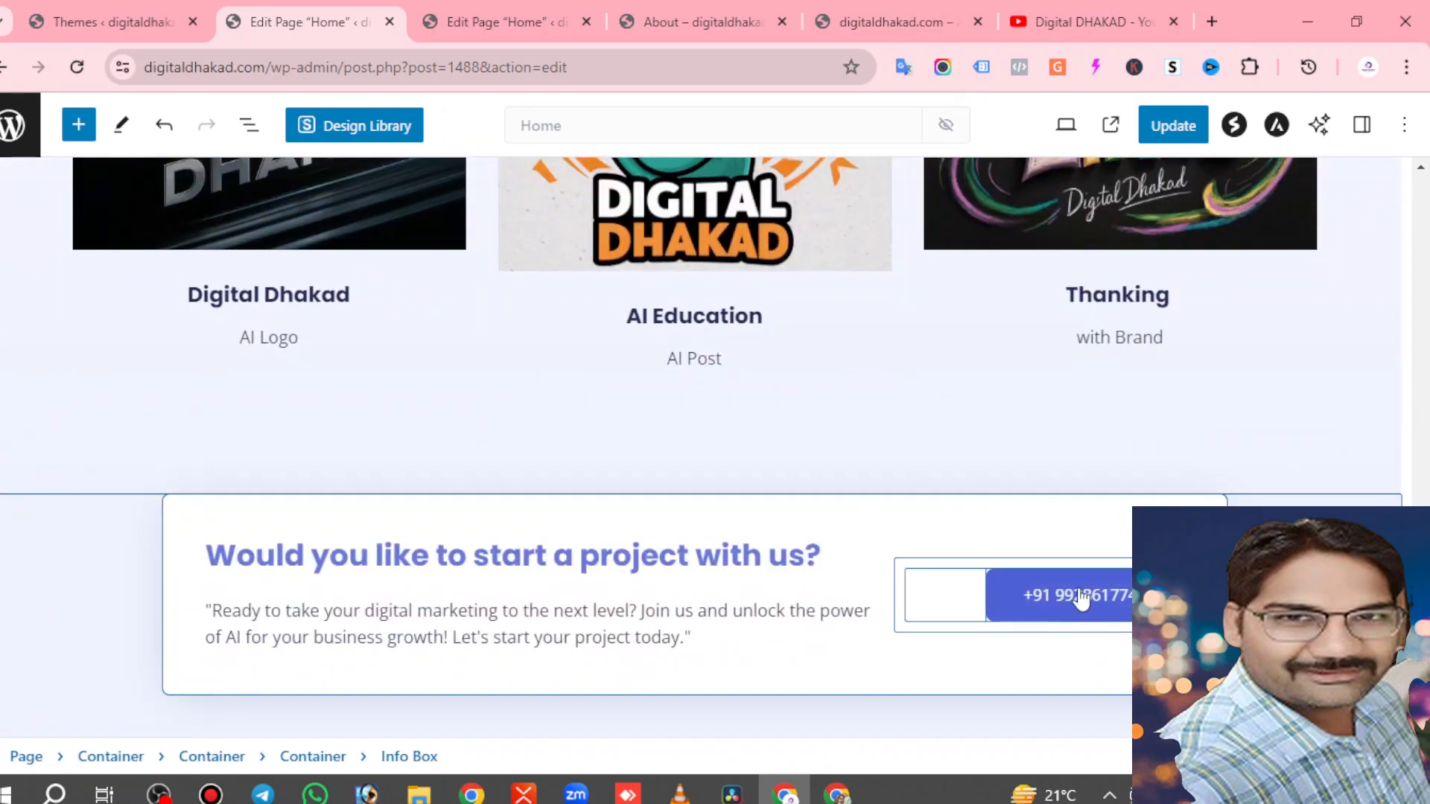
left_click(627, 602)
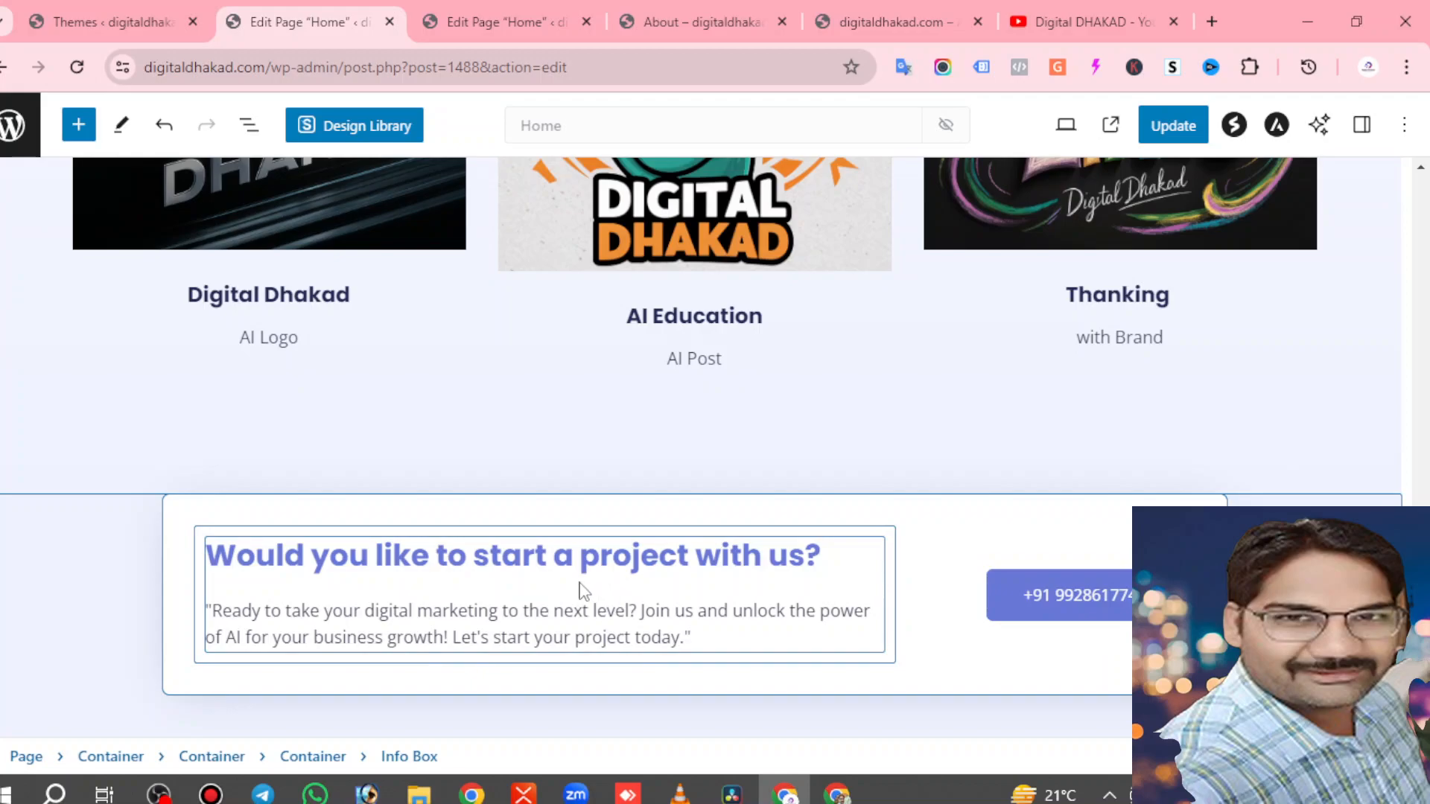
left_click_drag(1421, 666, 1424, 209)
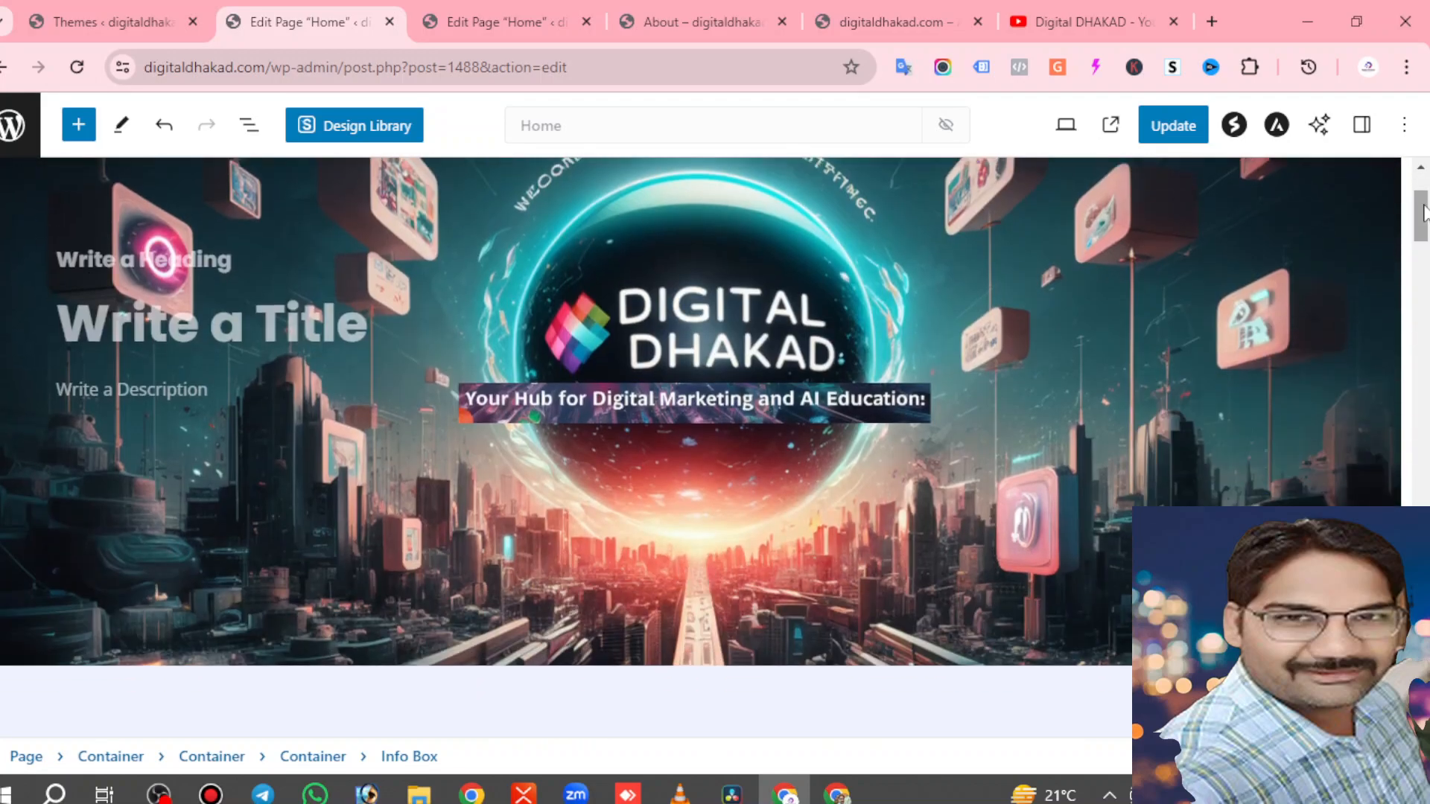
scroll(1102, 224, "up", 3)
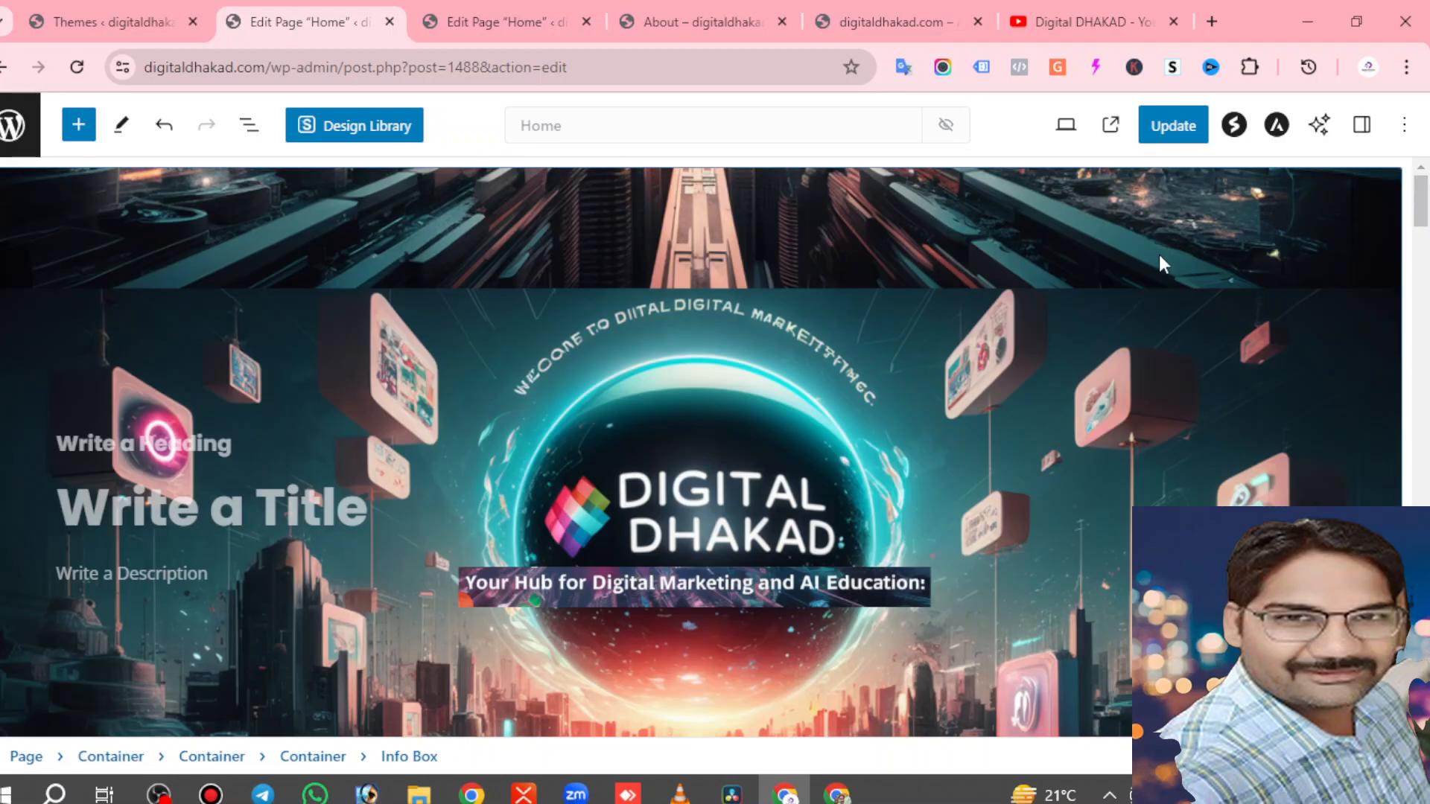
Switch to the live About page, reload it from the site menu and look over its Who Are We, Our Mission and What We Do cards.
left_click(499, 21)
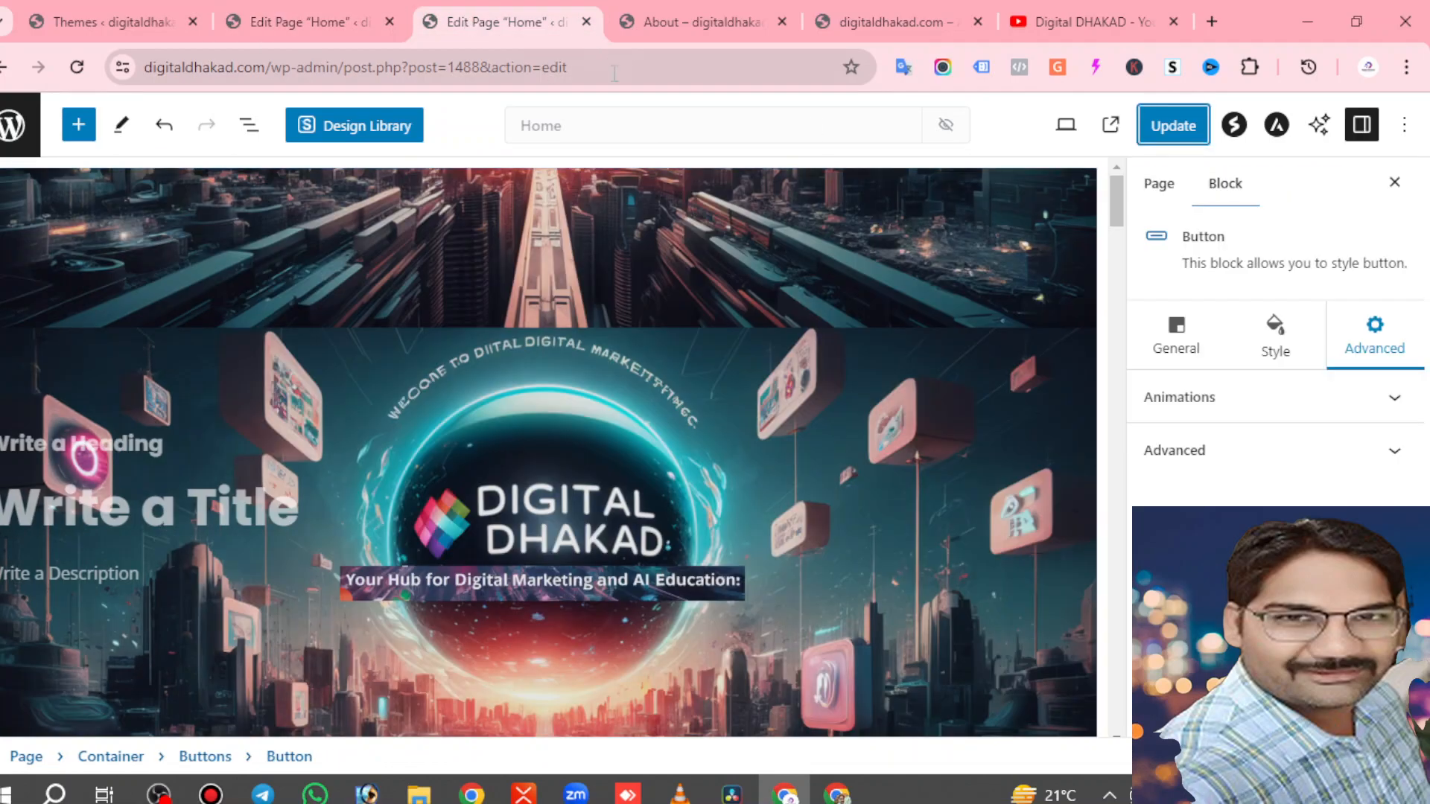
left_click(700, 21)
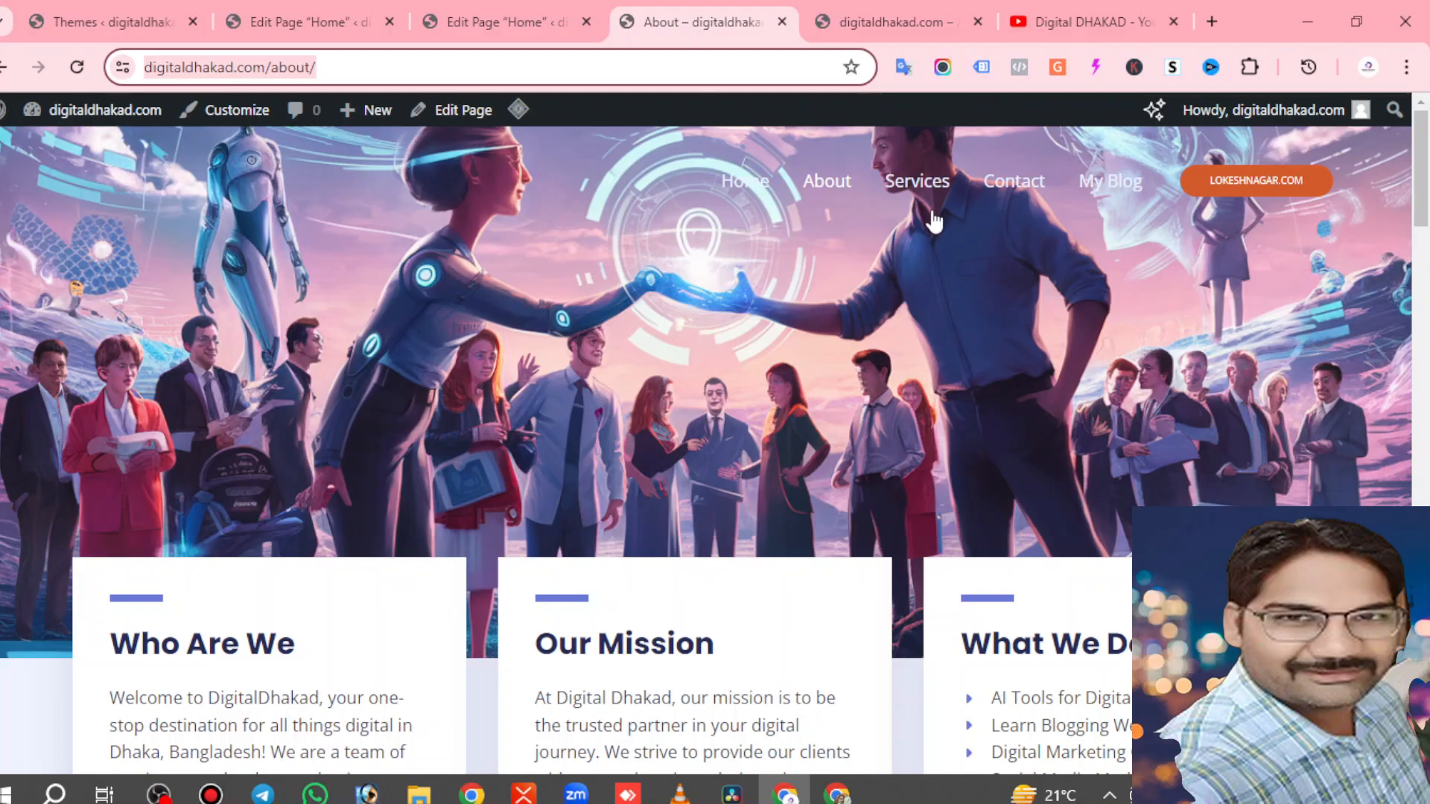
left_click(834, 183)
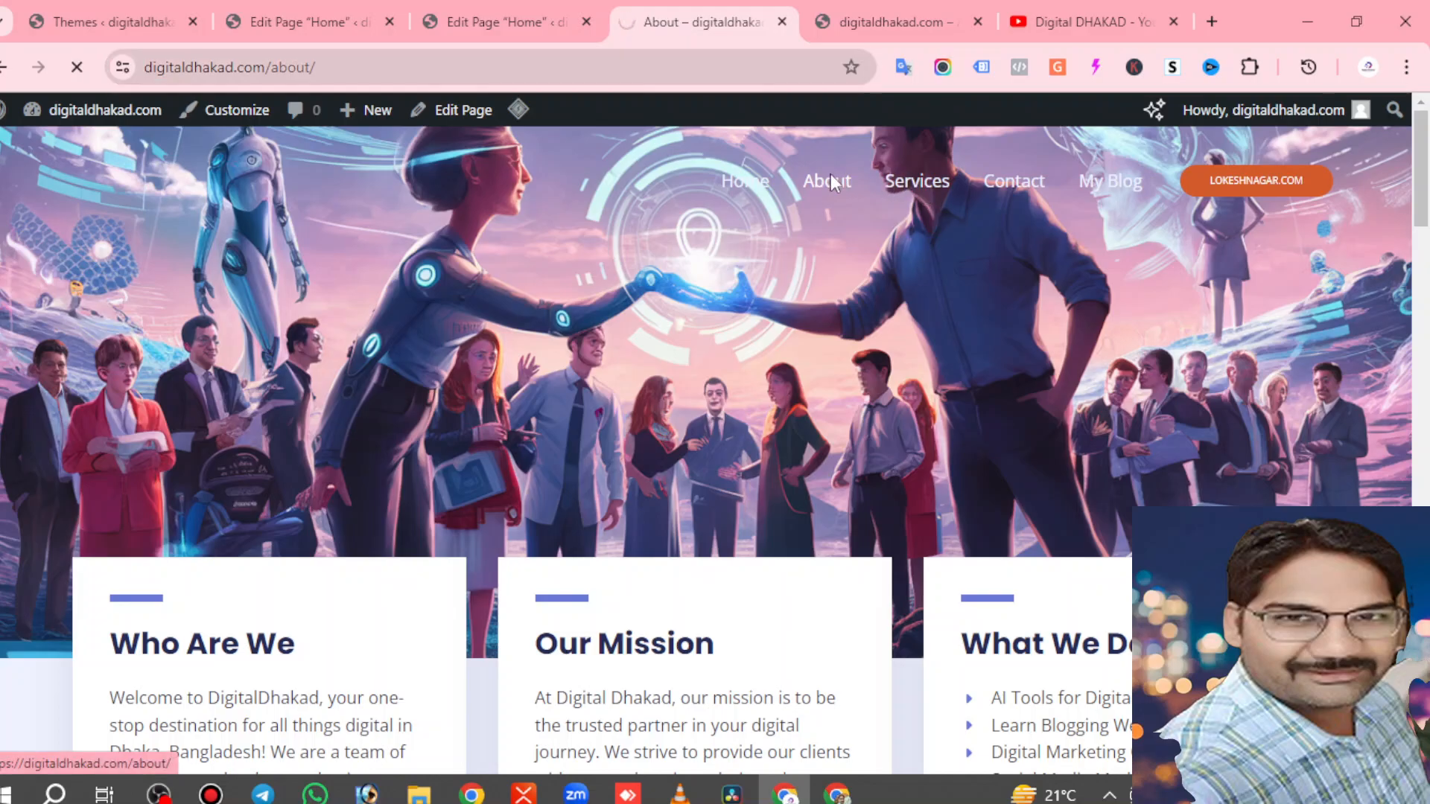
scroll(721, 421, "down", 4)
scroll(403, 439, "up", 2)
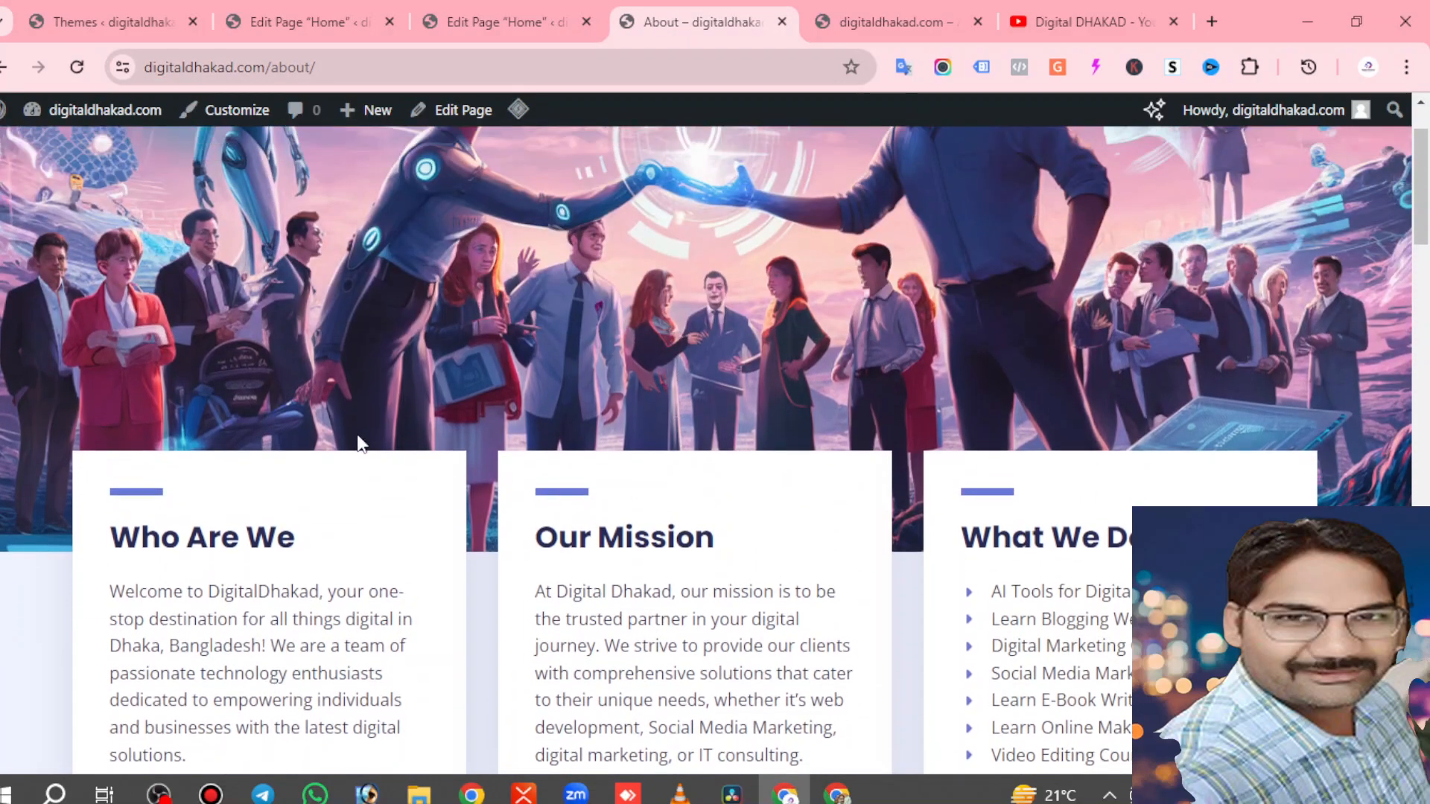
scroll(403, 439, "down", 7)
scroll(753, 293, "up", 4)
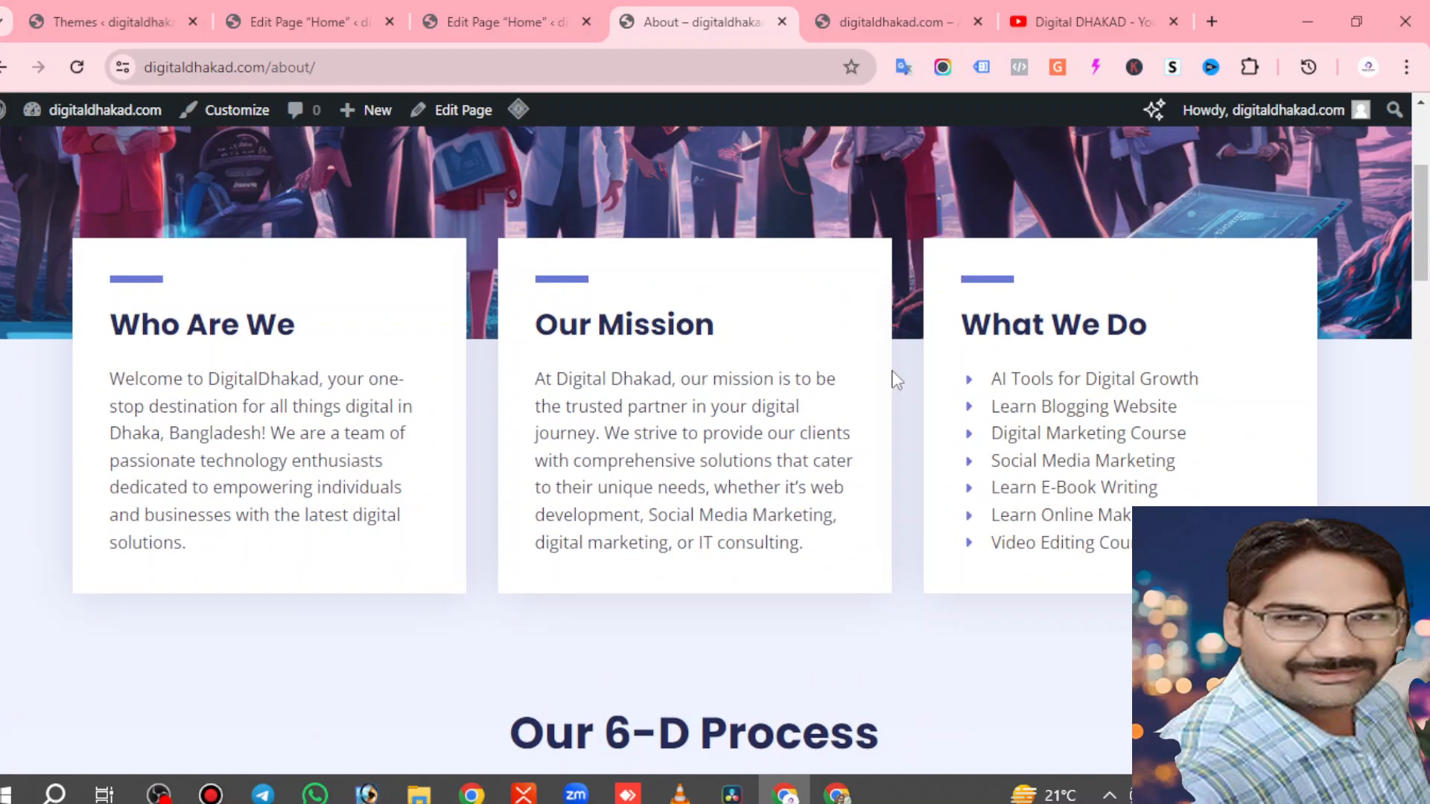
Look over the live About page's 6-D Process, Why Choose Us and Some Numbers sections, and return to its top banner.
scroll(713, 391, "down", 3)
scroll(715, 396, "down", 15)
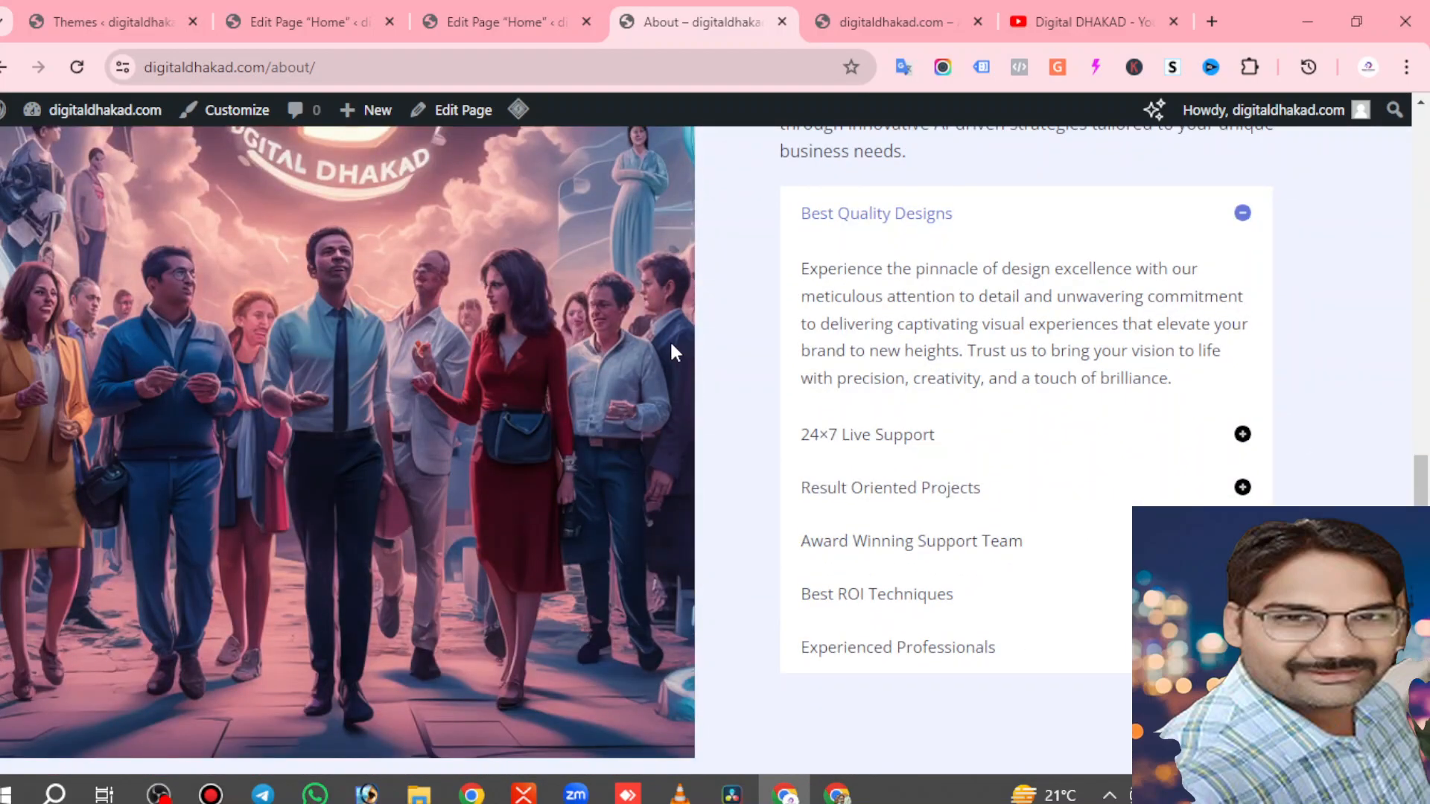
scroll(356, 406, "down", 10)
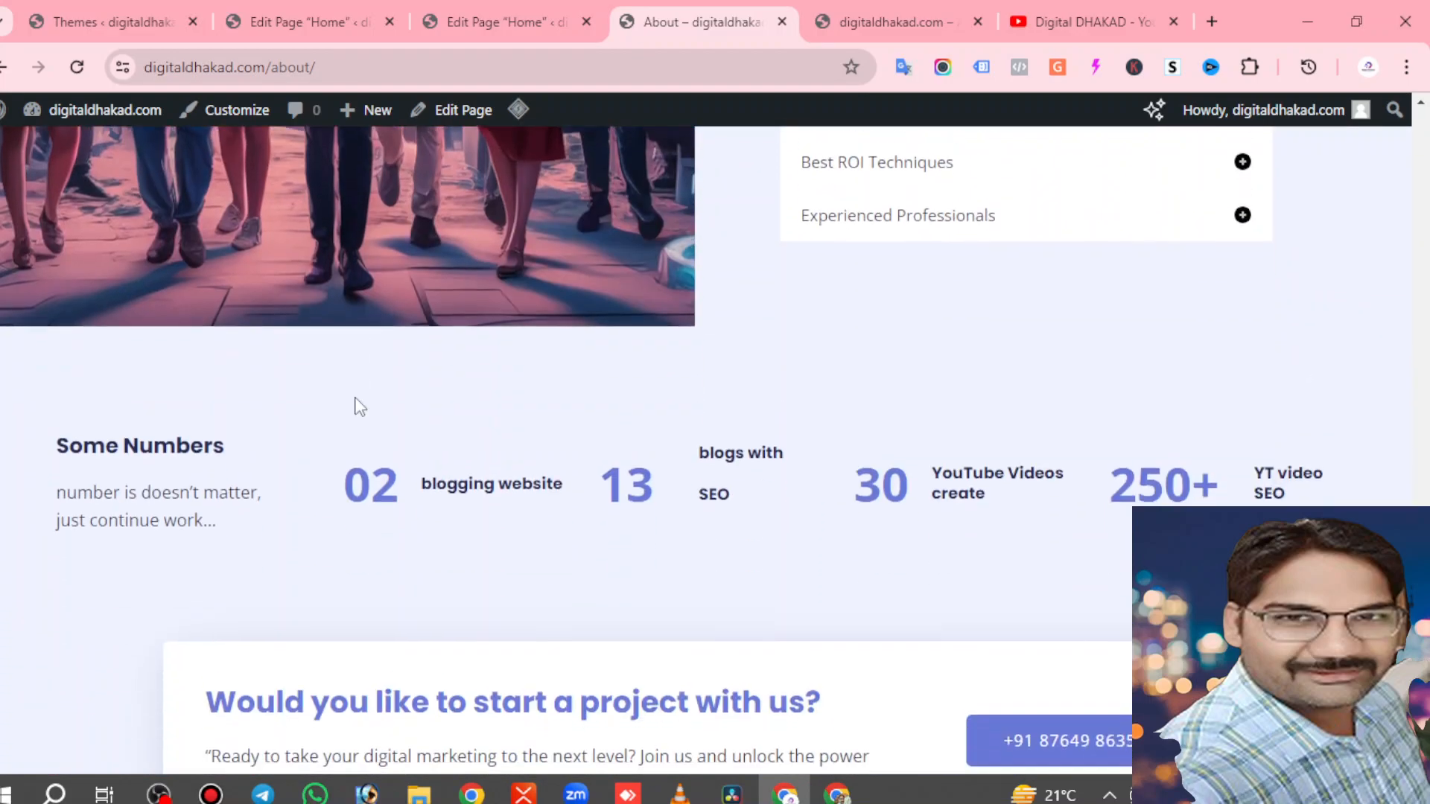
scroll(355, 397, "up", 10)
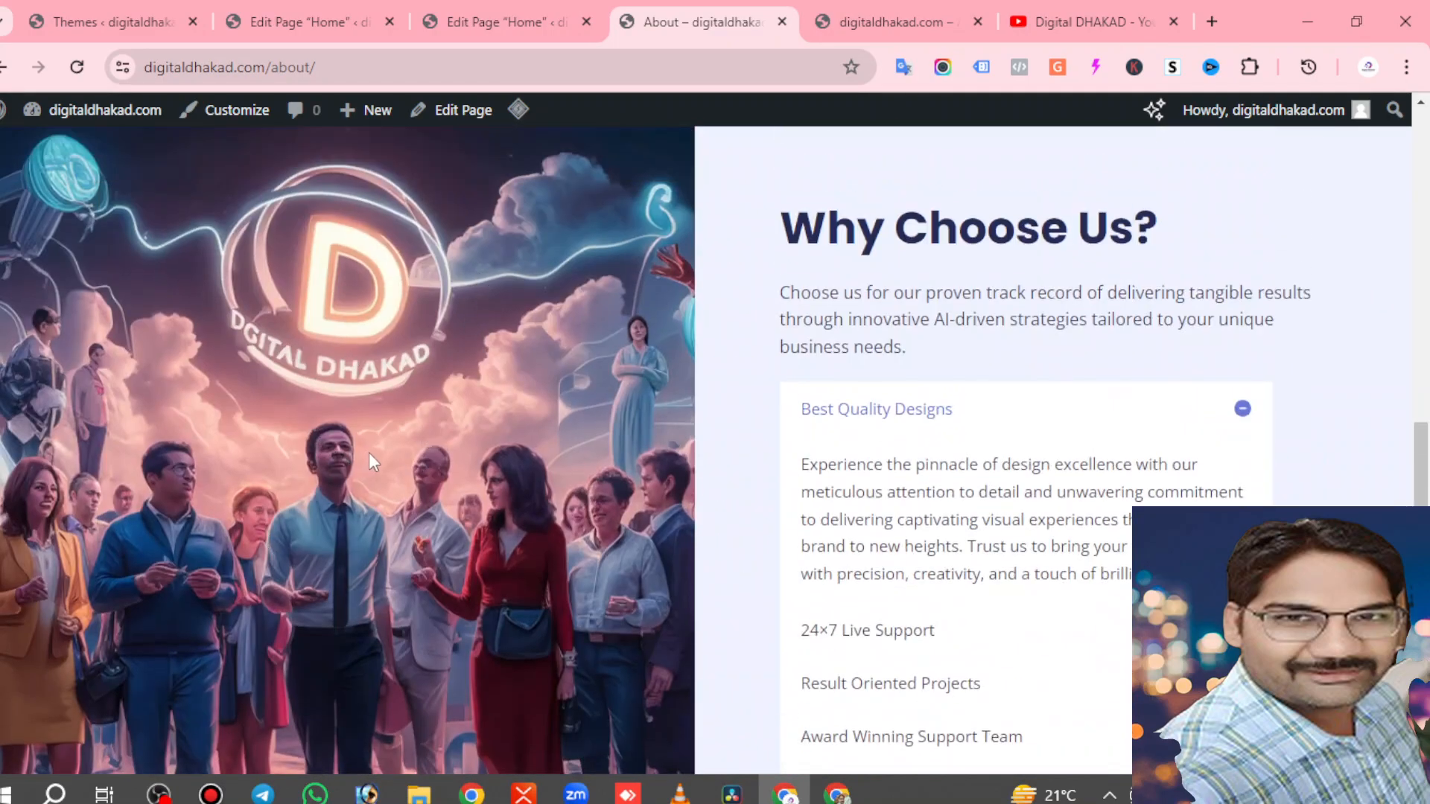
scroll(517, 262, "up", 7)
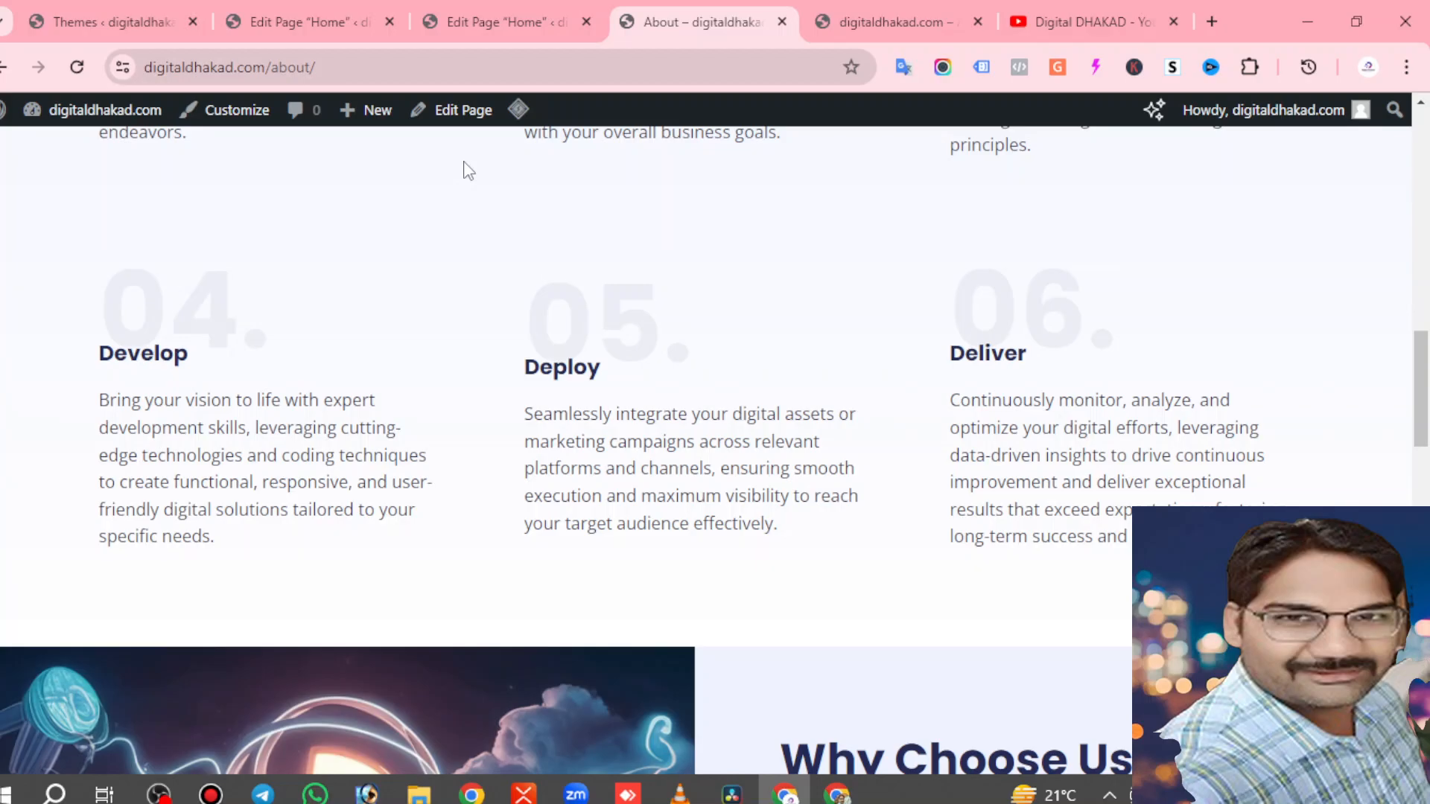
left_click_drag(1421, 443, 1416, 193)
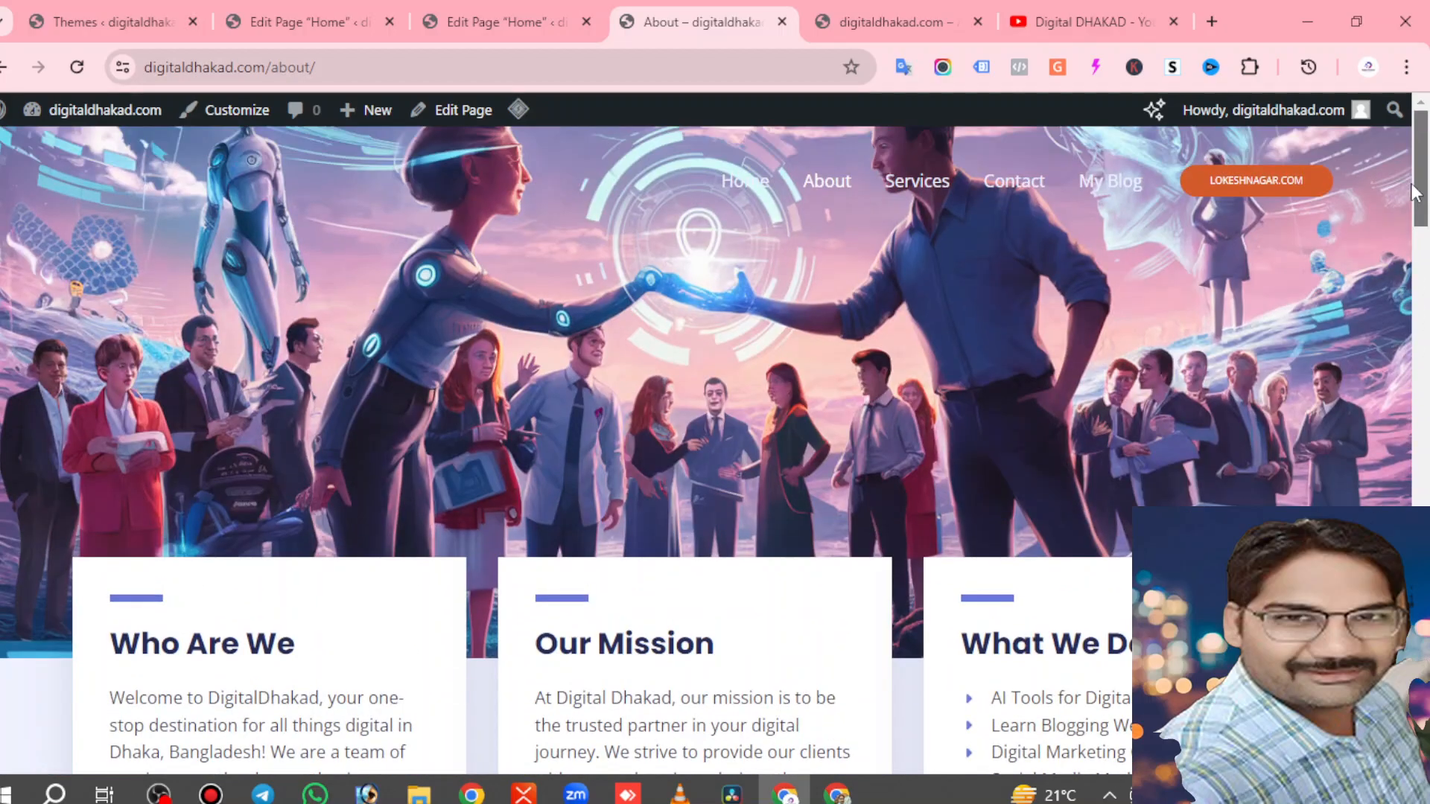
scroll(961, 327, "down", 4)
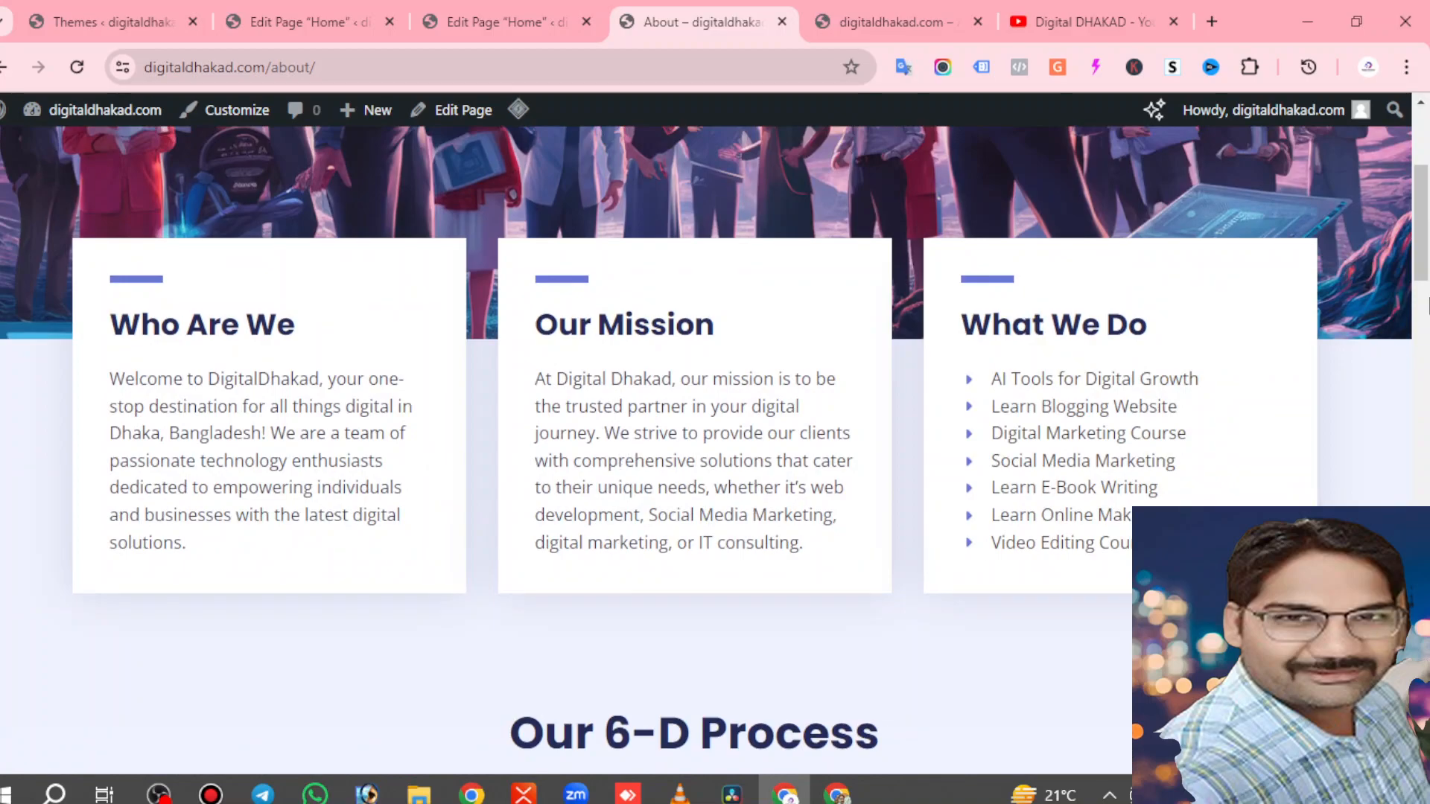
left_click_drag(1423, 265, 1428, 177)
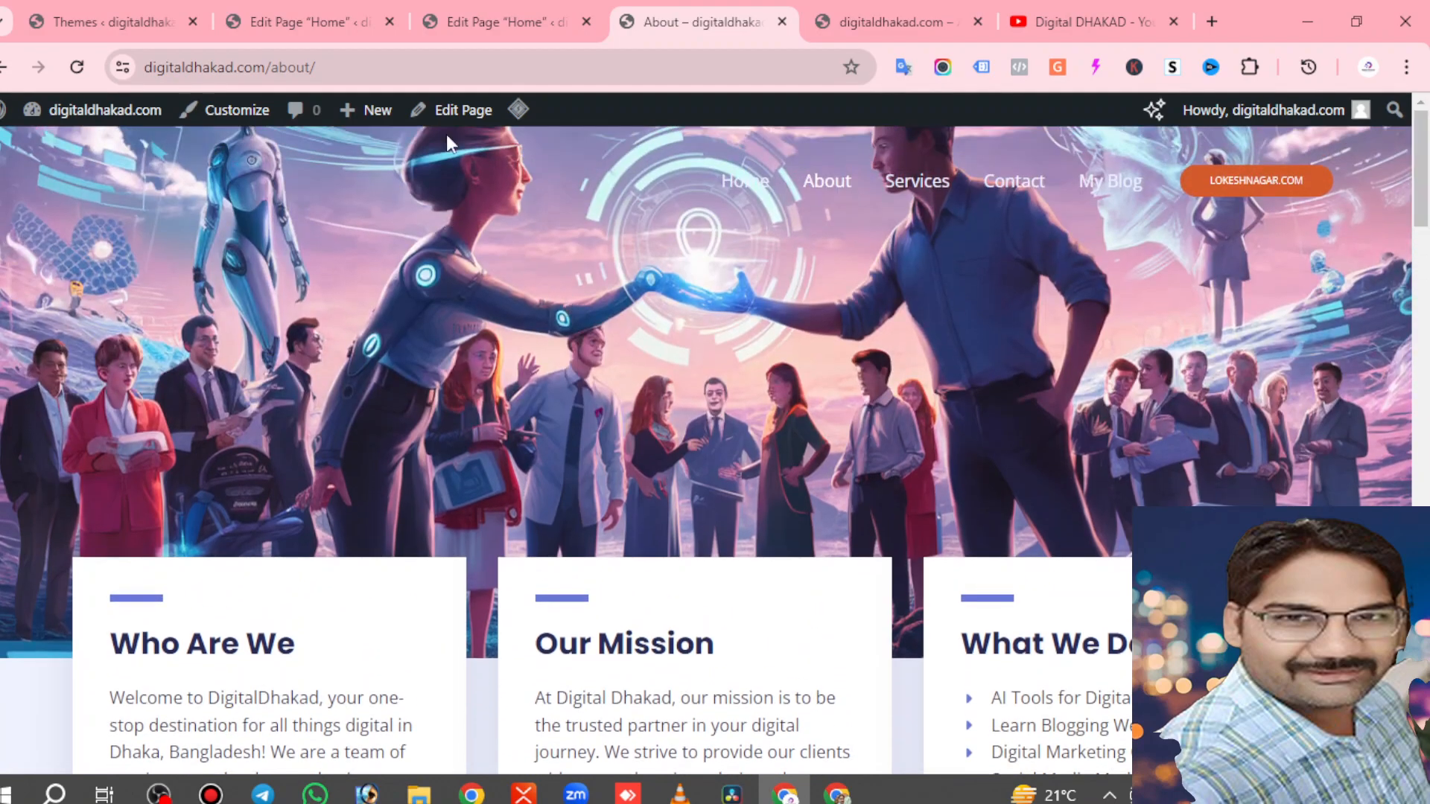
Try to open the About page for editing, close its tab and switch to the Home page editor.
left_click(452, 112)
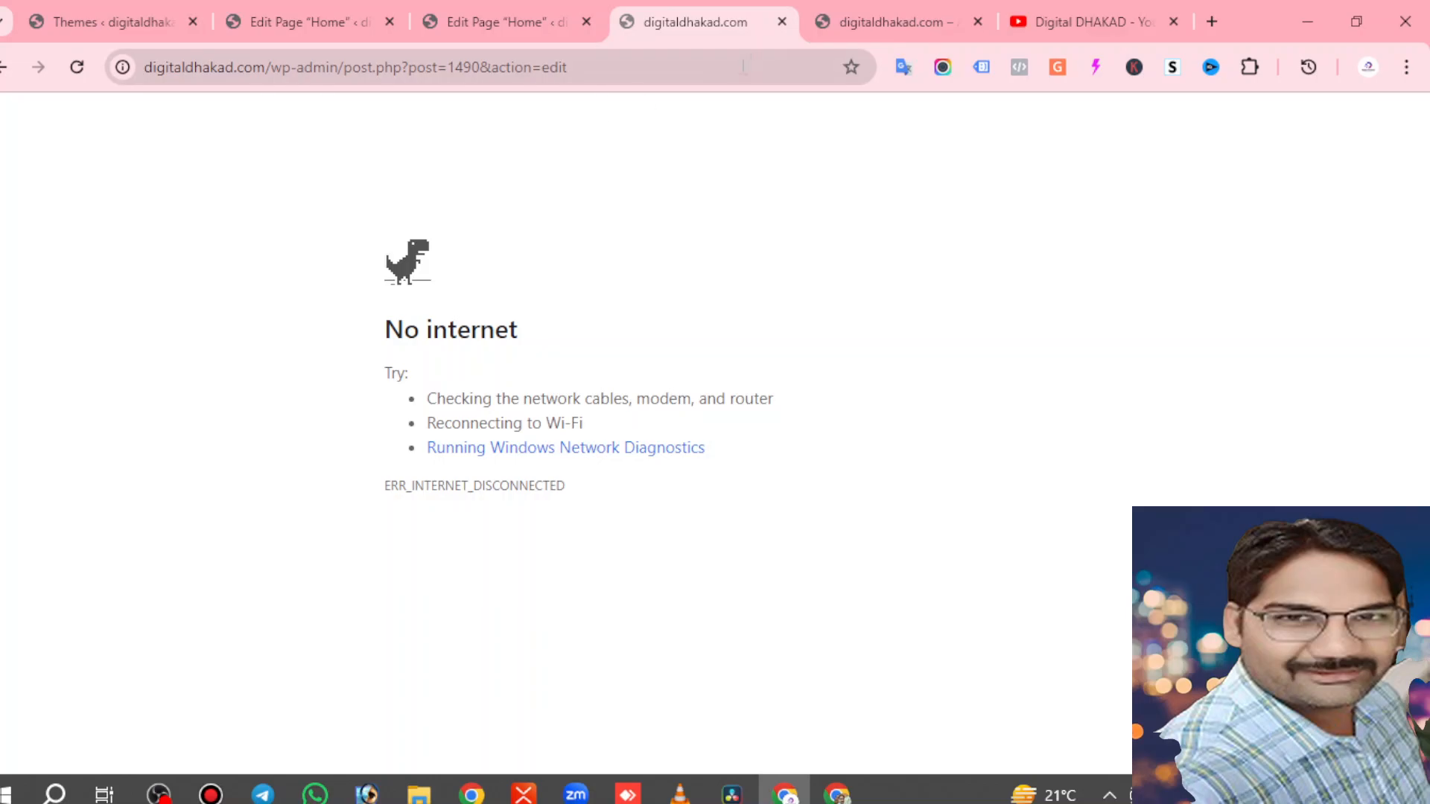
left_click(782, 22)
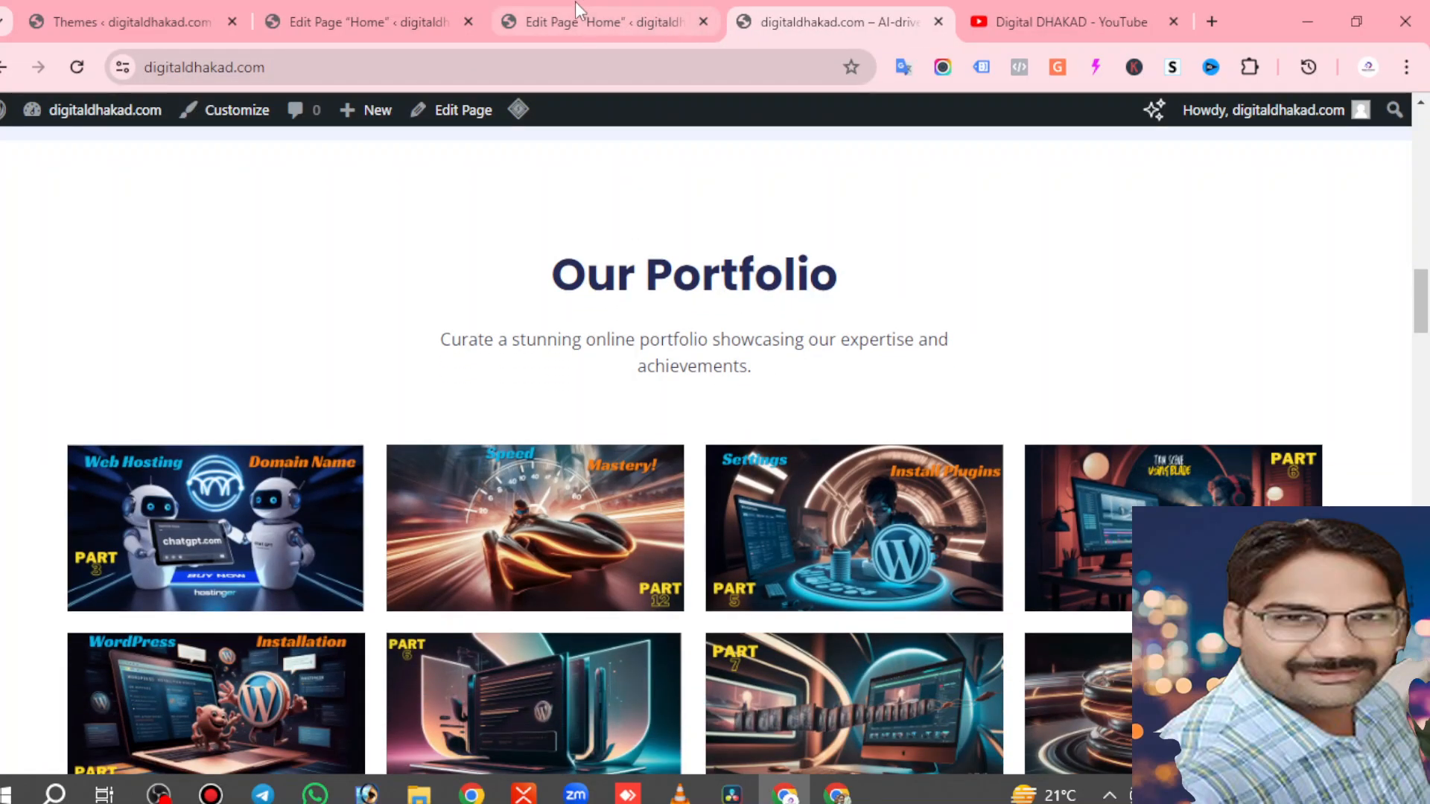
left_click(581, 22)
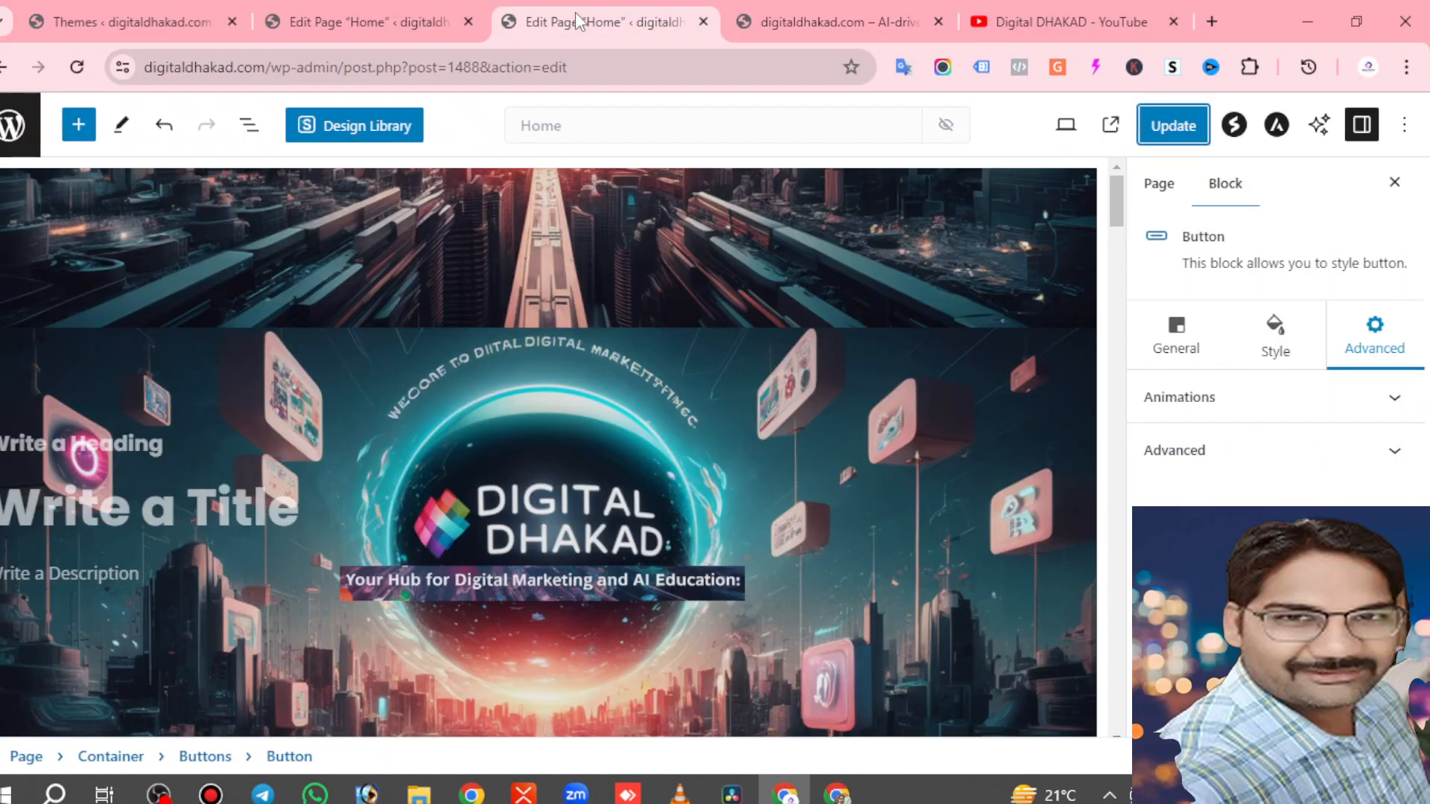
Look over the hero and How can we help you sections and review the selected Button block's Style and General settings.
scroll(732, 388, "down", 5)
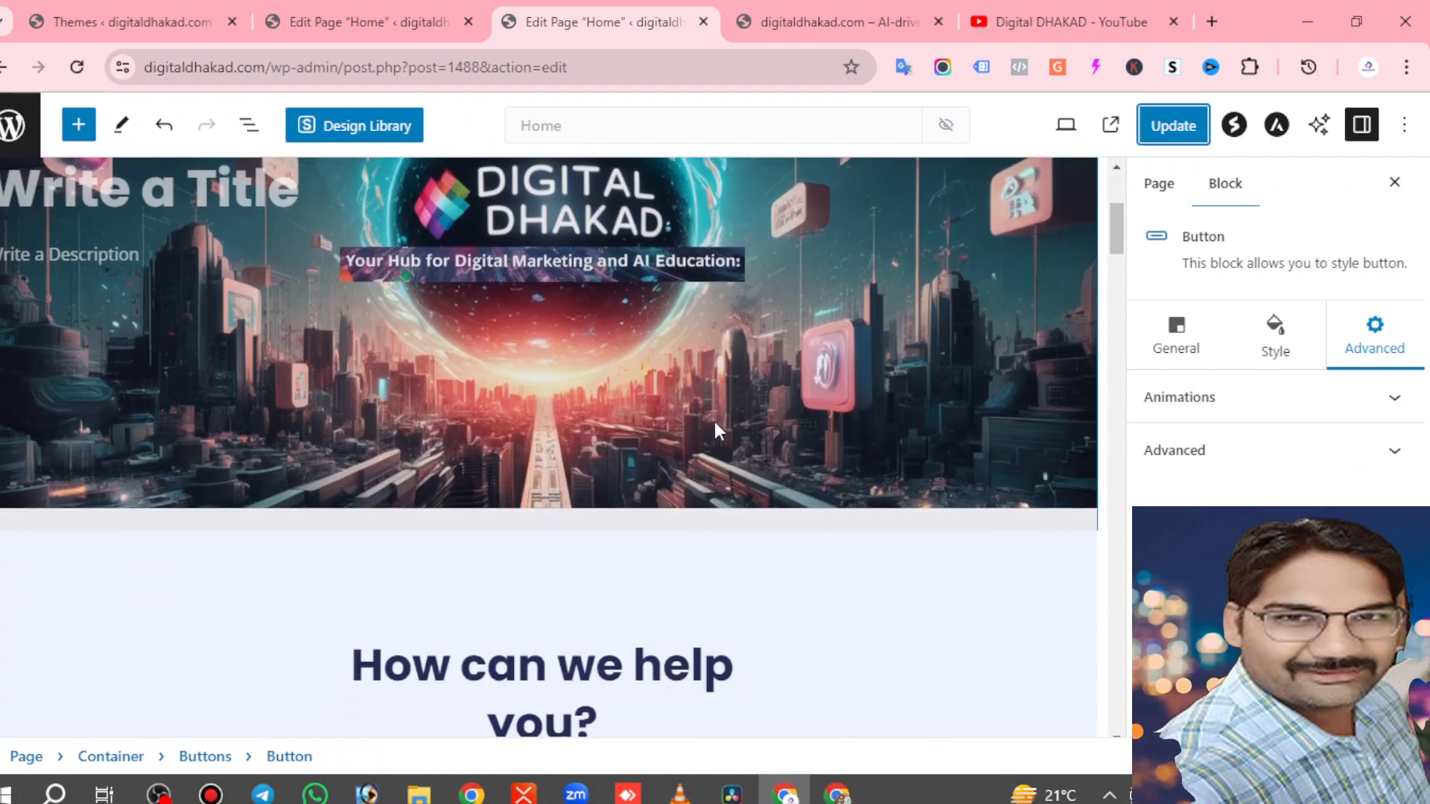
scroll(1073, 425, "down", 3)
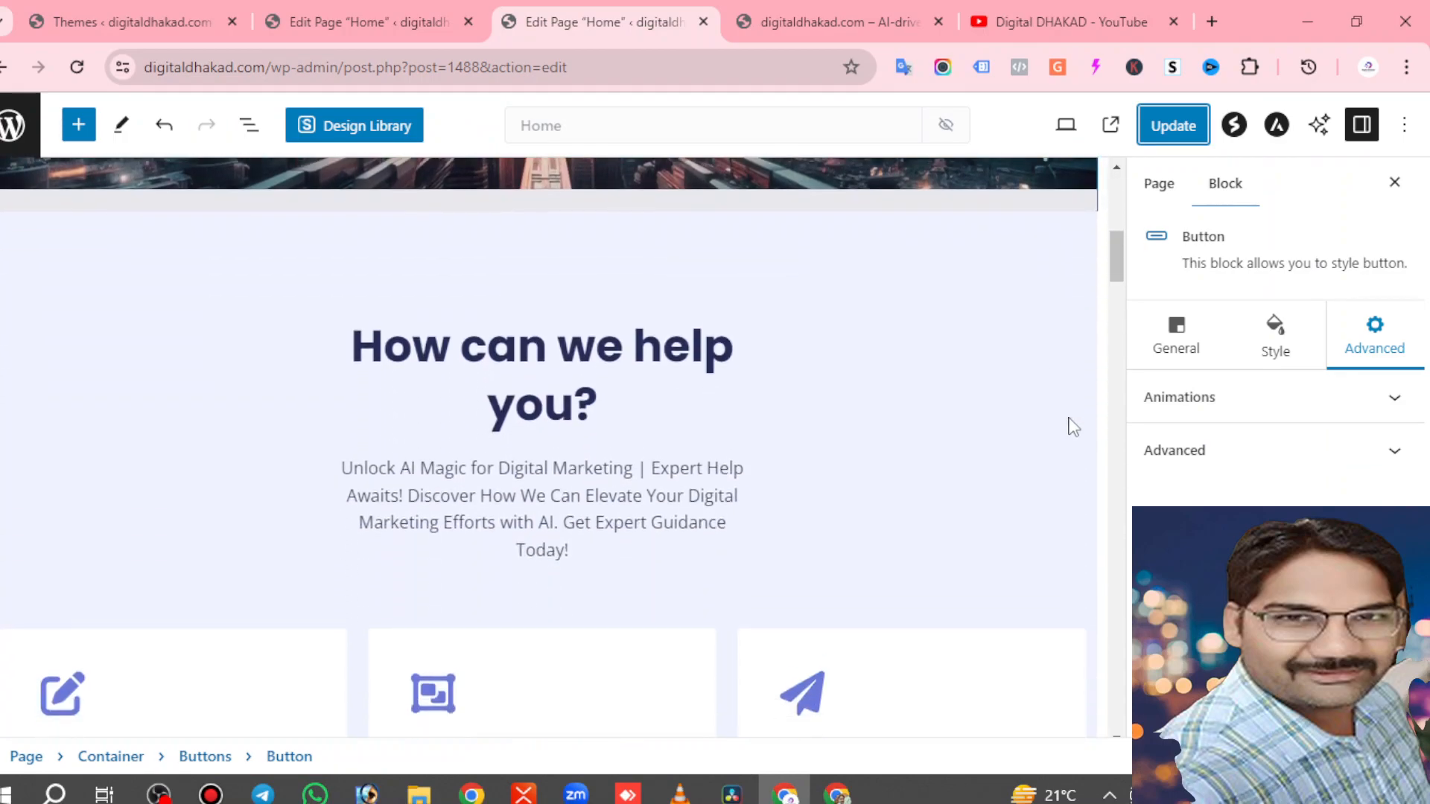
left_click(1275, 335)
scroll(1271, 425, "down", 2)
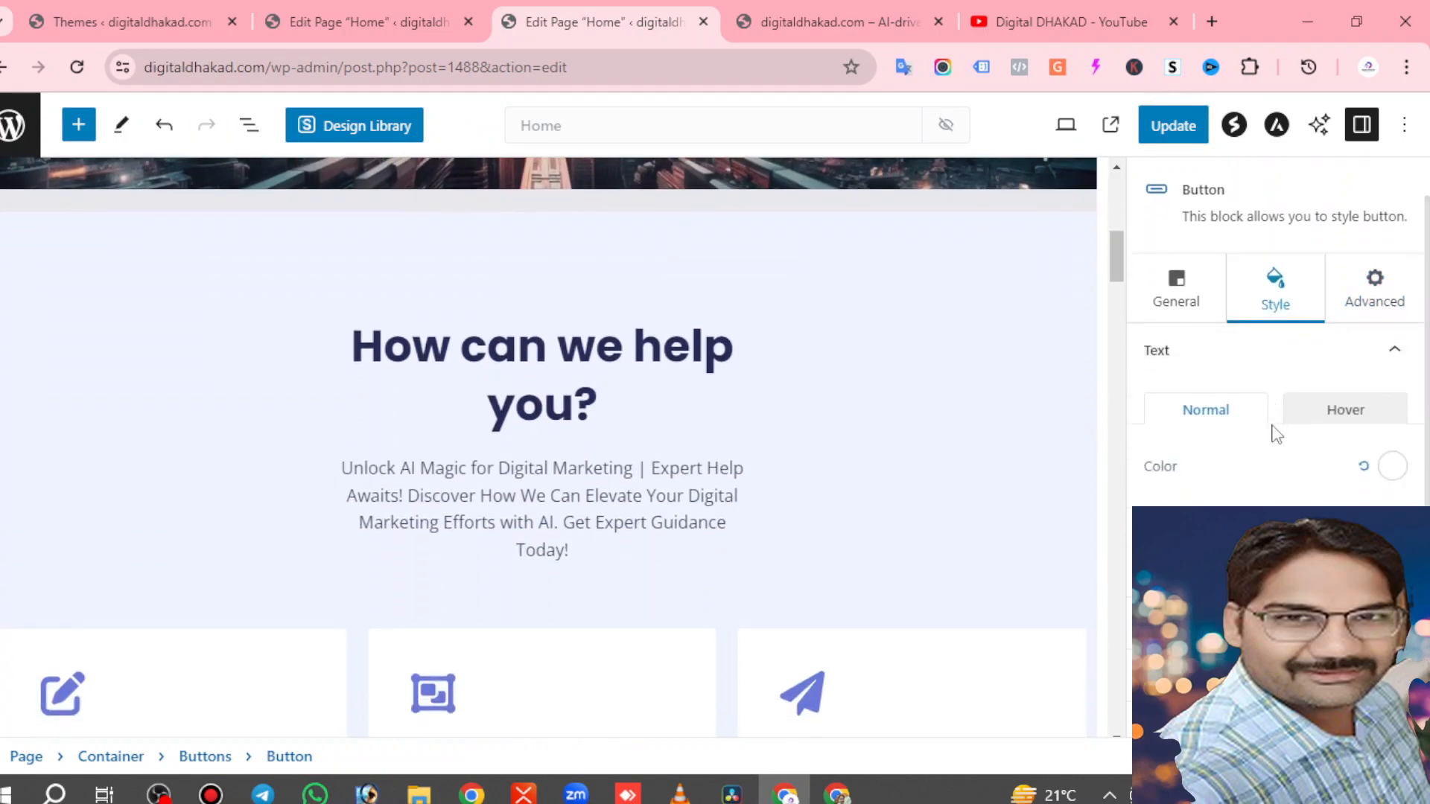
left_click(1175, 223)
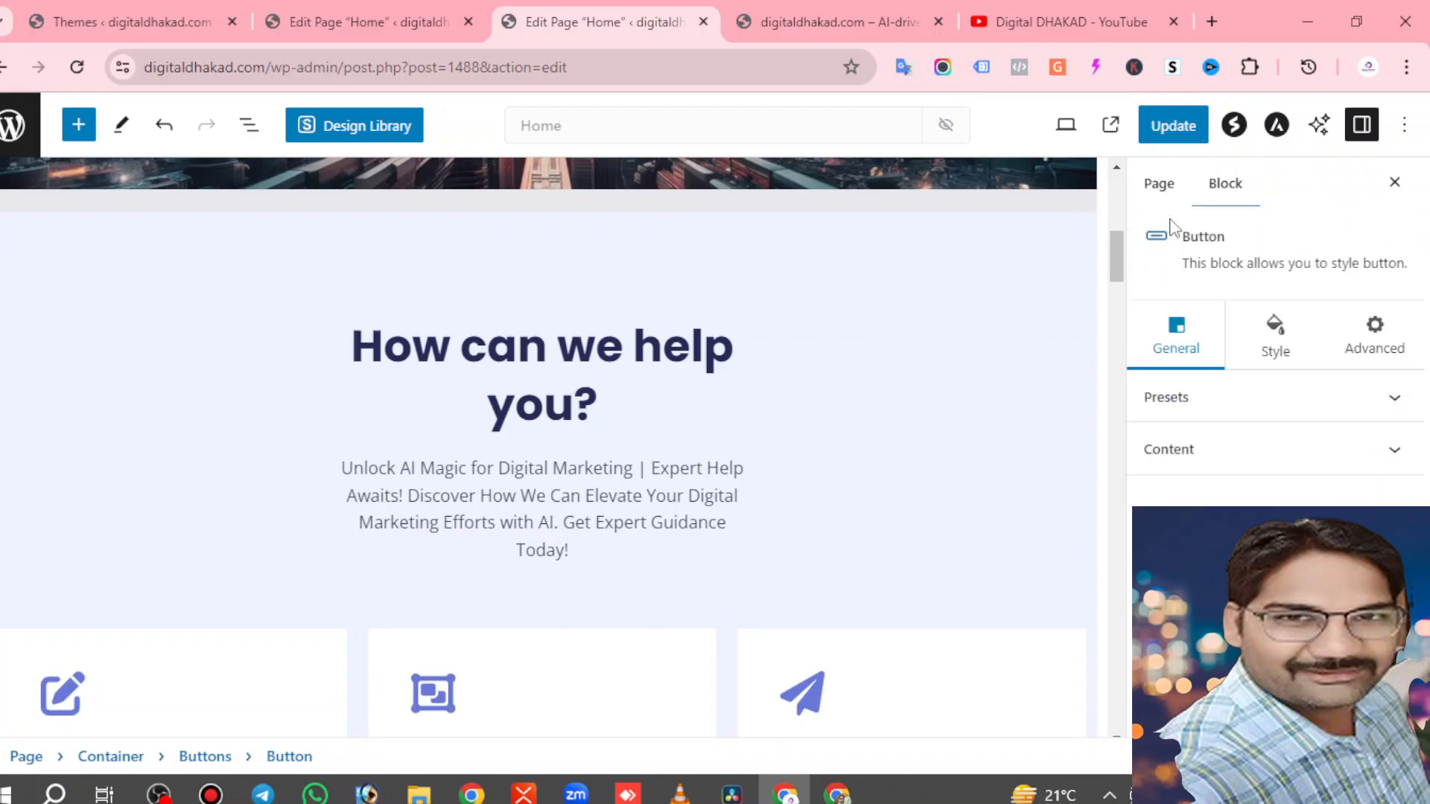
scroll(882, 361, "up", 6)
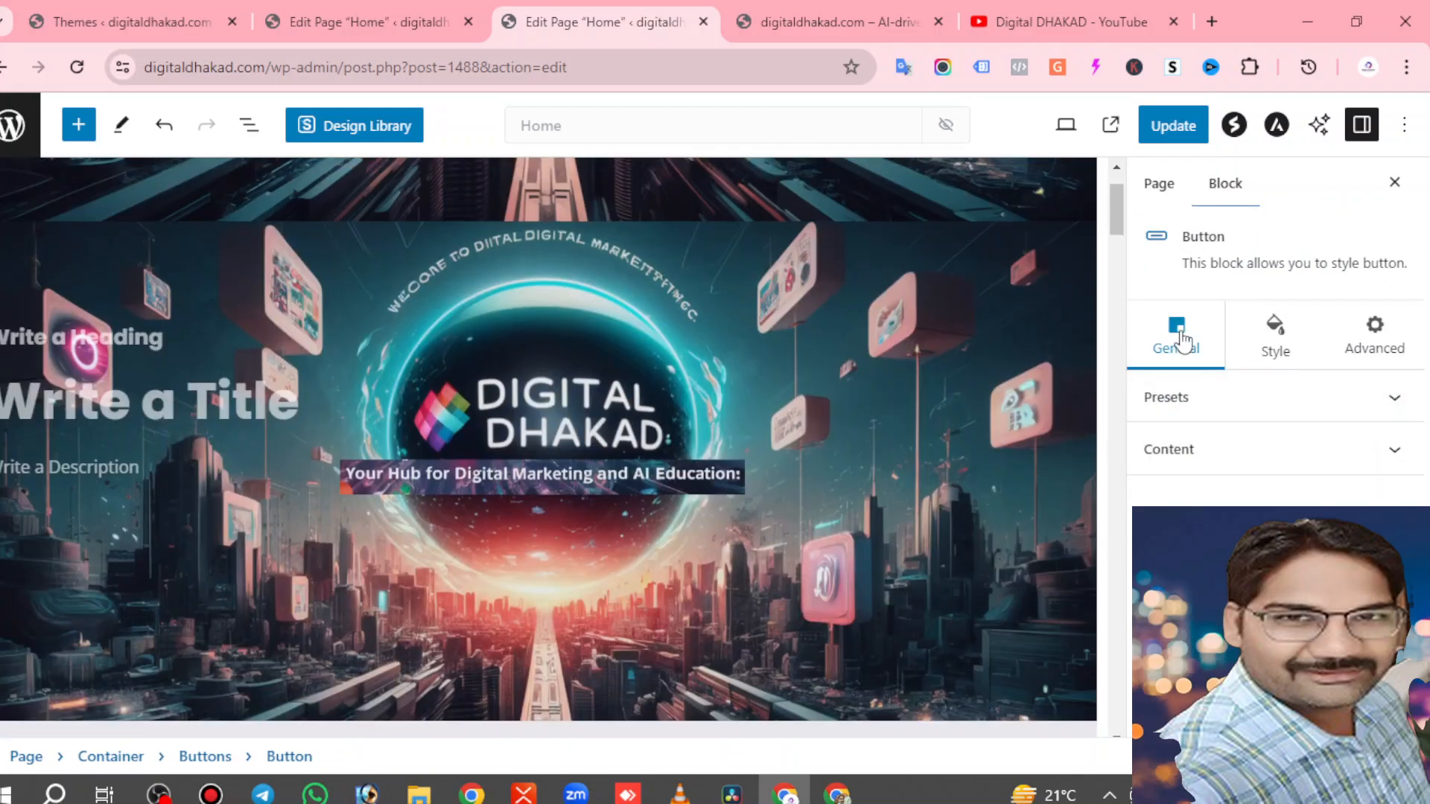
Review the Home page's page-level settings, including its summary, revisions, featured image and discussion options.
left_click(1159, 192)
scroll(1232, 425, "down", 3)
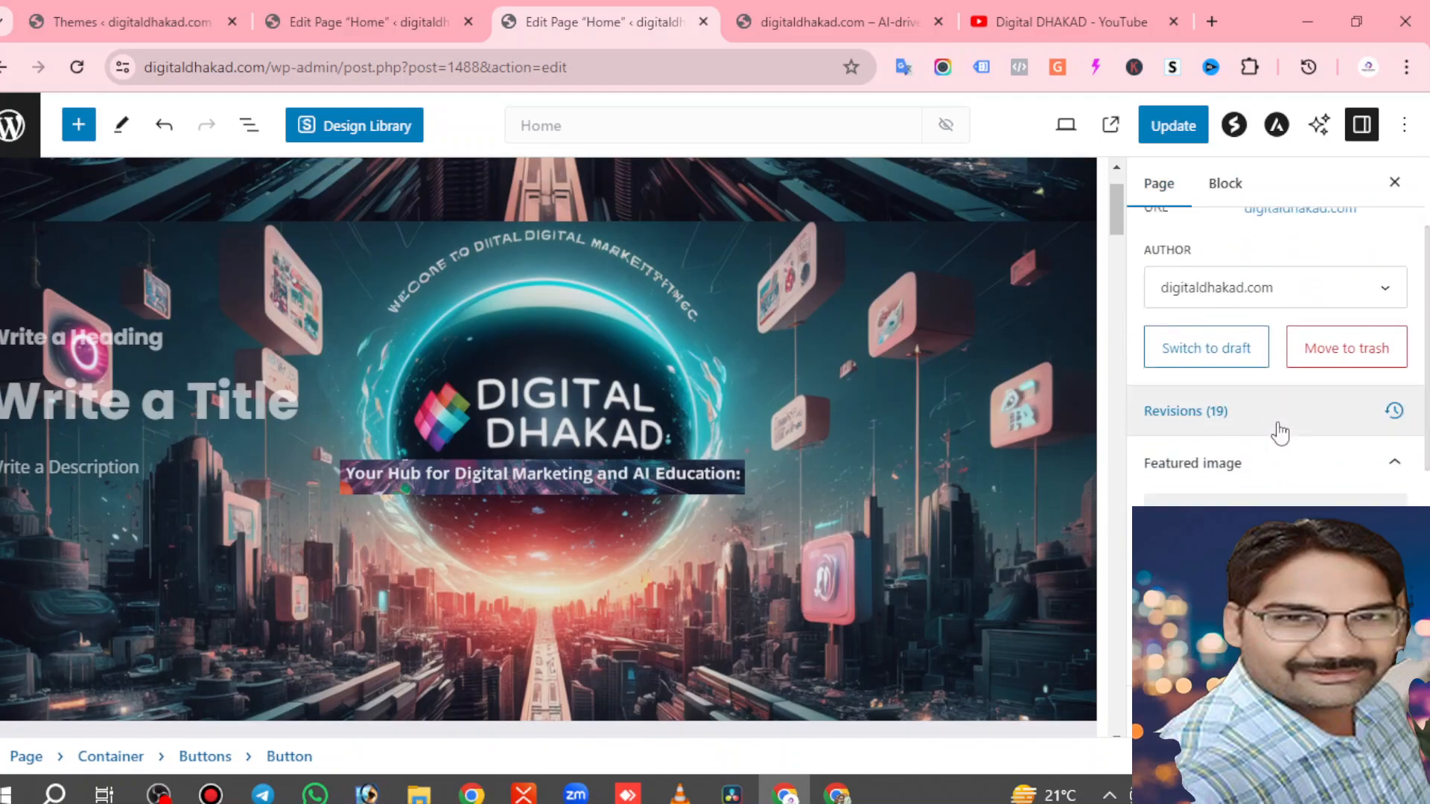
scroll(1334, 488, "down", 3)
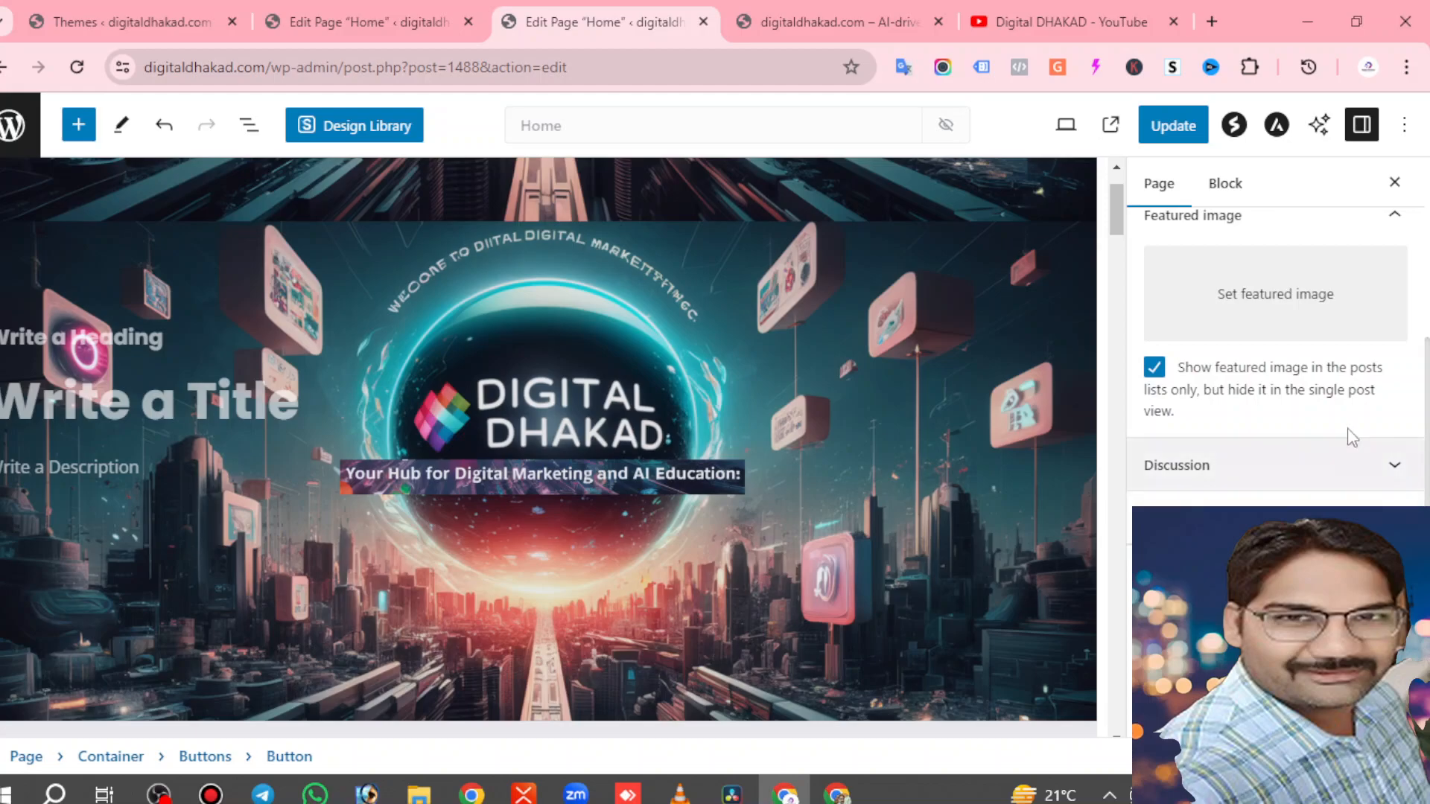
scroll(1352, 440, "down", 3)
scroll(1344, 439, "up", 10)
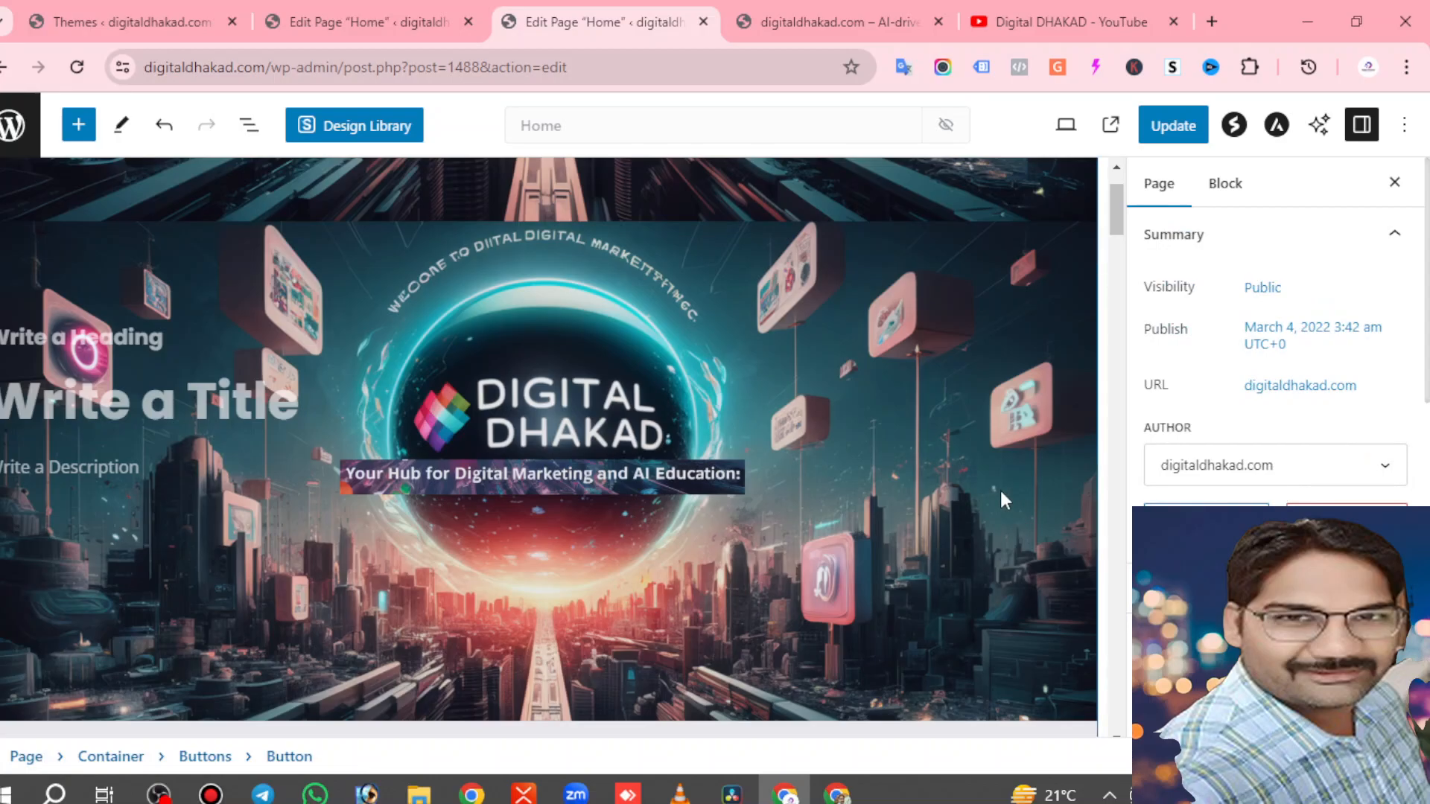
scroll(820, 514, "down", 5)
scroll(730, 481, "up", 7)
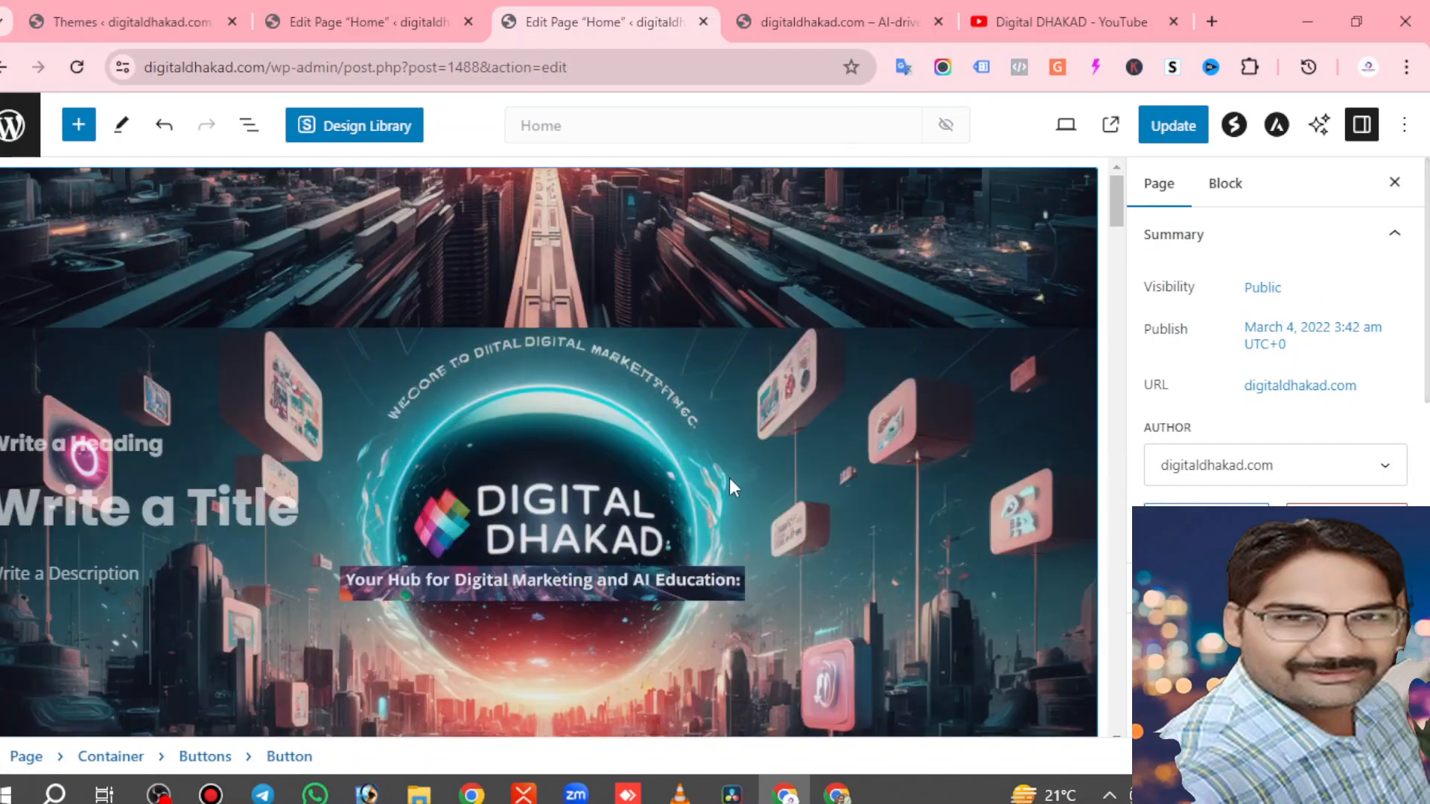
mouse_move(1116, 210)
left_mouse_down()
mouse_move(1116, 298)
mouse_move(1115, 192)
left_mouse_up()
scroll(667, 368, "down", 5)
scroll(667, 368, "up", 5)
scroll(612, 221, "down", 5)
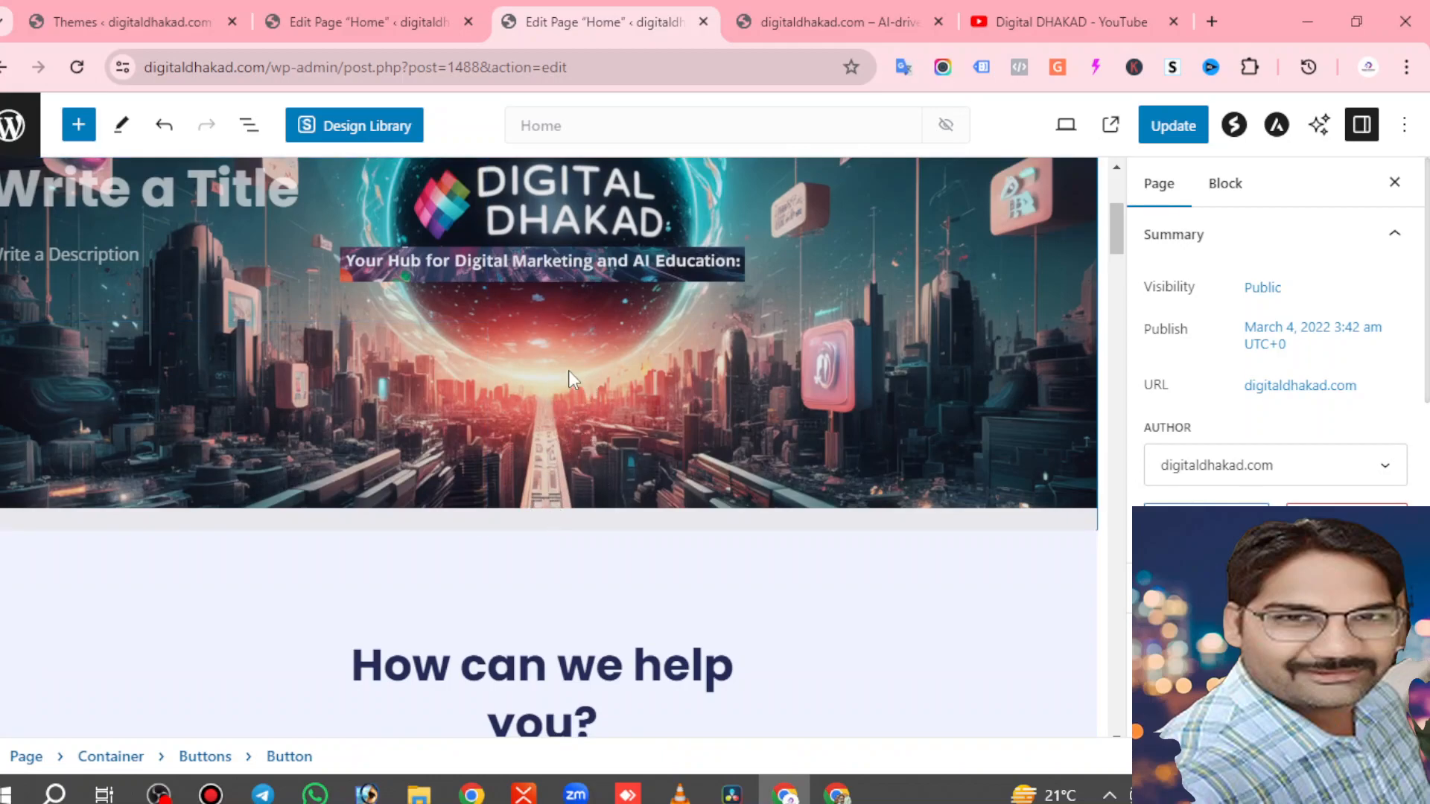
scroll(572, 402, "up", 3)
scroll(622, 421, "up", 2)
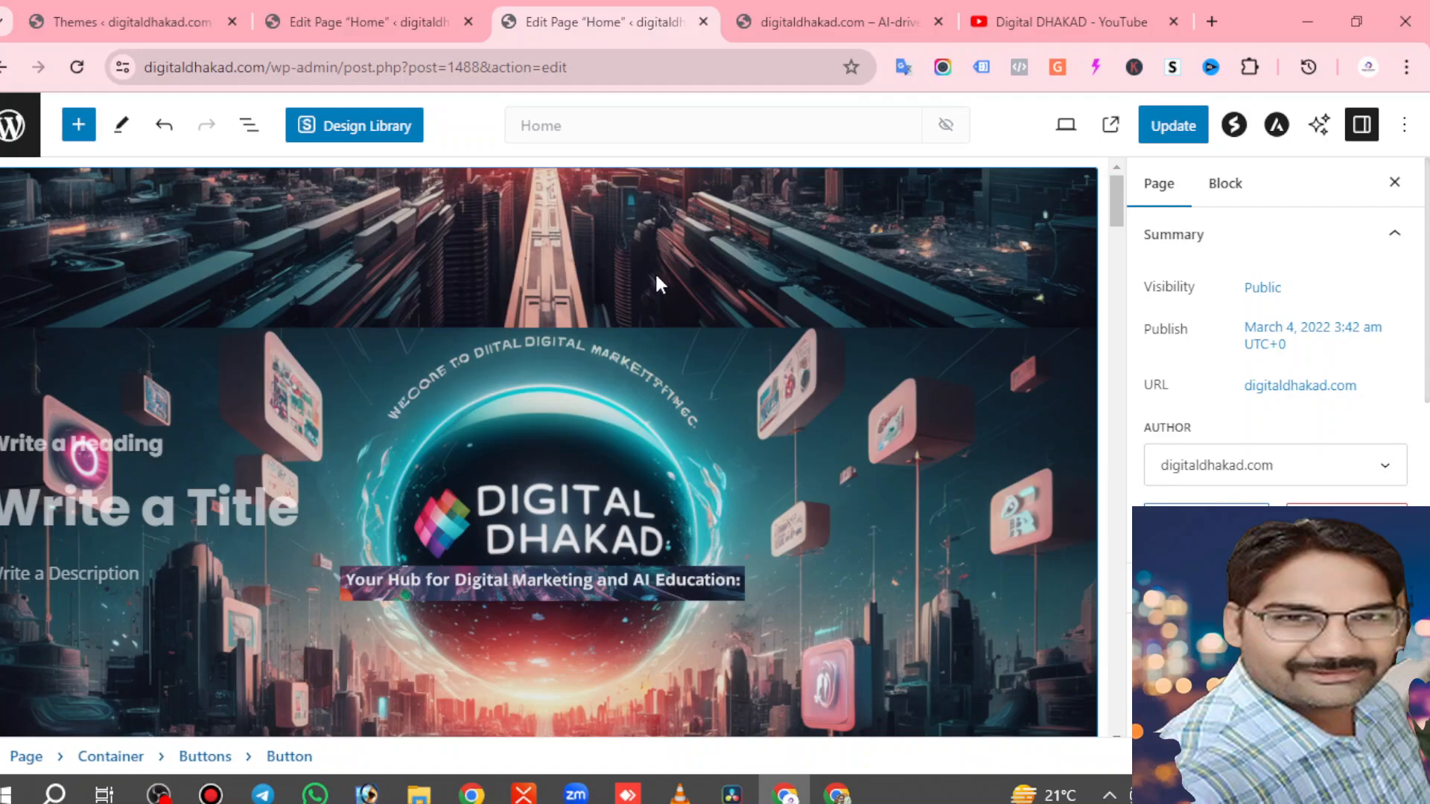
scroll(600, 351, "down", 2)
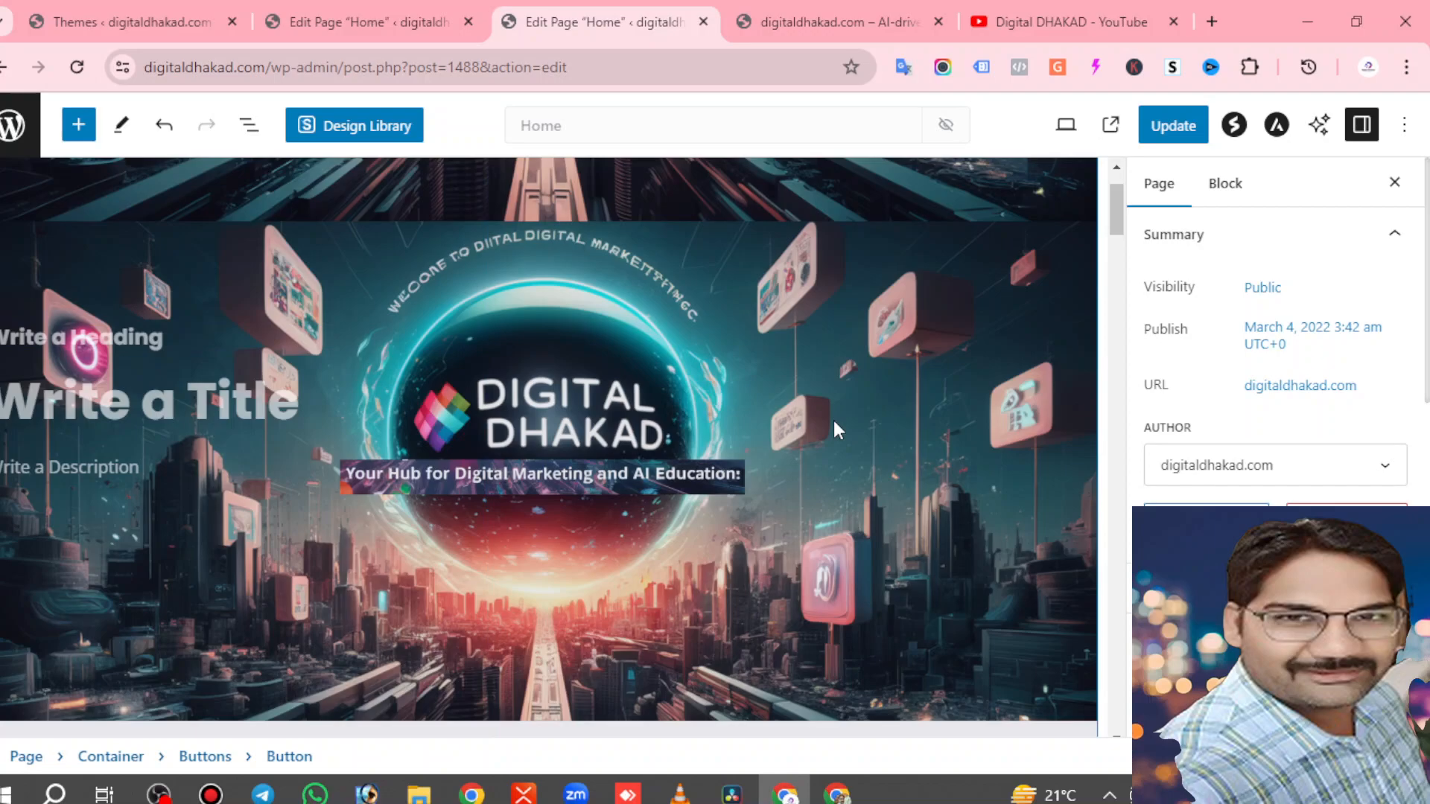
scroll(838, 432, "up", 2)
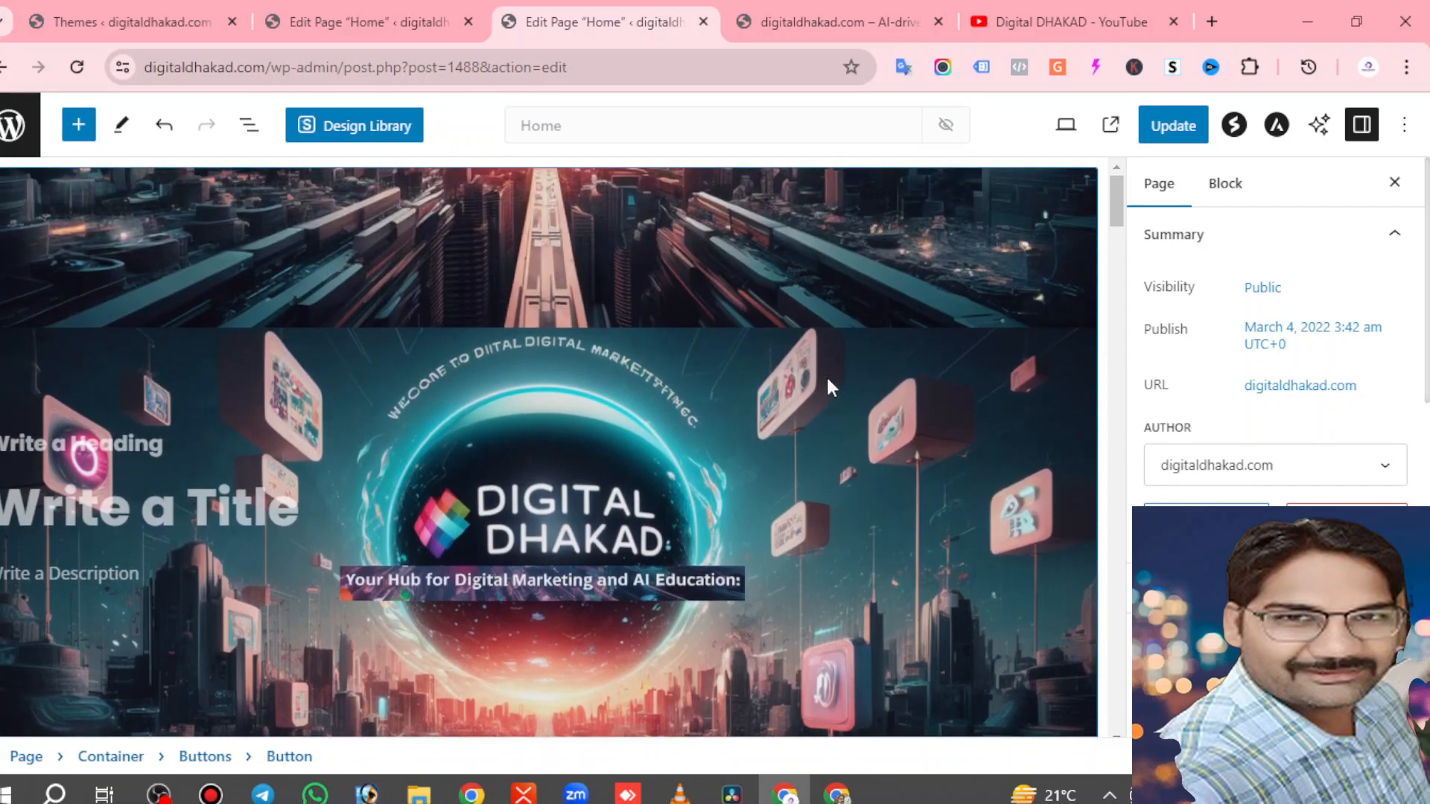